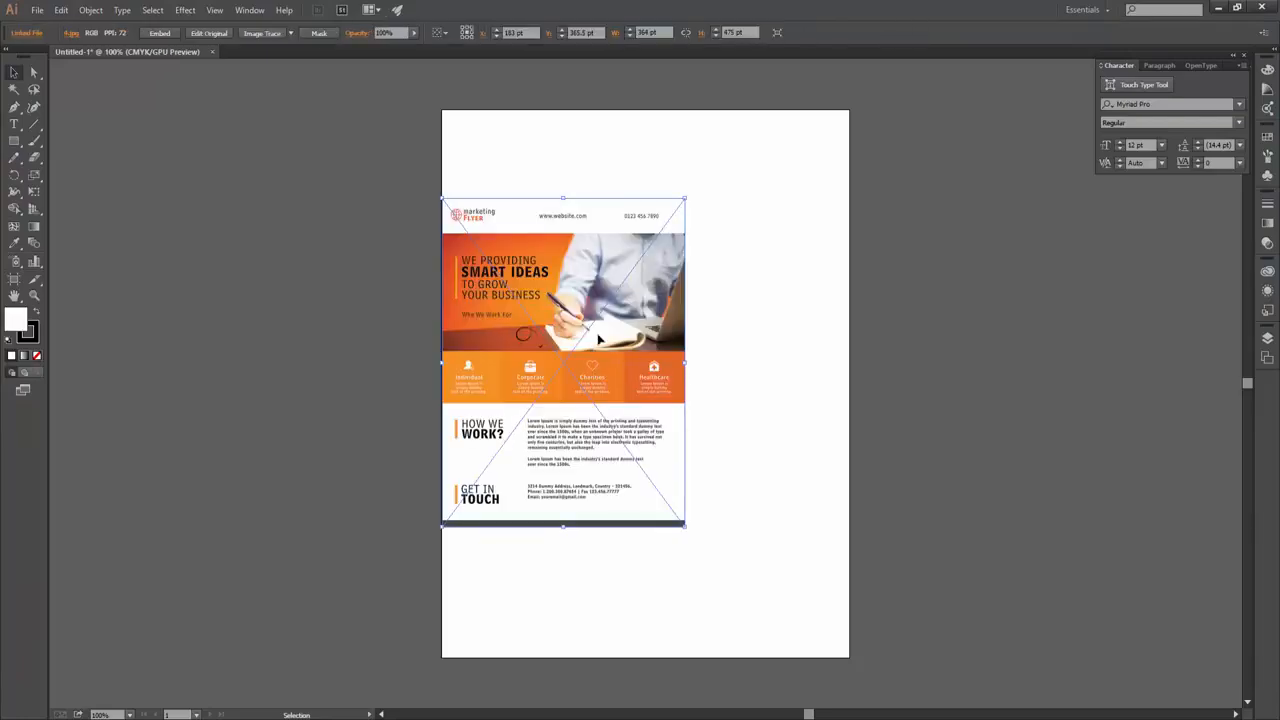
# Enlarge the placed orange marketing flyer to about 569 × 743 pt, centre it on the artboard and deselect it
pyautogui.moveTo(592, 350); pyautogui.dragTo(658, 345)
pyautogui.moveTo(754, 521); pyautogui.dragTo(820, 609)
pyautogui.moveTo(688, 385); pyautogui.dragTo(704, 411)
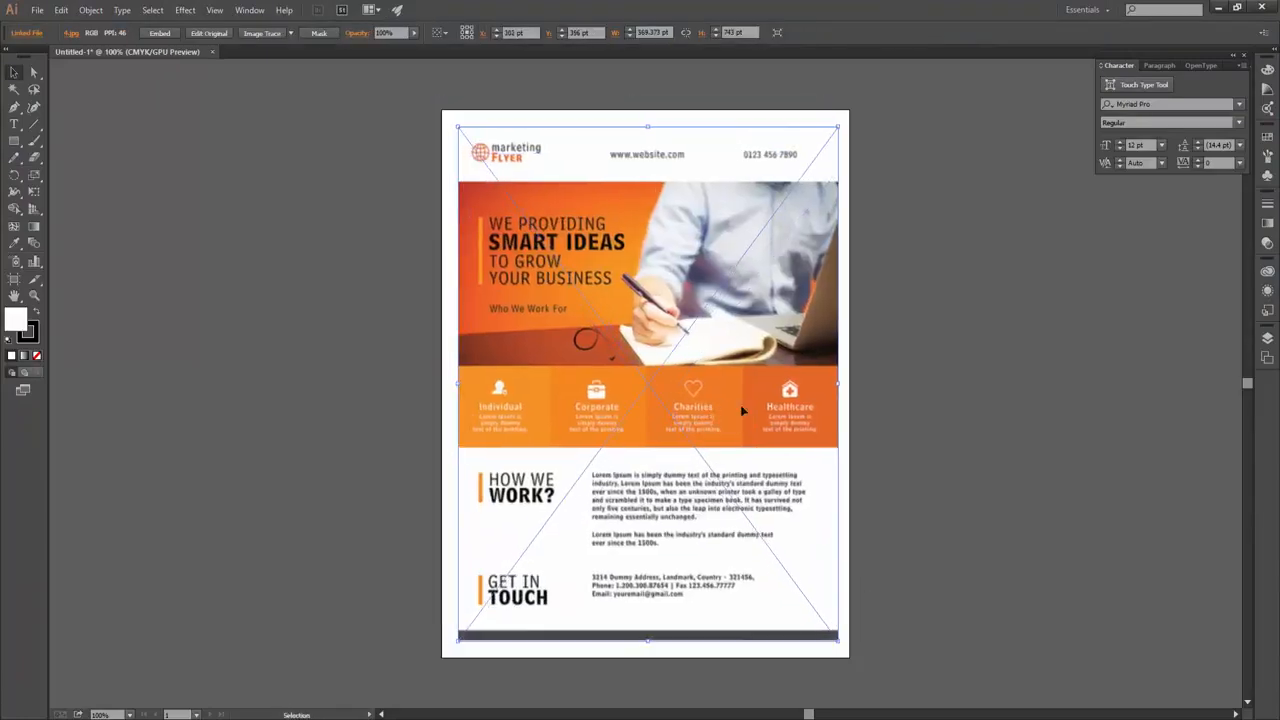
pyautogui.click(990, 170)
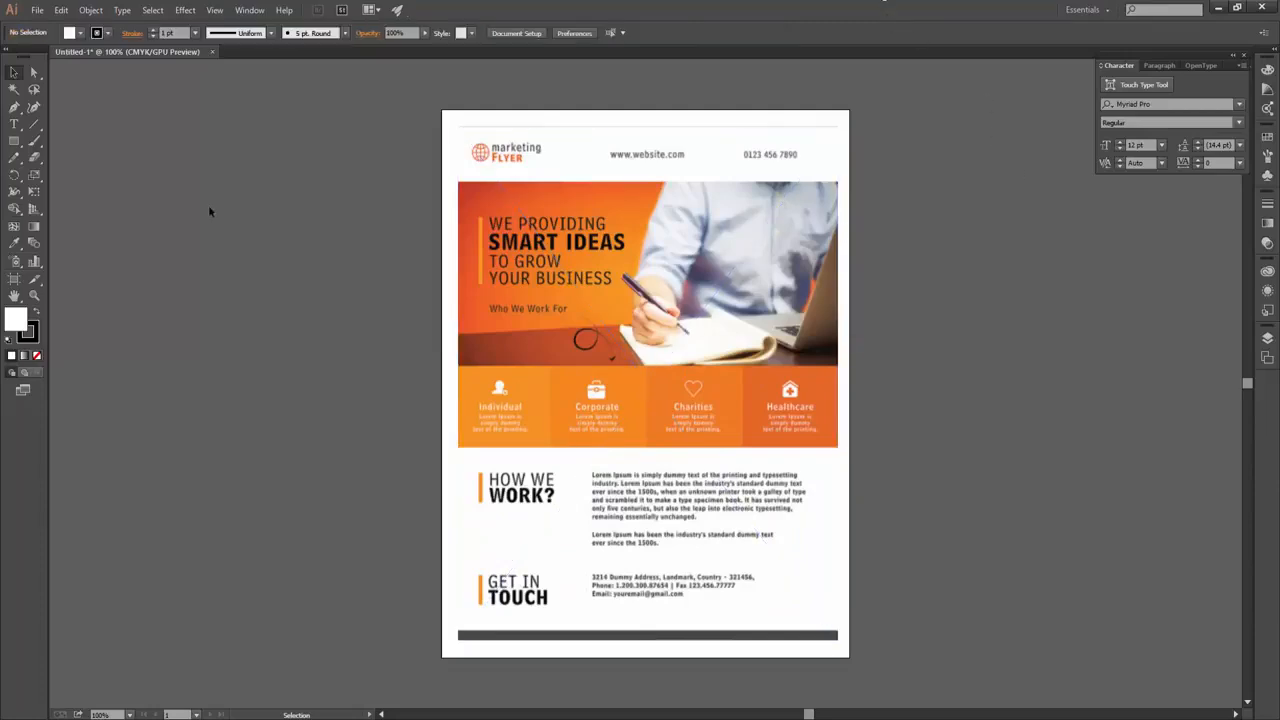
# Show the rulers and add a vertical guide along the left edge of the orange heading bars, at about X 54 pt
pyautogui.hotkey('ctrl', 'r')
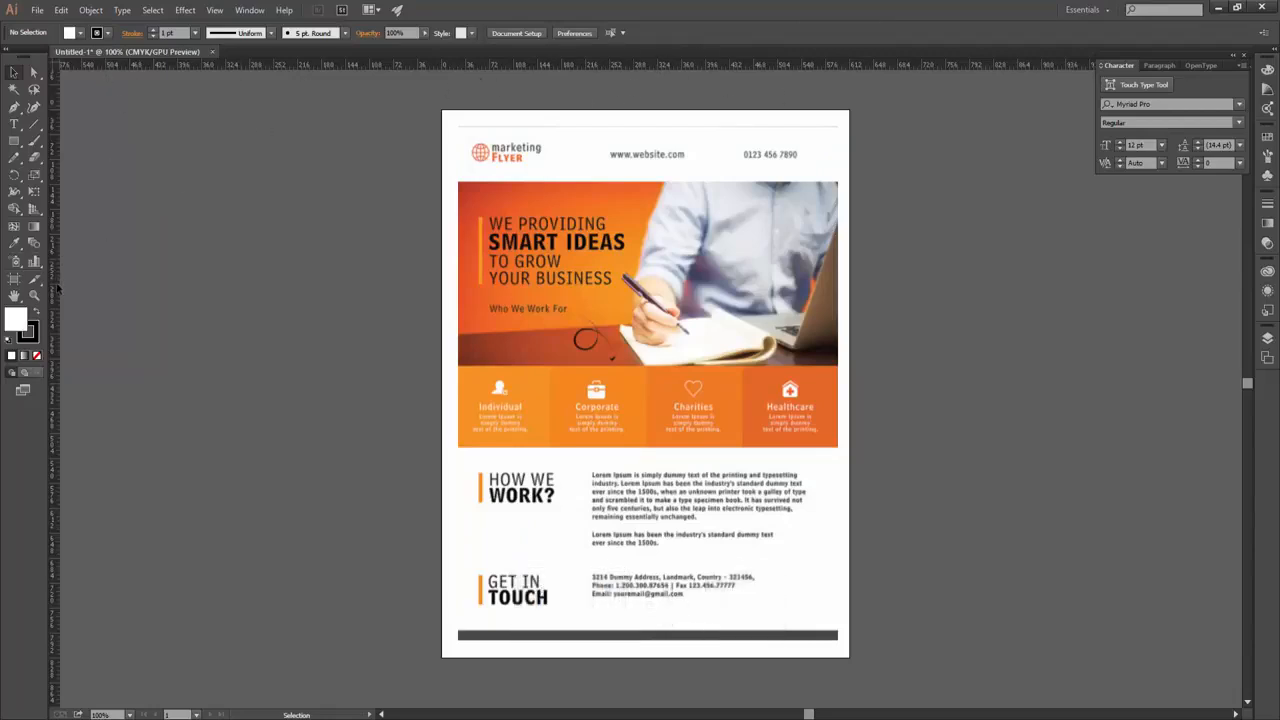
pyautogui.moveTo(57, 289); pyautogui.dragTo(91, 285)
pyautogui.moveTo(300, 292); pyautogui.dragTo(479, 358)
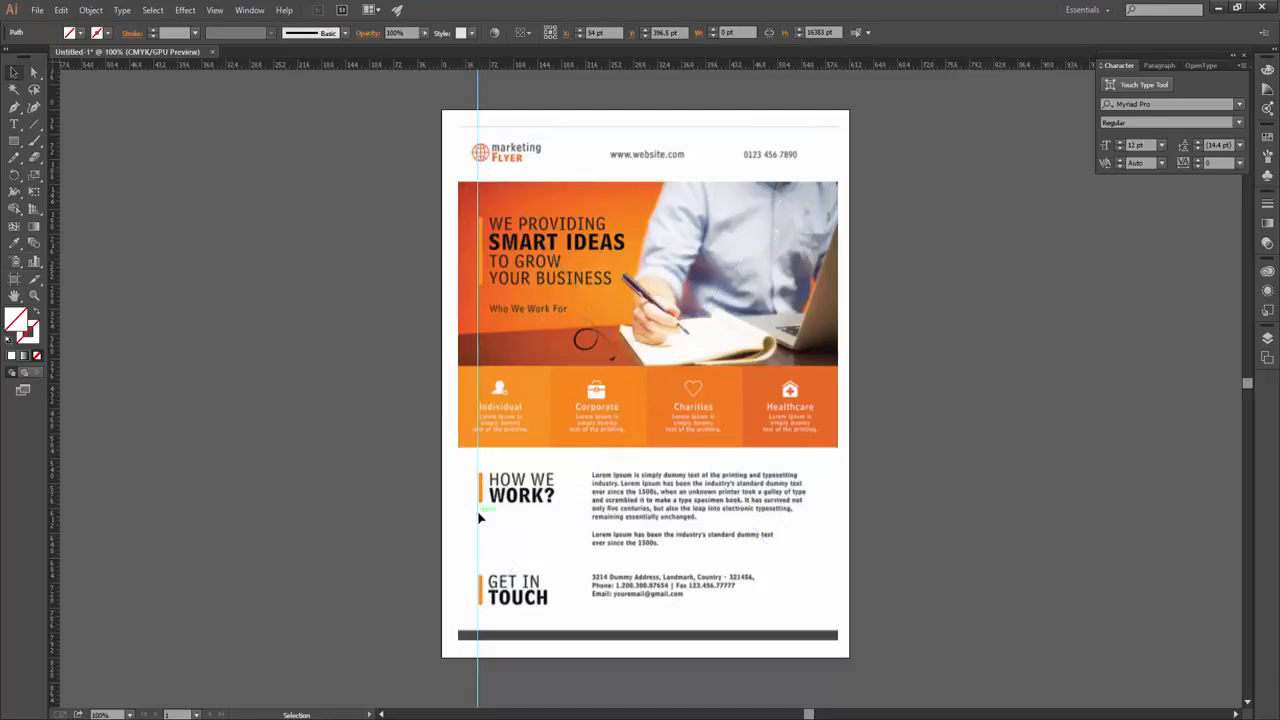
# Move the guide to the headings' left edge at about X 73 pt, then to the body paragraphs' left edge at about X 225 pt
pyautogui.moveTo(478, 519); pyautogui.dragTo(490, 519)
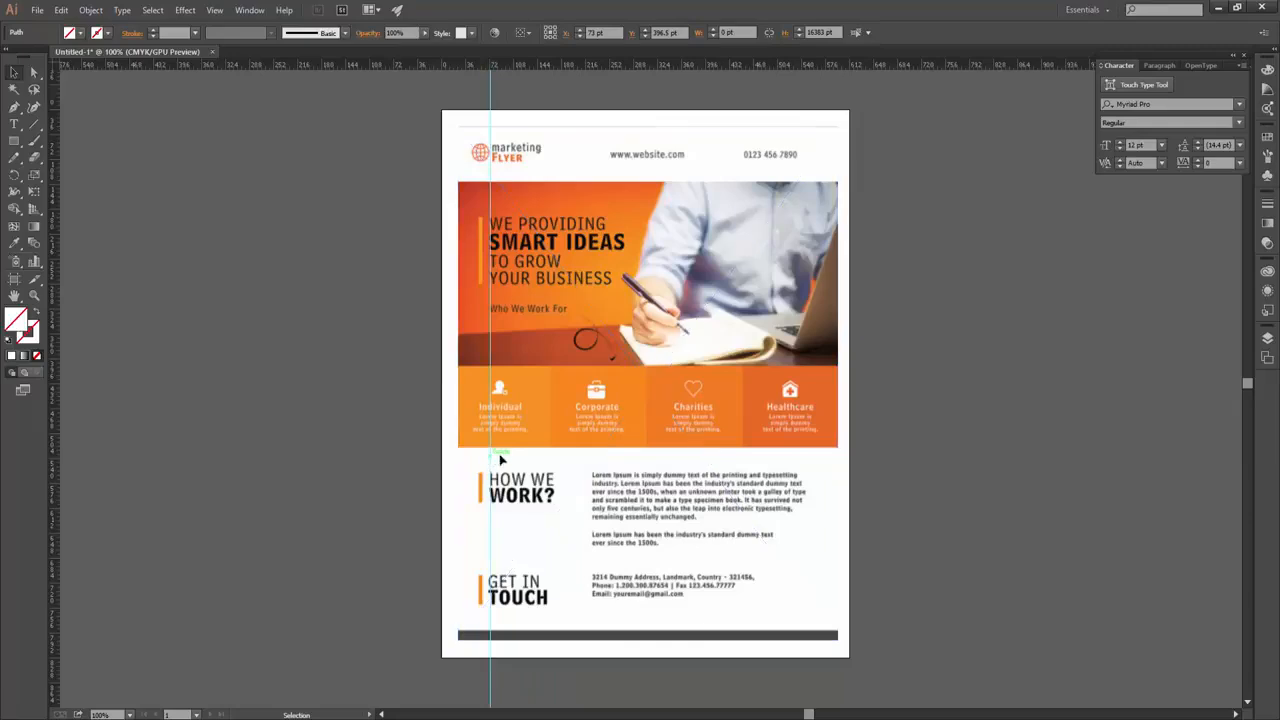
pyautogui.moveTo(490, 460); pyautogui.dragTo(591, 462)
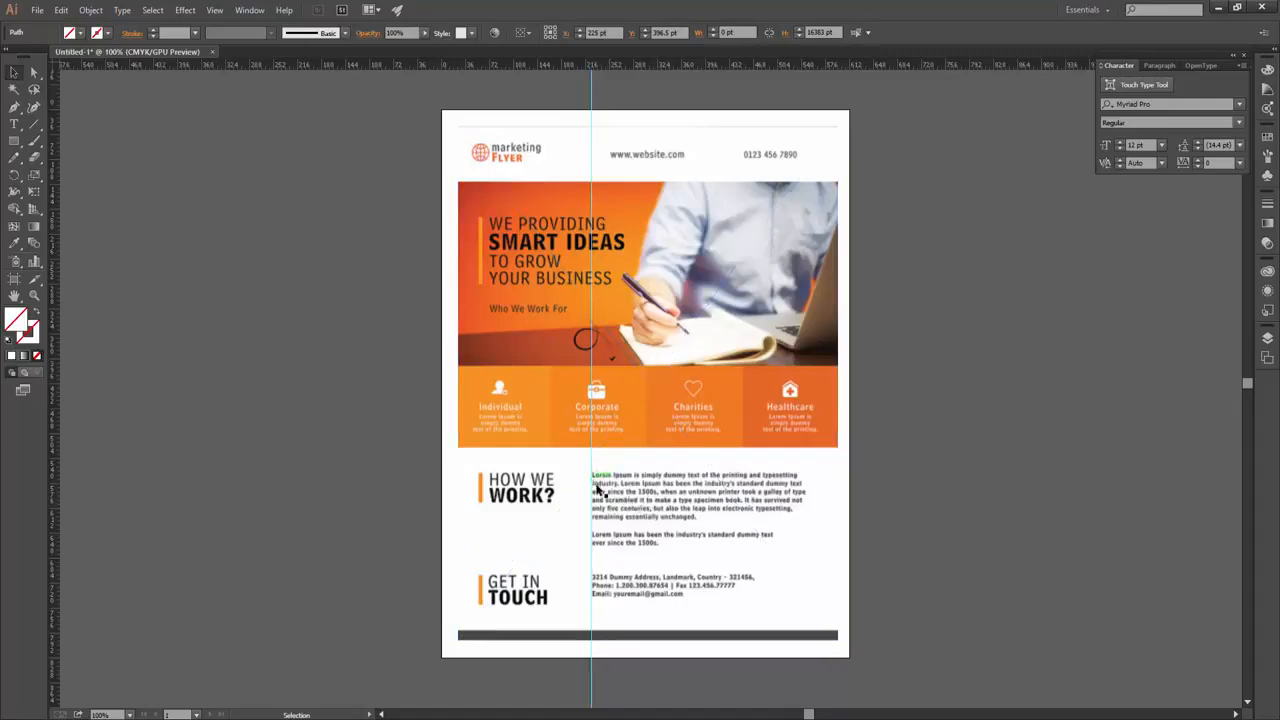
pyautogui.click(593, 603)
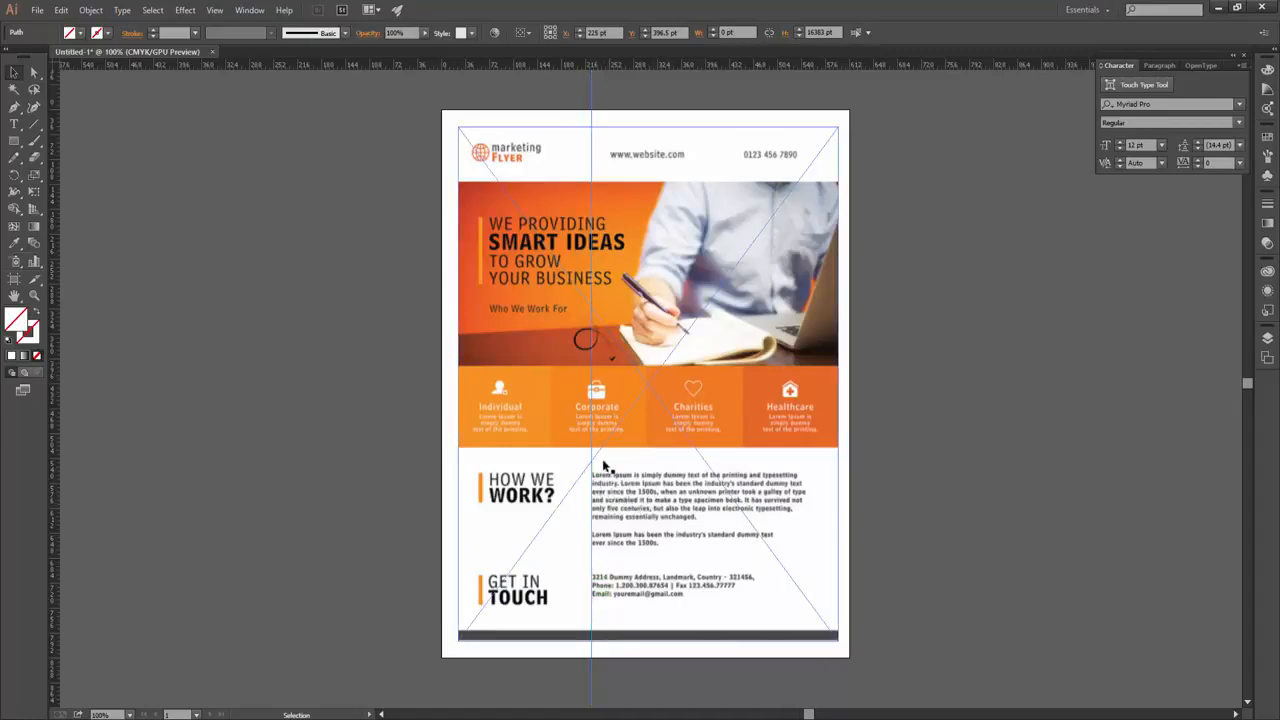
pyautogui.click(605, 490)
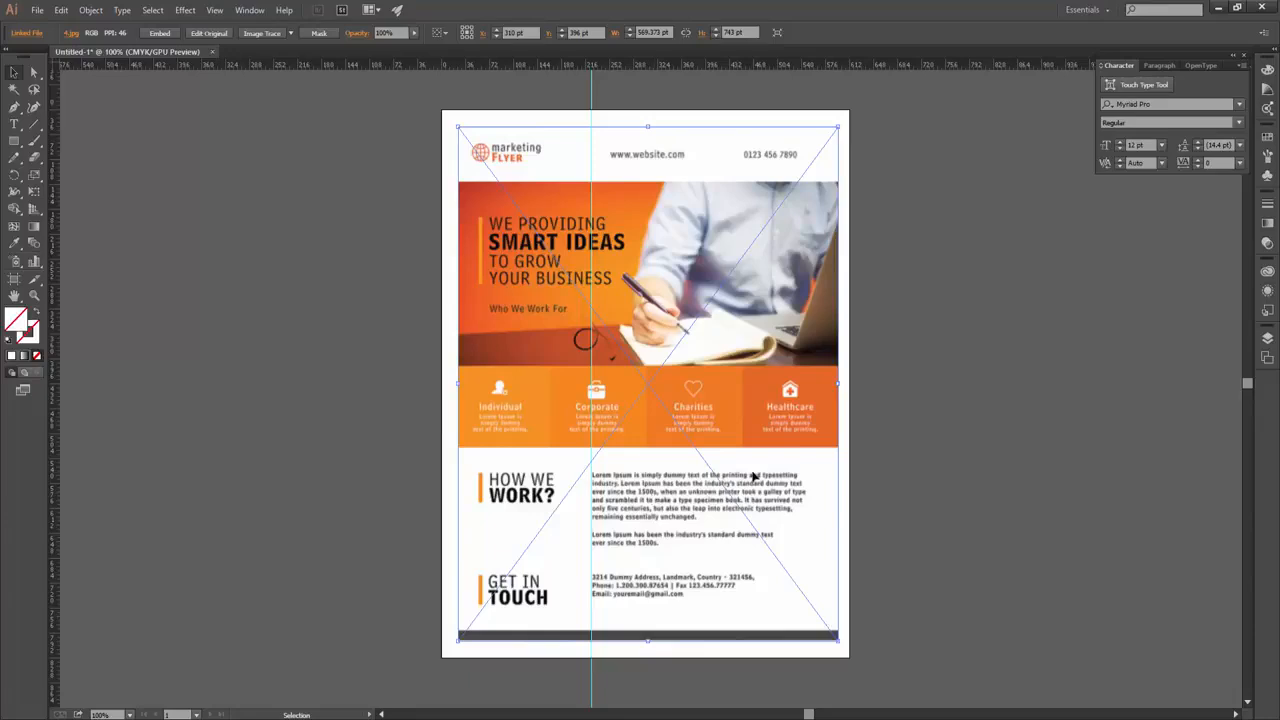
# Replace the orange flyer with the yellow business flyer 3.jpg from the desktop, scaled to about 547 × 765 pt on the artboard
pyautogui.press('Delete')
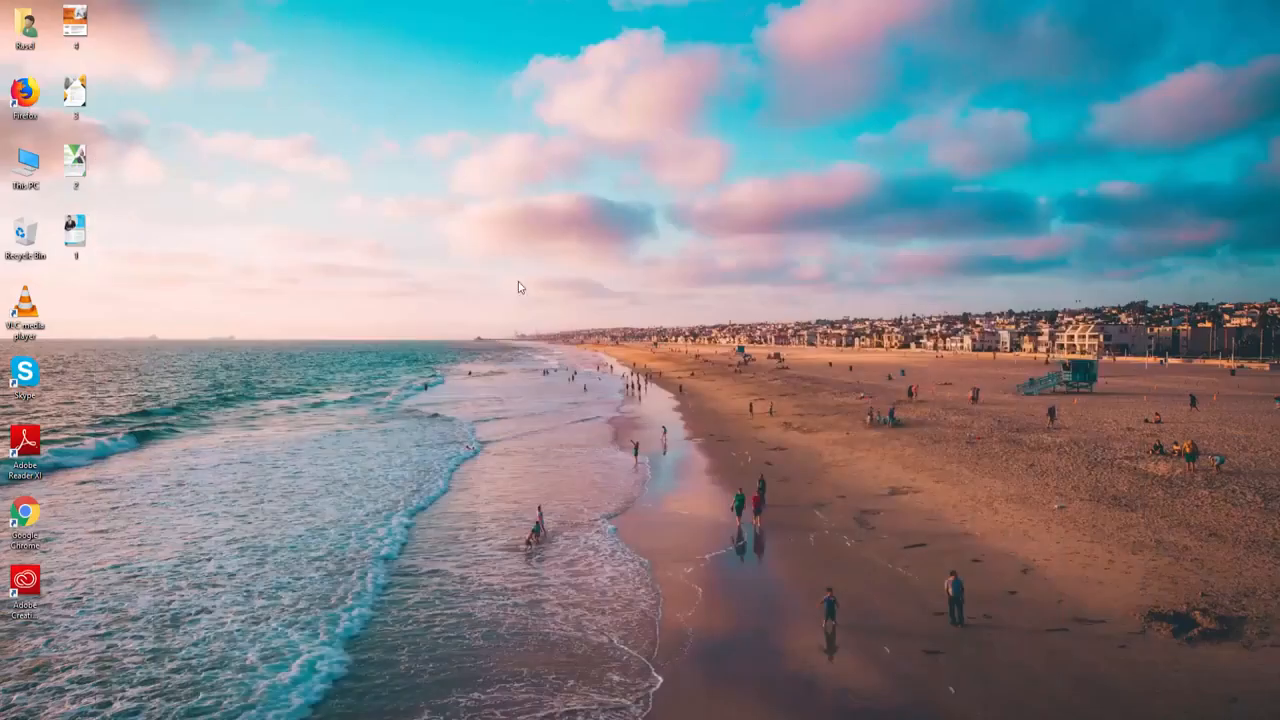
pyautogui.moveTo(75, 95); pyautogui.dragTo(666, 430)
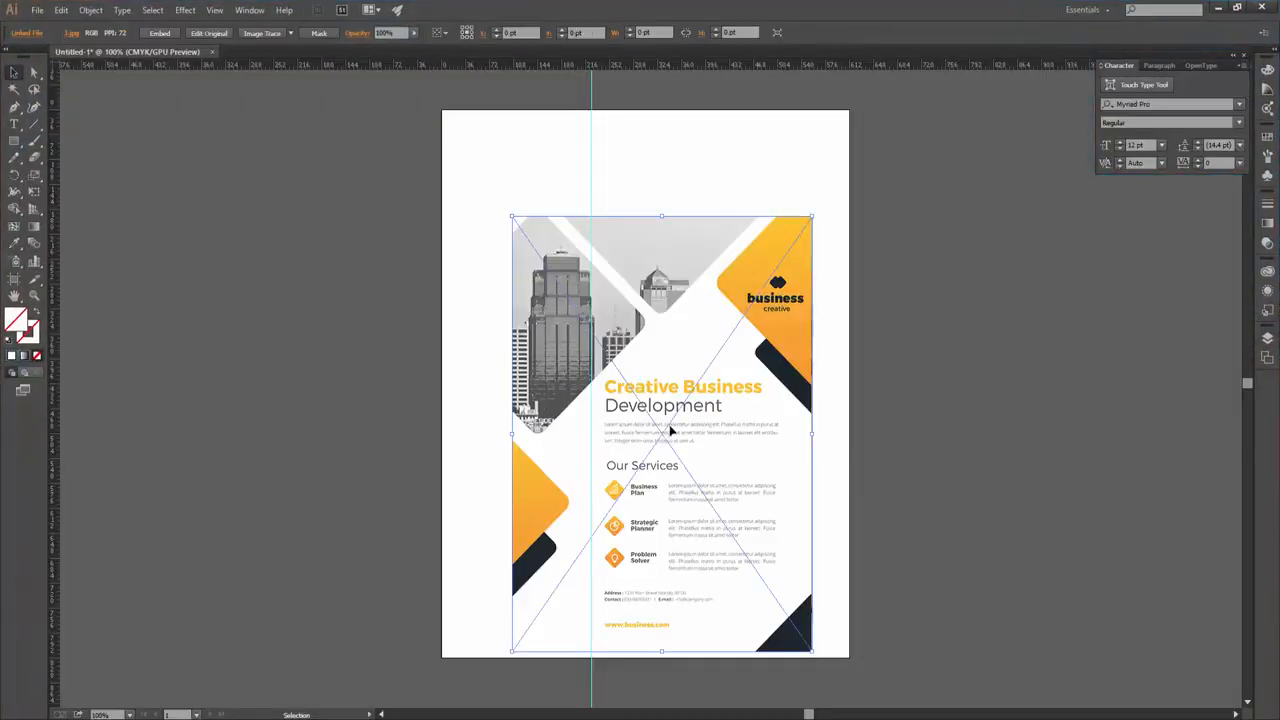
pyautogui.moveTo(716, 376); pyautogui.dragTo(686, 310)
pyautogui.moveTo(781, 149); pyautogui.dragTo(869, 105)
pyautogui.moveTo(733, 232); pyautogui.dragTo(751, 241)
pyautogui.moveTo(592, 205)
pyautogui.mouseDown()
pyautogui.moveTo(535, 212)
pyautogui.moveTo(608, 221)
pyautogui.mouseUp()
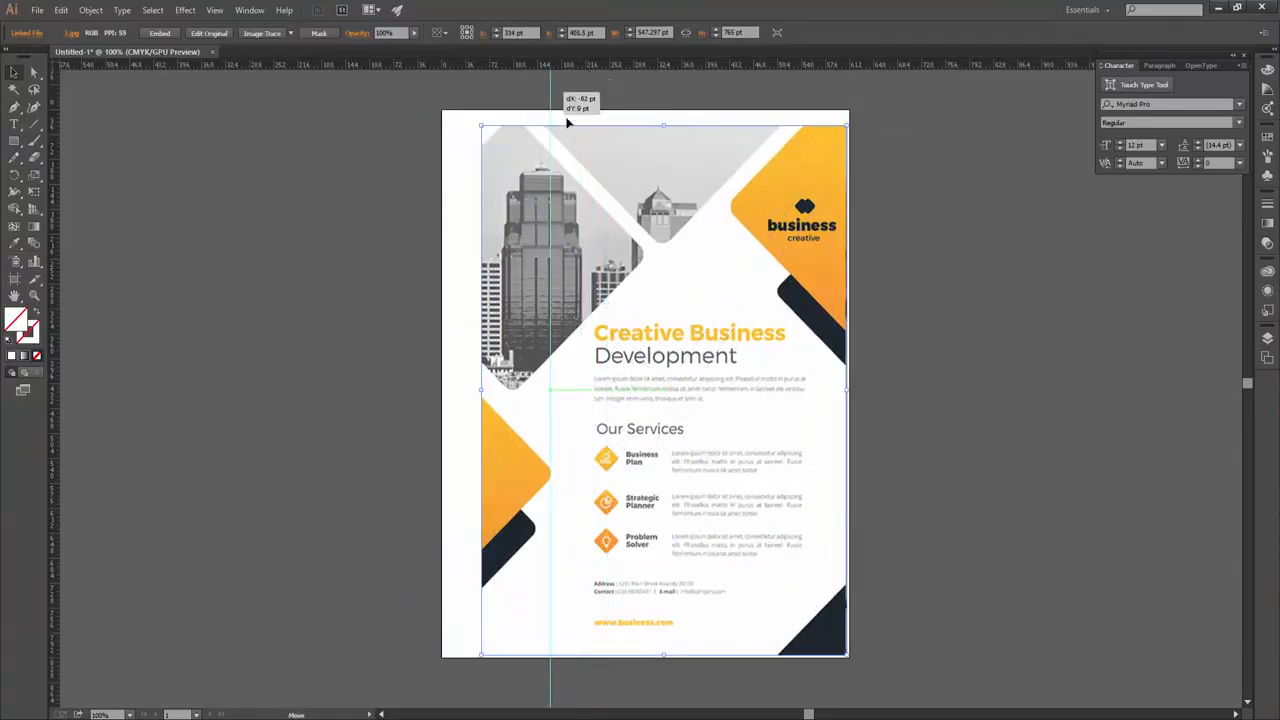
# Align the vertical guide with the left edge of the Our Services heading, at about X 234 pt
pyautogui.moveTo(591, 99); pyautogui.dragTo(591, 152)
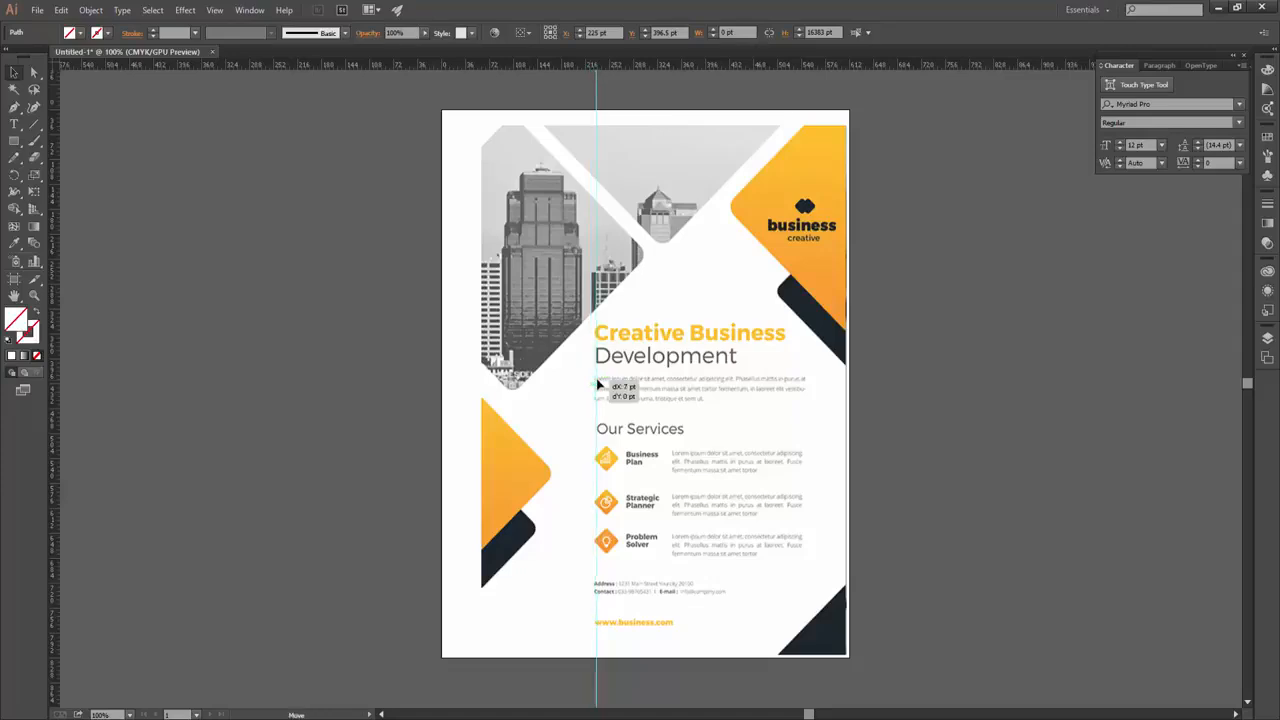
pyautogui.hotkey('ctrl', 'z')
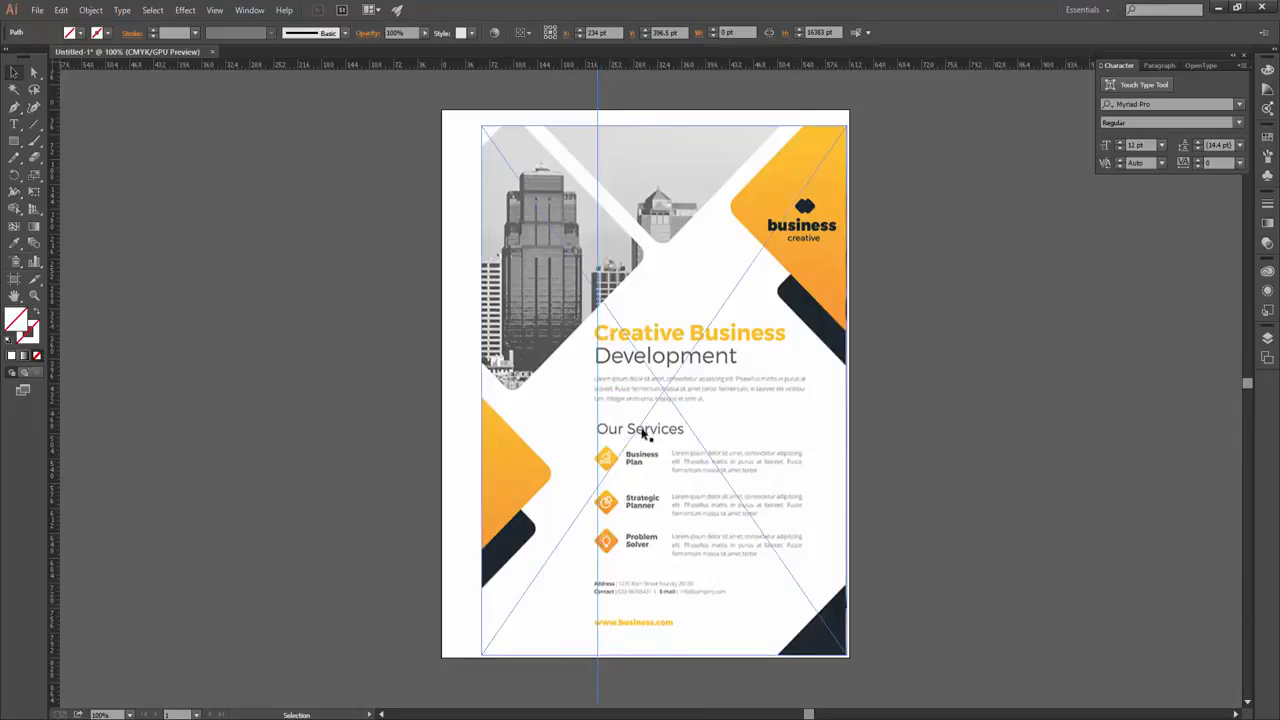
pyautogui.click(548, 431)
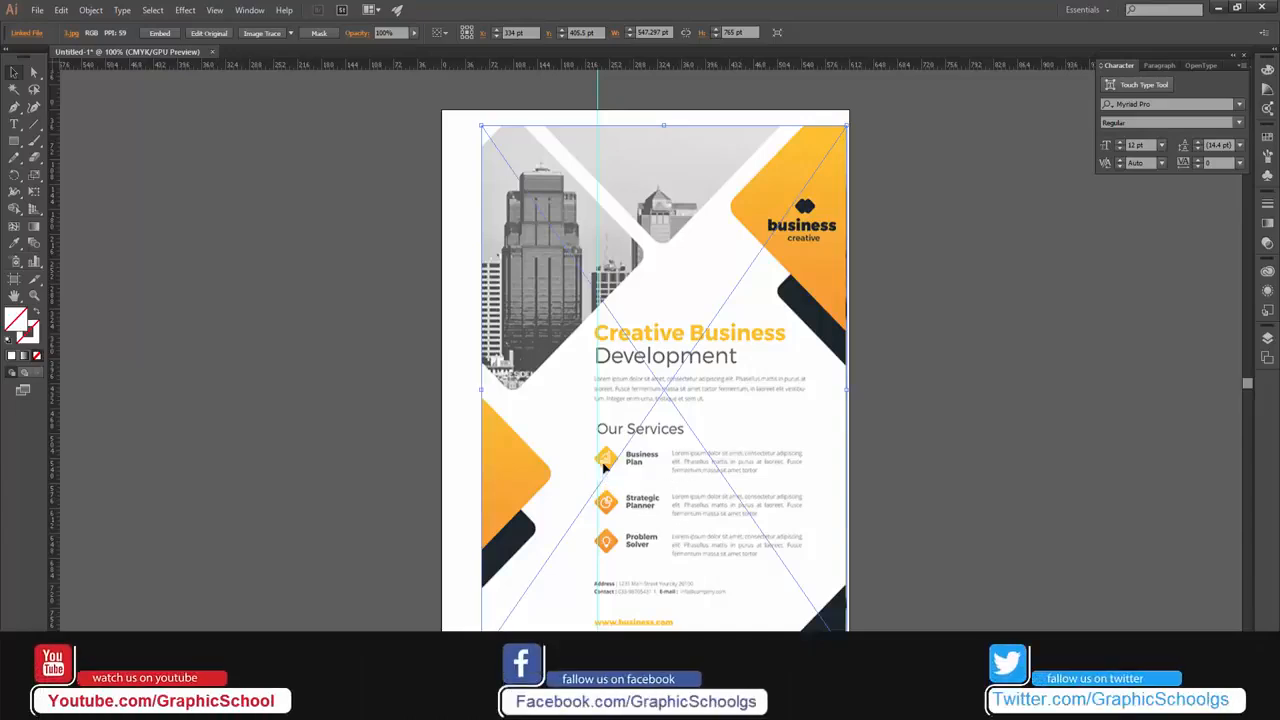
# Shift the yellow flyer image to the right of the guide, then bring its text column back onto the guide
pyautogui.moveTo(603, 467); pyautogui.dragTo(627, 461)
pyautogui.click(1003, 437)
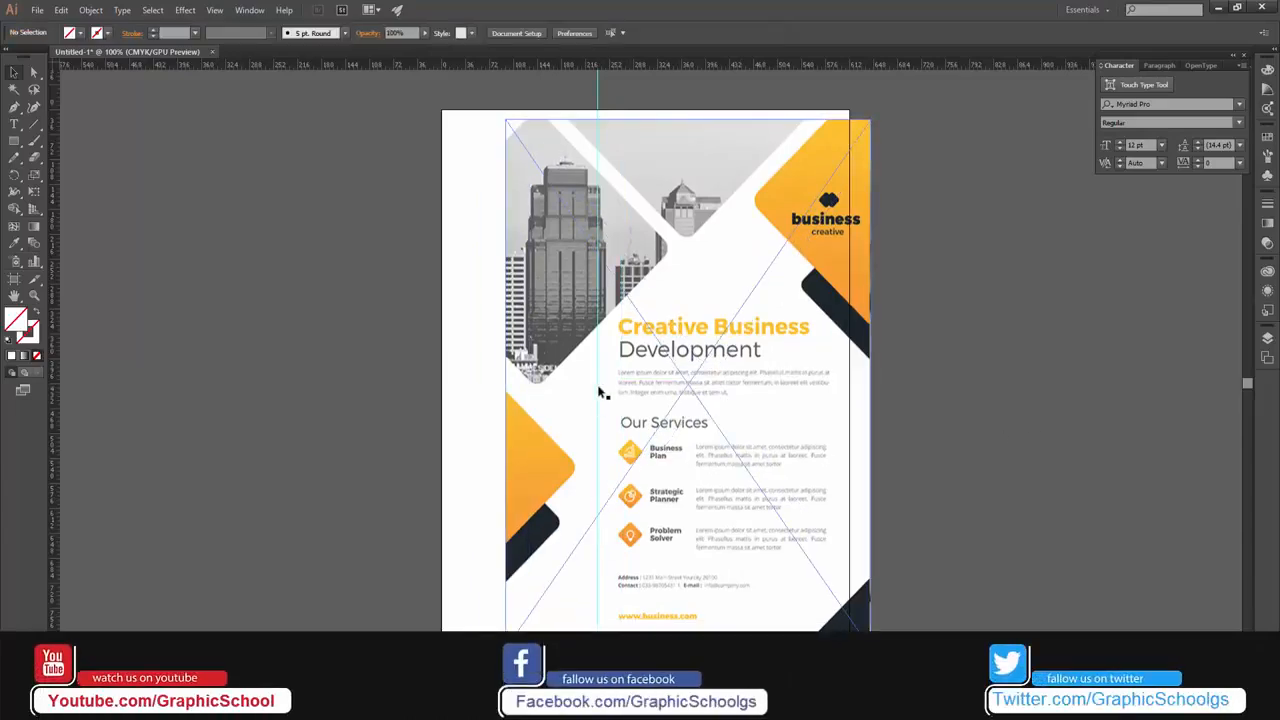
pyautogui.moveTo(598, 387)
pyautogui.mouseDown()
pyautogui.moveTo(609, 388)
pyautogui.moveTo(574, 388)
pyautogui.mouseUp()
# Move the guide to the service titles' left edge at about X 275 pt, then to the service descriptions' left edge at about X 345 pt
pyautogui.click(599, 90)
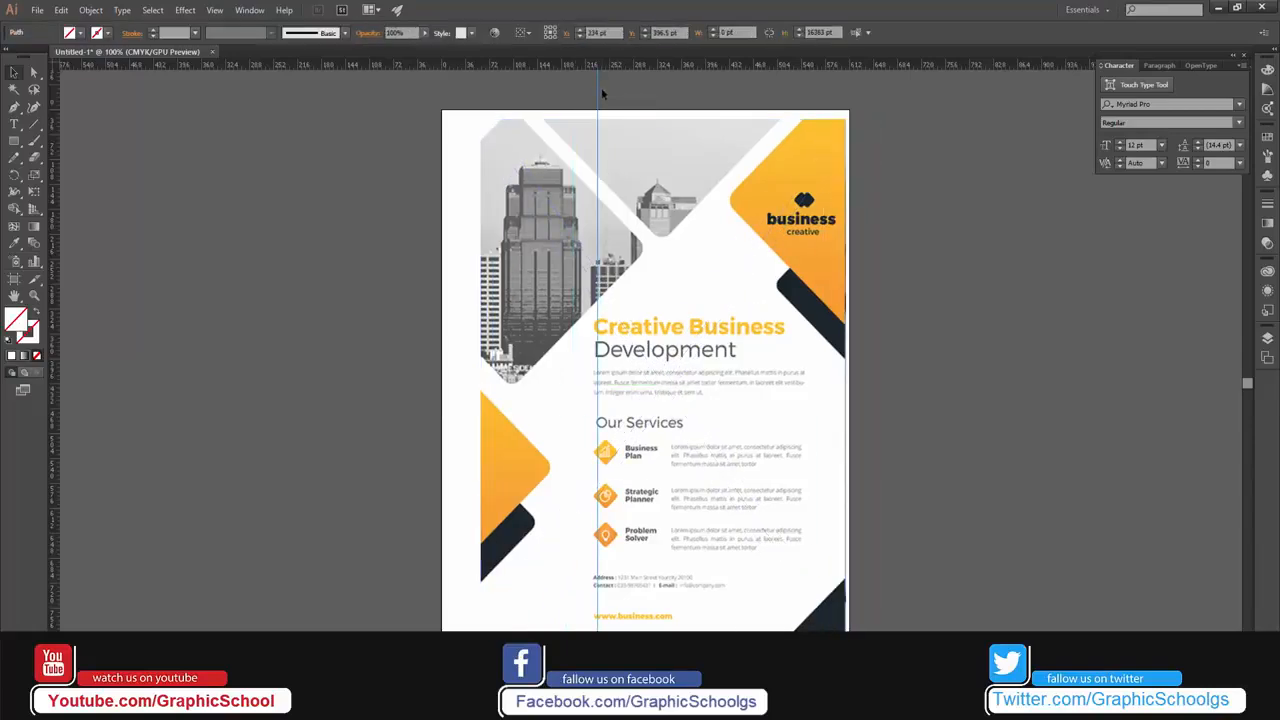
pyautogui.moveTo(601, 89); pyautogui.dragTo(625, 91)
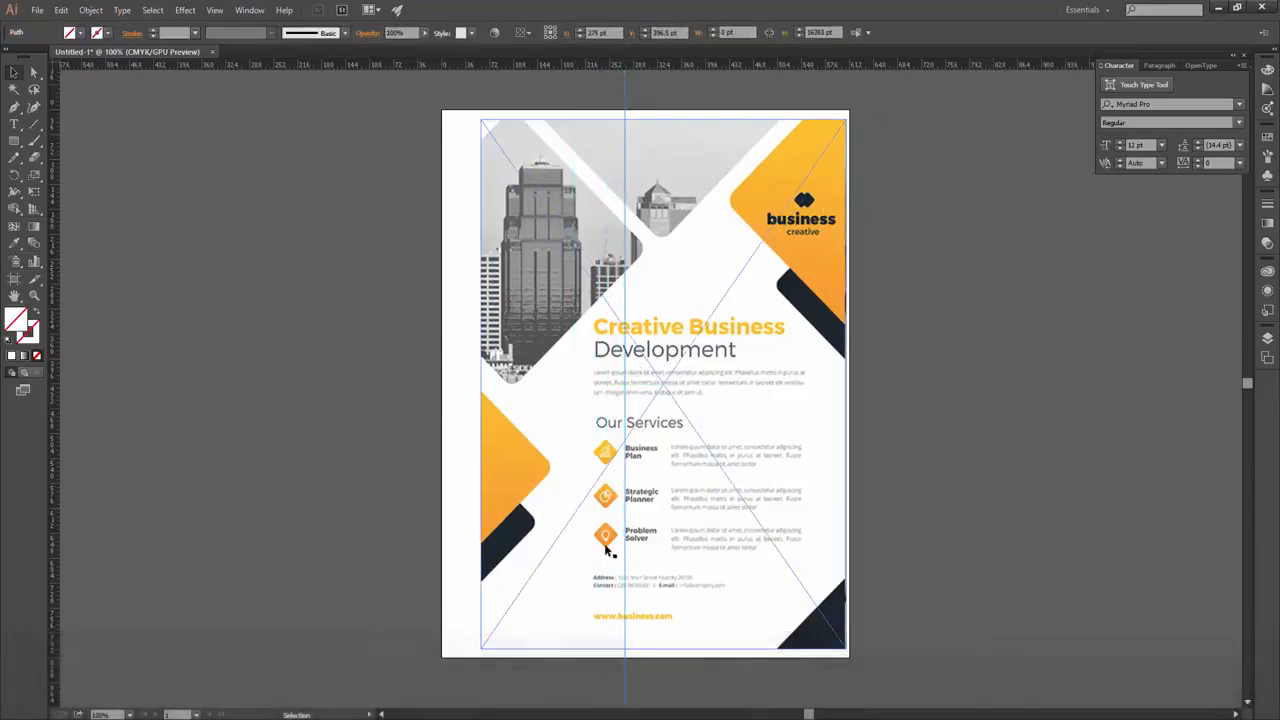
pyautogui.click(632, 453)
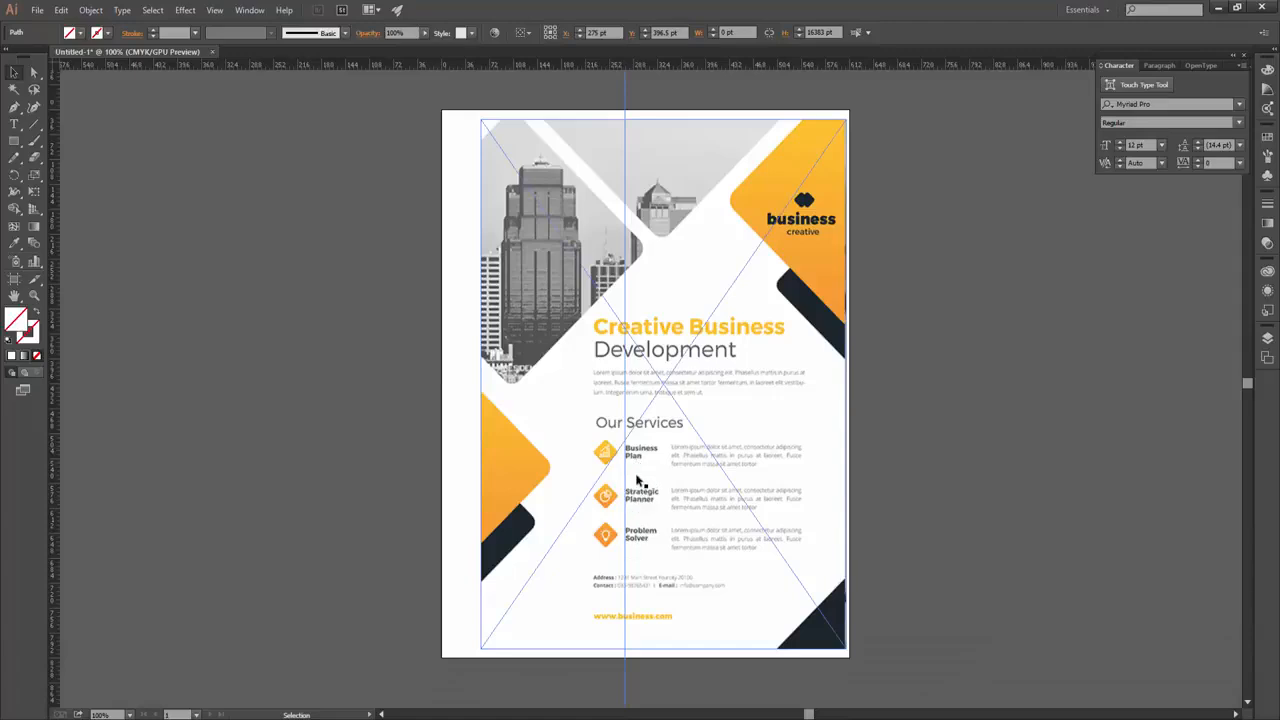
pyautogui.moveTo(627, 503); pyautogui.dragTo(673, 500)
pyautogui.click(688, 458)
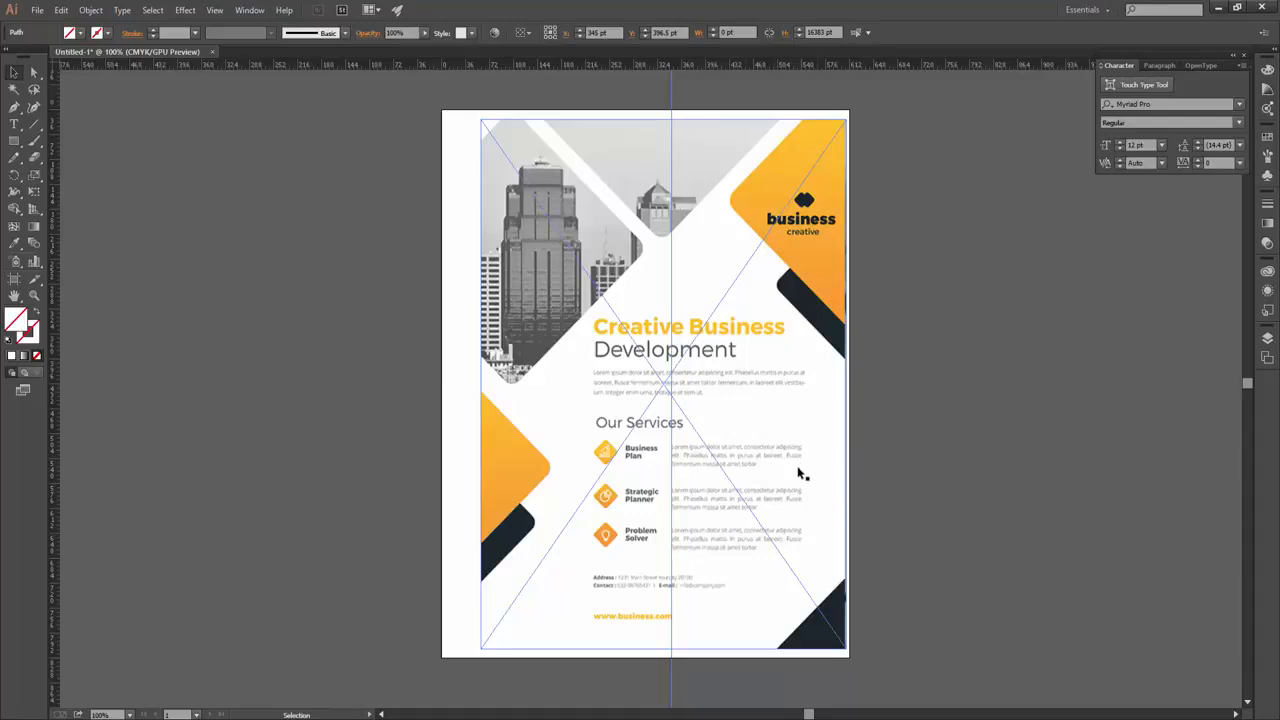
# Move the guide to the right edge of the yellow flyer's paragraphs, at about X 542 pt
pyautogui.click(1165, 520)
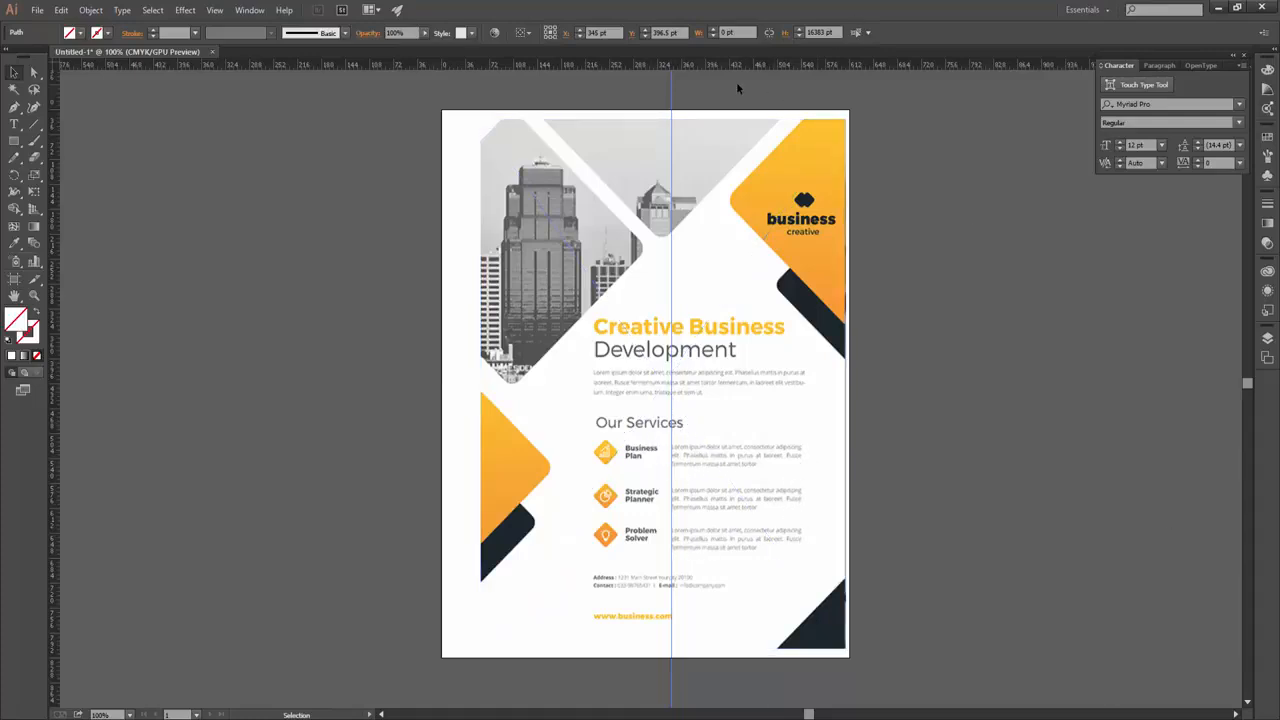
pyautogui.moveTo(670, 96); pyautogui.dragTo(804, 107)
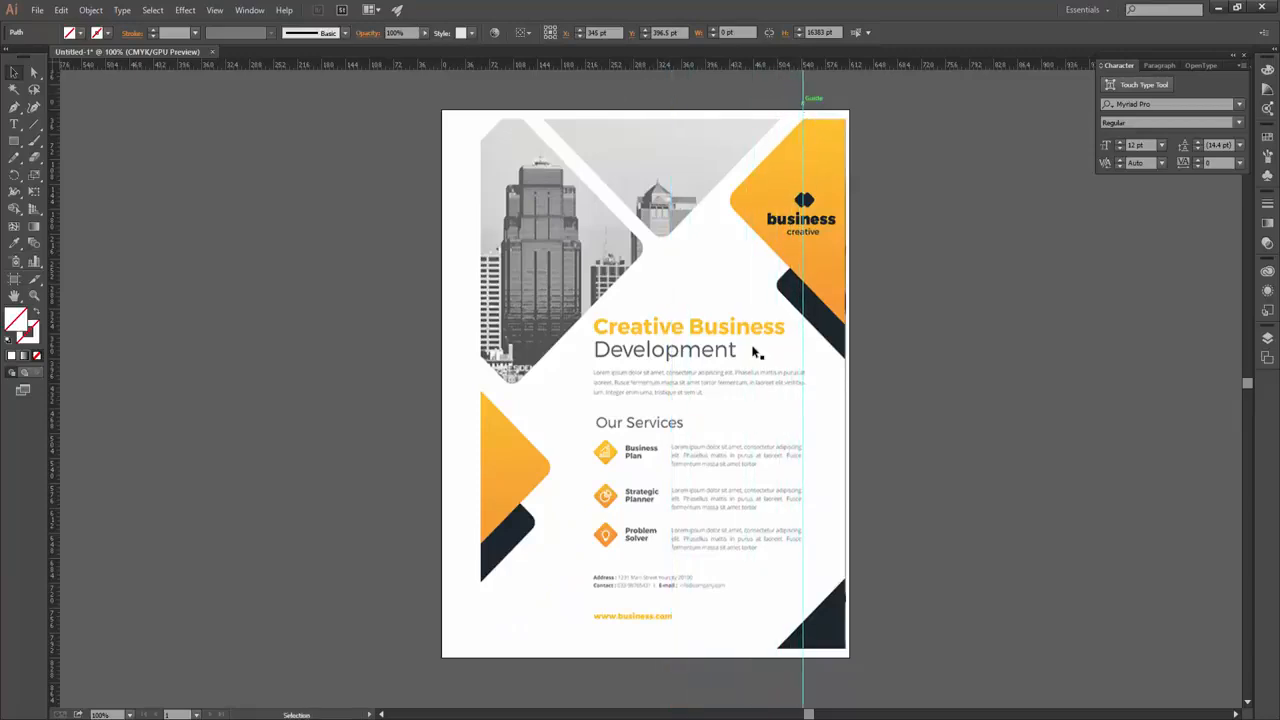
pyautogui.click(820, 560)
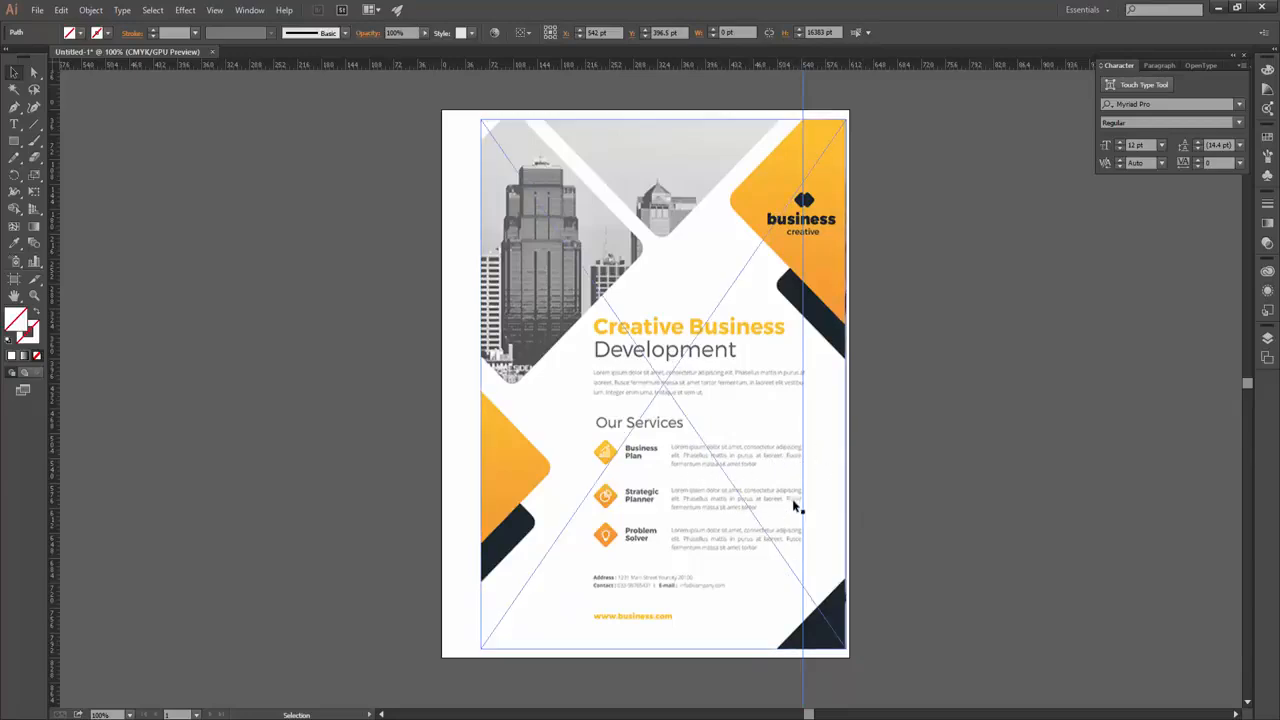
pyautogui.click(659, 371)
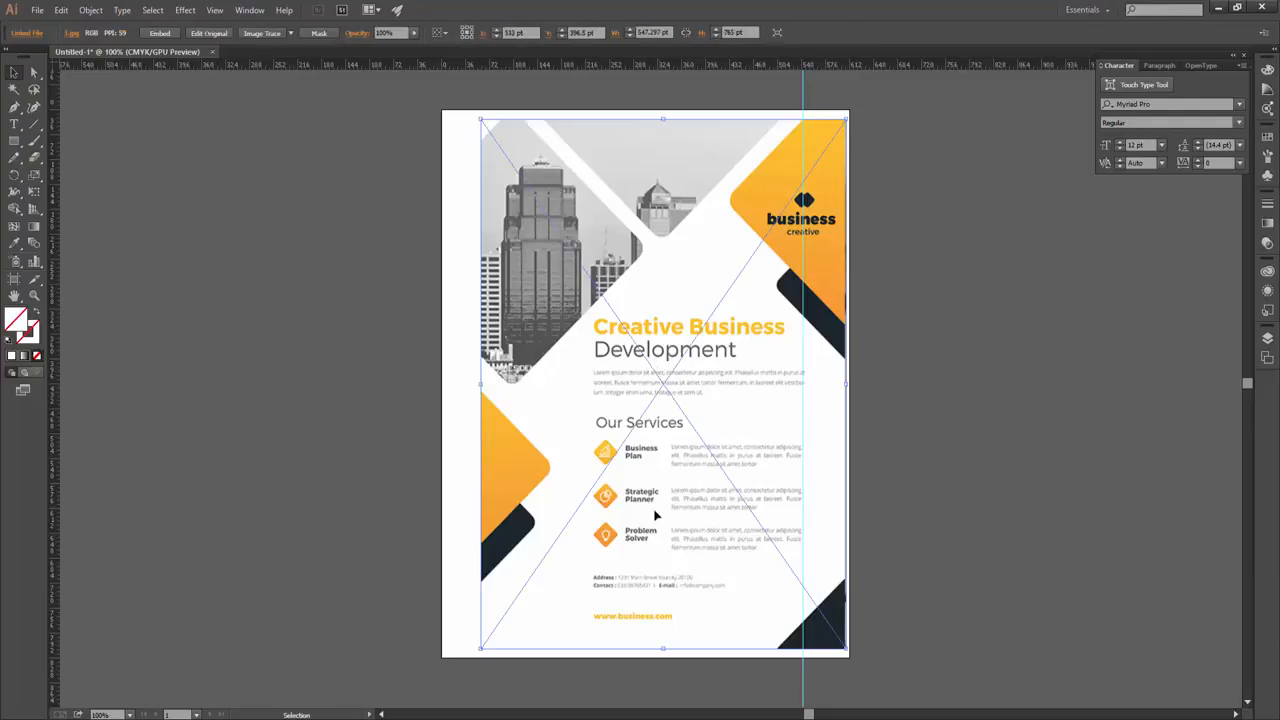
# Replace the yellow flyer with the green business flyer 2.jpg from the desktop, scaled to about 572 × 802 pt over the artboard
pyautogui.press('Delete')
pyautogui.click(442, 718)
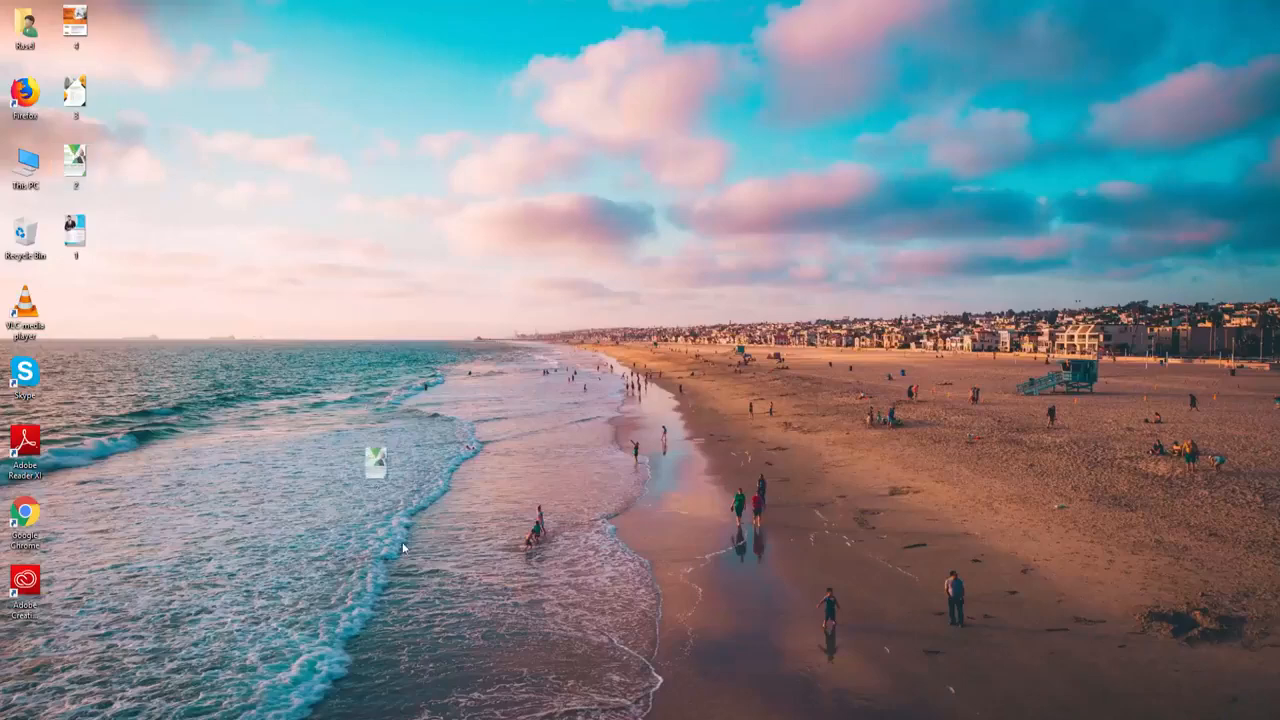
pyautogui.moveTo(523, 718); pyautogui.dragTo(671, 351)
pyautogui.moveTo(802, 578); pyautogui.dragTo(845, 637)
pyautogui.moveTo(716, 376); pyautogui.dragTo(716, 410)
pyautogui.click(863, 363)
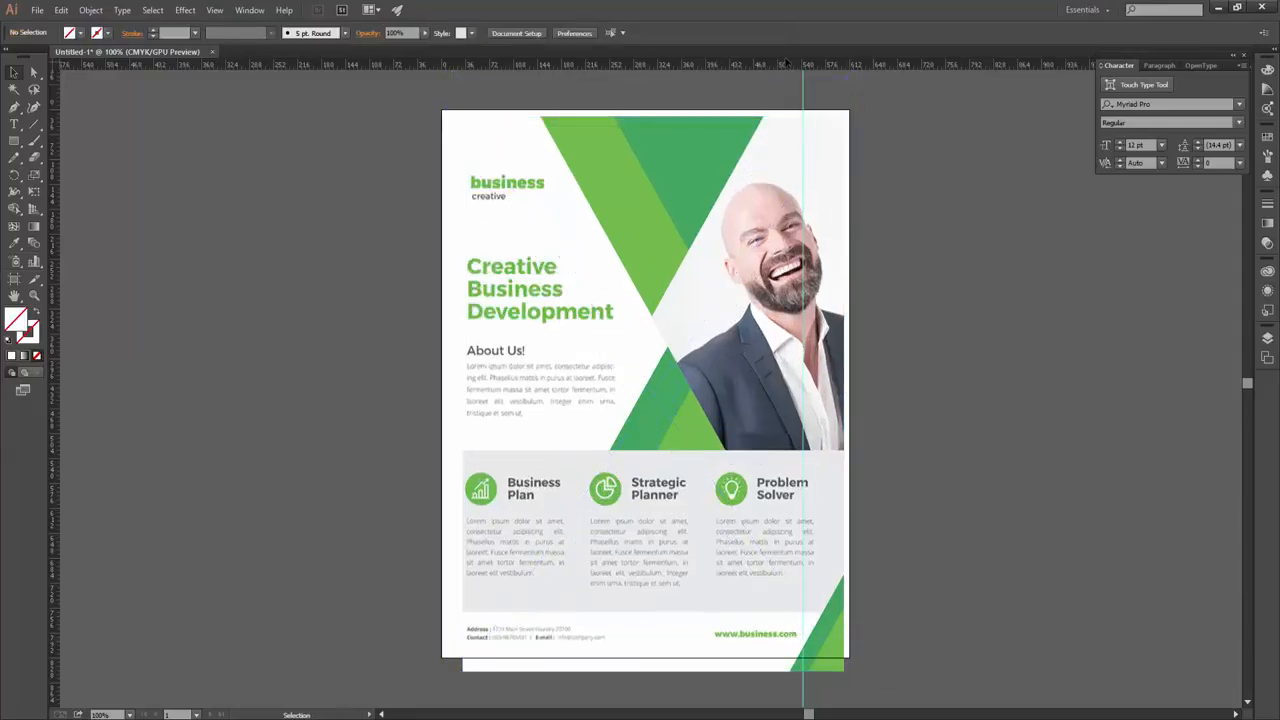
# Position the vertical guide along the left edge of the green flyer's Creative Business Development heading and paragraphs
pyautogui.moveTo(819, 66); pyautogui.dragTo(467, 91)
pyautogui.press('Delete')
pyautogui.click(803, 94)
pyautogui.click(502, 190)
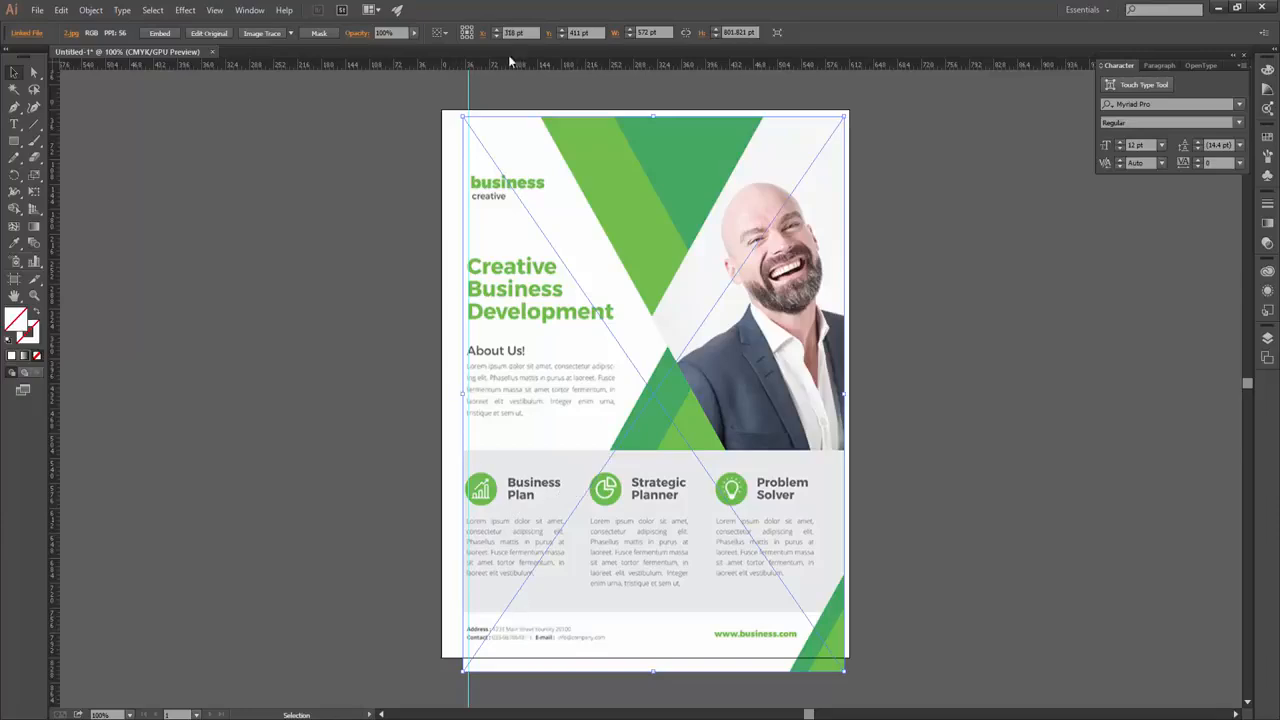
# Move the guide to the left edge of the Strategic Planner column in the green flyer
pyautogui.click(480, 87)
pyautogui.click(470, 92)
pyautogui.moveTo(469, 92); pyautogui.dragTo(590, 99)
pyautogui.click(703, 553)
pyautogui.click(449, 549)
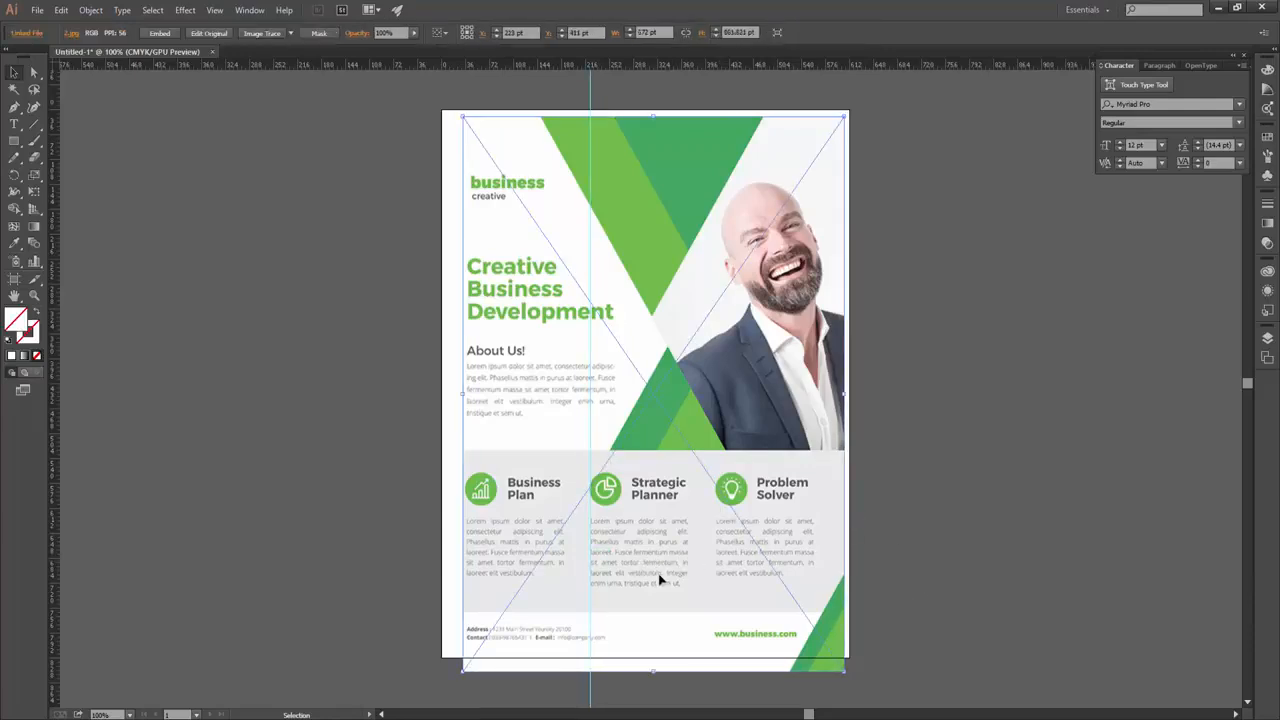
# Replace the green flyer with the blue ADAMLAW flyer 1.jpg from the desktop, scaled to about 529 × 793 pt
pyautogui.press('Delete')
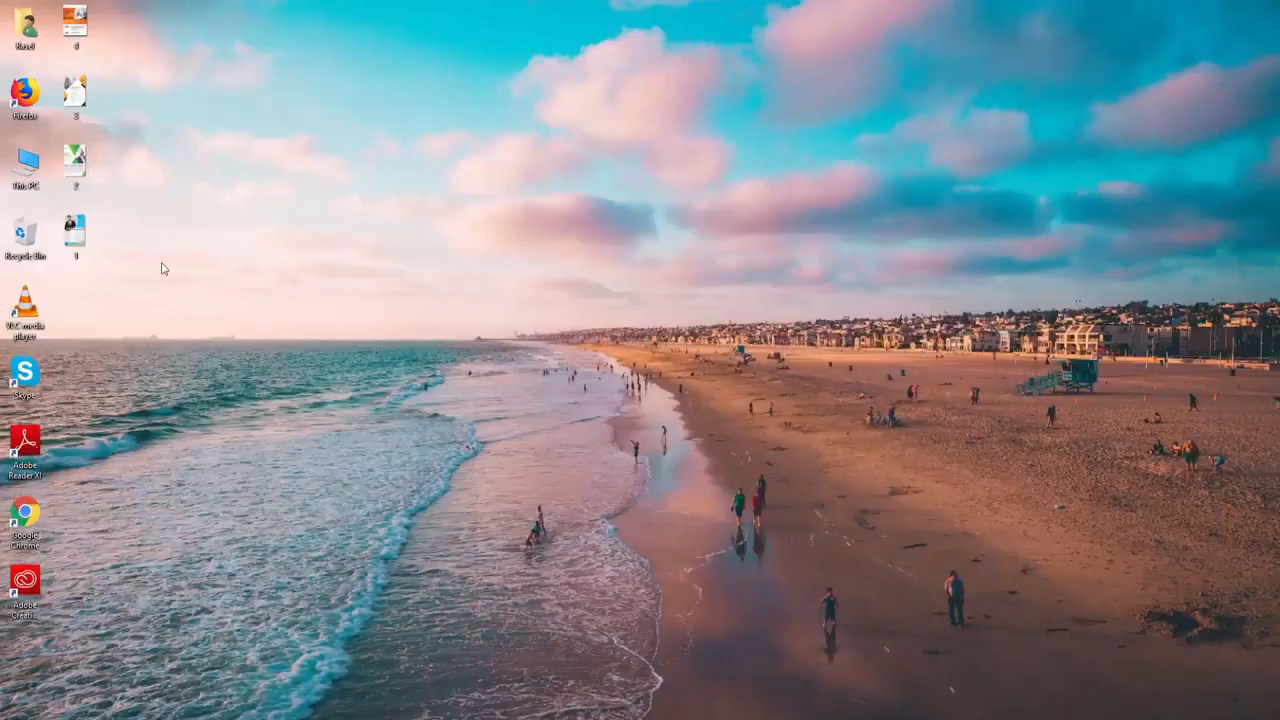
pyautogui.moveTo(88, 236); pyautogui.dragTo(476, 712)
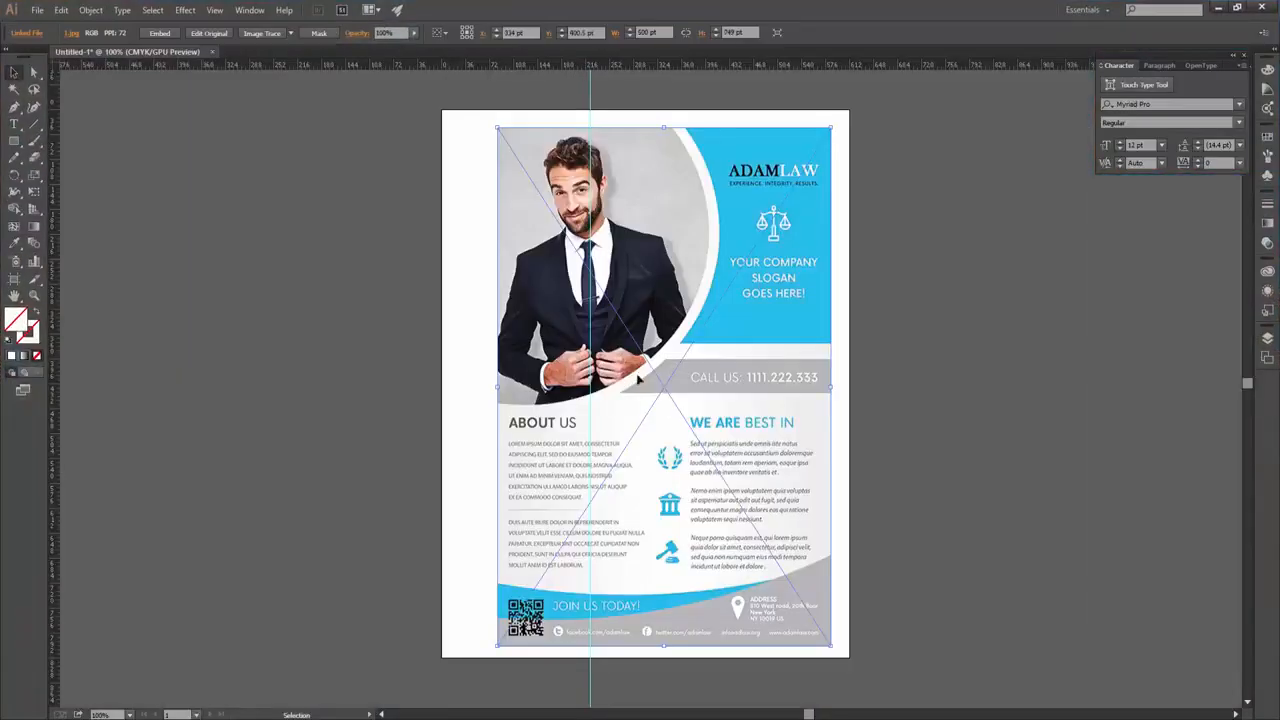
pyautogui.moveTo(830, 645); pyautogui.dragTo(841, 661)
pyautogui.moveTo(772, 540); pyautogui.dragTo(756, 524)
# Move the guide to the left edge of the About Us heading and text, at about X 62 pt
pyautogui.moveTo(587, 85); pyautogui.dragTo(484, 114)
pyautogui.click(484, 404)
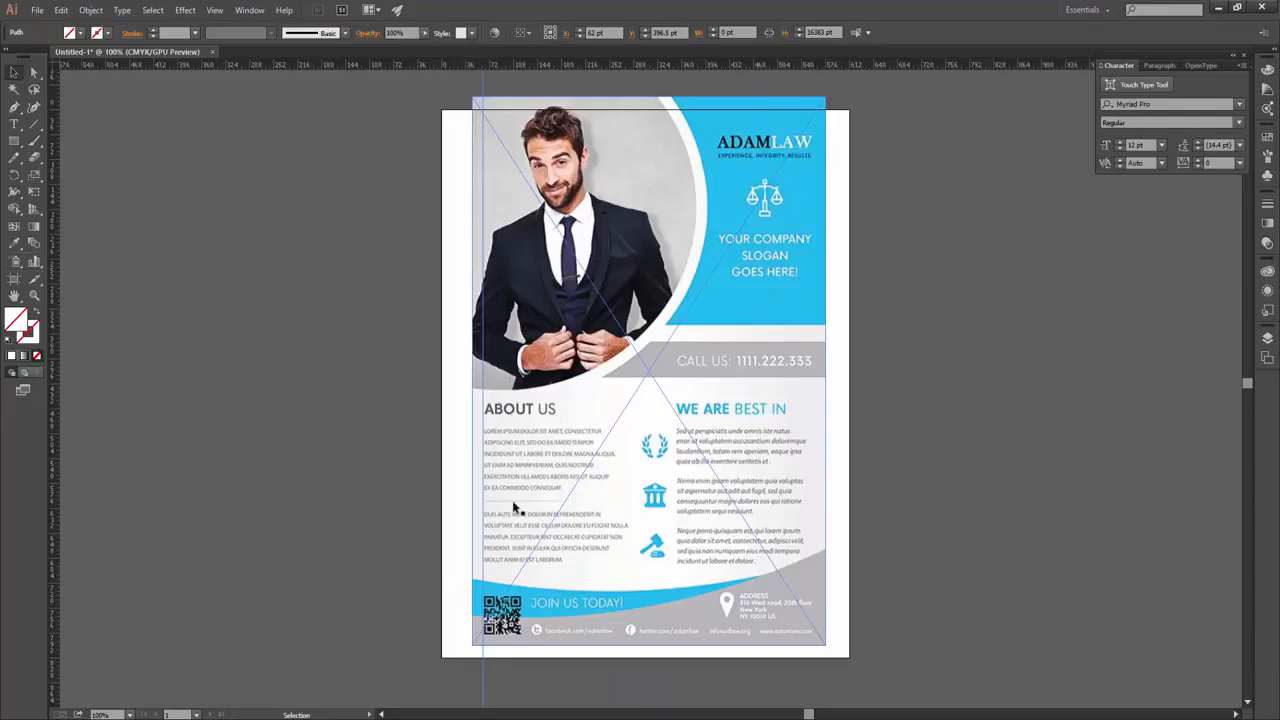
pyautogui.click(509, 465)
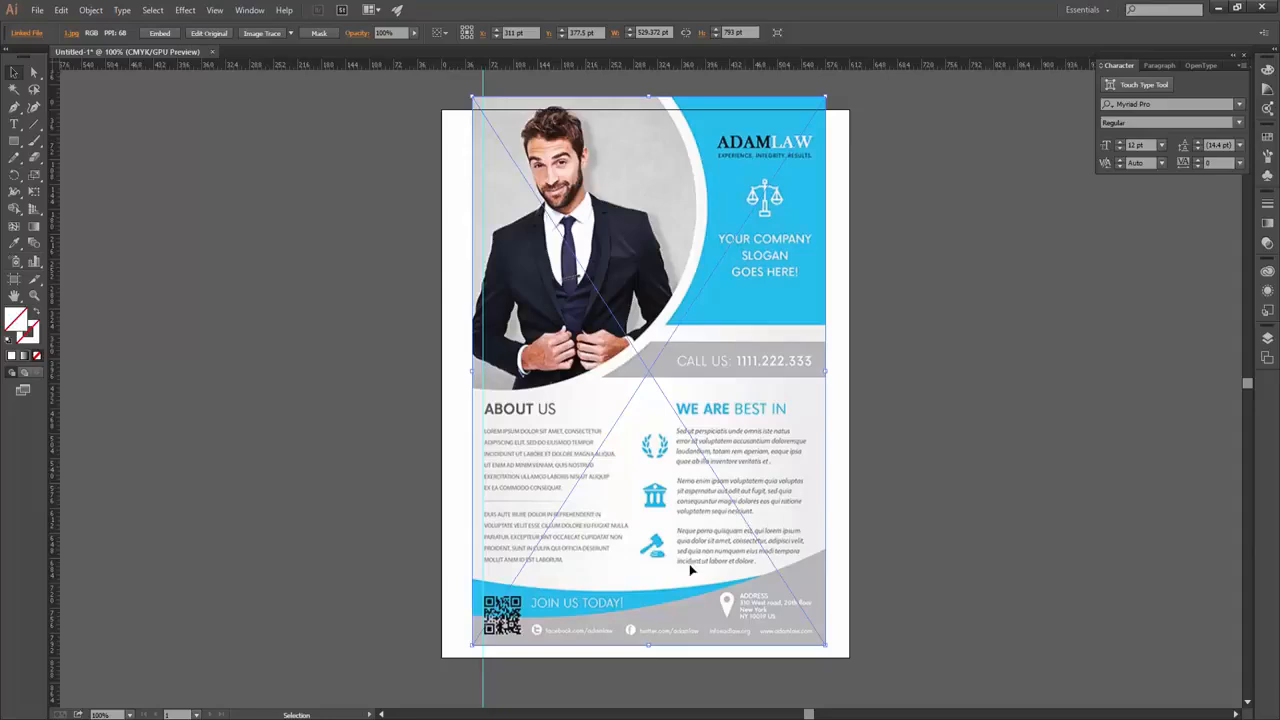
pyautogui.click(986, 506)
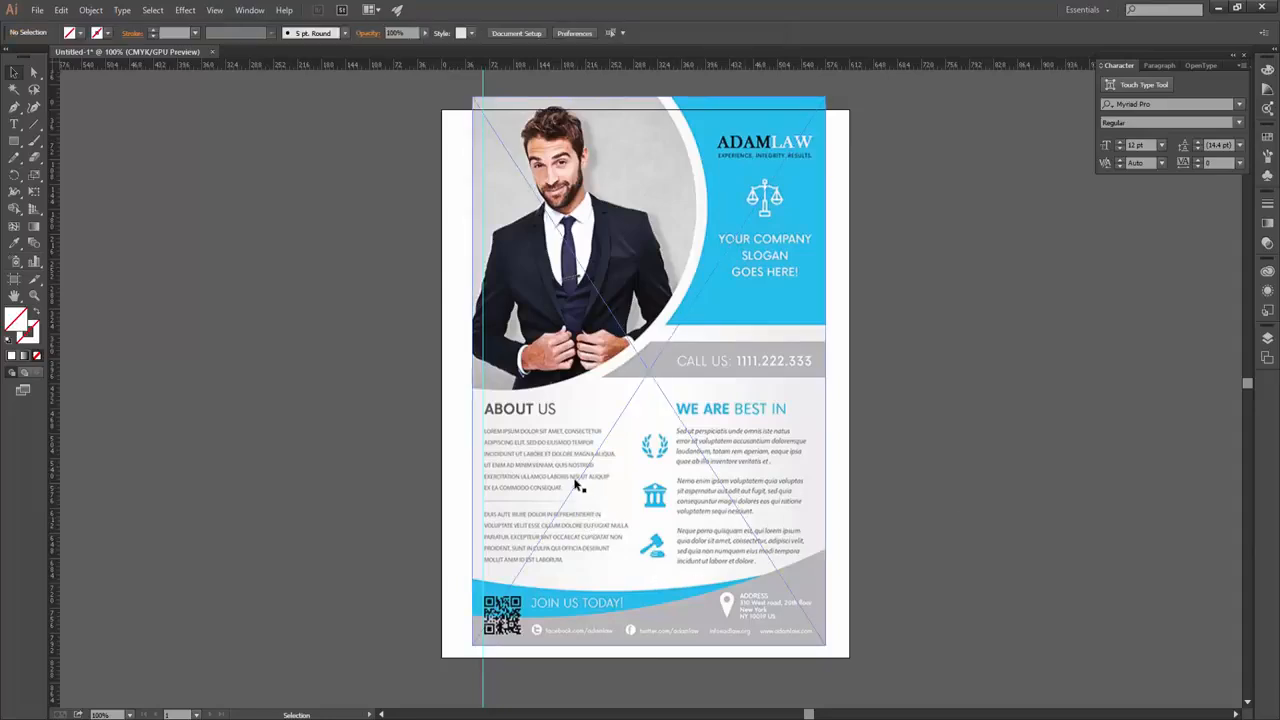
pyautogui.click(578, 485)
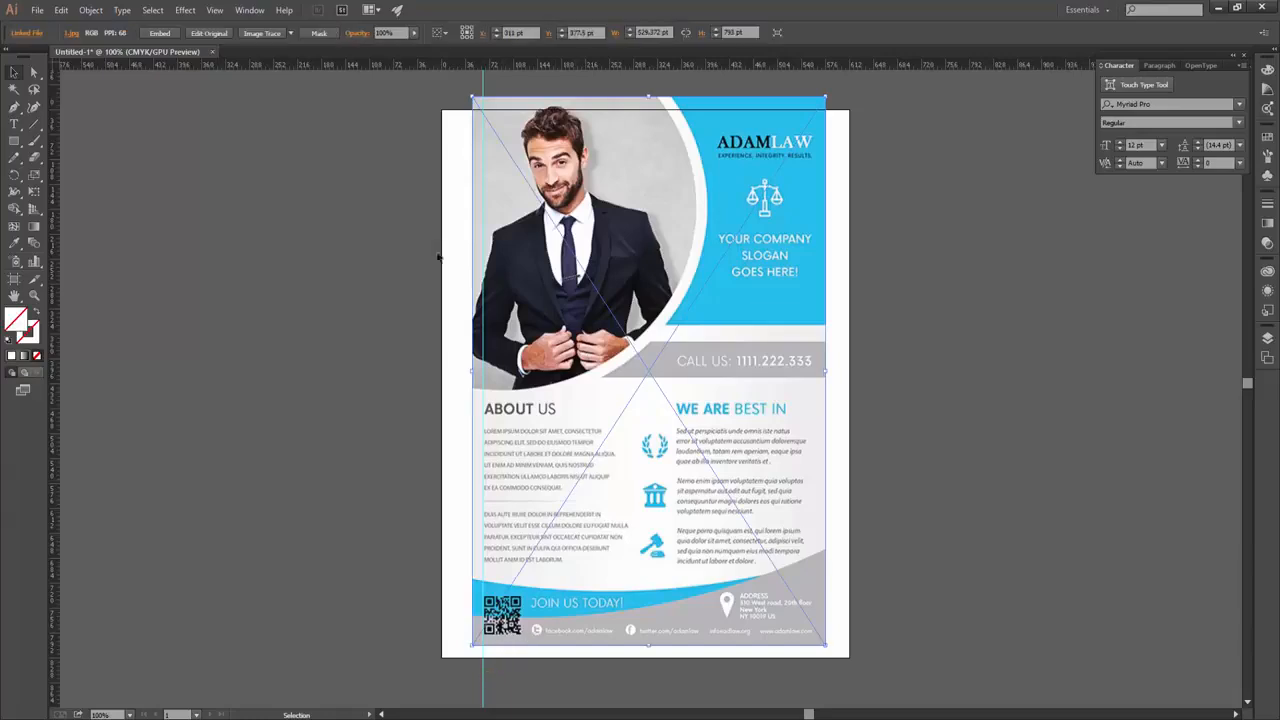
# Move the guide to the left edge of the We Are Best In column, at about X 353 pt
pyautogui.moveTo(481, 85); pyautogui.dragTo(677, 106)
pyautogui.click(709, 421)
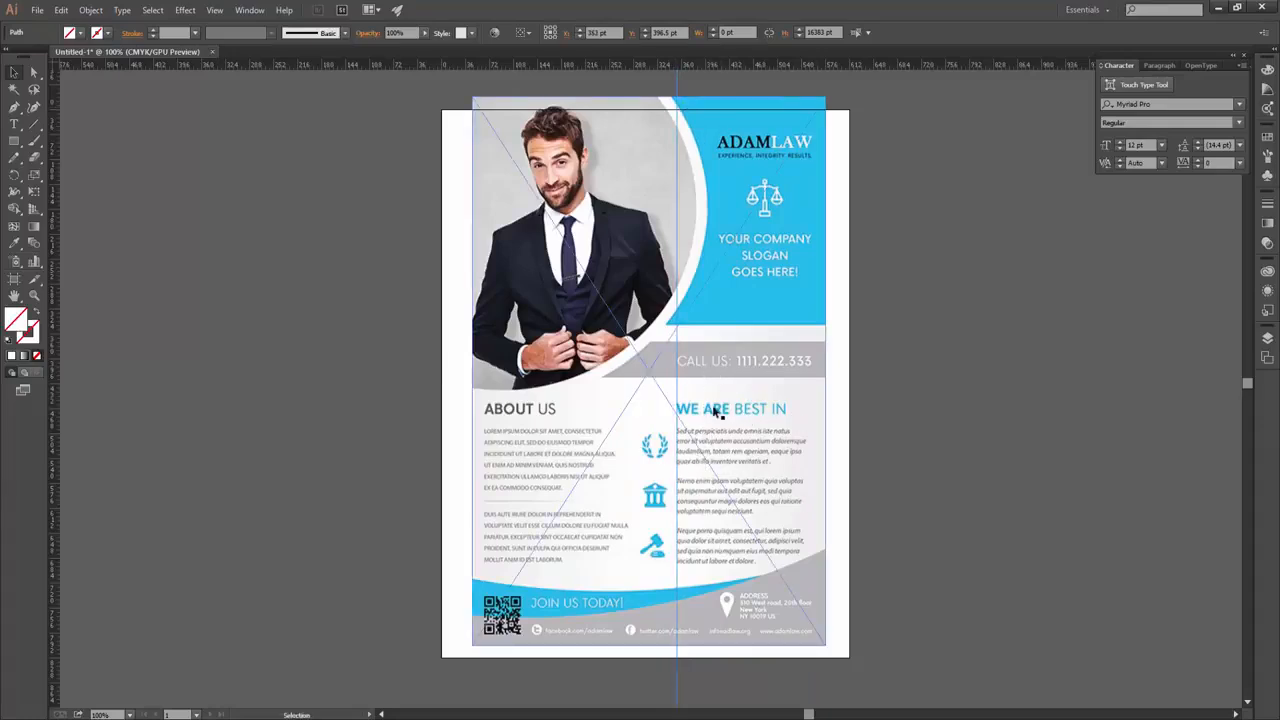
pyautogui.click(688, 93)
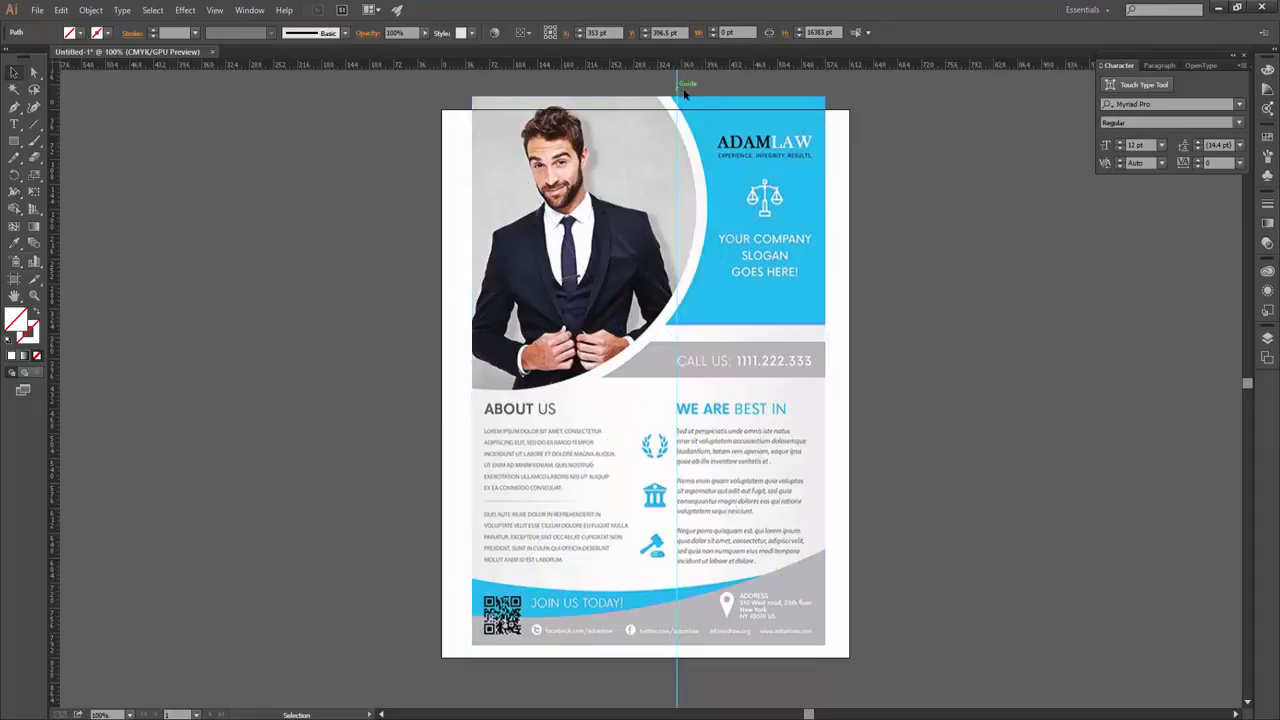
# Delete the blue flyer from the artboard and add the point text "What is Lorem Ipsum?" copied from the lipsum.com page
pyautogui.click(796, 191)
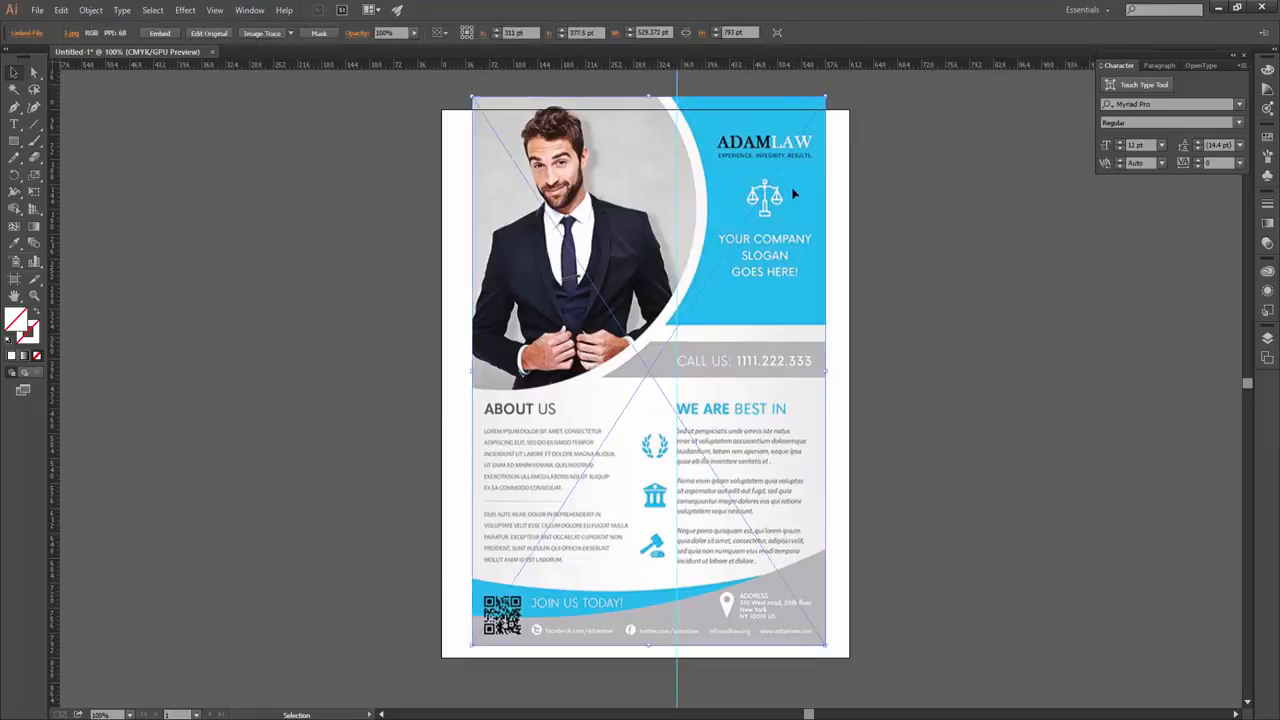
pyautogui.press('Delete')
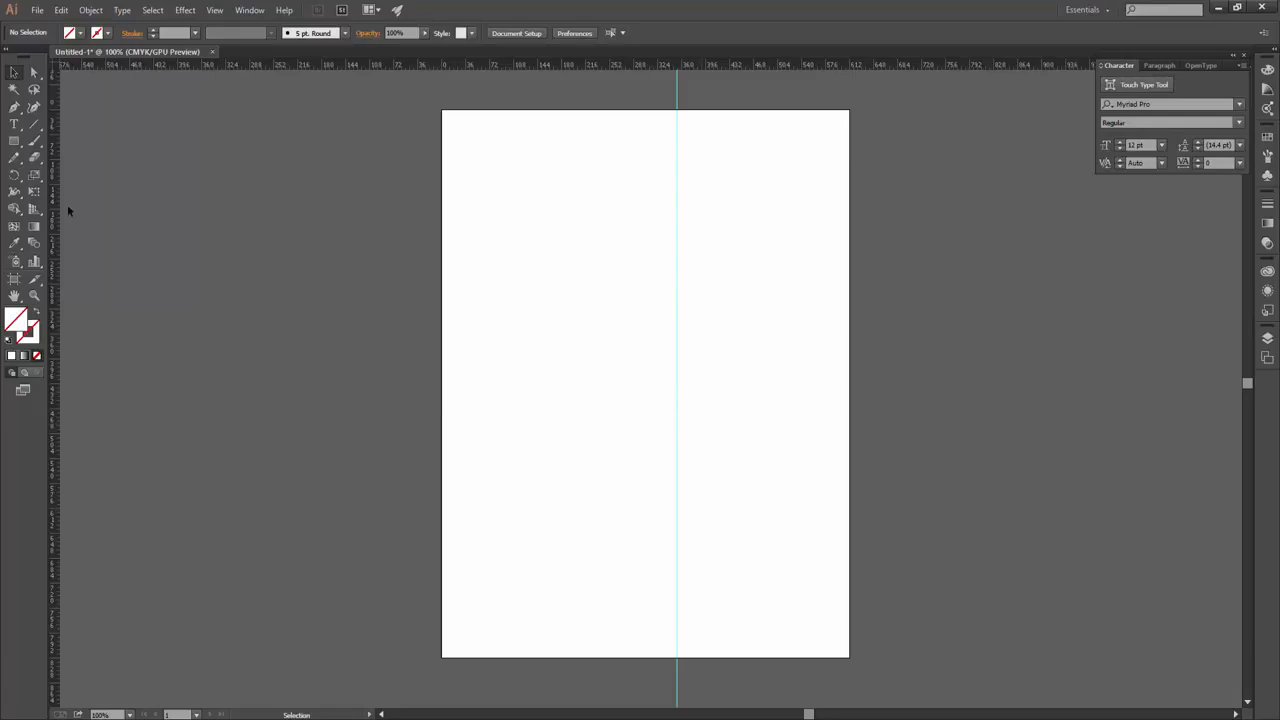
pyautogui.click(14, 124)
pyautogui.click(558, 220)
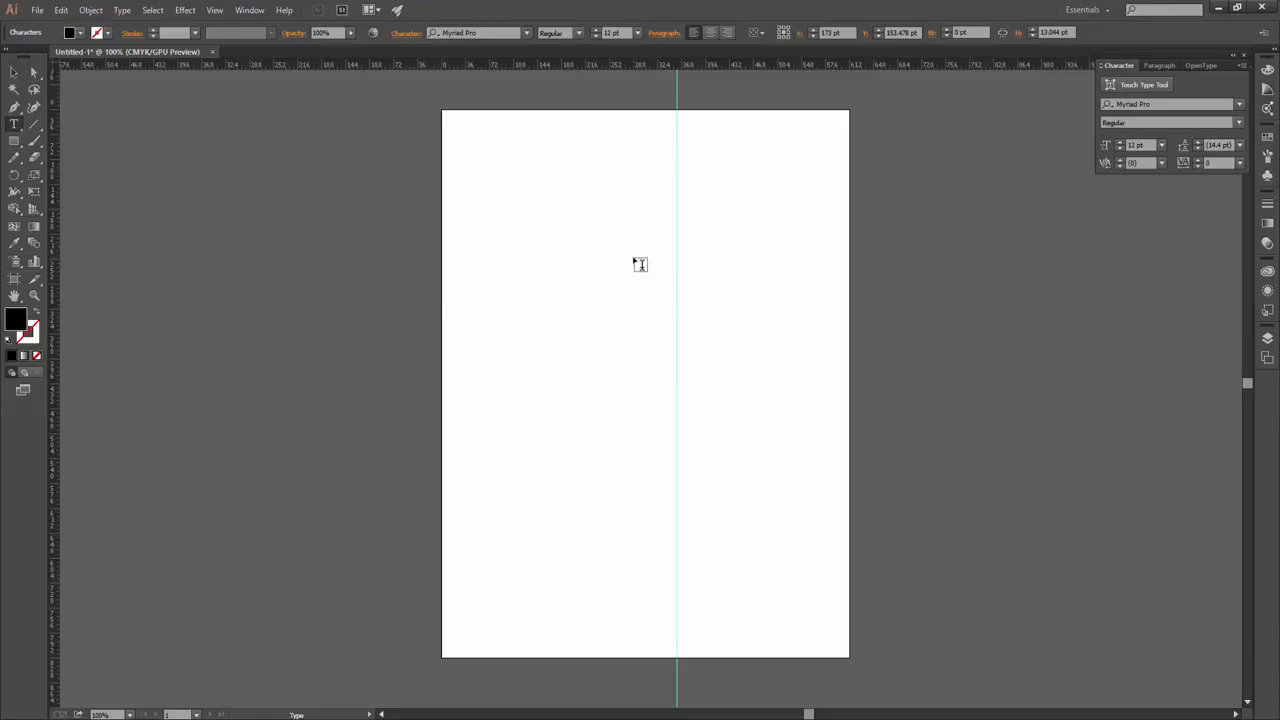
pyautogui.hotkey('alt', 'Tab')
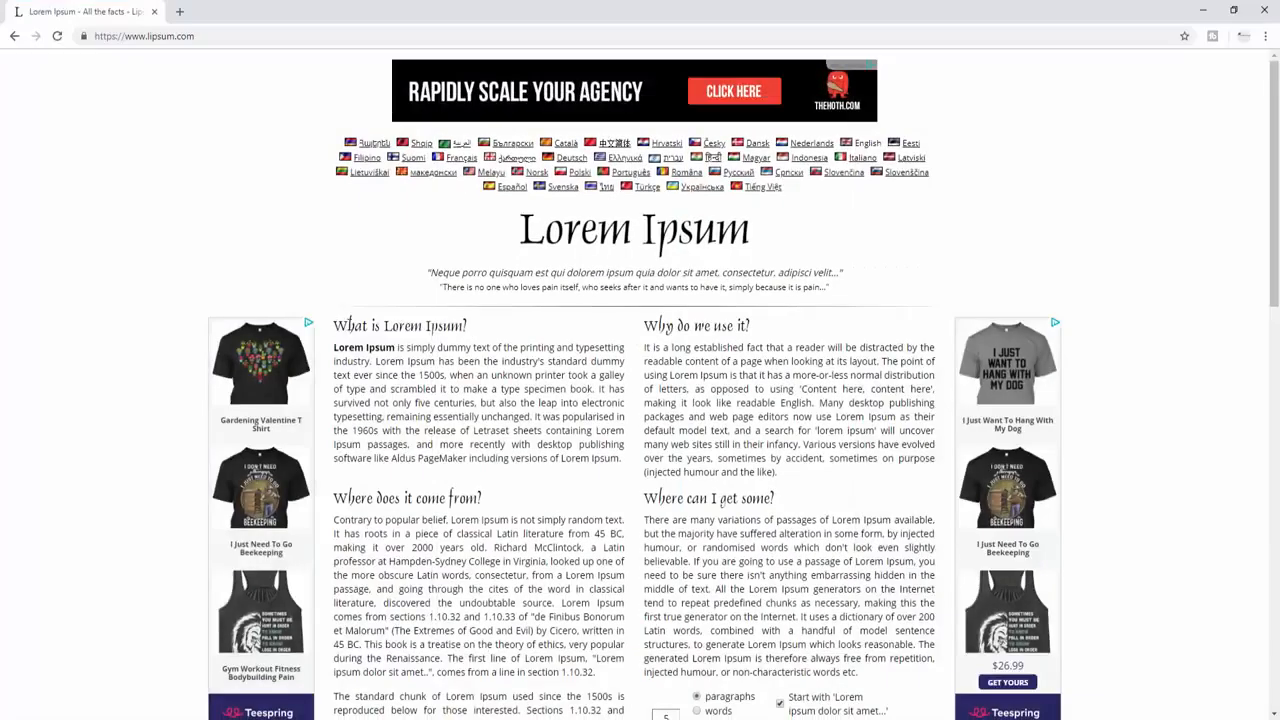
pyautogui.moveTo(334, 325); pyautogui.dragTo(470, 330)
pyautogui.hotkey('ctrl', 'c')
pyautogui.hotkey('alt', 'Tab')
pyautogui.hotkey('ctrl', 'v')
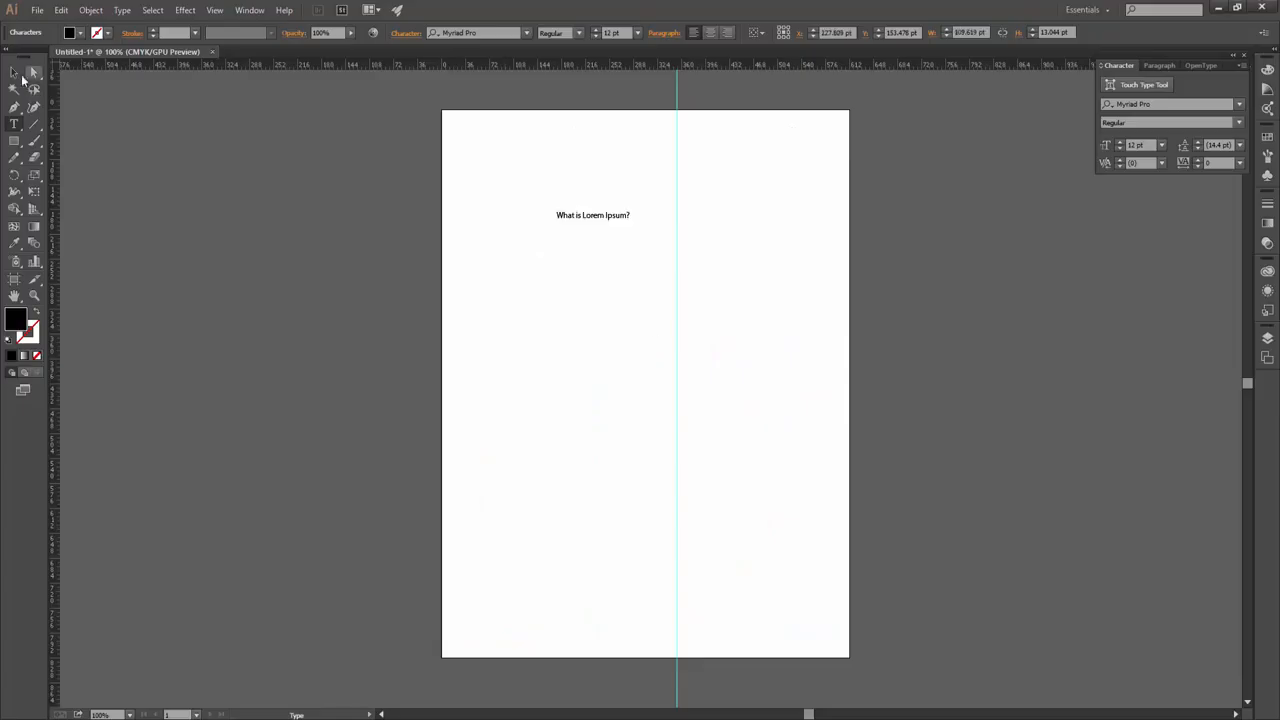
# Enlarge the heading to about 32.8 pt and add a copy below it reading "Why do we use it?", taken from the web page
pyautogui.click(14, 72)
pyautogui.moveTo(630, 219); pyautogui.dragTo(623, 278)
pyautogui.hotkey('alt', 'Tab')
pyautogui.click(698, 326)
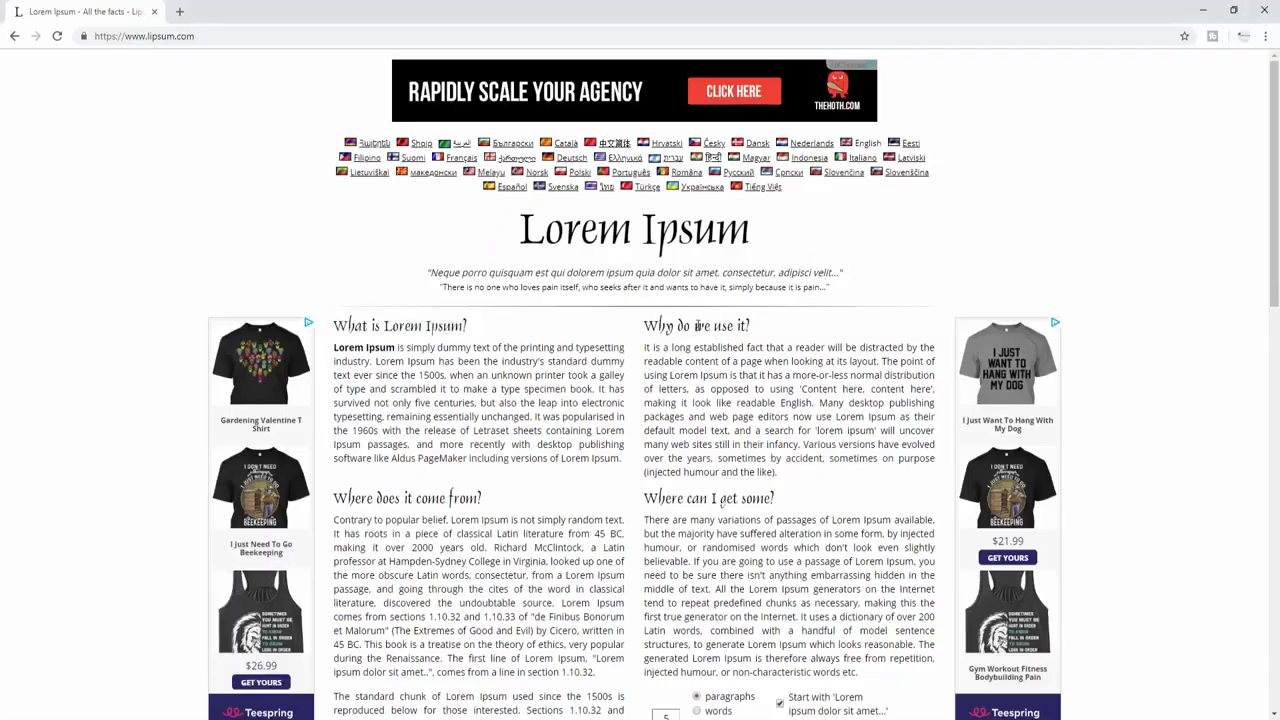
pyautogui.tripleClick(697, 326)
pyautogui.hotkey('ctrl', 'c')
pyautogui.hotkey('alt', 'Tab')
pyautogui.tripleClick(617, 263)
pyautogui.hotkey('ctrl', 'v')
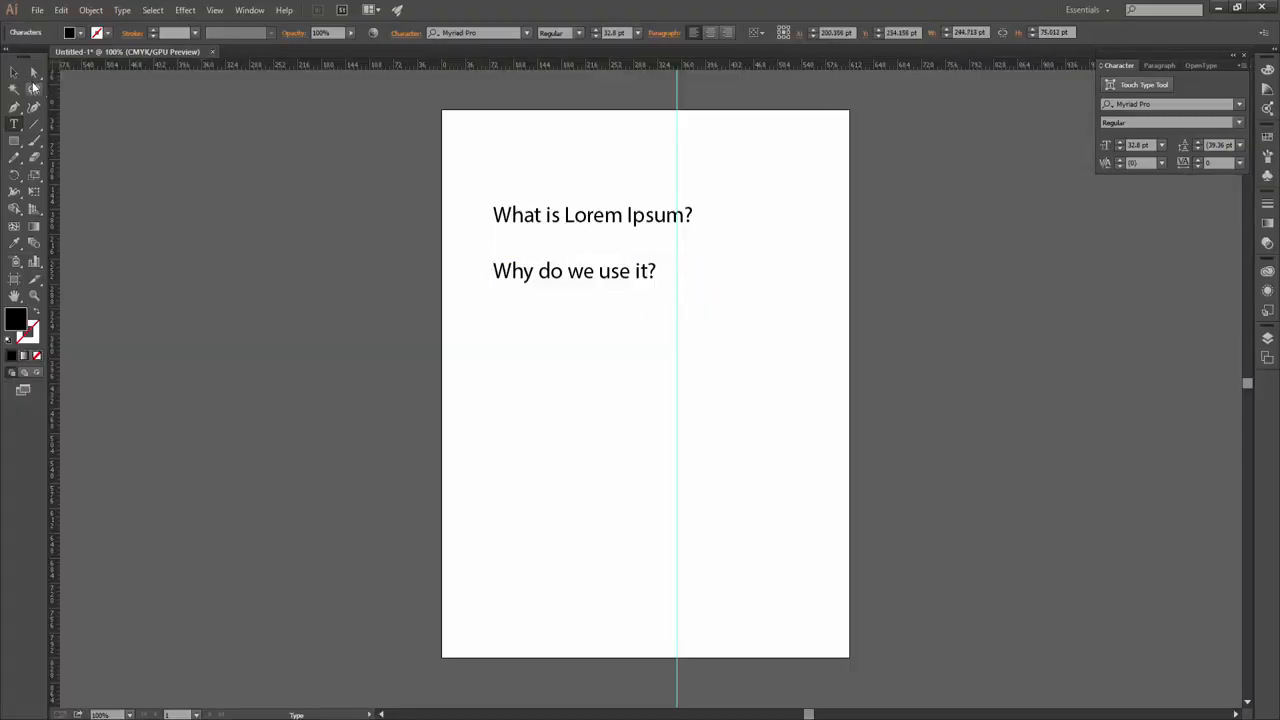
pyautogui.click(14, 72)
# Duplicate the second heading below it and replace the copy's text with "Where does it come from?" from the web page
pyautogui.hotkey('alt', 'Tab')
pyautogui.tripleClick(398, 497)
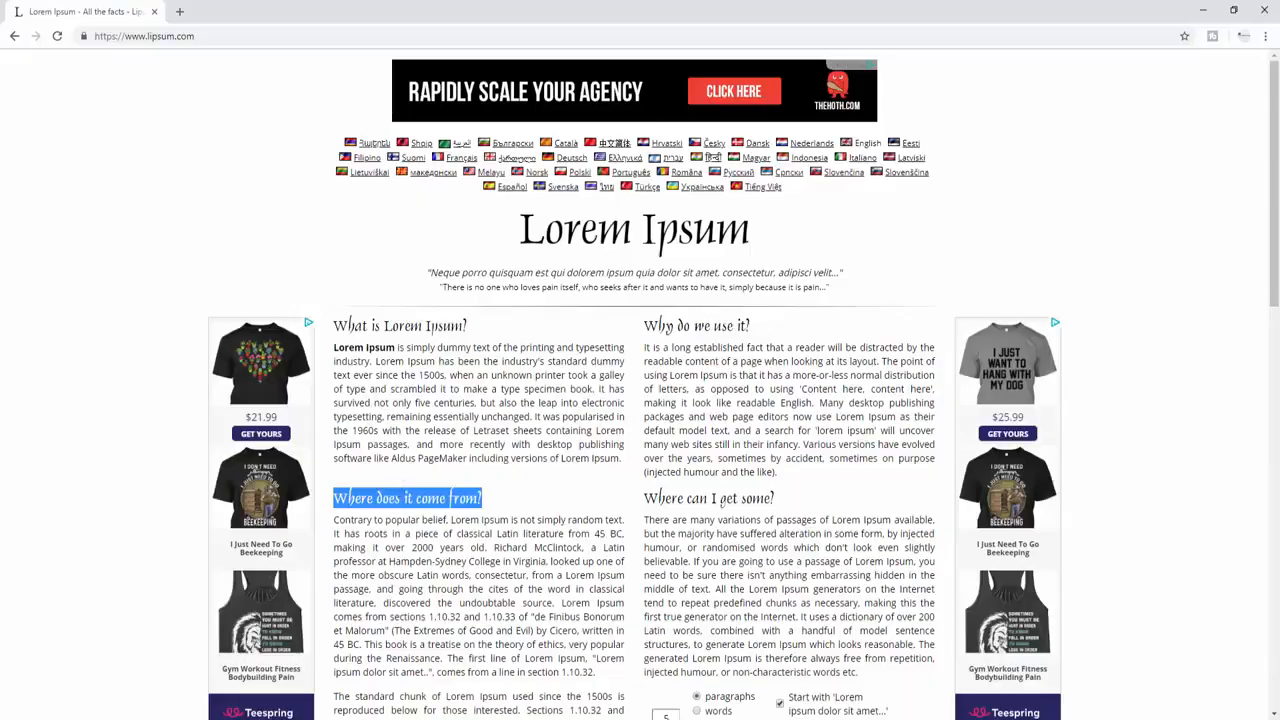
pyautogui.hotkey('ctrl', 'c')
pyautogui.hotkey('alt', 'Tab')
pyautogui.moveTo(586, 271); pyautogui.dragTo(586, 323)
pyautogui.tripleClick(590, 328)
pyautogui.hotkey('ctrl', 'v')
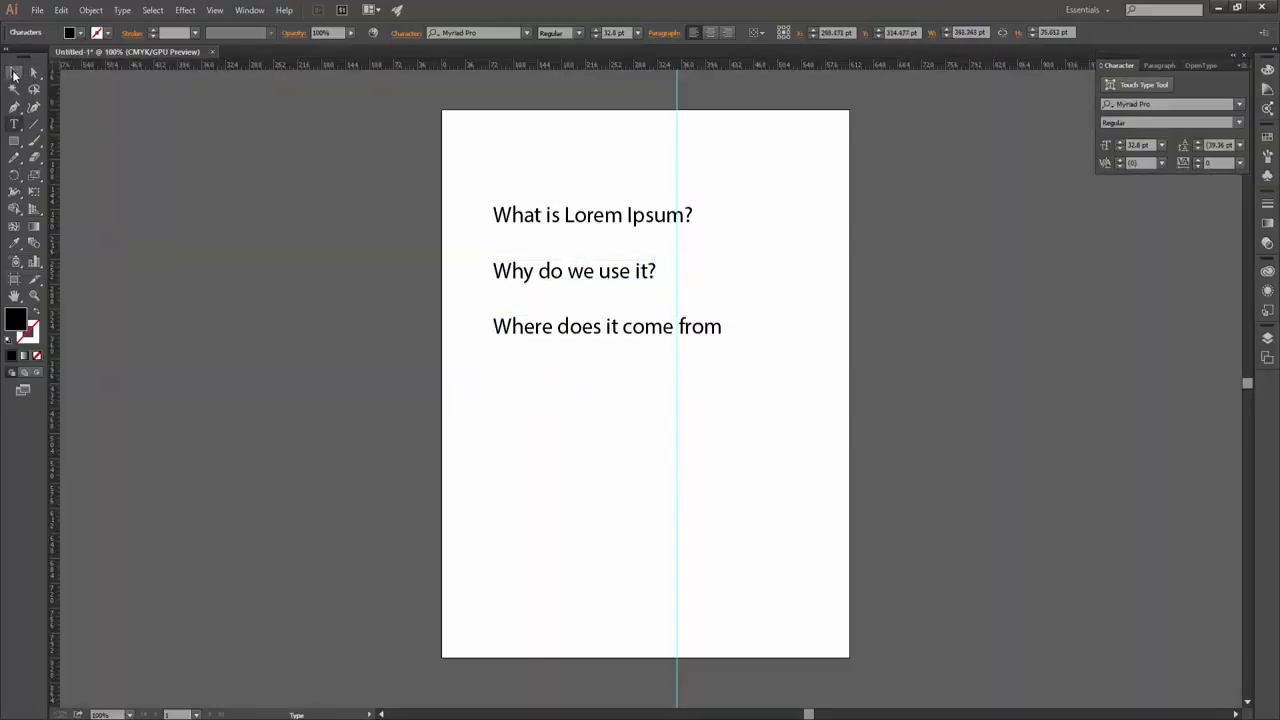
pyautogui.click(14, 72)
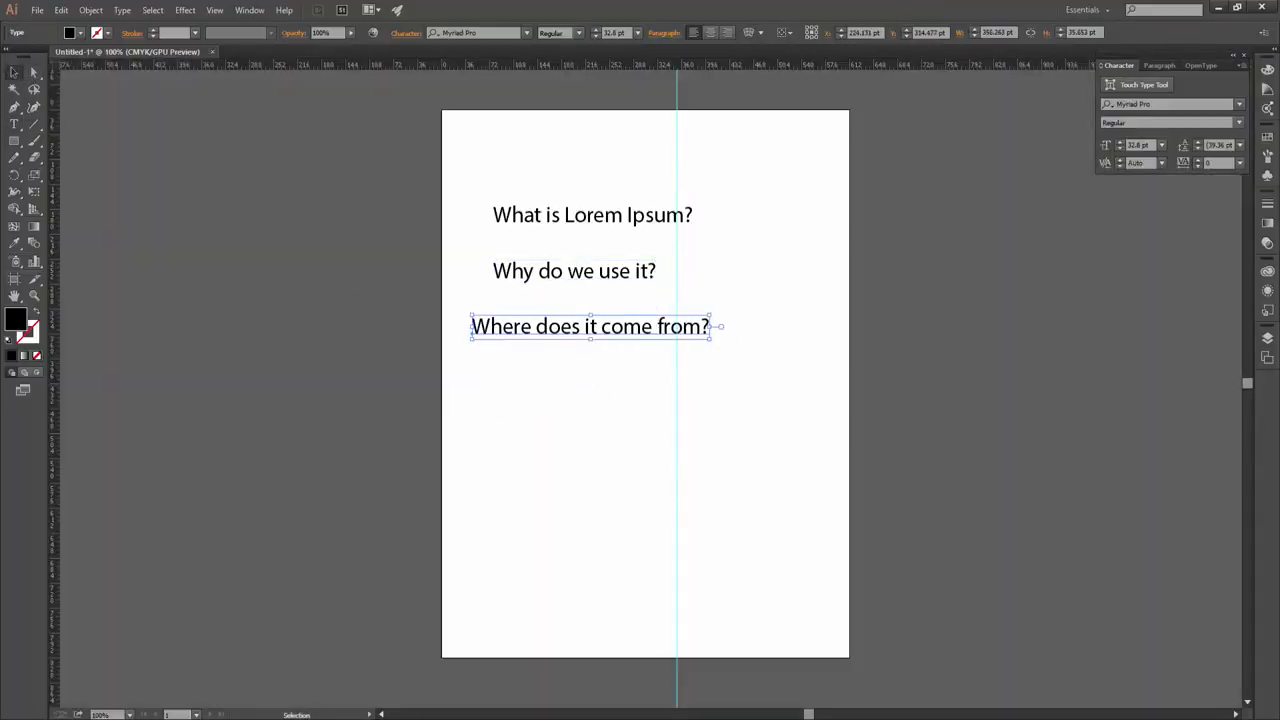
# Duplicate the third heading below it and replace the copy's text with "Where can I get some?" from the web page
pyautogui.hotkey('alt', 'Tab')
pyautogui.tripleClick(706, 497)
pyautogui.hotkey('alt', 'Tab')
pyautogui.click(629, 371)
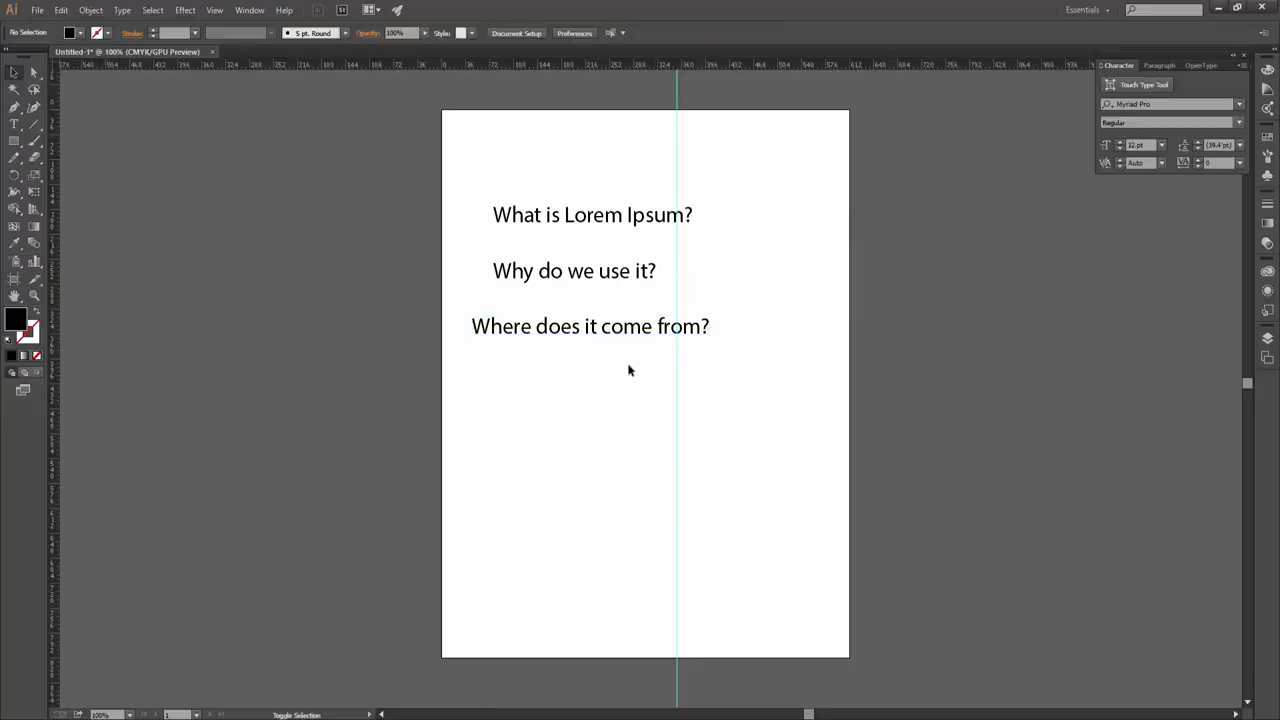
pyautogui.moveTo(623, 331); pyautogui.dragTo(623, 396)
pyautogui.tripleClick(695, 393)
pyautogui.hotkey('ctrl', 'v')
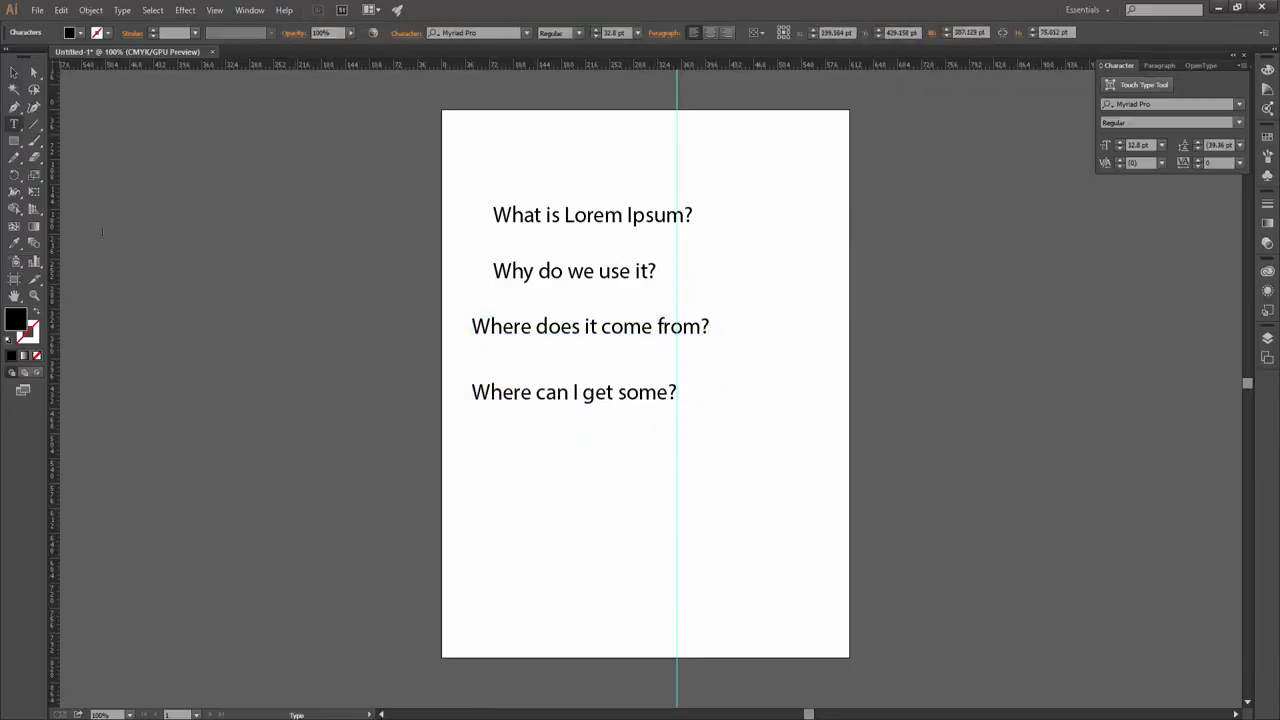
pyautogui.click(14, 72)
# Remove the vertical guide that crosses the headings
pyautogui.click(769, 480)
pyautogui.moveTo(769, 480); pyautogui.dragTo(494, 160)
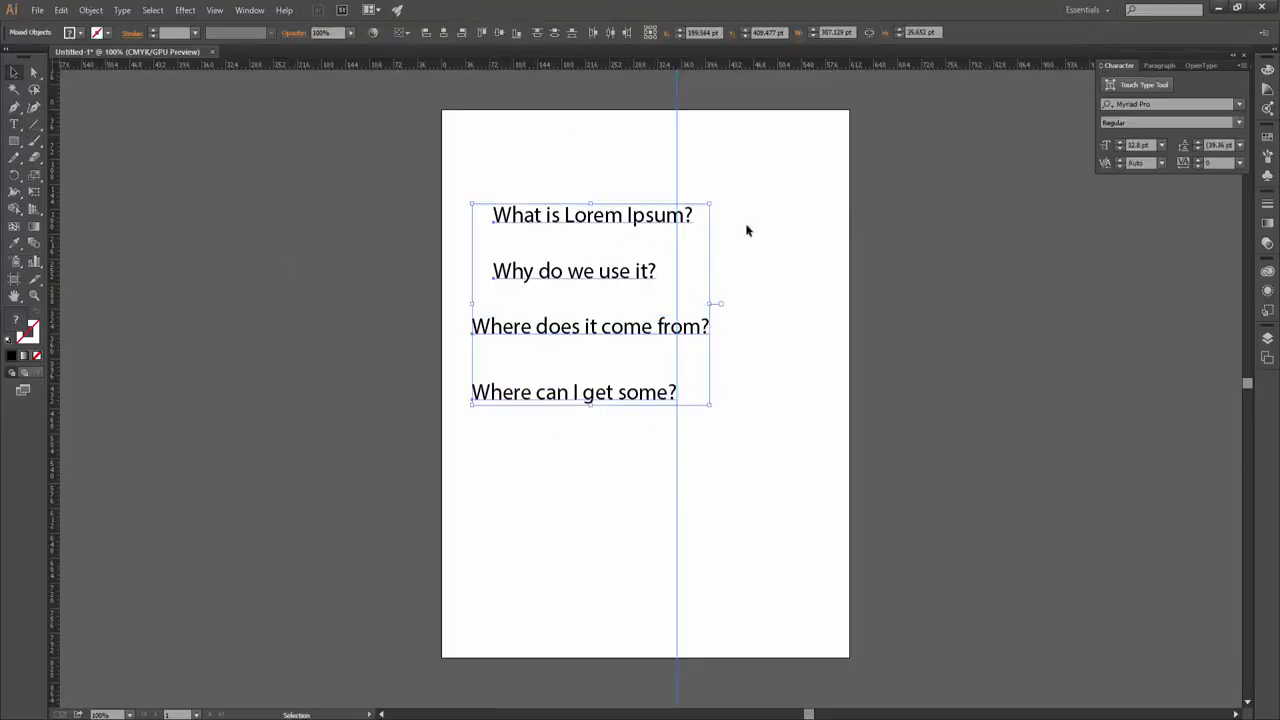
pyautogui.click(483, 114)
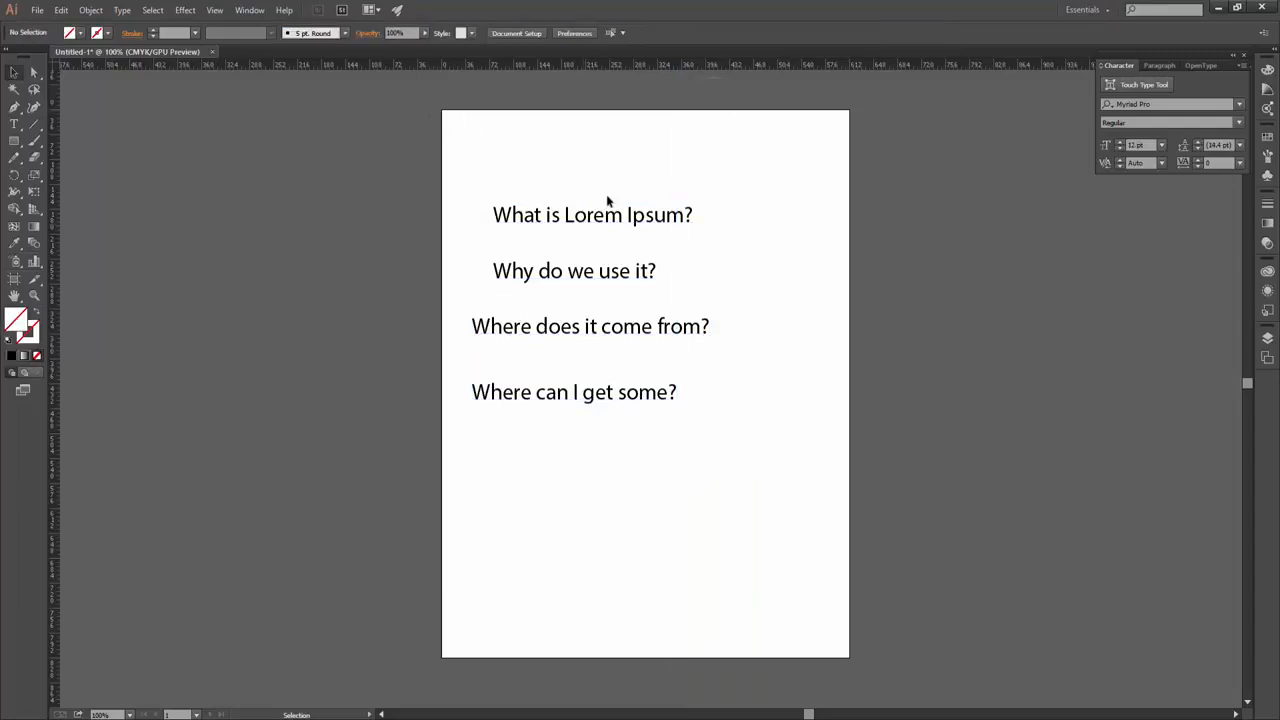
# Move all four headings together horizontally toward the middle of the artboard
pyautogui.moveTo(757, 168); pyautogui.dragTo(520, 488)
pyautogui.moveTo(509, 229); pyautogui.dragTo(578, 229)
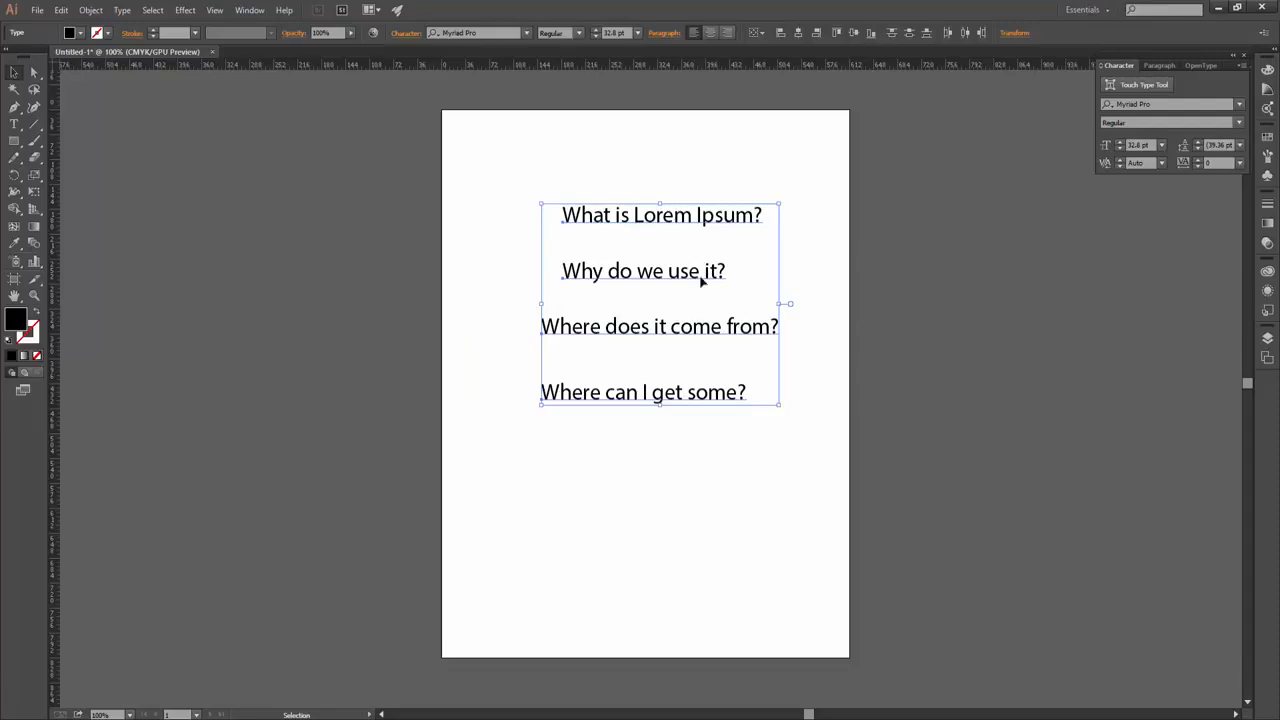
pyautogui.click(859, 281)
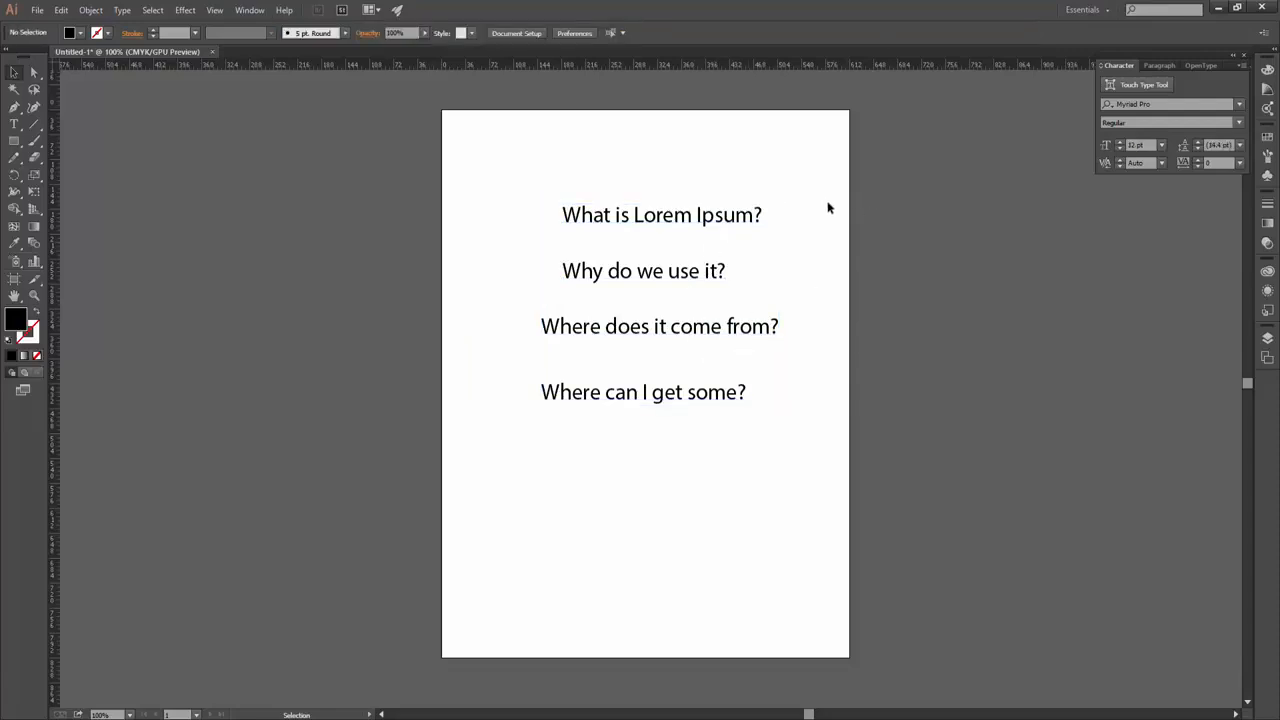
pyautogui.moveTo(816, 163); pyautogui.dragTo(657, 424)
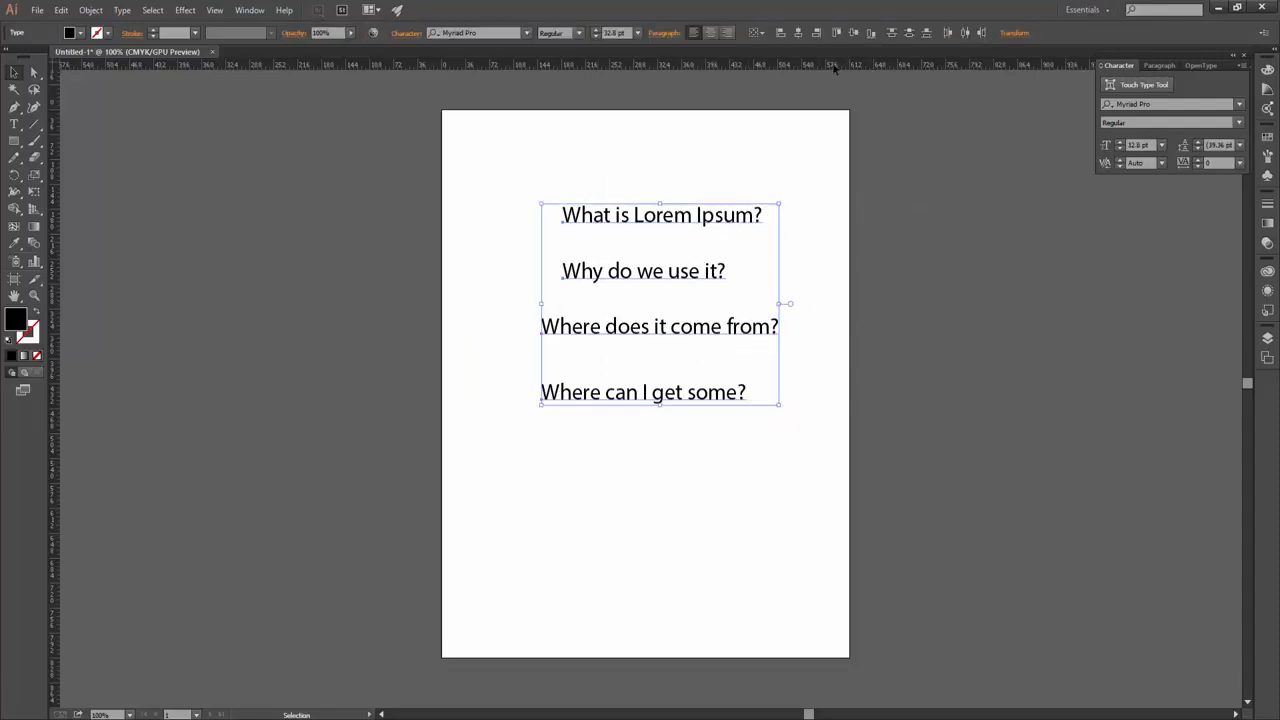
pyautogui.click(208, 147)
# Create an area text box about 478 × 177 pt below the headings and paste the "What is Lorem Ipsum?" paragraph from the web page
pyautogui.click(13, 125)
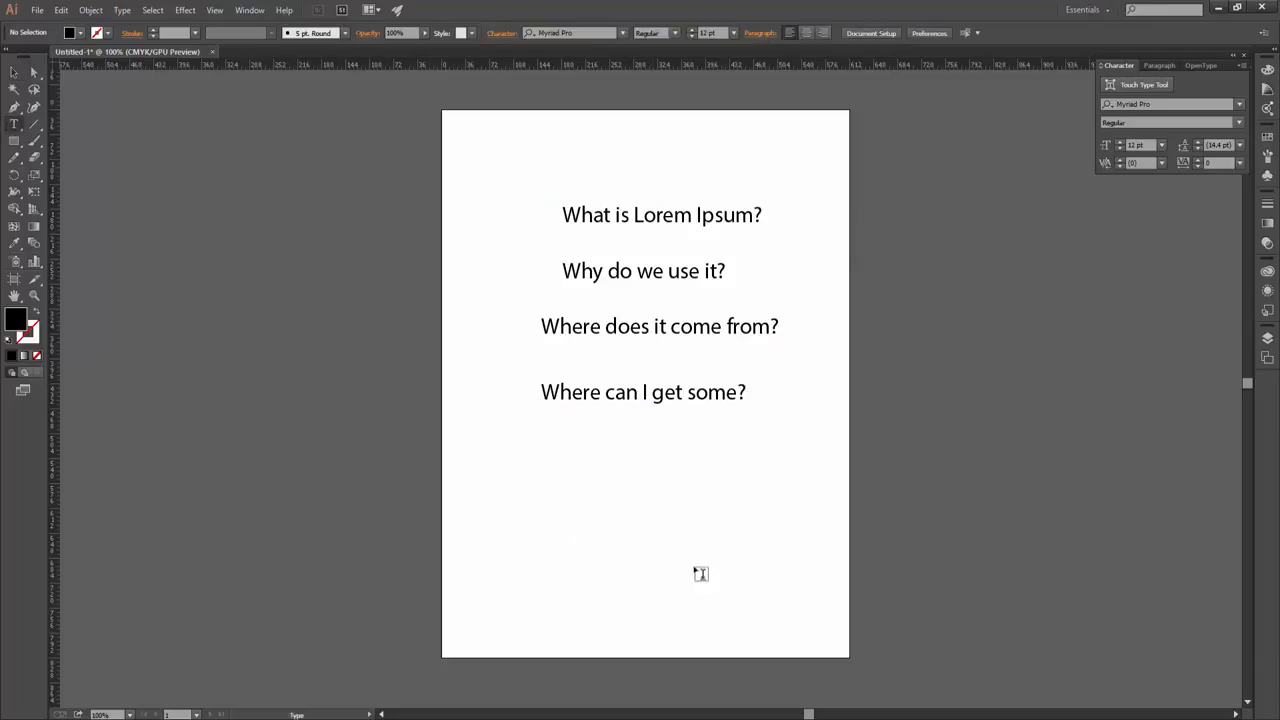
pyautogui.moveTo(499, 445); pyautogui.dragTo(818, 567)
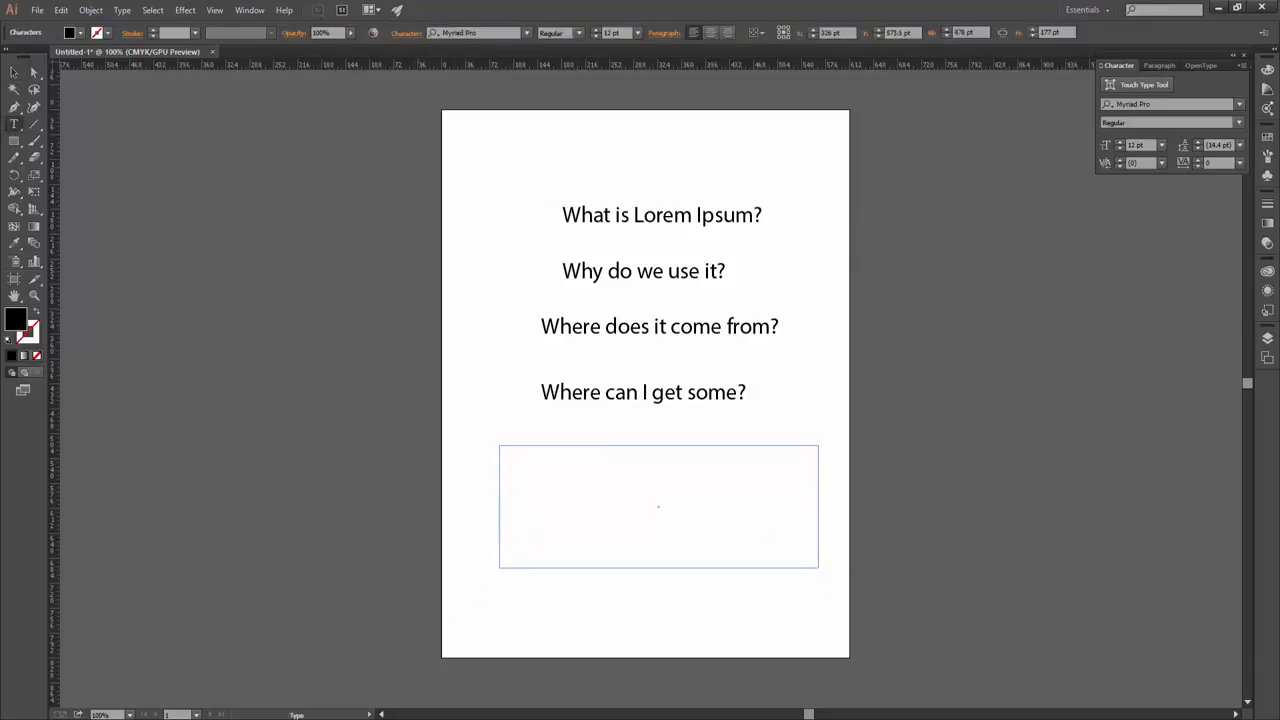
pyautogui.hotkey('alt', 'Tab')
pyautogui.tripleClick(425, 460)
pyautogui.hotkey('ctrl', 'c')
pyautogui.hotkey('alt', 'Tab')
pyautogui.hotkey('ctrl', 'v')
pyautogui.press('Escape')
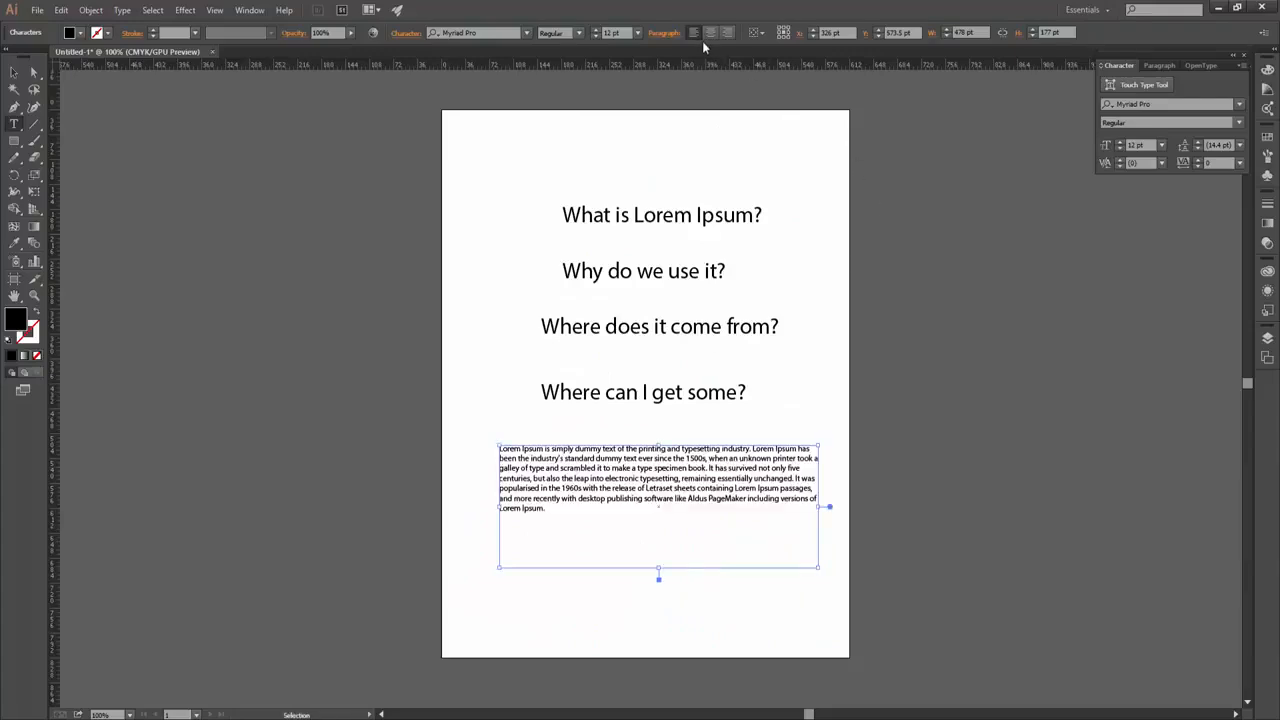
# Apply right, centre and finally left alignment to the paragraph, and move its text box lower on the artboard
pyautogui.click(726, 32)
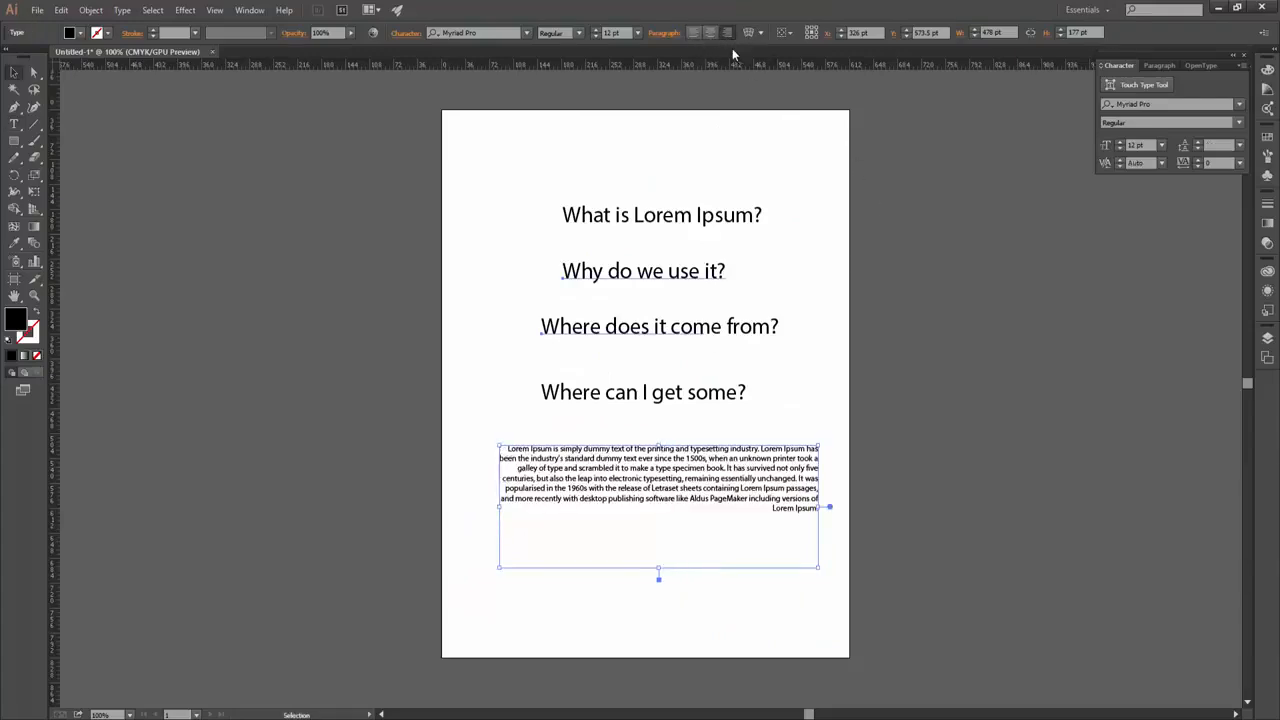
pyautogui.click(710, 33)
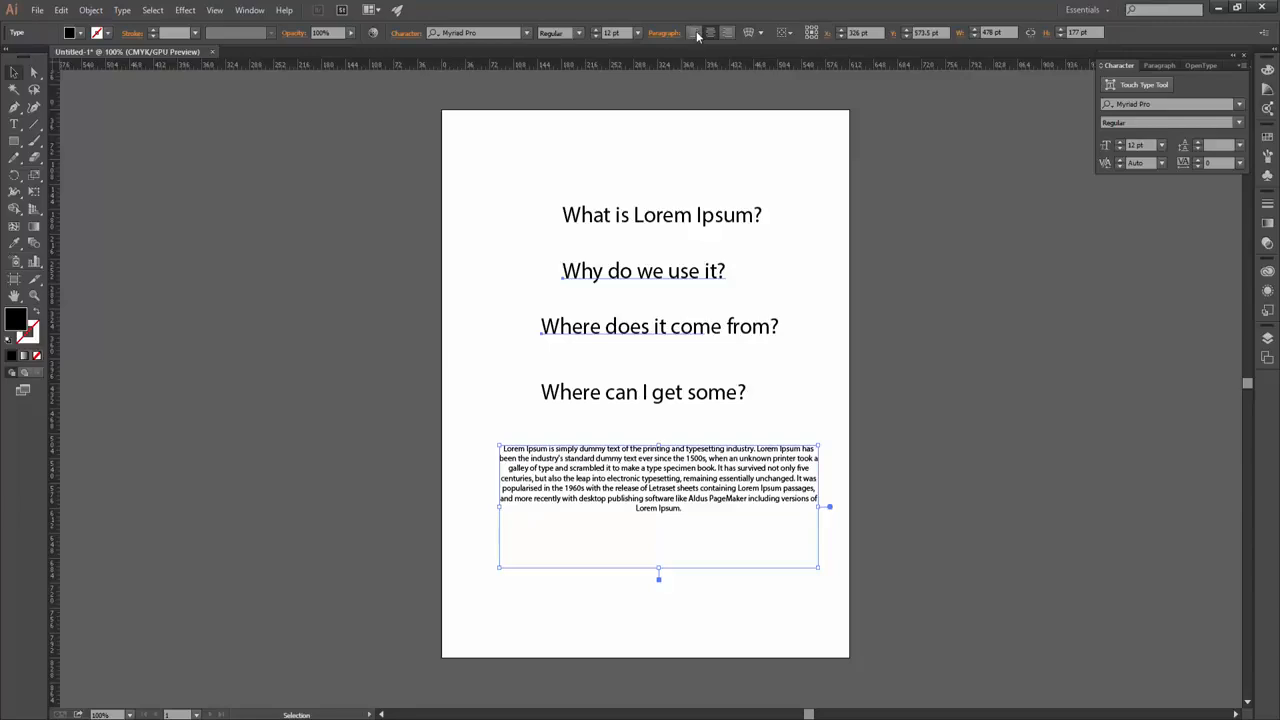
pyautogui.click(695, 33)
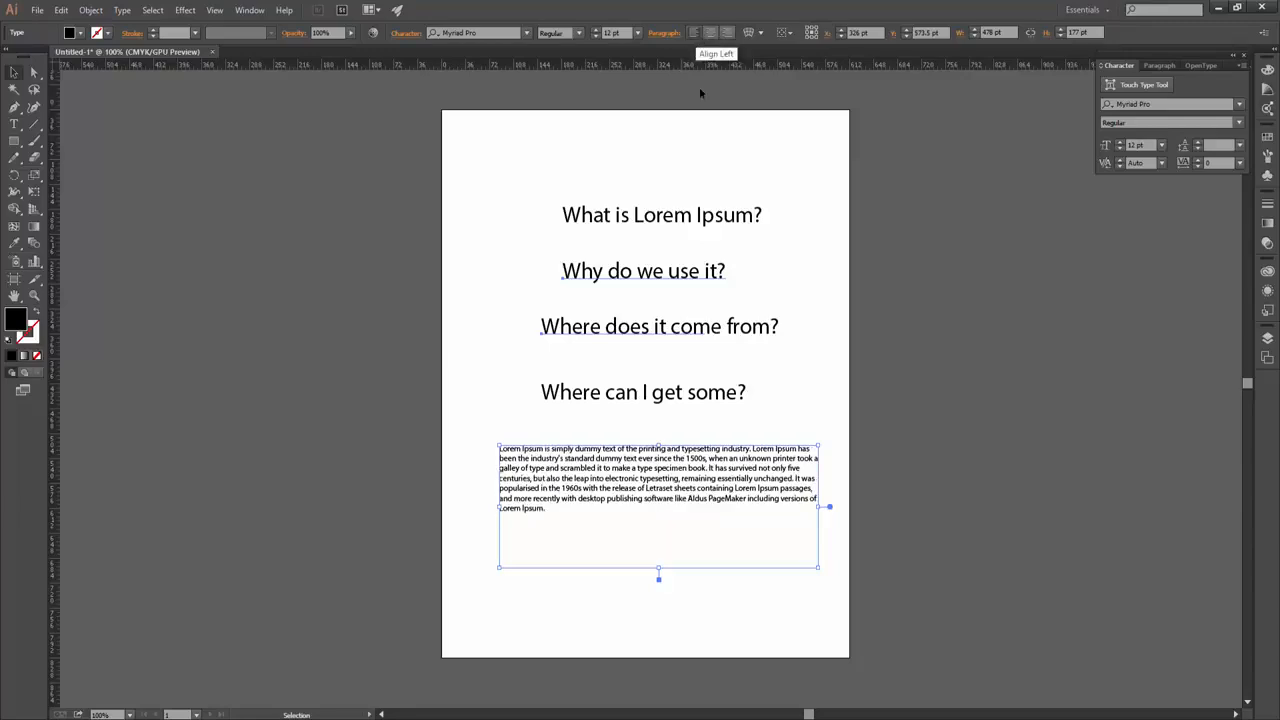
pyautogui.moveTo(723, 501); pyautogui.dragTo(715, 546)
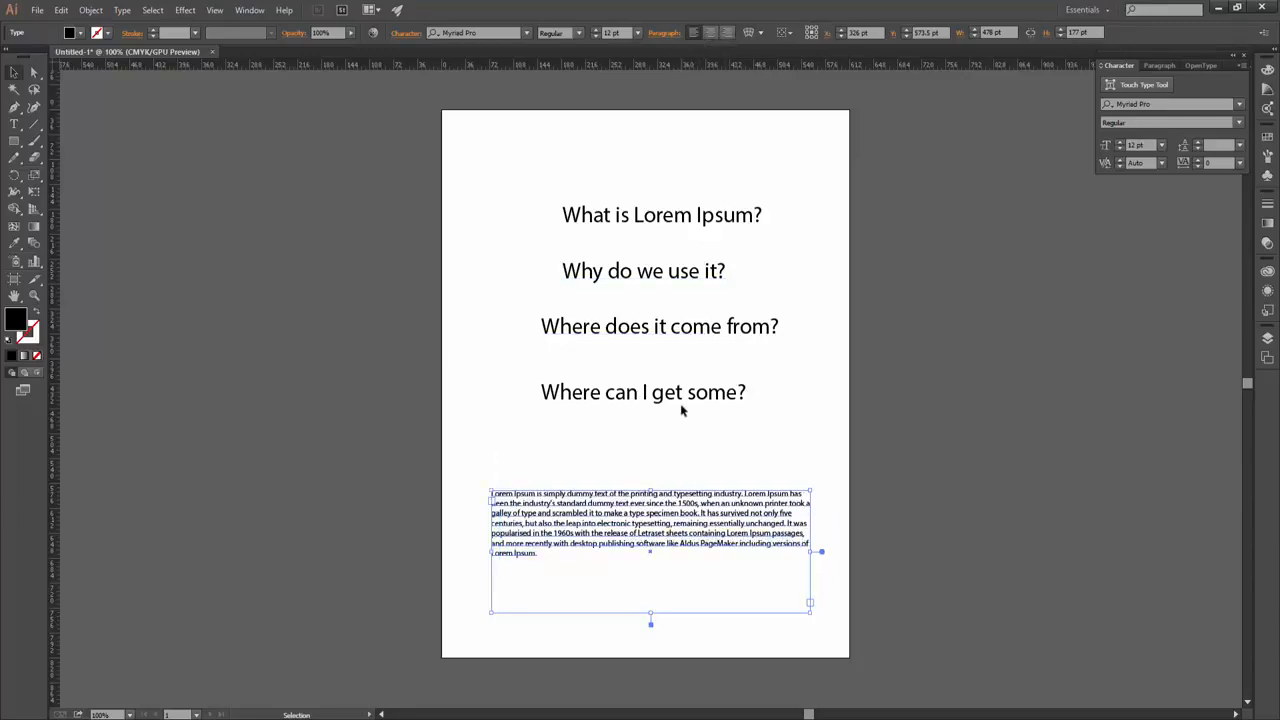
# Apply centre, right and finally left text alignment to the four headings, shifting them toward the artboard's right edge along the way
pyautogui.moveTo(700, 458); pyautogui.dragTo(655, 198)
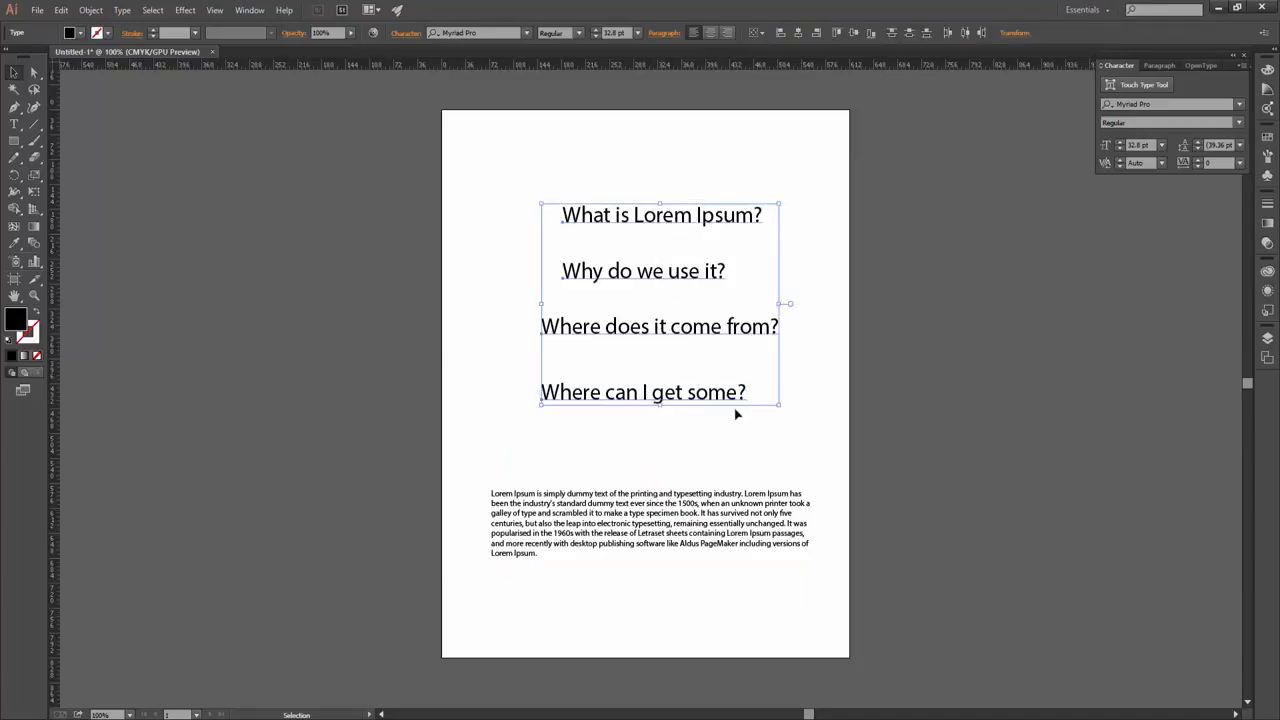
pyautogui.moveTo(737, 430); pyautogui.dragTo(647, 188)
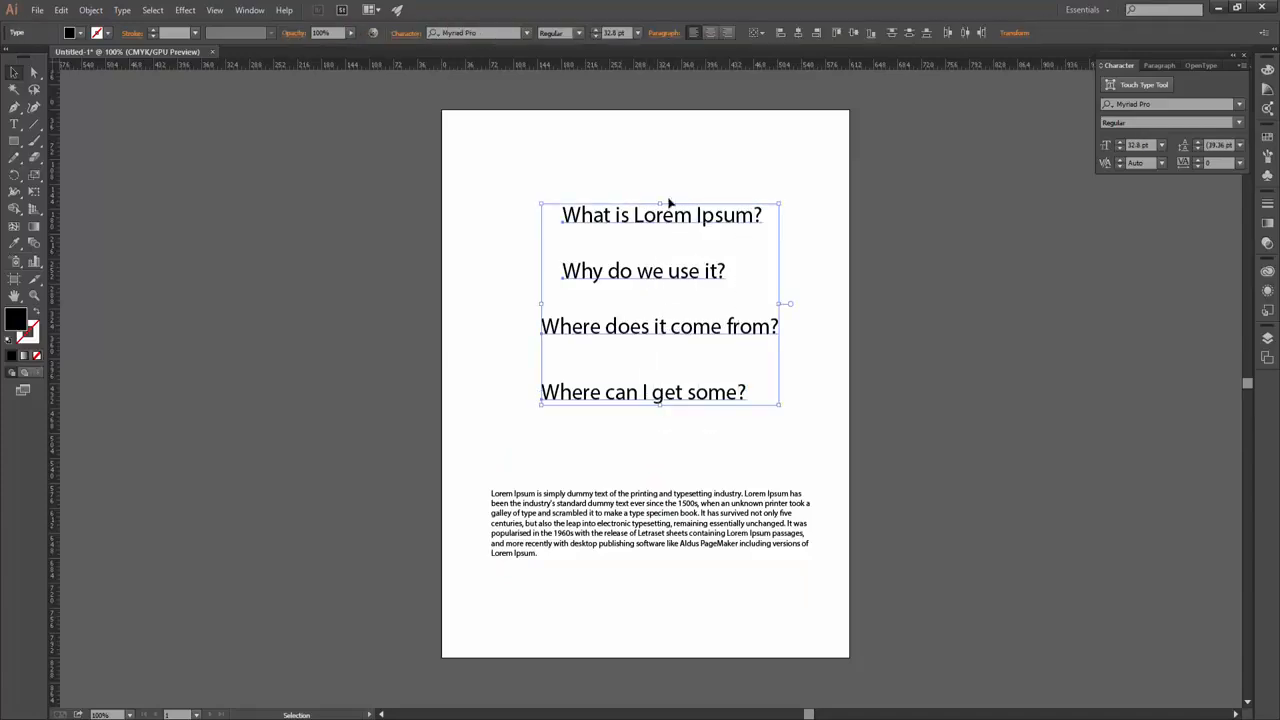
pyautogui.click(709, 34)
pyautogui.moveTo(513, 308); pyautogui.dragTo(617, 308)
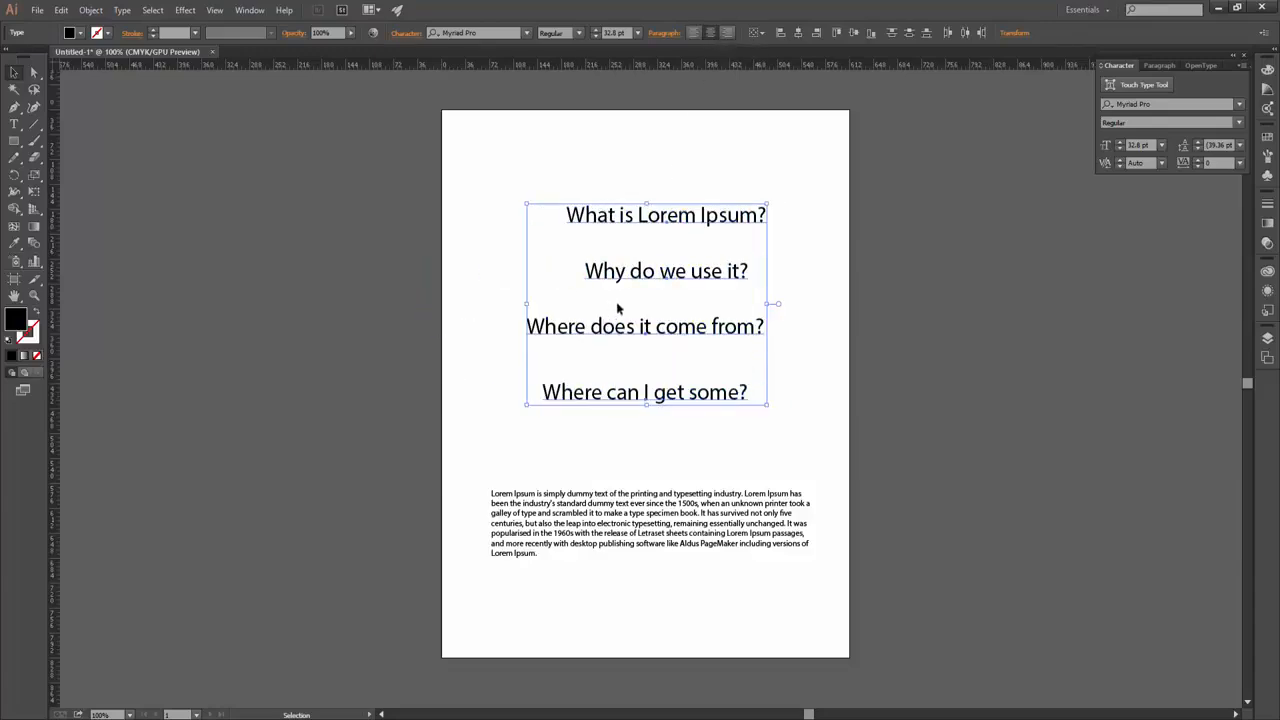
pyautogui.click(727, 33)
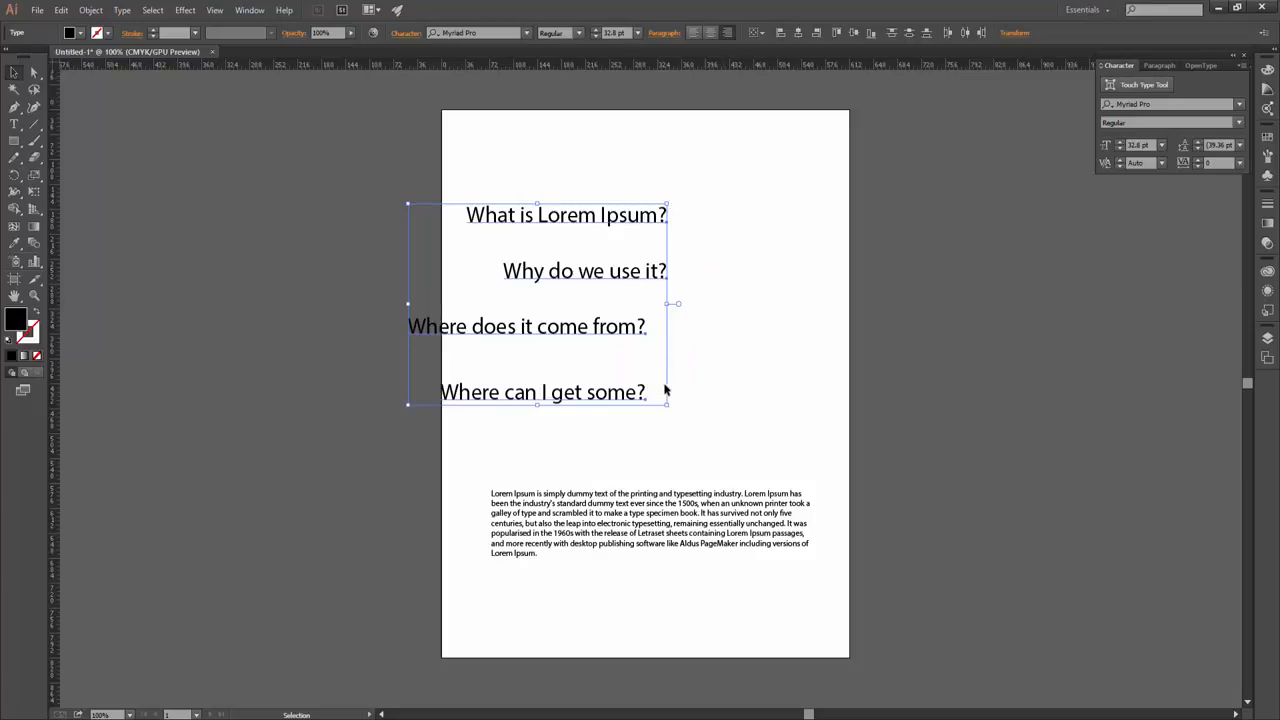
pyautogui.click(694, 34)
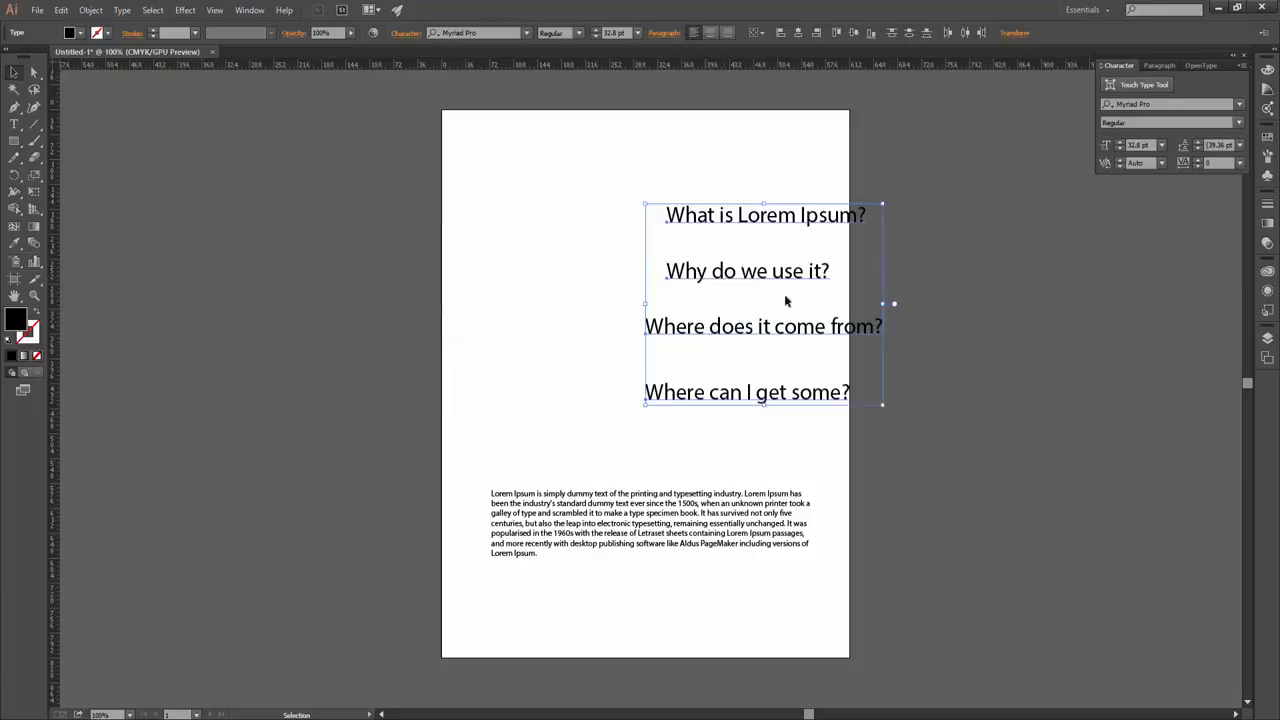
# Delete the Lorem Ipsum paragraph below the headings
pyautogui.click(663, 523)
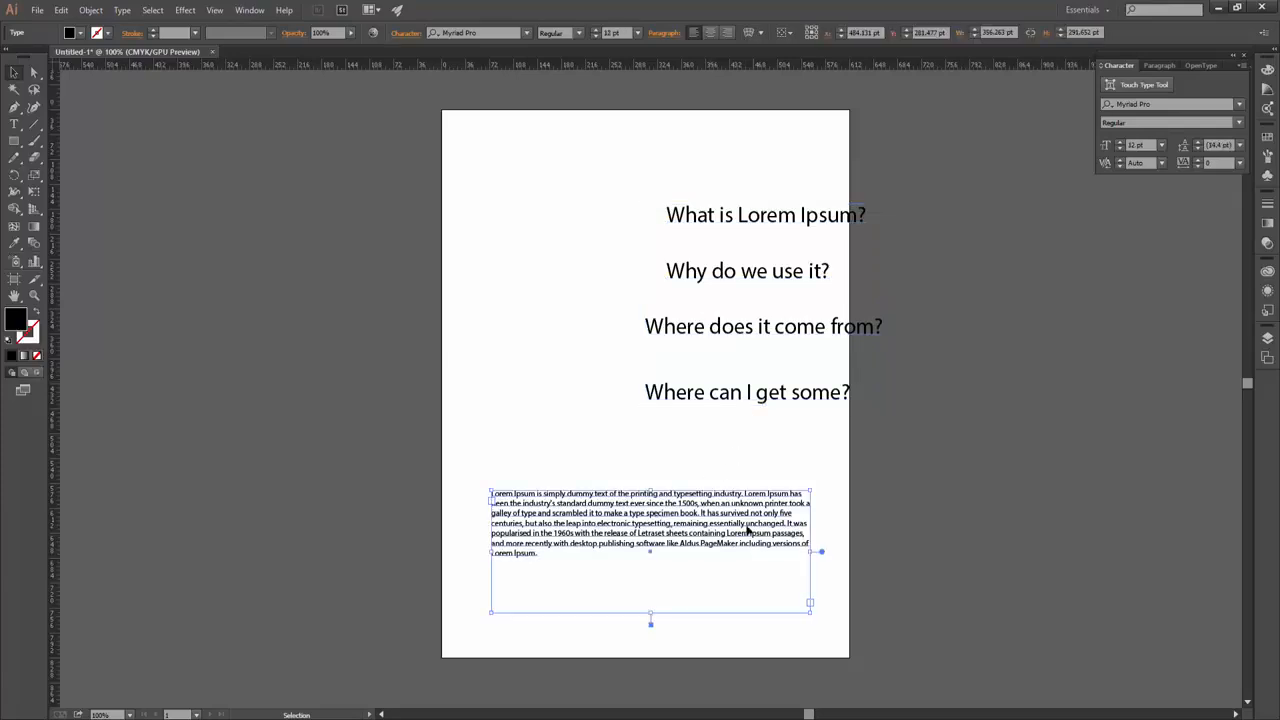
pyautogui.press('Delete')
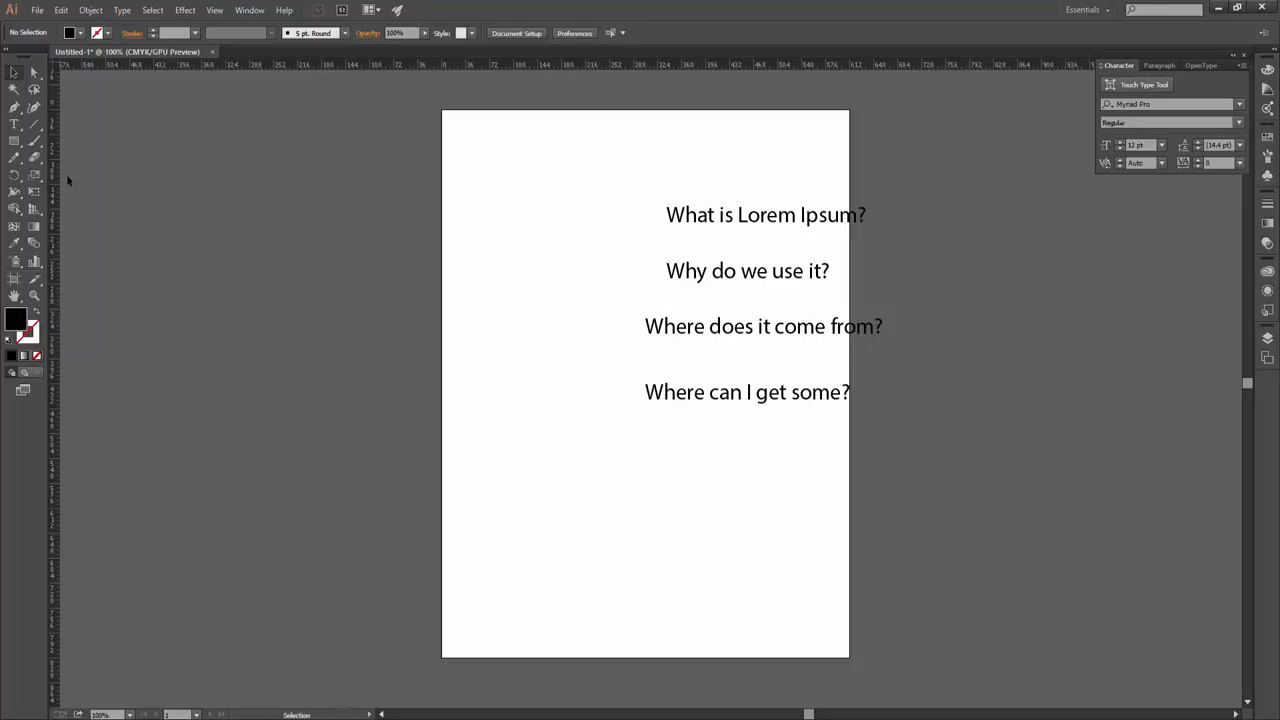
# Show the rulers and place a vertical guide near the artboard's left side at about X 88 pt
pyautogui.click(185, 10)
pyautogui.moveTo(210, 12)
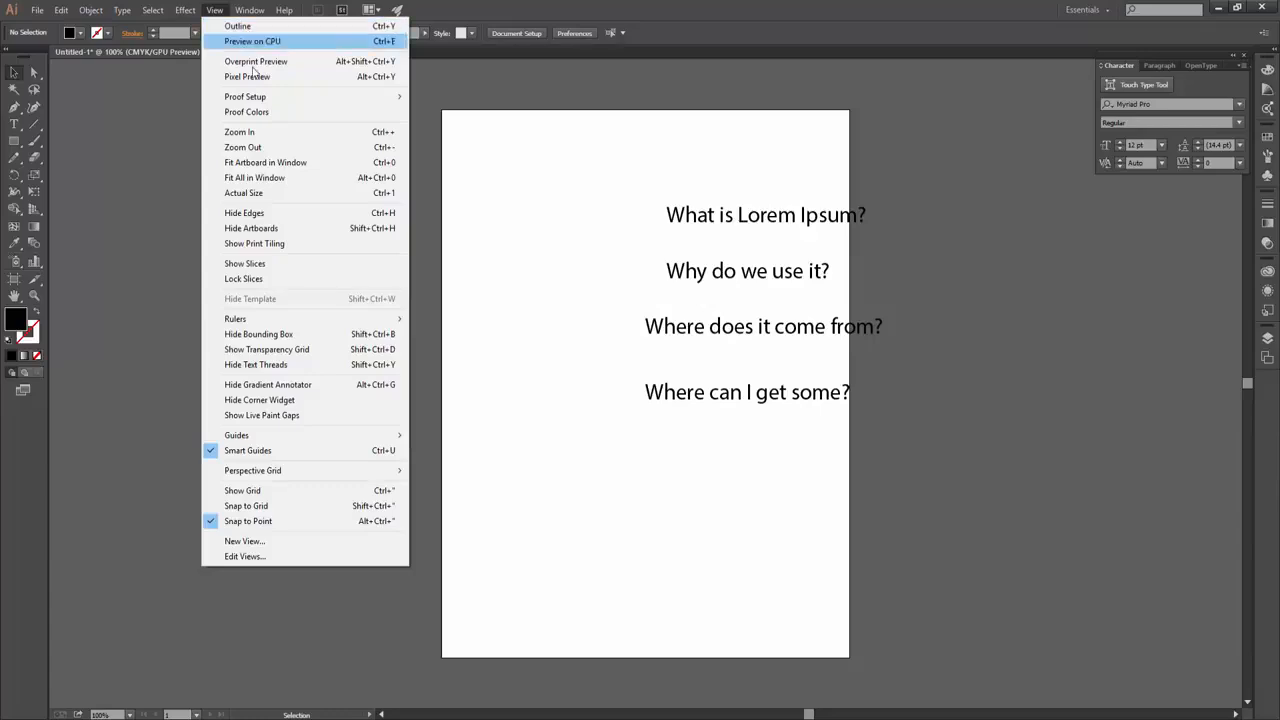
pyautogui.moveTo(253, 318)
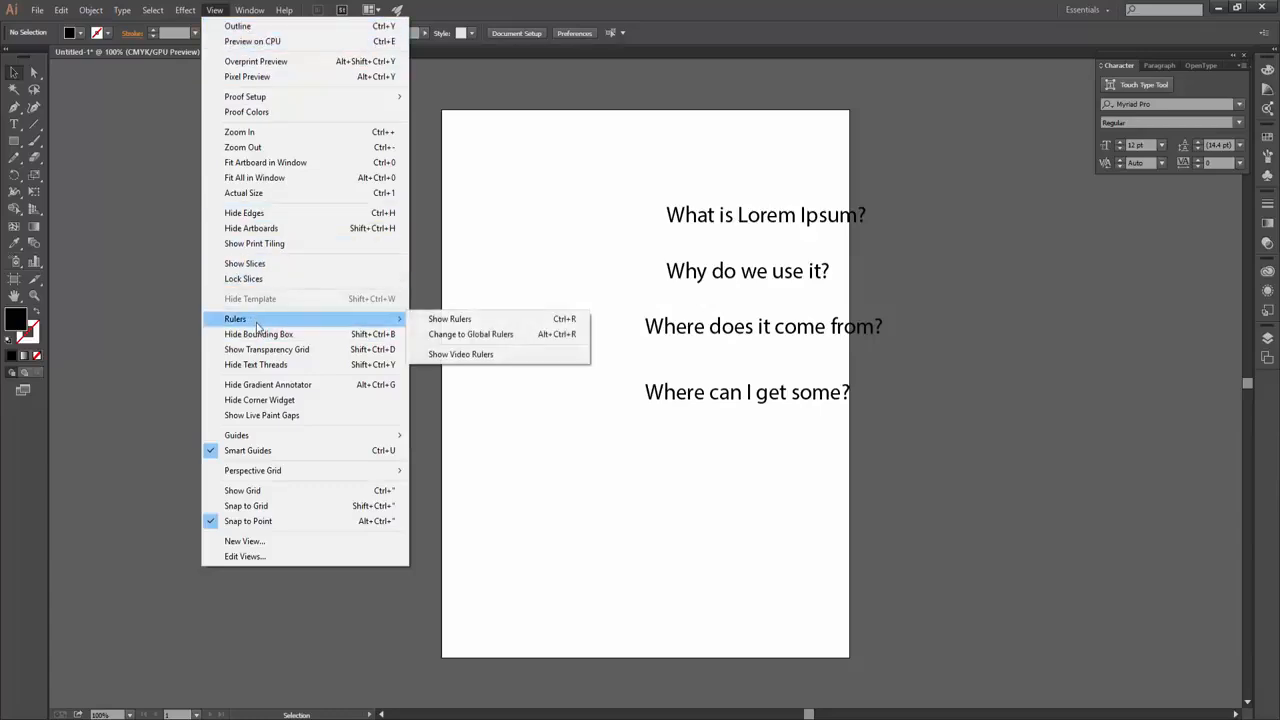
pyautogui.click(462, 318)
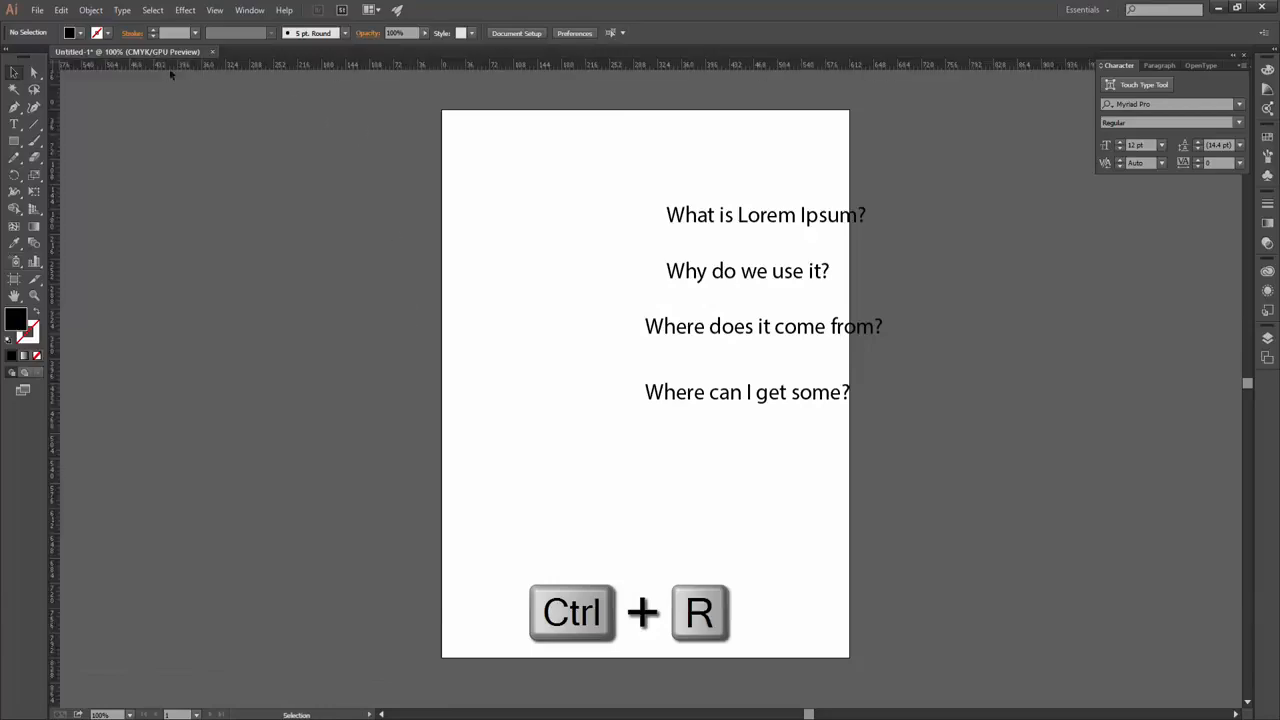
pyautogui.moveTo(49, 265); pyautogui.dragTo(499, 266)
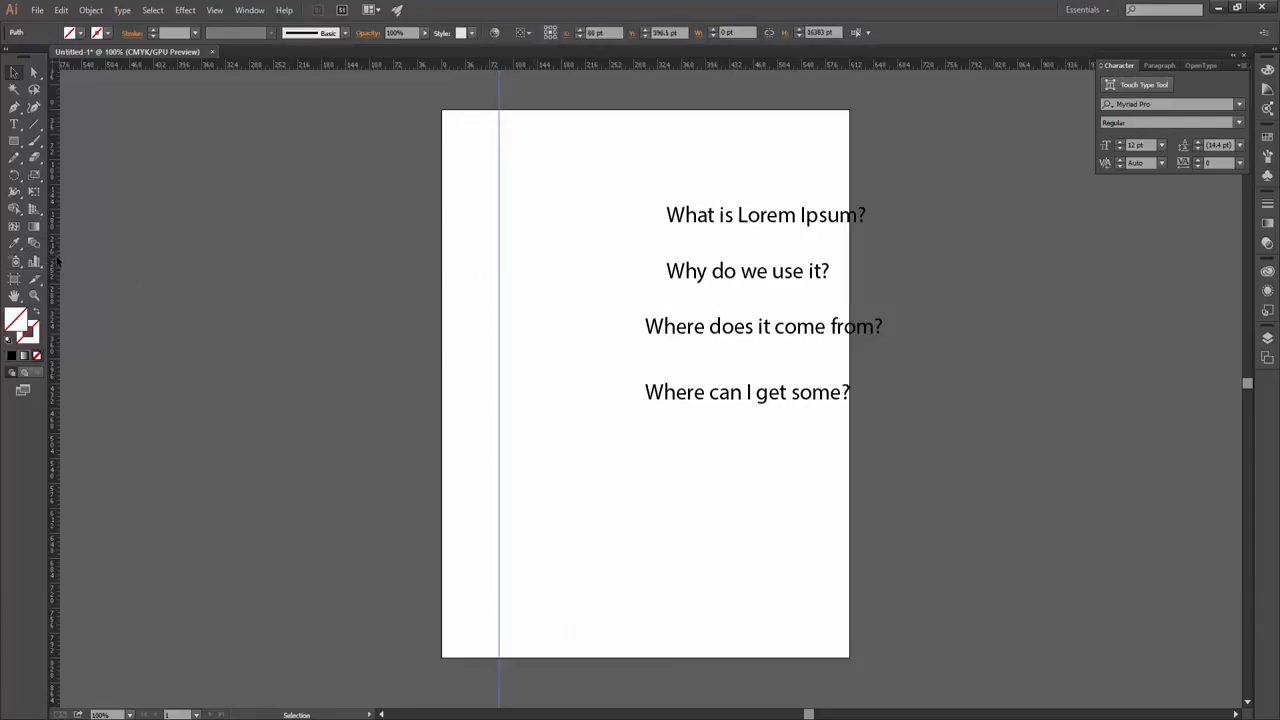
# Move the four headings so their left edges snap to the vertical guide, stacked at roughly even vertical spacing
pyautogui.moveTo(760, 212); pyautogui.dragTo(606, 217)
pyautogui.moveTo(523, 242); pyautogui.dragTo(563, 204)
pyautogui.moveTo(700, 322); pyautogui.dragTo(700, 322)
pyautogui.moveTo(934, 320); pyautogui.dragTo(674, 289)
pyautogui.click(596, 234)
pyautogui.moveTo(571, 258); pyautogui.dragTo(575, 258)
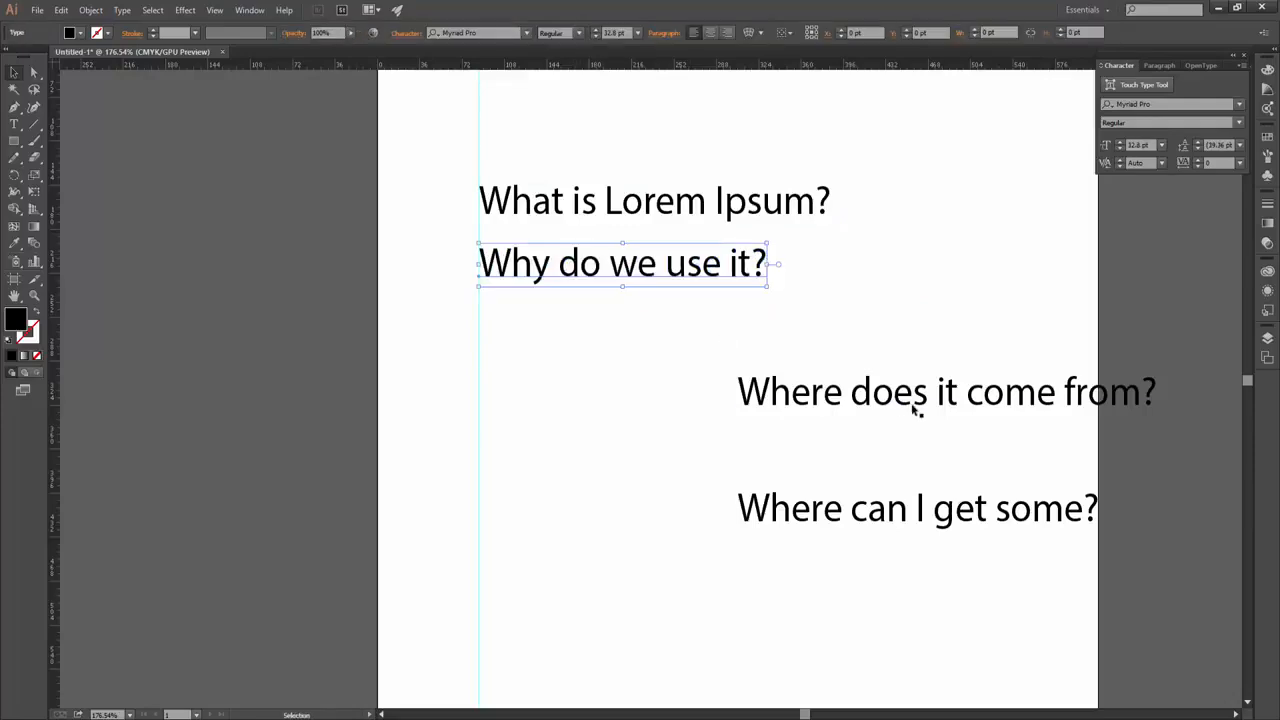
pyautogui.moveTo(943, 390); pyautogui.dragTo(695, 324)
pyautogui.moveTo(834, 514); pyautogui.dragTo(622, 389)
pyautogui.click(701, 530)
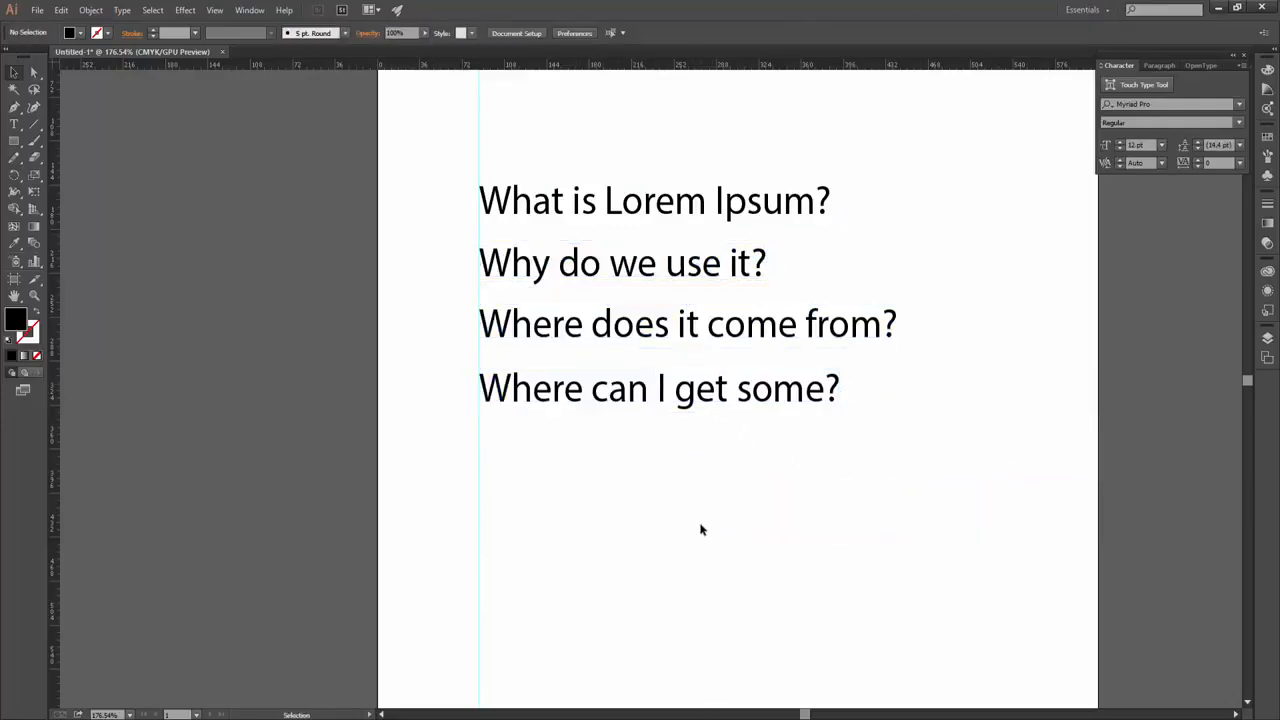
pyautogui.click(480, 604)
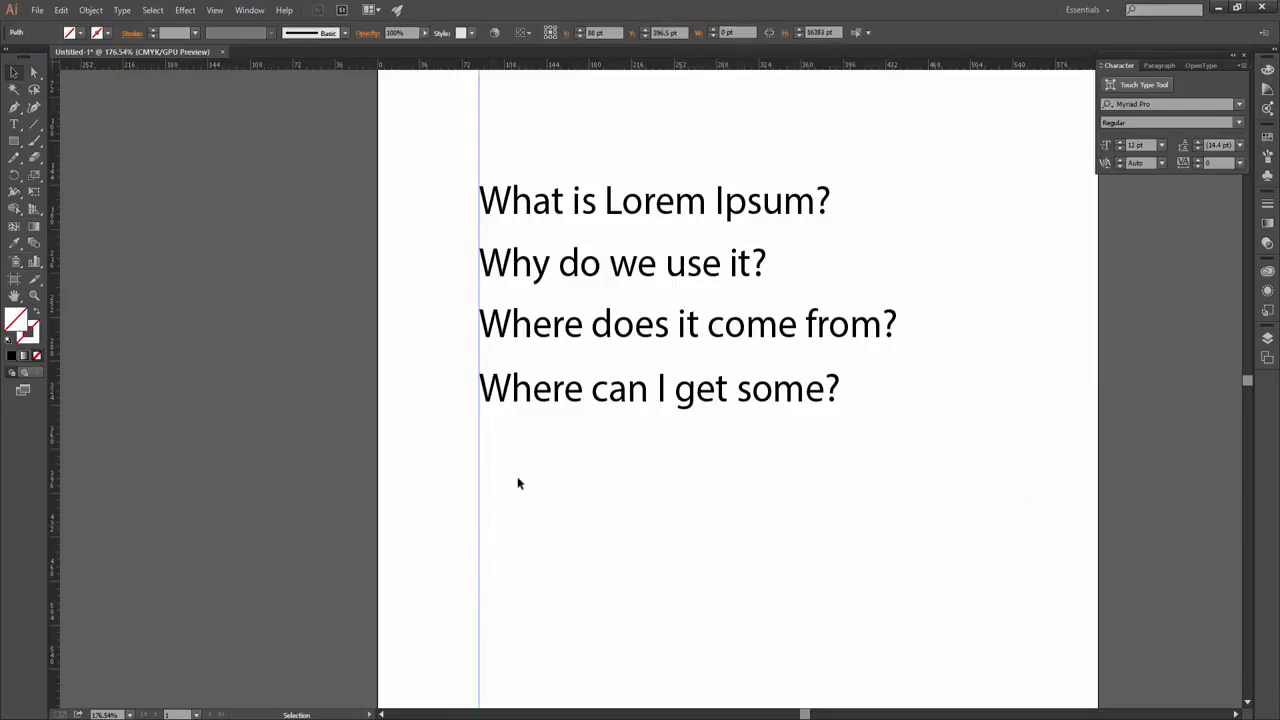
pyautogui.scroll(1, 550, 517)
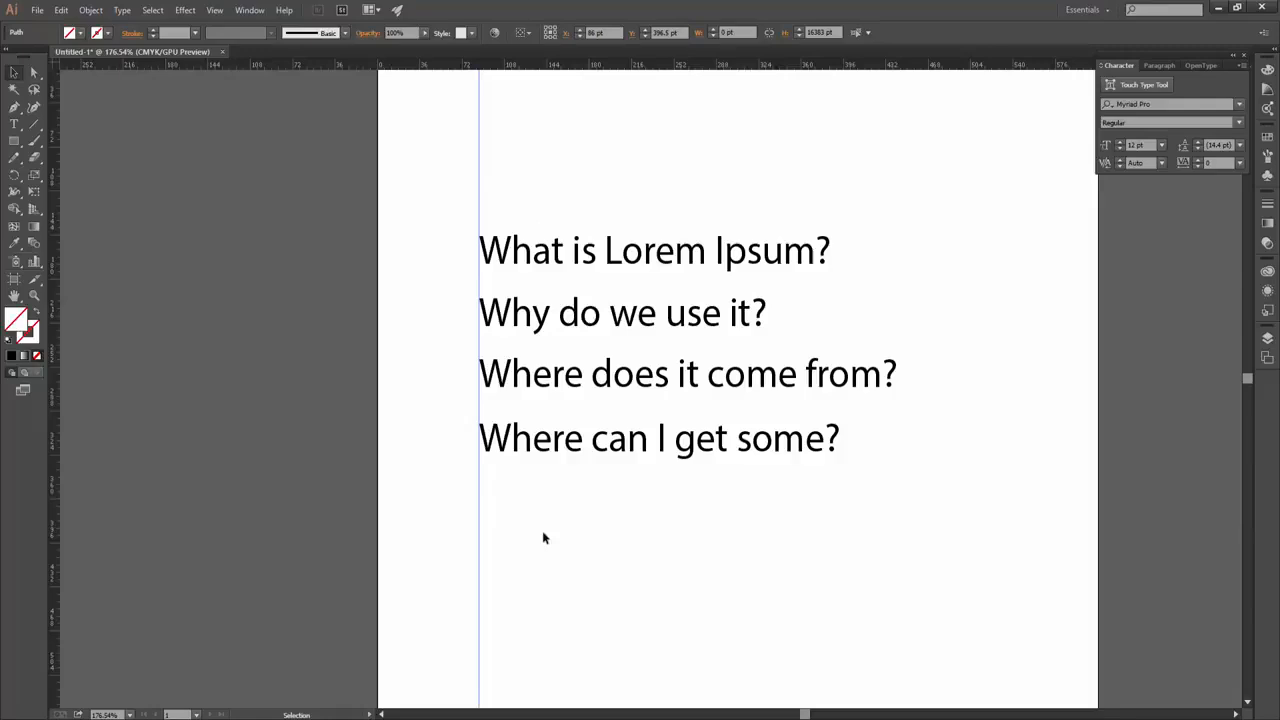
# Draw a rectangle about 294 by 37 pt above the headings, starting at the guide, with a yellow fill
pyautogui.click(254, 189)
pyautogui.click(14, 141)
pyautogui.moveTo(480, 128); pyautogui.dragTo(825, 172)
pyautogui.click(80, 33)
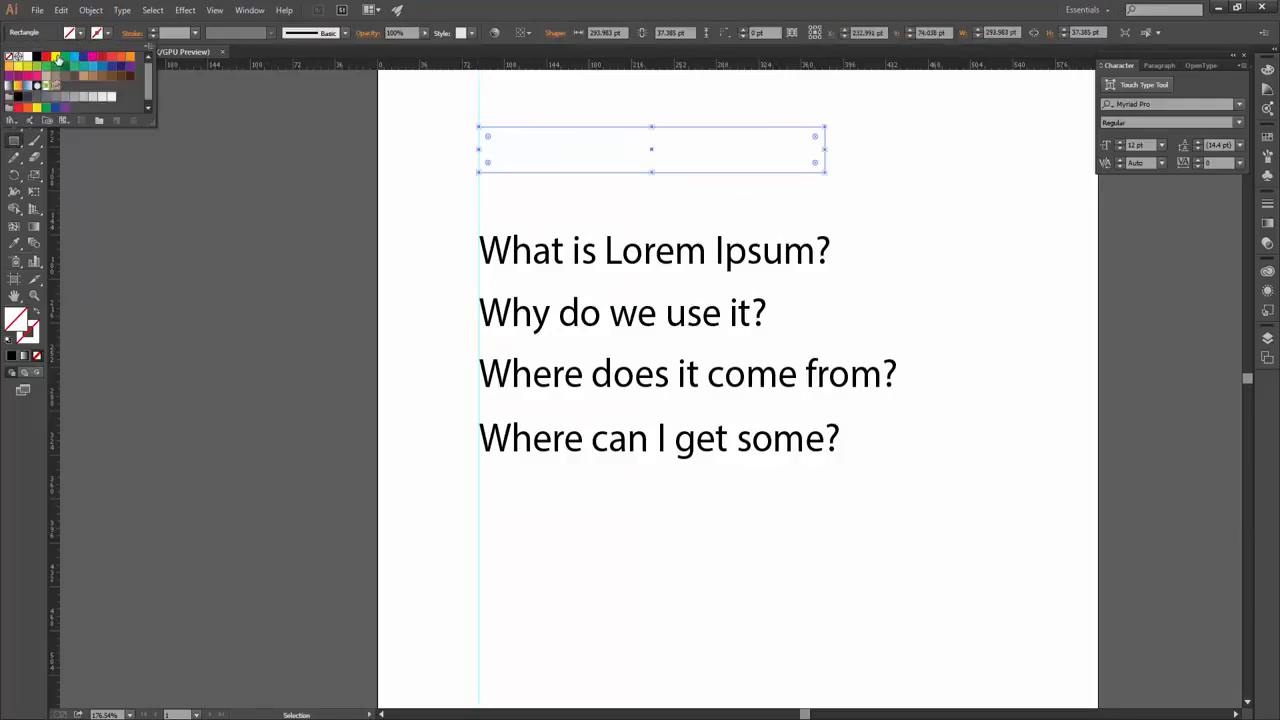
pyautogui.click(57, 58)
pyautogui.click(78, 35)
pyautogui.click(11, 70)
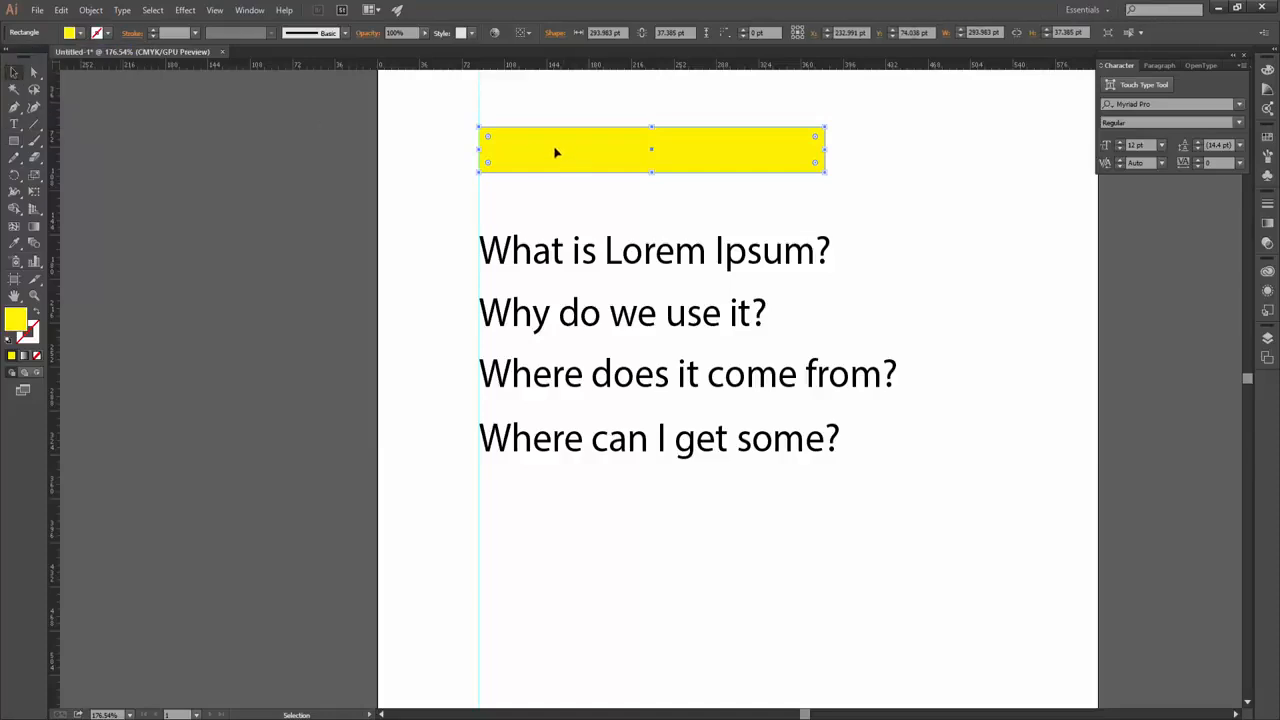
# Move the yellow rectangle down along the guide to just above the first heading, and undo the move
pyautogui.moveTo(554, 152); pyautogui.dragTo(561, 196)
pyautogui.click(586, 131)
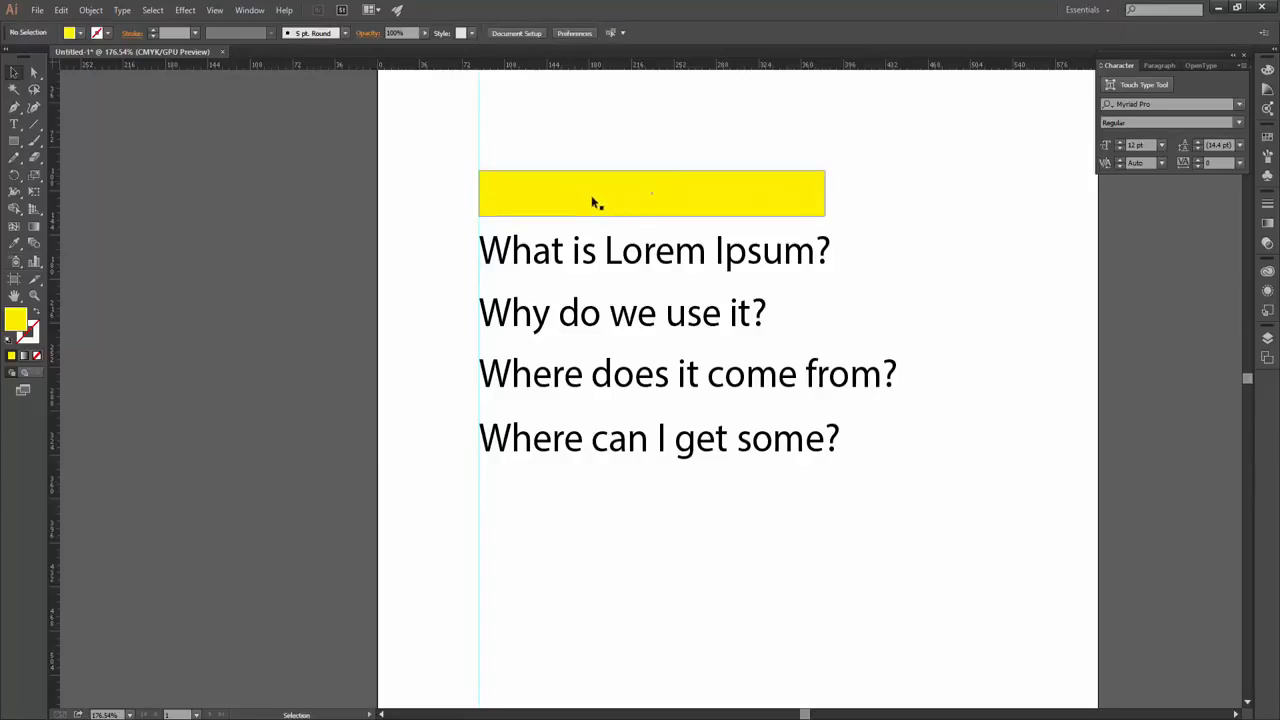
pyautogui.click(610, 212)
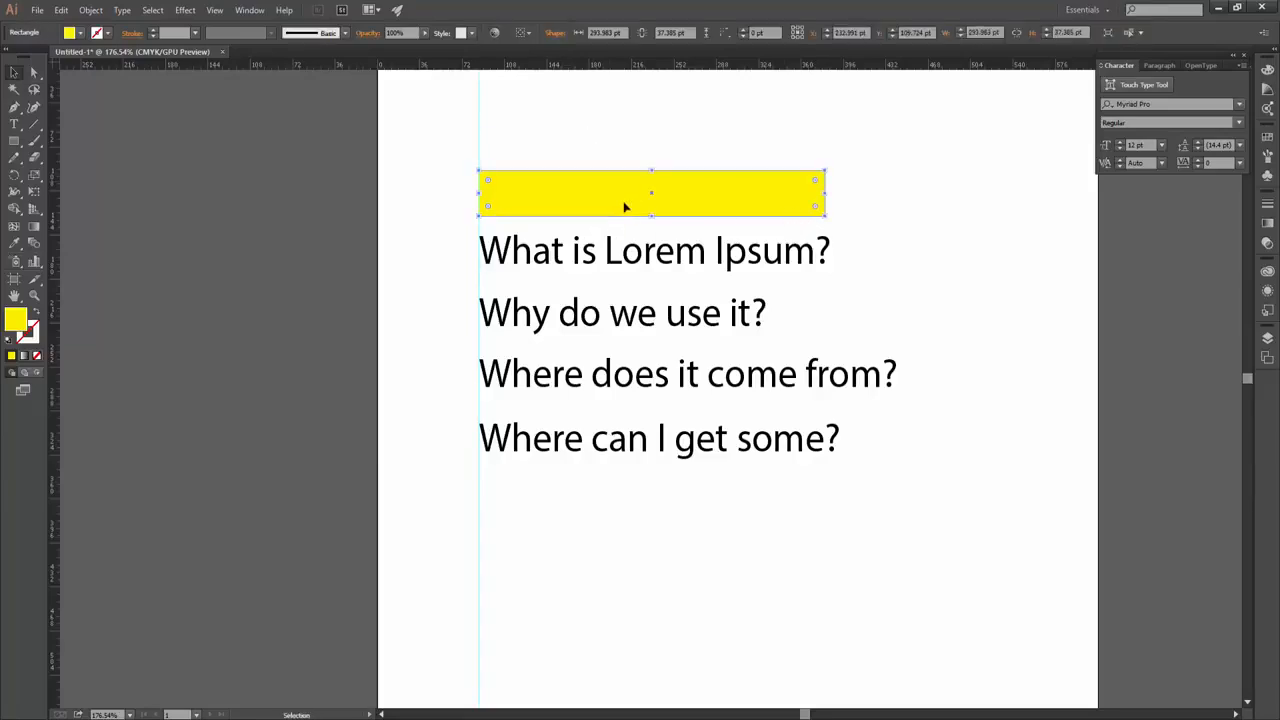
pyautogui.hotkey('ctrl', 'z')
pyautogui.click(498, 565)
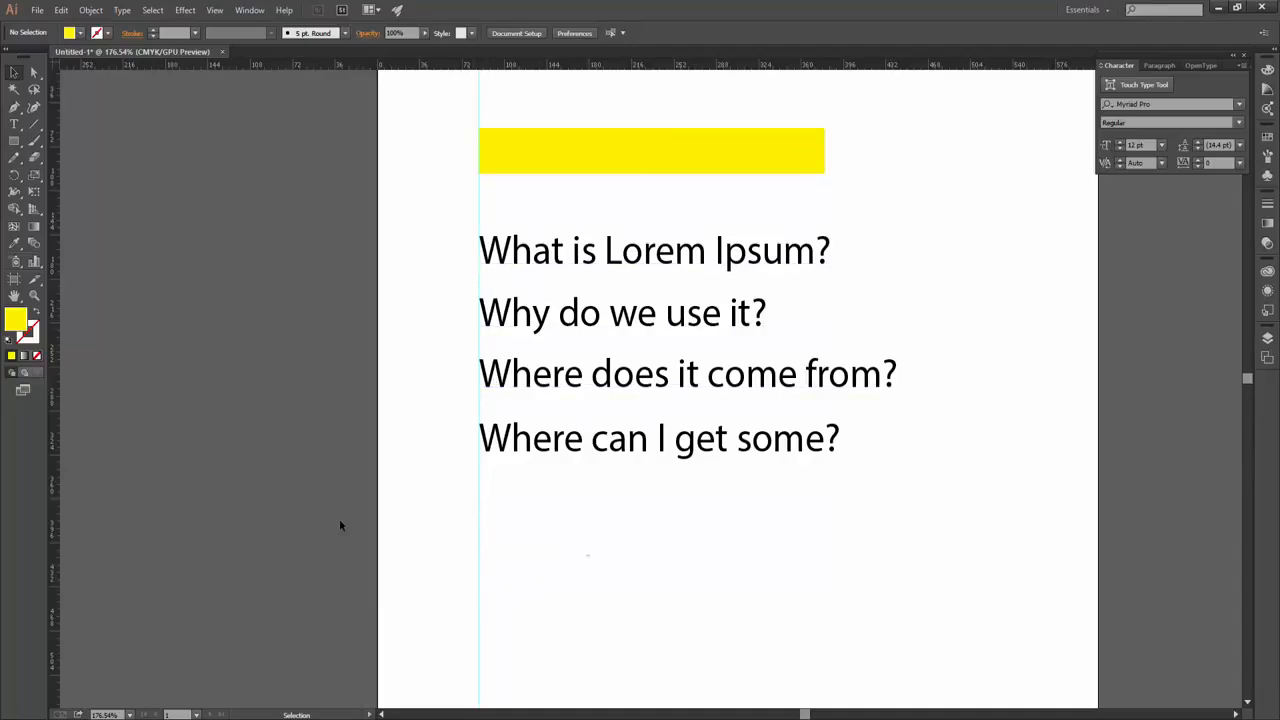
# Delete the vertical guide and the yellow rectangle
pyautogui.click(479, 468)
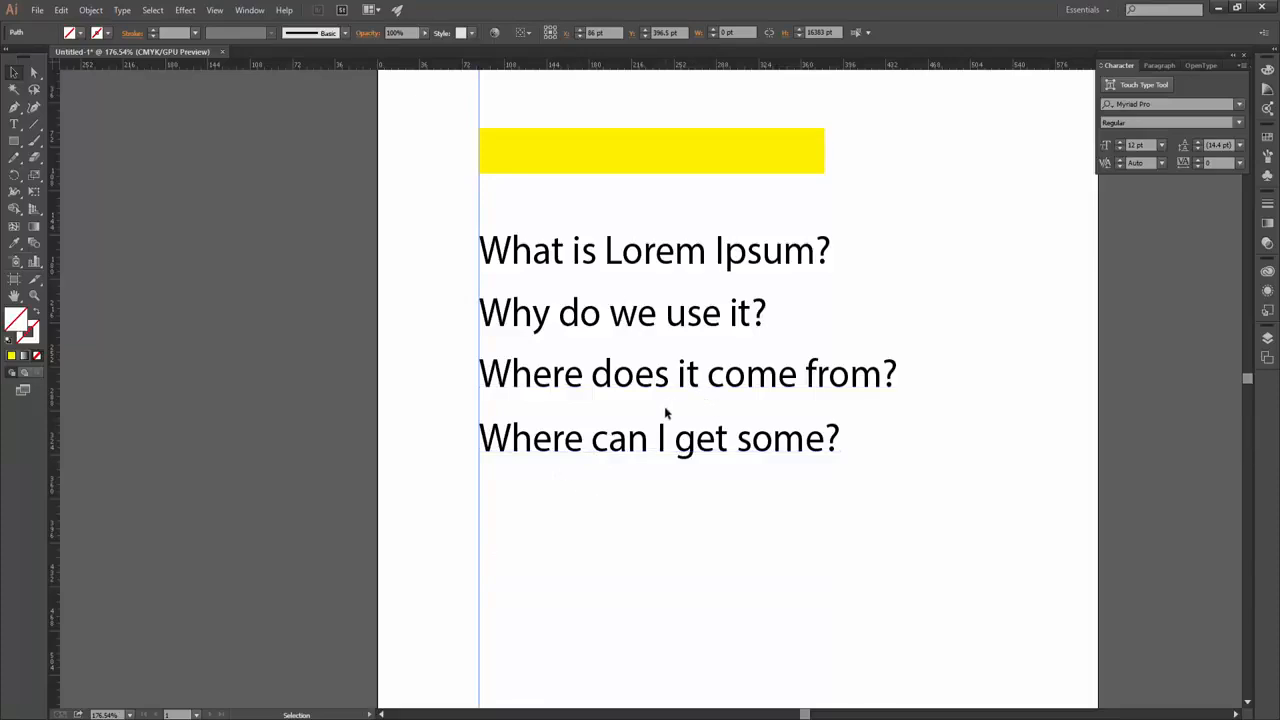
pyautogui.click(646, 150)
pyautogui.press('Delete')
# Select all four headings and bring up the Character panel
pyautogui.moveTo(740, 192); pyautogui.dragTo(622, 486)
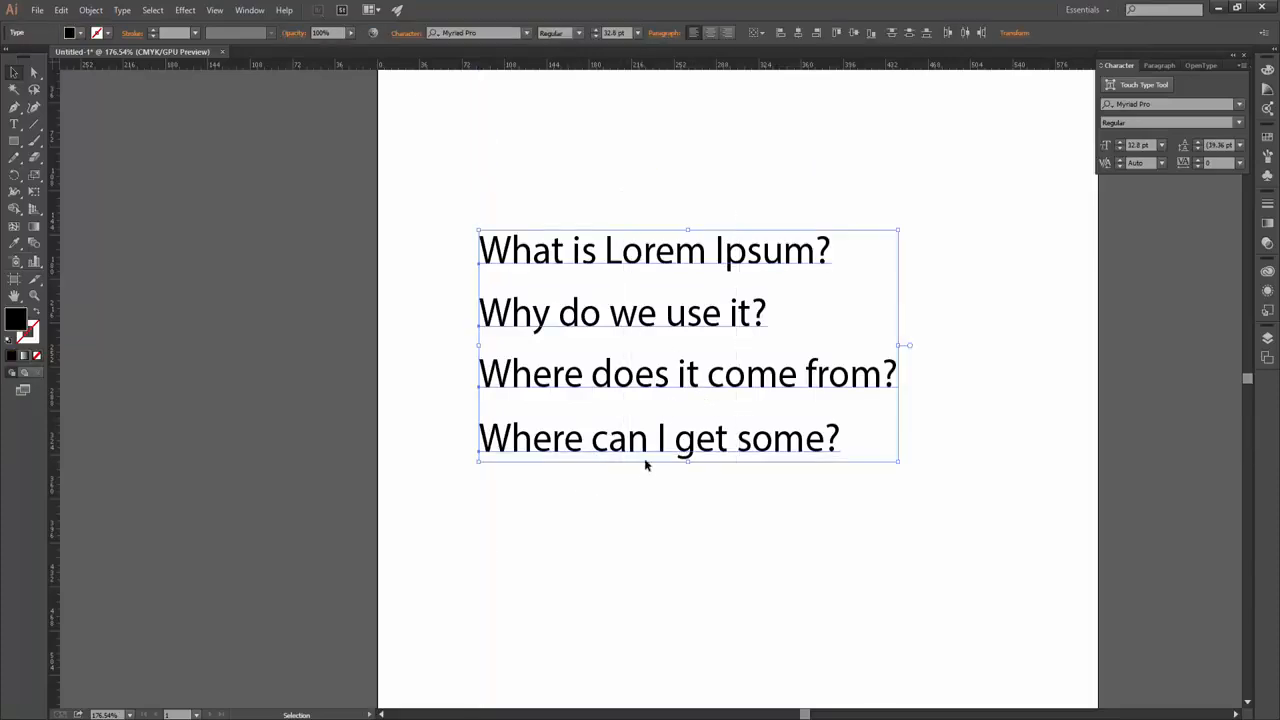
pyautogui.click(406, 35)
pyautogui.click(406, 35)
pyautogui.click(406, 35)
pyautogui.click(249, 10)
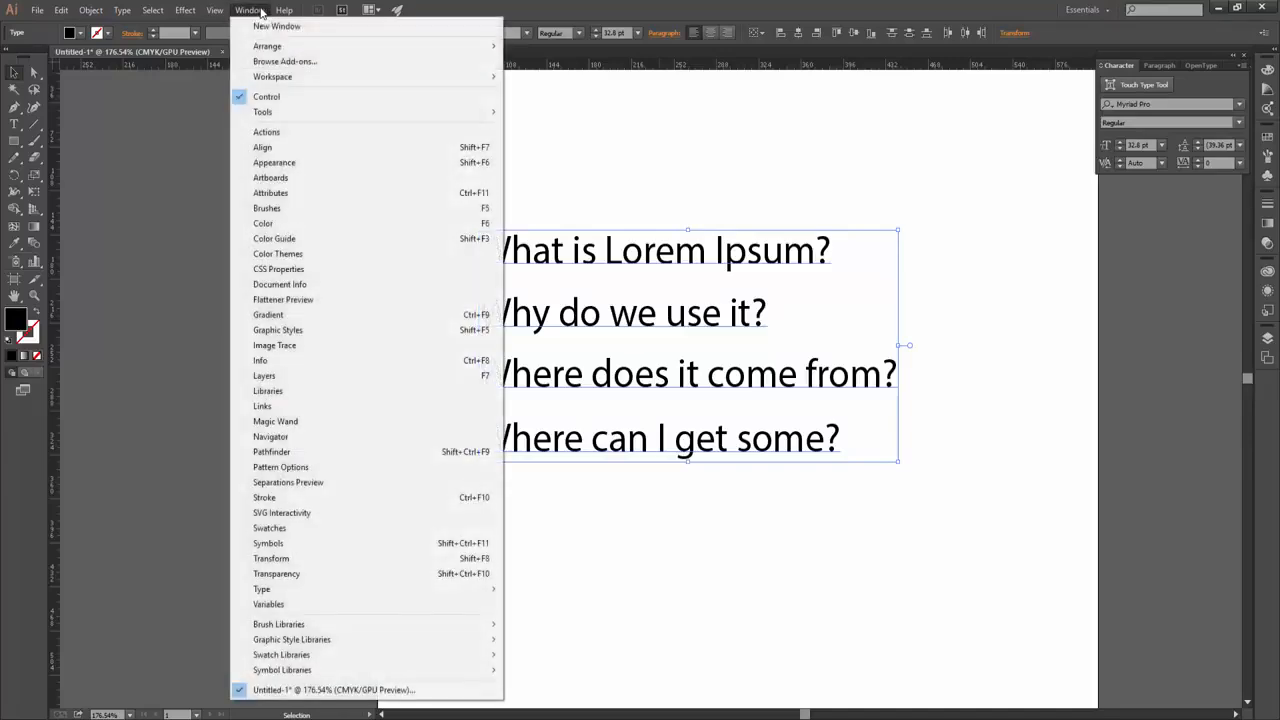
pyautogui.click(249, 10)
pyautogui.click(406, 35)
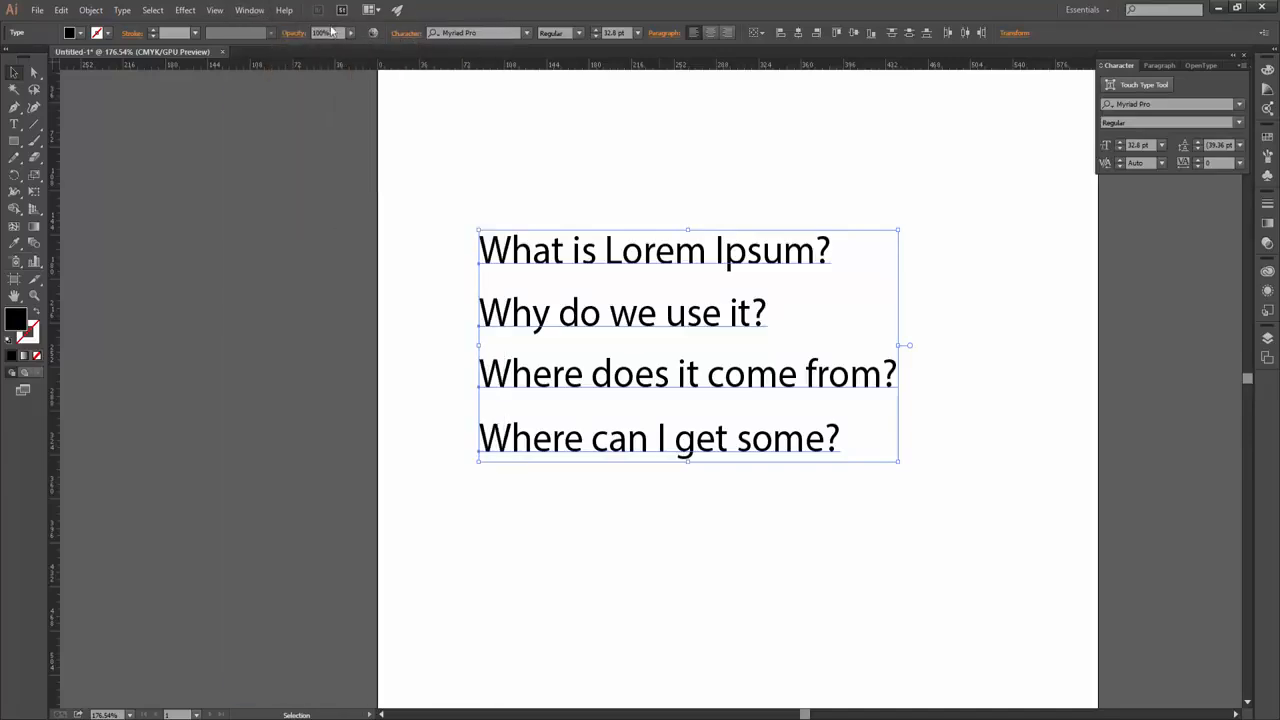
pyautogui.click(249, 10)
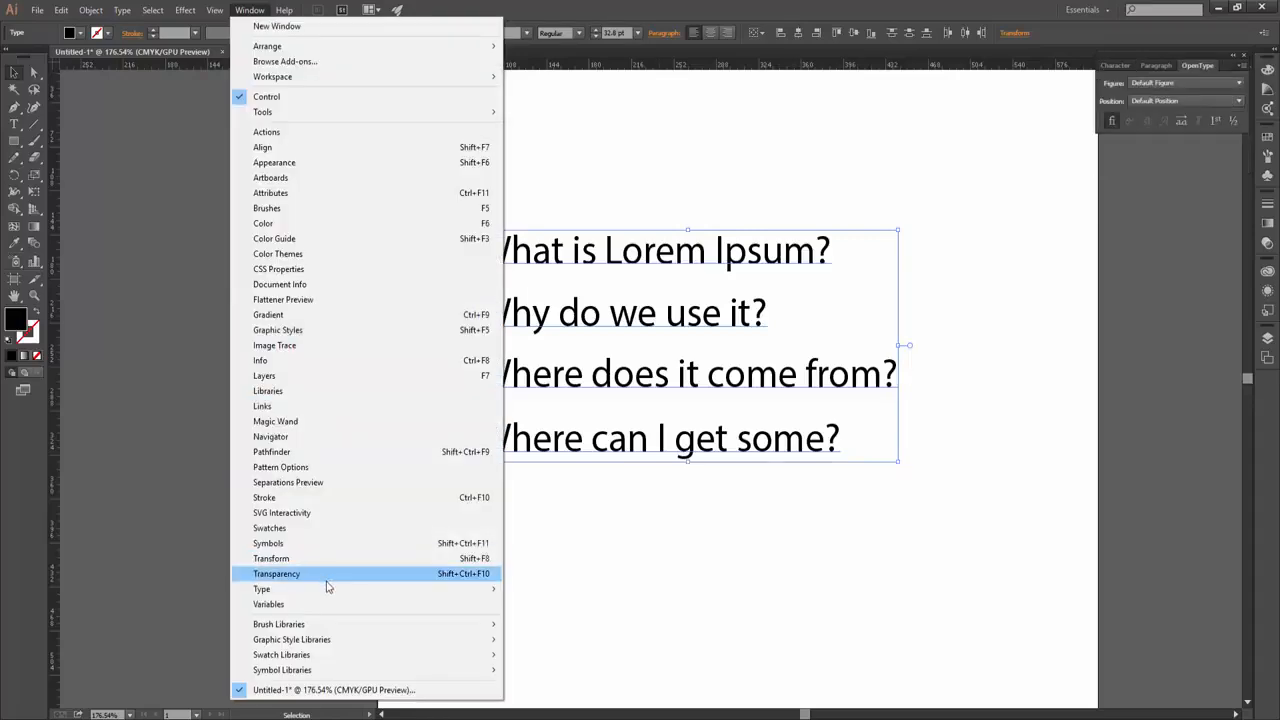
pyautogui.moveTo(371, 591)
pyautogui.click(543, 594)
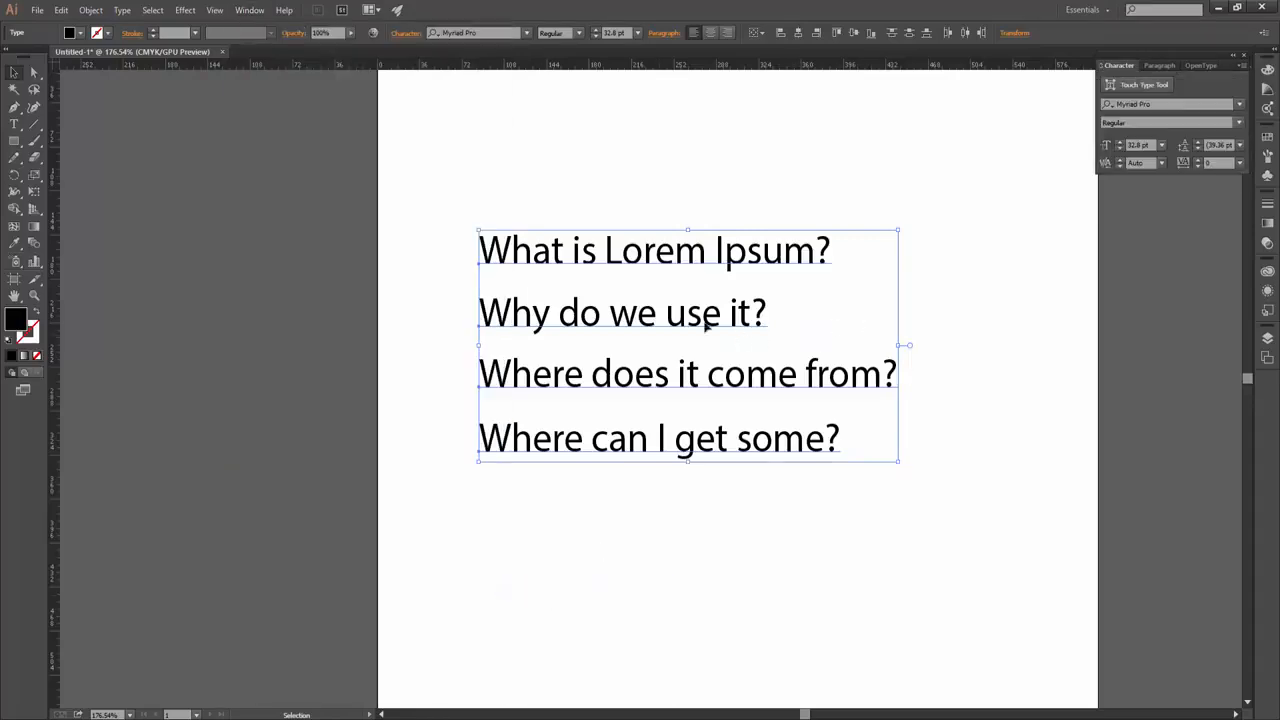
# Reselect the four headings and toggle the Character panel's visibility, leaving it shown
pyautogui.moveTo(857, 540); pyautogui.dragTo(487, 162)
pyautogui.hotkey('ctrl', 't')
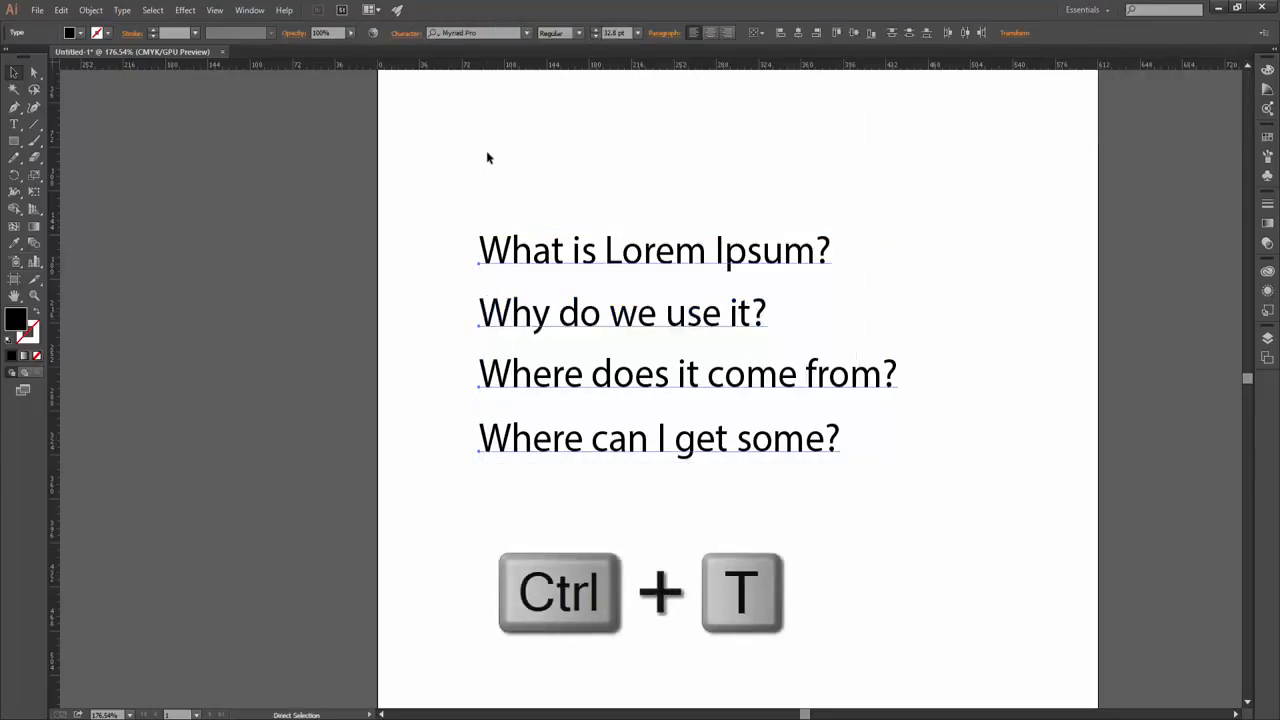
pyautogui.hotkey('ctrl', 't')
pyautogui.hotkey('ctrl', 't')
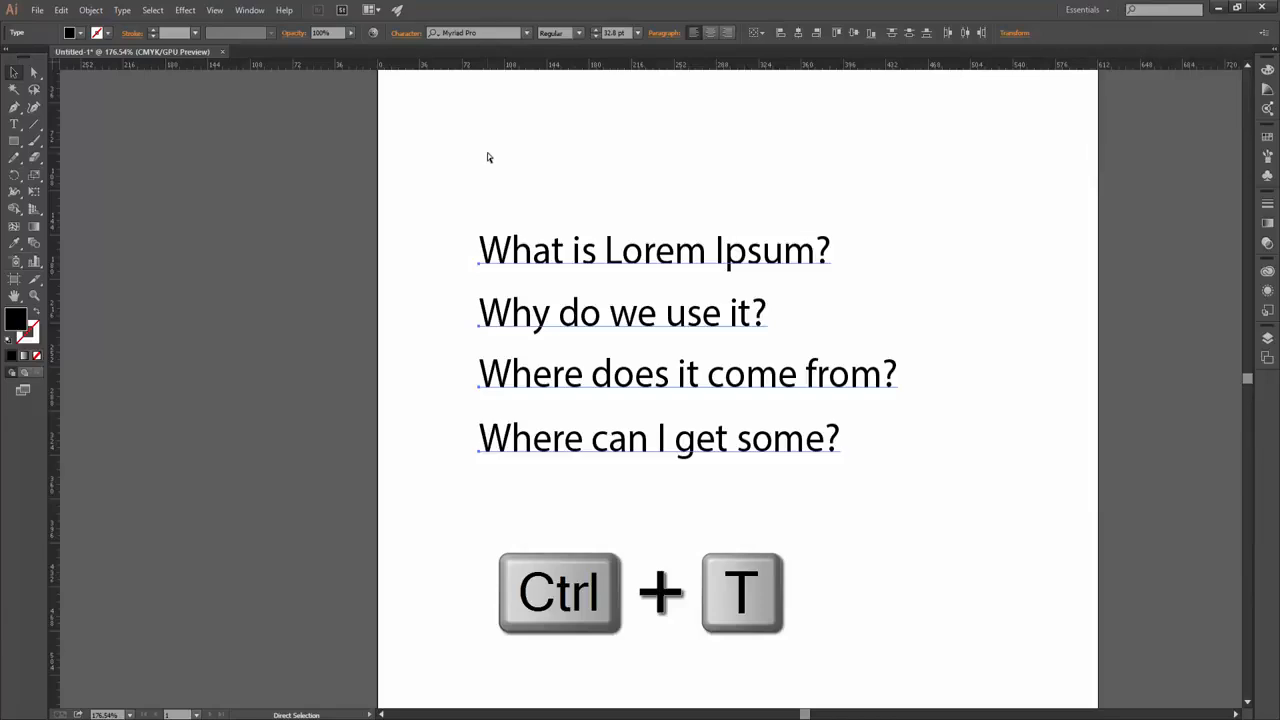
pyautogui.hotkey('ctrl', 't')
pyautogui.click(249, 10)
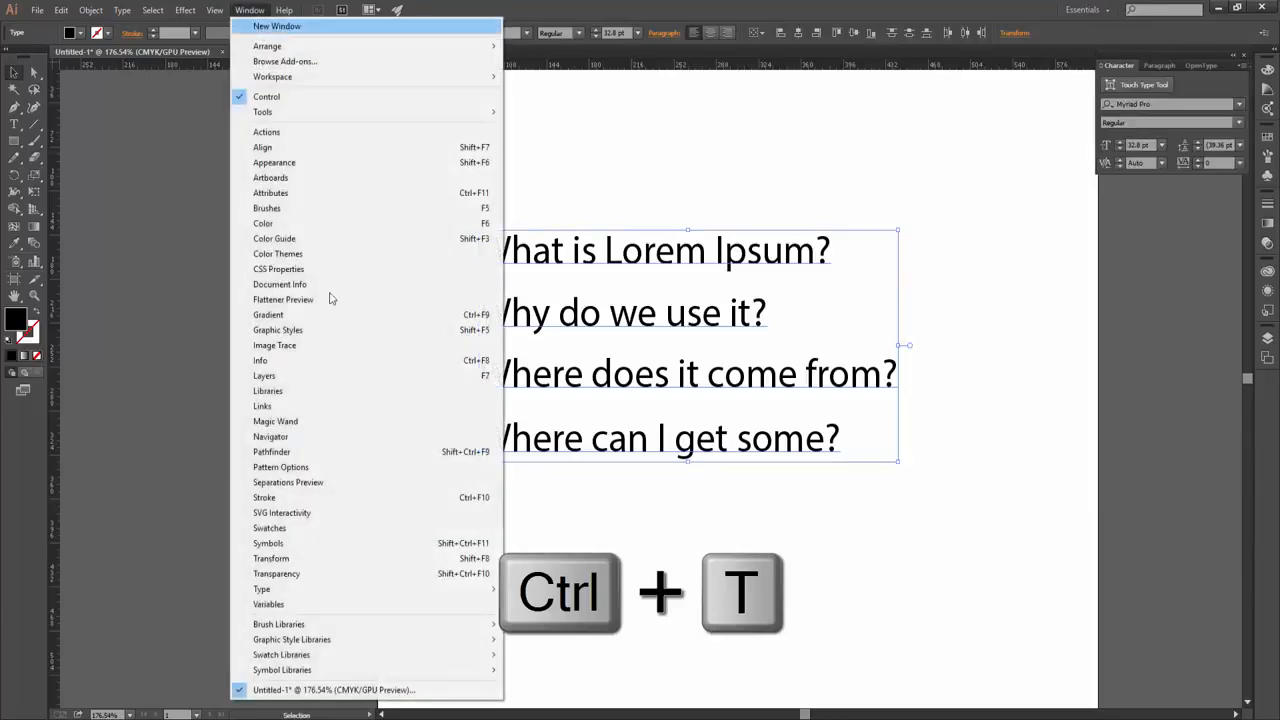
pyautogui.moveTo(317, 593)
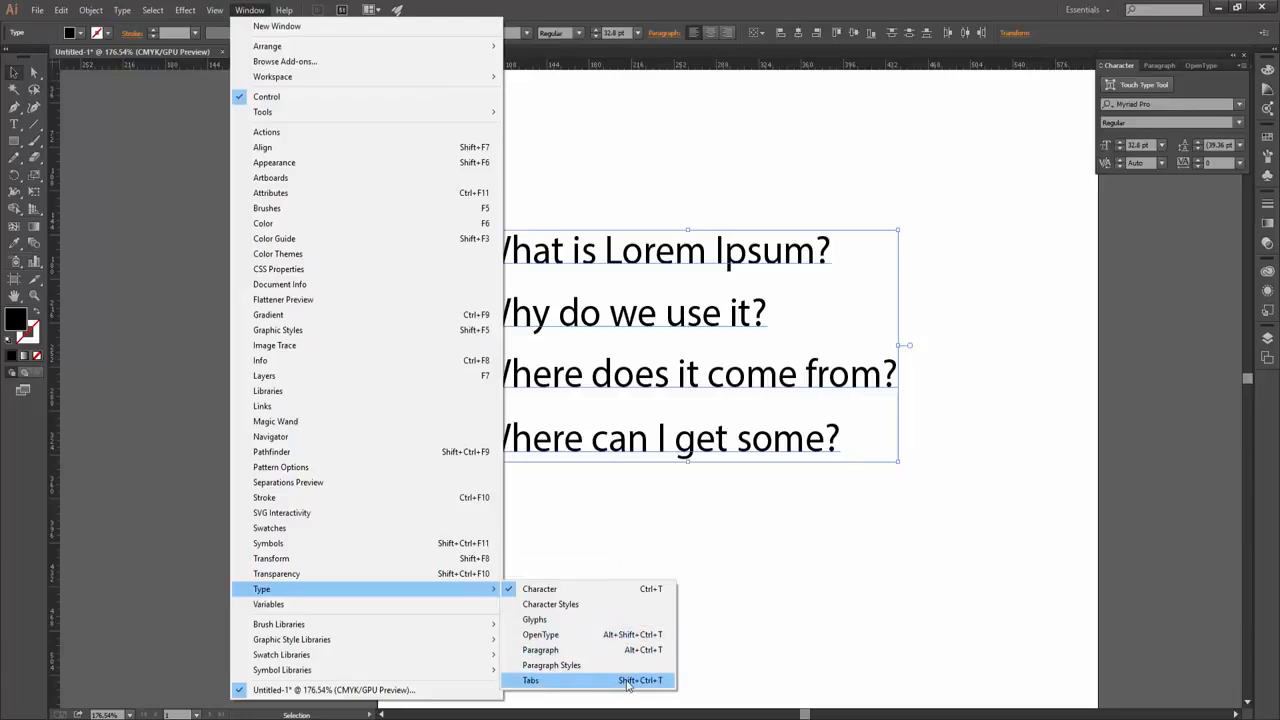
pyautogui.click(656, 210)
# Select the four headings, open the Align panel to view its align and distribute options, and close it
pyautogui.moveTo(808, 588); pyautogui.dragTo(458, 260)
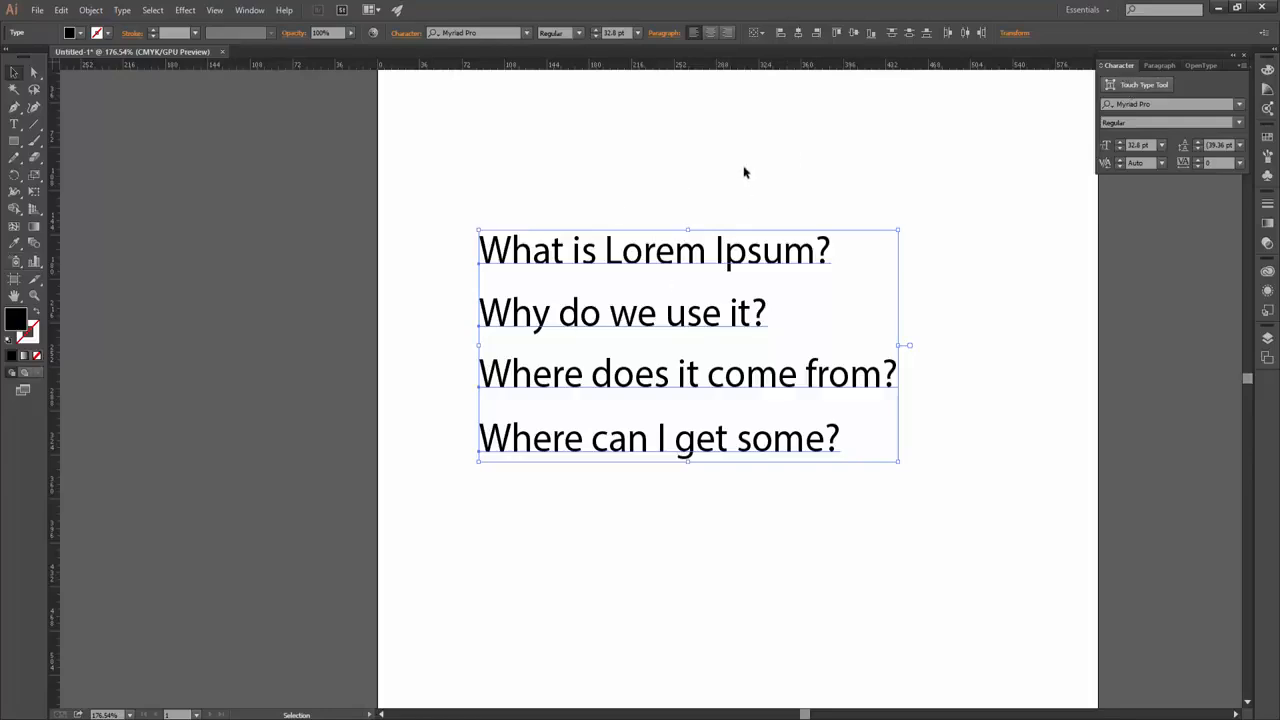
pyautogui.click(249, 10)
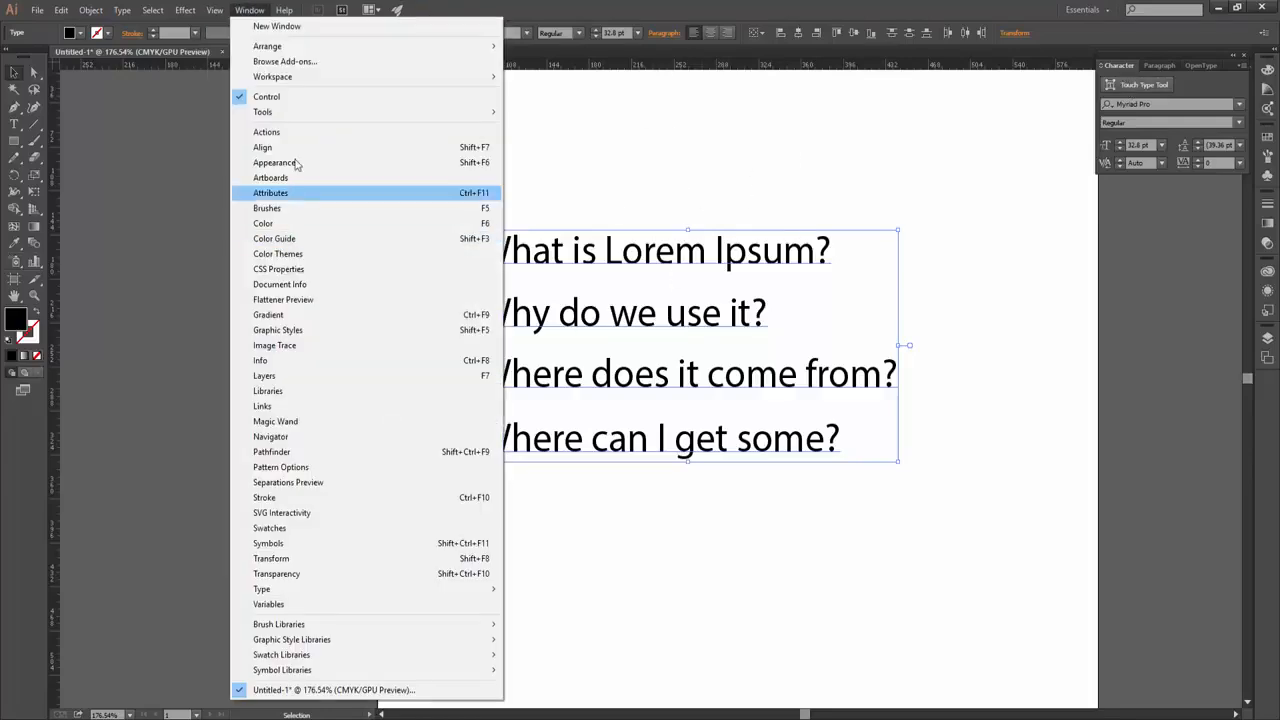
pyautogui.click(287, 150)
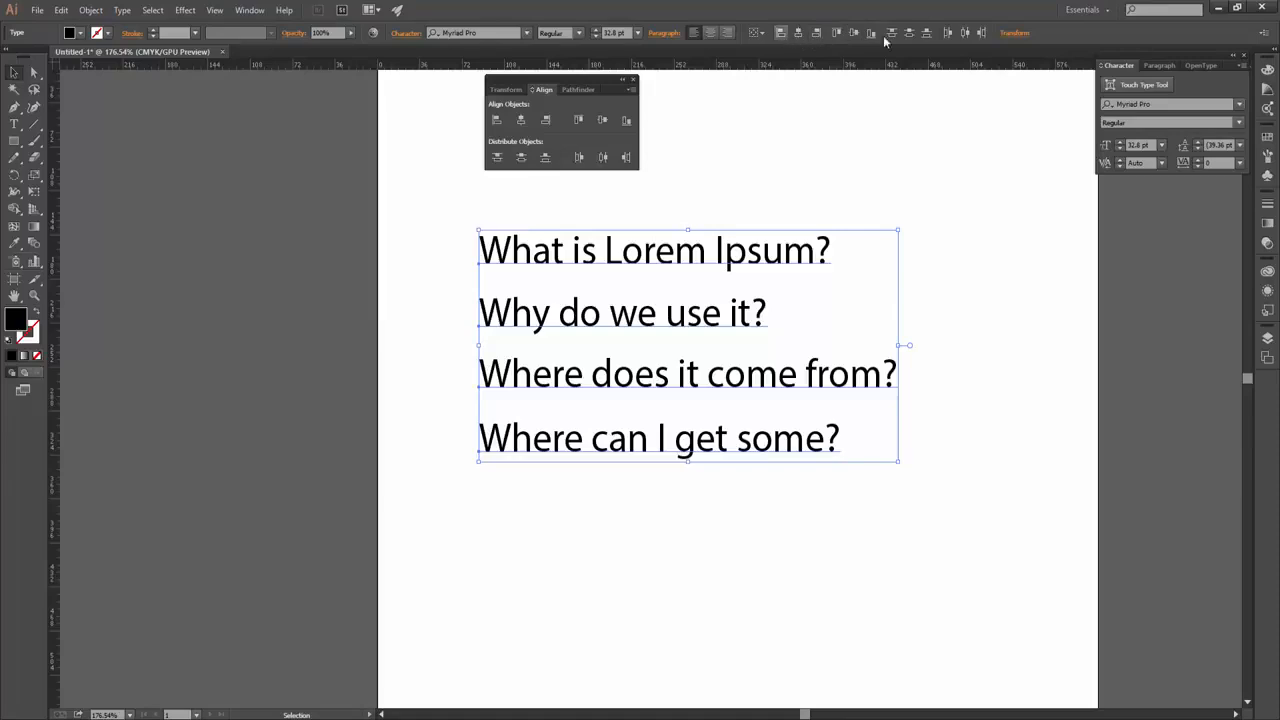
pyautogui.click(633, 82)
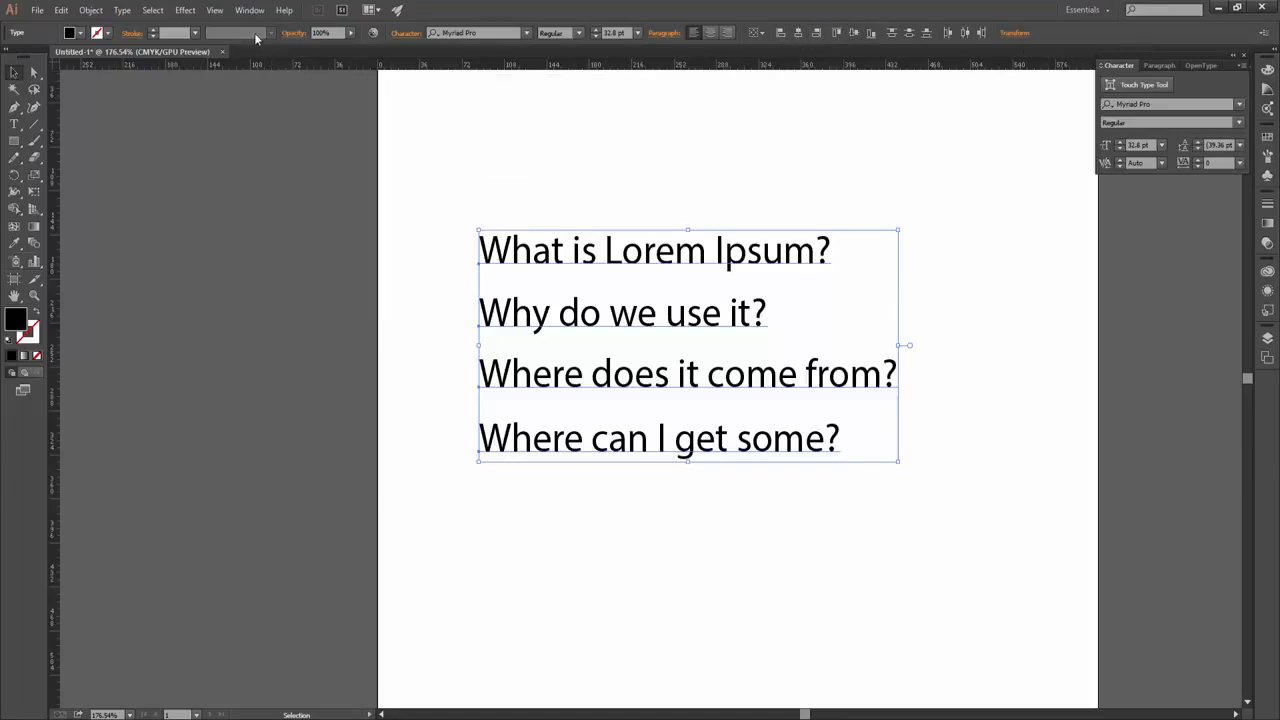
pyautogui.click(249, 10)
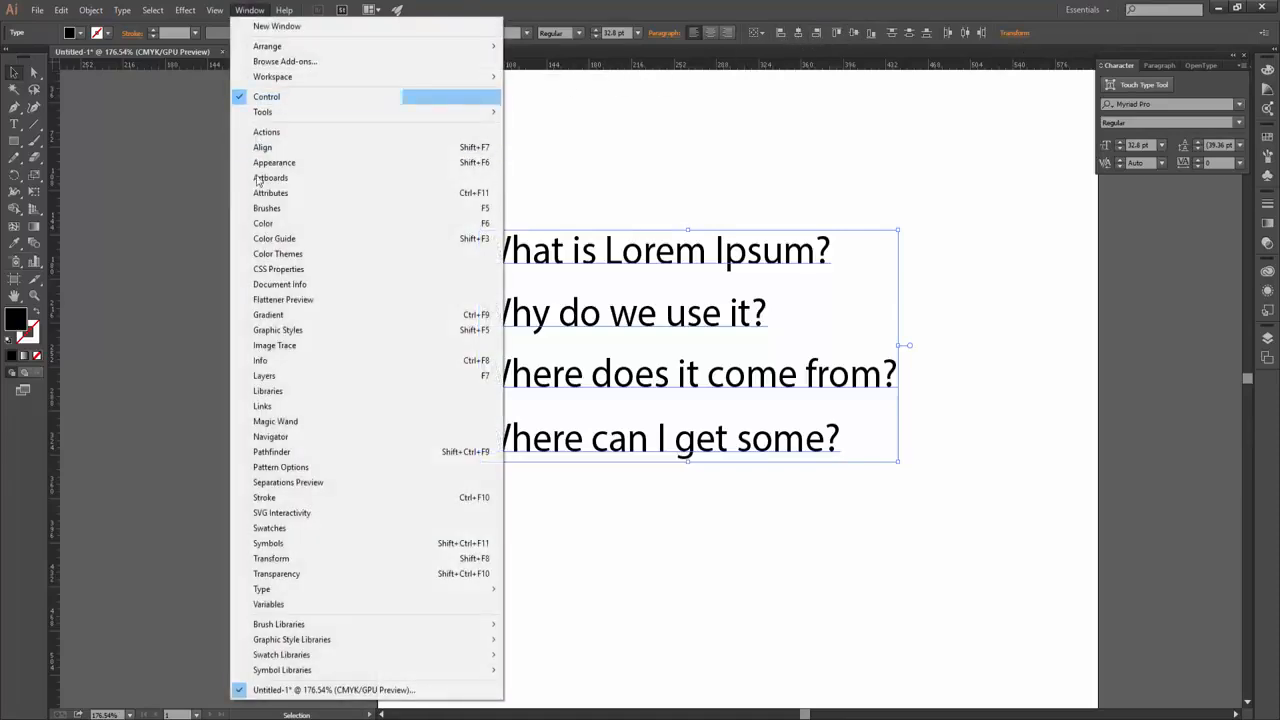
pyautogui.click(248, 11)
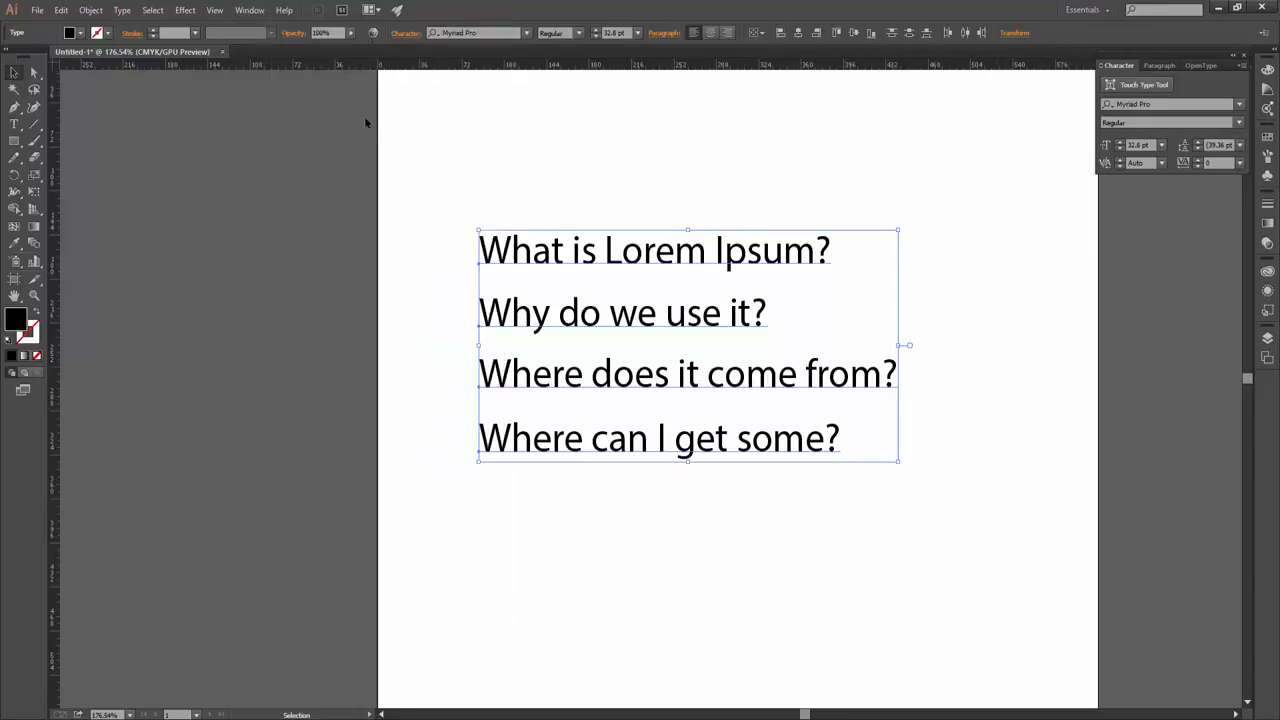
# Align the four headings to one another by their horizontal centres
pyautogui.moveTo(860, 154); pyautogui.dragTo(600, 470)
pyautogui.moveTo(729, 550); pyautogui.dragTo(430, 215)
pyautogui.click(13, 74)
pyautogui.click(1000, 205)
pyautogui.click(771, 257)
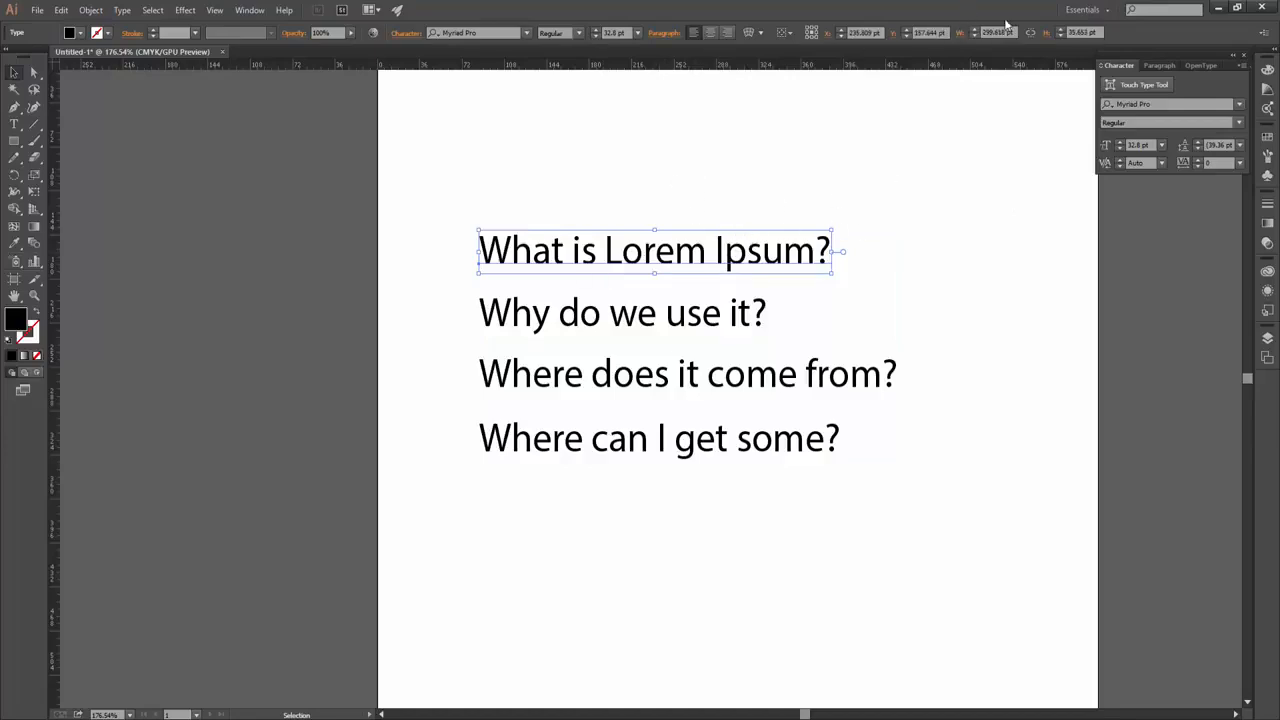
pyautogui.moveTo(813, 170); pyautogui.dragTo(520, 563)
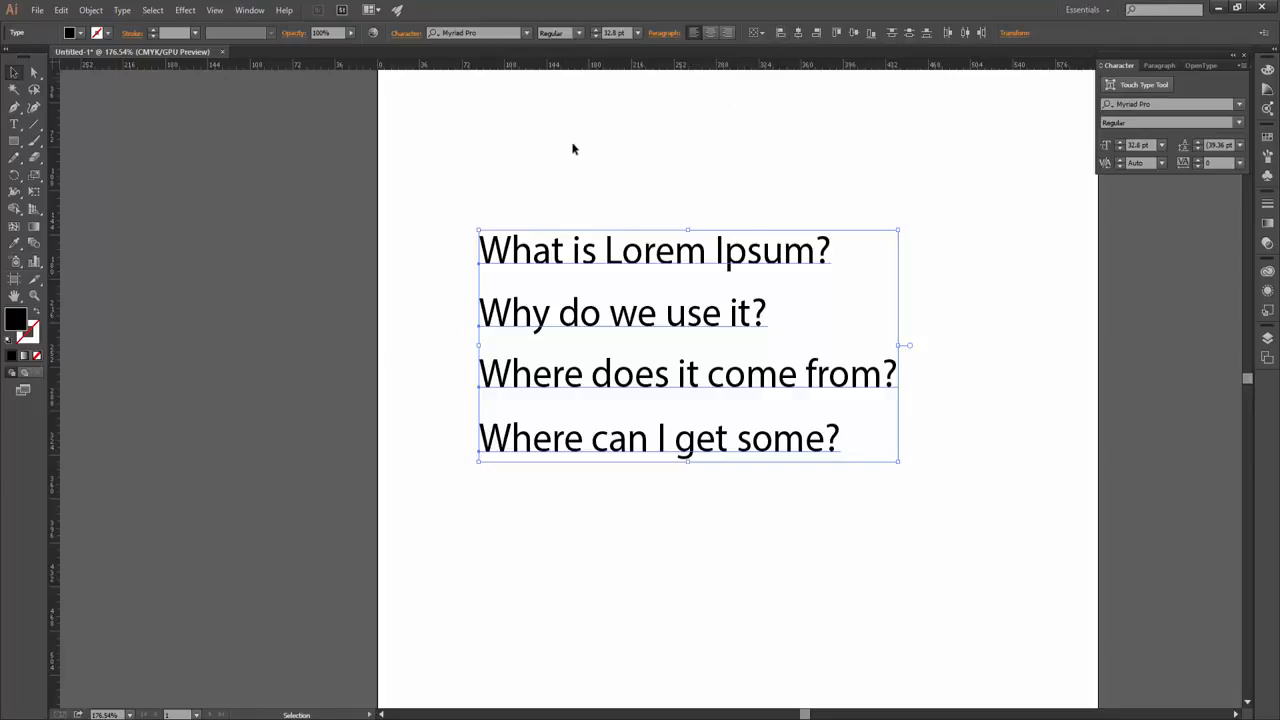
pyautogui.click(801, 33)
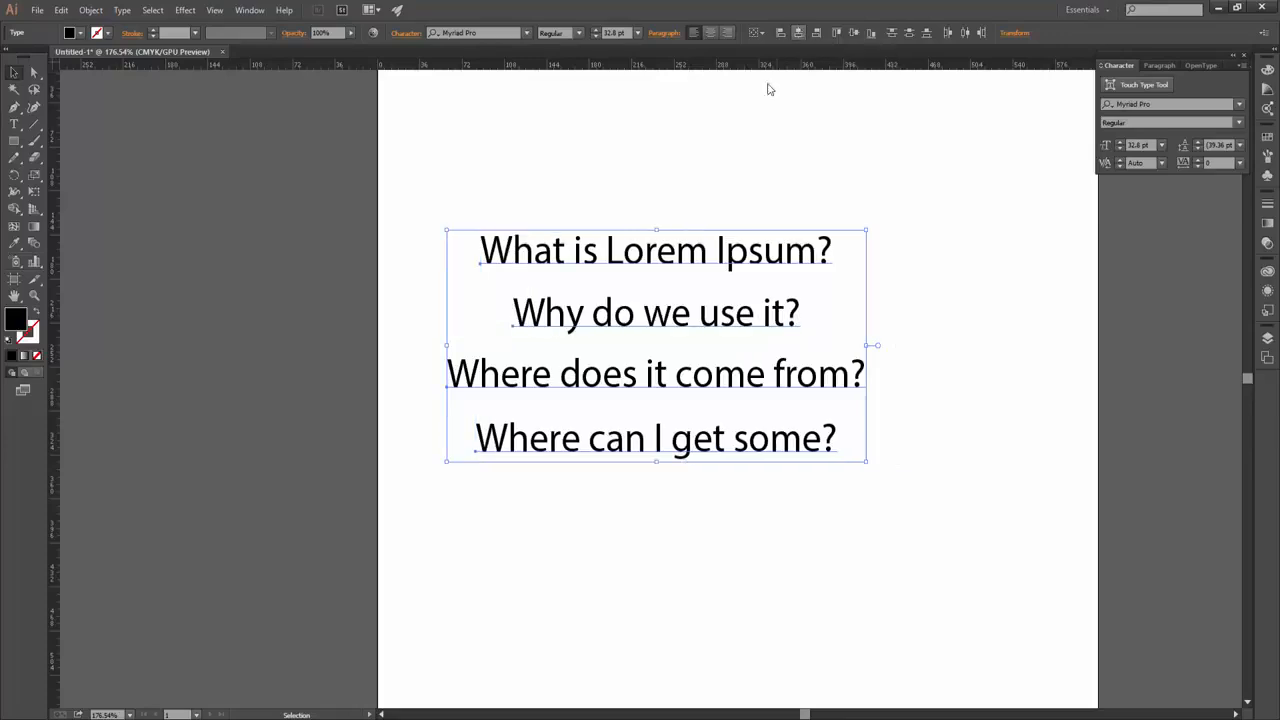
# Reselect the four headings and align them to one another by their right edges
pyautogui.moveTo(911, 580); pyautogui.dragTo(660, 586)
pyautogui.moveTo(749, 560); pyautogui.dragTo(680, 197)
pyautogui.click(816, 33)
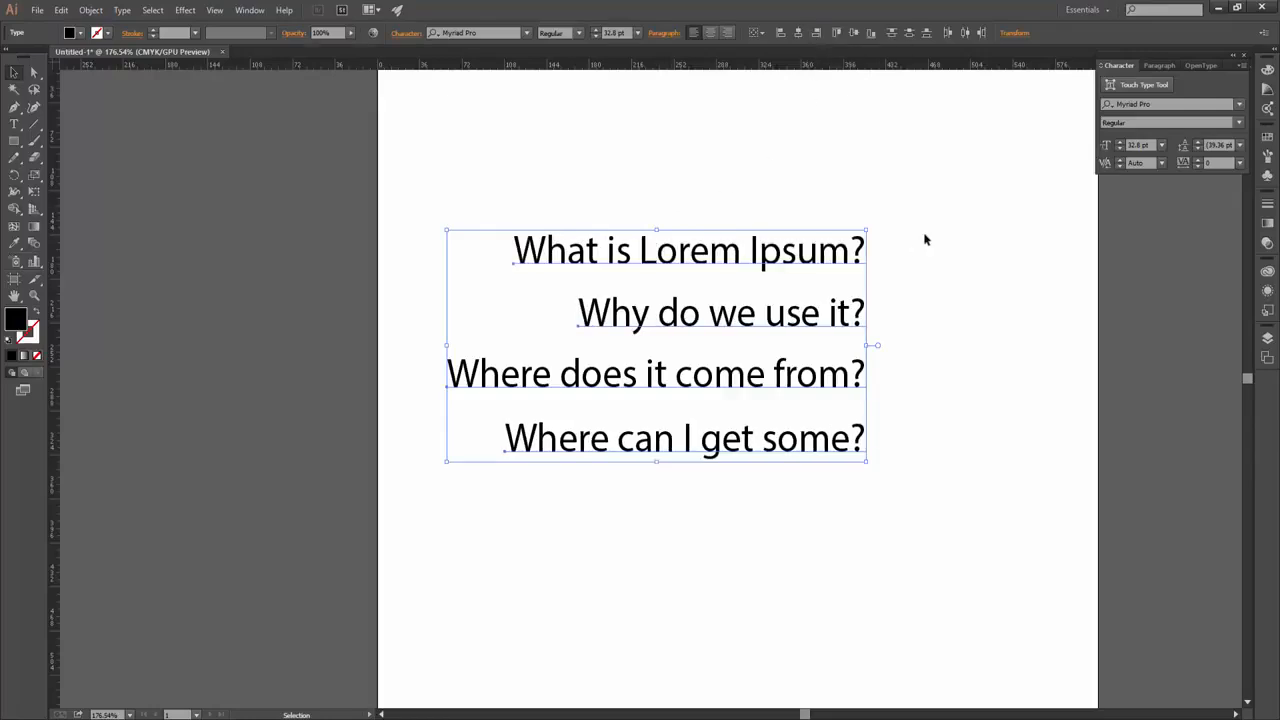
# Place a vertical guide along the headings' right edges to check the alignment, and delete it
pyautogui.click(846, 551)
pyautogui.moveTo(919, 176); pyautogui.dragTo(866, 605)
pyautogui.moveTo(58, 355); pyautogui.dragTo(864, 300)
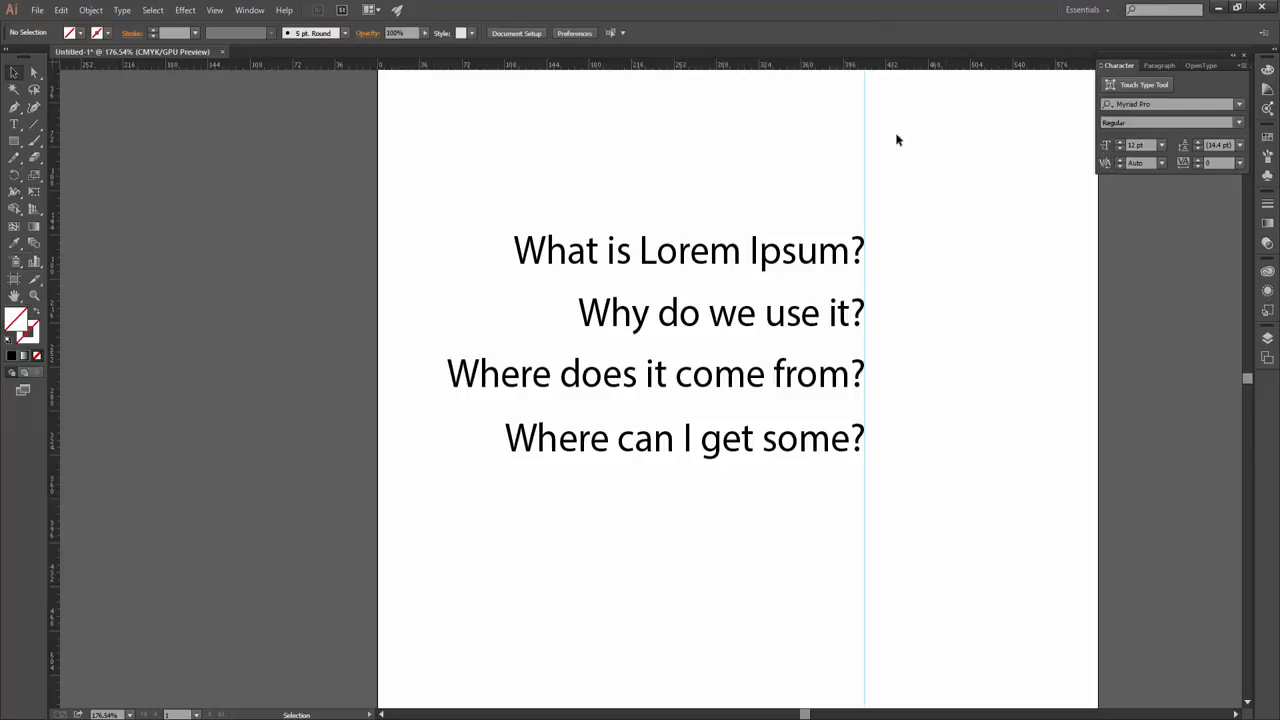
pyautogui.moveTo(945, 140); pyautogui.dragTo(692, 136)
pyautogui.press('Delete')
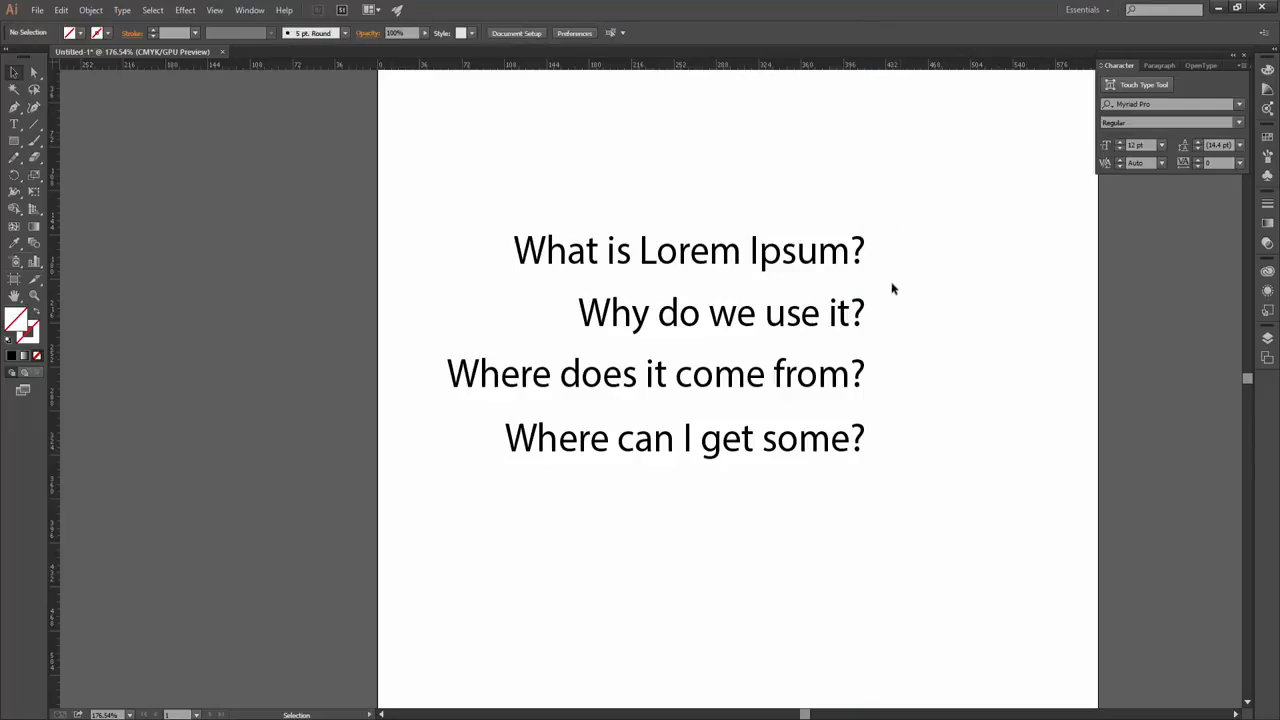
pyautogui.moveTo(895, 168); pyautogui.dragTo(862, 270)
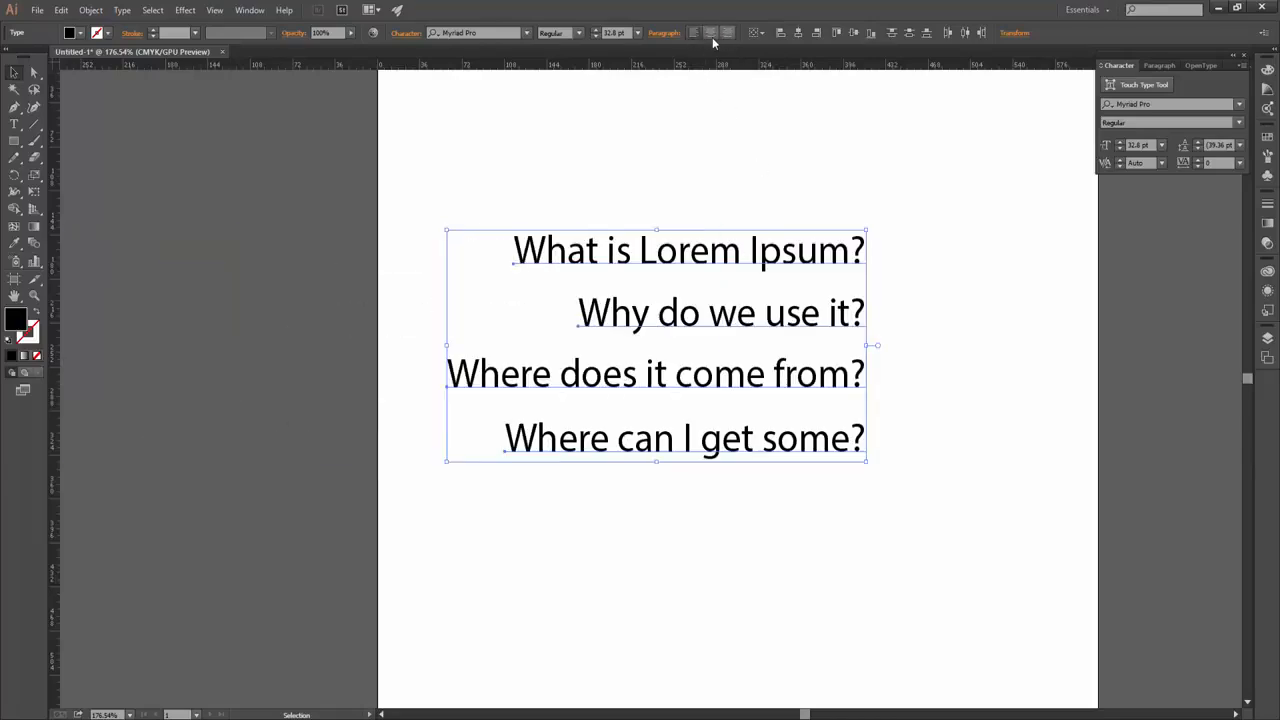
pyautogui.click(670, 492)
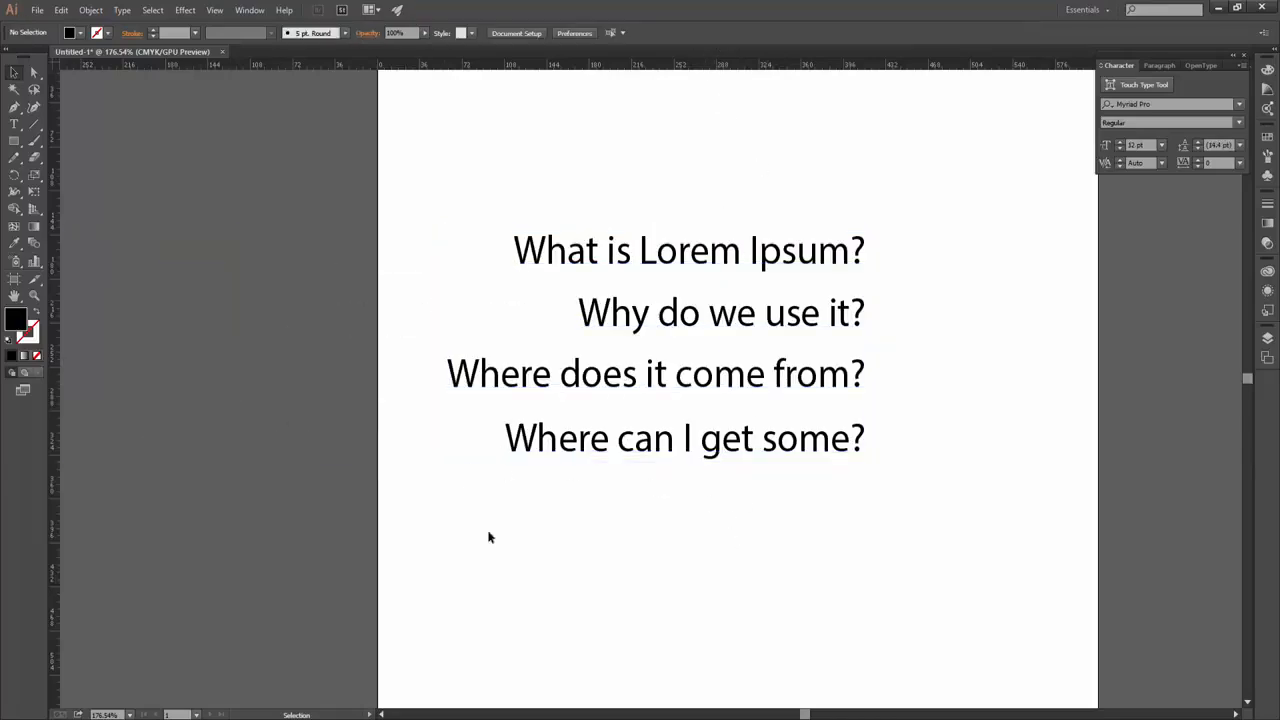
pyautogui.click(735, 245)
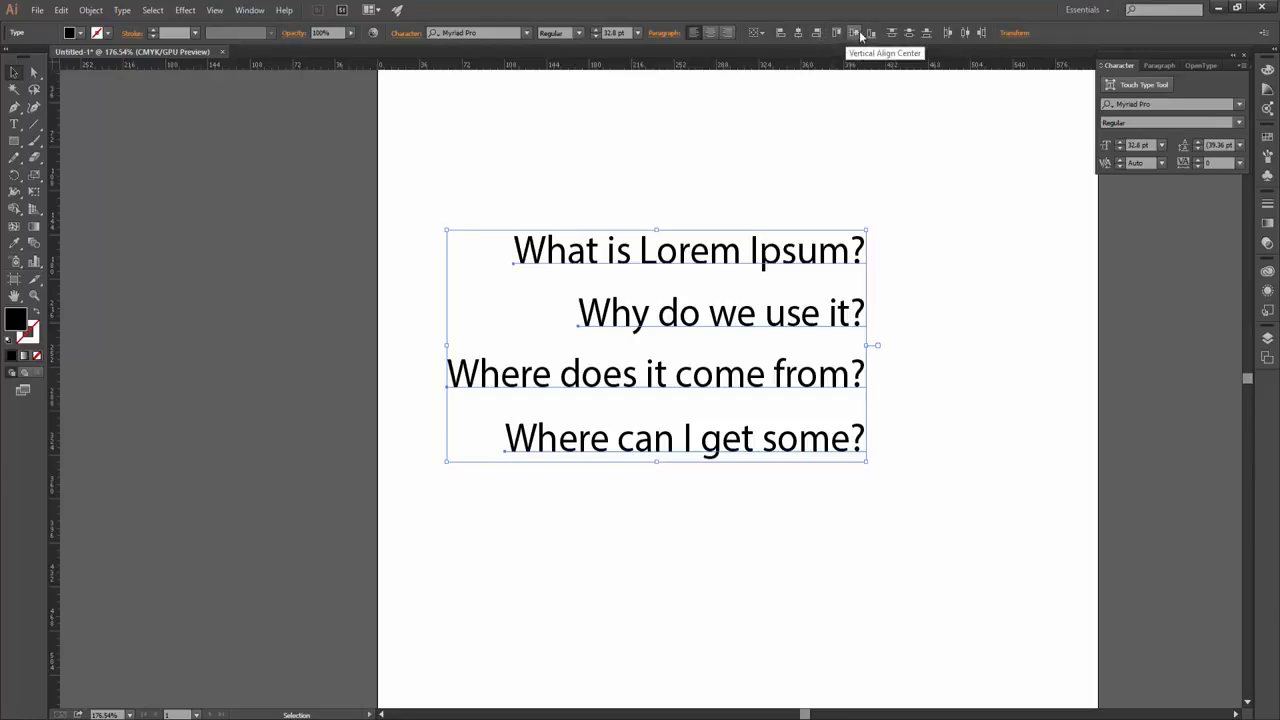
pyautogui.click(843, 200)
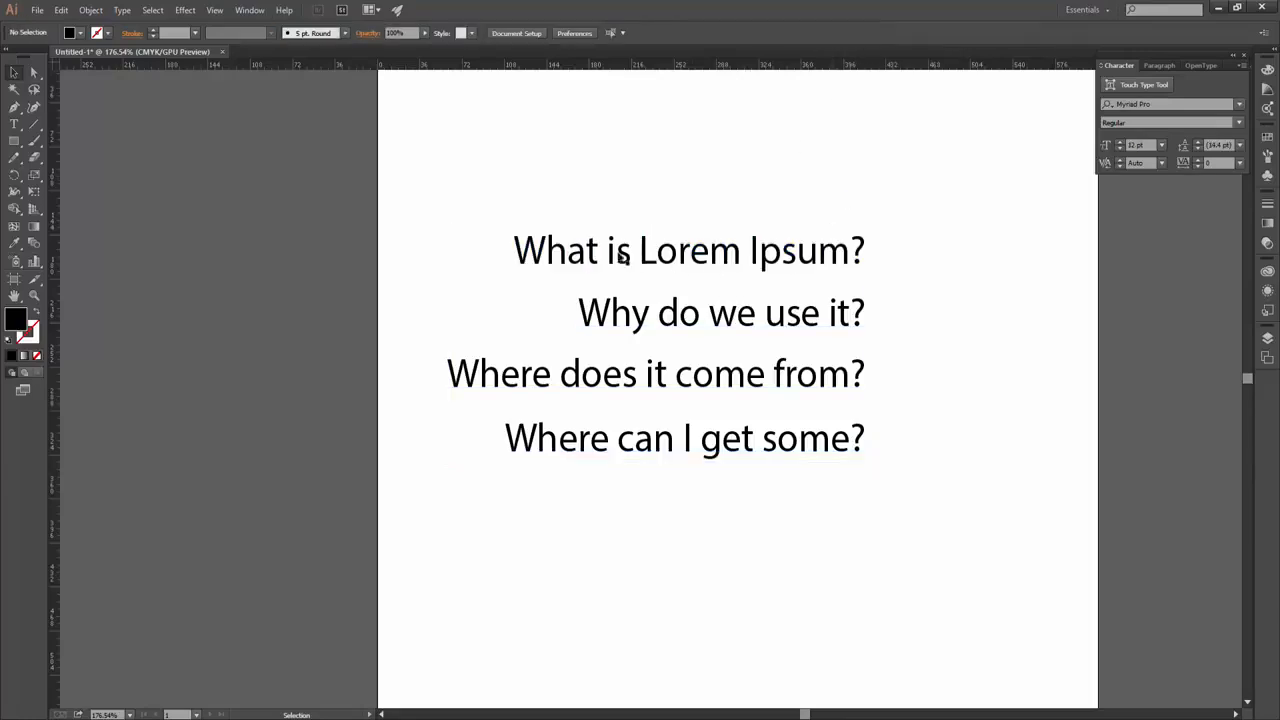
# Rearrange the four stacked headings side by side in one rough horizontal row, with "Where can I get some?" as the last one
pyautogui.moveTo(537, 249); pyautogui.dragTo(429, 218)
pyautogui.moveTo(623, 222); pyautogui.dragTo(321, 227)
pyautogui.moveTo(640, 316); pyautogui.dragTo(601, 250)
pyautogui.moveTo(576, 231); pyautogui.dragTo(576, 232)
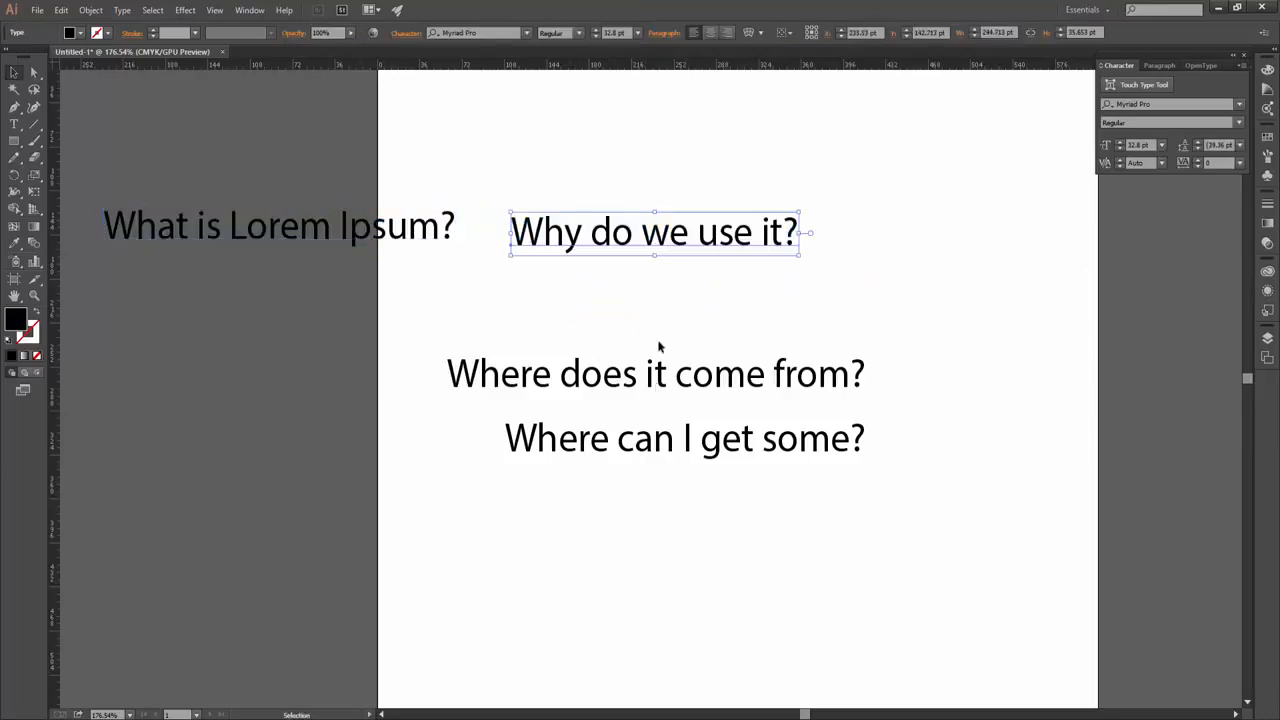
pyautogui.click(869, 311)
pyautogui.moveTo(596, 381); pyautogui.dragTo(610, 381)
pyautogui.moveTo(869, 311); pyautogui.dragTo(766, 332)
pyautogui.moveTo(955, 423); pyautogui.dragTo(822, 408)
pyautogui.moveTo(852, 426); pyautogui.dragTo(659, 413)
pyautogui.moveTo(686, 362); pyautogui.dragTo(796, 311)
pyautogui.click(655, 400)
pyautogui.moveTo(630, 420); pyautogui.dragTo(1072, 275)
pyautogui.click(1030, 418)
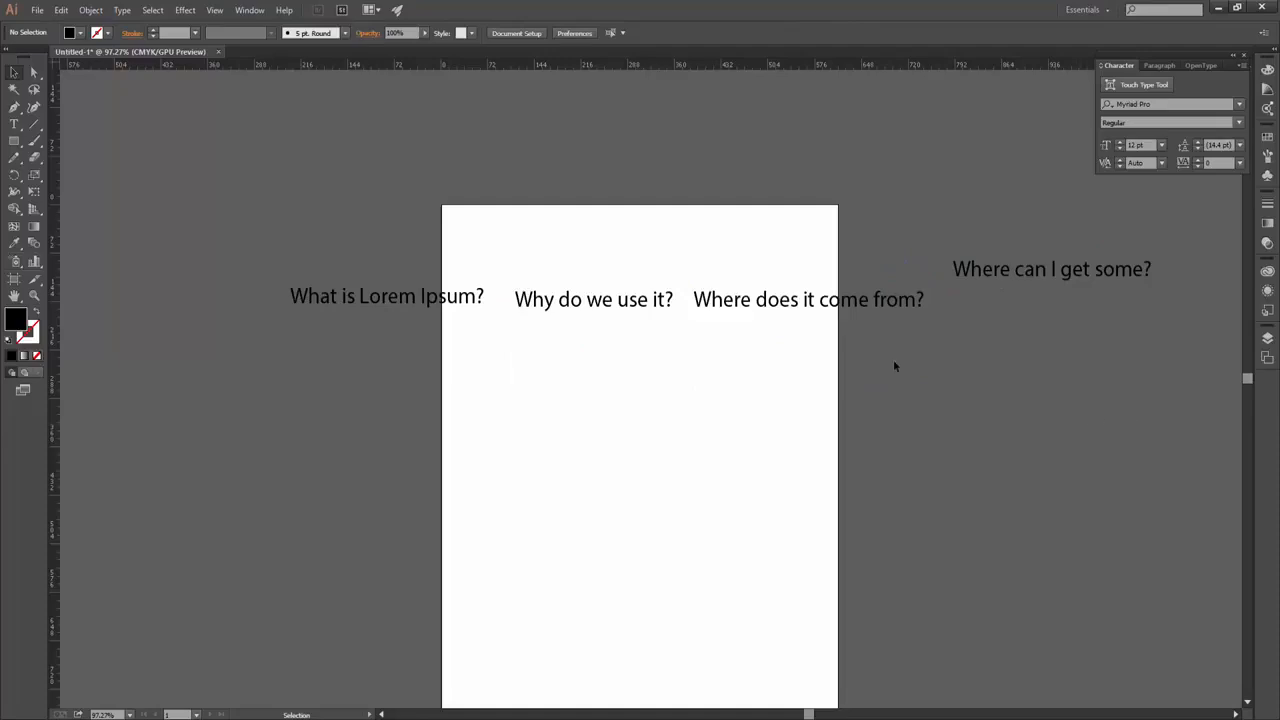
# Stretch the "Where can I get some?" heading vertically to about 72 pt high, keeping its width
pyautogui.click(1040, 282)
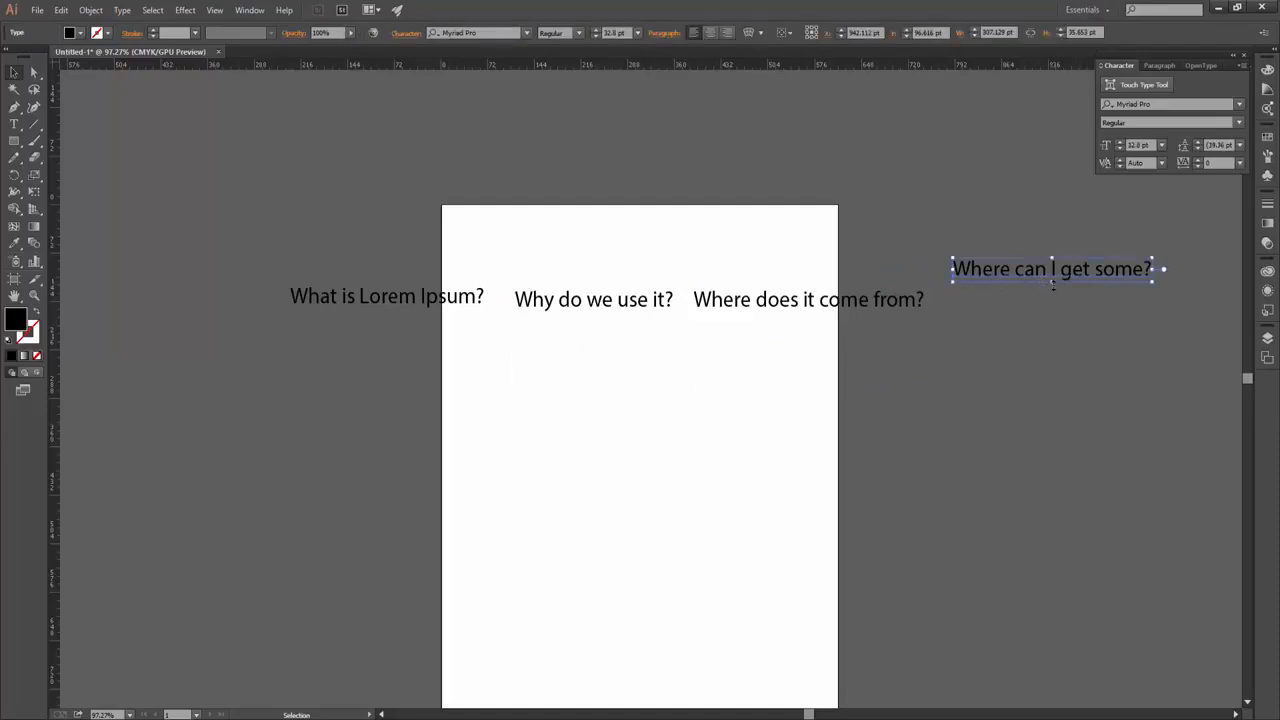
pyautogui.moveTo(1051, 281); pyautogui.dragTo(1053, 301)
pyautogui.click(1018, 377)
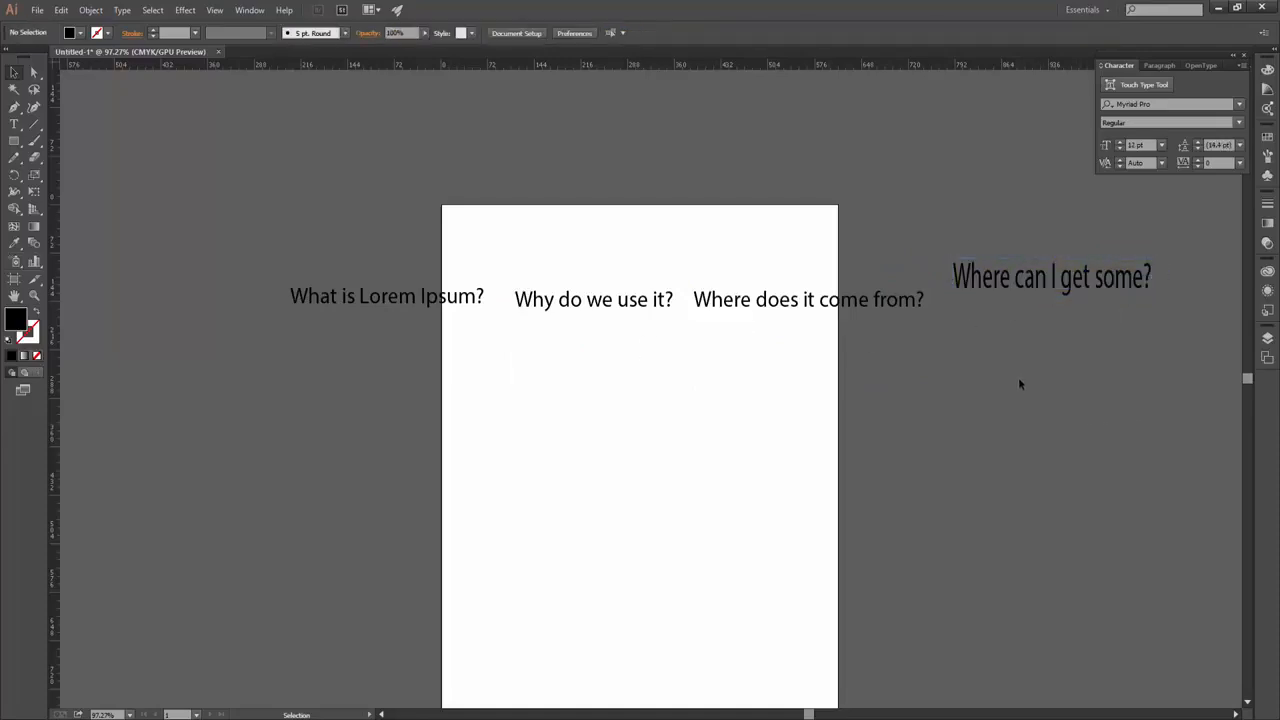
pyautogui.click(1066, 290)
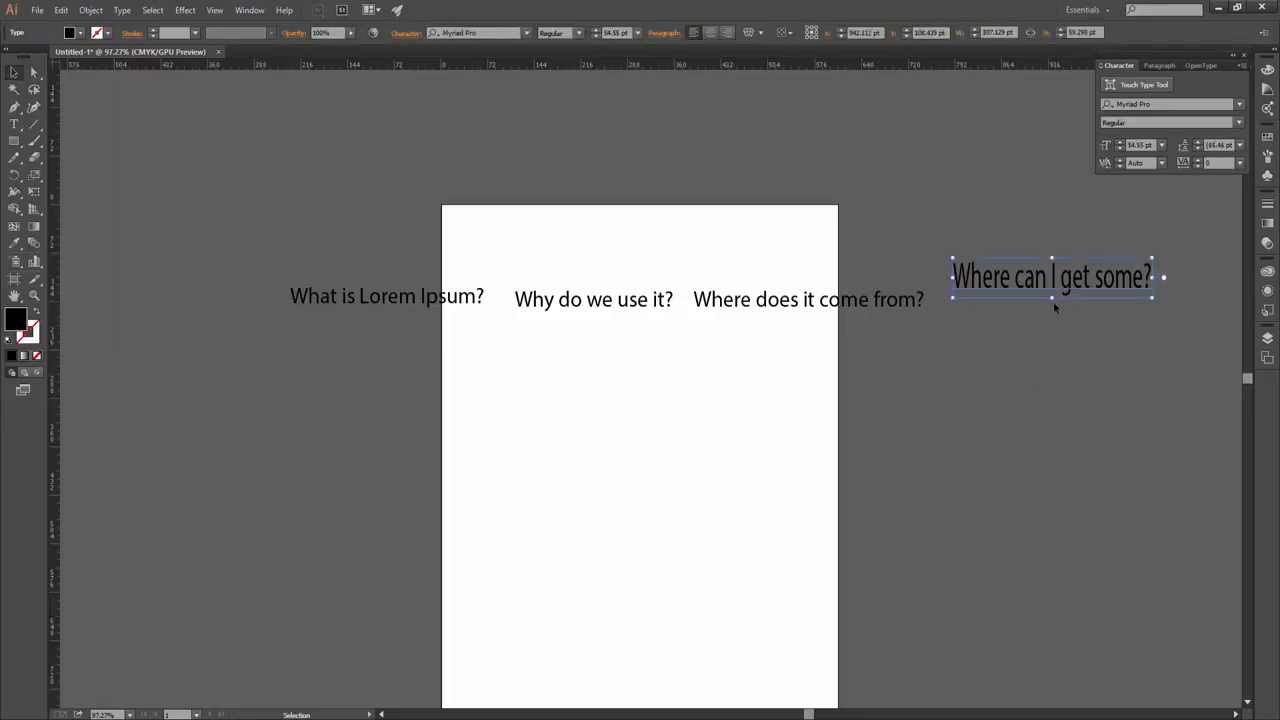
pyautogui.click(1051, 296)
pyautogui.moveTo(1052, 298); pyautogui.dragTo(1052, 304)
pyautogui.click(1123, 390)
# Align the four headings by their top edges and place a horizontal guide along those edges as a check
pyautogui.moveTo(820, 378); pyautogui.dragTo(356, 252)
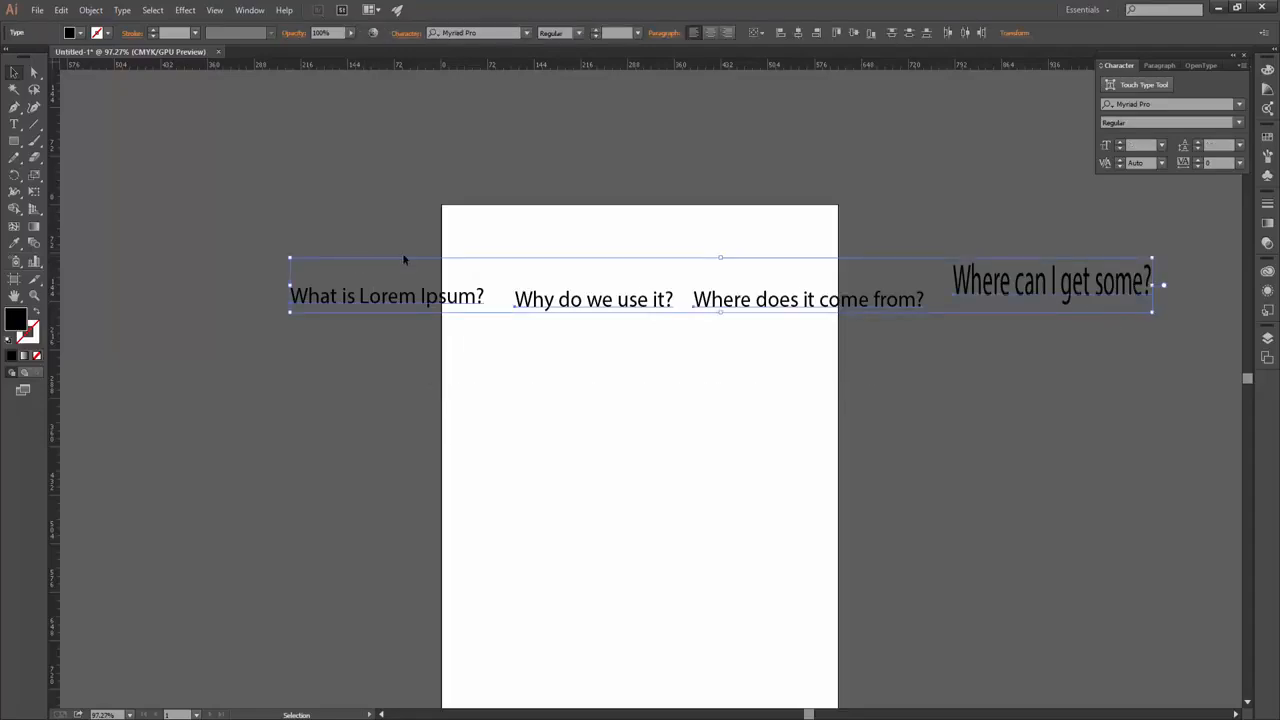
pyautogui.click(835, 33)
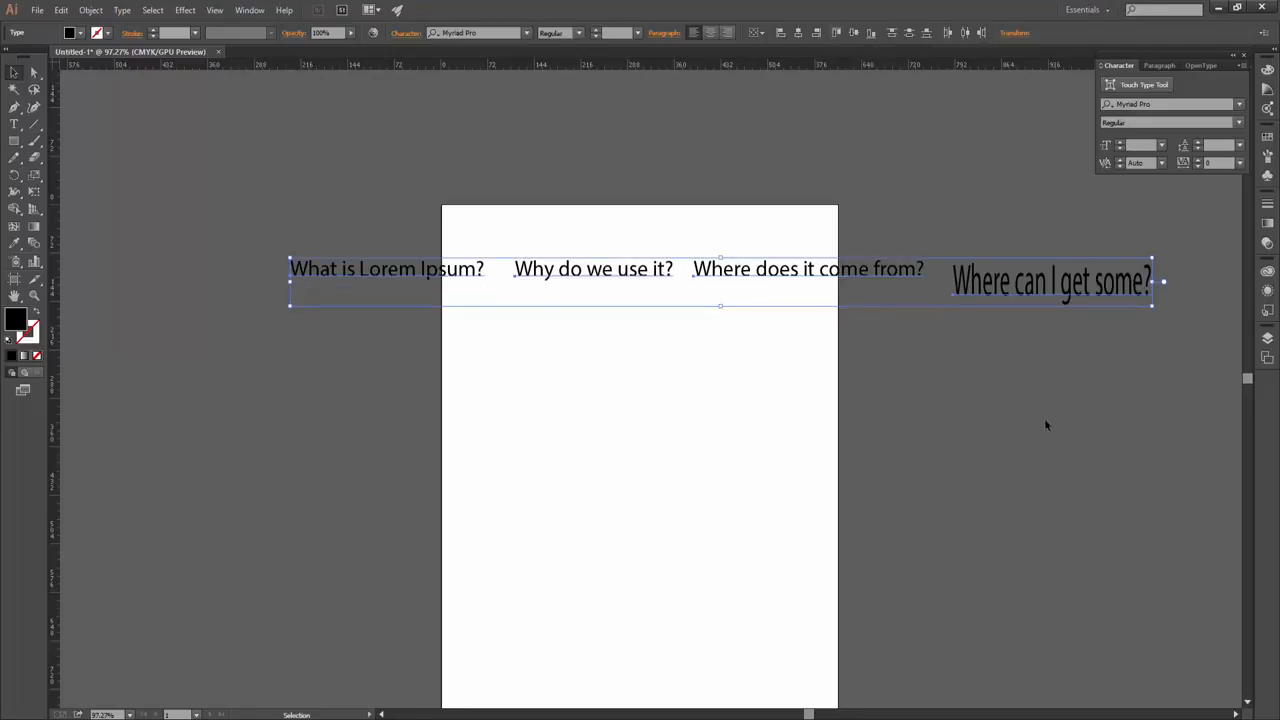
pyautogui.click(1105, 412)
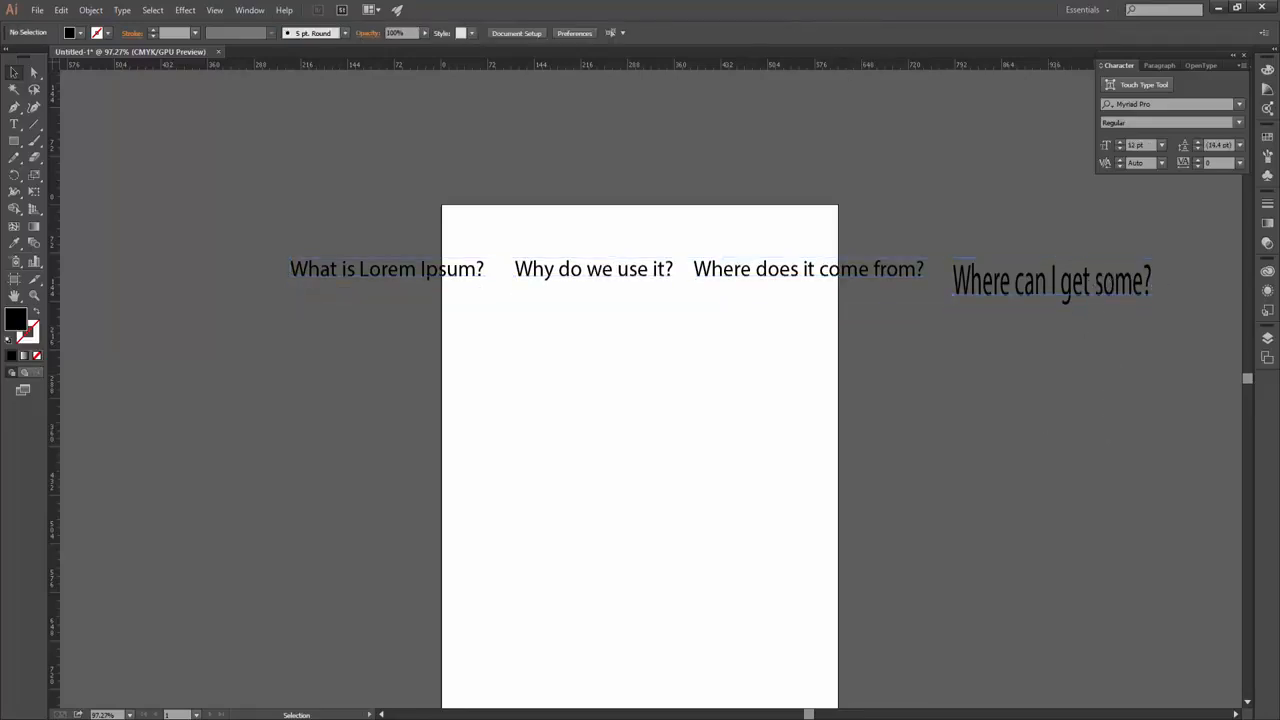
pyautogui.click(1125, 283)
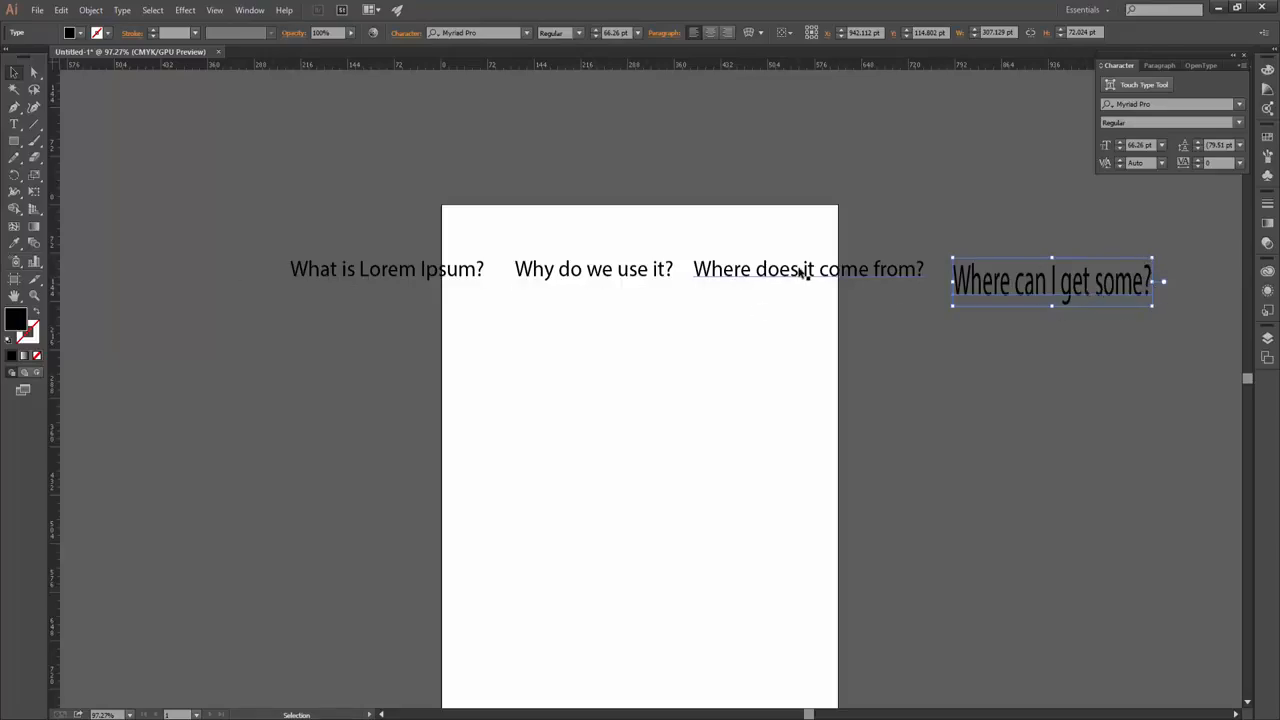
pyautogui.click(1103, 423)
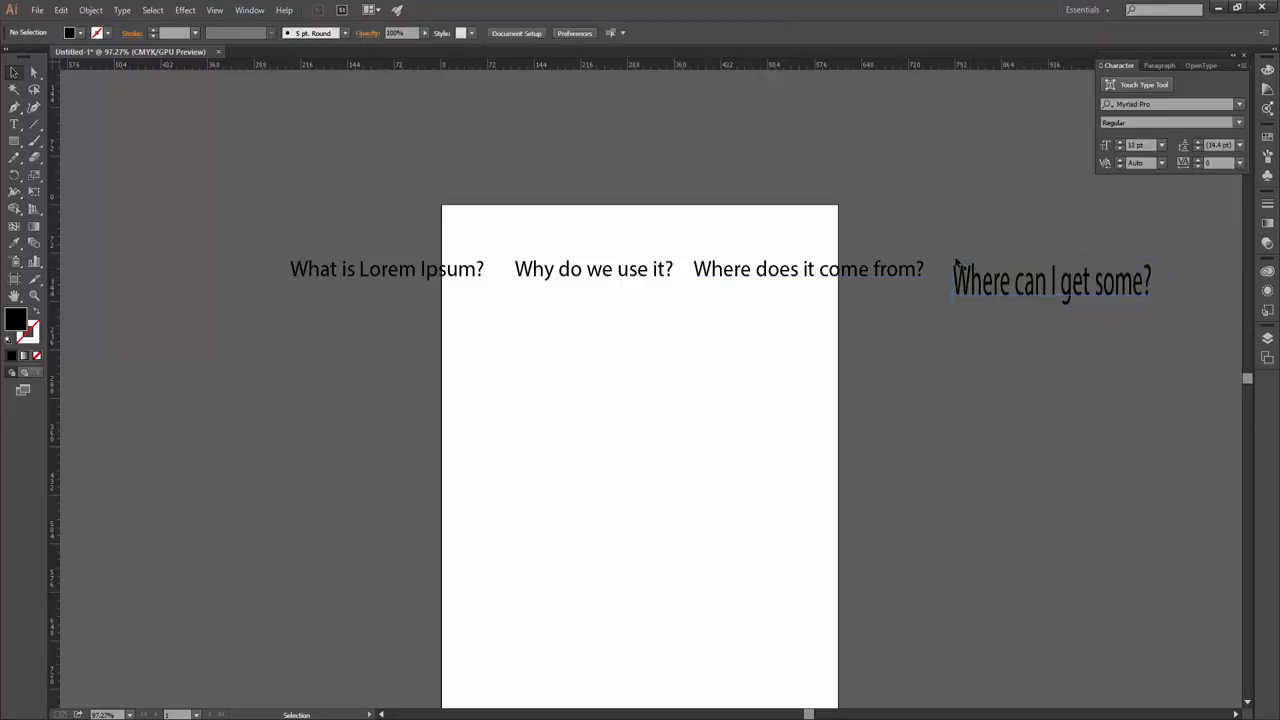
pyautogui.moveTo(407, 78); pyautogui.dragTo(418, 258)
# Delete the stretched "Where can I get some?" heading and the horizontal guide
pyautogui.click(1028, 290)
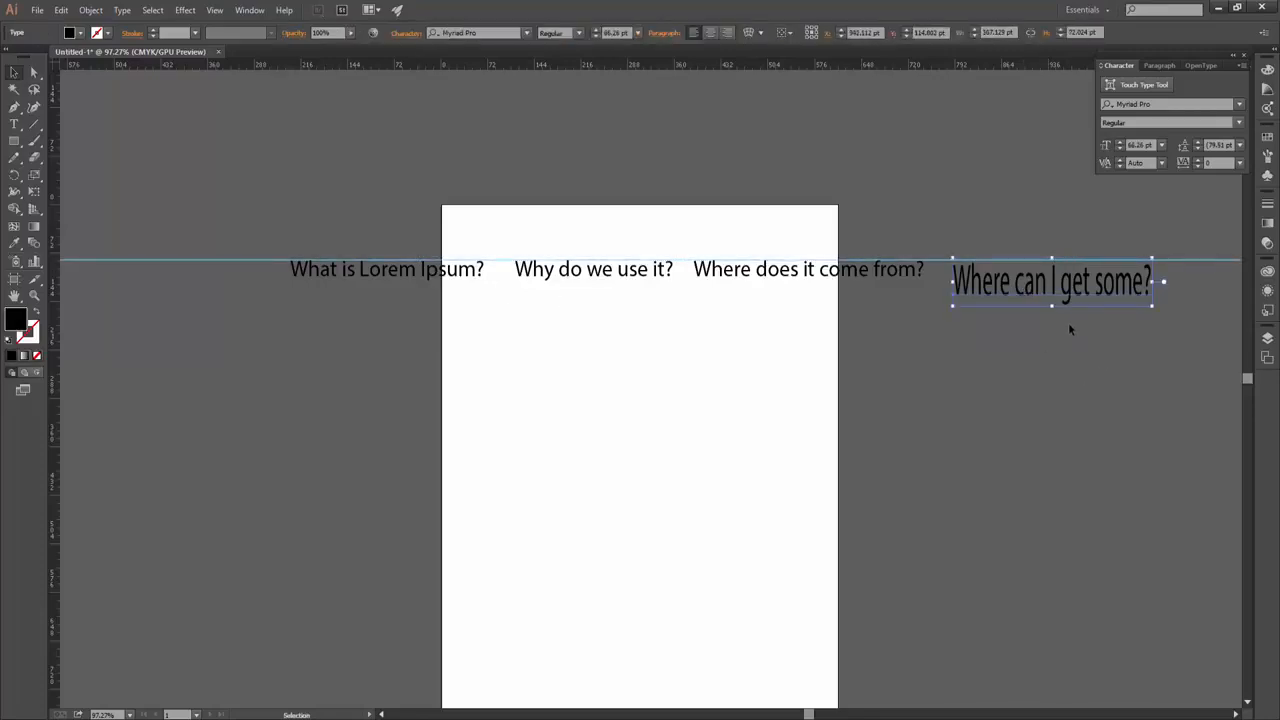
pyautogui.press('Delete')
pyautogui.click(900, 259)
pyautogui.press('Delete')
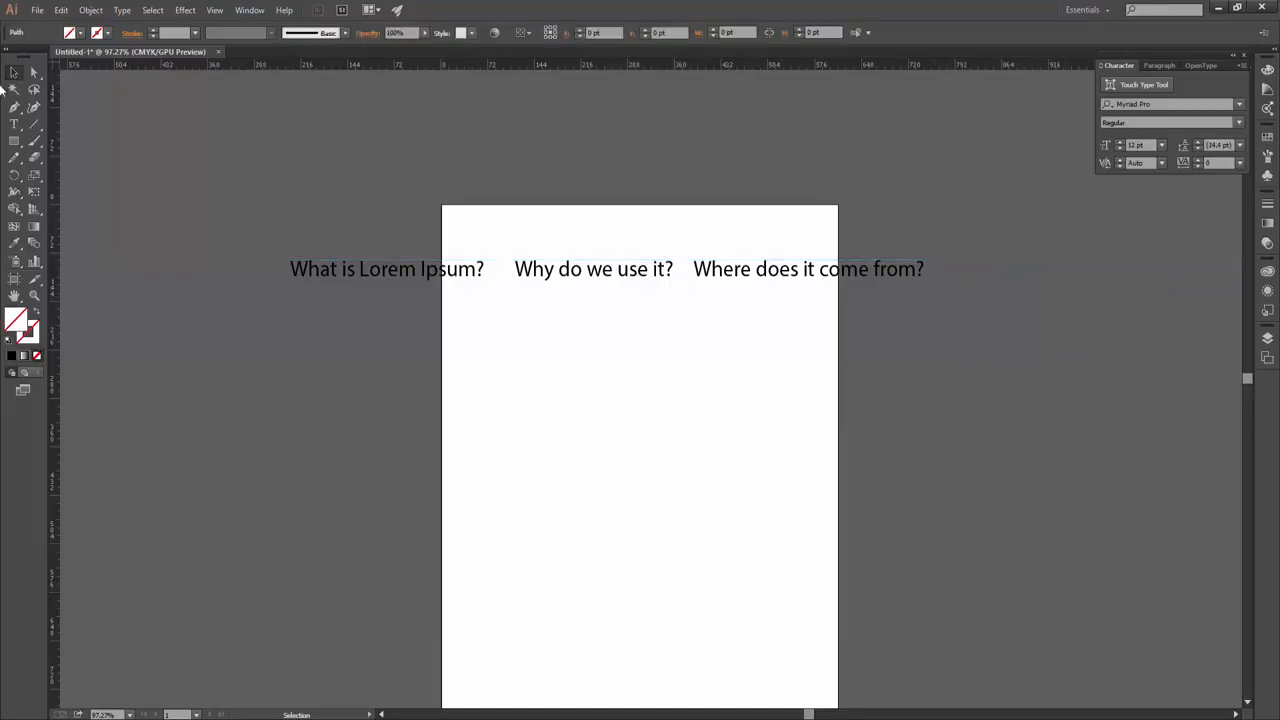
# Draw a yellow-filled rectangle about 115 by 89 pt beside the "Where does it come from?" heading
pyautogui.click(14, 141)
pyautogui.moveTo(944, 258); pyautogui.dragTo(1019, 318)
pyautogui.click(69, 33)
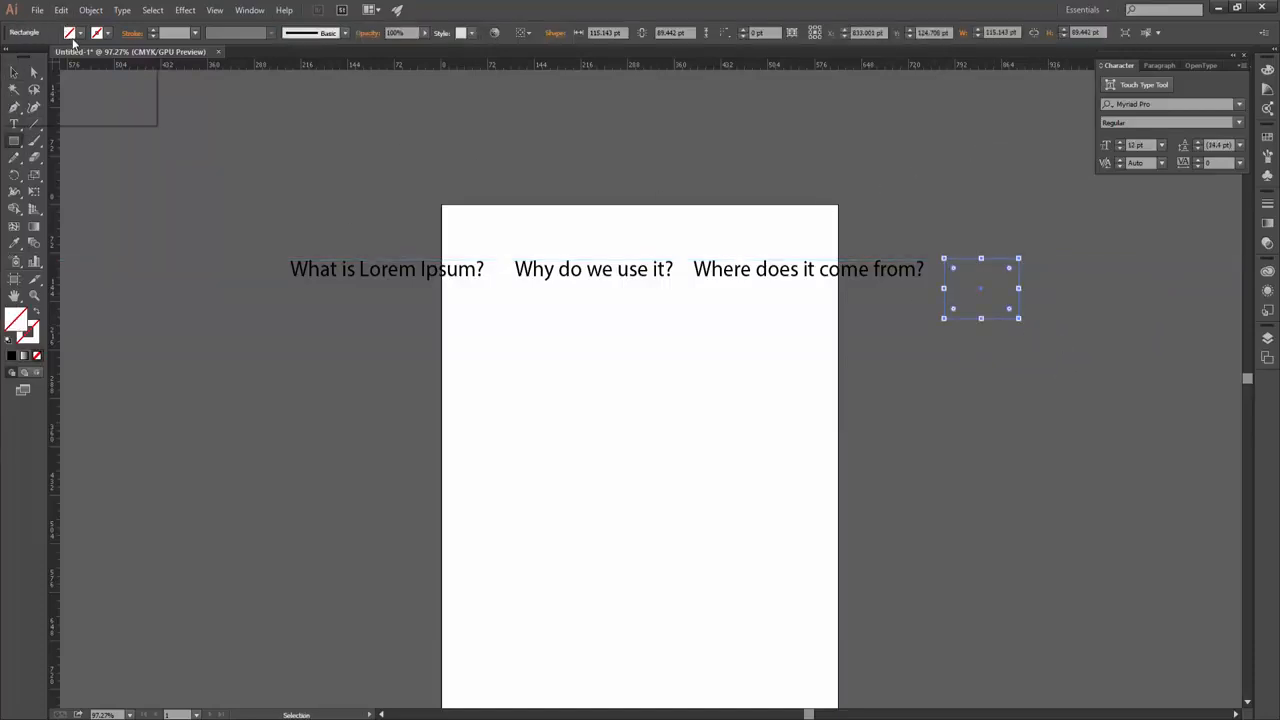
pyautogui.click(50, 45)
pyautogui.click(1091, 516)
# Align the three headings and the yellow rectangle by their top edges
pyautogui.moveTo(1035, 450); pyautogui.dragTo(200, 215)
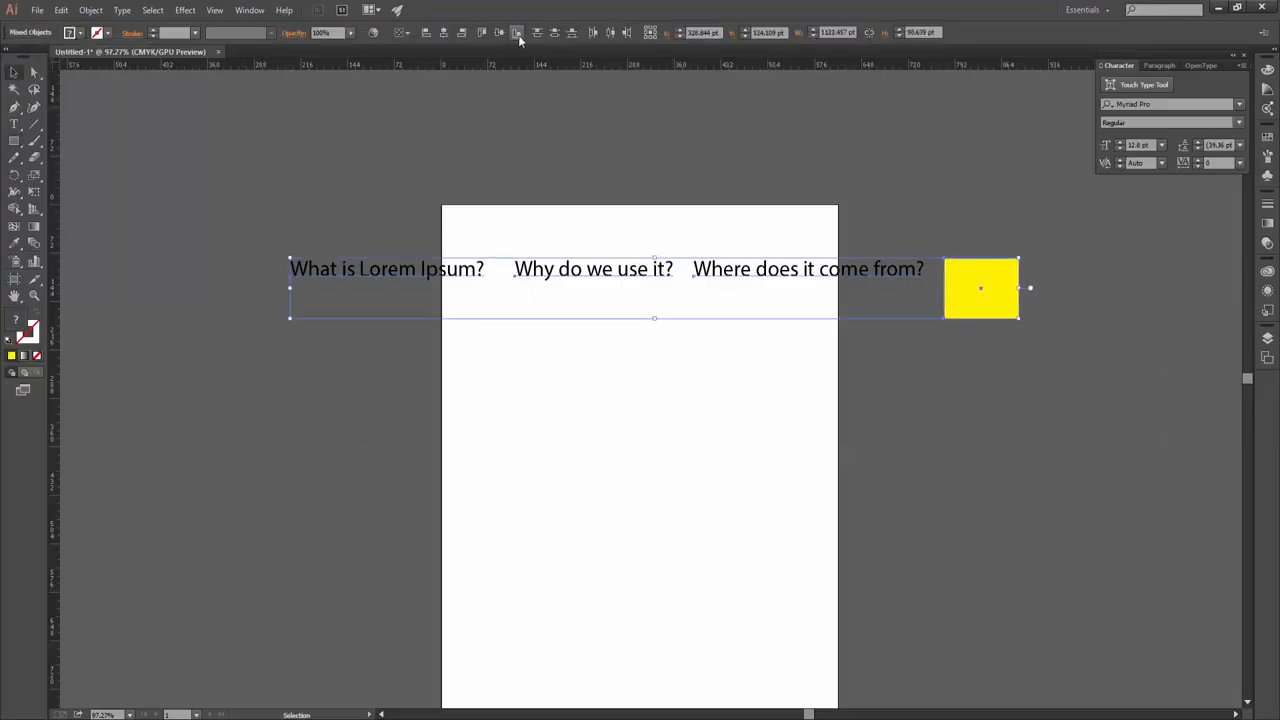
pyautogui.click(482, 34)
pyautogui.click(981, 415)
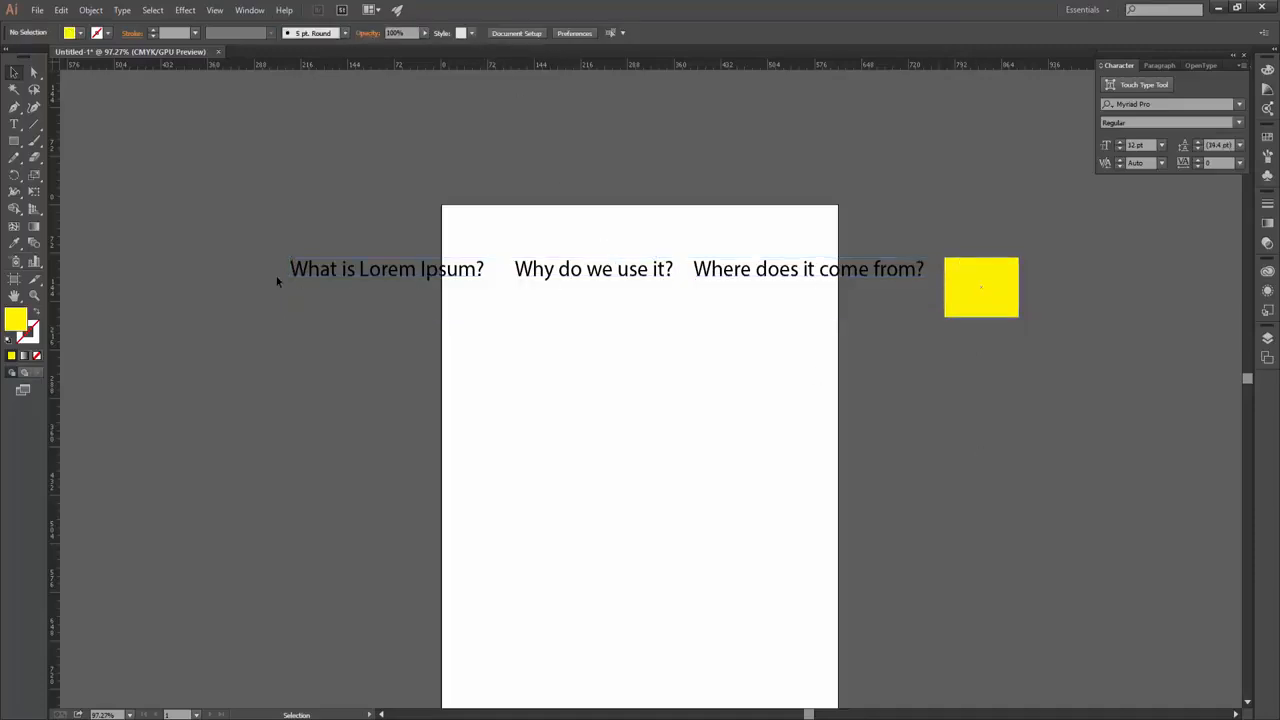
# Reselect the three headings and the rectangle and align them by their vertical centres
pyautogui.moveTo(267, 386); pyautogui.dragTo(1191, 213)
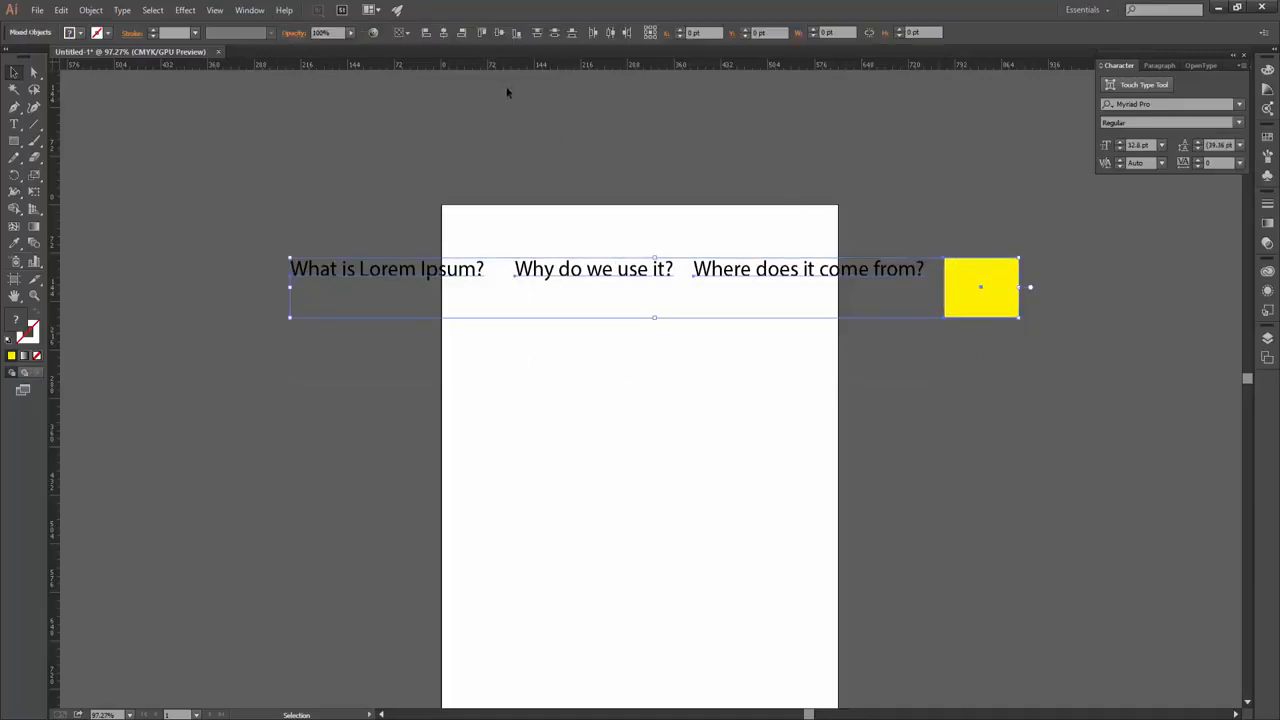
pyautogui.click(500, 33)
pyautogui.click(988, 360)
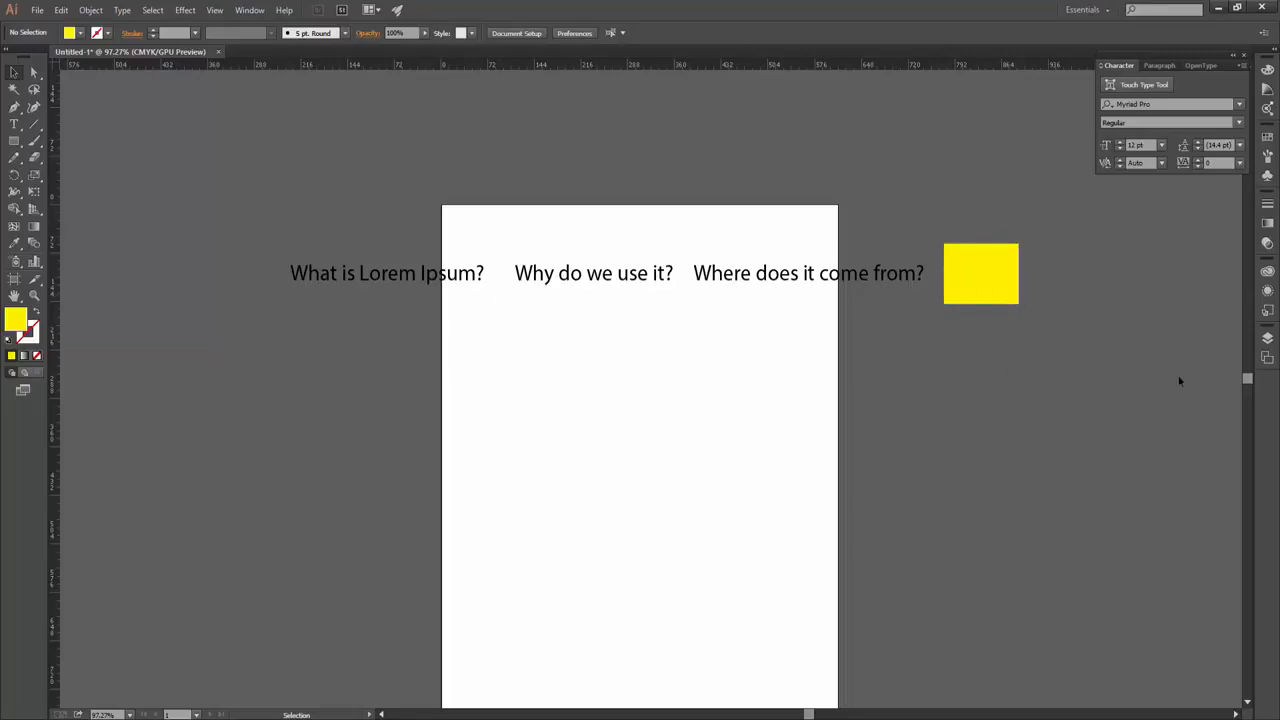
# Align the three headings and the yellow rectangle by their bottom edges
pyautogui.moveTo(1179, 381); pyautogui.dragTo(300, 278)
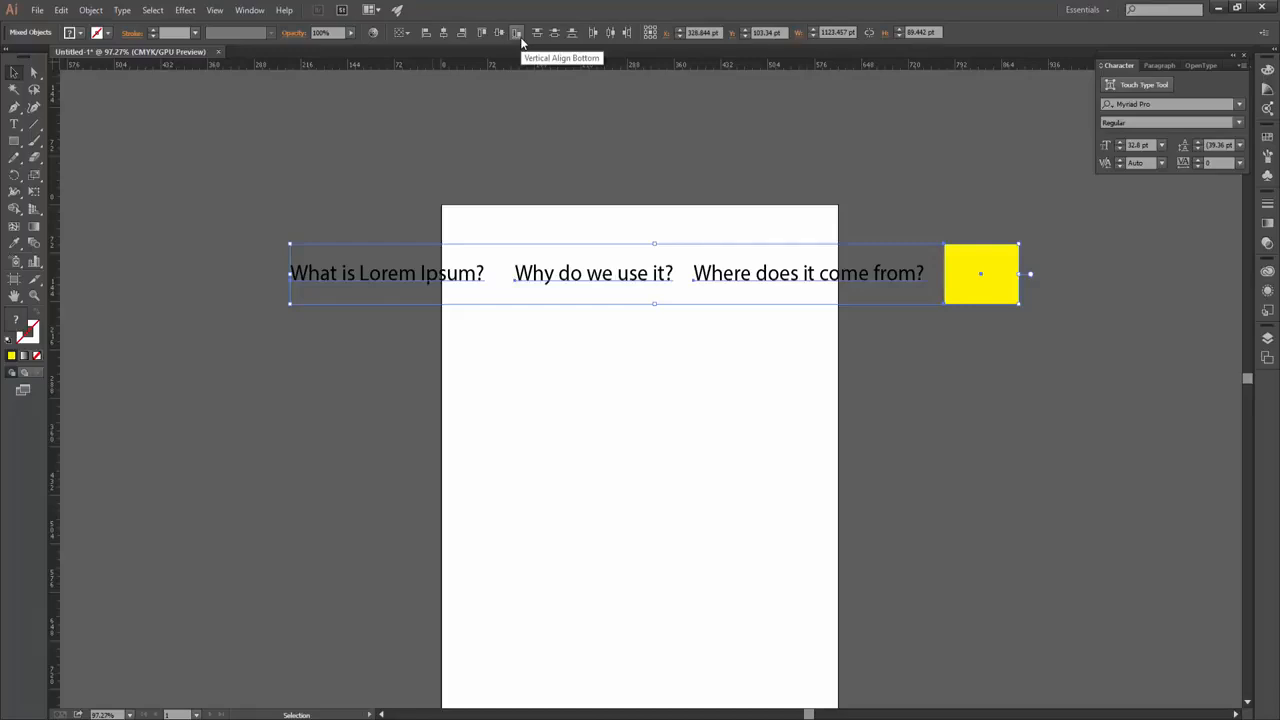
pyautogui.click(538, 31)
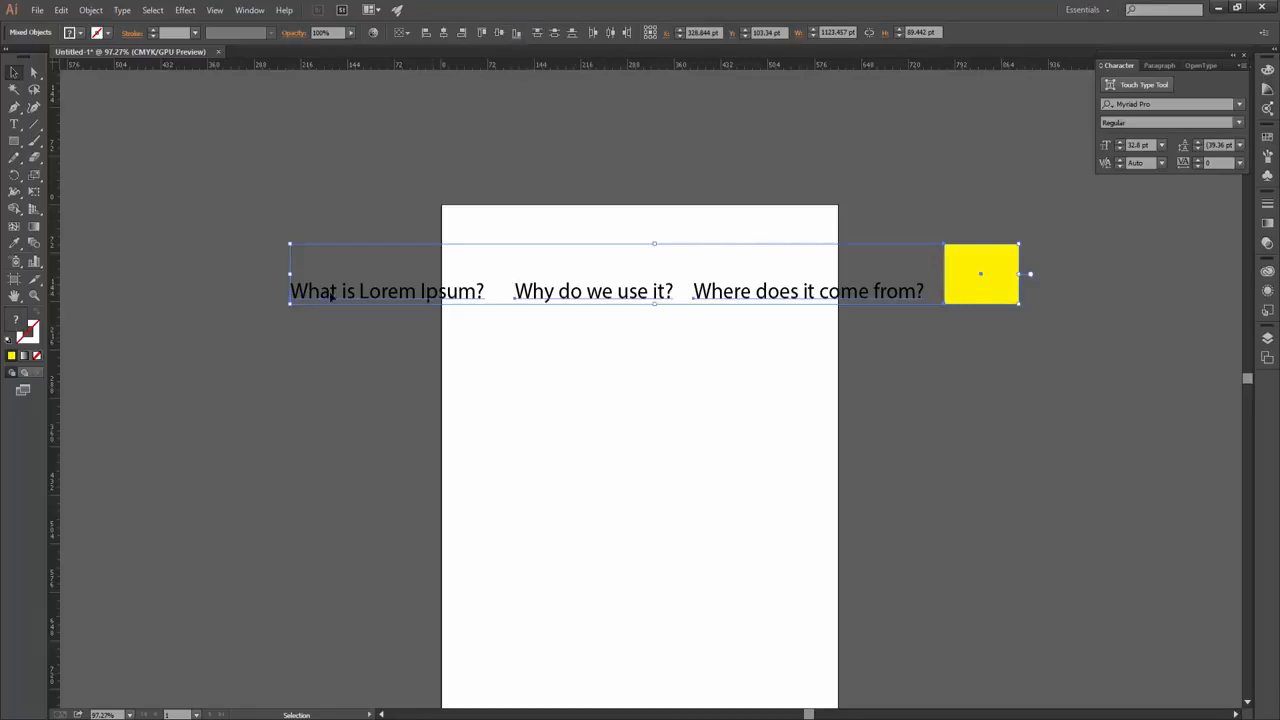
pyautogui.hscroll(1, 406, 319)
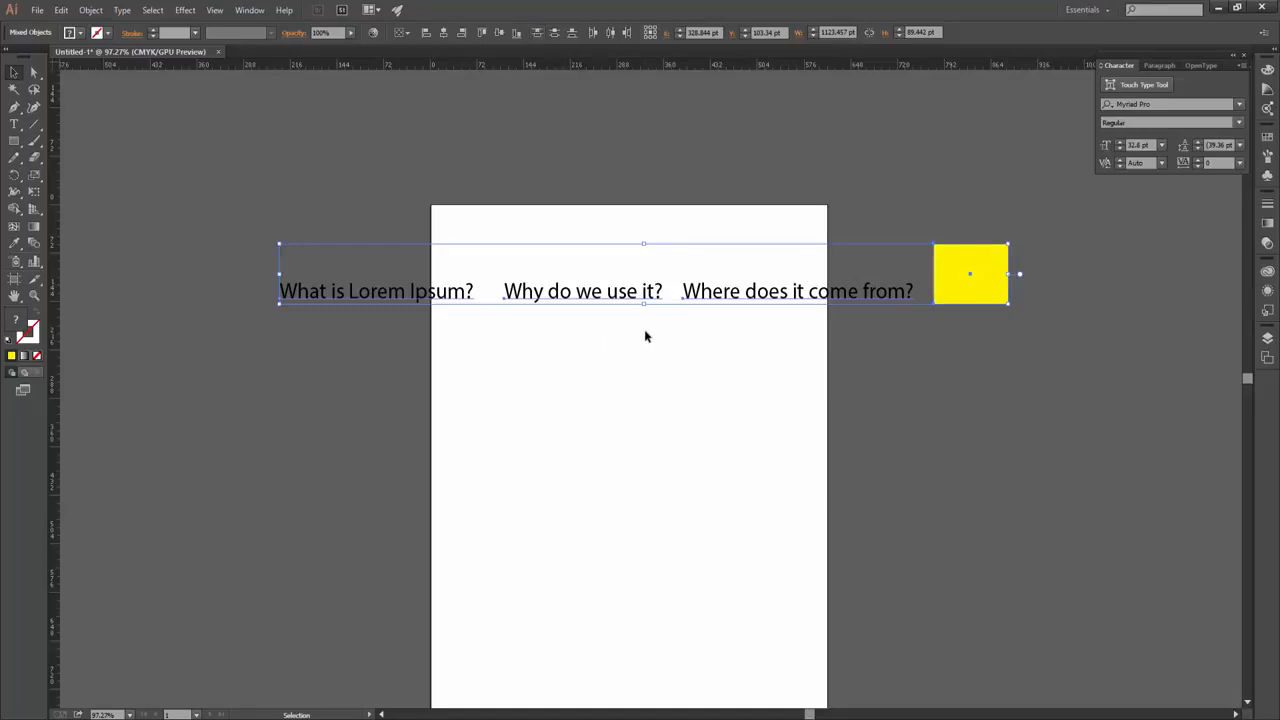
pyautogui.moveTo(980, 360); pyautogui.dragTo(680, 370)
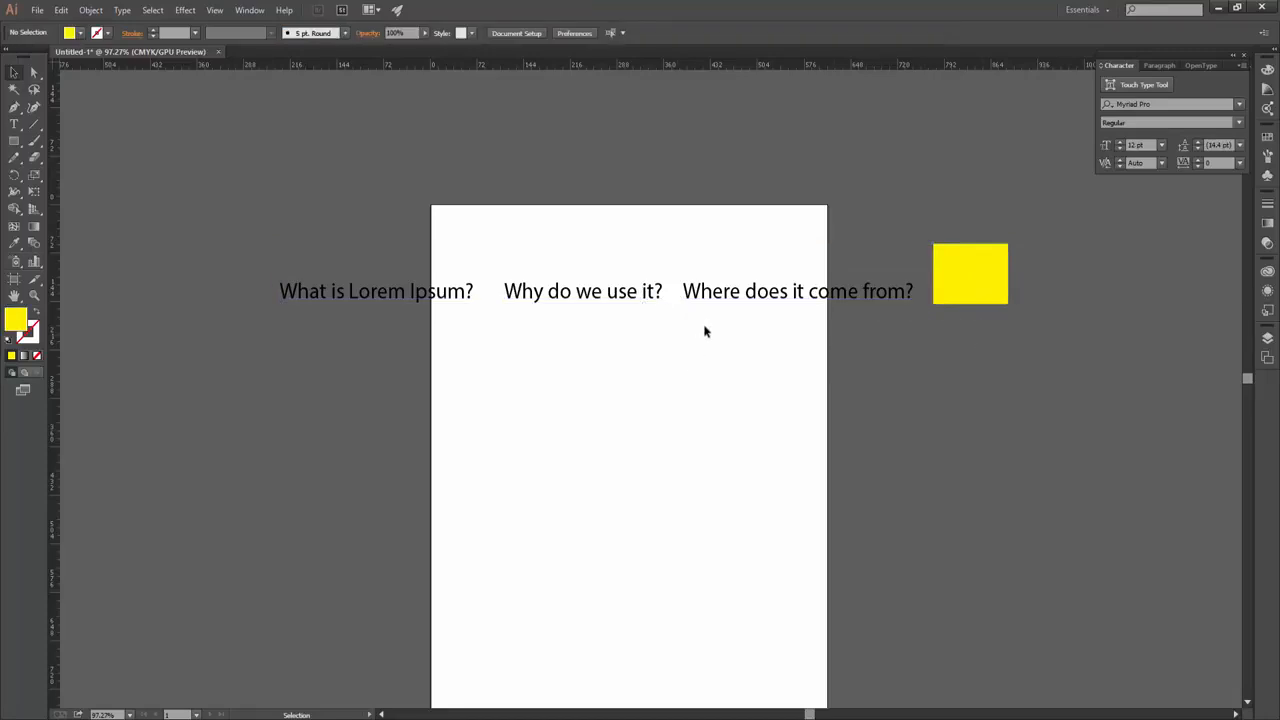
pyautogui.moveTo(969, 409); pyautogui.dragTo(163, 124)
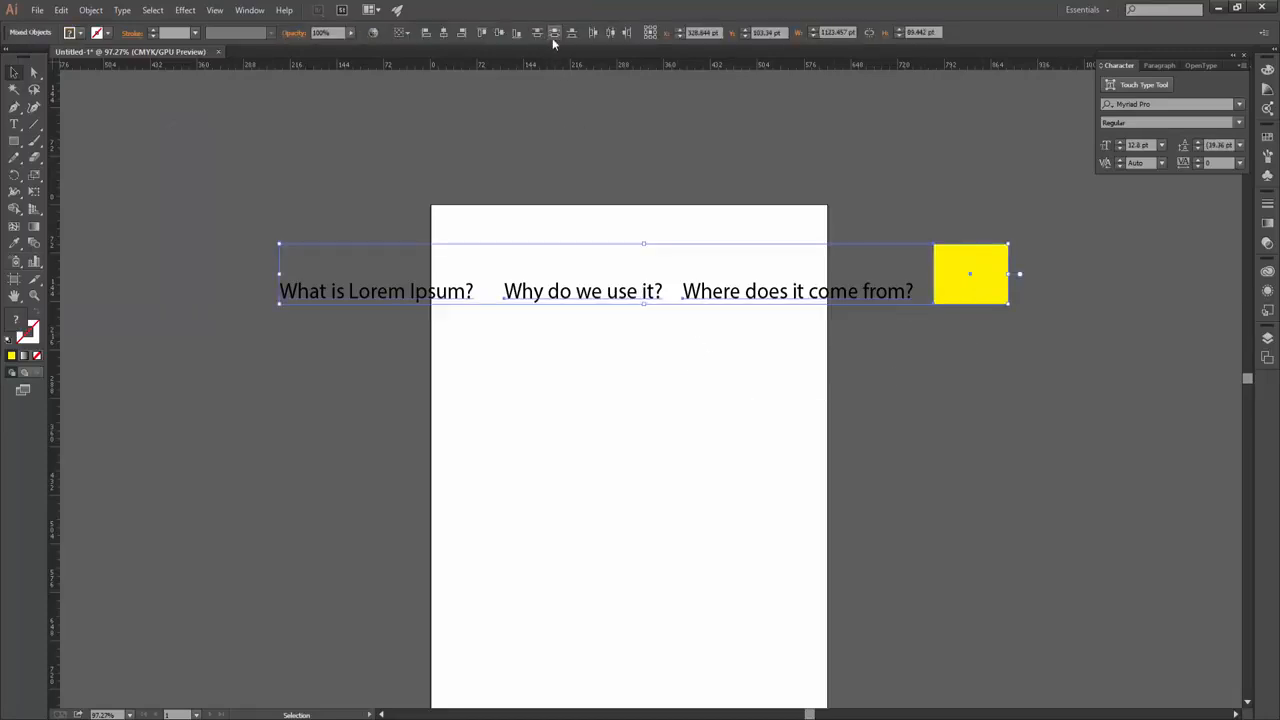
# Stack the three headings under one another with uneven gaps and align them by their horizontal centres
pyautogui.moveTo(582, 295); pyautogui.dragTo(391, 330)
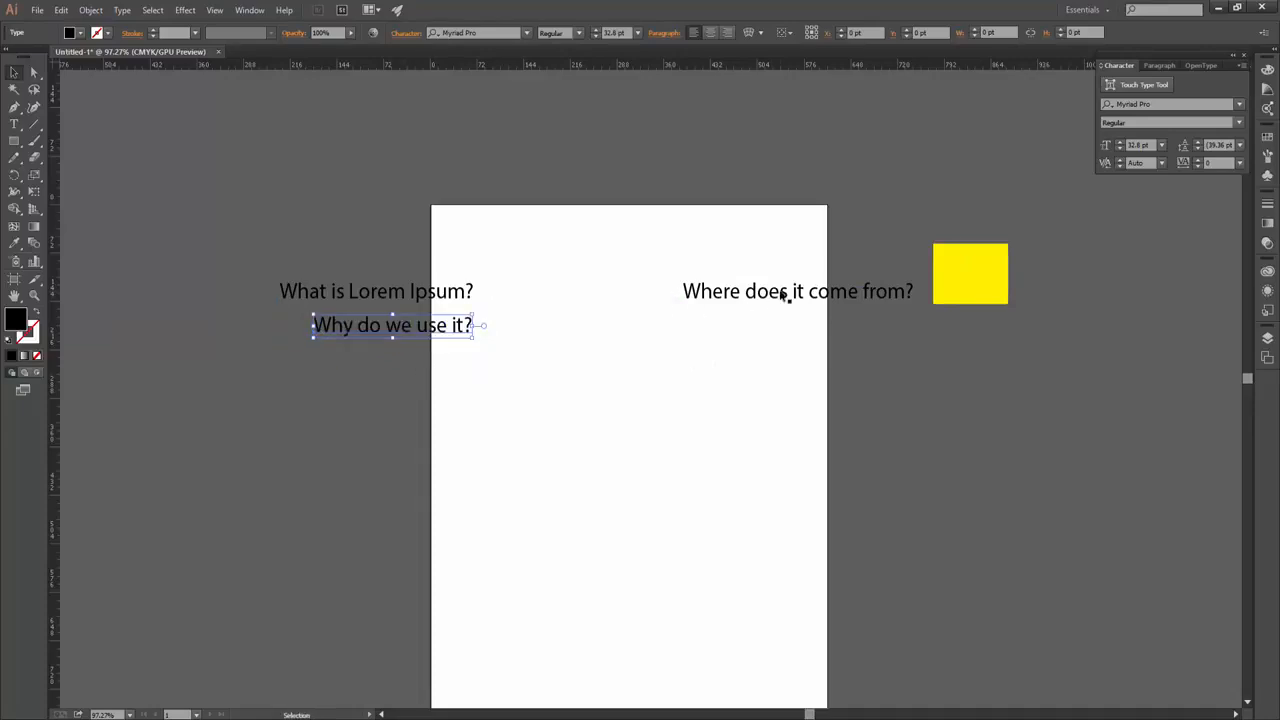
pyautogui.moveTo(775, 292); pyautogui.dragTo(321, 377)
pyautogui.moveTo(575, 455); pyautogui.dragTo(240, 226)
pyautogui.click(798, 36)
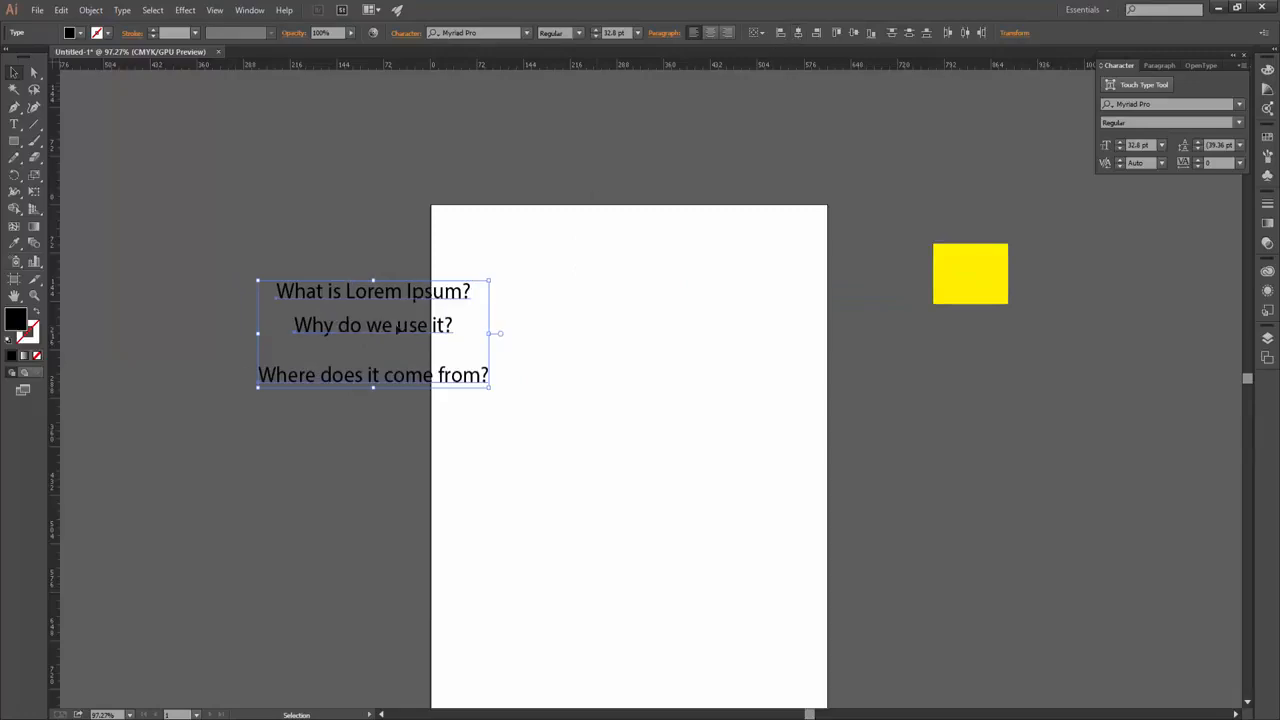
# Move the stacked headings onto the artboard and distribute them vertically by their top edges
pyautogui.moveTo(396, 326); pyautogui.dragTo(631, 306)
pyautogui.click(637, 417)
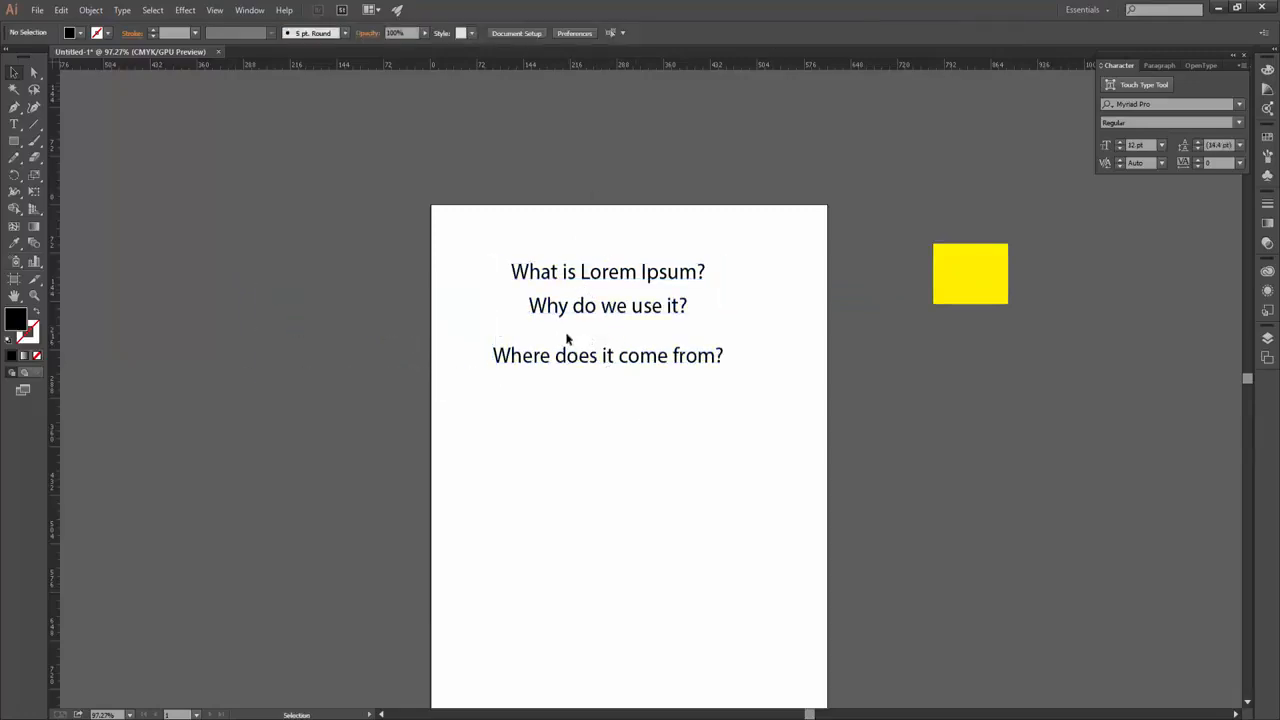
pyautogui.moveTo(668, 405); pyautogui.dragTo(582, 212)
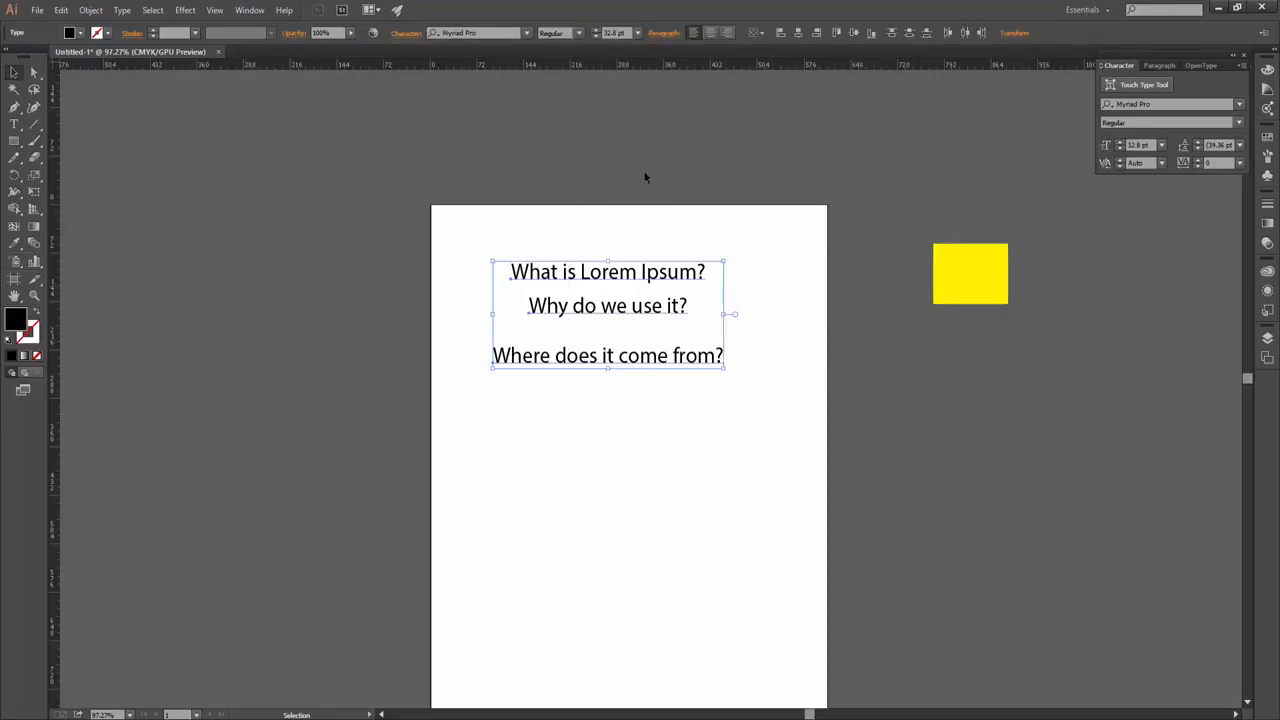
pyautogui.click(892, 33)
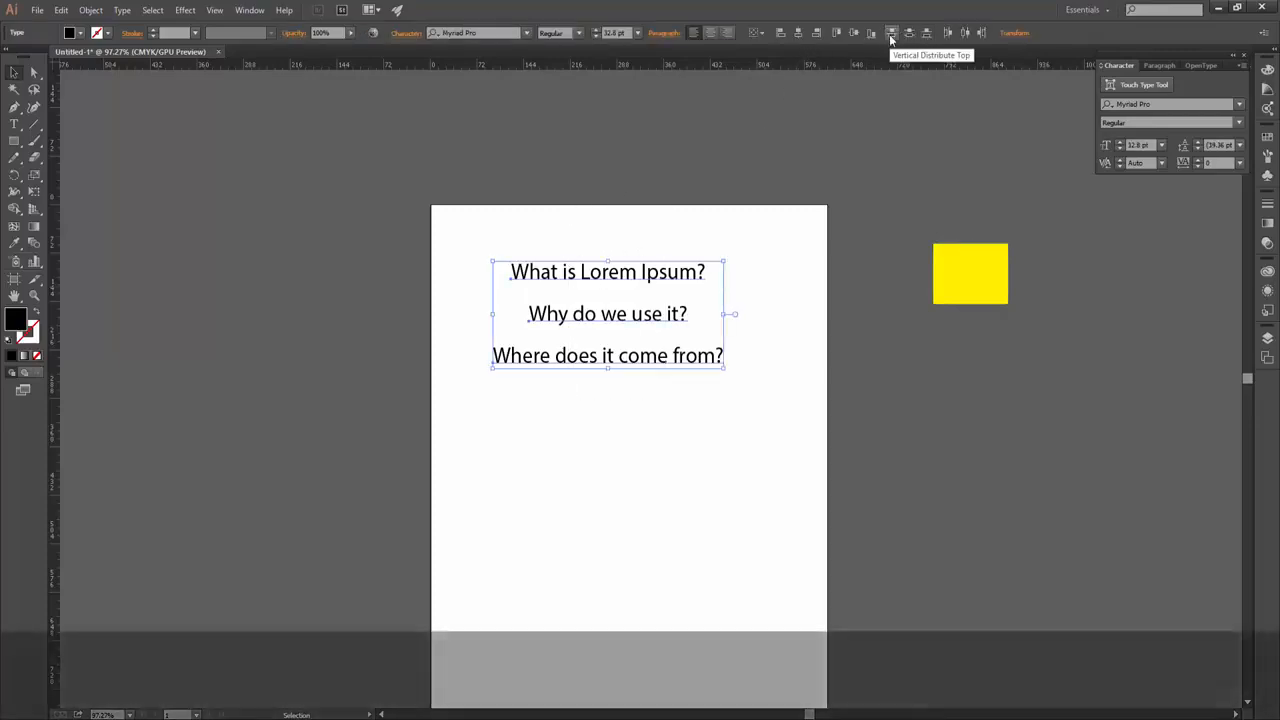
pyautogui.click(690, 428)
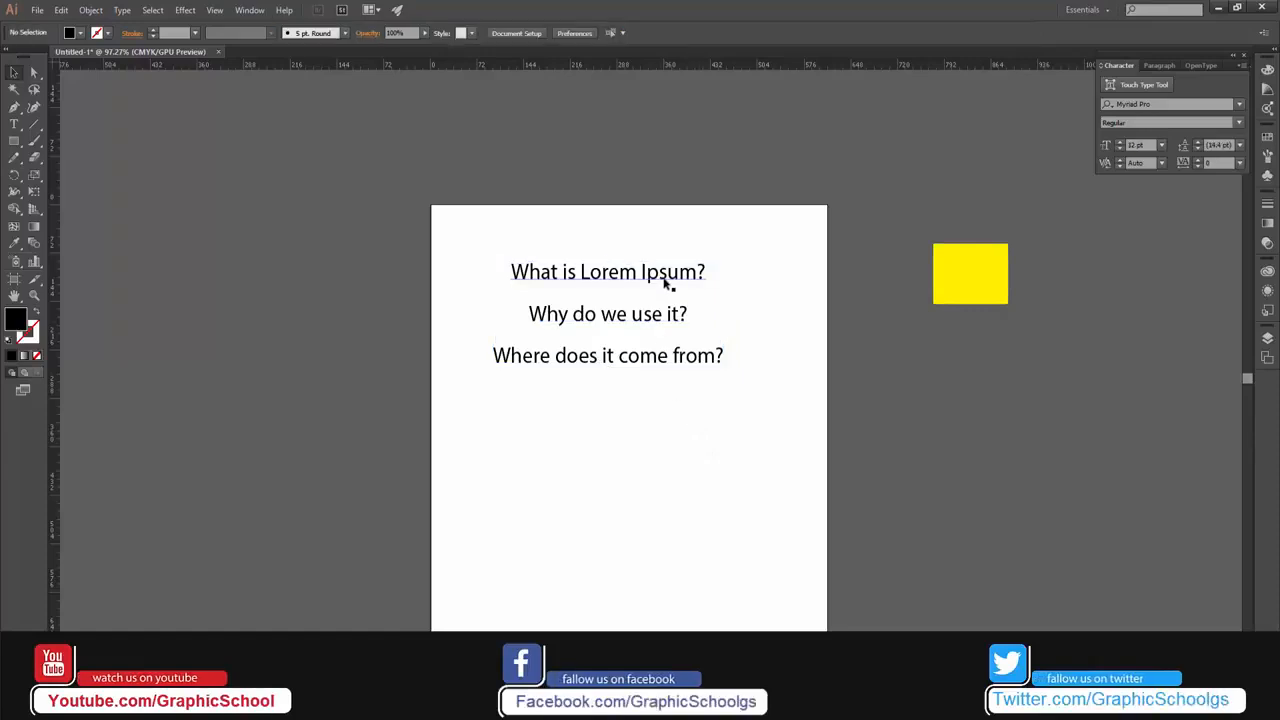
# Place a copy of the "Where does it come from?" heading below the stack, leaving a larger gap
pyautogui.click(657, 359)
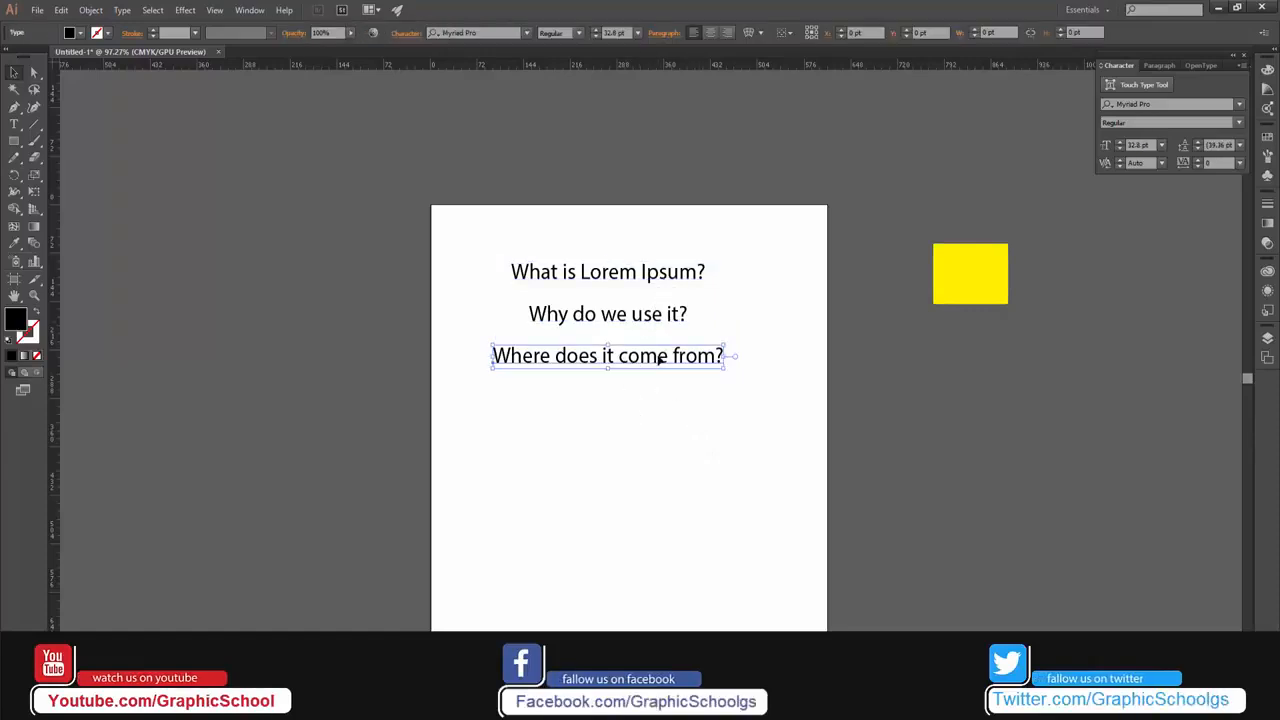
pyautogui.moveTo(648, 400); pyautogui.dragTo(634, 480)
pyautogui.keyDown('alt'); pyautogui.moveTo(646, 437); pyautogui.dragTo(628, 527); pyautogui.keyUp('alt')
pyautogui.click(662, 577)
pyautogui.moveTo(643, 597); pyautogui.dragTo(617, 514)
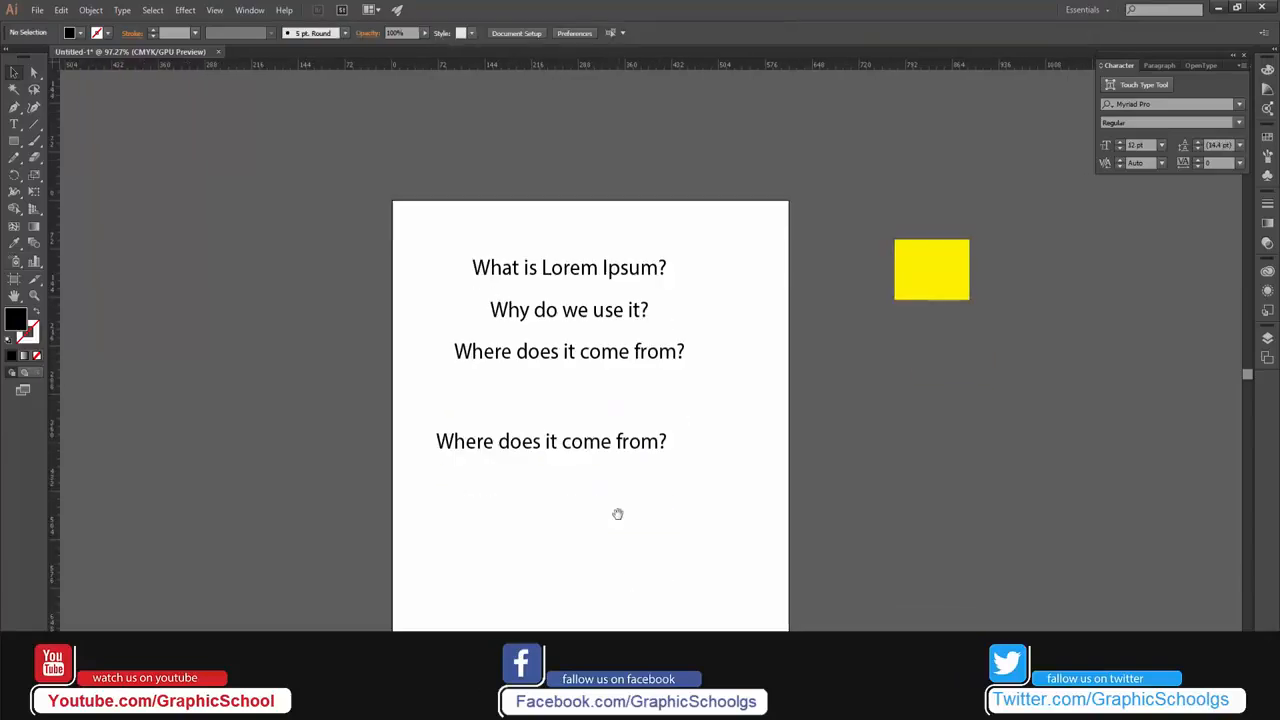
# Align the four stacked headings by their horizontal centres and distribute them vertically by their top edges
pyautogui.moveTo(706, 574); pyautogui.dragTo(506, 262)
pyautogui.click(799, 33)
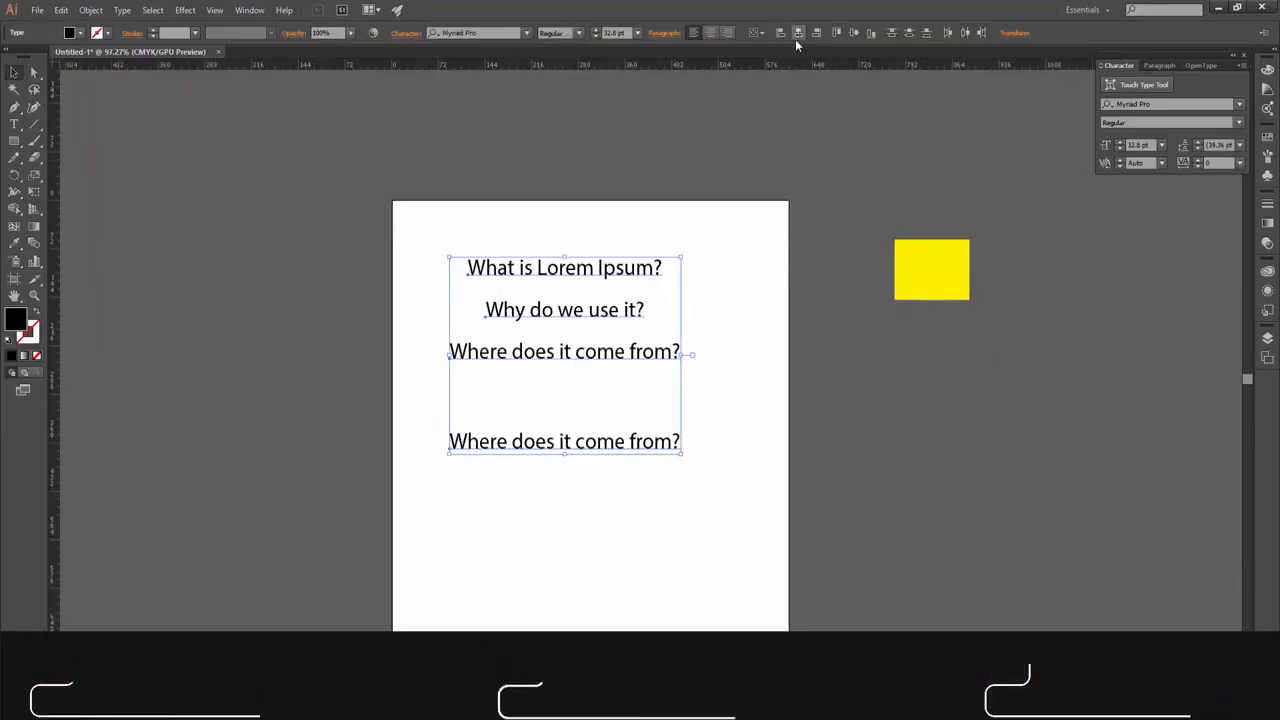
pyautogui.click(893, 34)
pyautogui.click(776, 510)
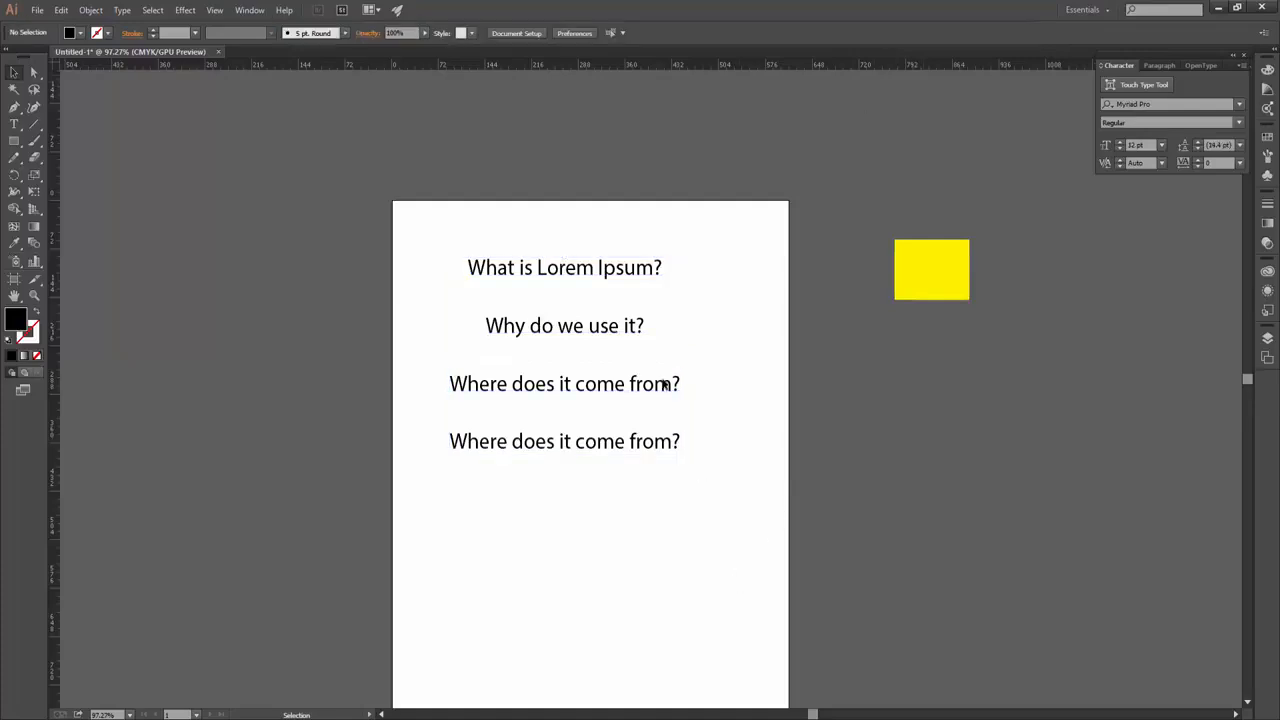
# Move "Why do we use it?" slightly up and redistribute the four headings vertically by their top edges
pyautogui.moveTo(603, 328); pyautogui.dragTo(602, 306)
pyautogui.moveTo(710, 240); pyautogui.dragTo(560, 455)
pyautogui.click(893, 34)
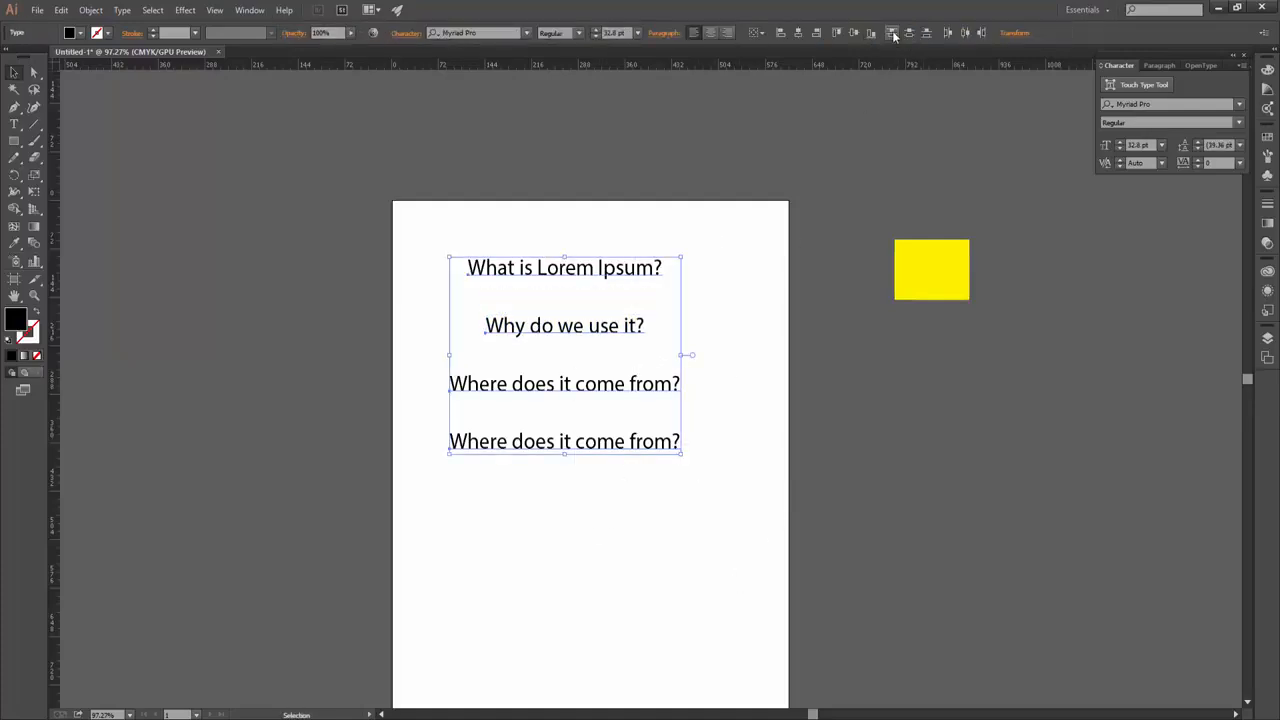
pyautogui.moveTo(748, 472); pyautogui.dragTo(585, 262)
pyautogui.moveTo(721, 571); pyautogui.dragTo(497, 230)
pyautogui.click(603, 494)
pyautogui.moveTo(625, 565); pyautogui.dragTo(580, 118)
pyautogui.click(660, 527)
pyautogui.moveTo(610, 576); pyautogui.dragTo(562, 163)
pyautogui.click(620, 478)
# Move the two "Where does it come from?" headings up unevenly and distribute all four headings vertically by their bottom edges
pyautogui.click(580, 450)
pyautogui.moveTo(580, 450); pyautogui.dragTo(606, 368)
pyautogui.click(598, 343)
pyautogui.hotkey('ctrl', 'alt', 'a')
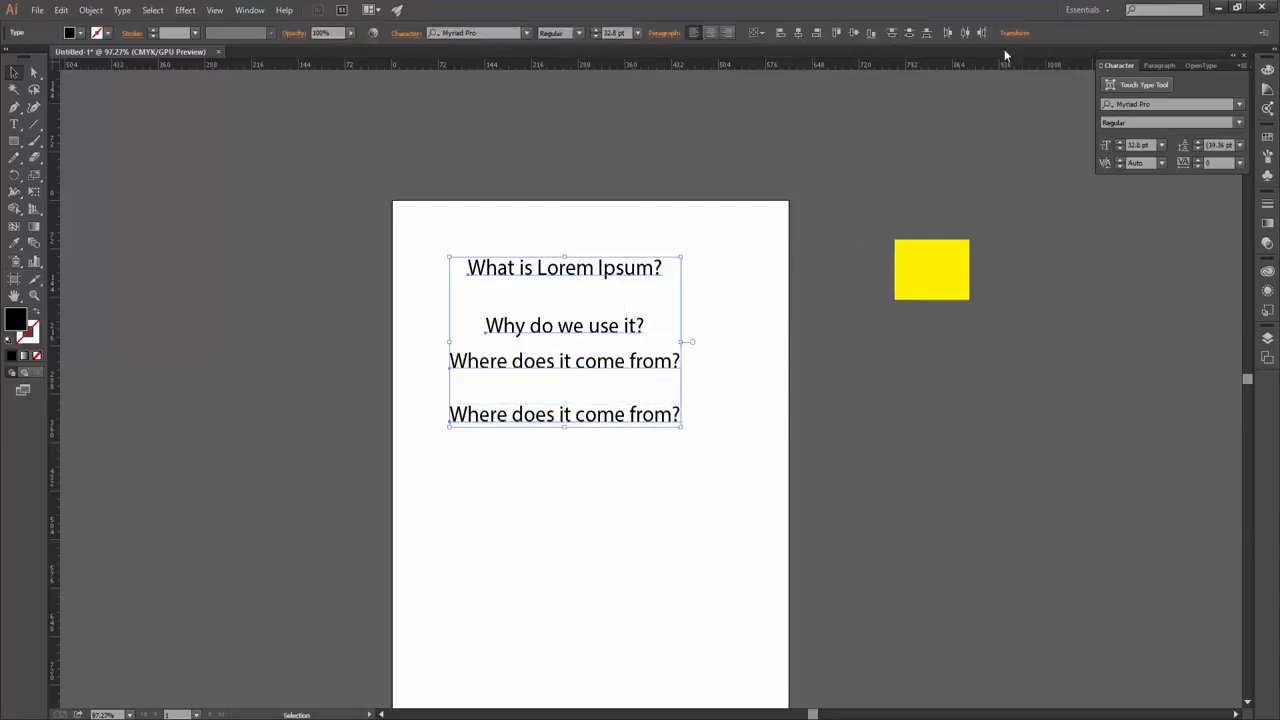
pyautogui.click(926, 33)
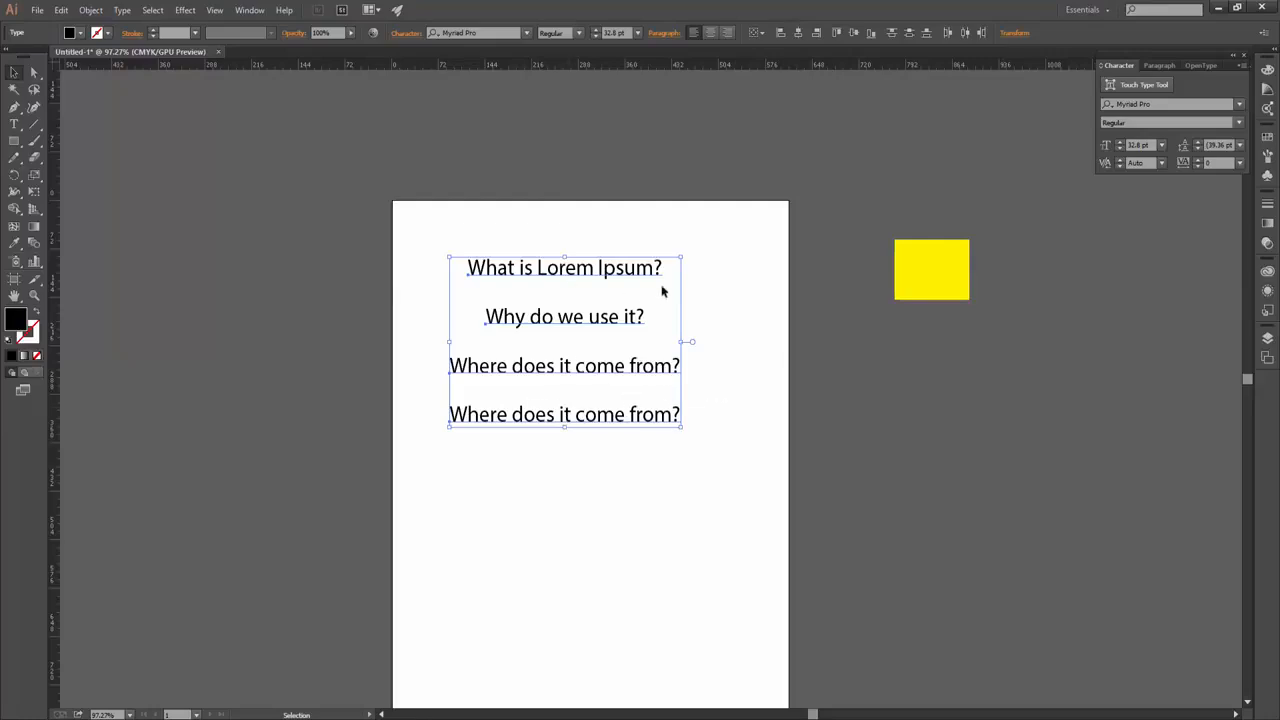
# Move the yellow rectangle down out of the way and lay out the four headings side by side in a row across the page
pyautogui.click(743, 300)
pyautogui.moveTo(900, 285); pyautogui.dragTo(896, 509)
pyautogui.moveTo(587, 324); pyautogui.dragTo(836, 276)
pyautogui.click(628, 392)
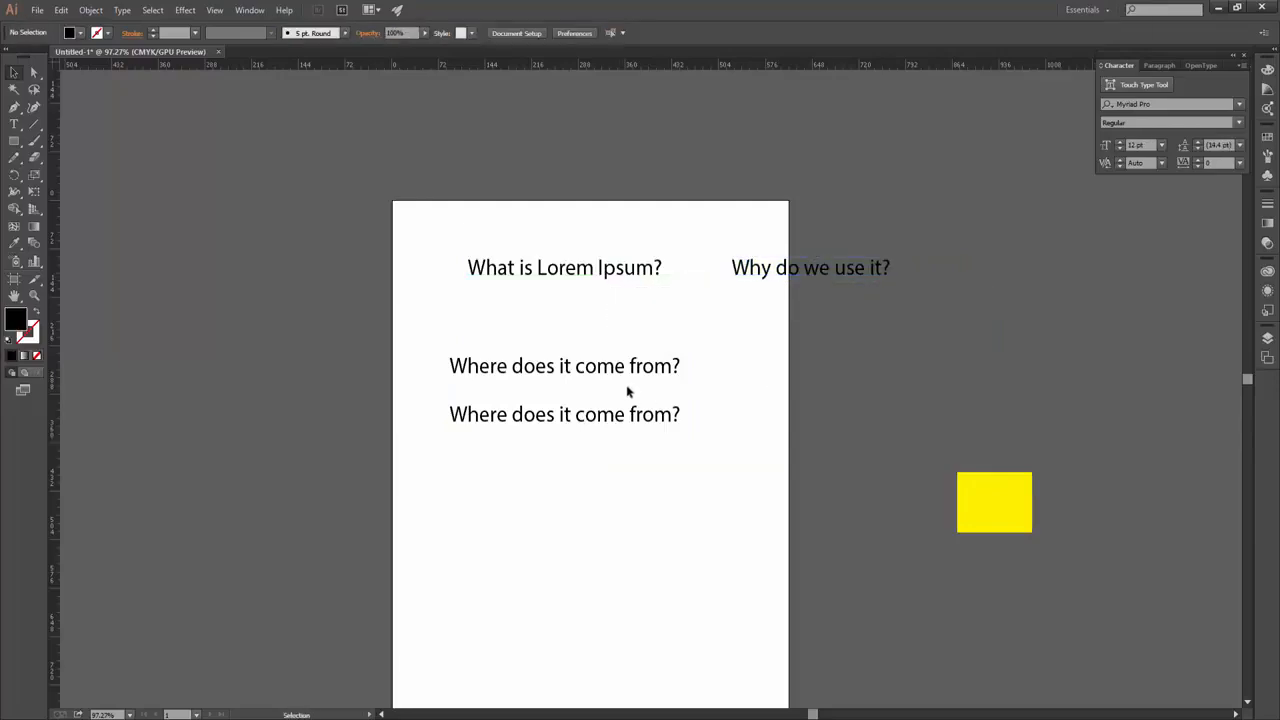
pyautogui.moveTo(628, 368); pyautogui.dragTo(1083, 269)
pyautogui.moveTo(563, 423); pyautogui.dragTo(553, 423)
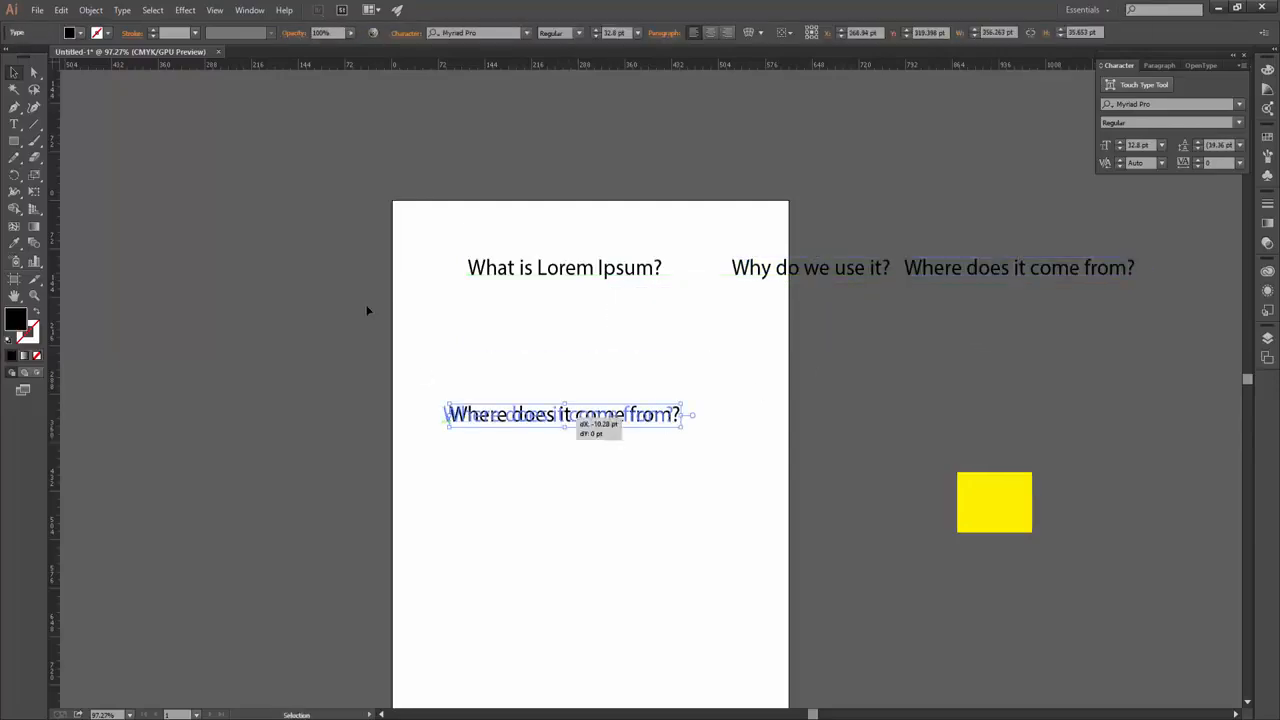
pyautogui.moveTo(367, 310); pyautogui.dragTo(334, 264)
pyautogui.moveTo(228, 208); pyautogui.dragTo(943, 332)
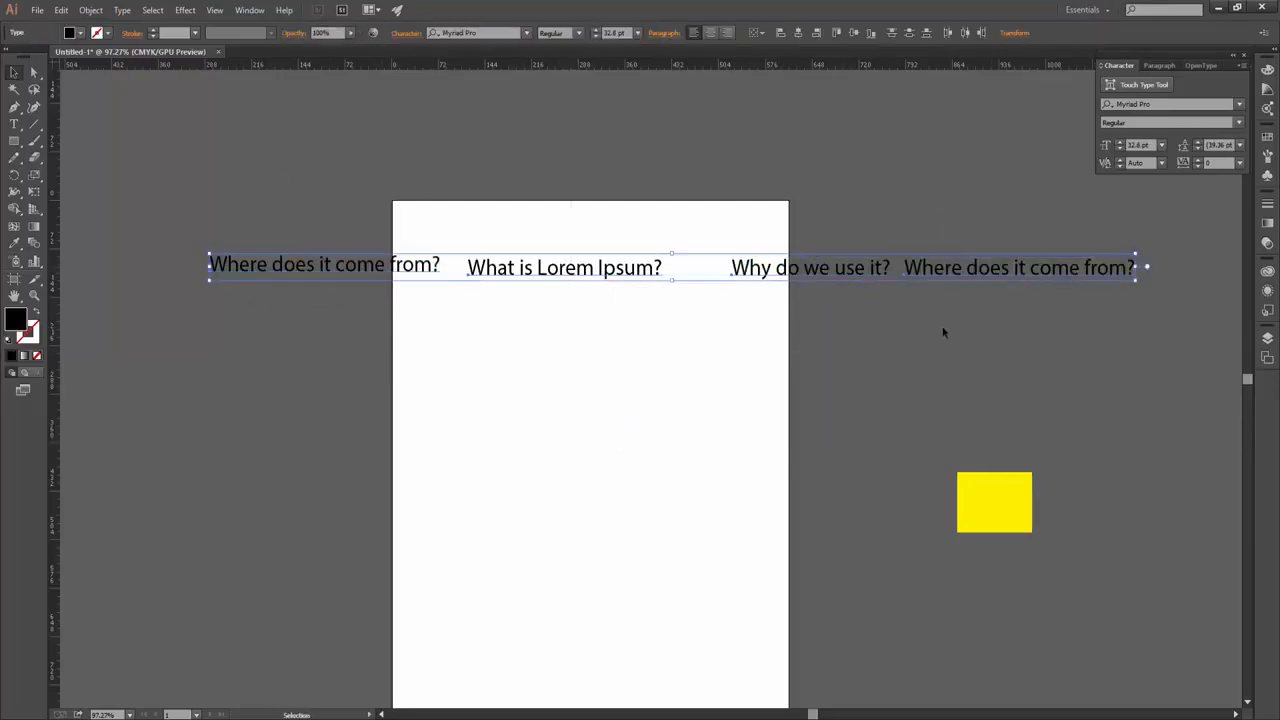
# Distribute the four headings horizontally by left edges and by centres, try right edges, and restore the centre distribution
pyautogui.click(949, 34)
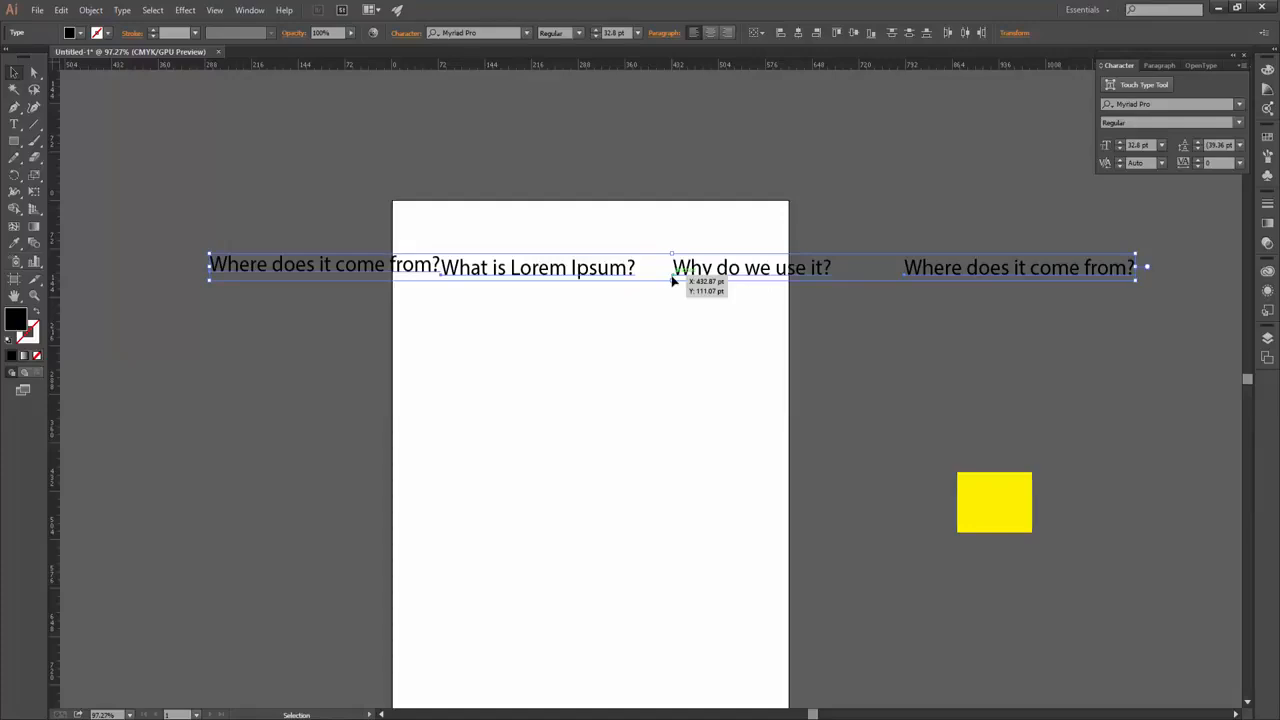
pyautogui.click(965, 33)
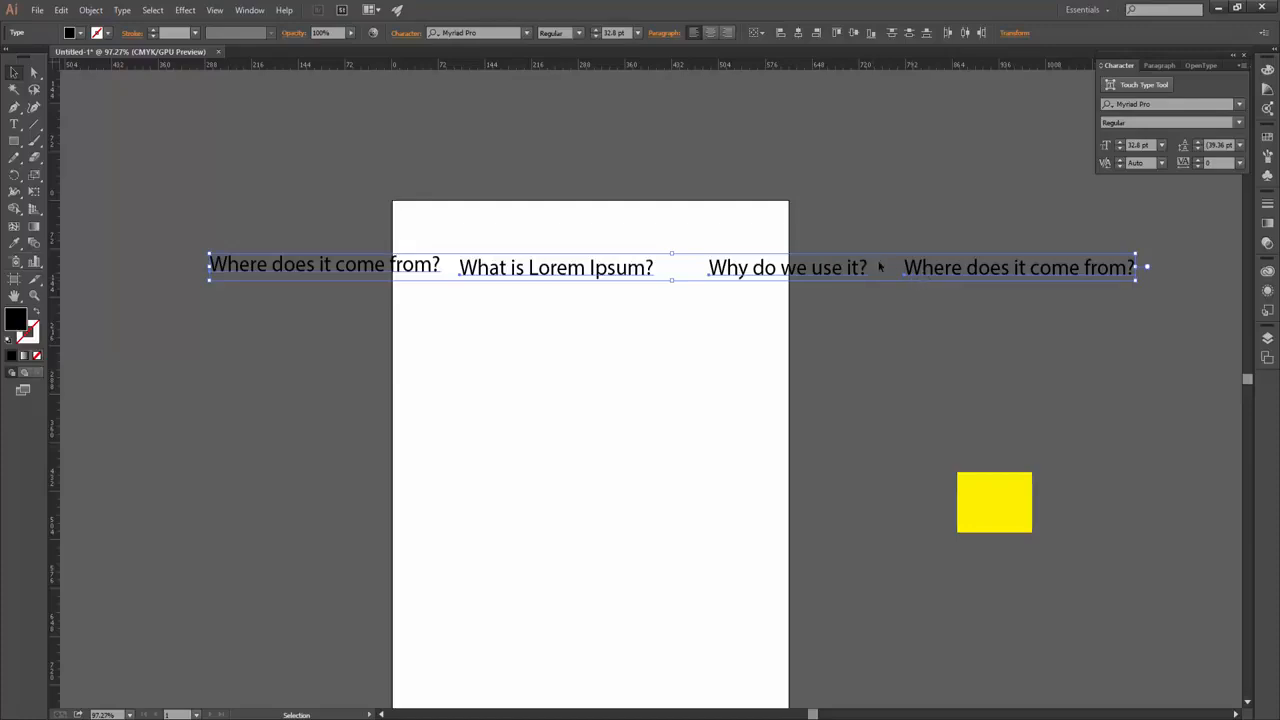
pyautogui.click(983, 33)
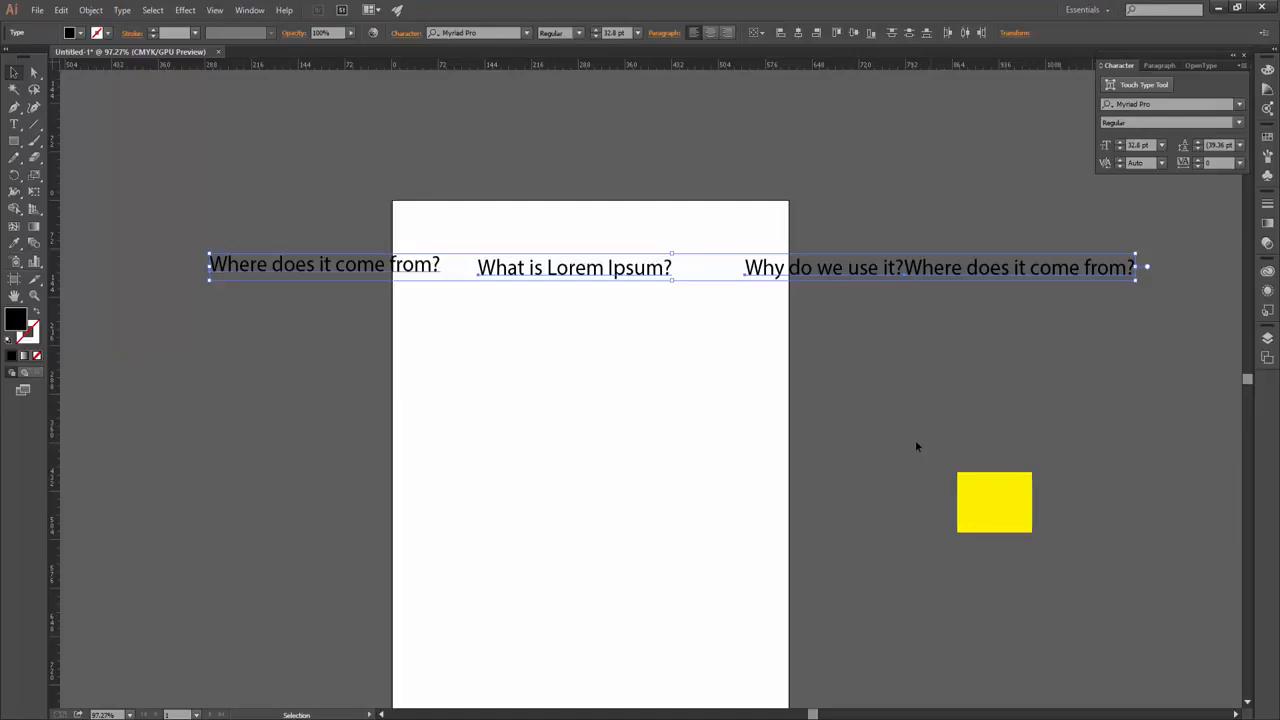
pyautogui.hotkey('ctrl', 'z')
pyautogui.click(1139, 379)
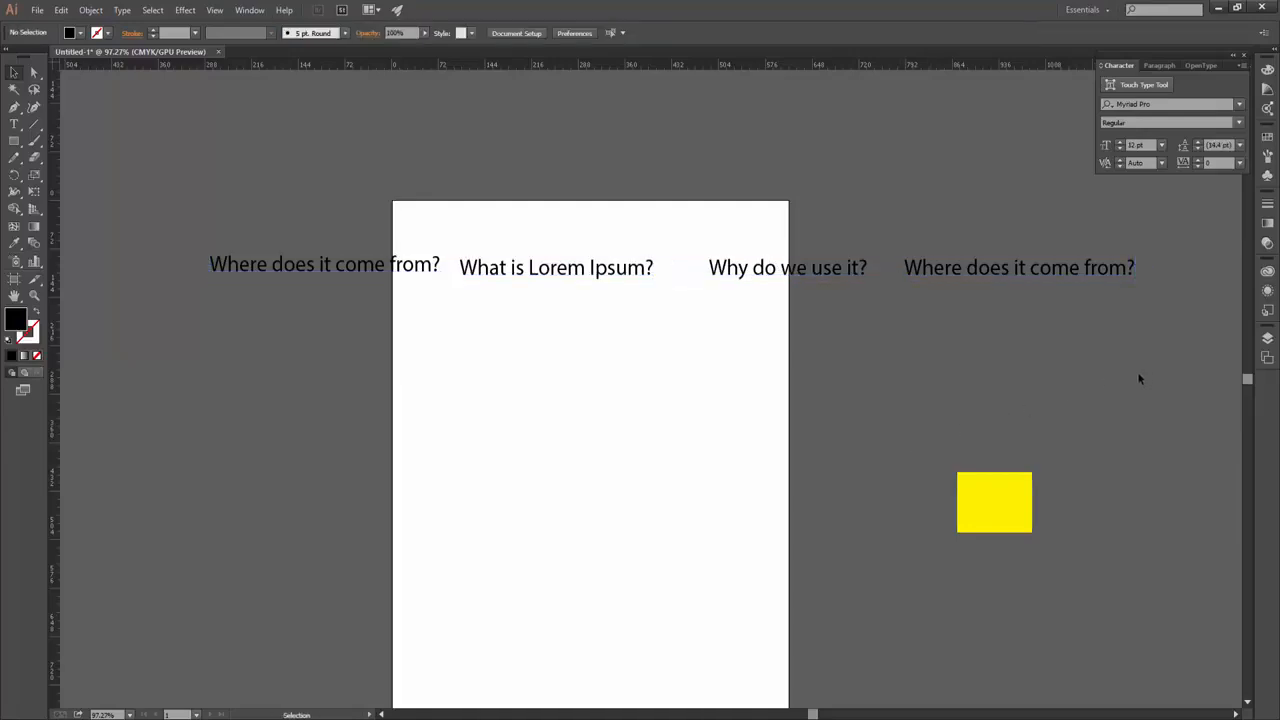
# Move the yellow rectangle onto the page's edge and delete the four headings
pyautogui.moveTo(983, 510); pyautogui.dragTo(751, 425)
pyautogui.moveTo(1191, 344); pyautogui.dragTo(62, 160)
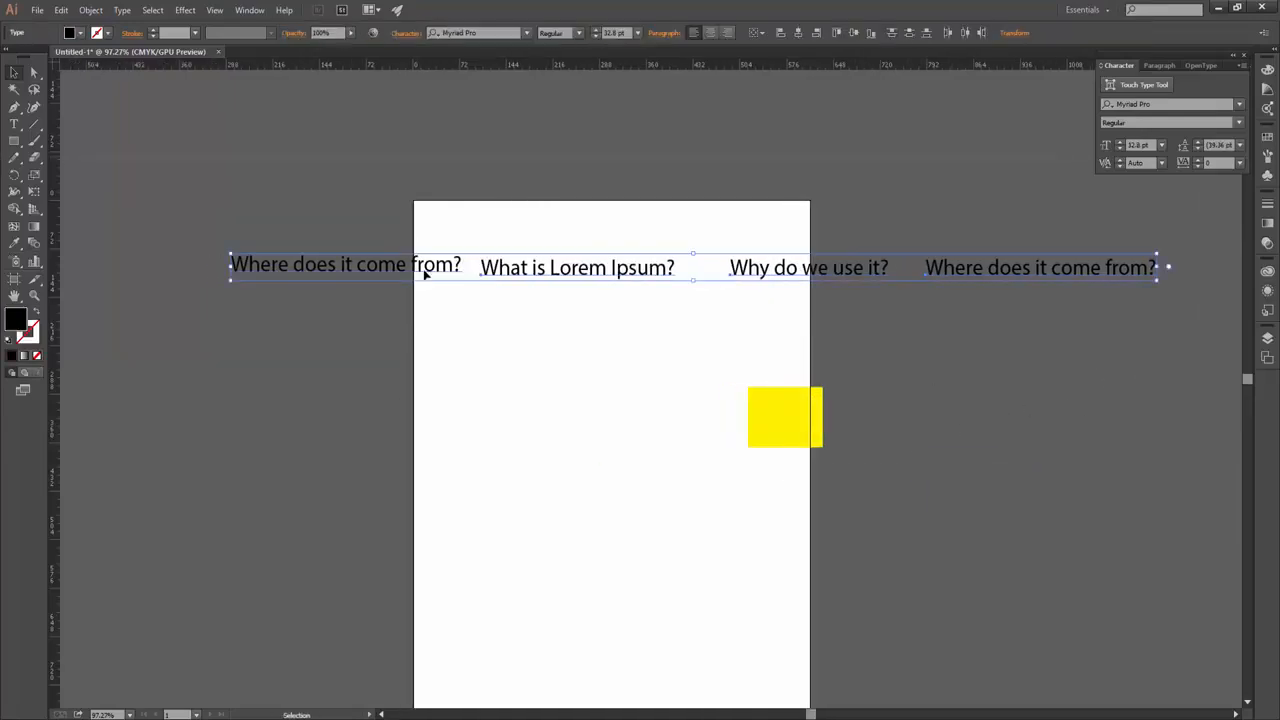
pyautogui.press('Delete')
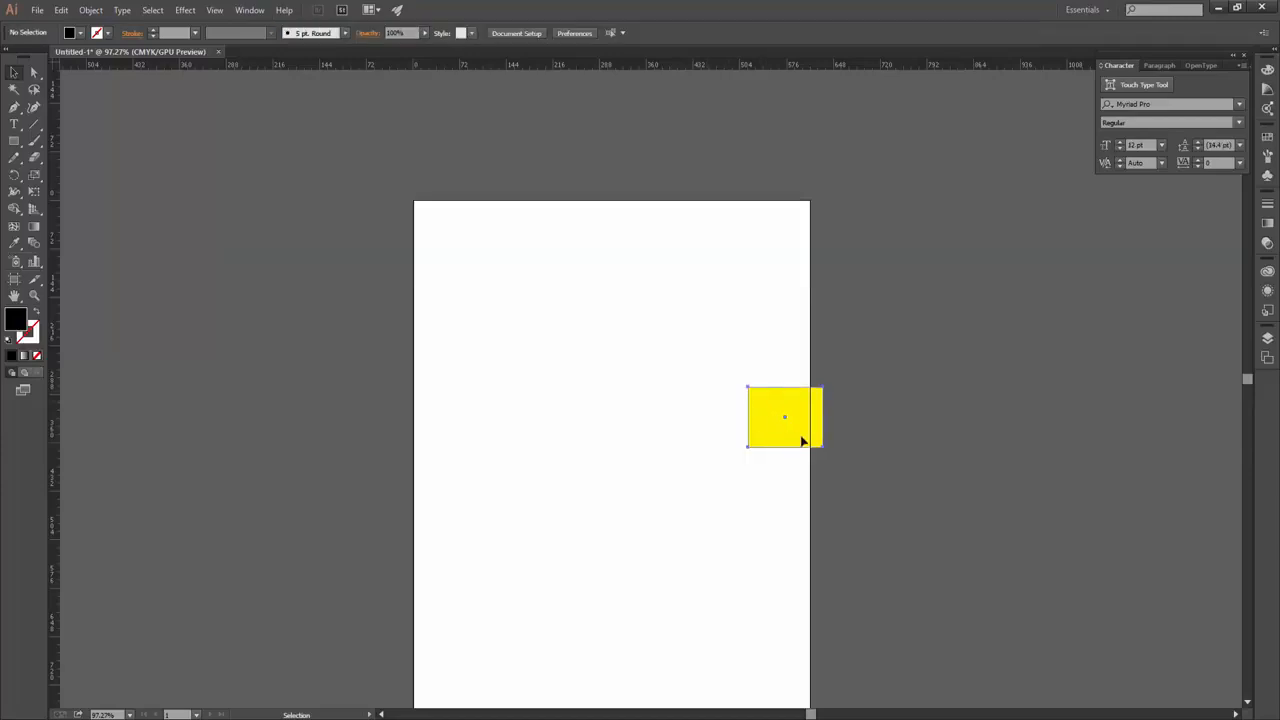
# Turn the yellow rectangle into a smaller green one near the page's upper left corner and place a blue copy beside it
pyautogui.moveTo(803, 437); pyautogui.dragTo(458, 274)
pyautogui.click(80, 33)
pyautogui.click(60, 66)
pyautogui.click(547, 387)
pyautogui.moveTo(458, 274); pyautogui.dragTo(548, 274)
pyautogui.click(84, 56)
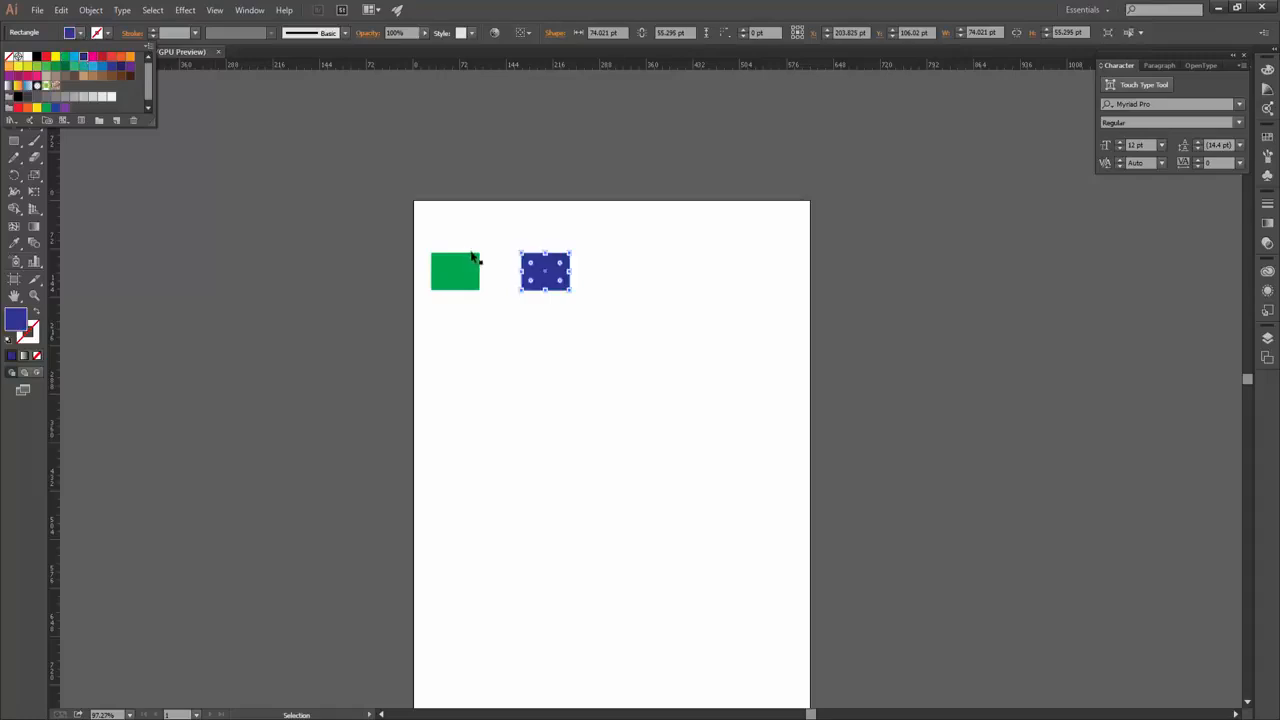
# Reduce the blue rectangle's height and place a magenta copy further along the row
pyautogui.click(545, 290)
pyautogui.click(556, 290)
pyautogui.moveTo(545, 290); pyautogui.dragTo(686, 266)
pyautogui.click(70, 33)
pyautogui.click(92, 56)
# Place a thin magenta bar between the blue and magenta rectangles and recolour the last rectangle in the row red
pyautogui.click(637, 267)
pyautogui.click(616, 267)
pyautogui.moveTo(611, 281)
pyautogui.mouseDown()
pyautogui.moveTo(611, 302)
pyautogui.moveTo(612, 264)
pyautogui.mouseUp()
pyautogui.click(680, 276)
pyautogui.click(616, 288)
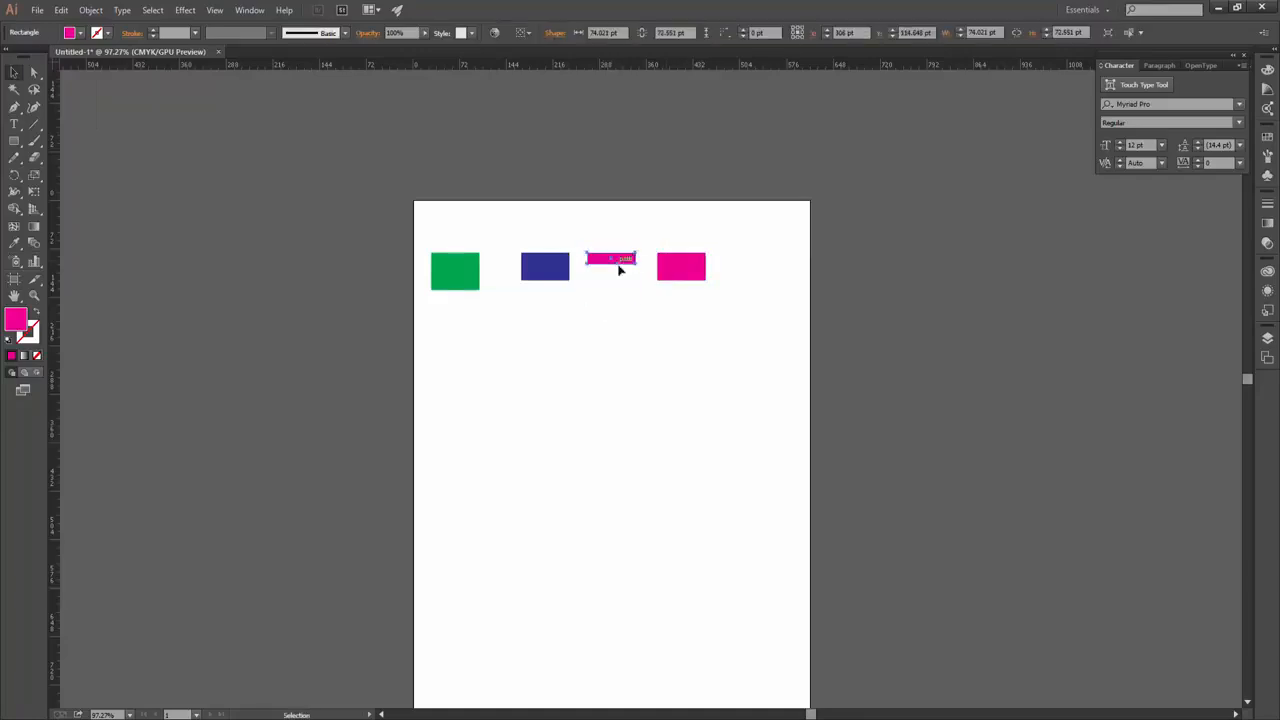
pyautogui.click(681, 266)
pyautogui.click(70, 33)
pyautogui.click(45, 56)
# Try to align the row of four rectangles by their left edges, and undo it
pyautogui.moveTo(746, 364); pyautogui.dragTo(357, 208)
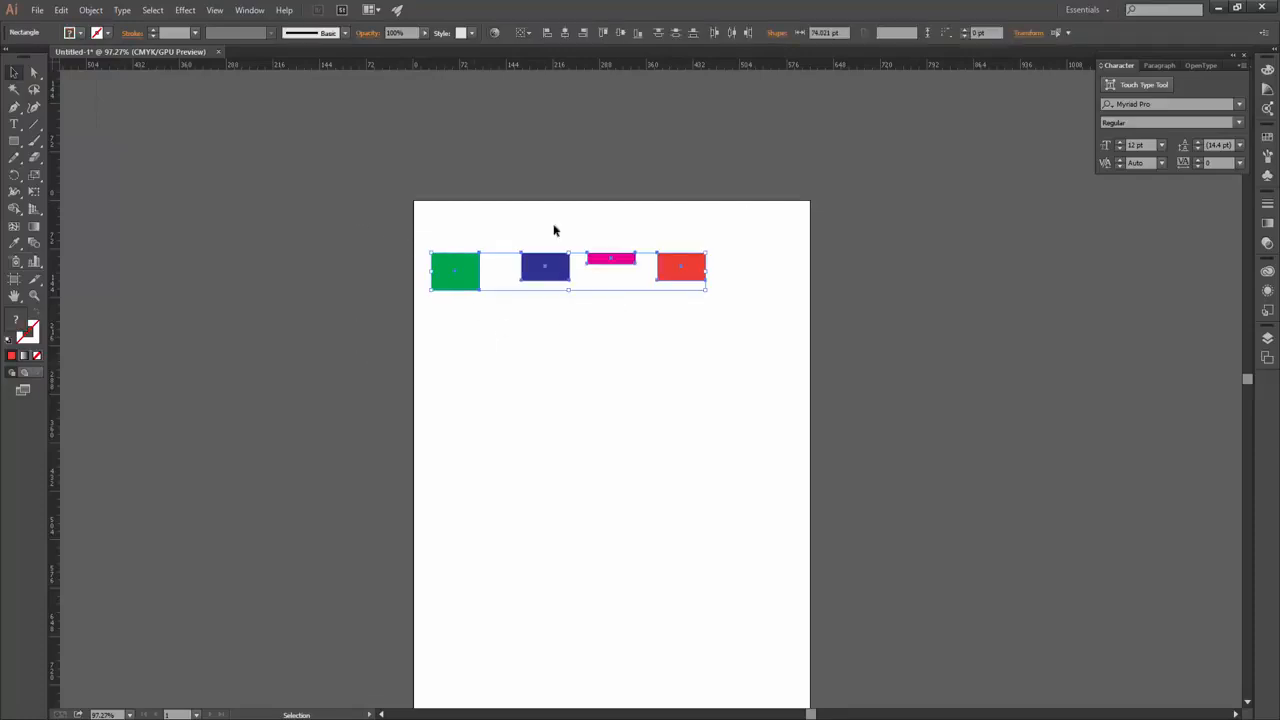
pyautogui.click(547, 33)
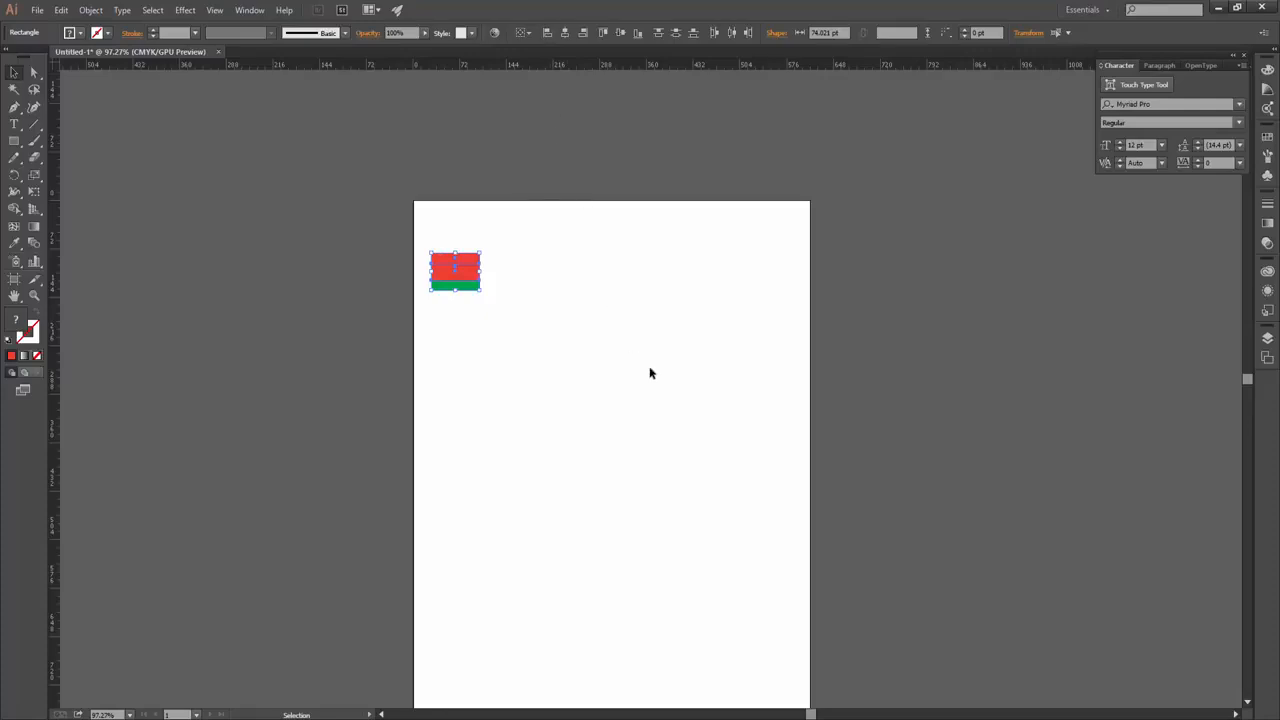
pyautogui.hotkey('ctrl', 'z')
pyautogui.click(579, 320)
# Stack the green, magenta and red rectangles below the blue one and align all four by their left edges
pyautogui.moveTo(453, 262); pyautogui.dragTo(540, 334)
pyautogui.moveTo(611, 259); pyautogui.dragTo(545, 399)
pyautogui.moveTo(681, 266); pyautogui.dragTo(551, 443)
pyautogui.moveTo(686, 534); pyautogui.dragTo(522, 175)
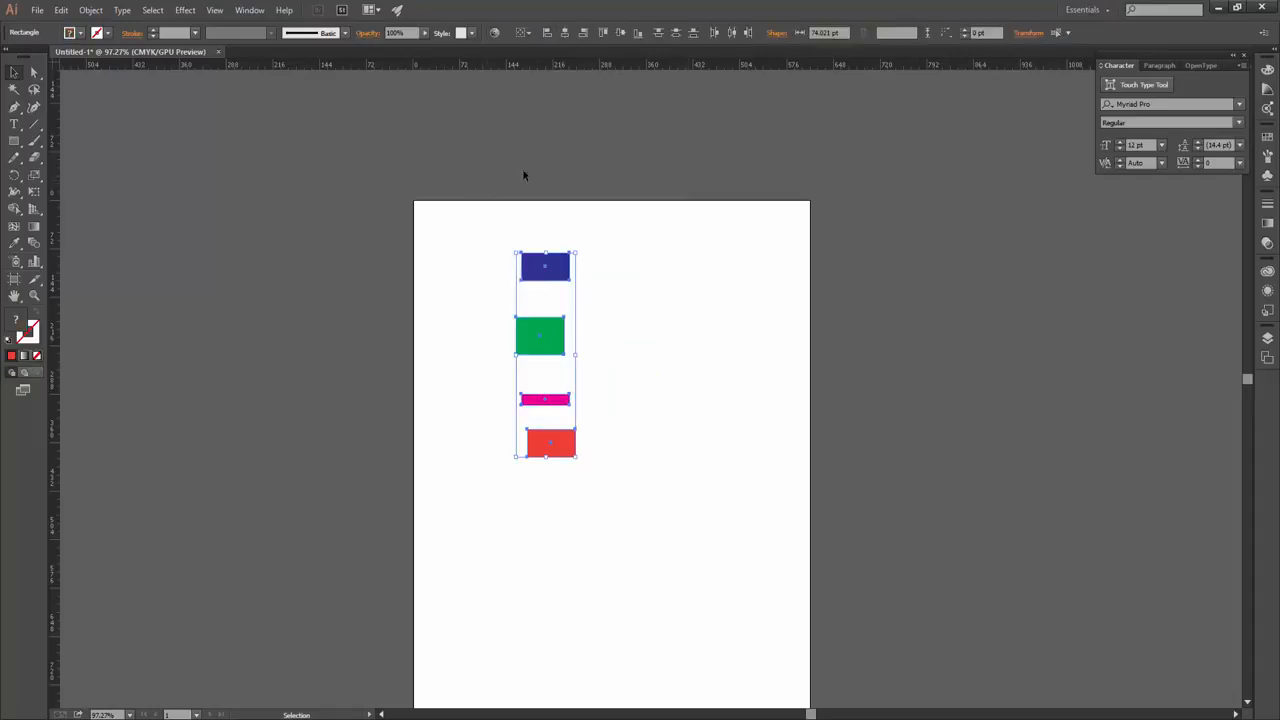
pyautogui.click(545, 33)
# Widen the green rectangle to about twice its width and align the four stacked rectangles by their right edges
pyautogui.click(552, 338)
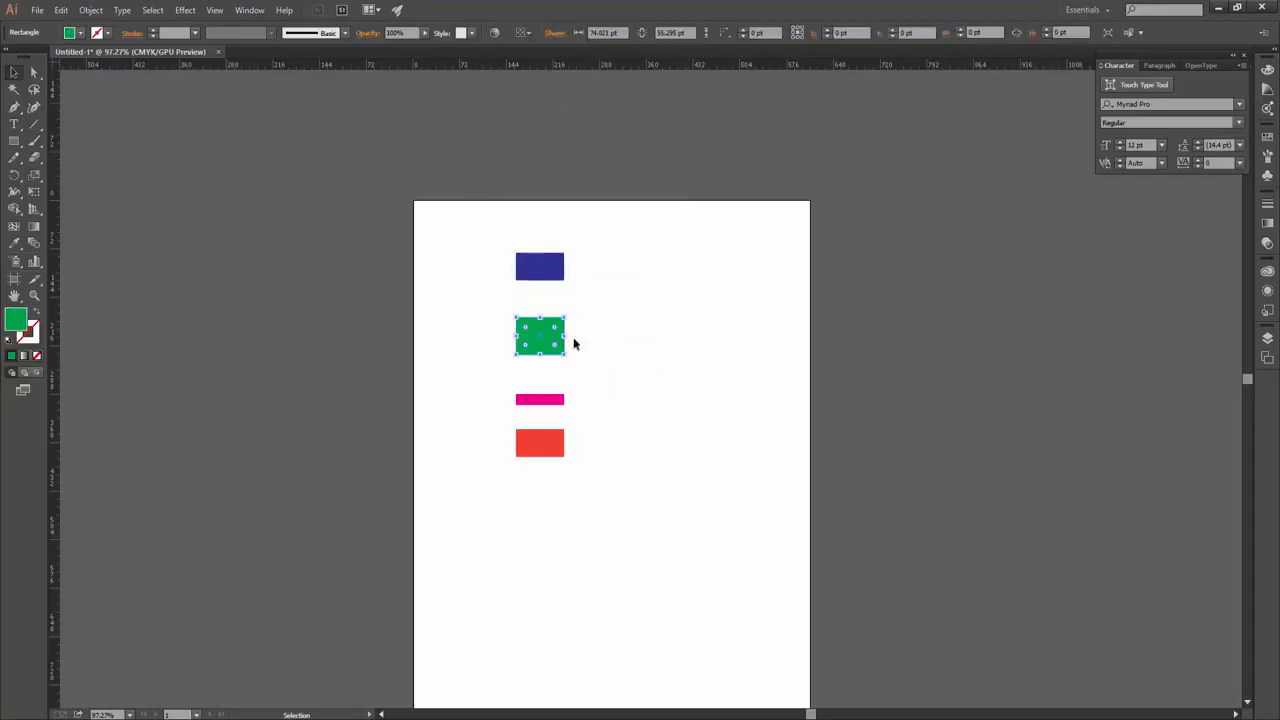
pyautogui.moveTo(565, 337); pyautogui.dragTo(620, 347)
pyautogui.moveTo(633, 573); pyautogui.dragTo(534, 235)
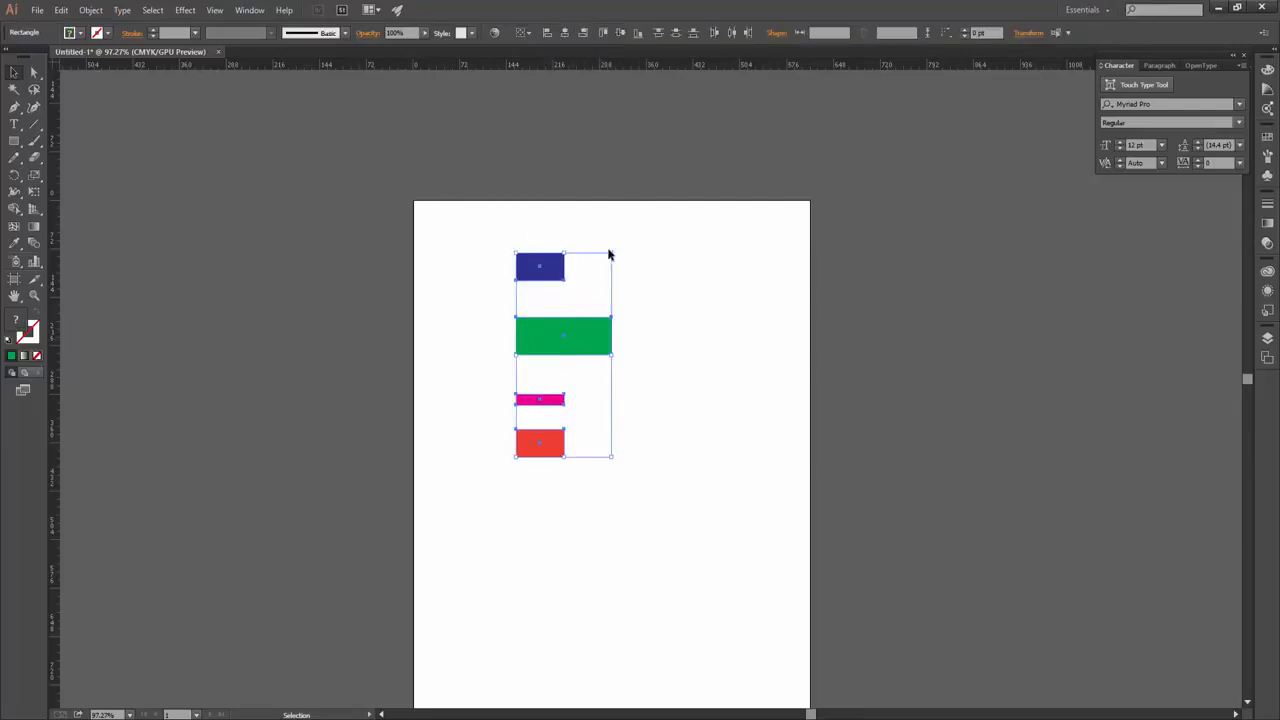
pyautogui.click(583, 33)
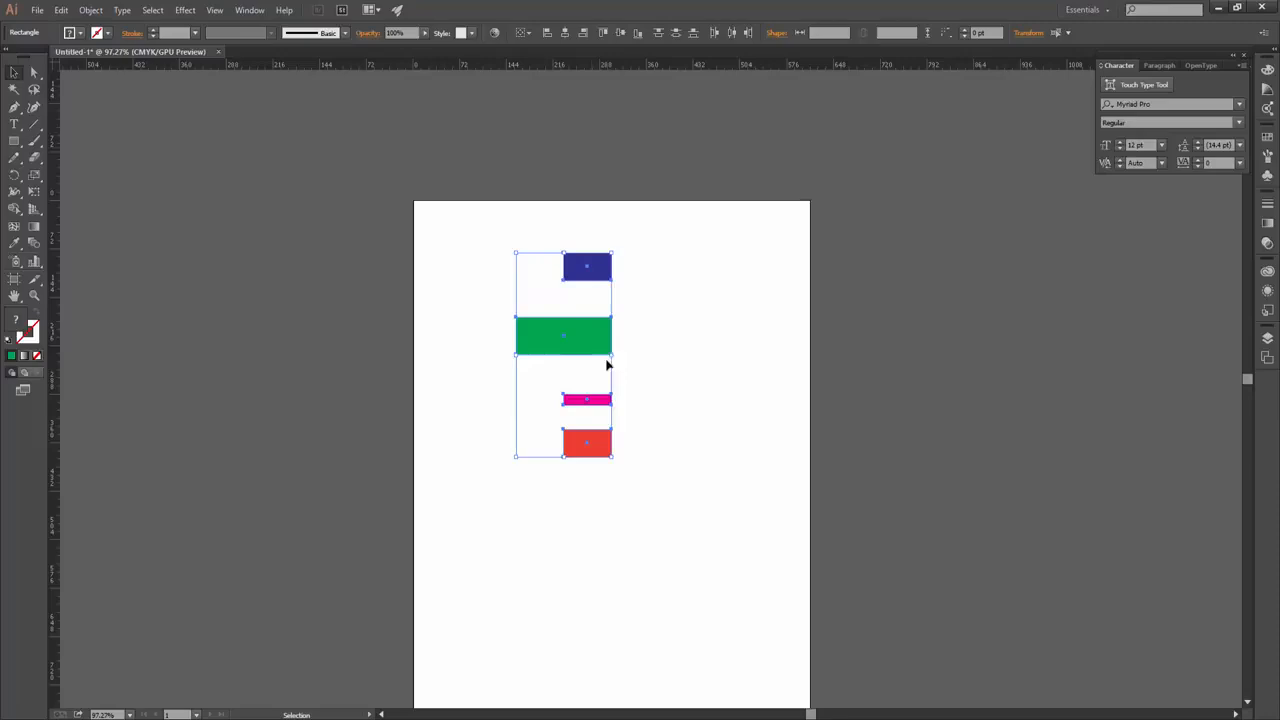
# Align the four stacked rectangles by their horizontal centres, and finally by their left edges
pyautogui.click(564, 33)
pyautogui.click(547, 33)
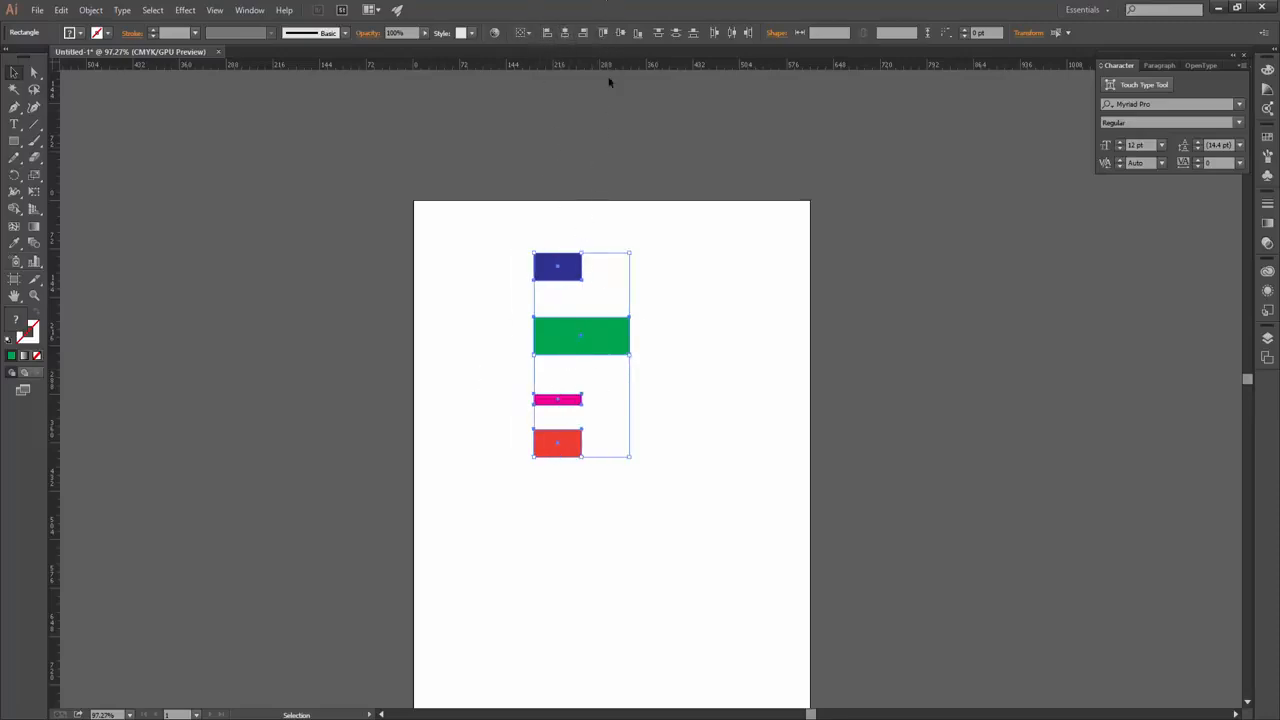
pyautogui.click(630, 388)
pyautogui.click(604, 330)
pyautogui.moveTo(687, 225); pyautogui.dragTo(485, 490)
pyautogui.click(652, 345)
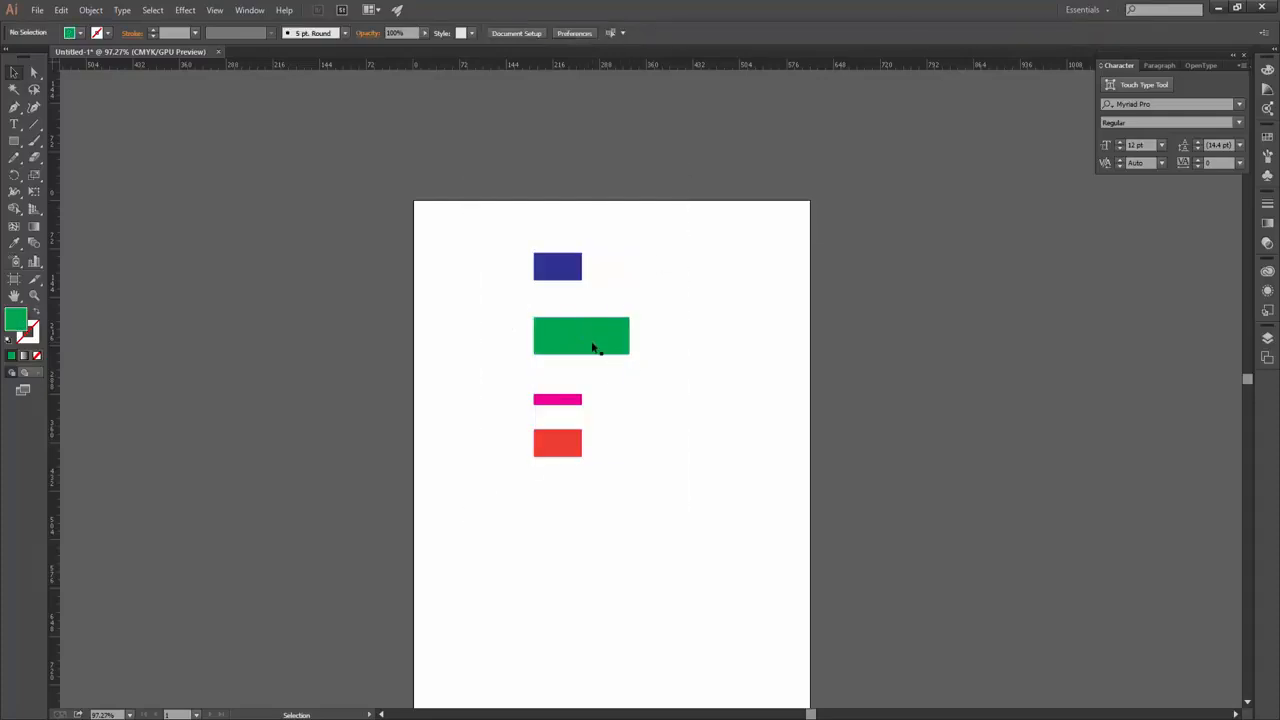
# Rearrange the rectangles into a loose row in the order magenta, blue, green and red
pyautogui.moveTo(593, 347)
pyautogui.mouseDown()
pyautogui.moveTo(641, 330)
pyautogui.moveTo(585, 352)
pyautogui.mouseUp()
pyautogui.click(652, 220)
pyautogui.moveTo(671, 277); pyautogui.dragTo(648, 251)
pyautogui.click(651, 399)
pyautogui.click(561, 397)
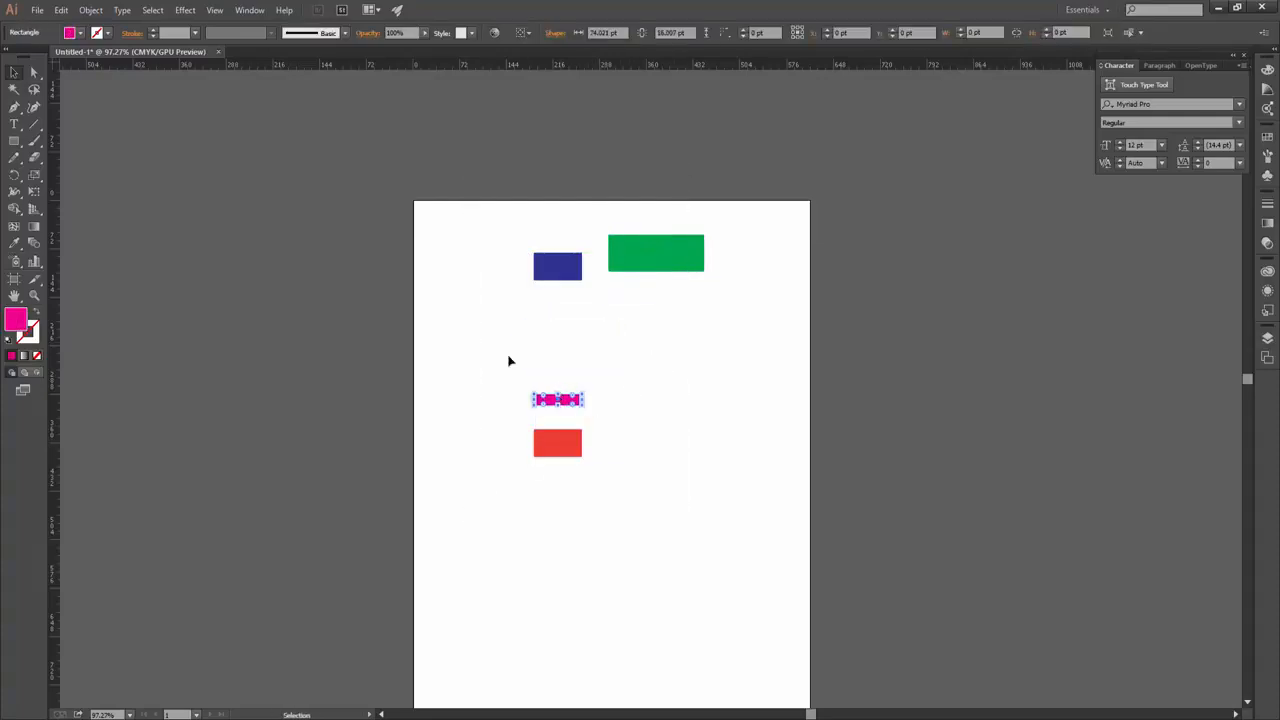
pyautogui.moveTo(508, 361); pyautogui.dragTo(464, 280)
pyautogui.click(626, 396)
pyautogui.moveTo(556, 440); pyautogui.dragTo(747, 263)
# Align the row of four rectangles by their top edges and inspect them up close
pyautogui.moveTo(808, 386); pyautogui.dragTo(426, 202)
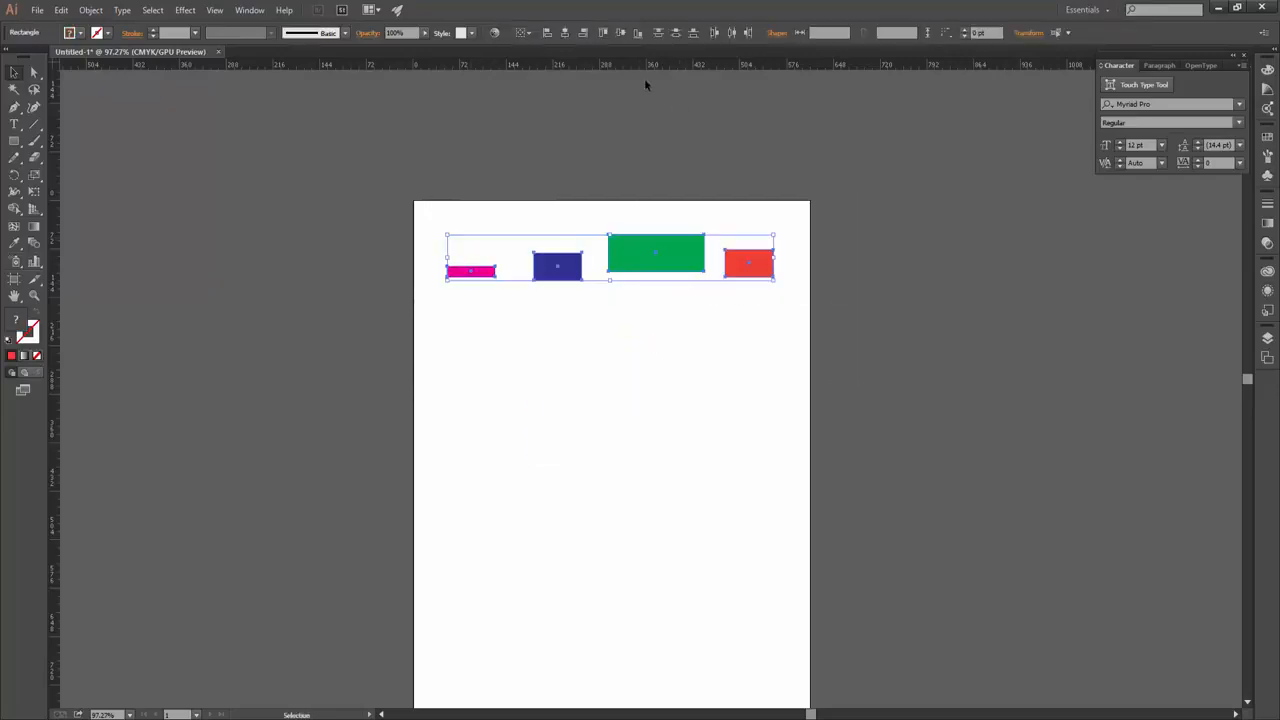
pyautogui.click(604, 34)
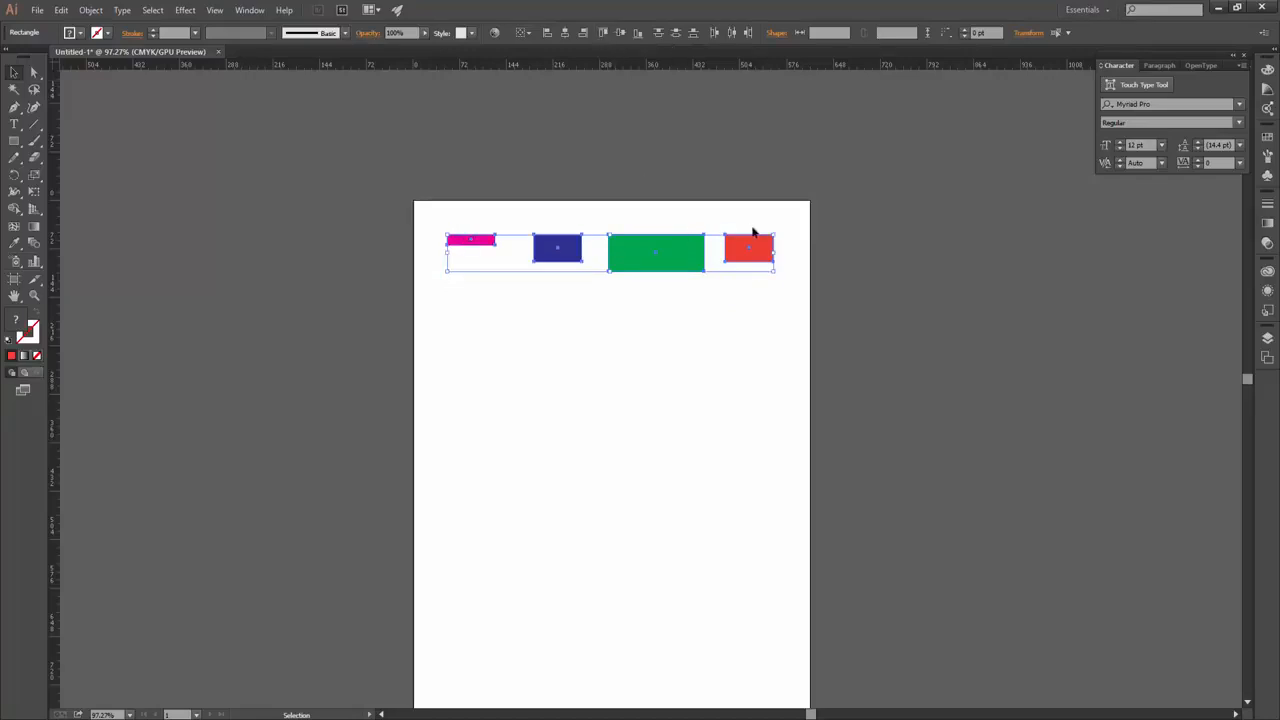
pyautogui.click(806, 406)
pyautogui.press('z')
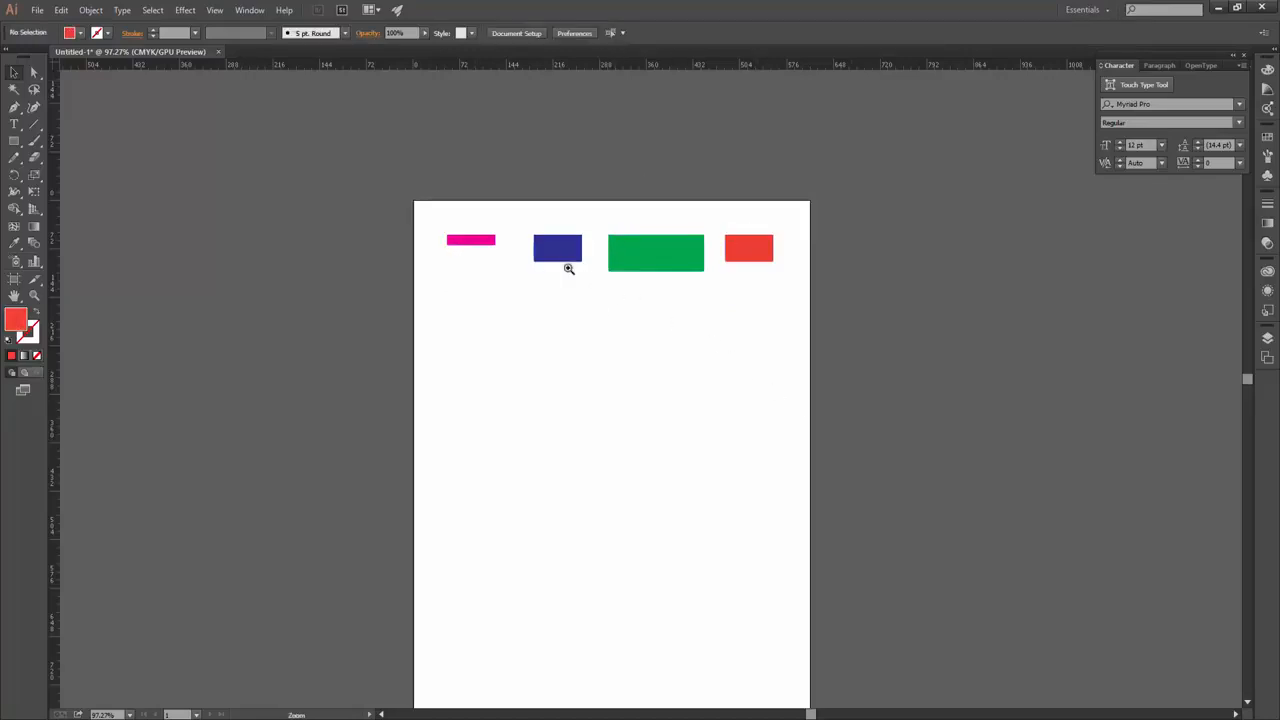
pyautogui.moveTo(565, 265); pyautogui.dragTo(716, 294)
pyautogui.moveTo(871, 329); pyautogui.dragTo(814, 403)
# Align the row of rectangles by their vertical centres, and finally by their bottom edges
pyautogui.moveTo(1023, 456); pyautogui.dragTo(238, 256)
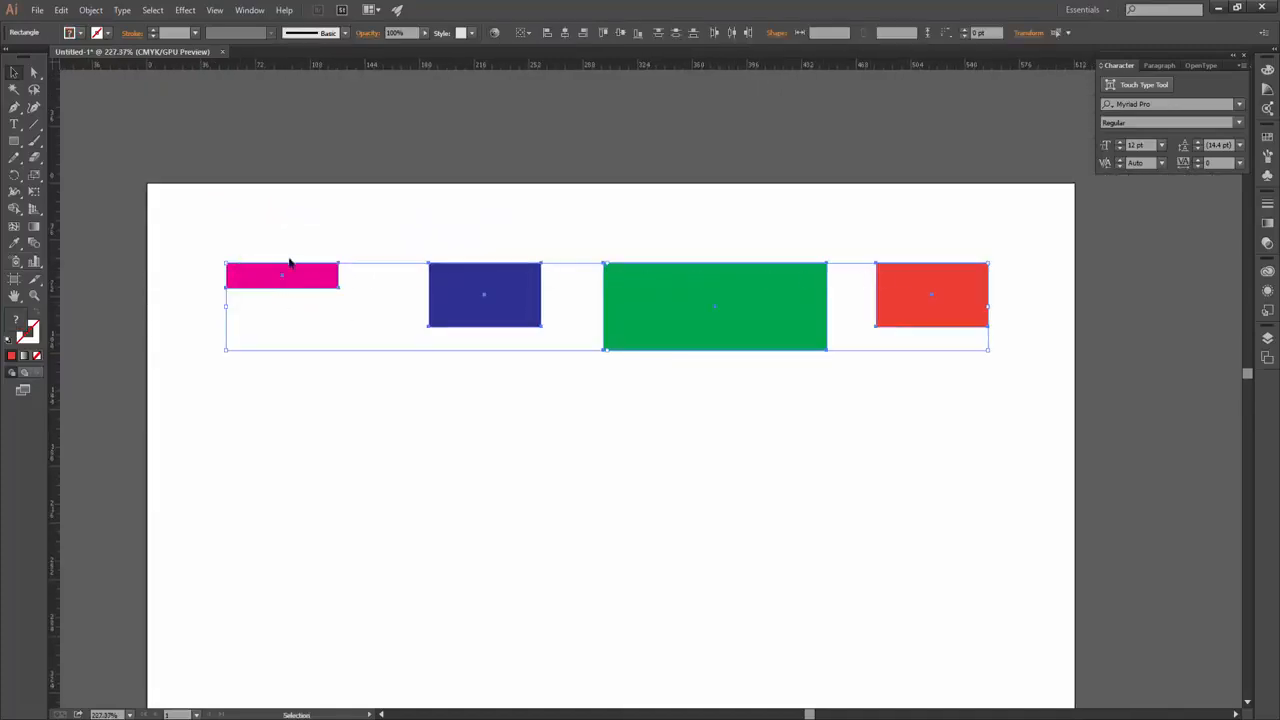
pyautogui.click(620, 33)
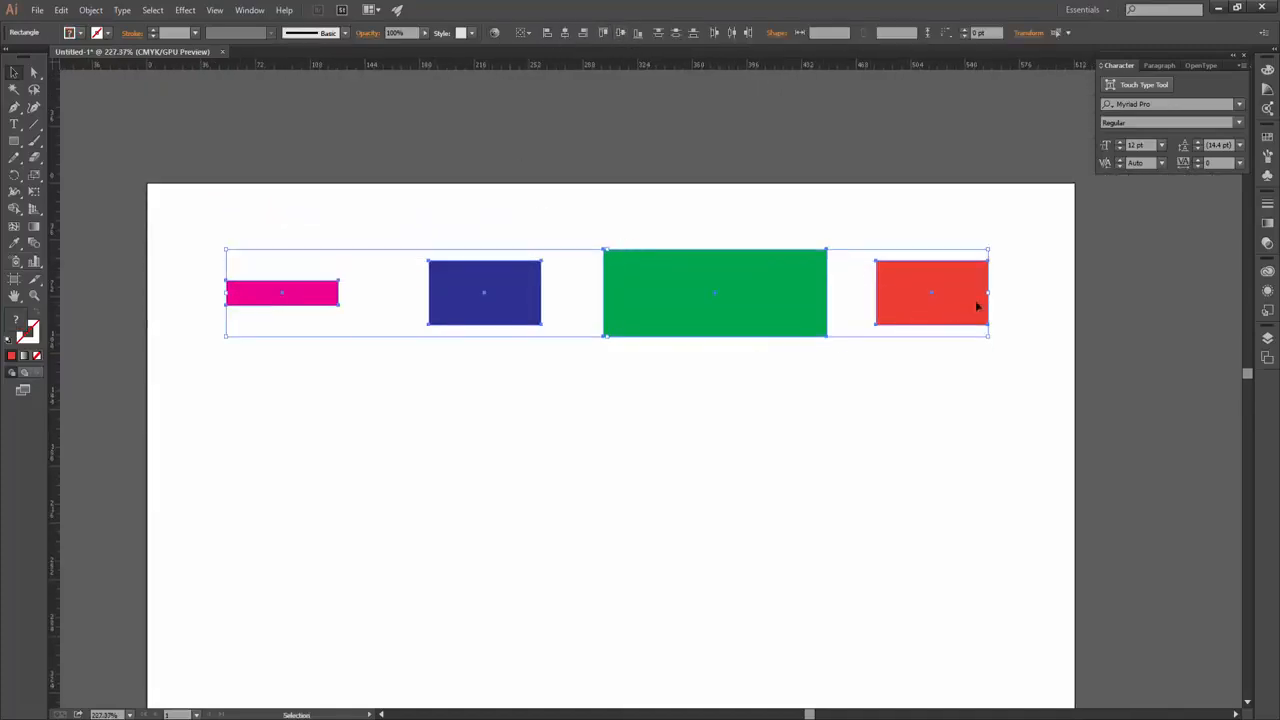
pyautogui.click(638, 33)
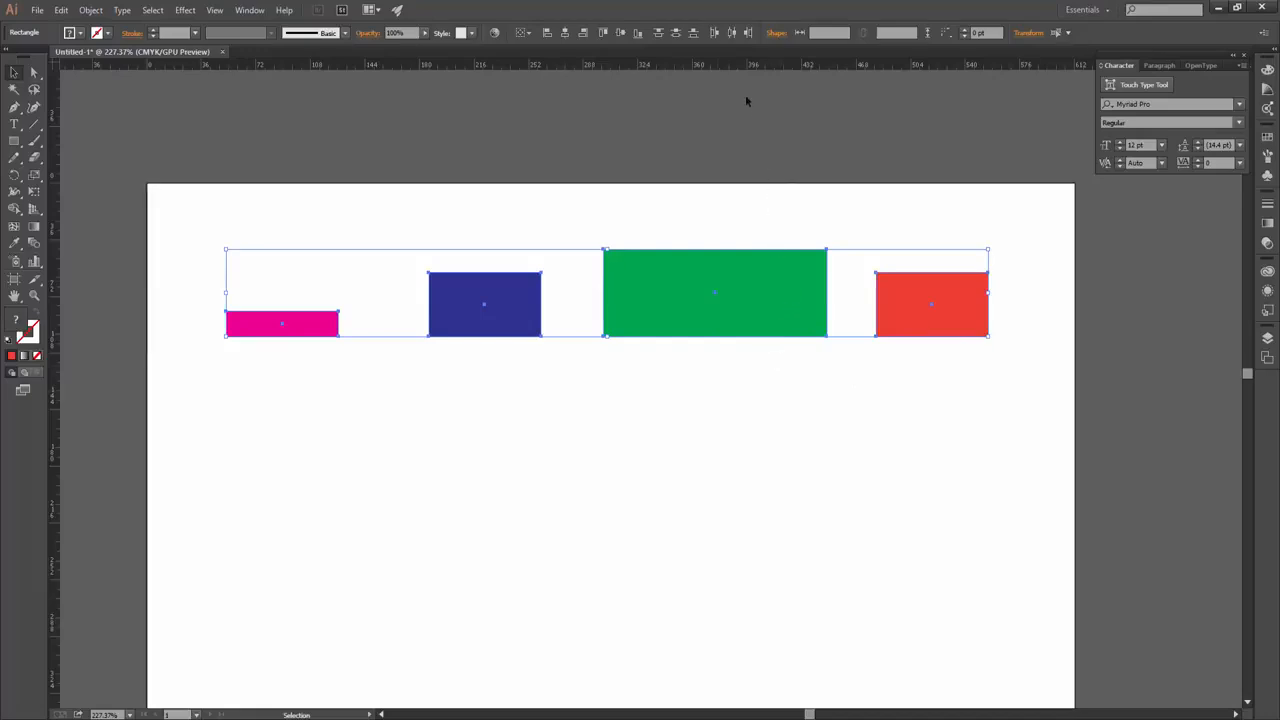
# Distribute the bottom-aligned rectangles horizontally by their right edges, and finally by their centres
pyautogui.click(740, 38)
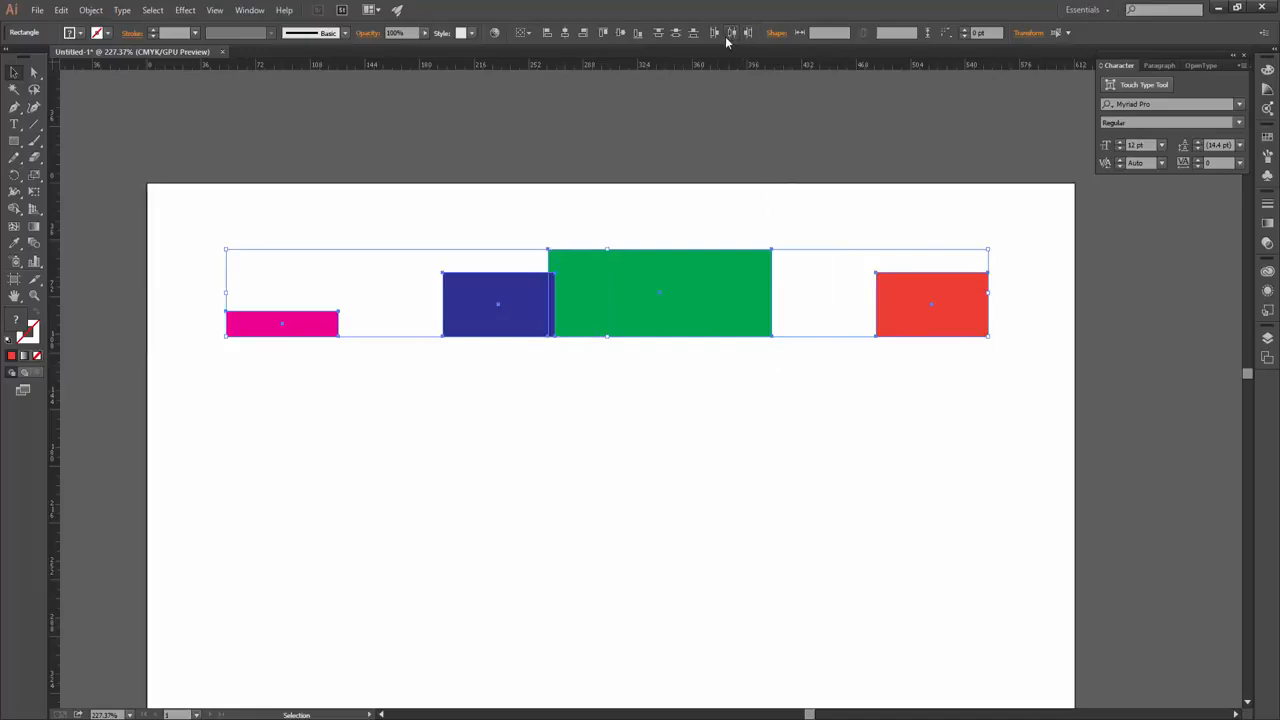
pyautogui.click(725, 36)
pyautogui.click(757, 392)
pyautogui.moveTo(948, 381); pyautogui.dragTo(249, 303)
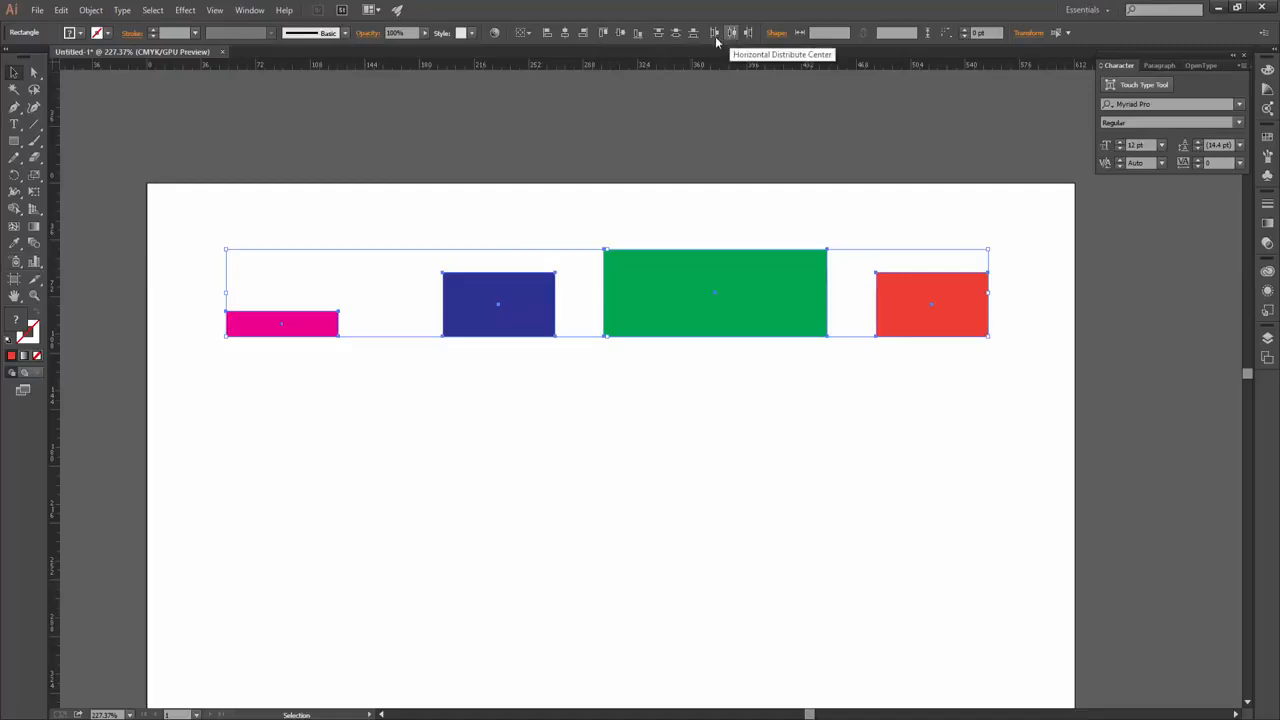
# Stack the red, blue and magenta rectangles unevenly below the green one
pyautogui.moveTo(858, 367); pyautogui.dragTo(726, 422)
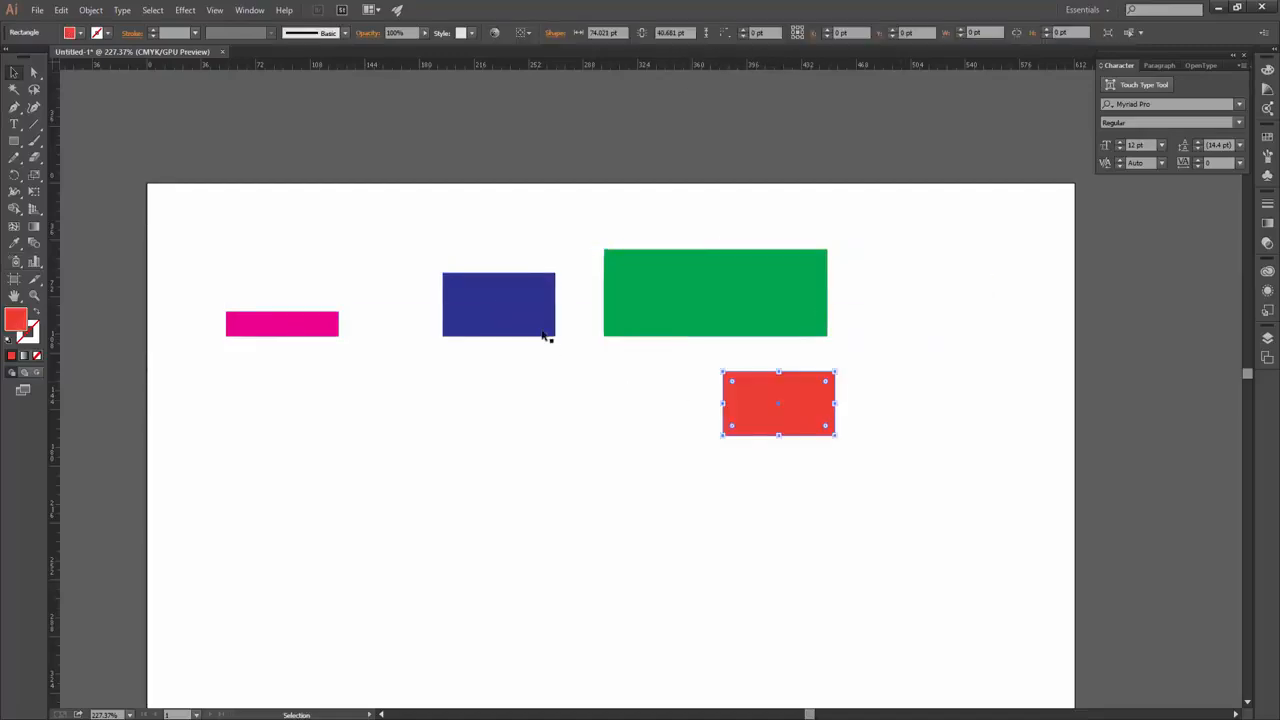
pyautogui.moveTo(543, 334); pyautogui.dragTo(796, 538)
pyautogui.moveTo(311, 329); pyautogui.dragTo(771, 626)
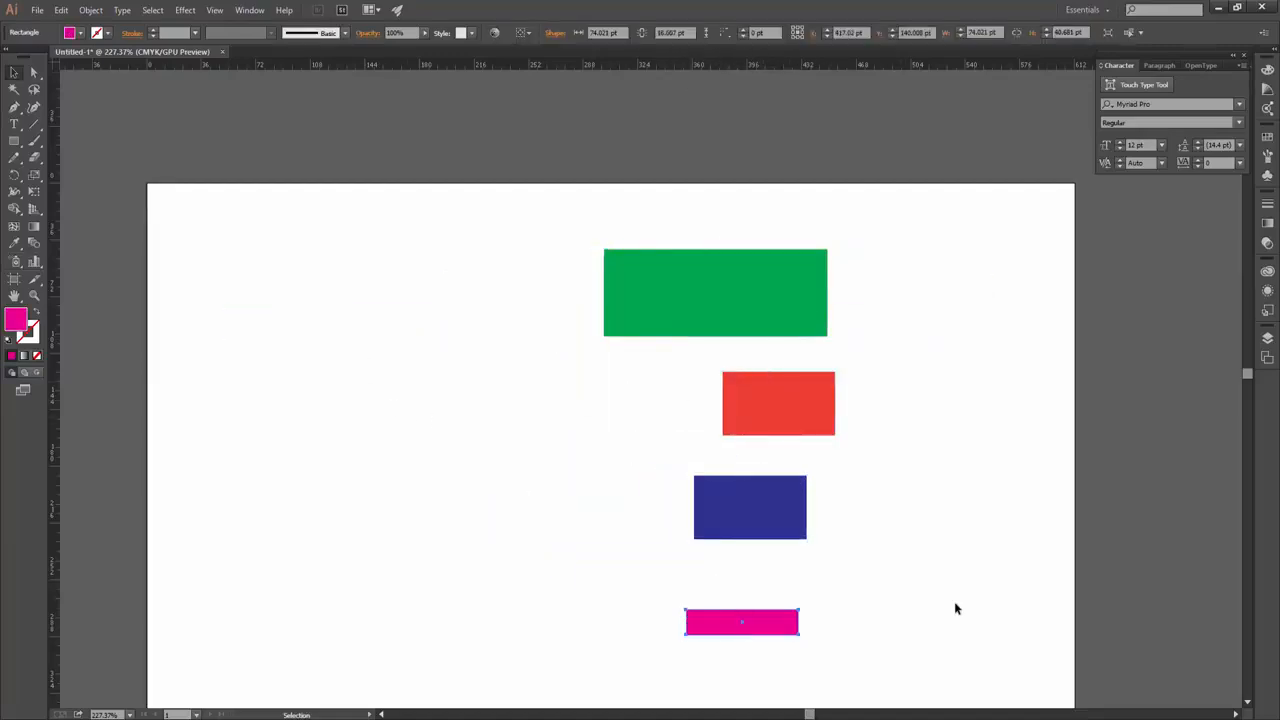
# Compare distributing the four stacked rectangles vertically by bottom edges, centres and top edges, ending with the centre distribution
pyautogui.moveTo(954, 606); pyautogui.dragTo(683, 295)
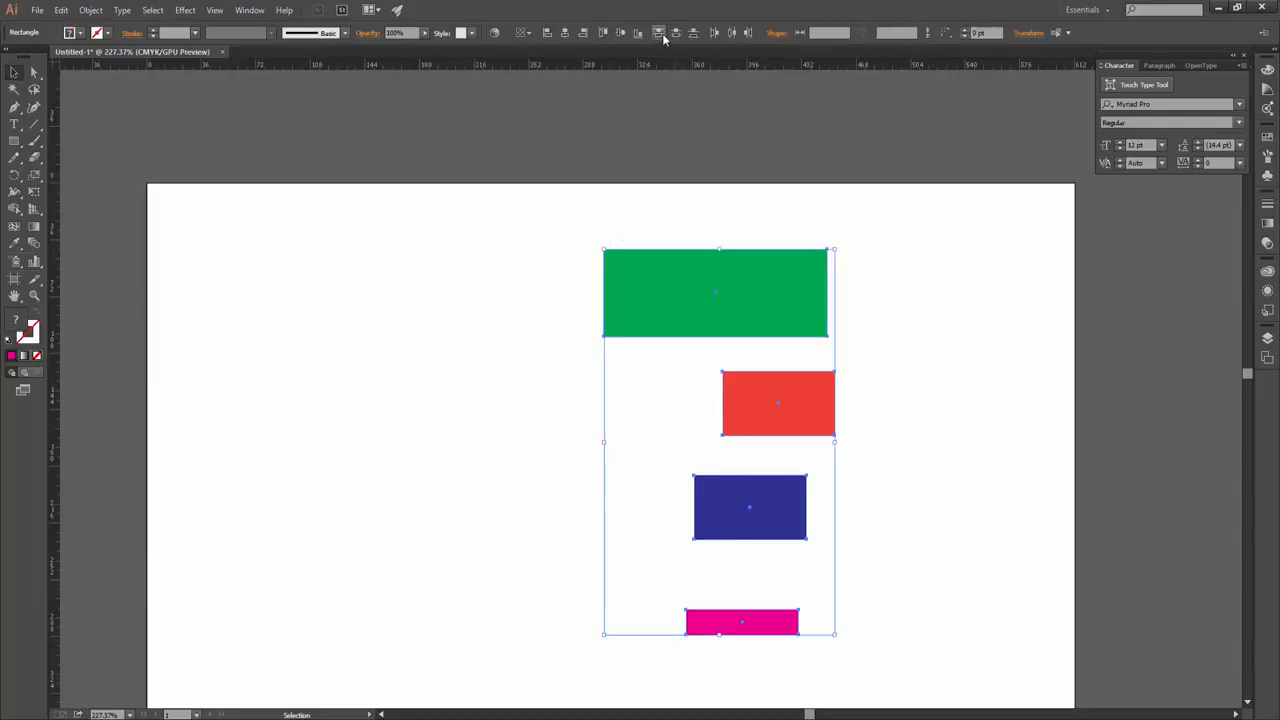
pyautogui.click(659, 36)
pyautogui.click(679, 36)
pyautogui.click(699, 36)
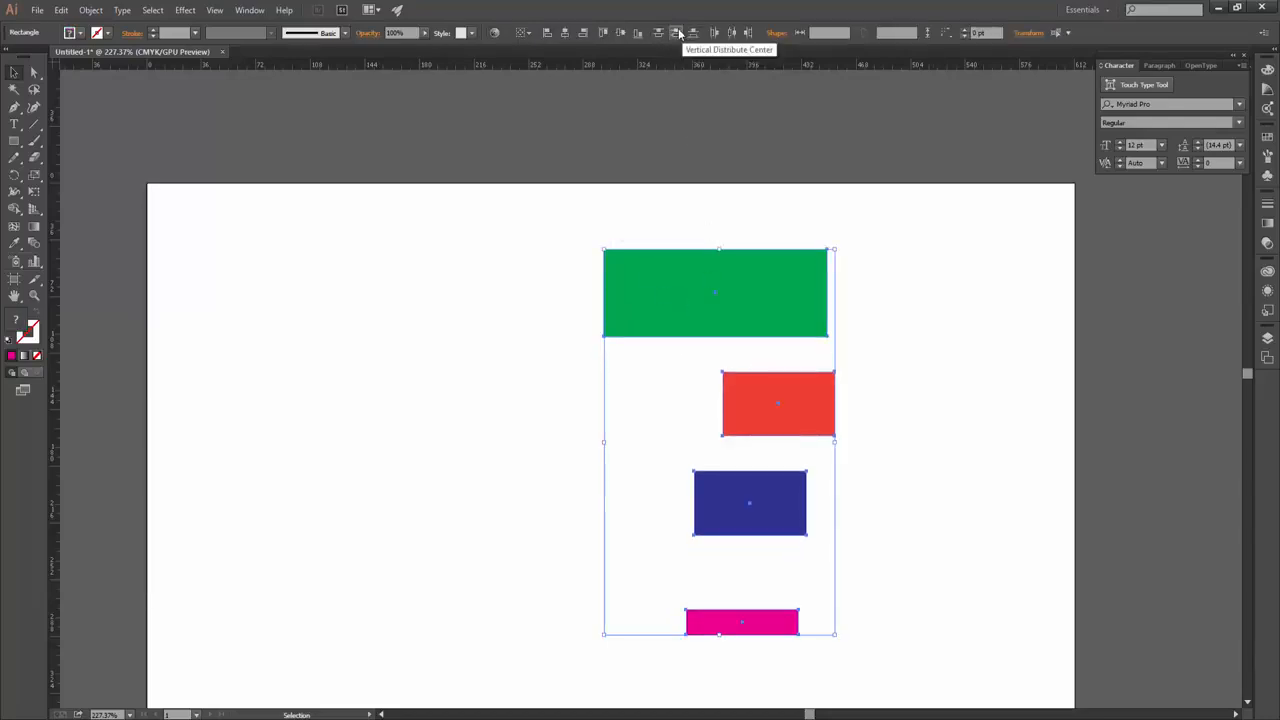
pyautogui.click(679, 36)
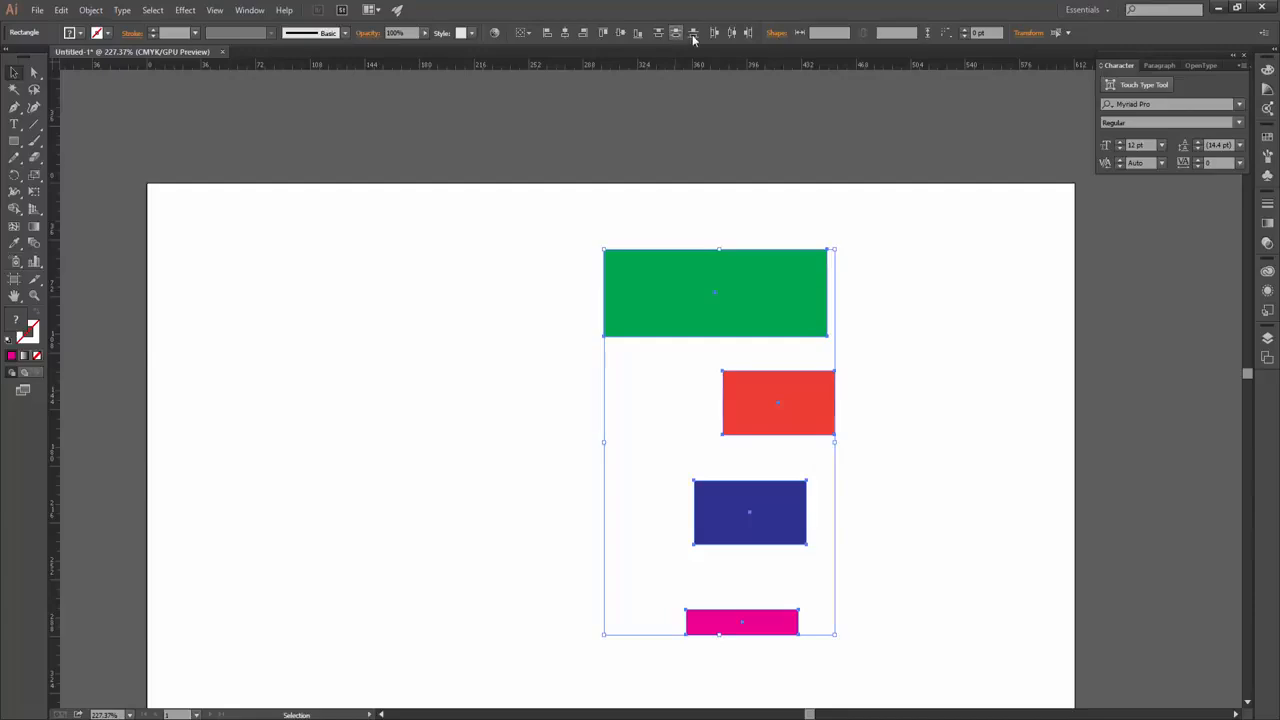
pyautogui.click(692, 35)
pyautogui.click(676, 36)
pyautogui.click(676, 36)
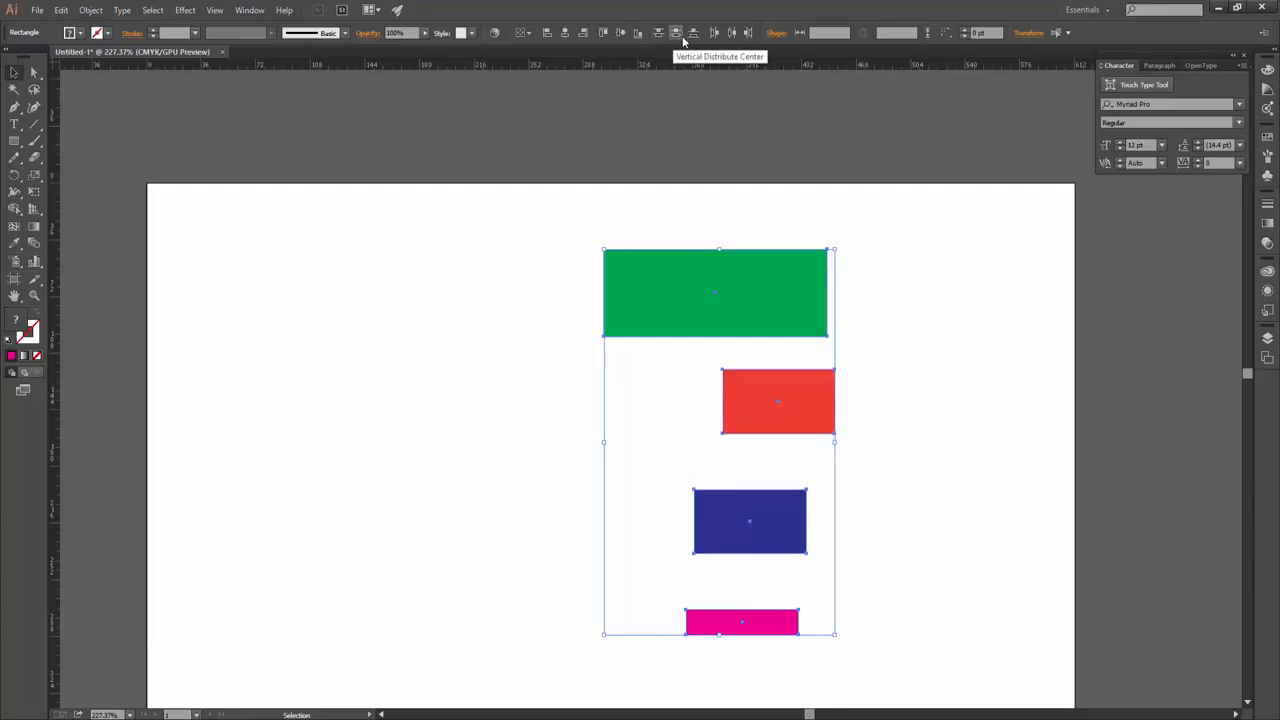
pyautogui.click(694, 36)
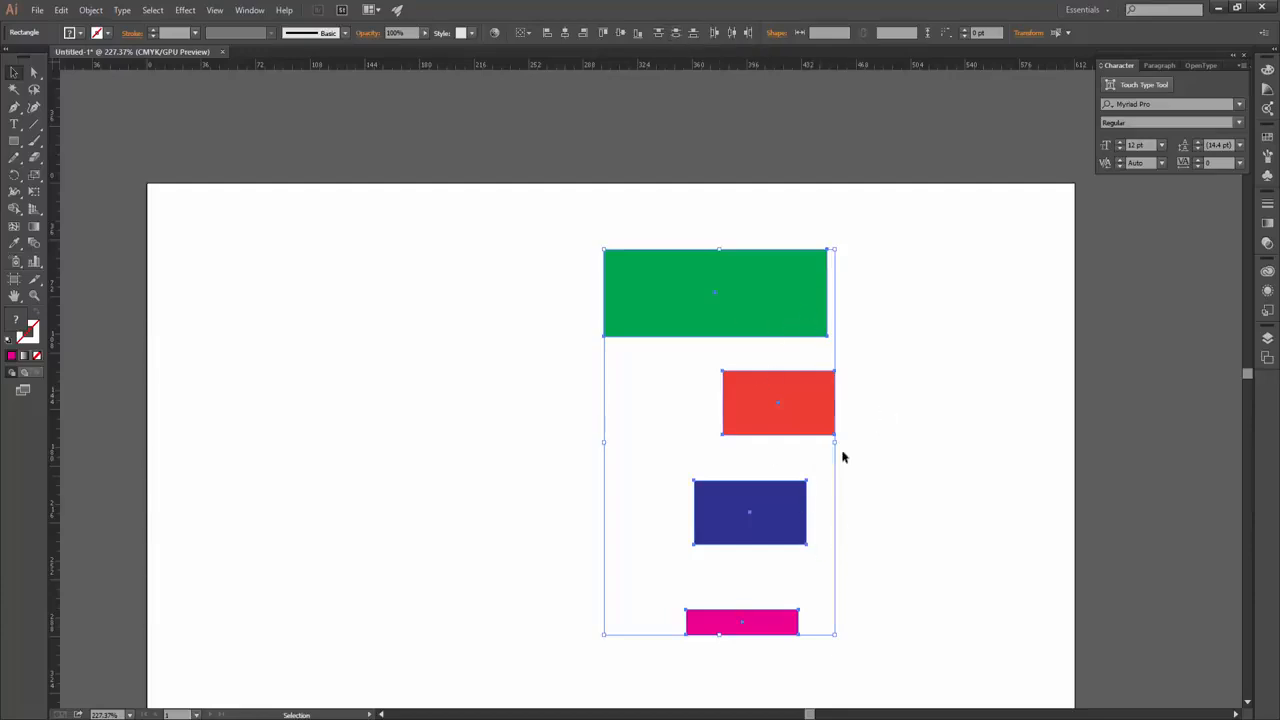
# Align the four stacked rectangles by their horizontal centres and delete them
pyautogui.click(563, 33)
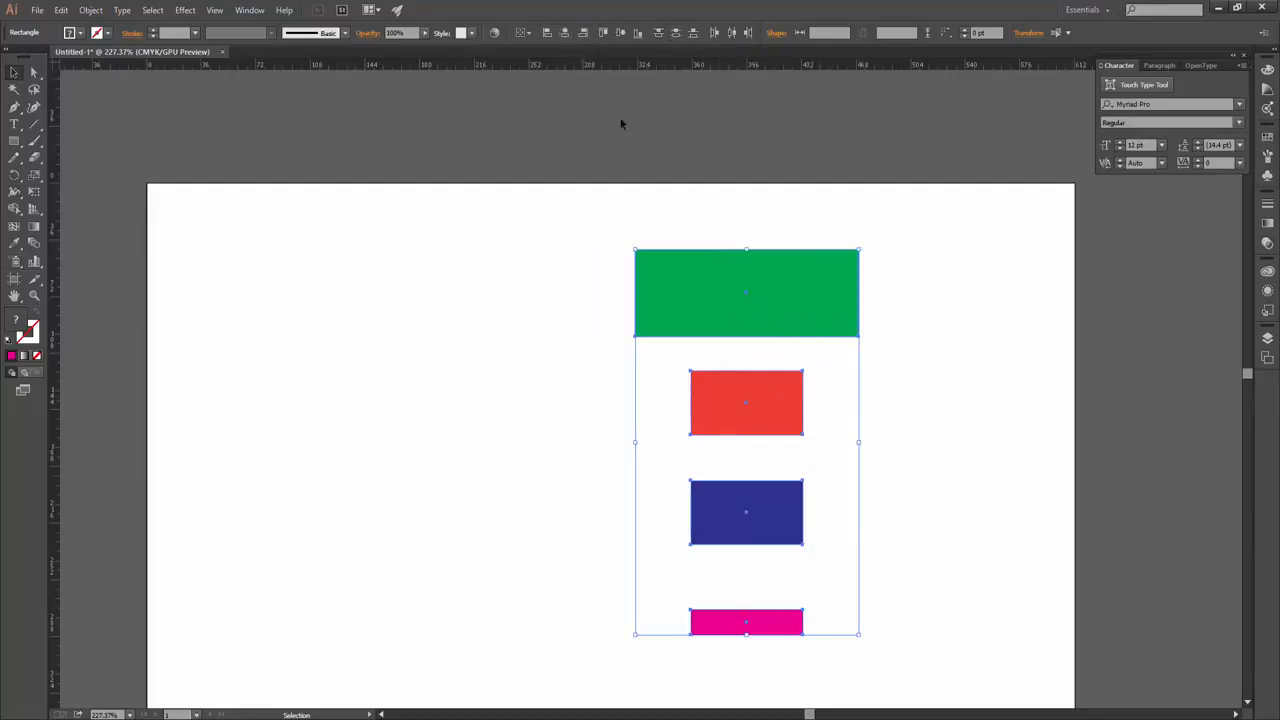
pyautogui.press('Delete')
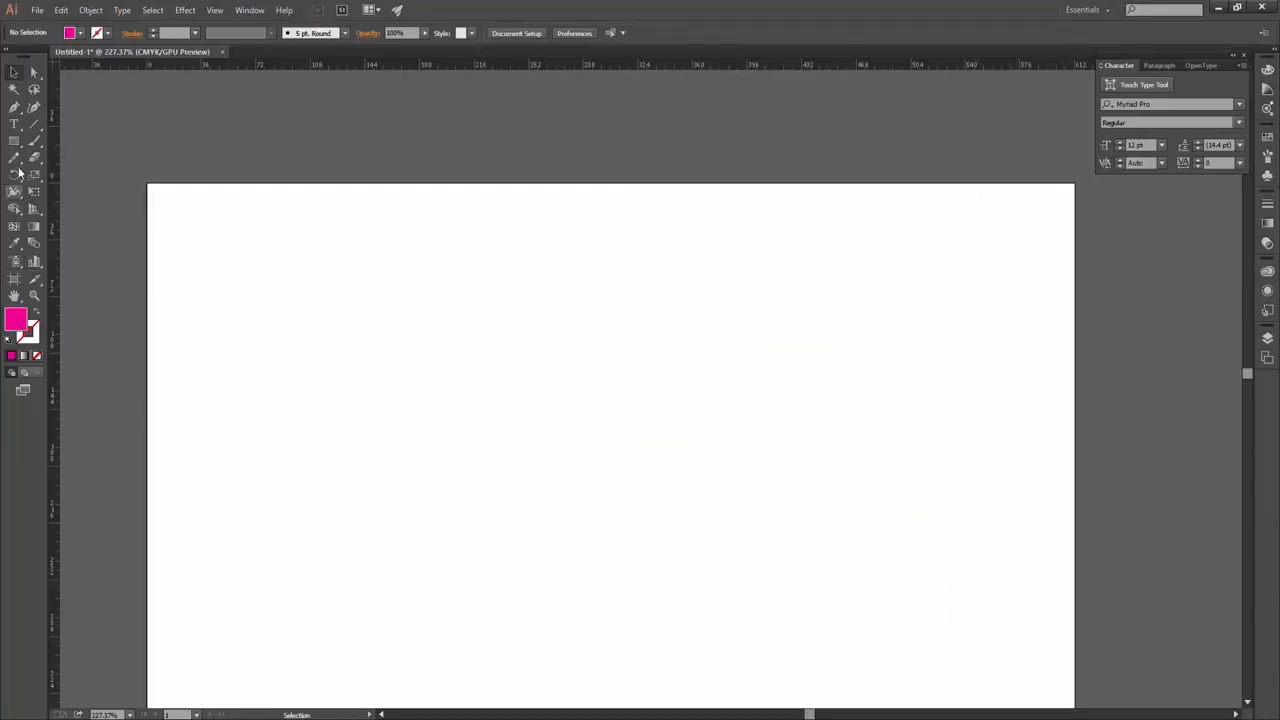
# Create a text frame about 313 pt wide on the empty artboard and fill it with the "What is Lorem Ipsum?" paragraph from lipsum.com
pyautogui.click(14, 124)
pyautogui.moveTo(366, 273); pyautogui.dragTo(840, 503)
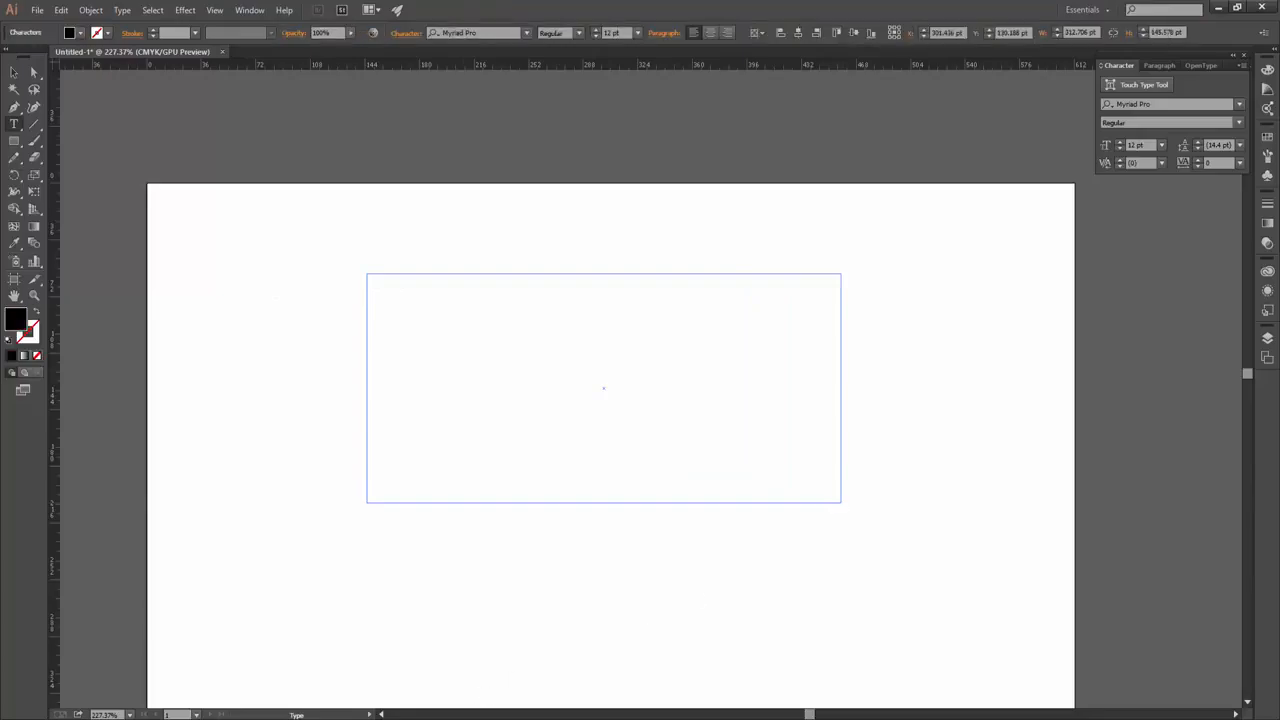
pyautogui.hotkey('alt', 'Tab')
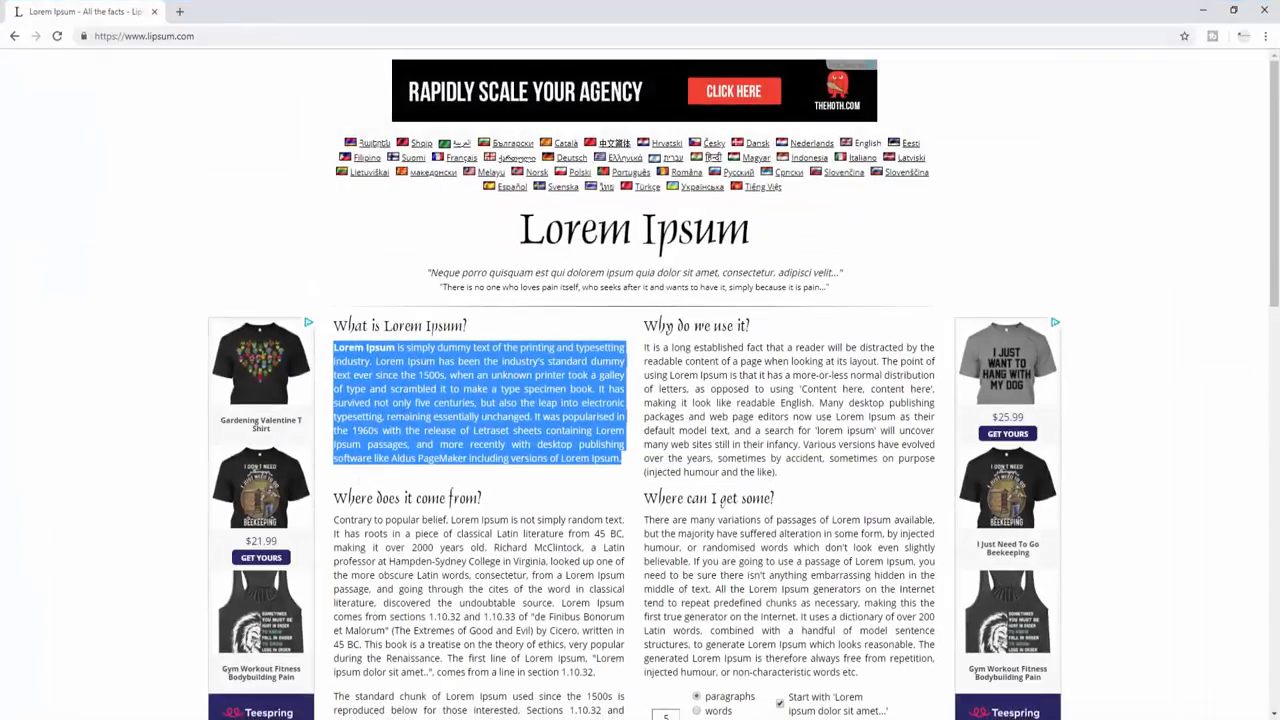
pyautogui.hotkey('alt', 'Tab')
pyautogui.write("Lorem Ipsum is simply dummy text of the printing and typesetting industry. Lorem Ipsum has been the industry's standard dummy text ever since the 1500s, when an unknown printer took a galley of type and scrambled it to make a type specimen book. It has survived not only five centuries, but also the leap into electronic typesetting, remaining essentially unchanged. It was popularised in the 1960s with the release of Letraset sheets containing Lorem Ipsum passages, and more recently with desktop publishing software like Aldus PageMaker including versions of Lorem Ipsum.")
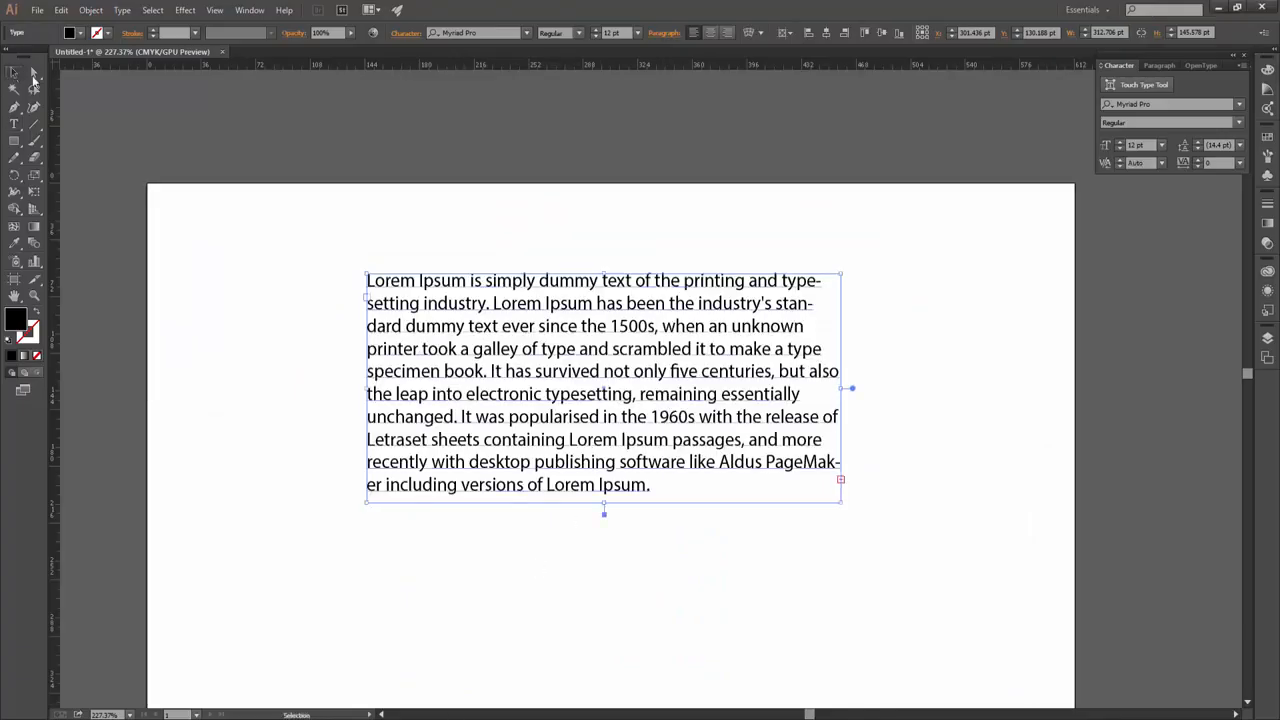
# Justify the Lorem Ipsum paragraph with its last line aligned left
pyautogui.press('ctrl')
pyautogui.hotkey('ctrl', 'shift', 'j')
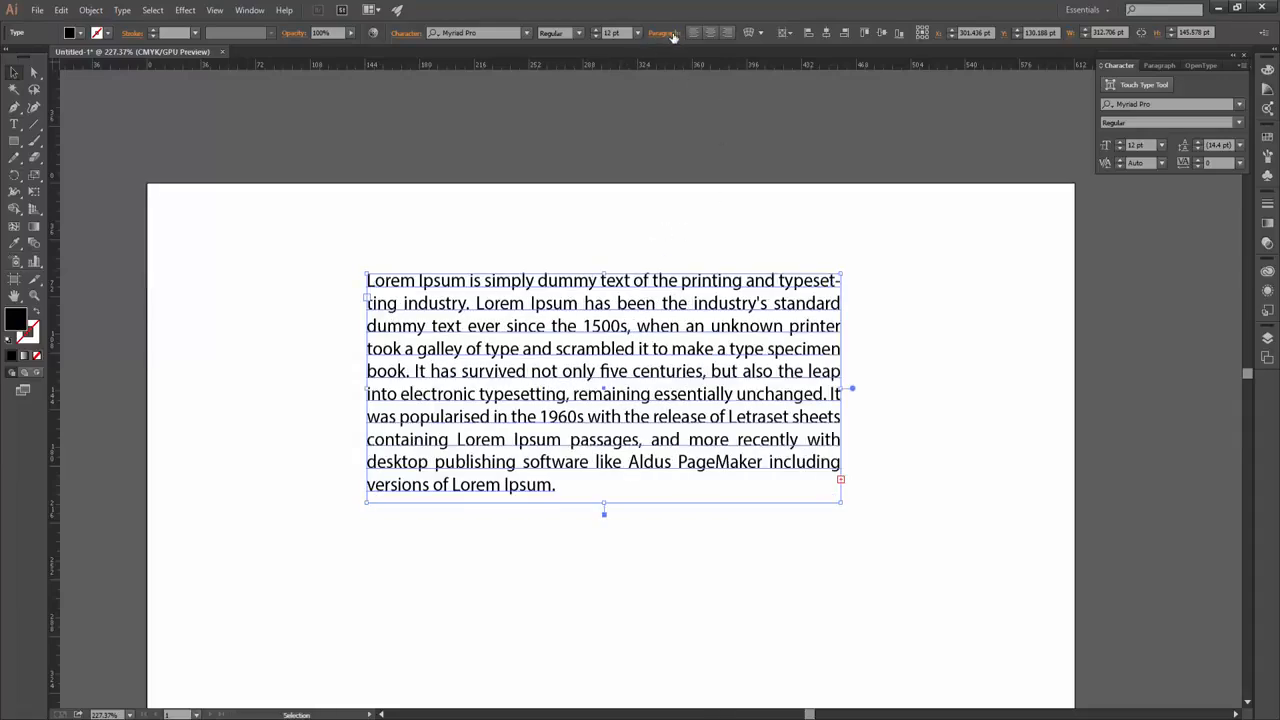
pyautogui.click(673, 36)
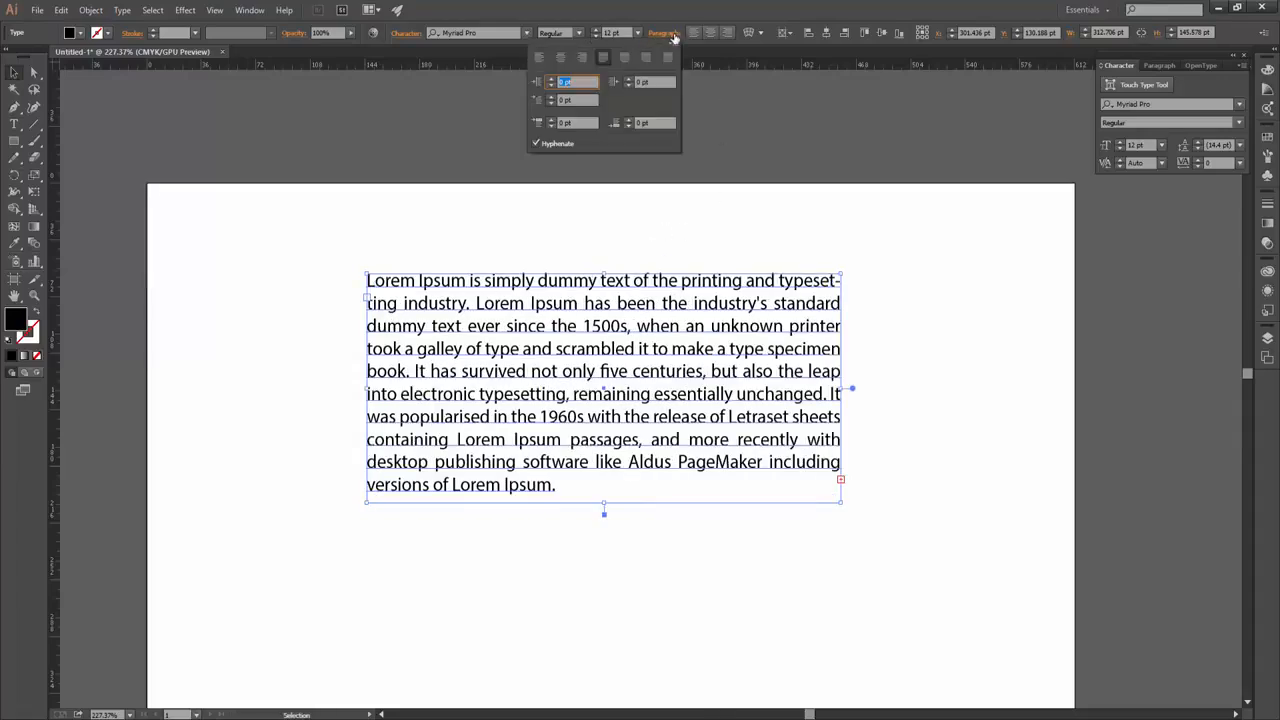
pyautogui.click(842, 505)
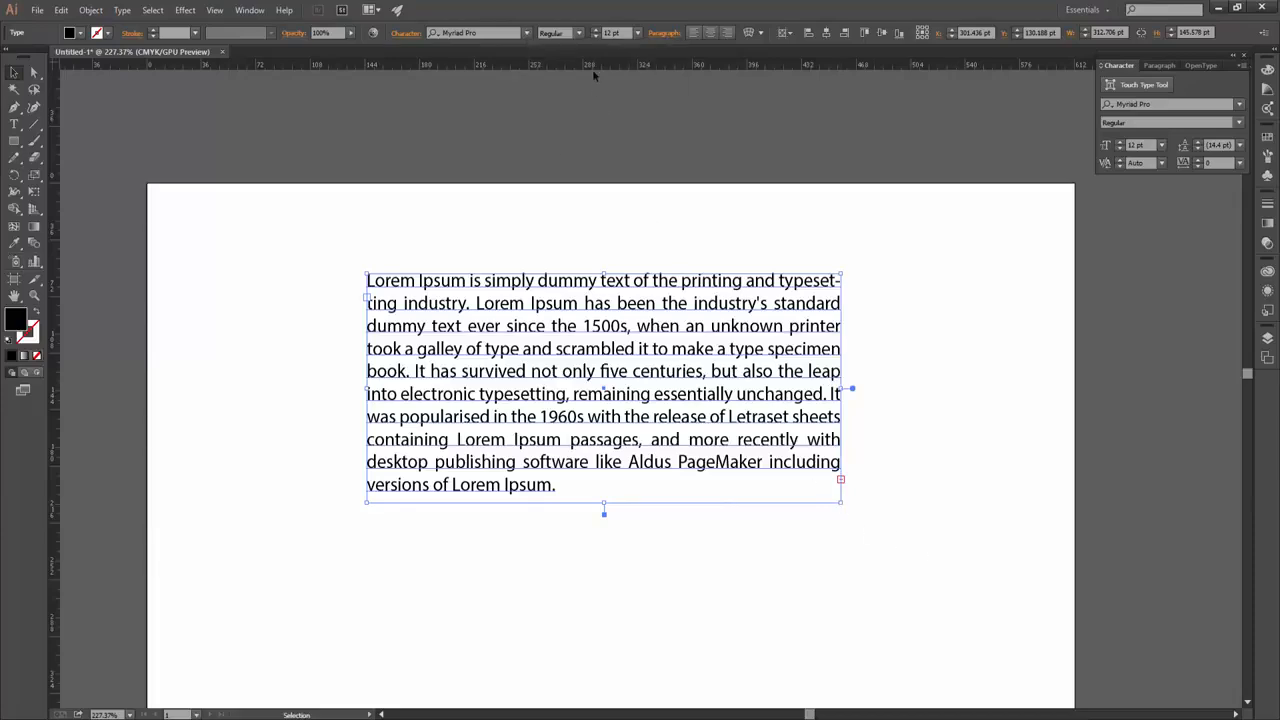
# Review the left, centre, right and justified paragraph alignment options, ending with justification with the last line aligned left
pyautogui.click(665, 33)
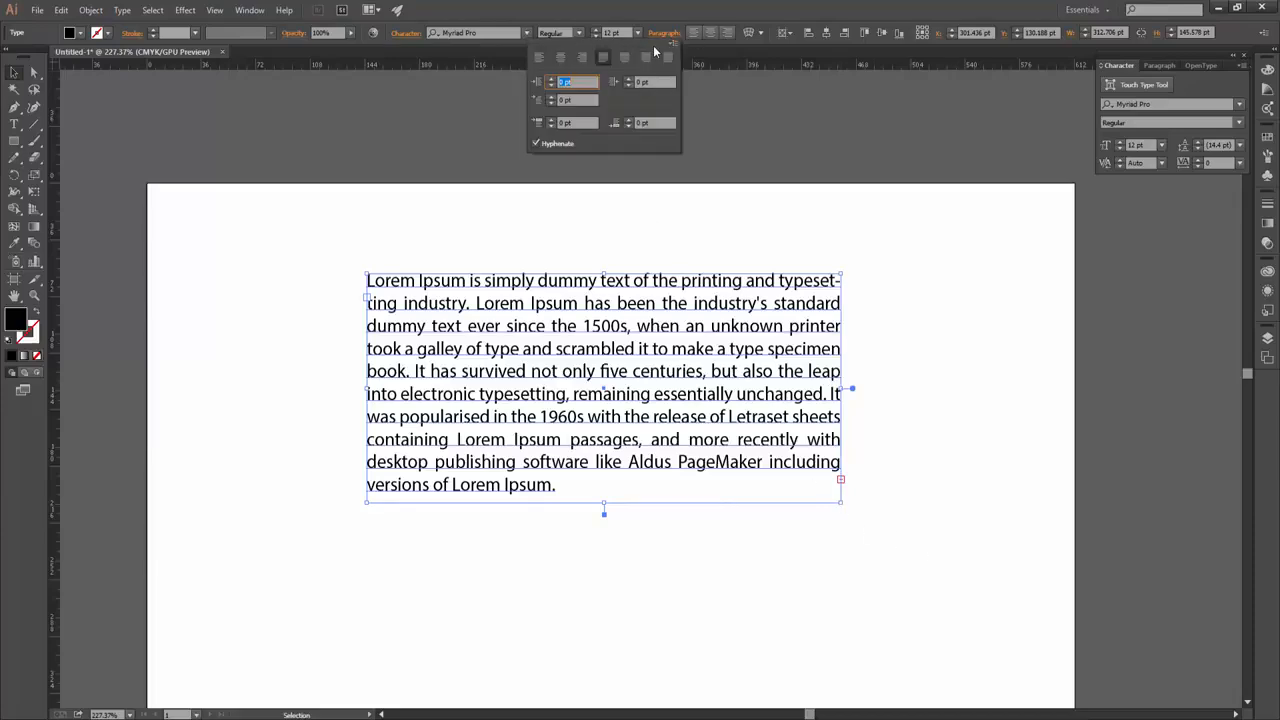
pyautogui.click(539, 58)
pyautogui.click(559, 58)
pyautogui.click(581, 57)
pyautogui.click(604, 56)
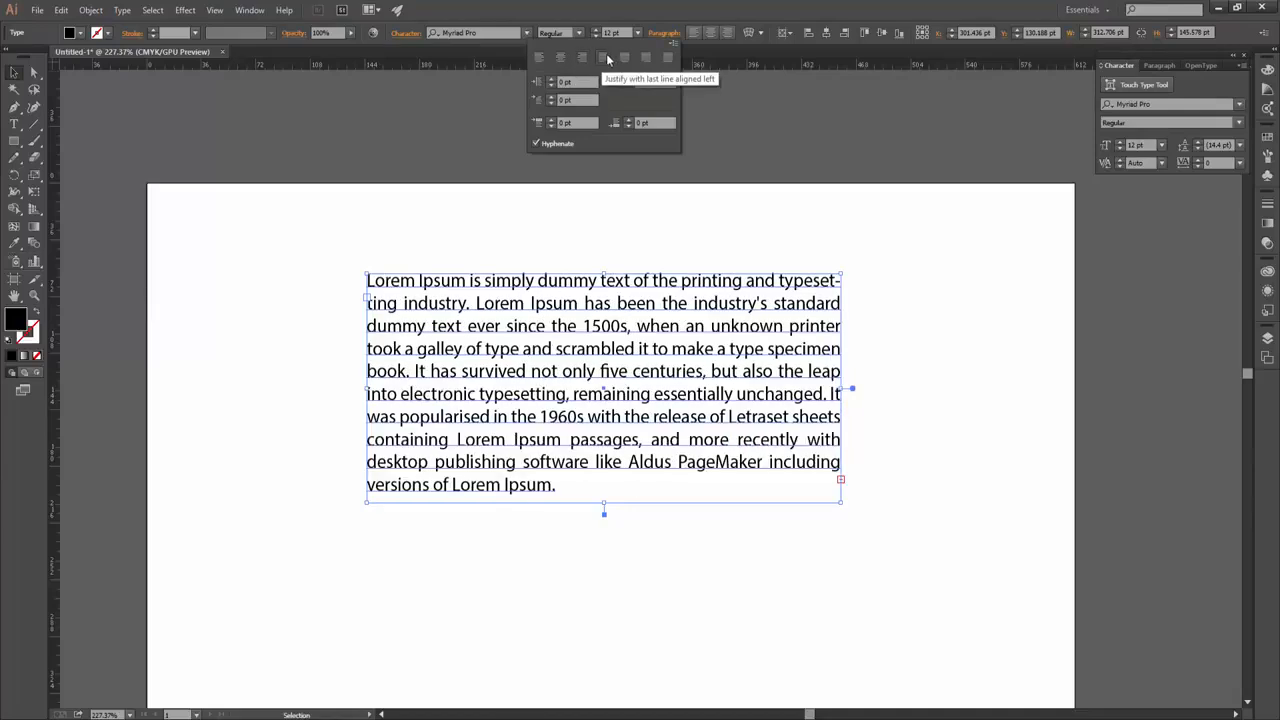
pyautogui.click(625, 57)
pyautogui.click(606, 60)
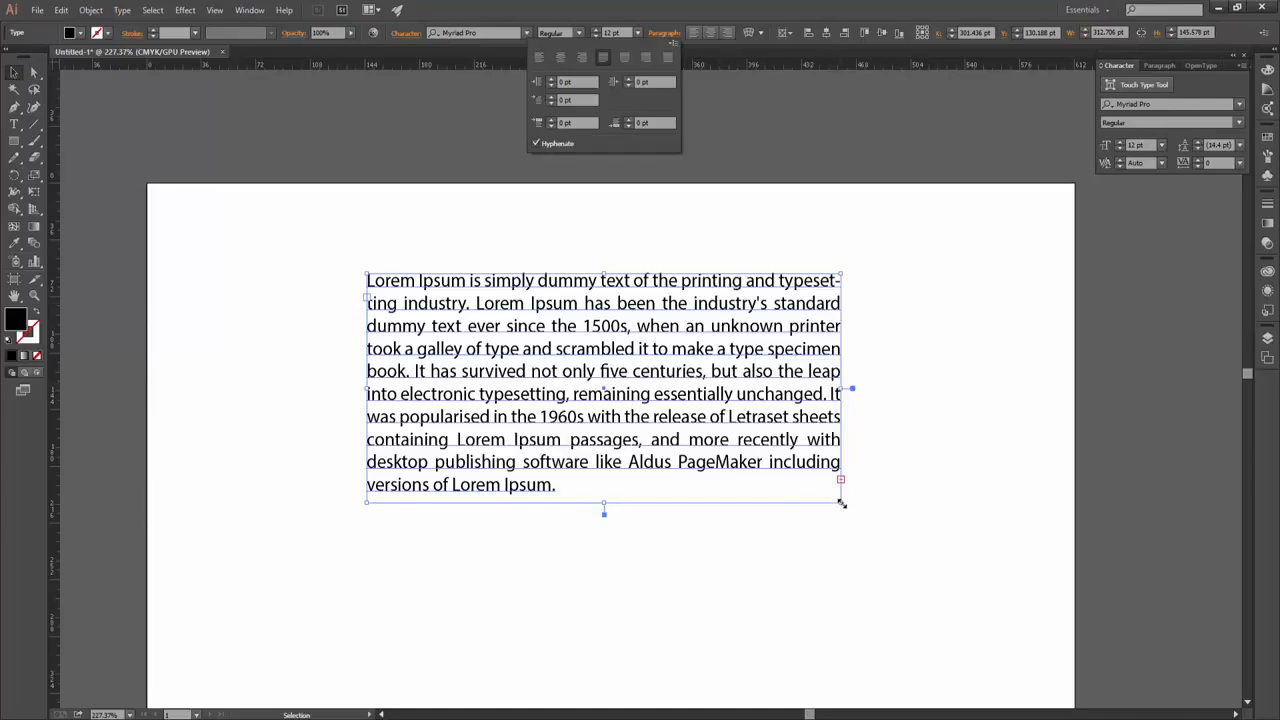
pyautogui.click(909, 590)
# Enlarge the text frame to about 378 pt wide so the whole paragraph fits
pyautogui.moveTo(840, 506); pyautogui.dragTo(938, 514)
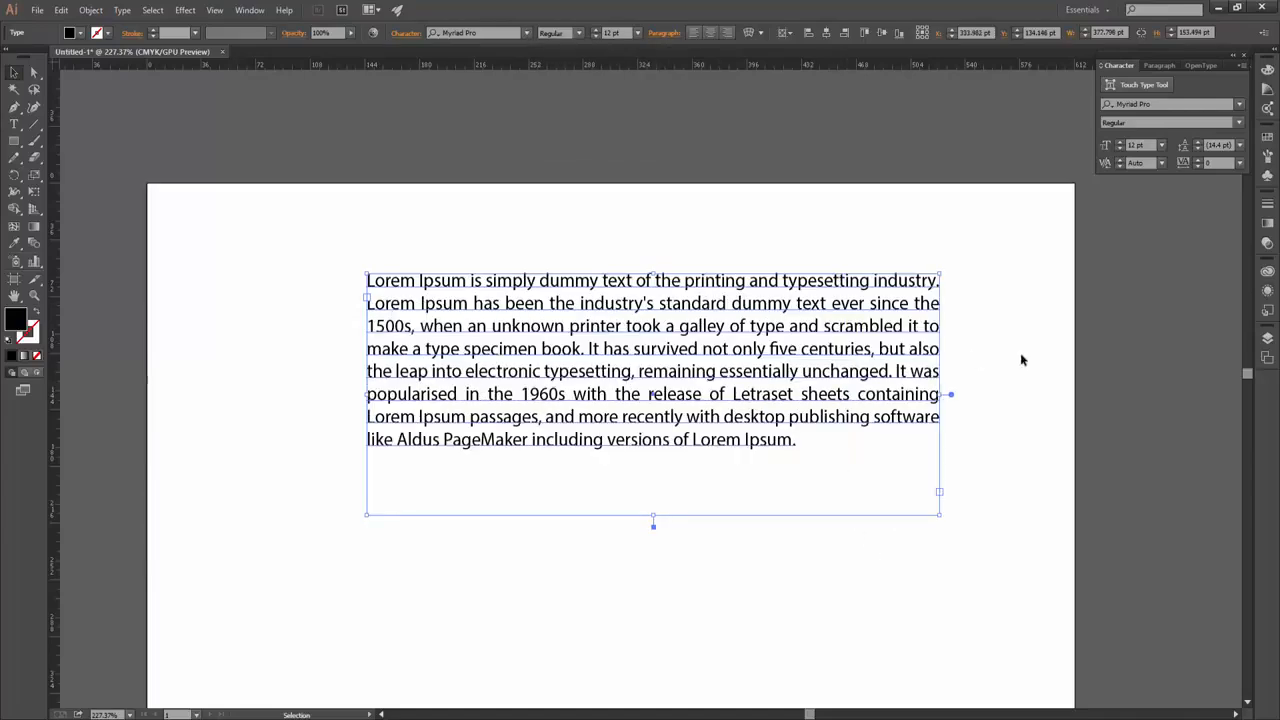
pyautogui.click(950, 357)
pyautogui.click(777, 349)
# Compare justifying the paragraph with a centred last line, a right-aligned last line and all lines, ending with a left-aligned last line
pyautogui.click(675, 34)
pyautogui.click(624, 57)
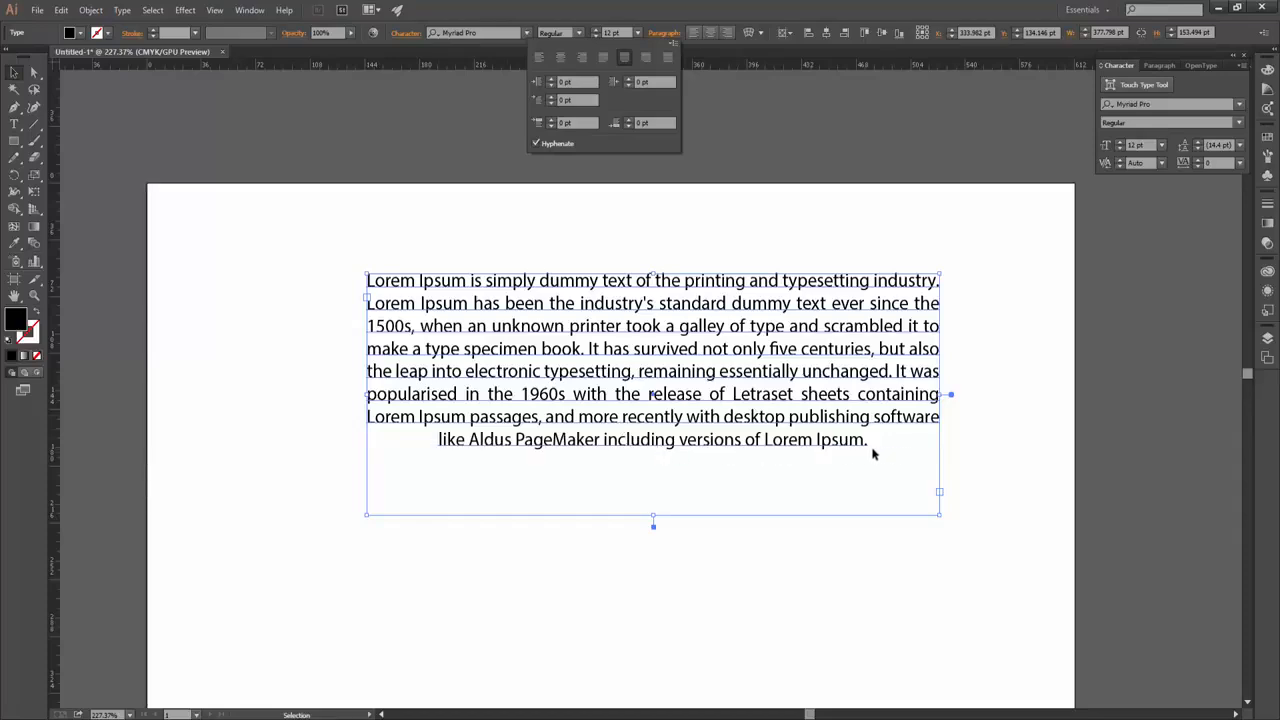
pyautogui.click(647, 58)
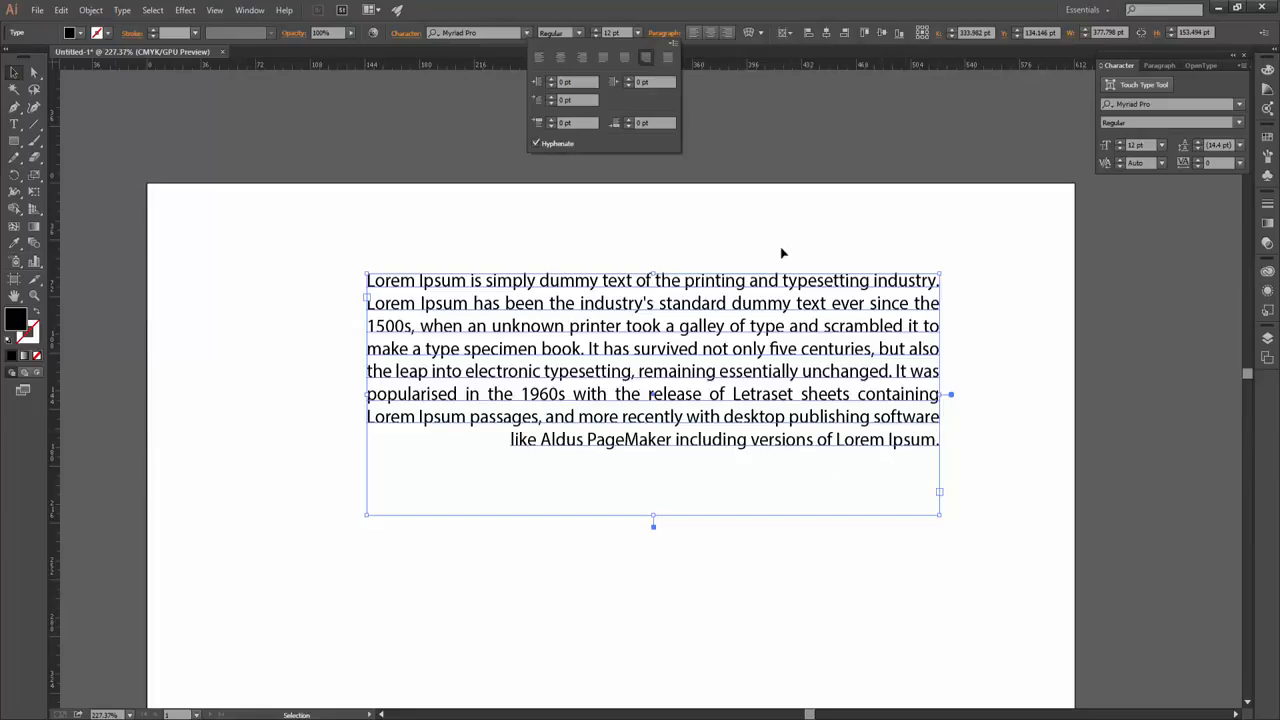
pyautogui.click(668, 58)
pyautogui.click(603, 58)
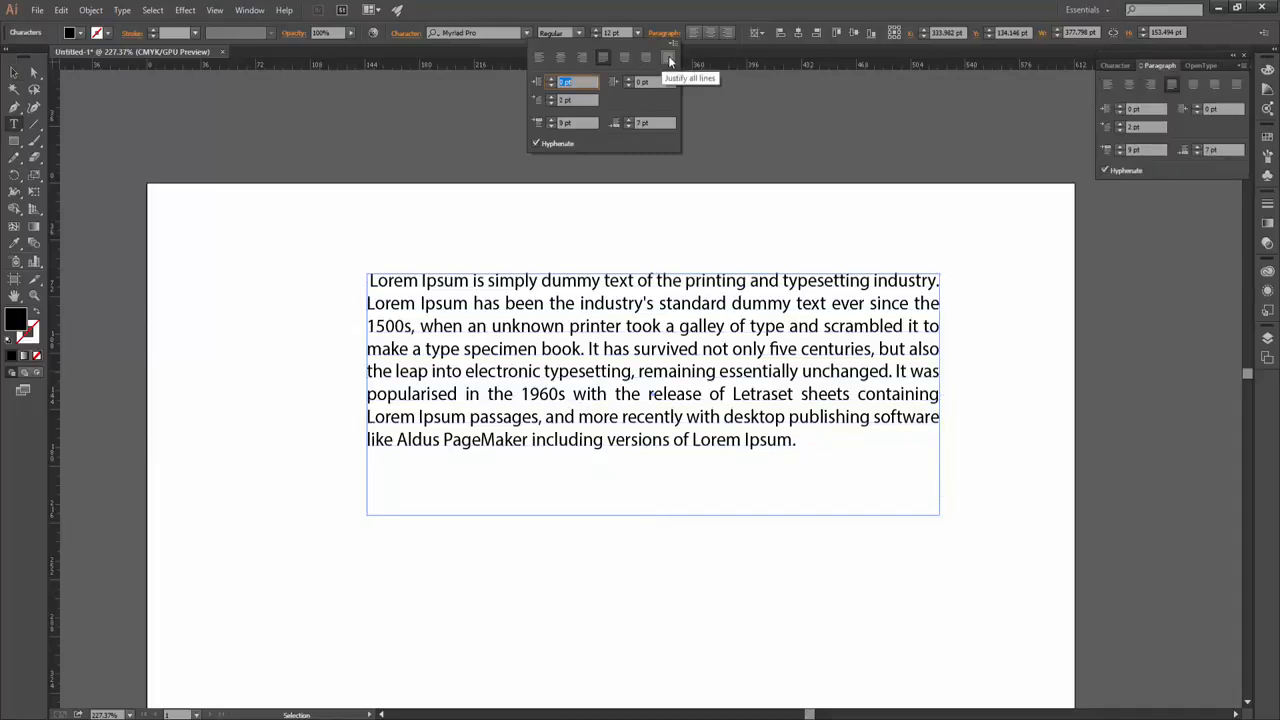
# Compare justified, centred and right alignment on the paragraph, ending with plain left alignment
pyautogui.click(624, 58)
pyautogui.click(603, 58)
pyautogui.click(558, 57)
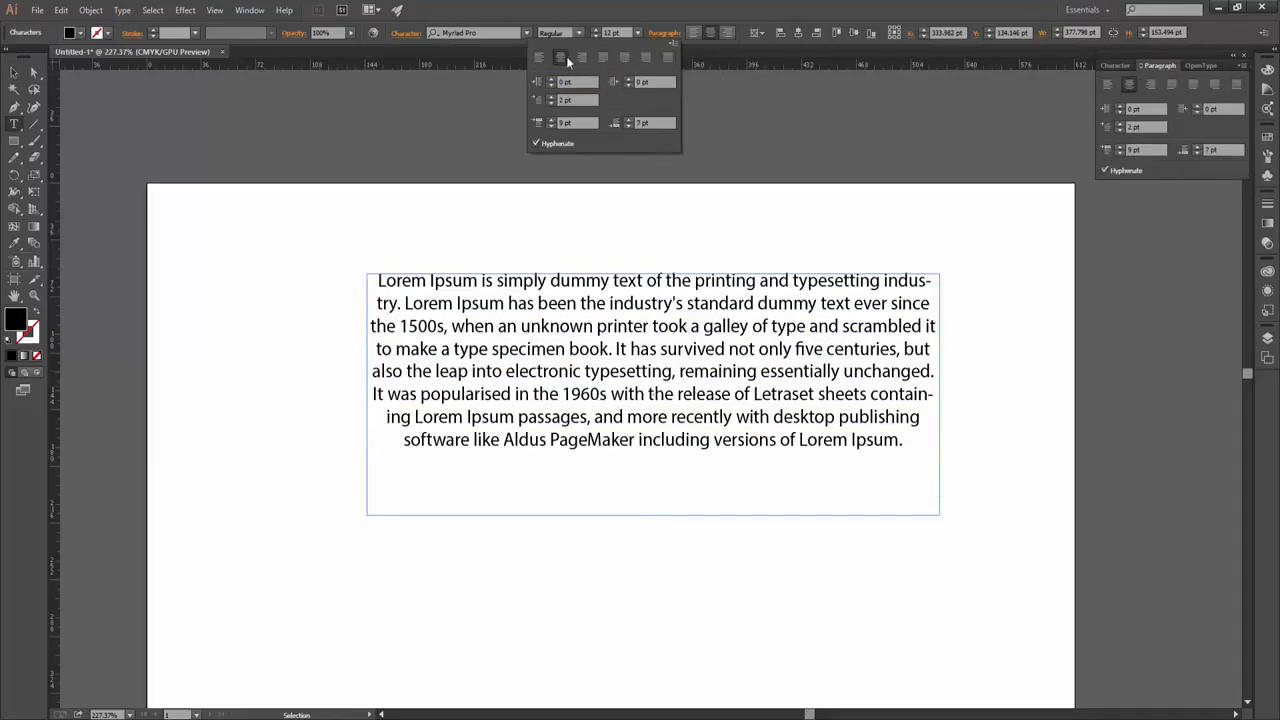
pyautogui.click(541, 56)
pyautogui.click(625, 57)
pyautogui.click(582, 57)
pyautogui.click(540, 57)
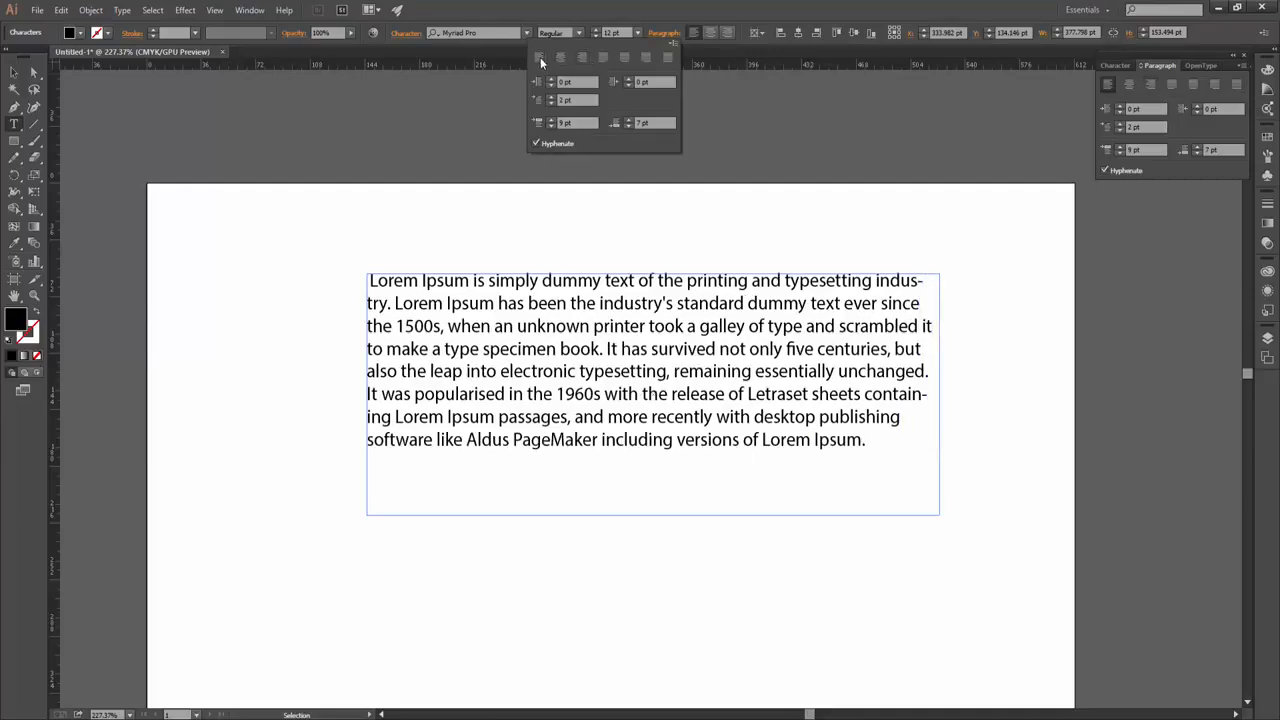
# Justify all lines of the paragraph and increase its right indent to 29 pt
pyautogui.click(630, 79)
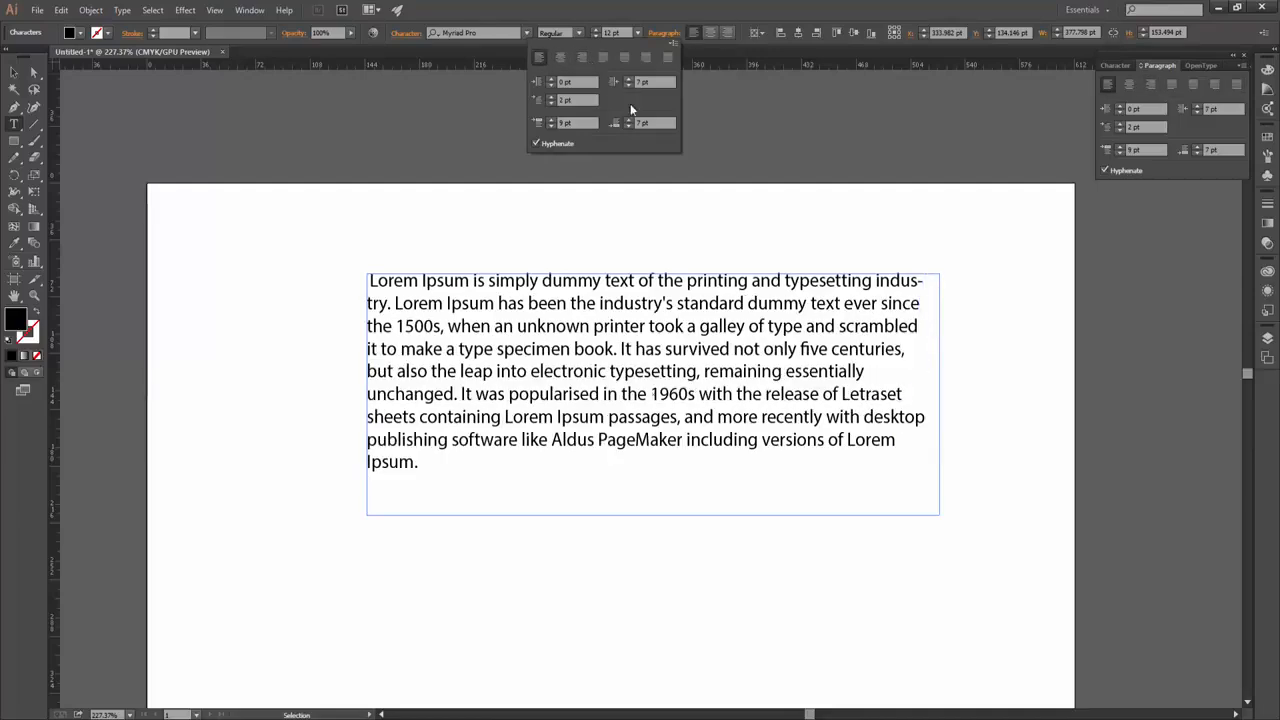
pyautogui.click(628, 79)
pyautogui.click(628, 79)
pyautogui.click(628, 79)
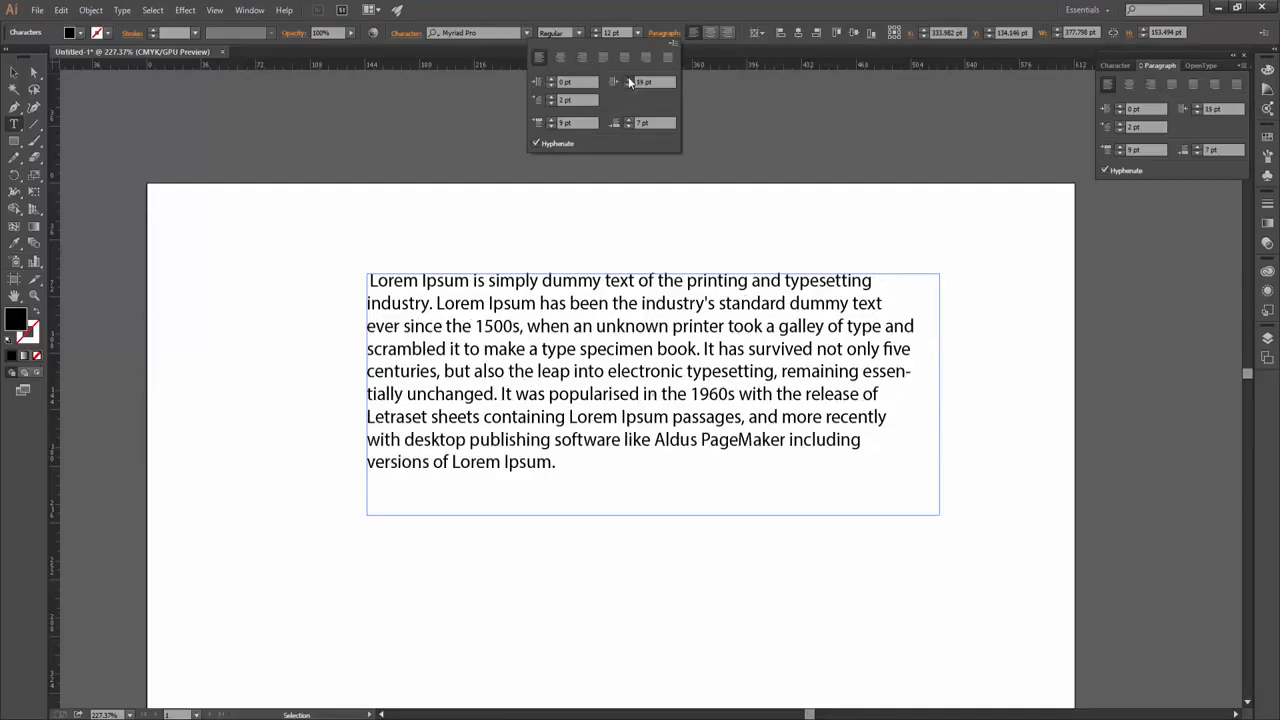
pyautogui.click(628, 79)
pyautogui.click(665, 58)
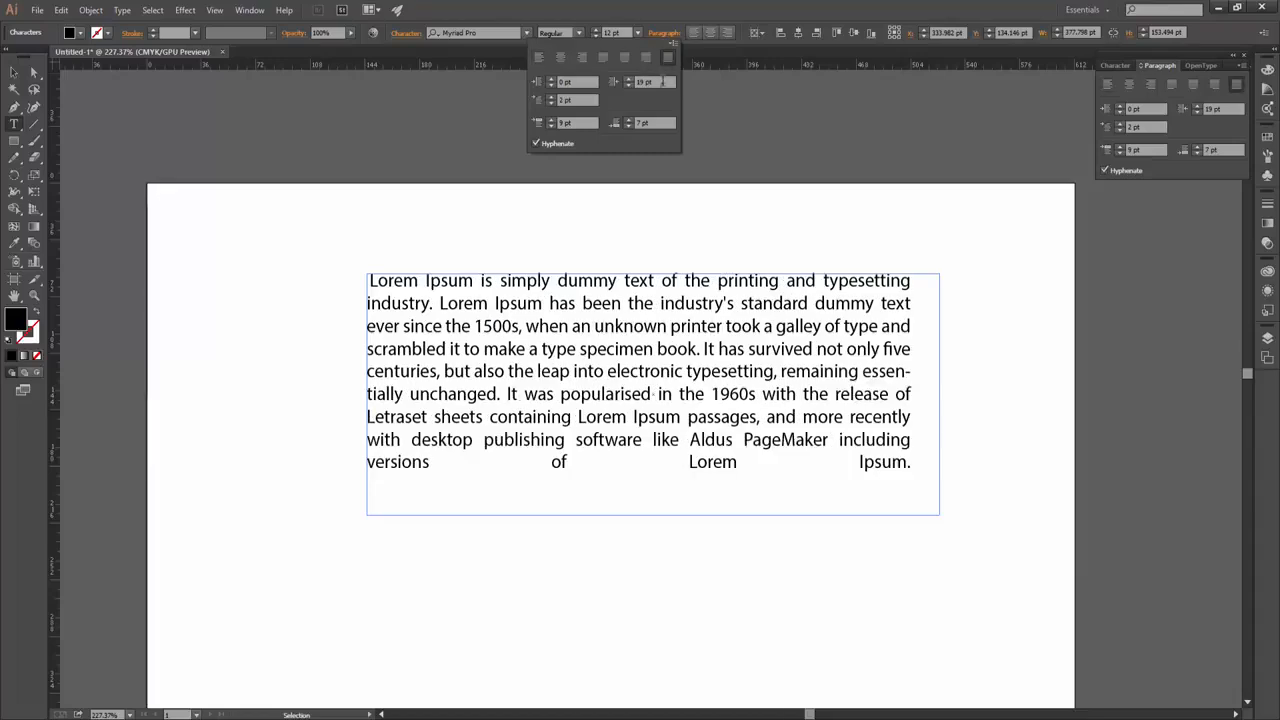
pyautogui.click(628, 80)
pyautogui.click(628, 80)
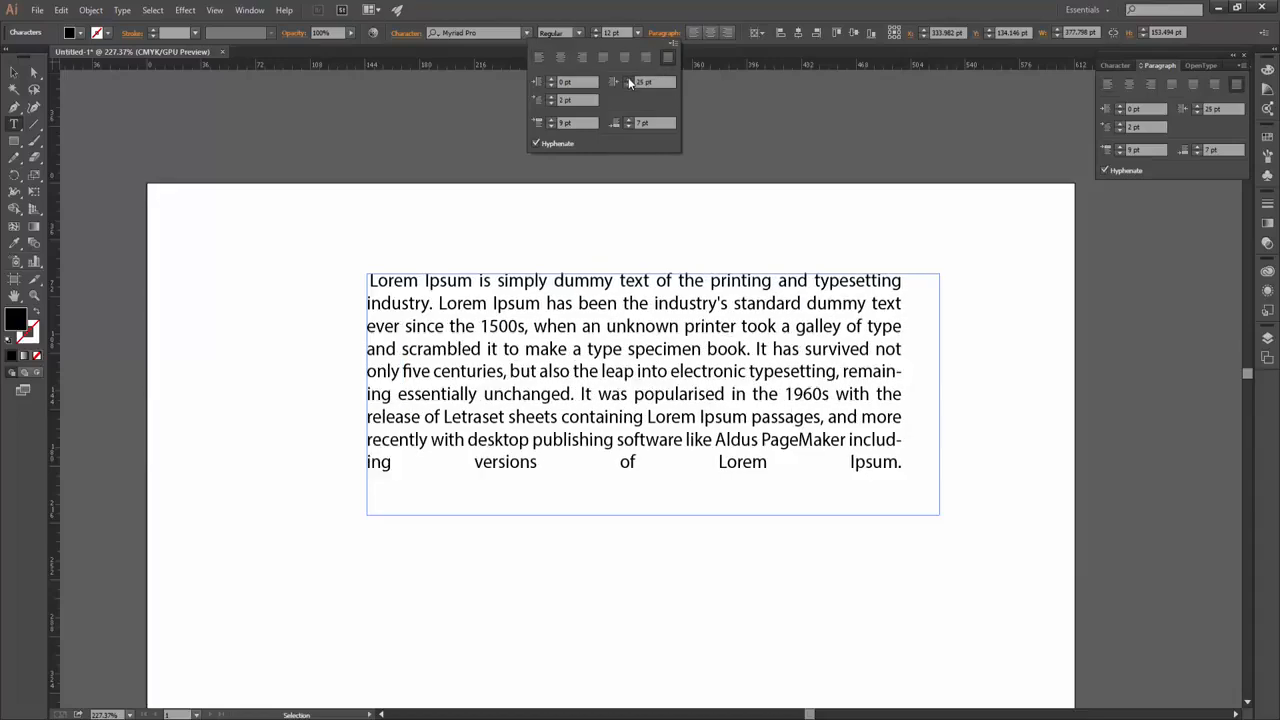
pyautogui.click(628, 80)
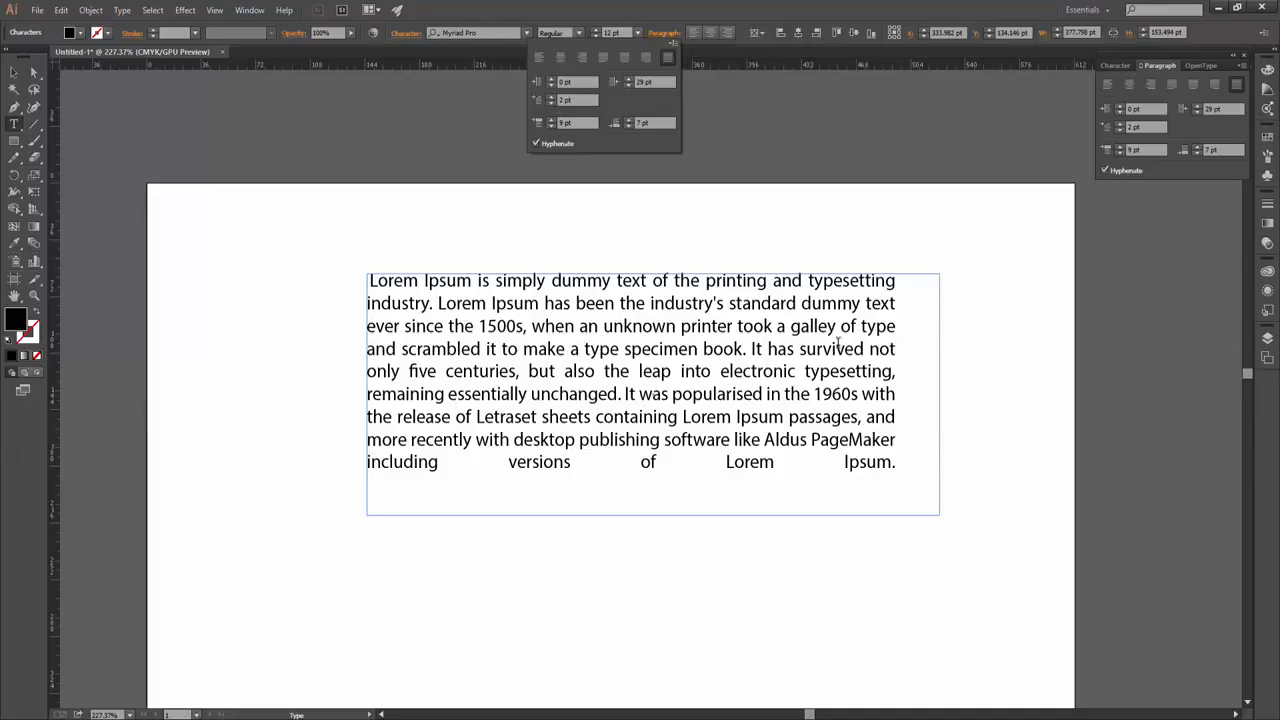
# Increase the paragraph's first-line left indent to 18 pt
pyautogui.click(548, 96)
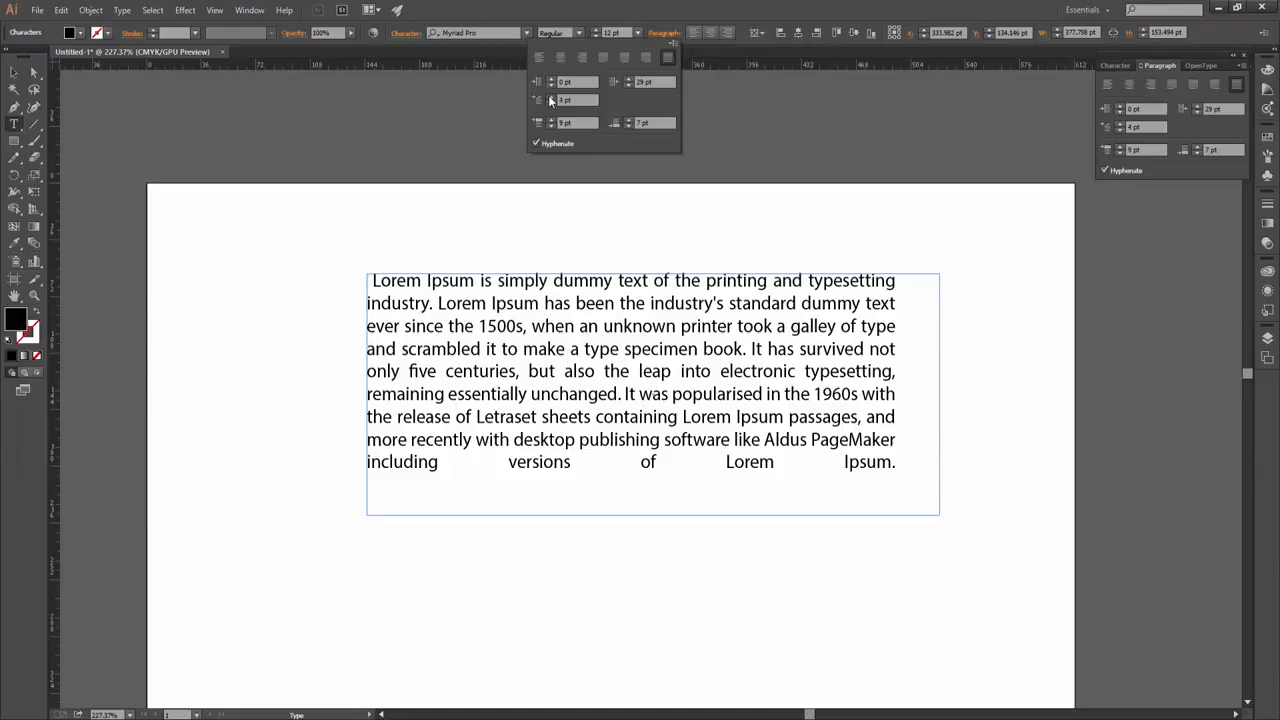
pyautogui.click(548, 96)
pyautogui.click(548, 96)
pyautogui.click(548, 96)
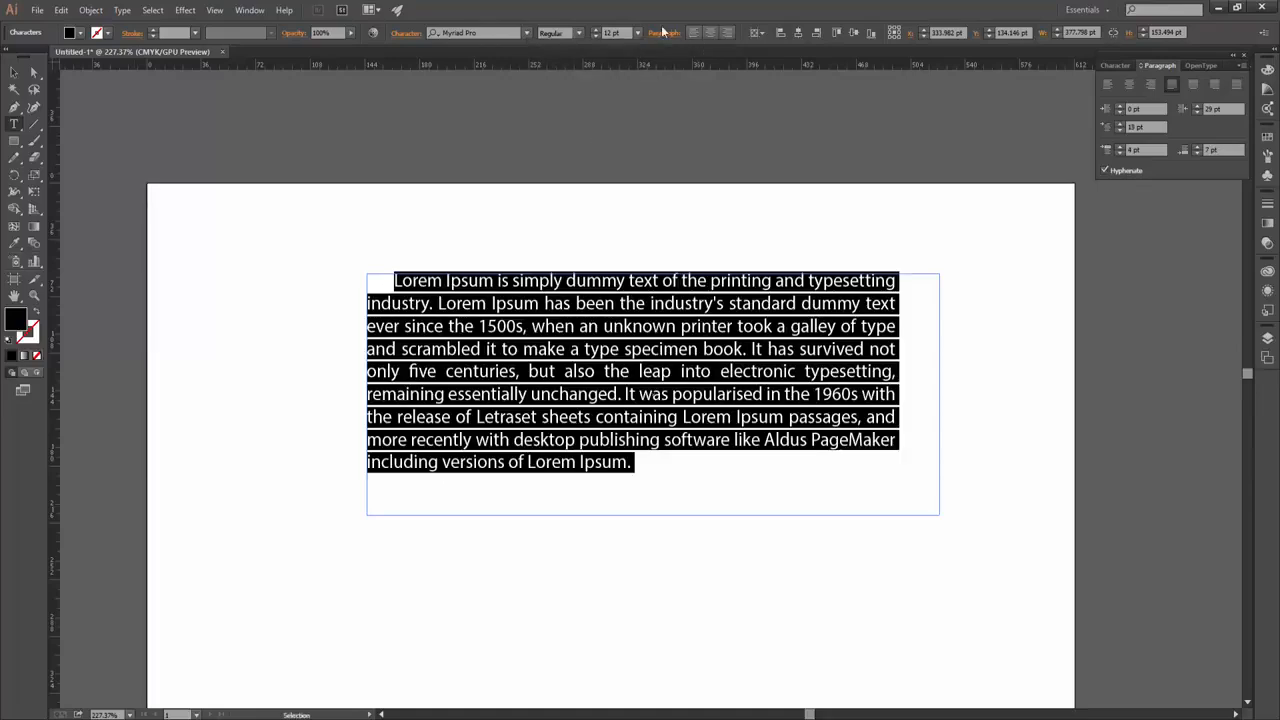
# Try justification with a right-aligned last line and centring on the indented paragraph, ending with left alignment
pyautogui.click(662, 32)
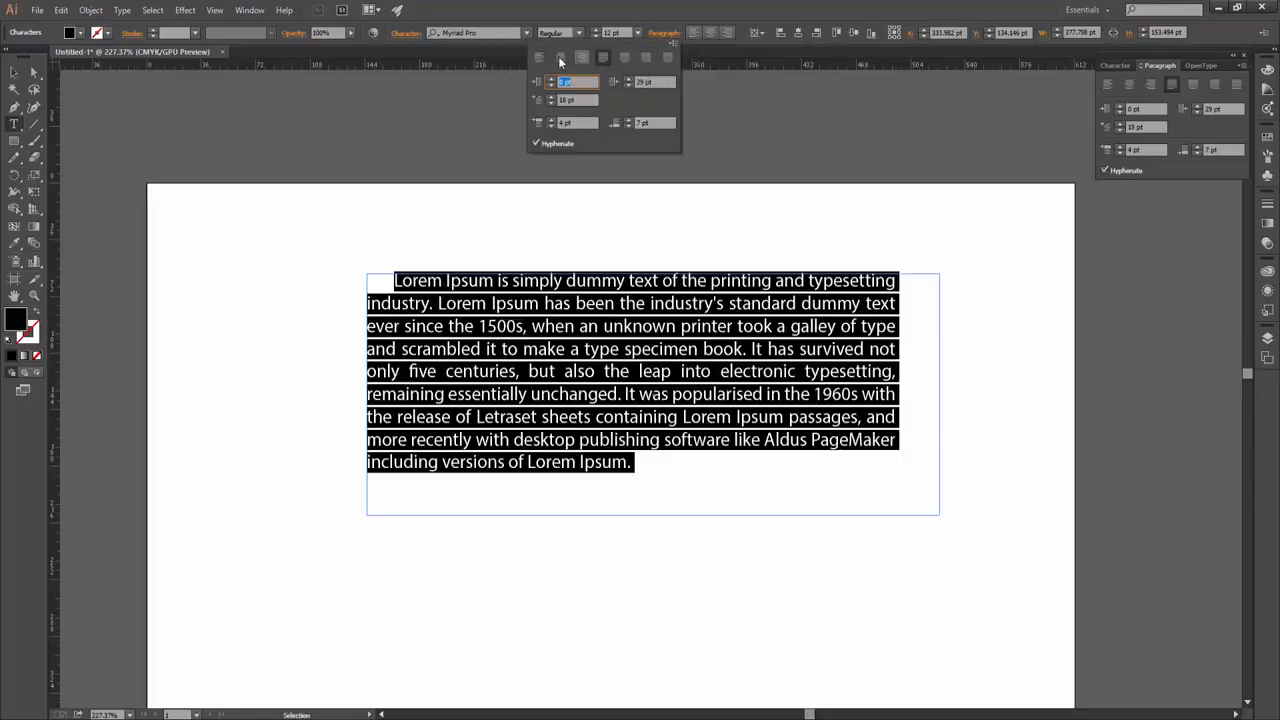
pyautogui.click(643, 57)
pyautogui.click(556, 59)
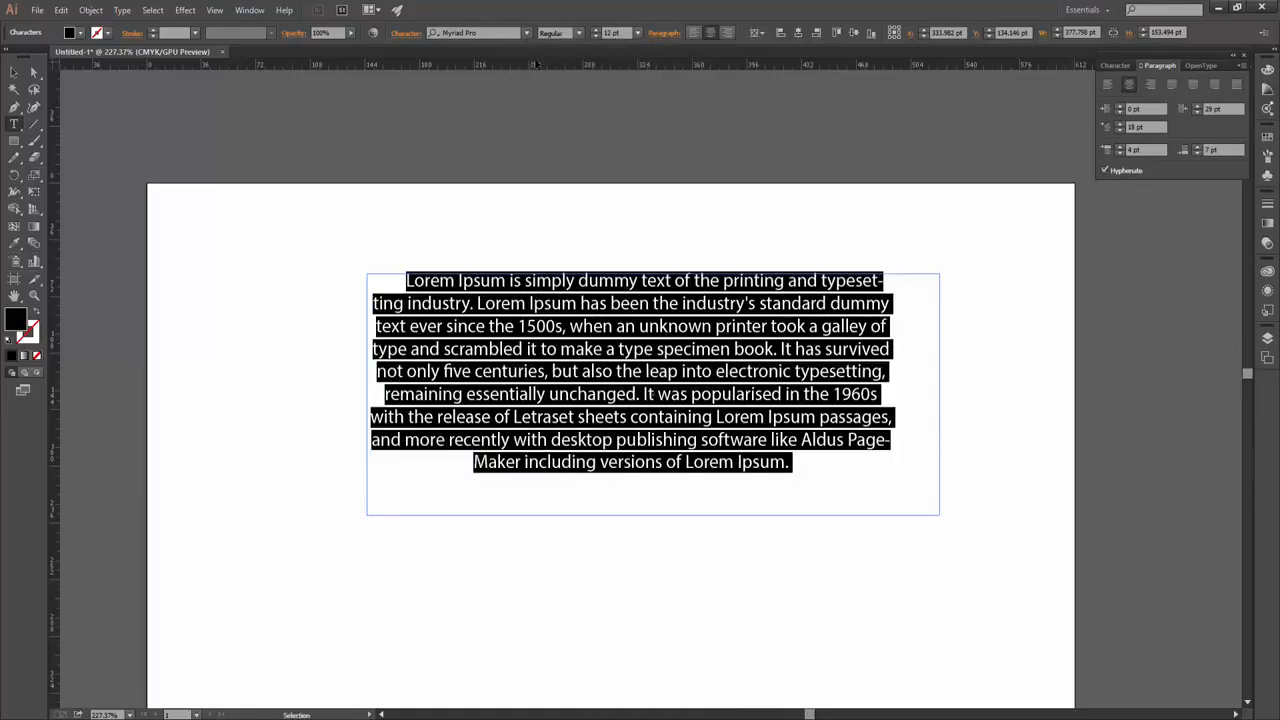
pyautogui.click(726, 352)
pyautogui.click(14, 73)
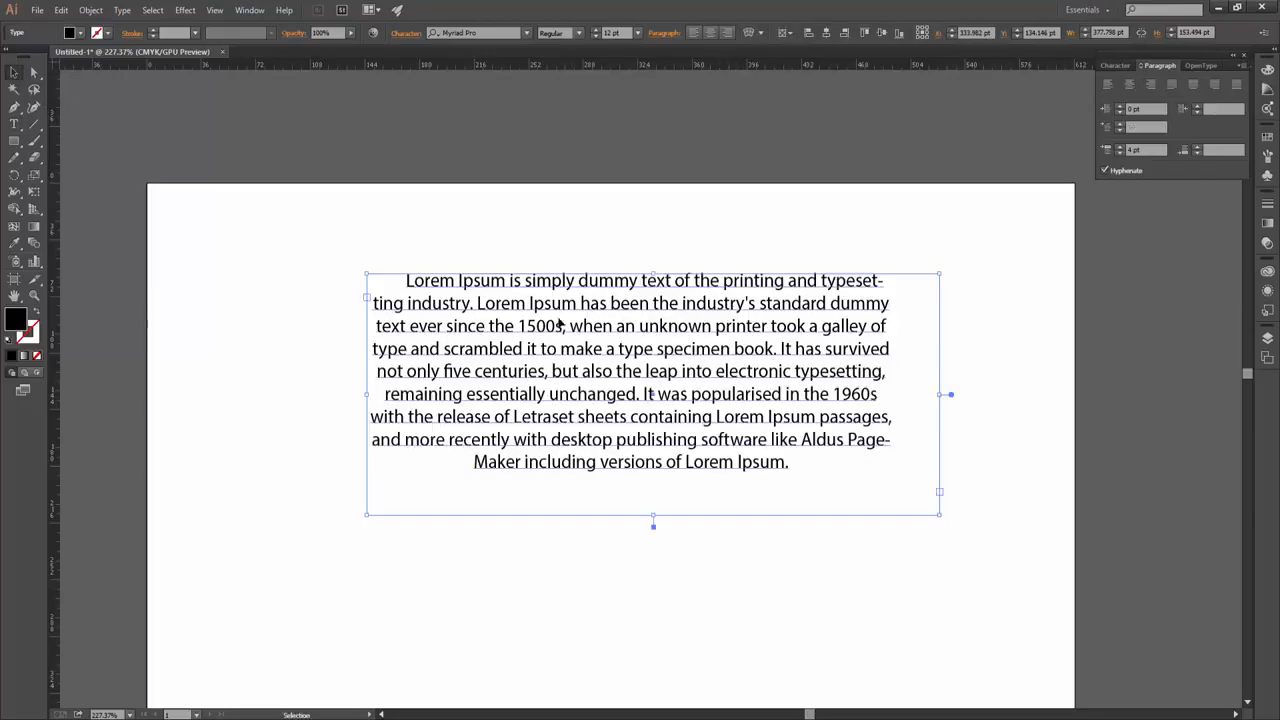
pyautogui.click(694, 33)
pyautogui.click(723, 217)
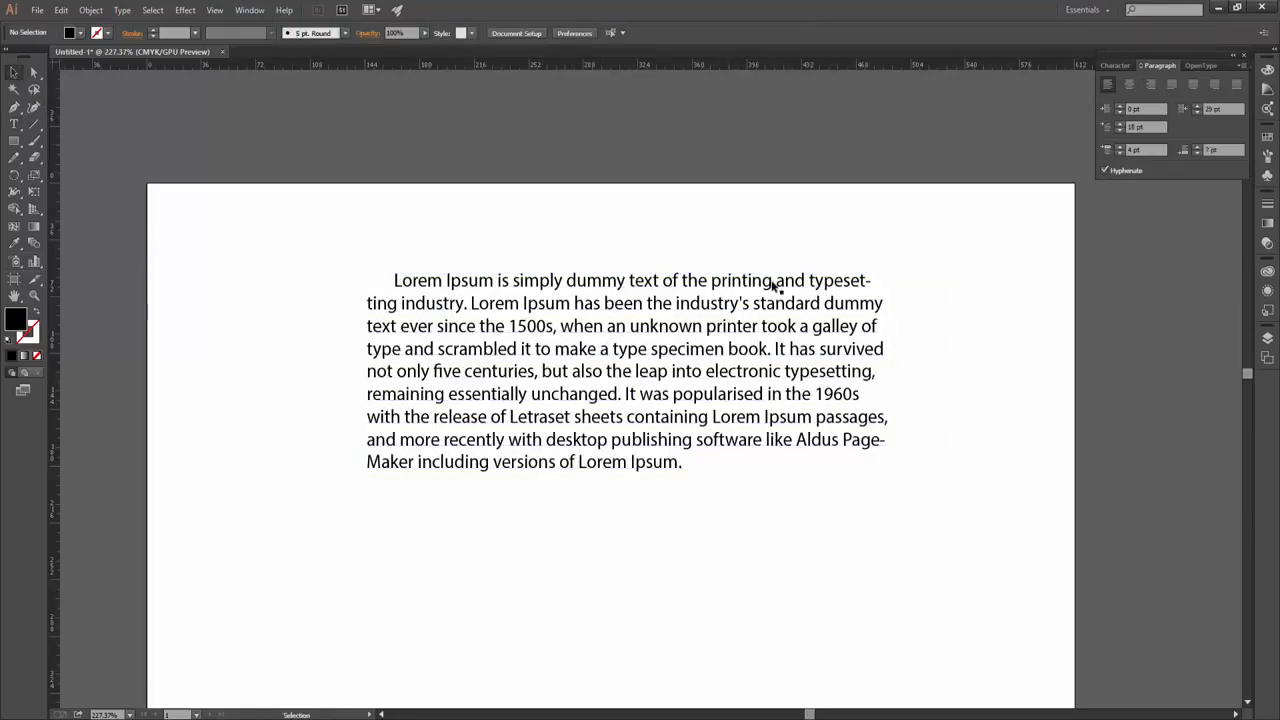
# Replace the indented paragraph with a new text frame about 343 pt wide containing the same Lorem Ipsum text
pyautogui.click(586, 303)
pyautogui.press('Delete')
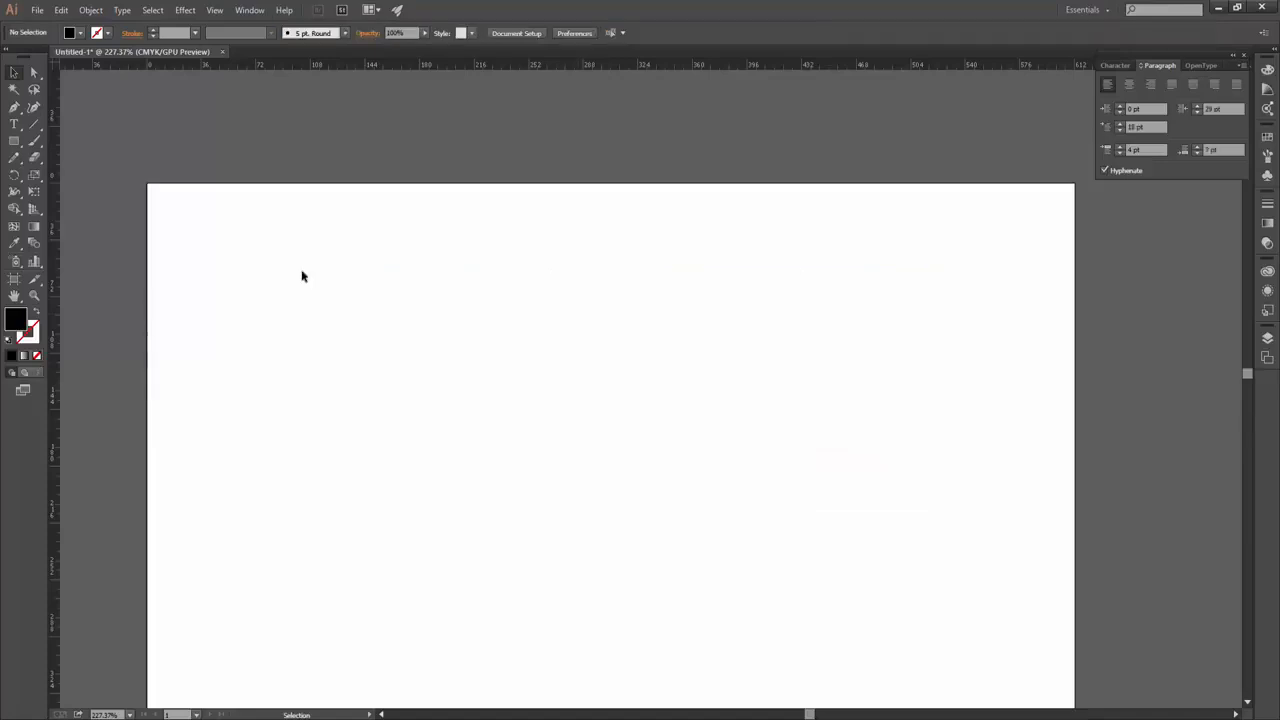
pyautogui.press('t')
pyautogui.moveTo(318, 326); pyautogui.dragTo(839, 521)
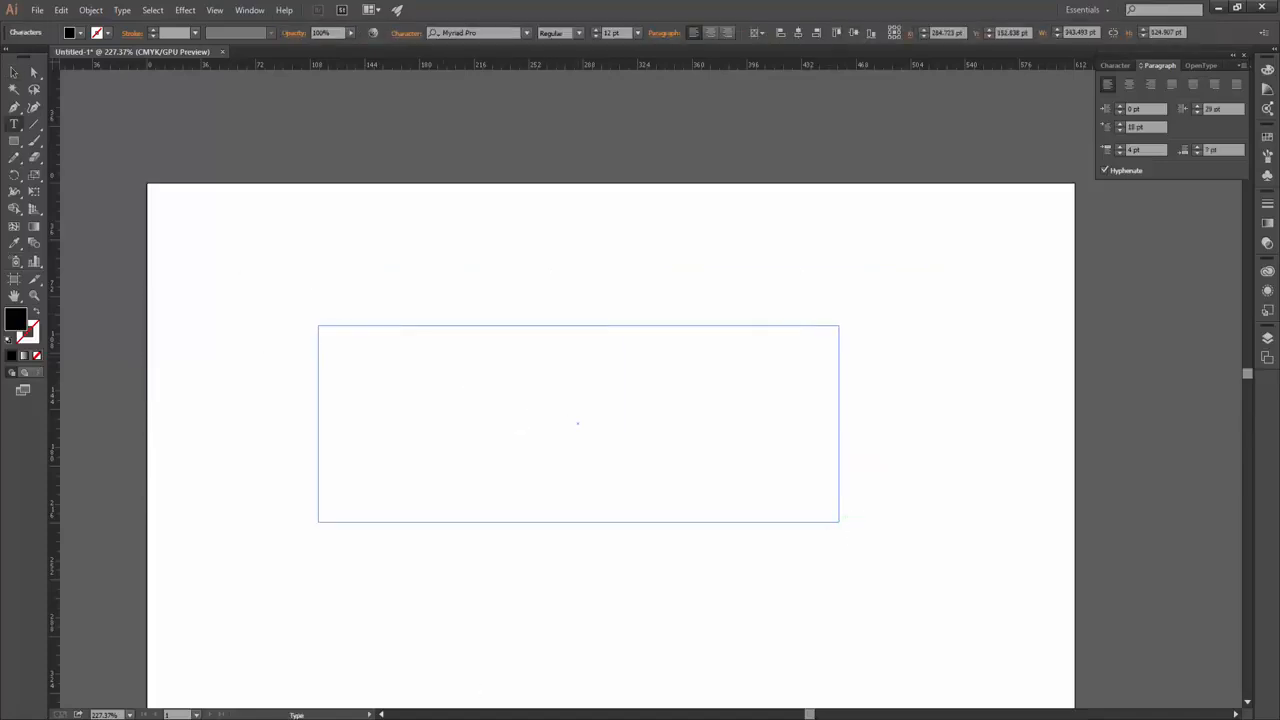
pyautogui.hotkey('ctrl', 'v')
# Reset the new paragraph's right indent, first-line indent and spacing before and after to 0 pt
pyautogui.hotkey('ctrl', 'a')
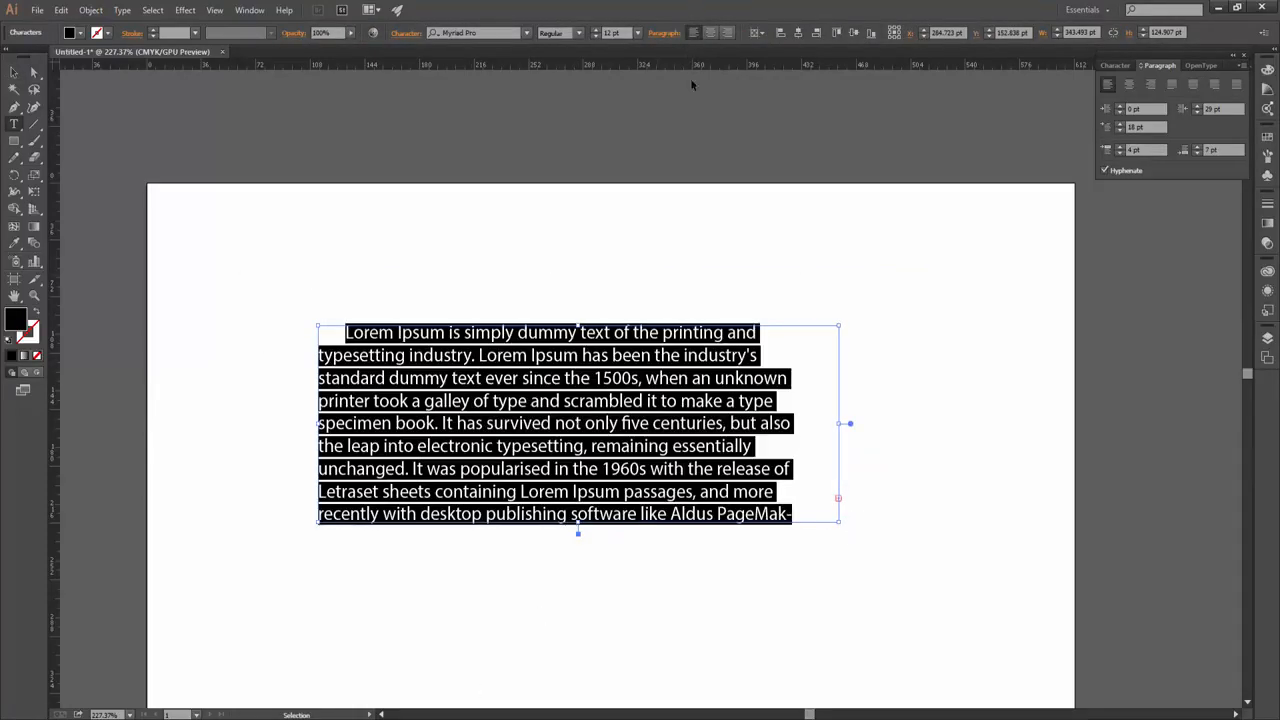
pyautogui.hotkey('ctrl', 't')
pyautogui.click(663, 33)
pyautogui.press('Tab')
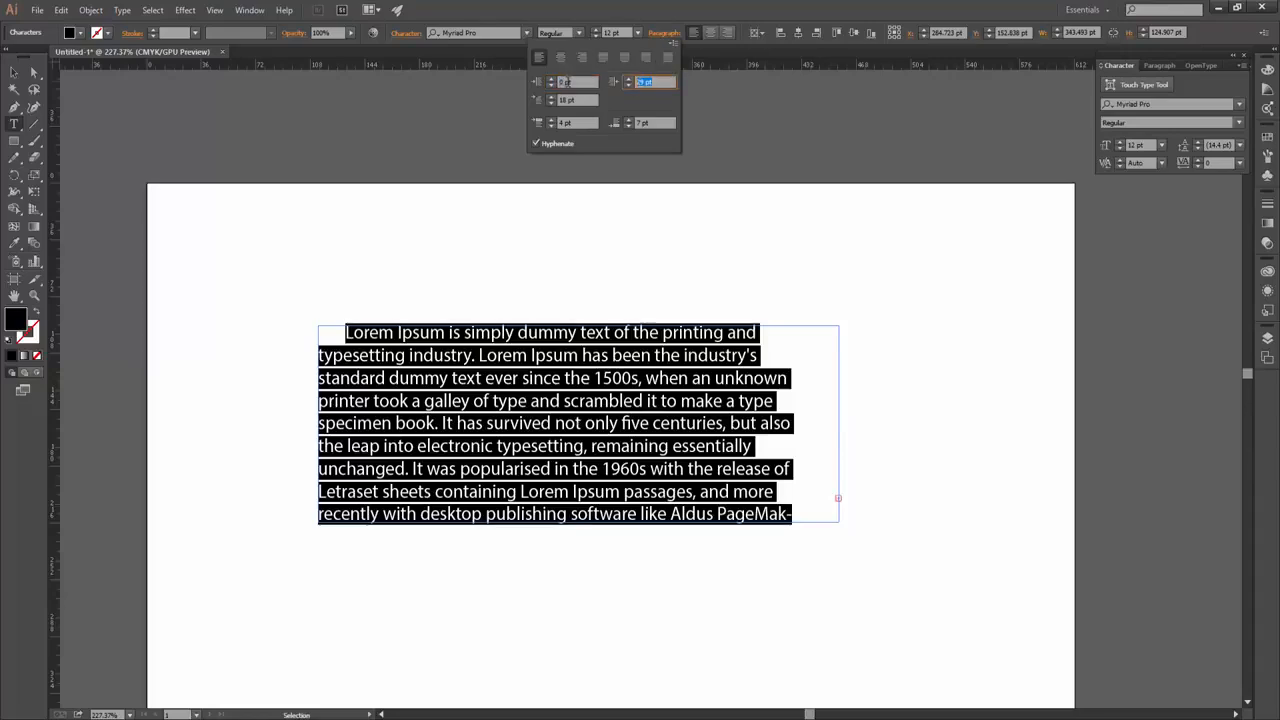
pyautogui.write('0')
pyautogui.hotkey('shift', 'Tab')
pyautogui.press('Tab')
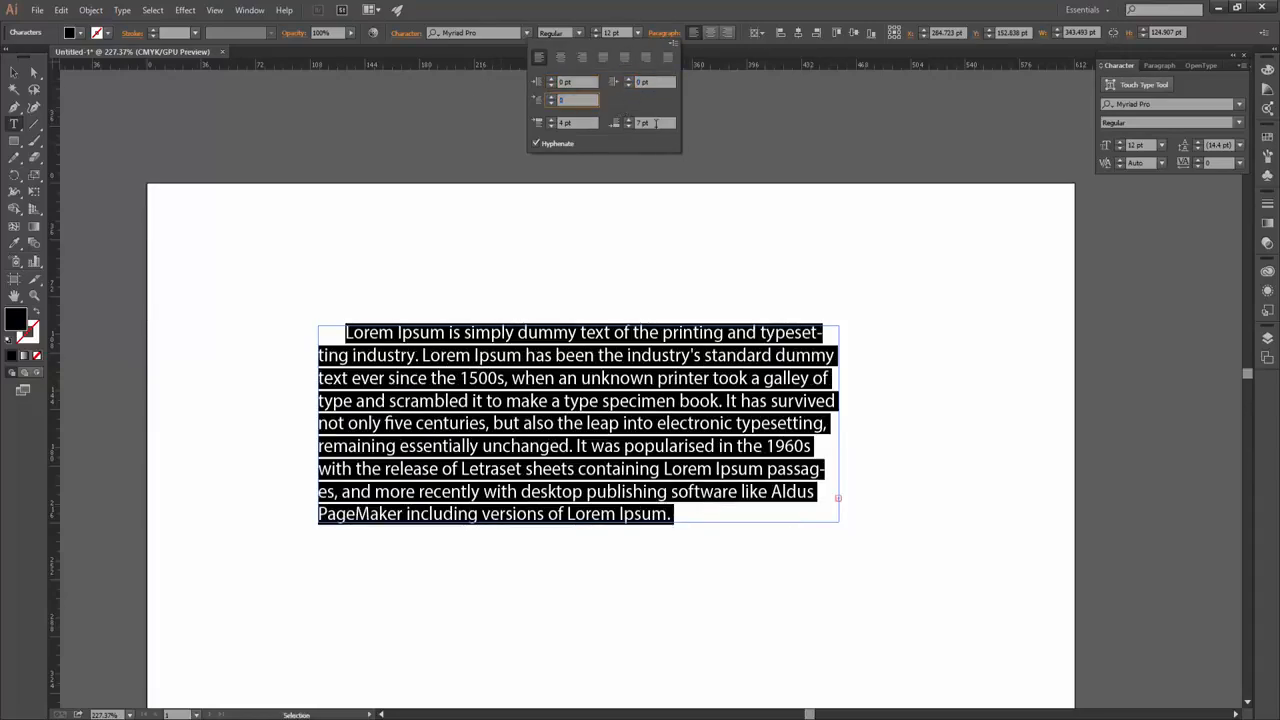
pyautogui.write('0')
pyautogui.press('Tab')
pyautogui.click(655, 378)
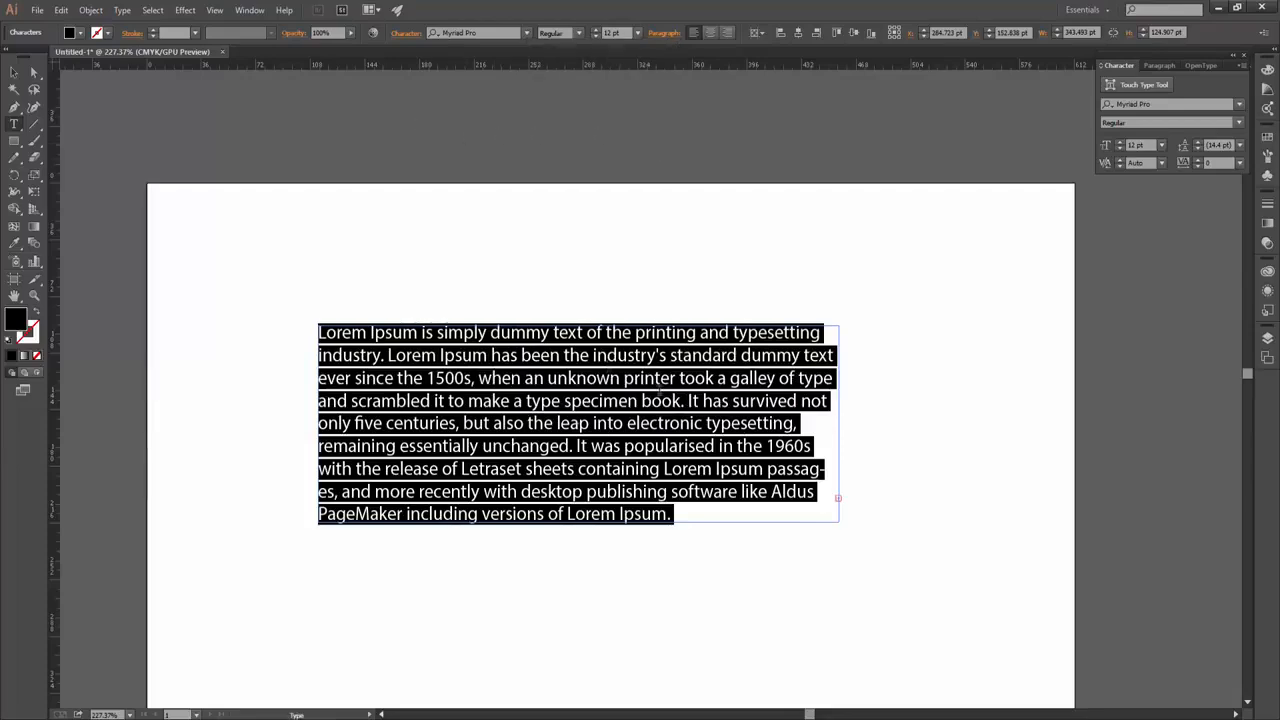
# Justify the whole paragraph with its last line centred, and finally with all lines justified
pyautogui.tripleClick(608, 360)
pyautogui.click(667, 34)
pyautogui.click(625, 58)
pyautogui.click(667, 58)
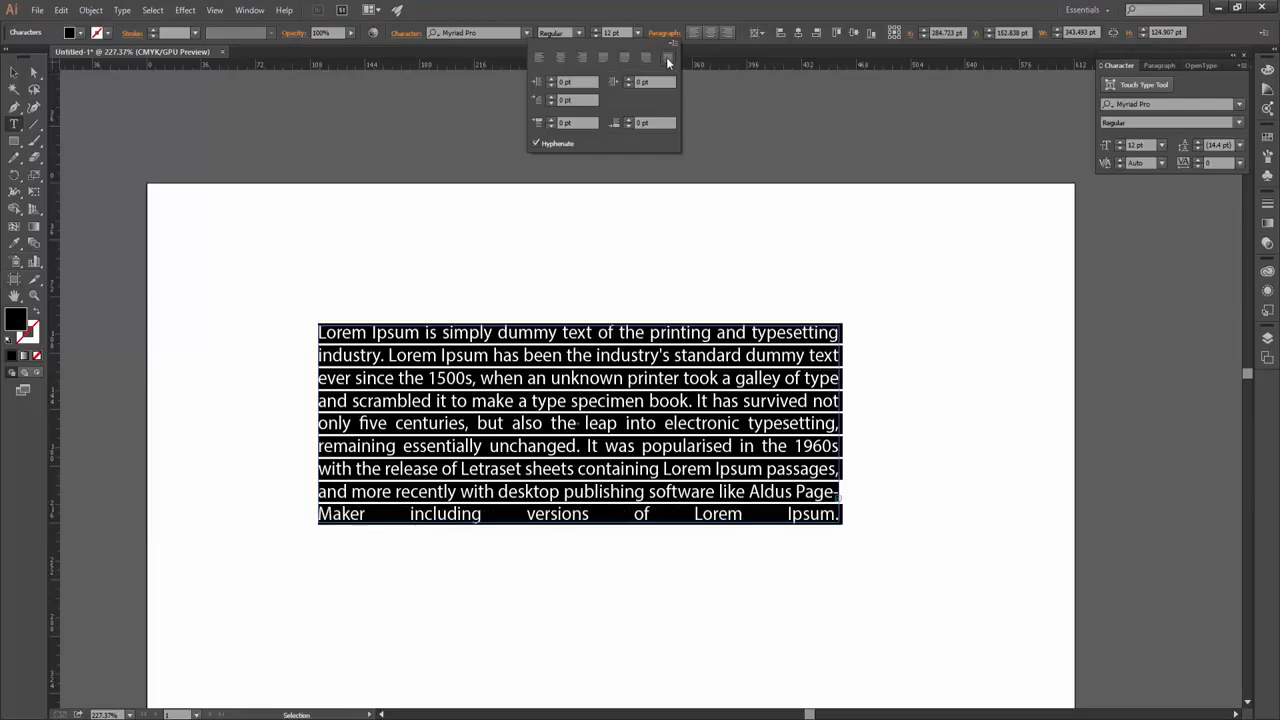
# Justify the Lorem Ipsum paragraph with its last line aligned left, and change its font to Raleway
pyautogui.click(604, 57)
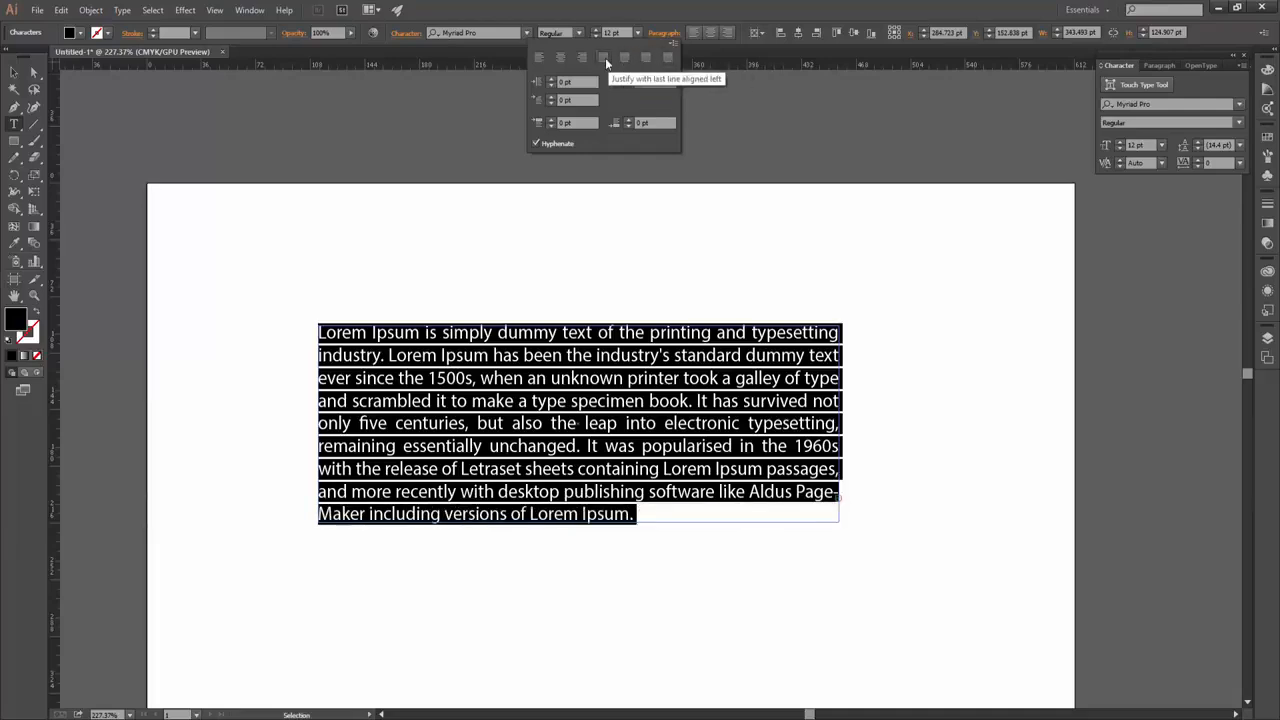
pyautogui.click(670, 34)
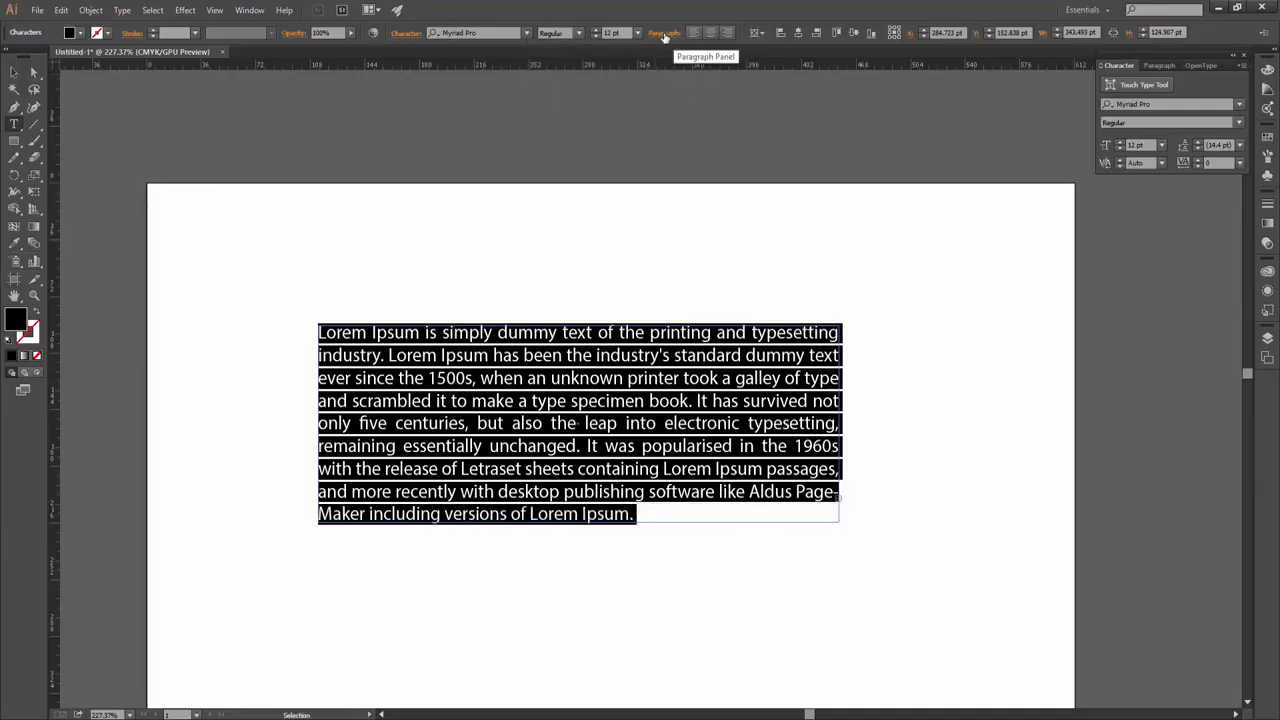
pyautogui.click(396, 35)
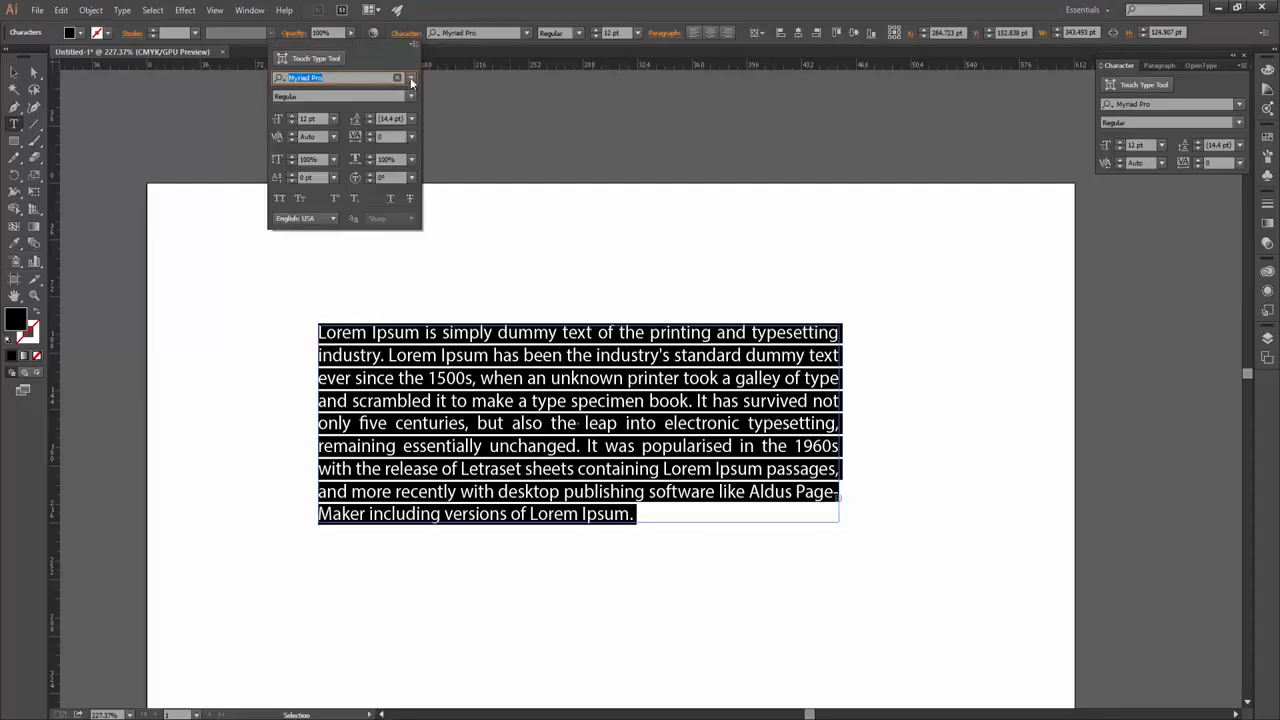
pyautogui.click(410, 77)
pyautogui.scroll(-8, 360, 280)
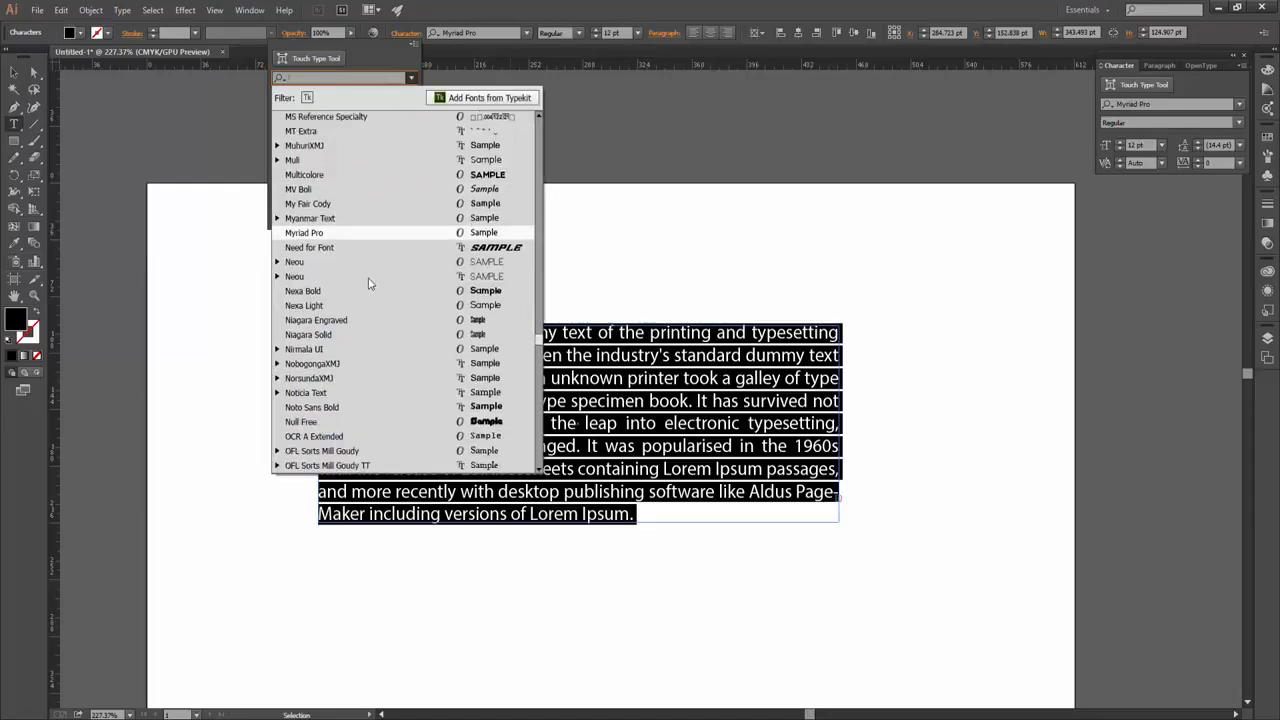
pyautogui.scroll(-7, 360, 288)
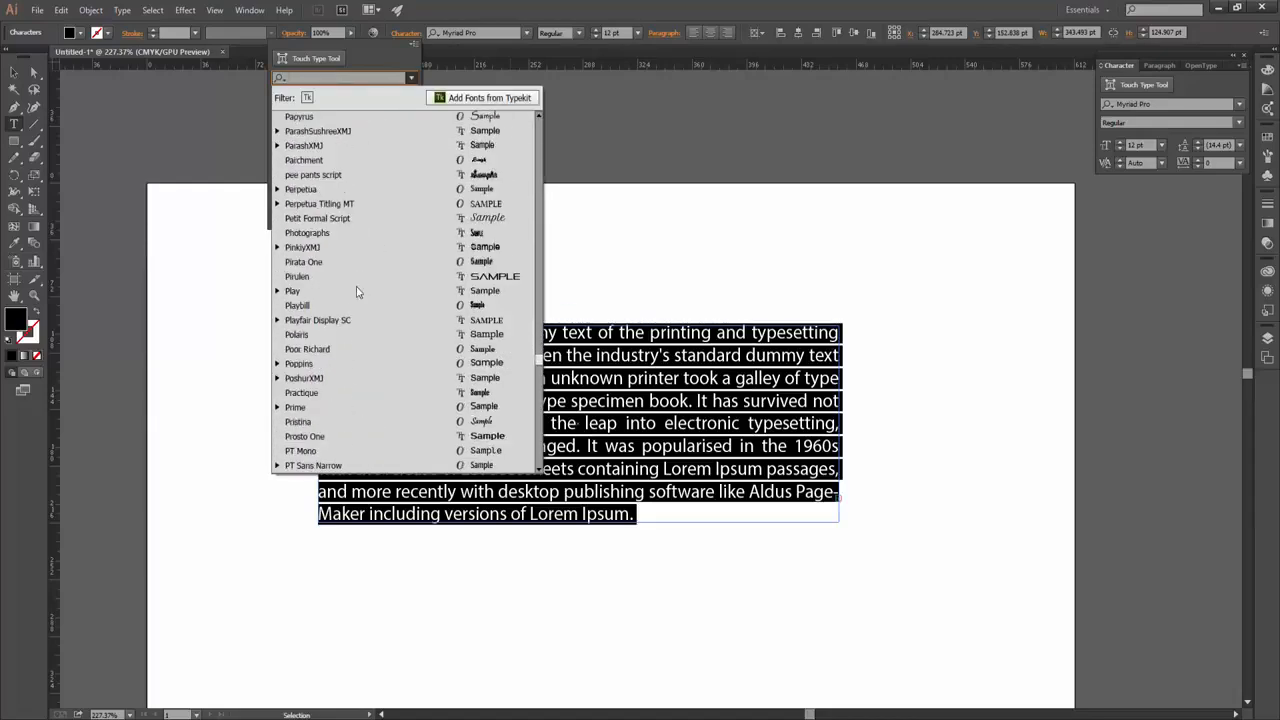
pyautogui.scroll(-6, 355, 286)
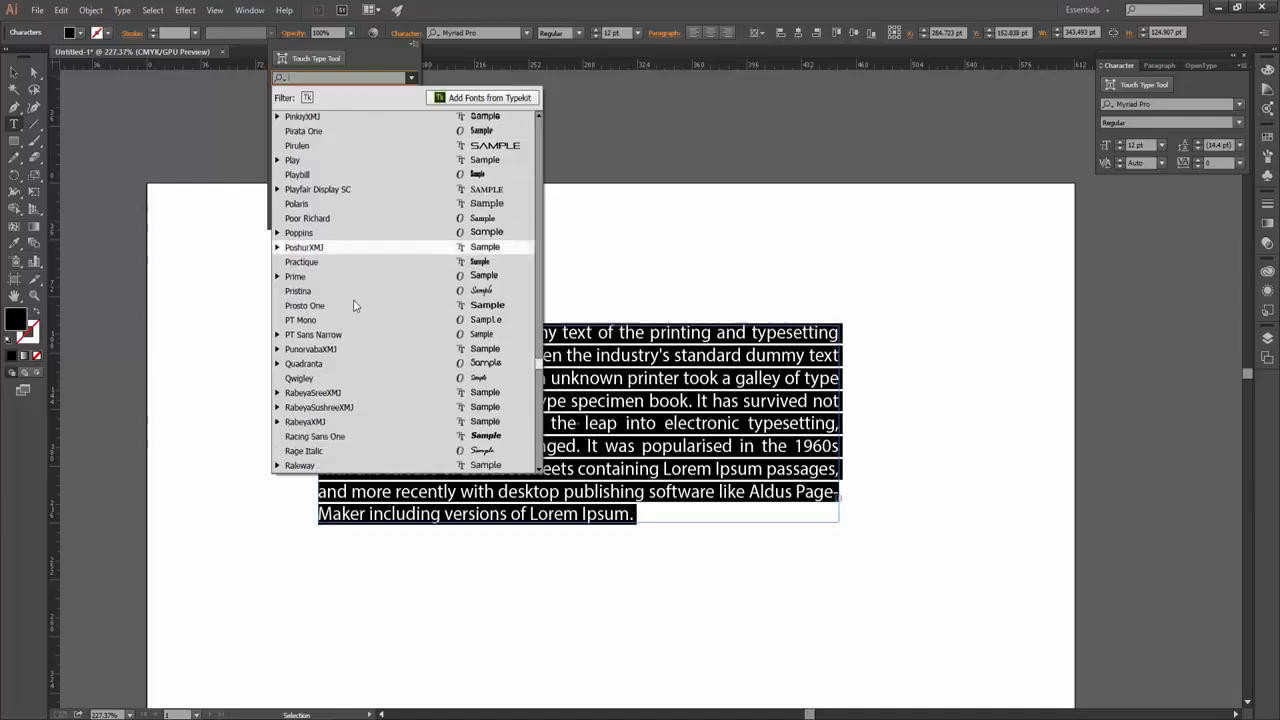
pyautogui.click(305, 337)
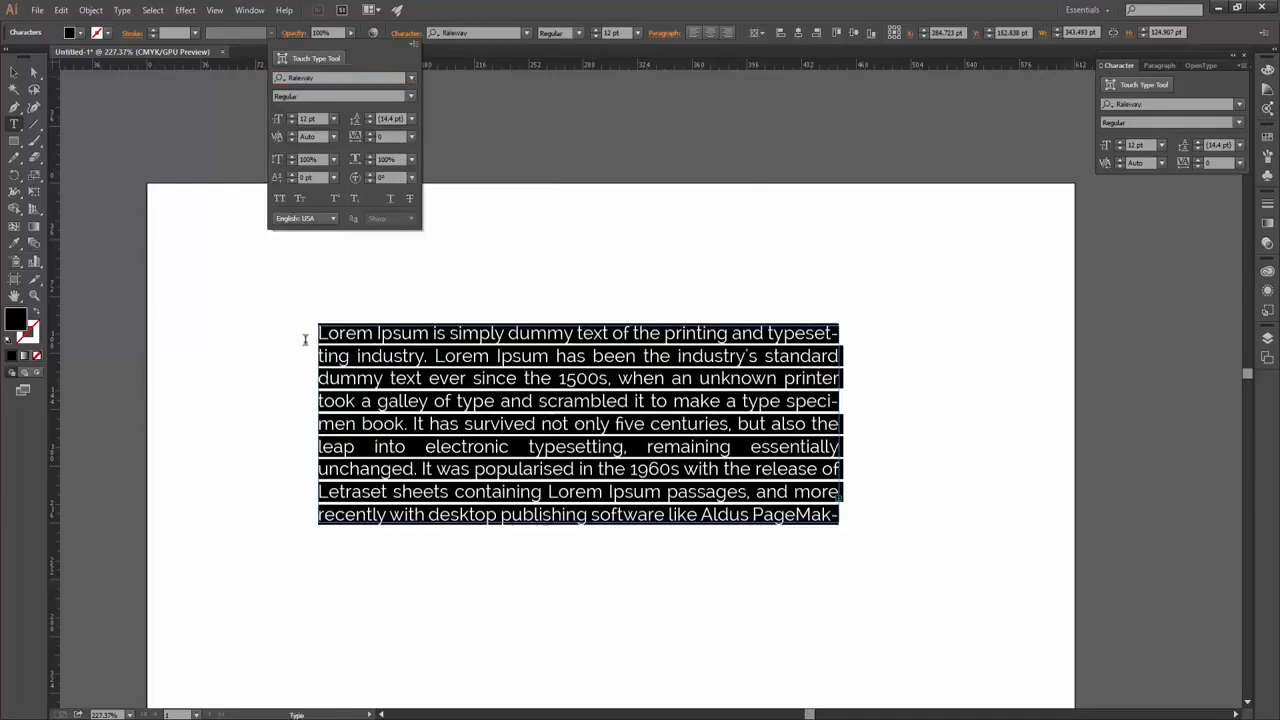
# Try larger font sizes on the paragraph, and finally set its size to 10 pt
pyautogui.click(291, 117)
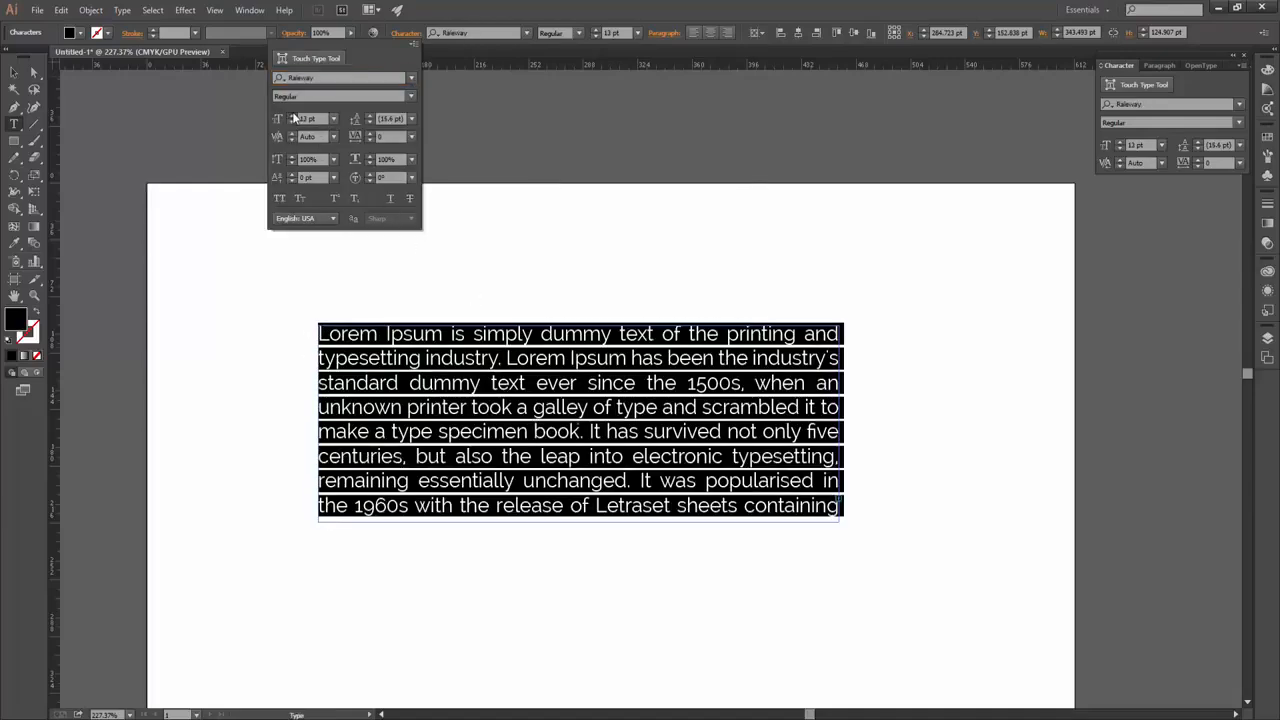
pyautogui.click(291, 117)
pyautogui.click(291, 117)
pyautogui.click(291, 117)
pyautogui.click(291, 123)
pyautogui.click(291, 123)
pyautogui.click(291, 123)
pyautogui.click(291, 123)
pyautogui.click(291, 123)
pyautogui.click(291, 123)
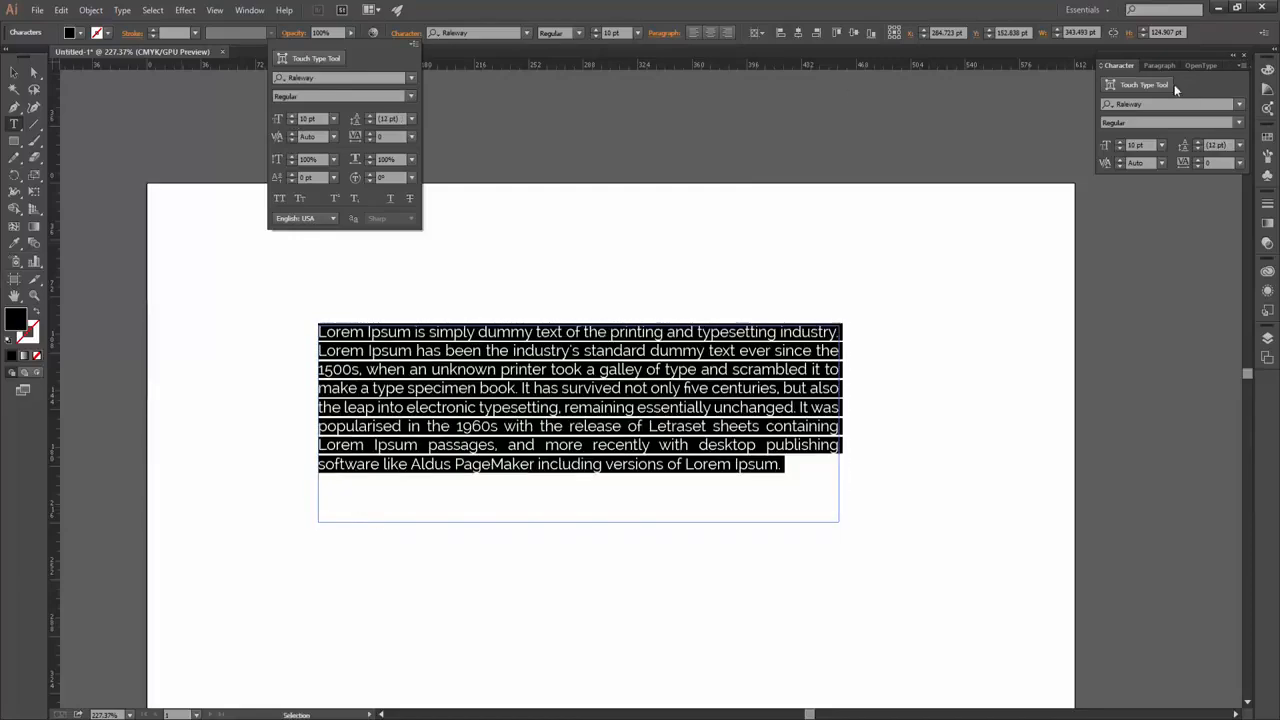
# Try loosening the paragraph's line spacing by raising the leading to 22 pt
pyautogui.click(369, 117)
pyautogui.click(369, 117)
pyautogui.click(369, 117)
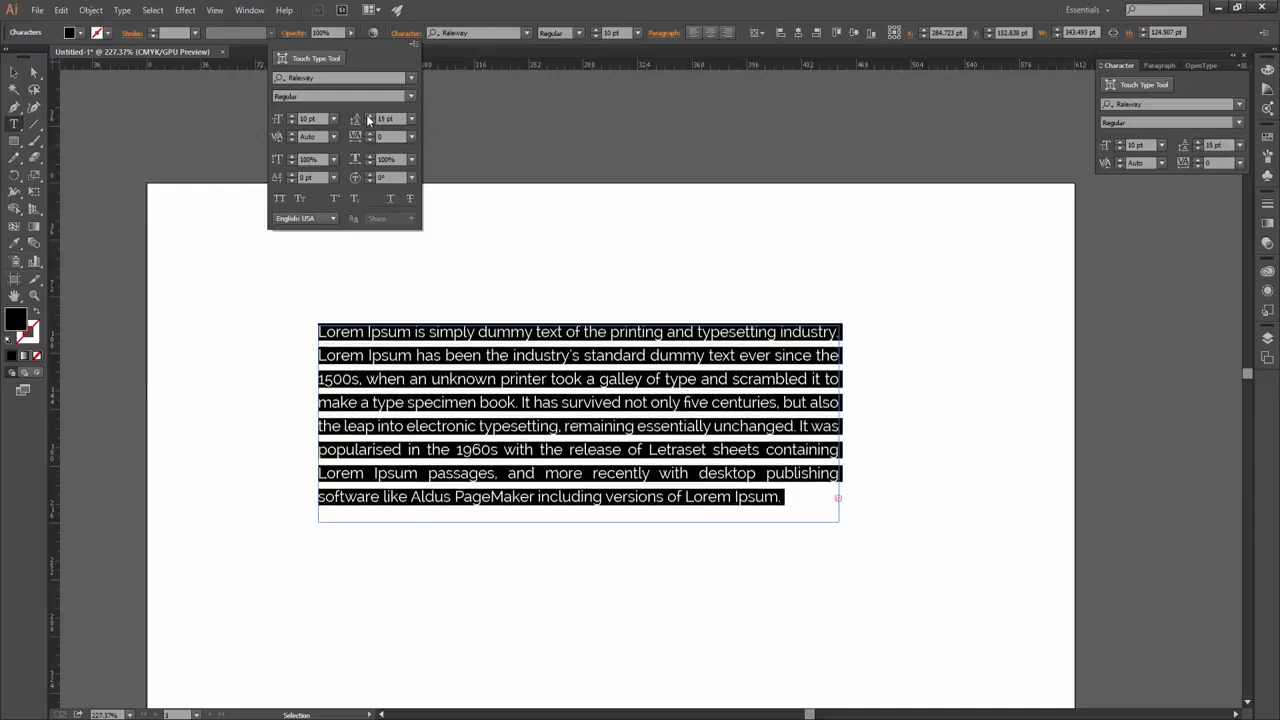
pyautogui.click(369, 117)
pyautogui.click(369, 117)
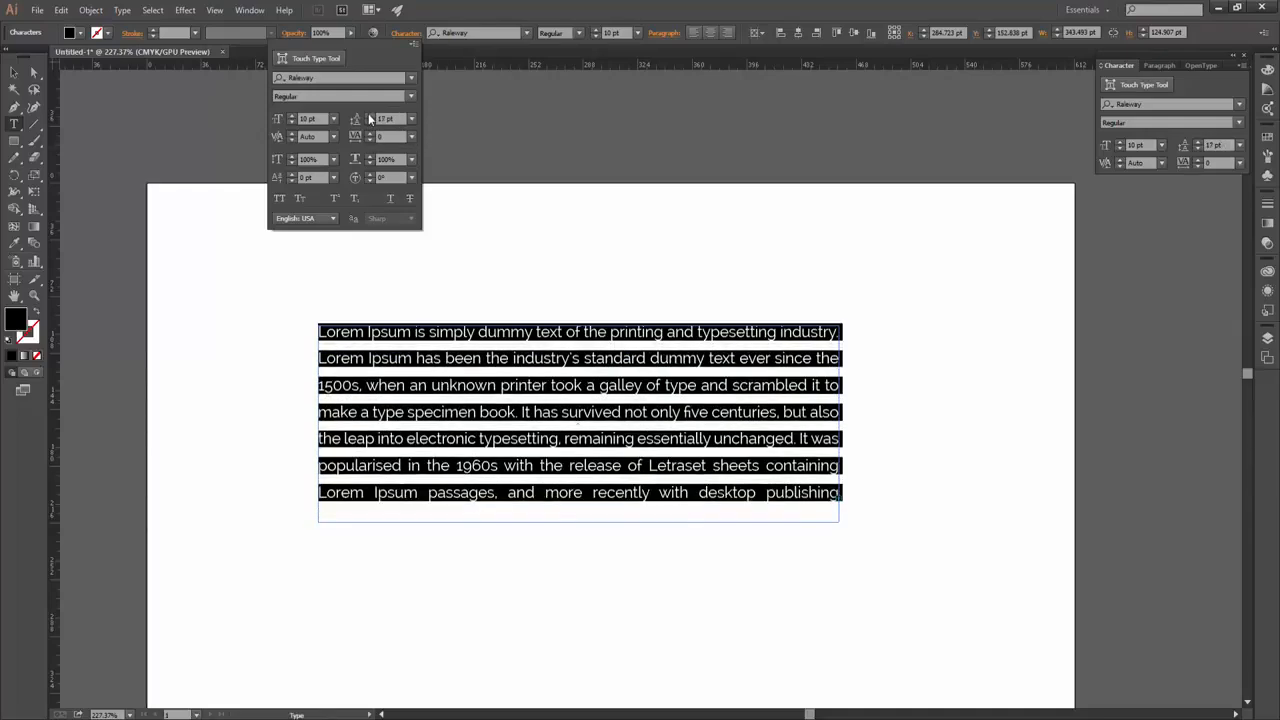
pyautogui.click(369, 117)
pyautogui.click(369, 117)
pyautogui.click(369, 117)
pyautogui.click(369, 117)
pyautogui.click(369, 117)
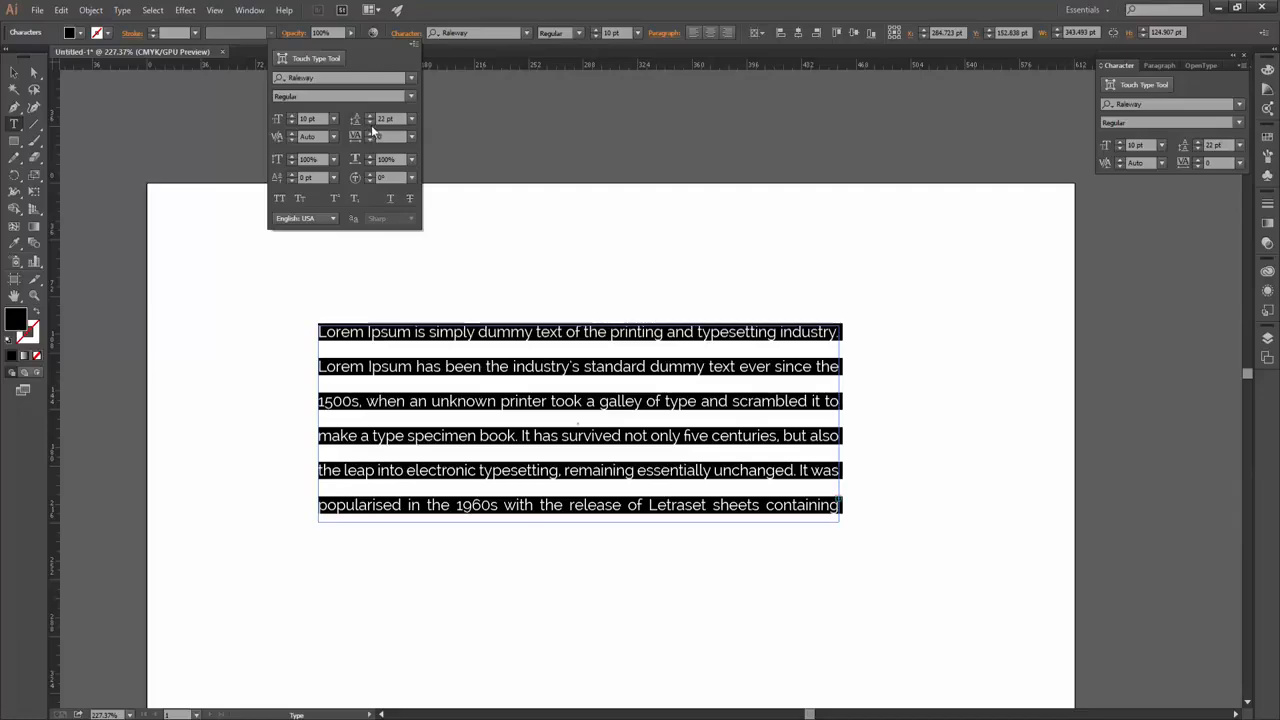
# Try tightening the paragraph's line spacing by lowering the leading to 3 pt
pyautogui.click(369, 122)
pyautogui.click(369, 122)
pyautogui.click(369, 122)
pyautogui.click(369, 122)
pyautogui.click(369, 122)
pyautogui.click(369, 122)
pyautogui.click(369, 122)
pyautogui.click(369, 122)
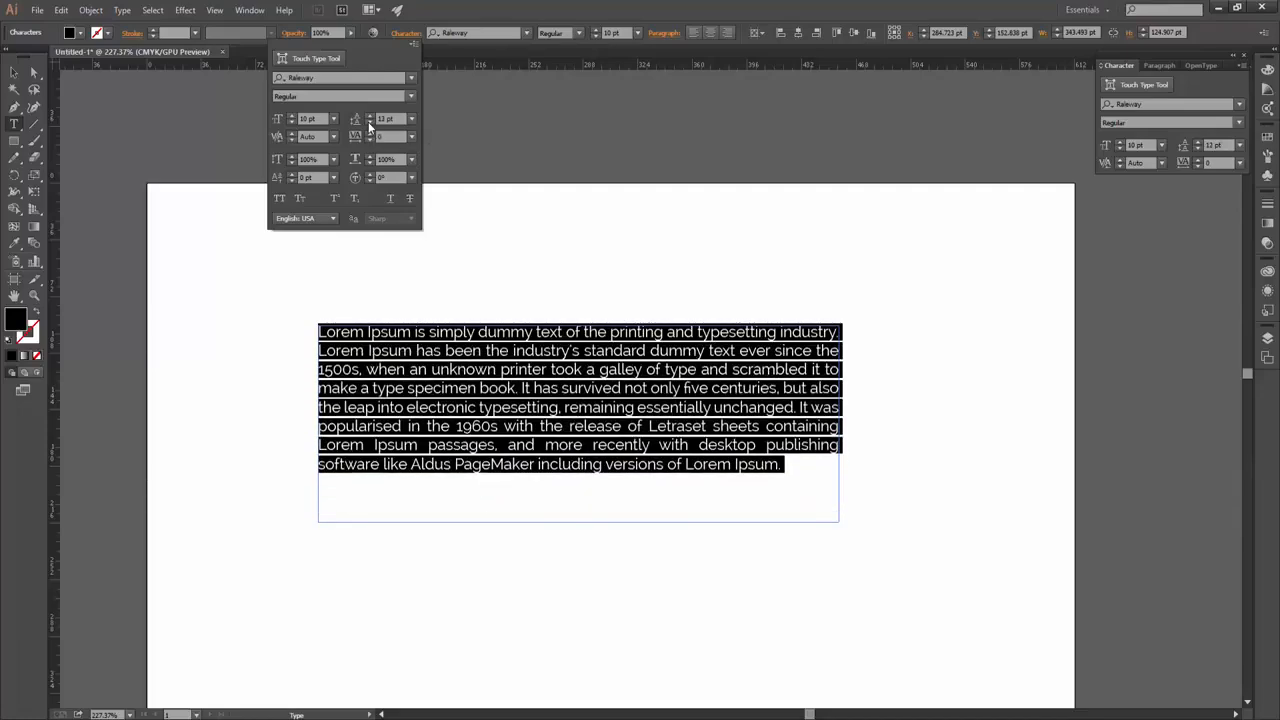
pyautogui.click(369, 122)
pyautogui.click(369, 122)
pyautogui.click(369, 122)
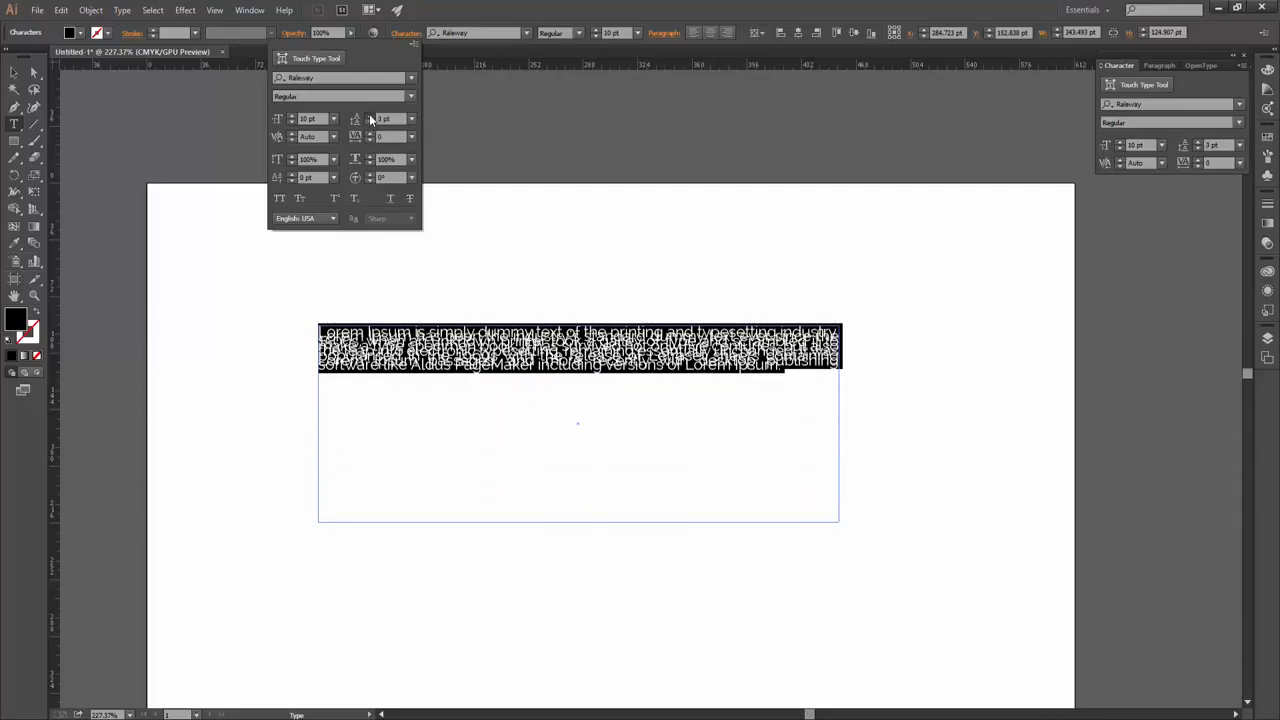
# Raise the paragraph's leading to 13 pt, and reset it to the automatic value of 12 pt
pyautogui.click(369, 117)
pyautogui.click(369, 117)
pyautogui.click(369, 117)
pyautogui.click(369, 117)
pyautogui.click(369, 117)
pyautogui.click(369, 117)
pyautogui.click(369, 117)
pyautogui.click(369, 117)
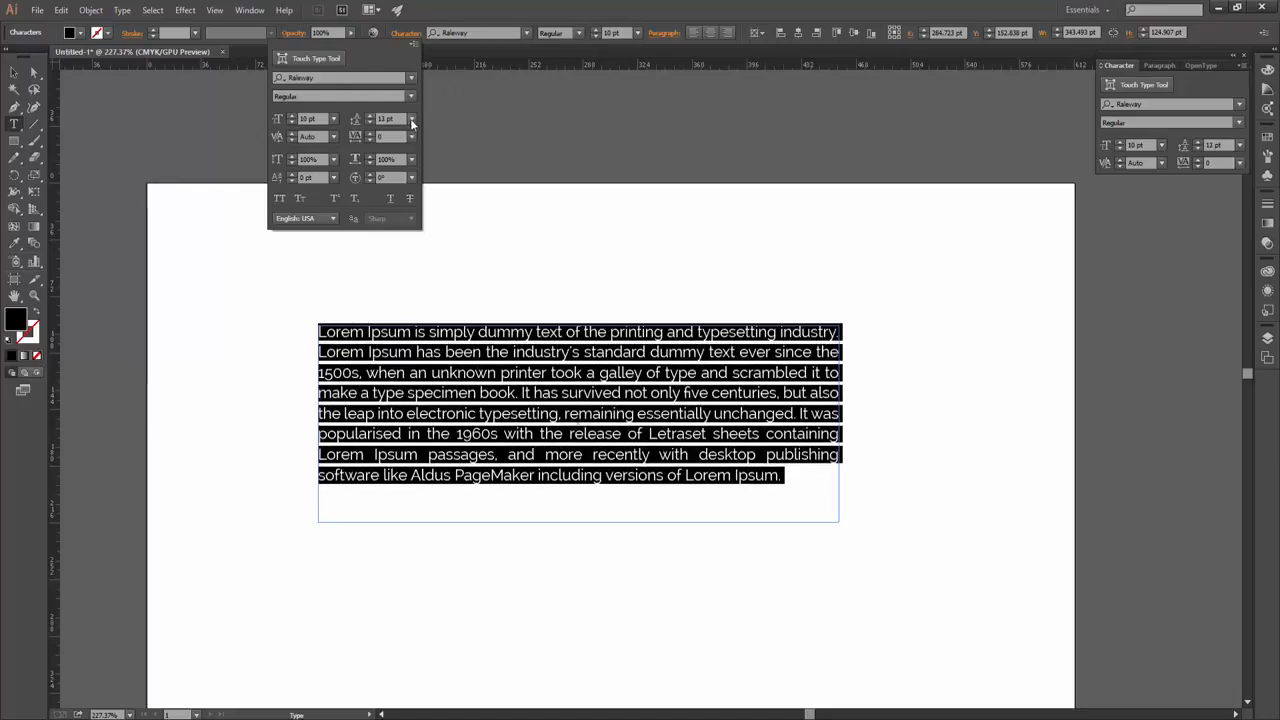
pyautogui.click(411, 119)
pyautogui.click(418, 134)
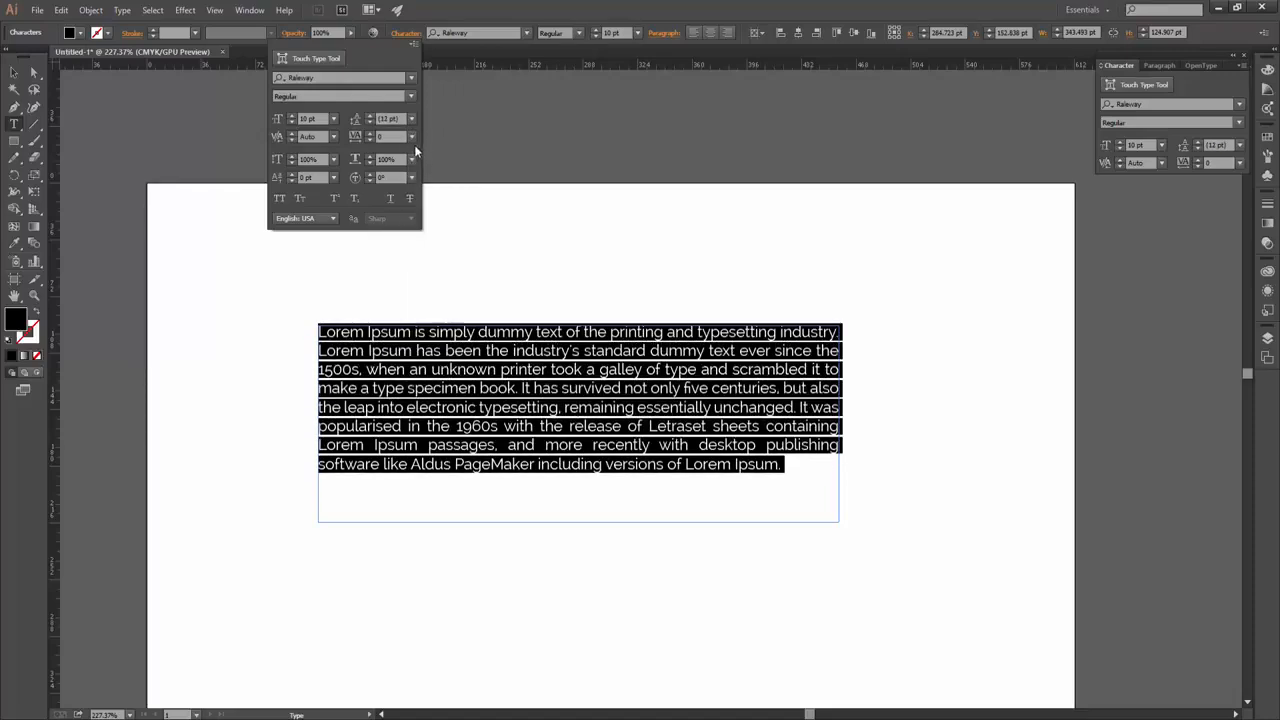
# Set the paragraph's leading to 15 pt
pyautogui.click(369, 122)
pyautogui.click(369, 122)
pyautogui.click(370, 116)
pyautogui.click(370, 116)
pyautogui.click(370, 116)
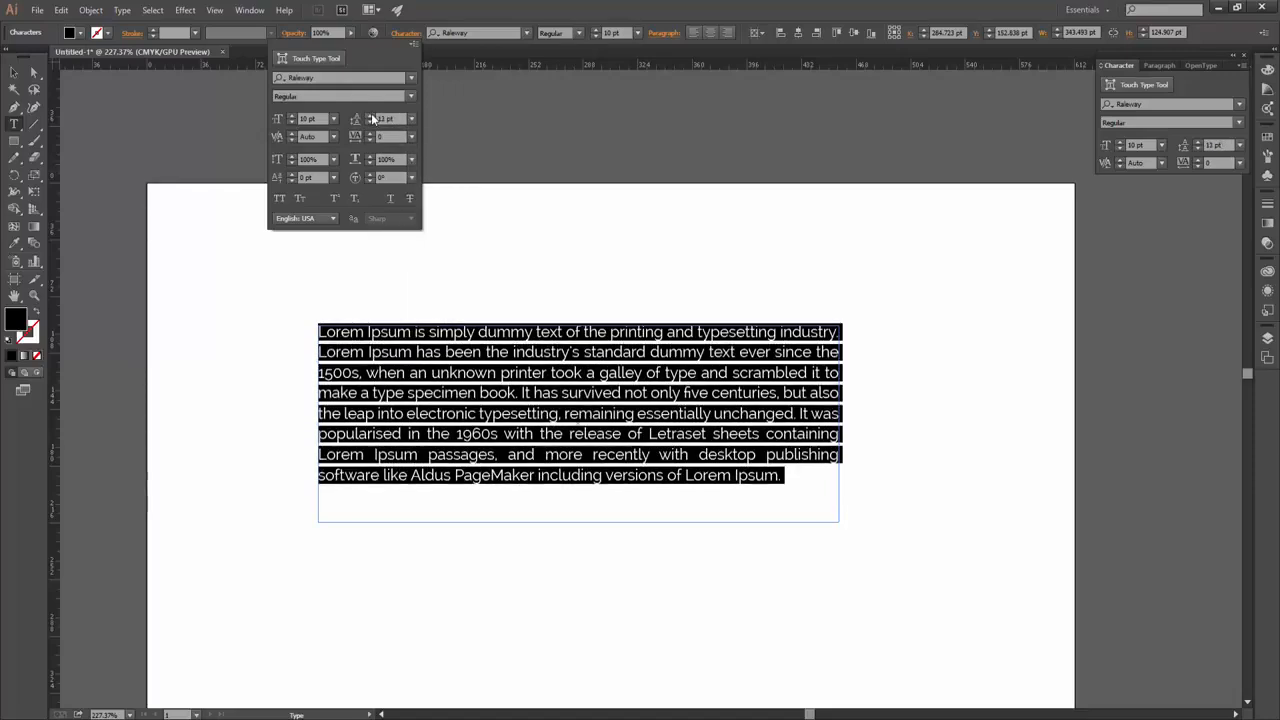
pyautogui.click(370, 116)
pyautogui.click(370, 116)
# Increase the tracking of the whole paragraph to 13
pyautogui.click(371, 136)
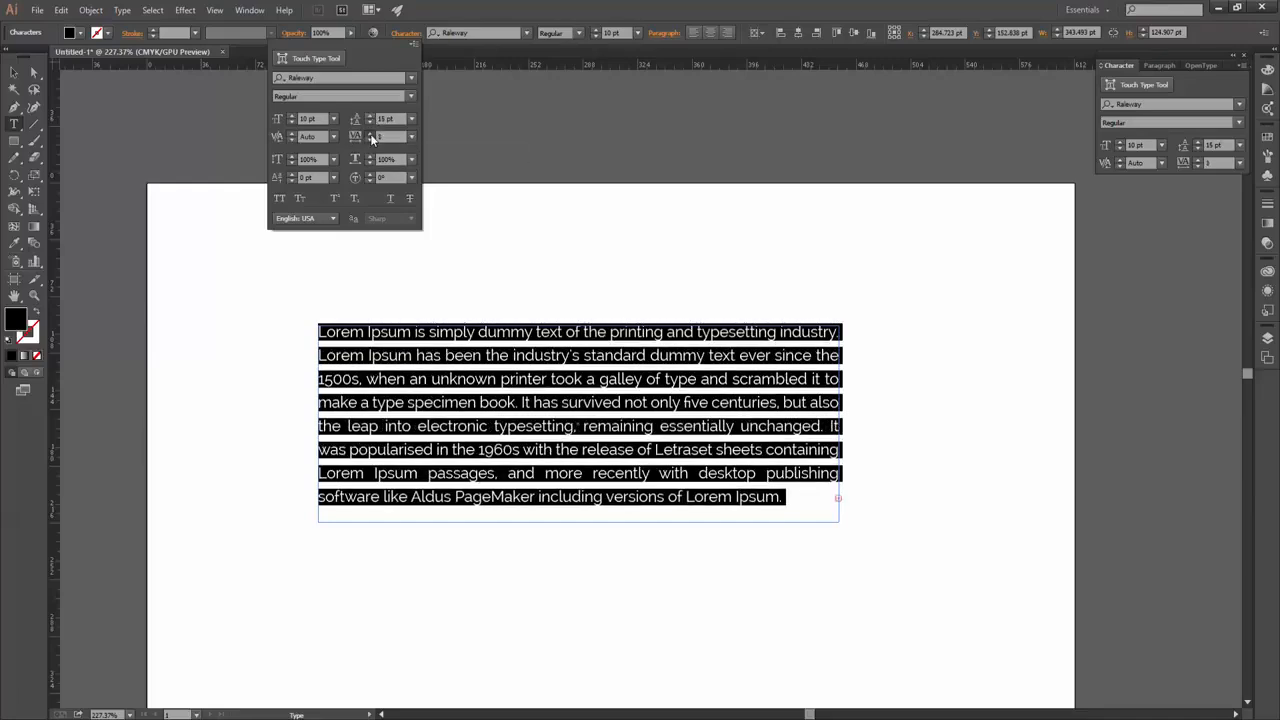
pyautogui.click(371, 136)
pyautogui.click(371, 136)
pyautogui.click(371, 136)
pyautogui.click(371, 136)
pyautogui.click(371, 136)
pyautogui.click(371, 136)
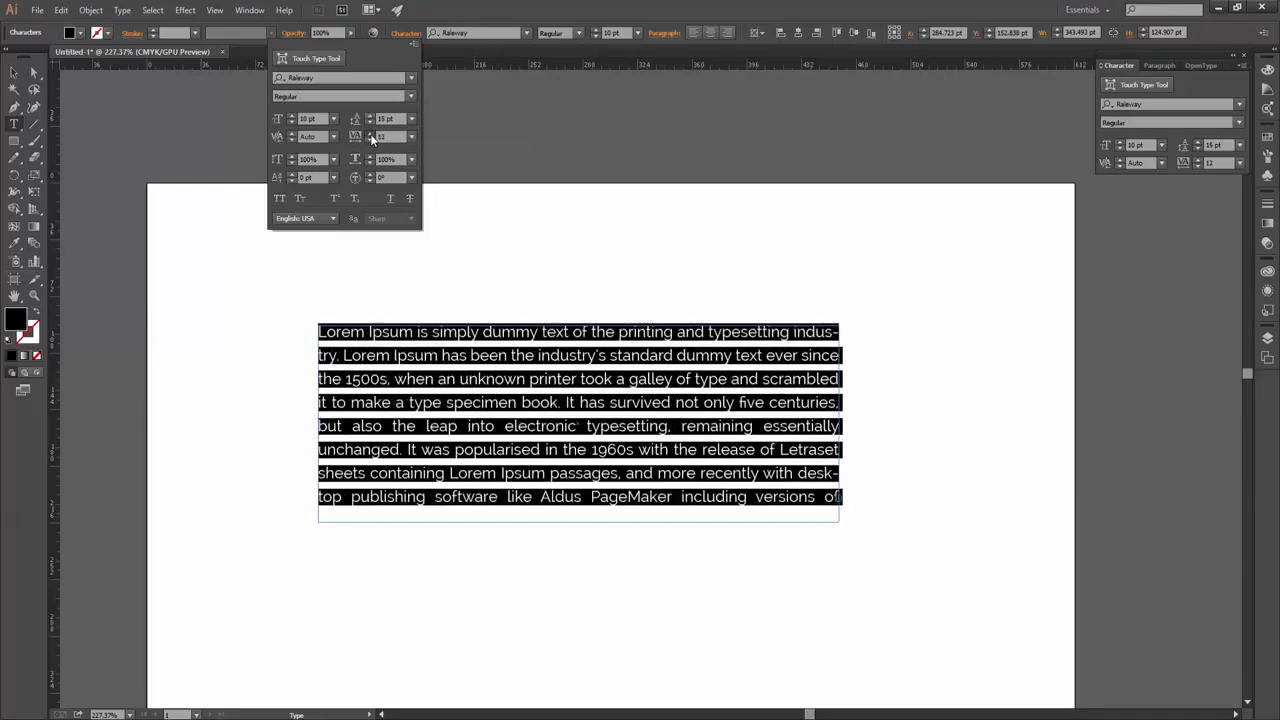
pyautogui.click(371, 136)
# Select the word "specimen" in the paragraph and copy it
pyautogui.click(452, 410)
pyautogui.doubleClick(478, 405)
pyautogui.hotkey('ctrl', 'c')
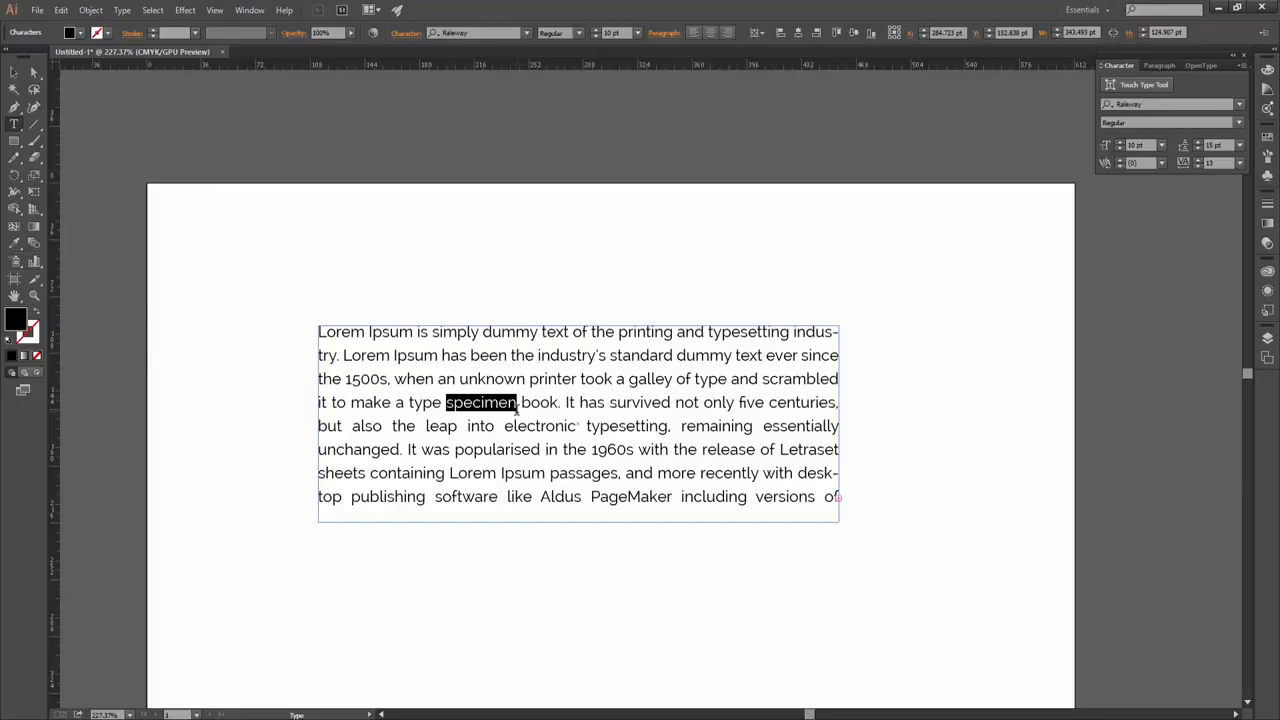
# Paste the copied word "specimen" as a separate text object, place it above the paragraph and enlarge it to about 28 pt
pyautogui.click(13, 72)
pyautogui.click(482, 208)
pyautogui.hotkey('ctrl', 'v')
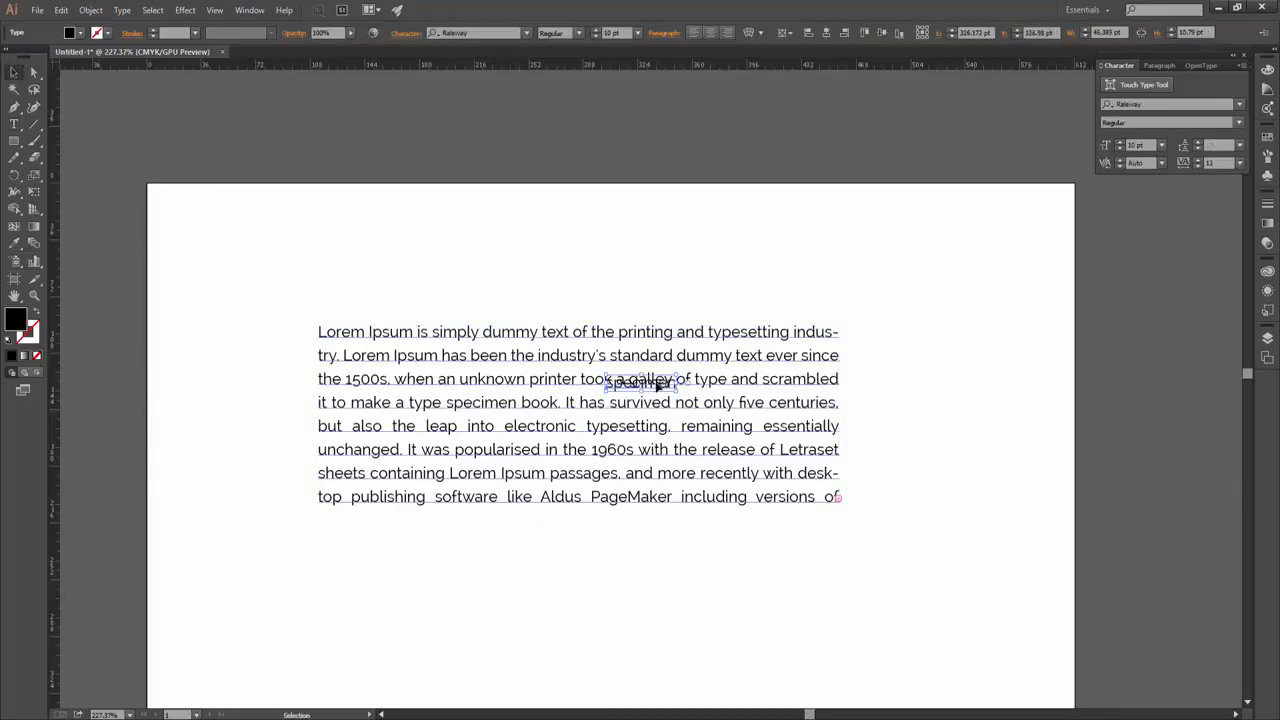
pyautogui.moveTo(657, 384); pyautogui.dragTo(684, 268)
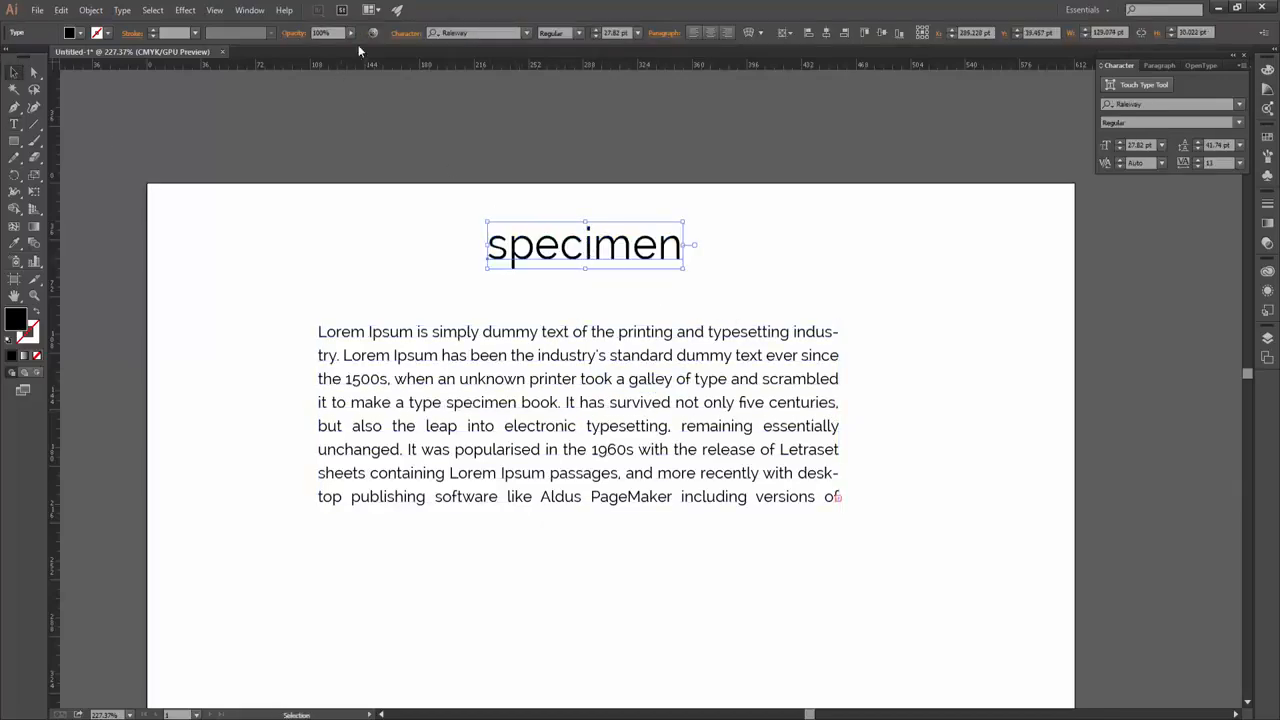
# Widen the letter tracking of the "specimen" heading to about 69
pyautogui.click(405, 33)
pyautogui.click(371, 136)
pyautogui.click(371, 136)
pyautogui.click(371, 136)
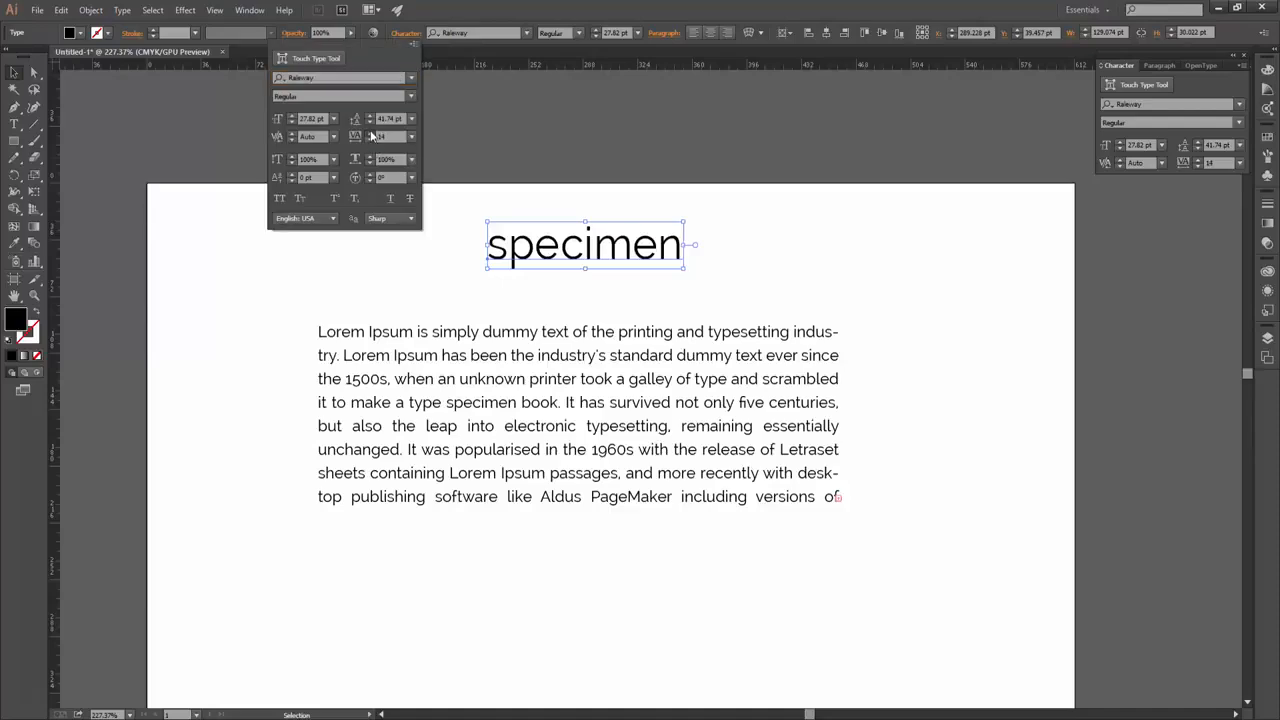
pyautogui.click(371, 133)
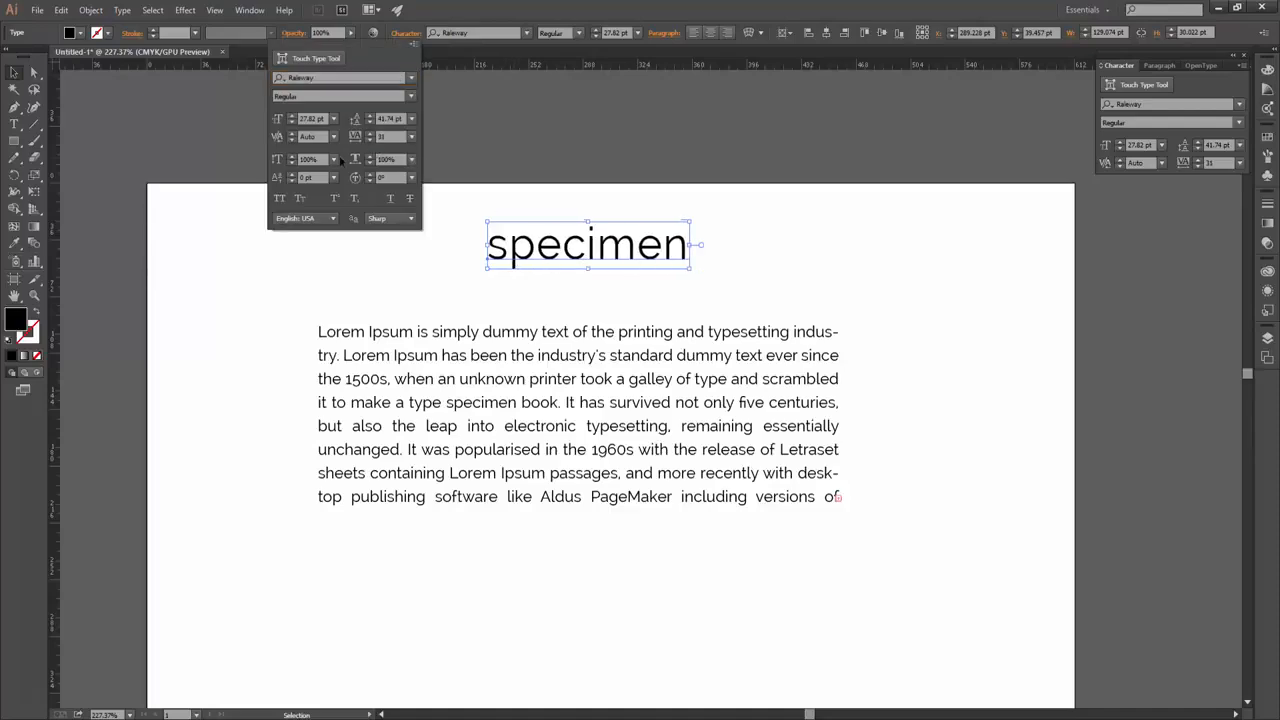
pyautogui.click(371, 136)
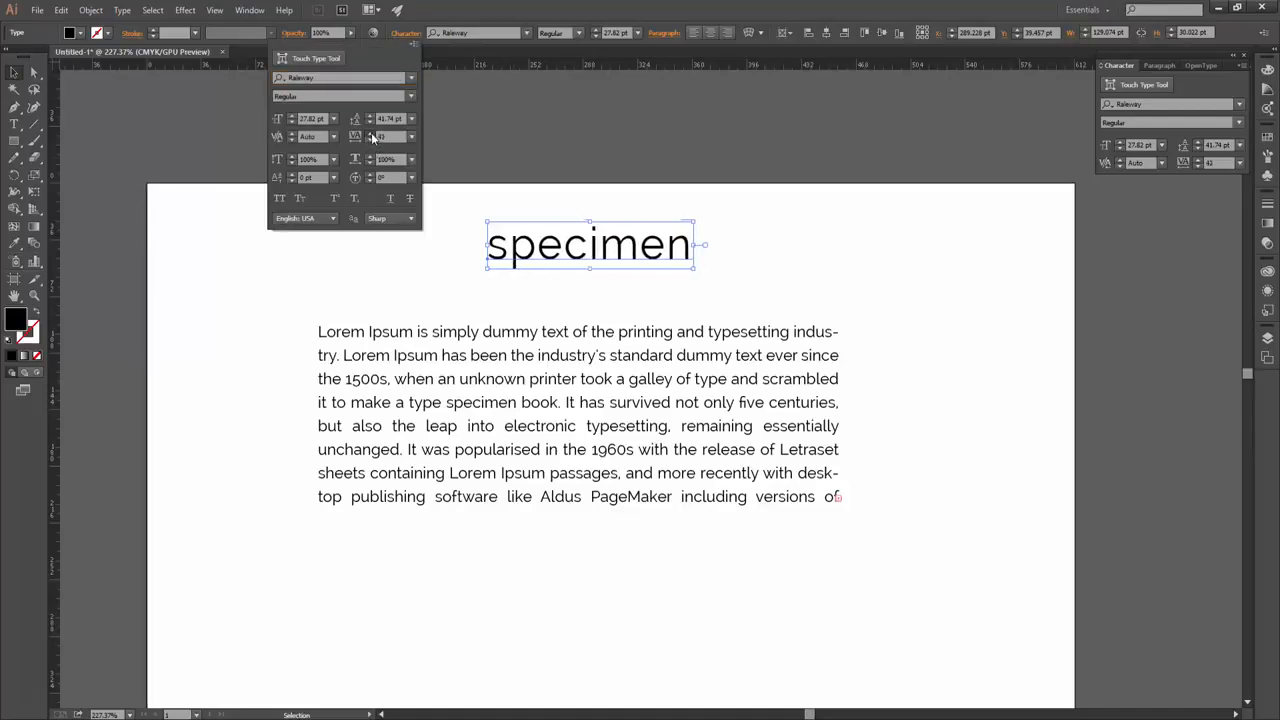
pyautogui.click(369, 134)
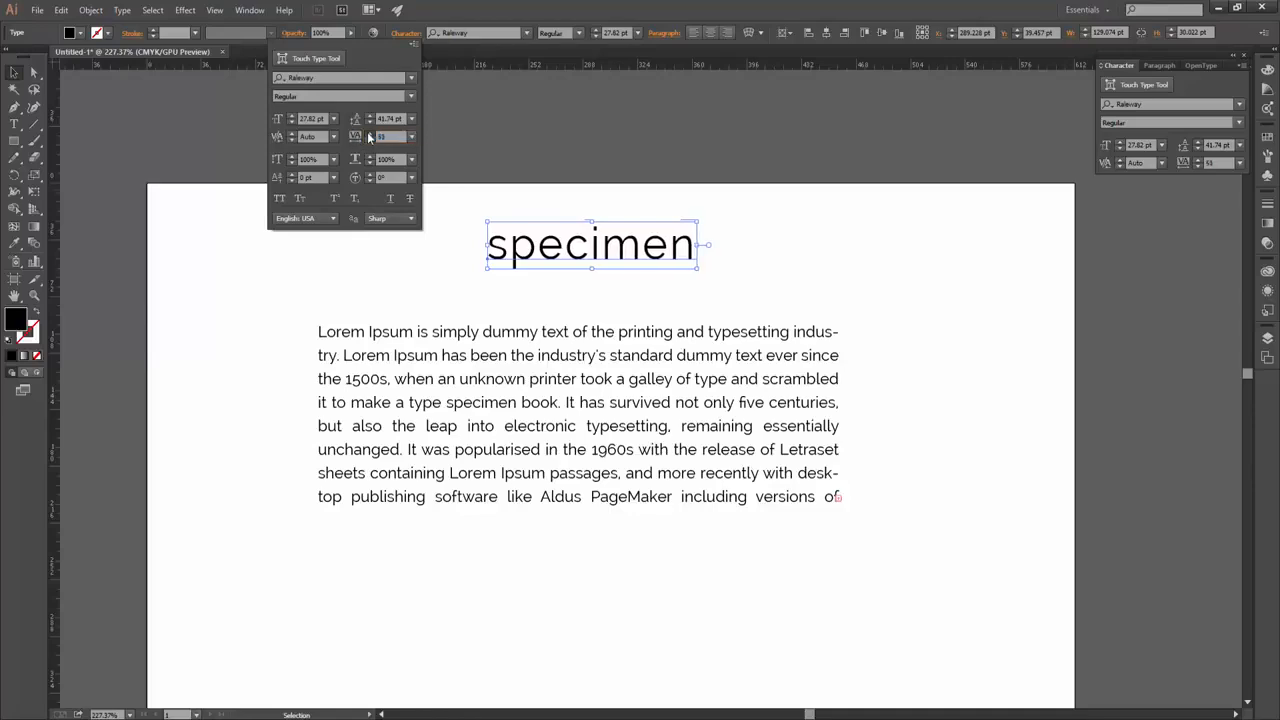
# Set the tracking of the "specimen" heading to -30
pyautogui.doubleClick(389, 136)
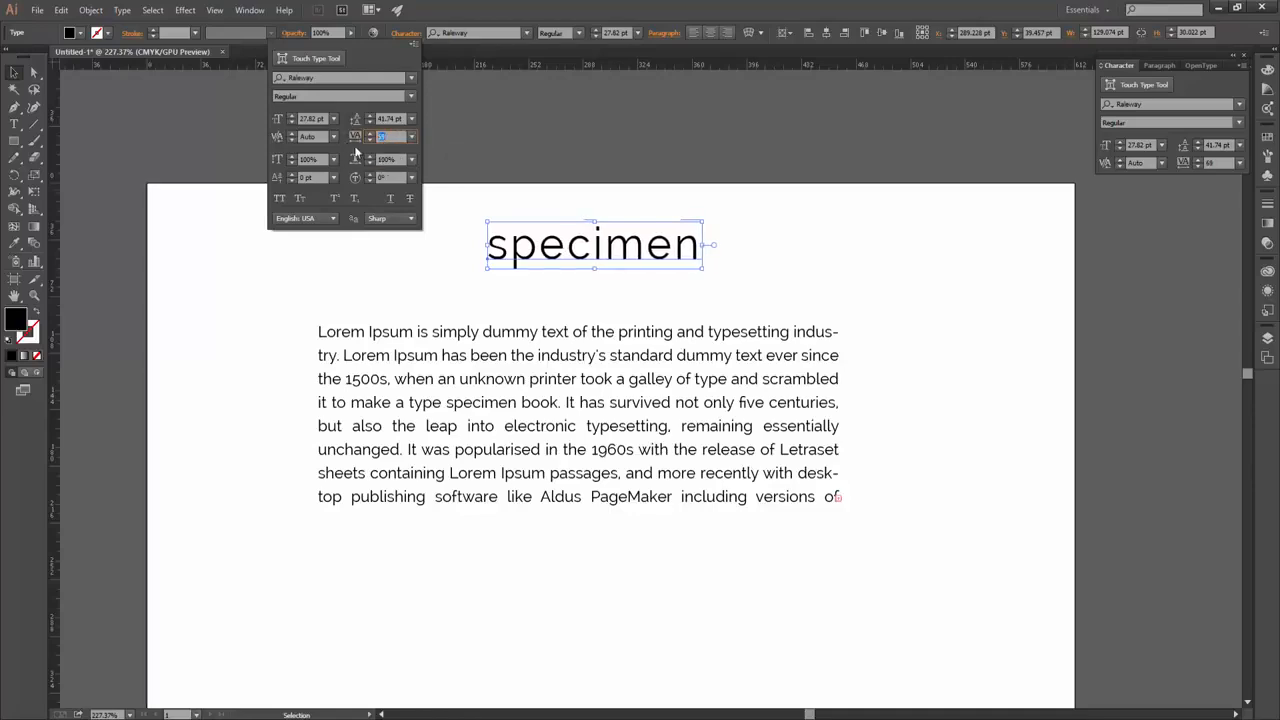
pyautogui.write('-30')
pyautogui.press('Return')
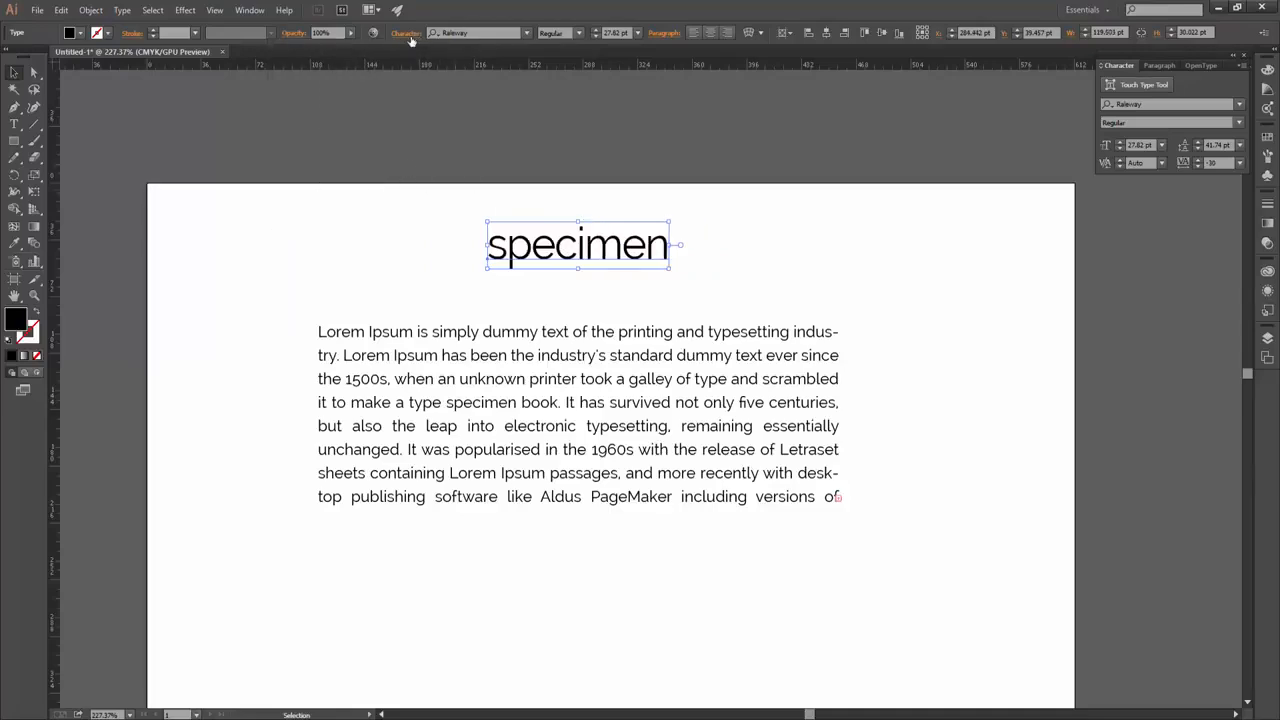
# Stretch the "specimen" heading by raising its horizontal scale to 170%
pyautogui.click(407, 35)
pyautogui.click(412, 160)
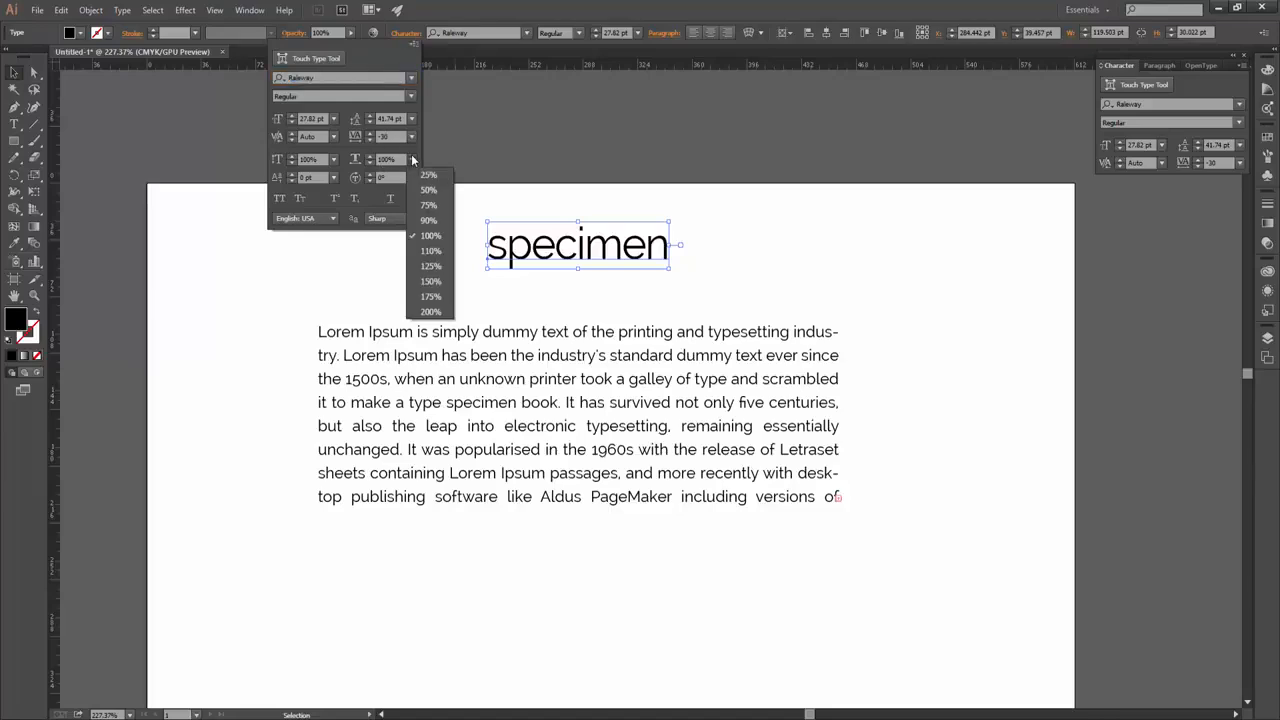
pyautogui.click(372, 157)
pyautogui.click(372, 157)
pyautogui.click(372, 157)
pyautogui.click(372, 157)
pyautogui.click(372, 157)
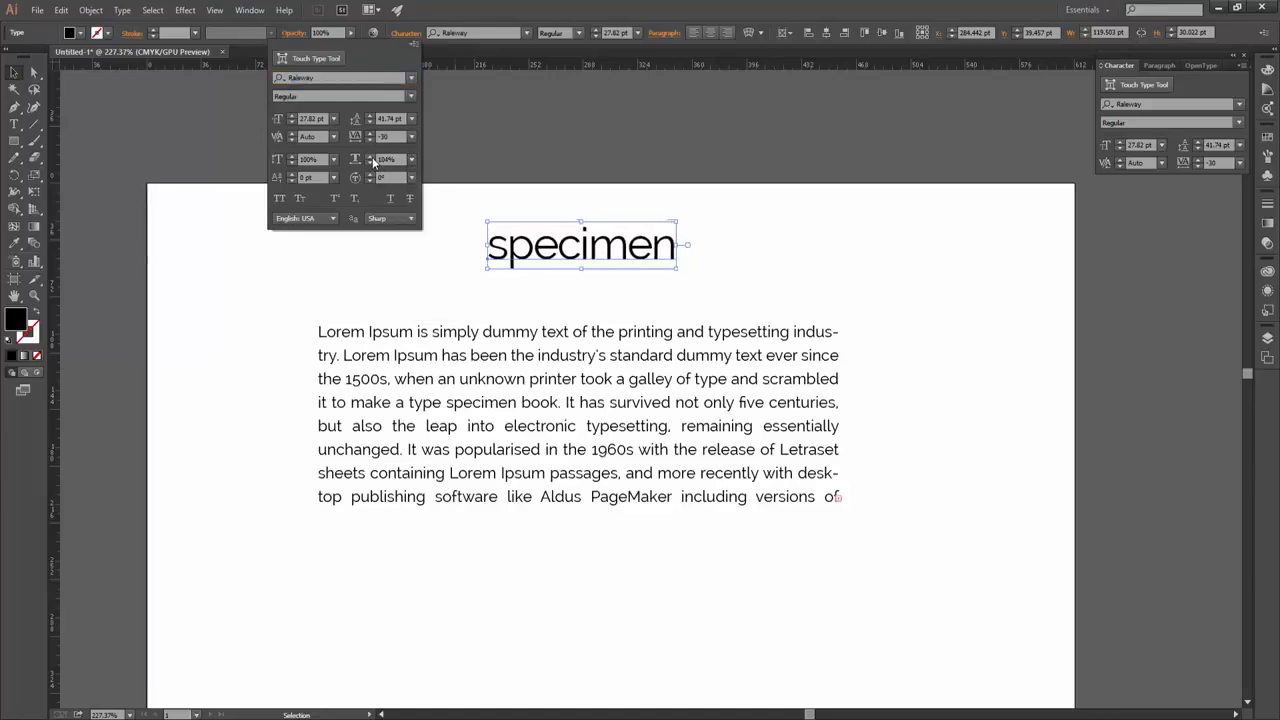
pyautogui.click(372, 157)
pyautogui.click(372, 157)
pyautogui.click(372, 157)
pyautogui.click(372, 157)
pyautogui.click(372, 157)
pyautogui.click(372, 157)
pyautogui.click(372, 157)
pyautogui.click(372, 157)
pyautogui.click(372, 157)
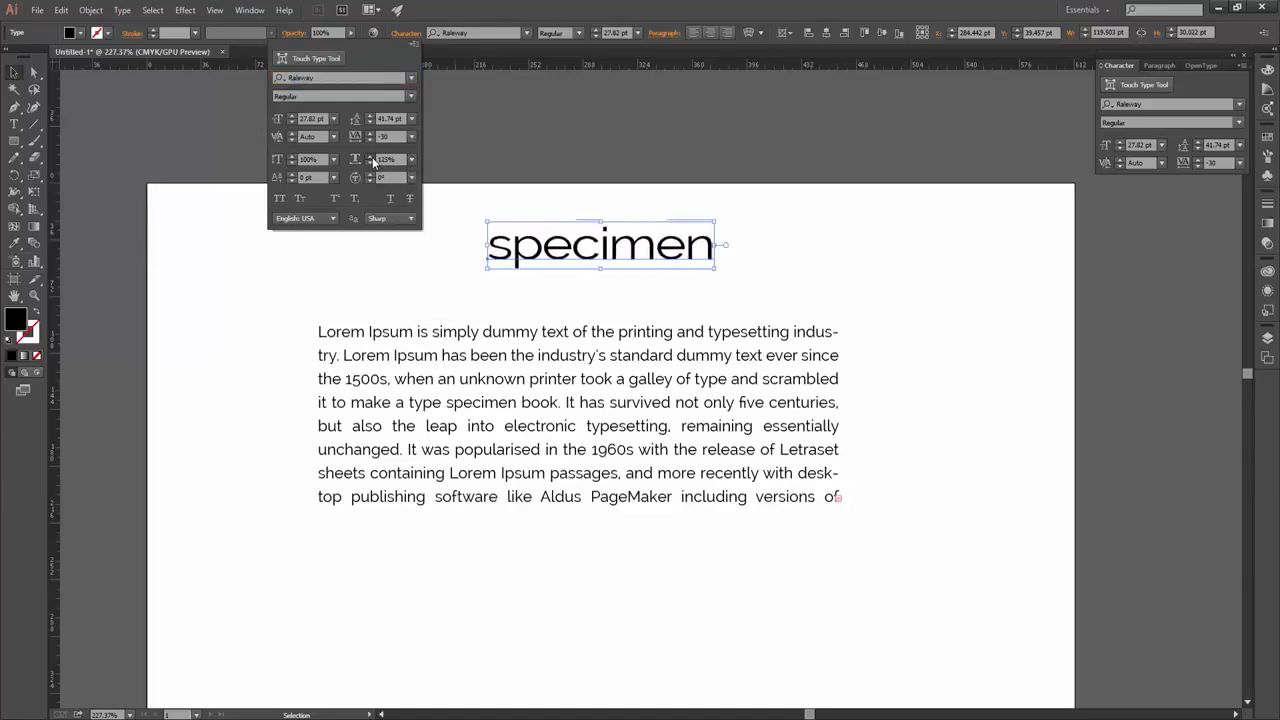
pyautogui.click(372, 157)
pyautogui.click(372, 157)
pyautogui.click(372, 157)
pyautogui.click(372, 157)
pyautogui.click(372, 157)
pyautogui.click(372, 157)
pyautogui.click(372, 156)
pyautogui.click(372, 156)
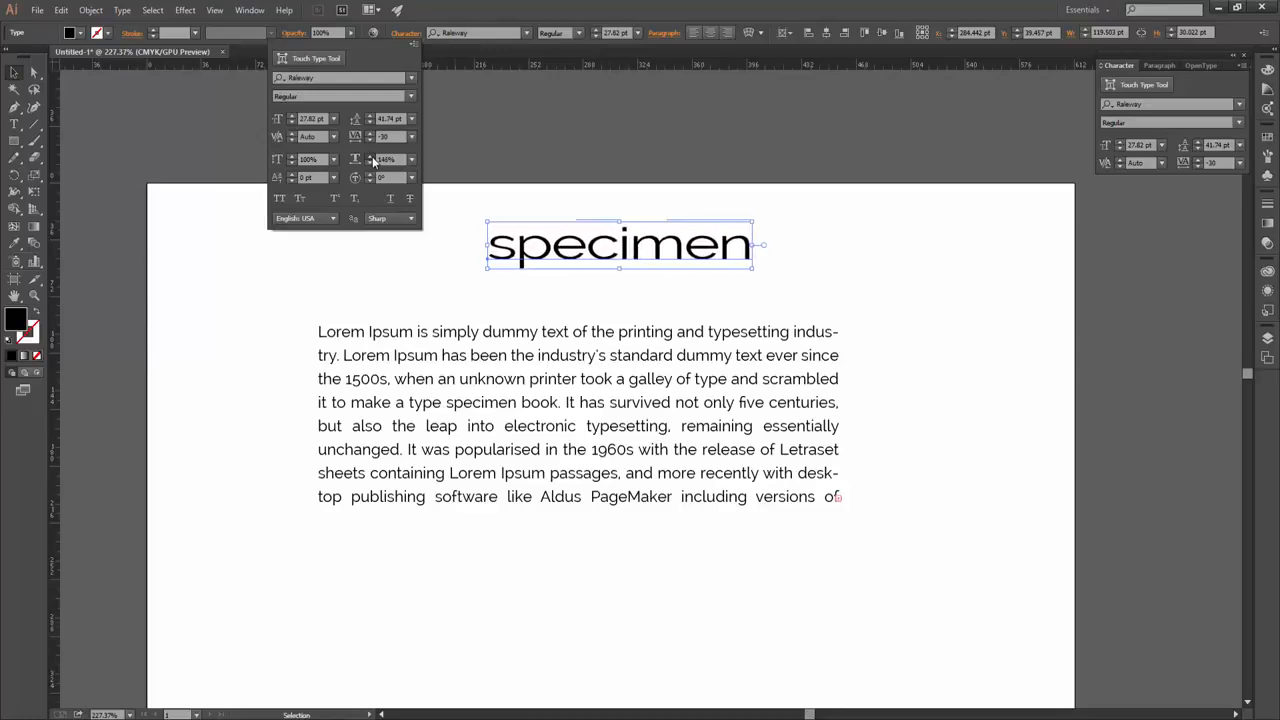
pyautogui.click(372, 156)
pyautogui.click(372, 156)
pyautogui.click(371, 157)
pyautogui.click(371, 157)
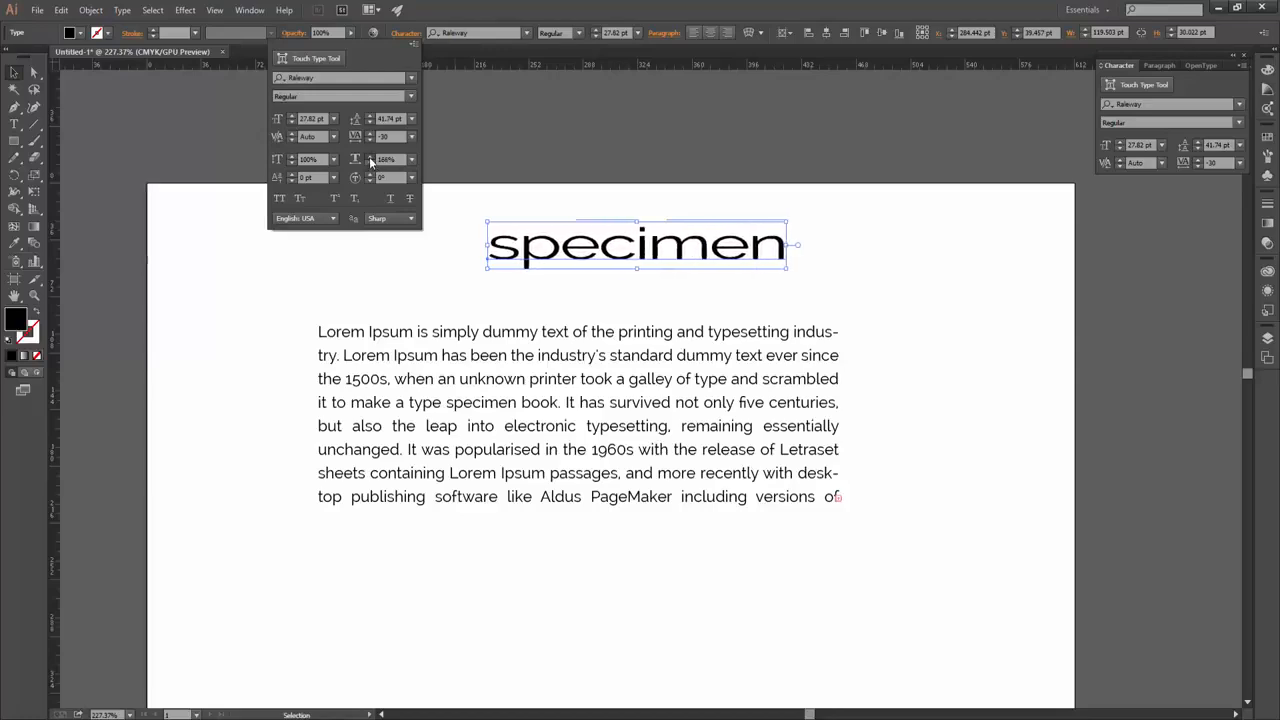
pyautogui.click(371, 157)
pyautogui.click(371, 157)
pyautogui.click(371, 157)
# Try a lower vertical scale on the "specimen" heading and raise it to 121%
pyautogui.click(291, 163)
pyautogui.click(291, 163)
pyautogui.click(291, 163)
pyautogui.click(291, 163)
pyautogui.click(291, 163)
pyautogui.click(291, 163)
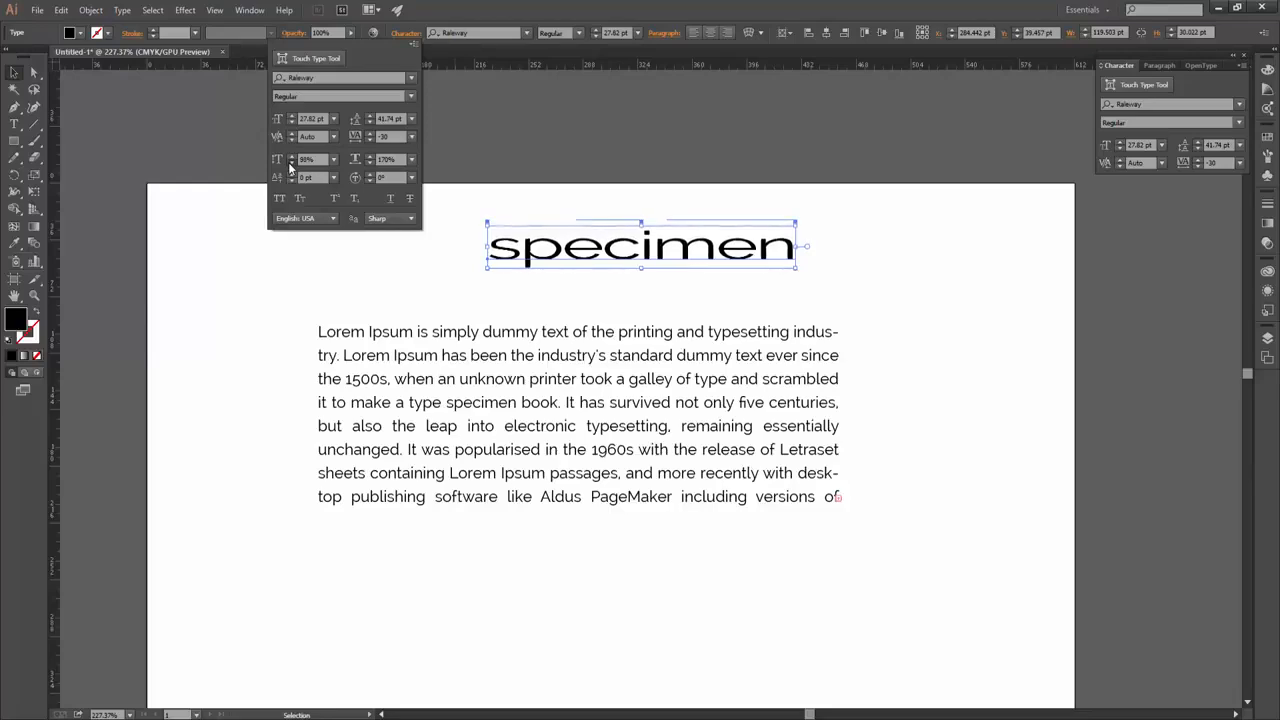
pyautogui.click(291, 163)
pyautogui.click(291, 163)
pyautogui.click(291, 163)
pyautogui.click(291, 163)
pyautogui.click(291, 163)
pyautogui.click(291, 157)
pyautogui.click(291, 157)
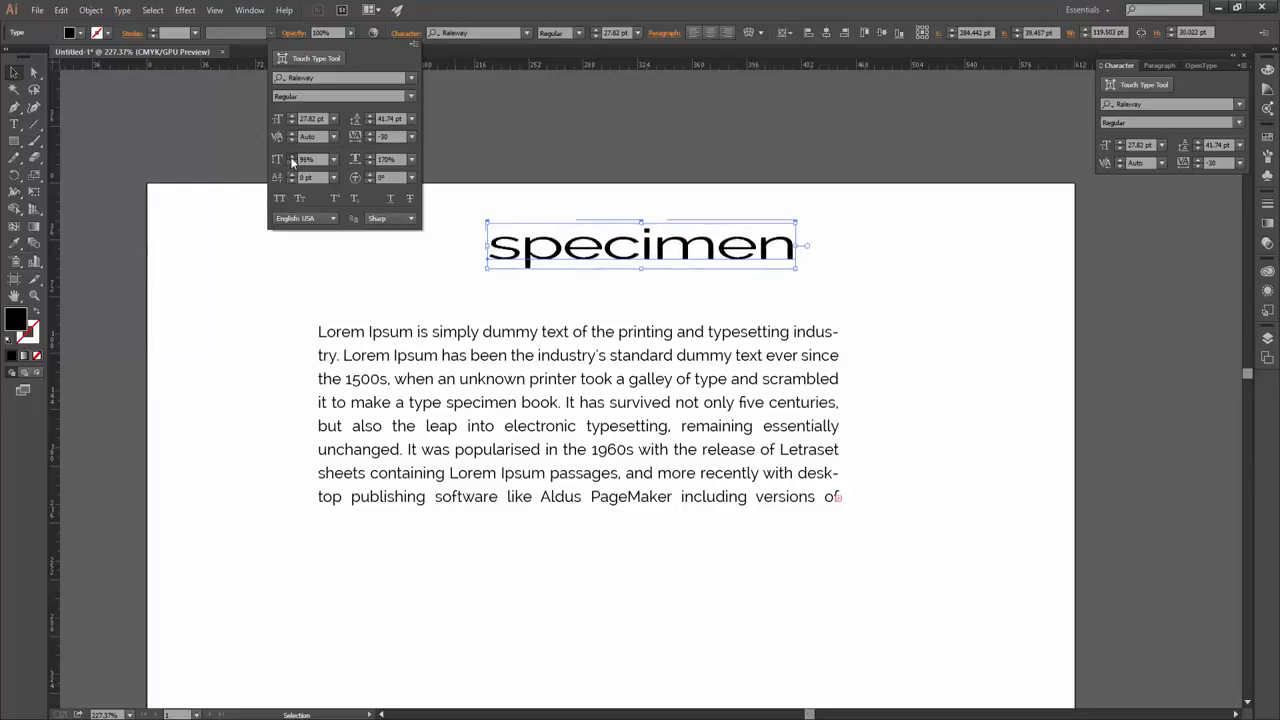
pyautogui.click(291, 157)
pyautogui.click(291, 157)
pyautogui.click(291, 157)
pyautogui.click(291, 157)
pyautogui.click(291, 157)
pyautogui.click(291, 157)
pyautogui.click(291, 157)
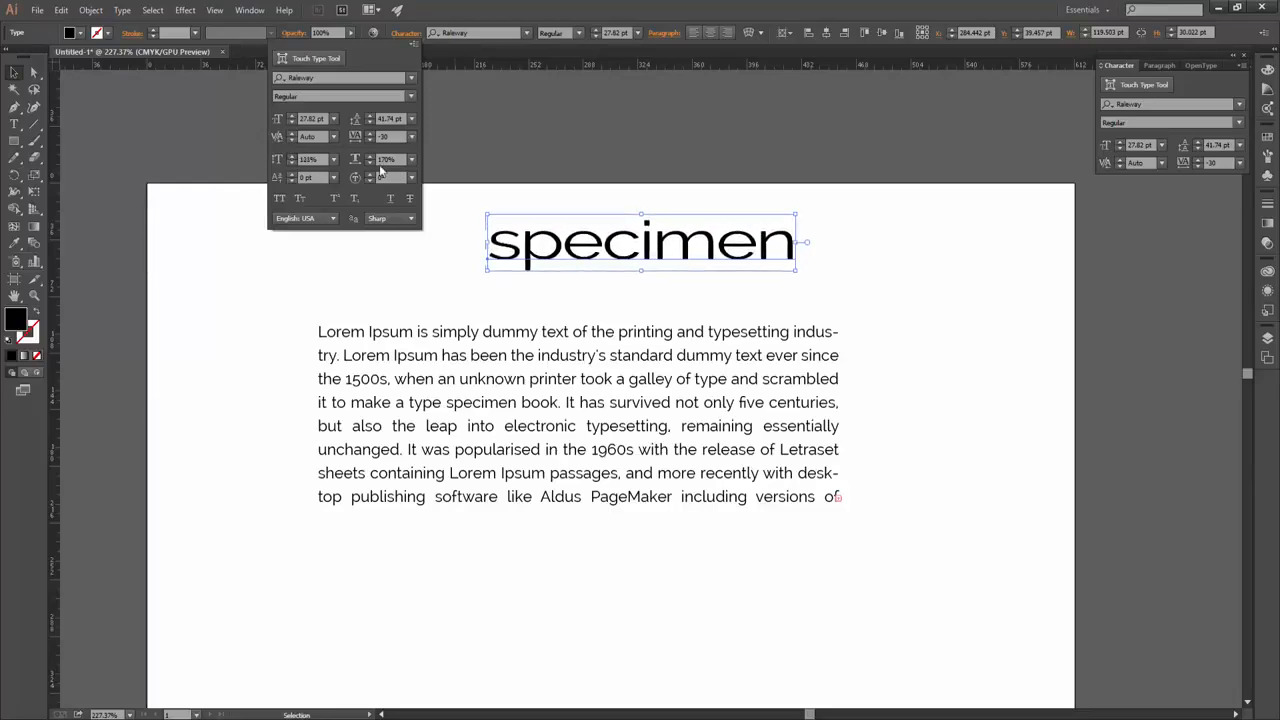
# Reduce the horizontal scale of the "specimen" heading to 132%
pyautogui.click(372, 163)
pyautogui.click(372, 163)
pyautogui.click(372, 163)
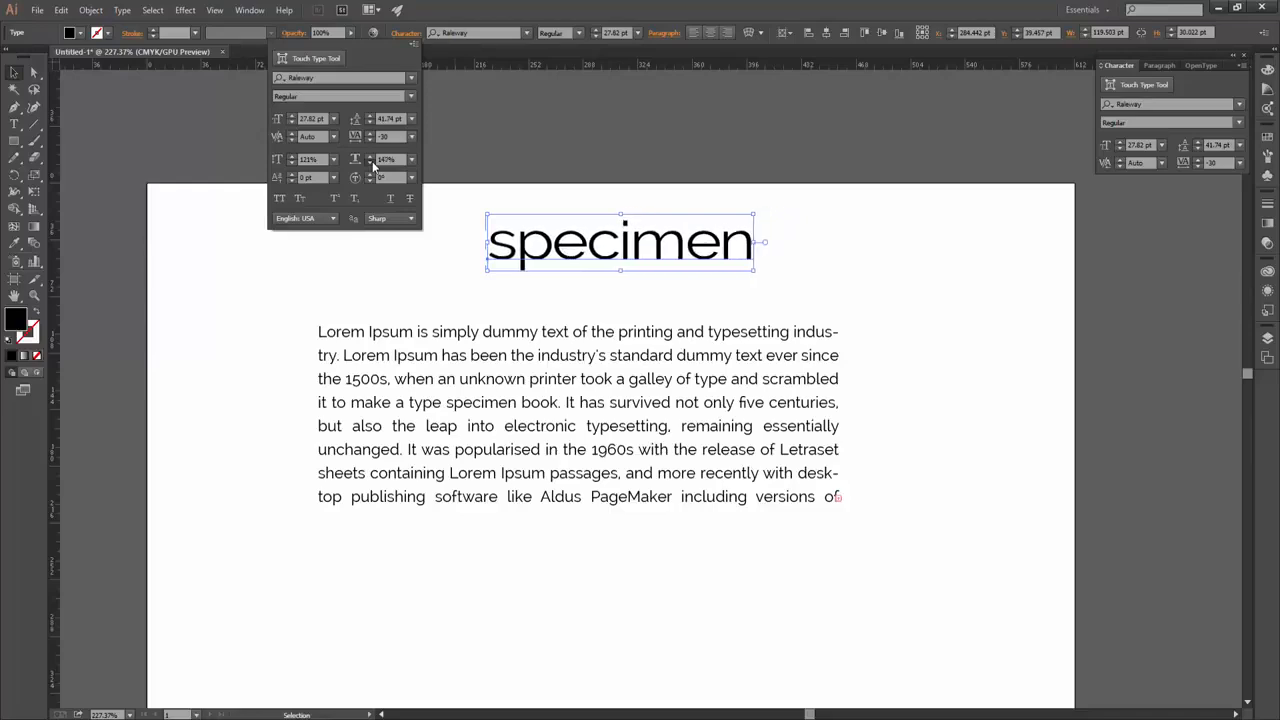
pyautogui.click(372, 163)
pyautogui.click(372, 163)
pyautogui.click(372, 163)
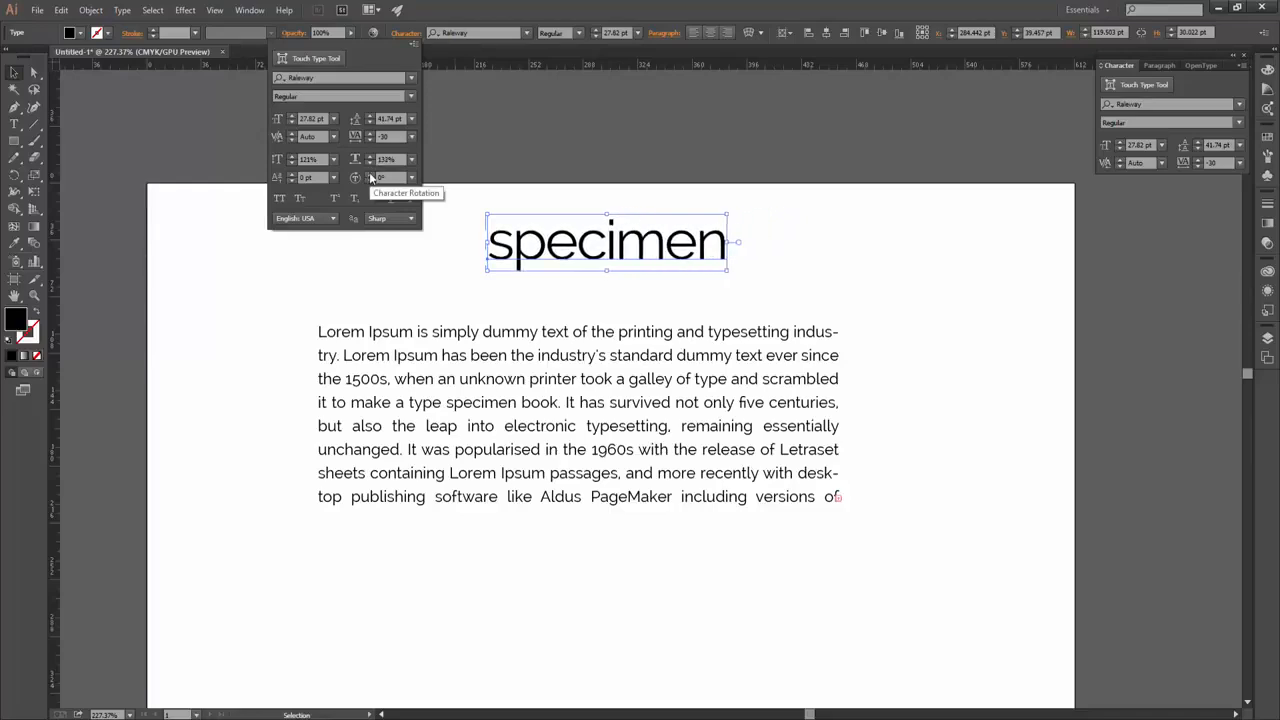
# Select the Lorem Ipsum paragraph and increase its character rotation to 43°
pyautogui.click(428, 334)
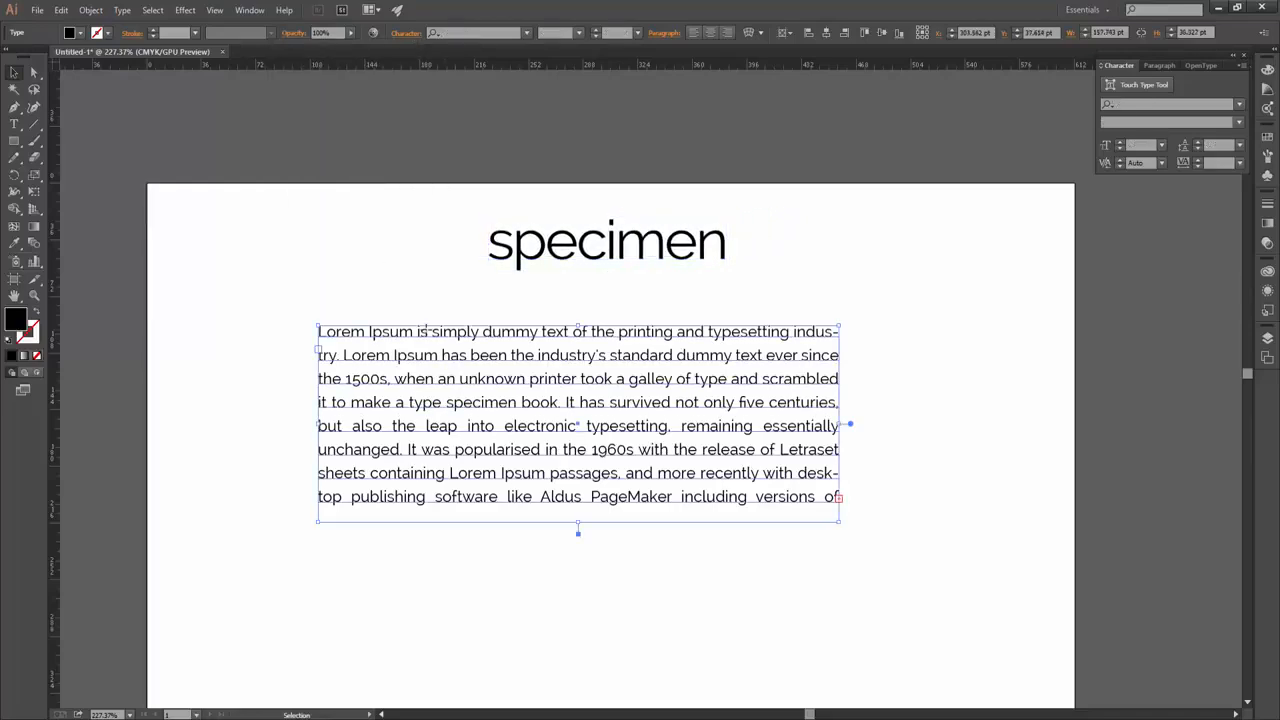
pyautogui.click(405, 33)
pyautogui.click(371, 174)
pyautogui.click(371, 174)
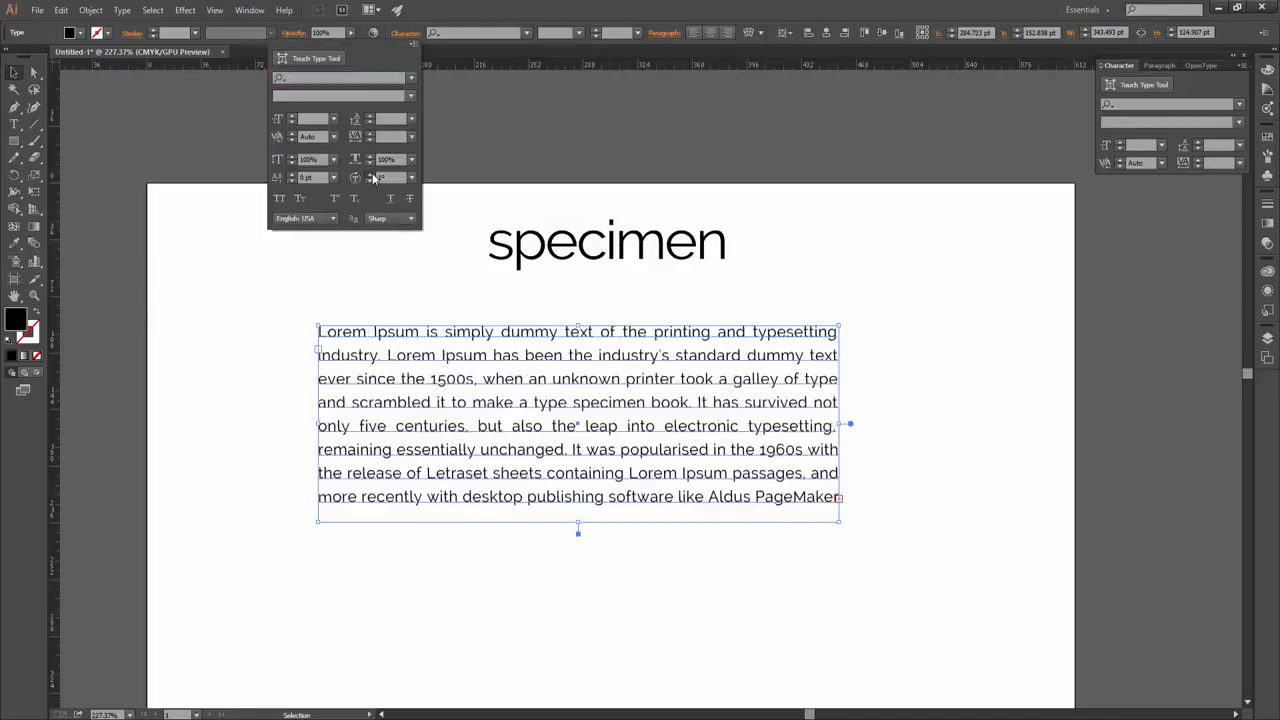
pyautogui.click(371, 174)
pyautogui.click(371, 174)
pyautogui.click(371, 174)
pyautogui.click(371, 174)
pyautogui.click(371, 174)
pyautogui.click(371, 174)
pyautogui.click(371, 175)
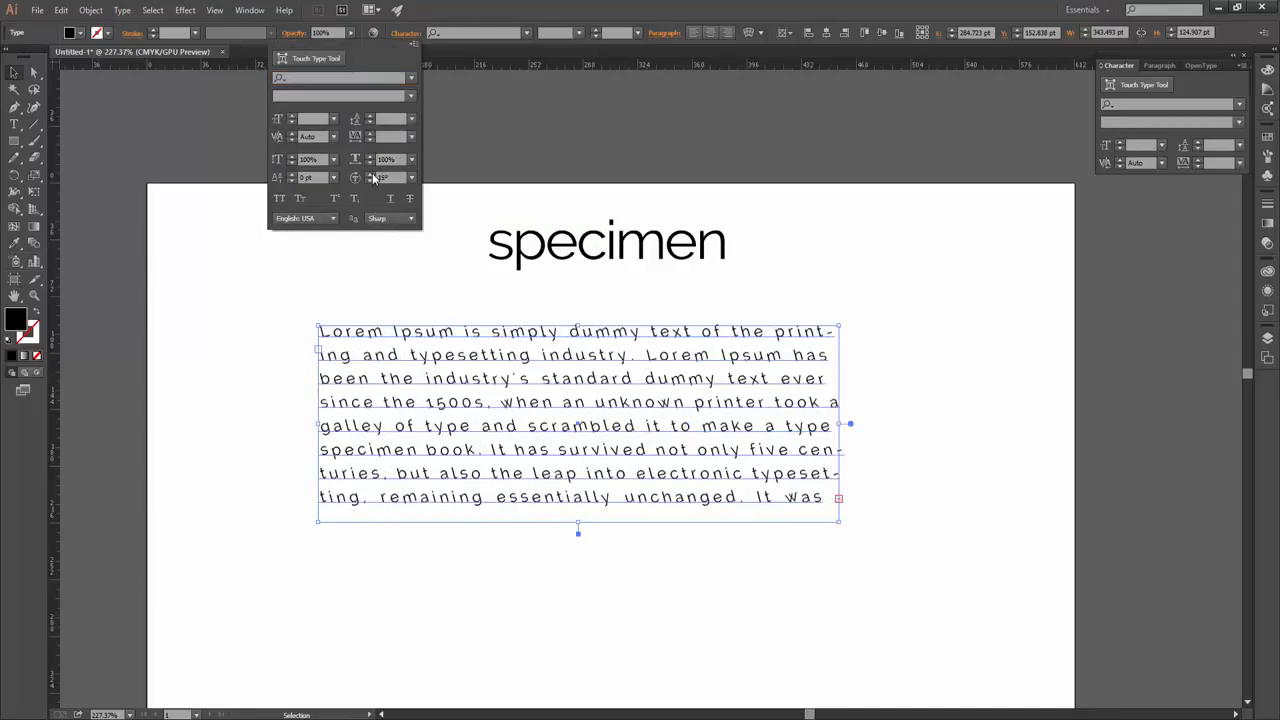
pyautogui.click(371, 175)
pyautogui.click(371, 175)
pyautogui.click(371, 175)
pyautogui.click(372, 175)
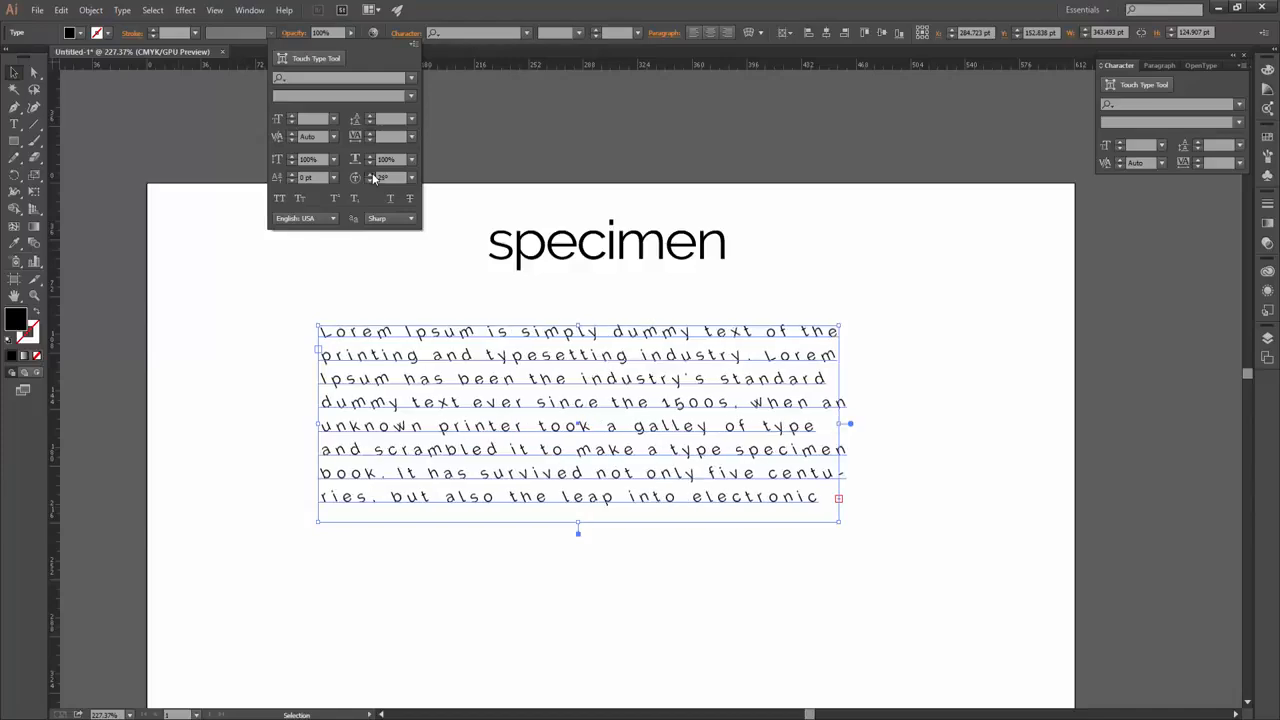
pyautogui.click(372, 175)
pyautogui.click(372, 175)
pyautogui.click(372, 175)
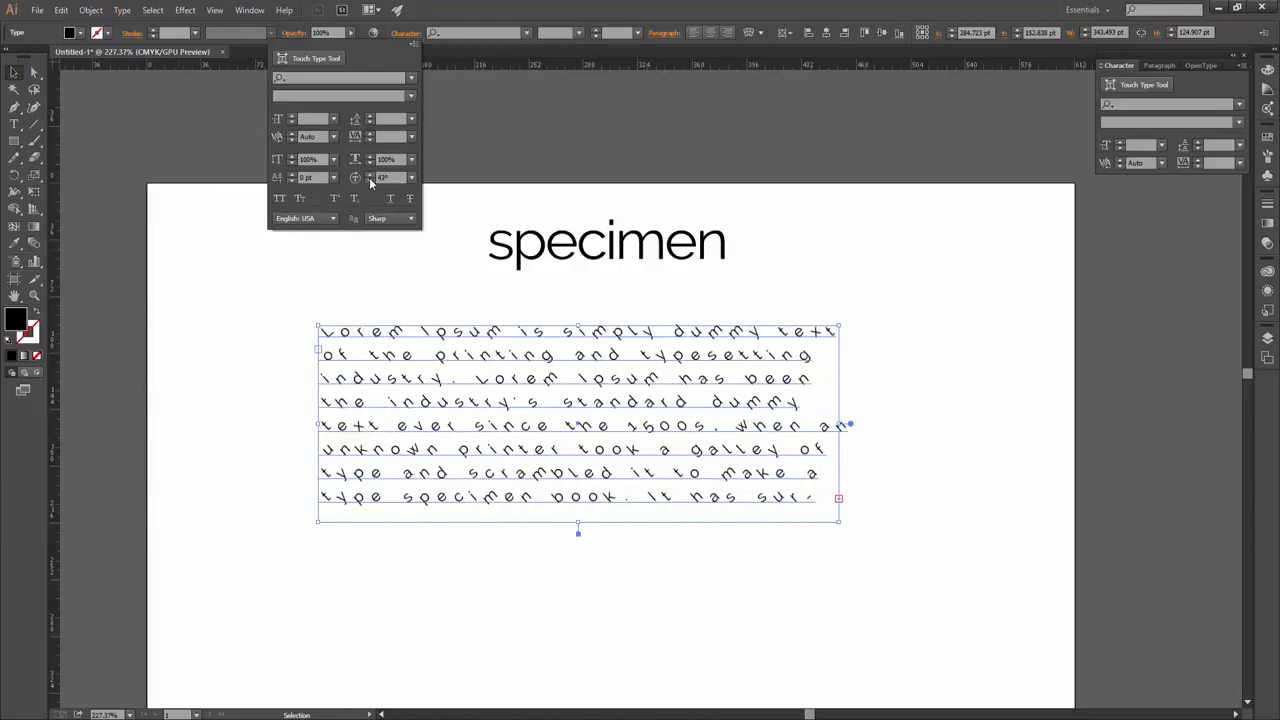
# Lower the character rotation of the Lorem Ipsum paragraph to 10°
pyautogui.click(371, 175)
pyautogui.click(371, 175)
pyautogui.click(371, 175)
pyautogui.click(371, 175)
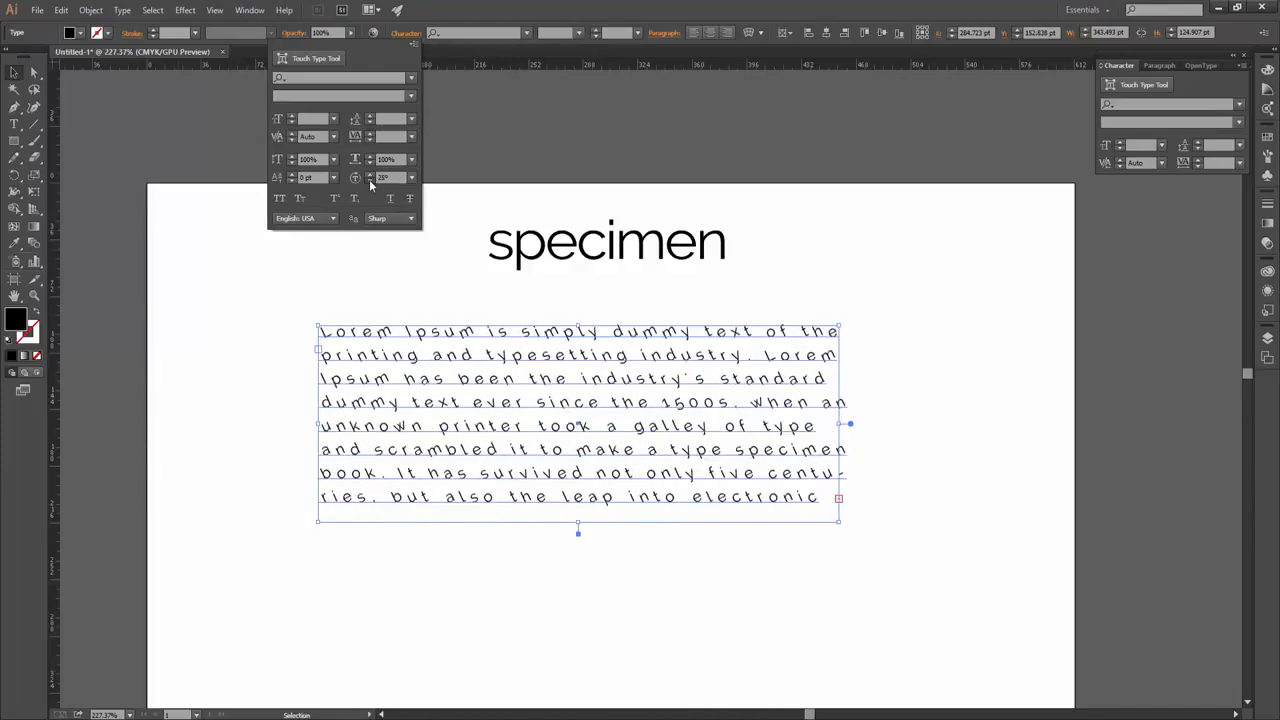
pyautogui.click(369, 181)
pyautogui.click(369, 181)
pyautogui.click(369, 181)
pyautogui.click(369, 181)
pyautogui.click(543, 563)
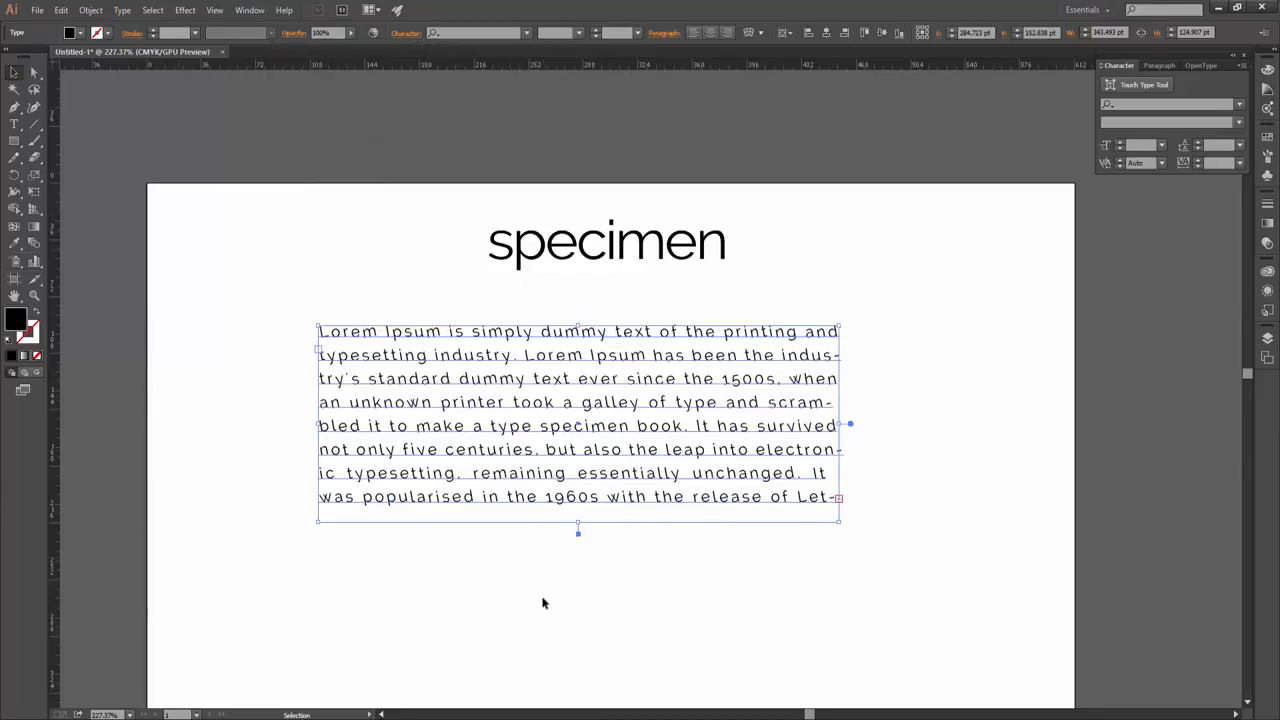
# Review the character settings of the Lorem Ipsum paragraph and of the "specimen" heading
pyautogui.click(543, 603)
pyautogui.click(491, 499)
pyautogui.click(403, 33)
pyautogui.click(398, 177)
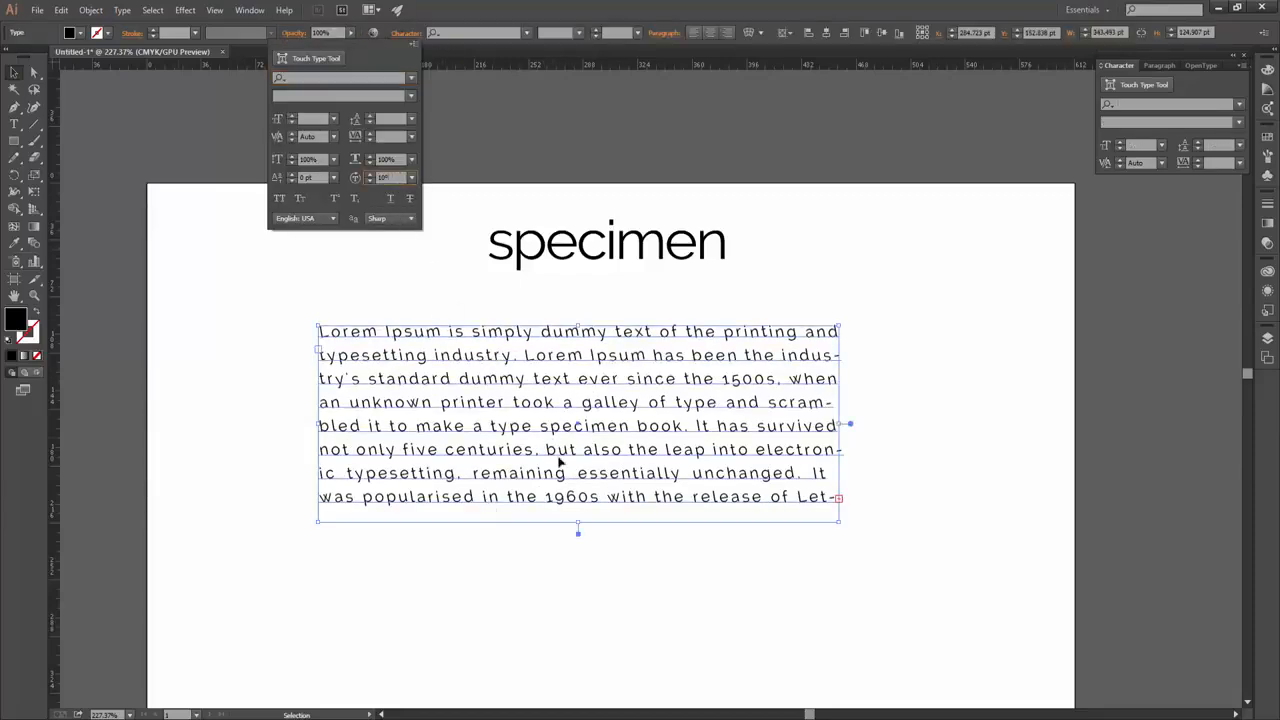
pyautogui.click(566, 232)
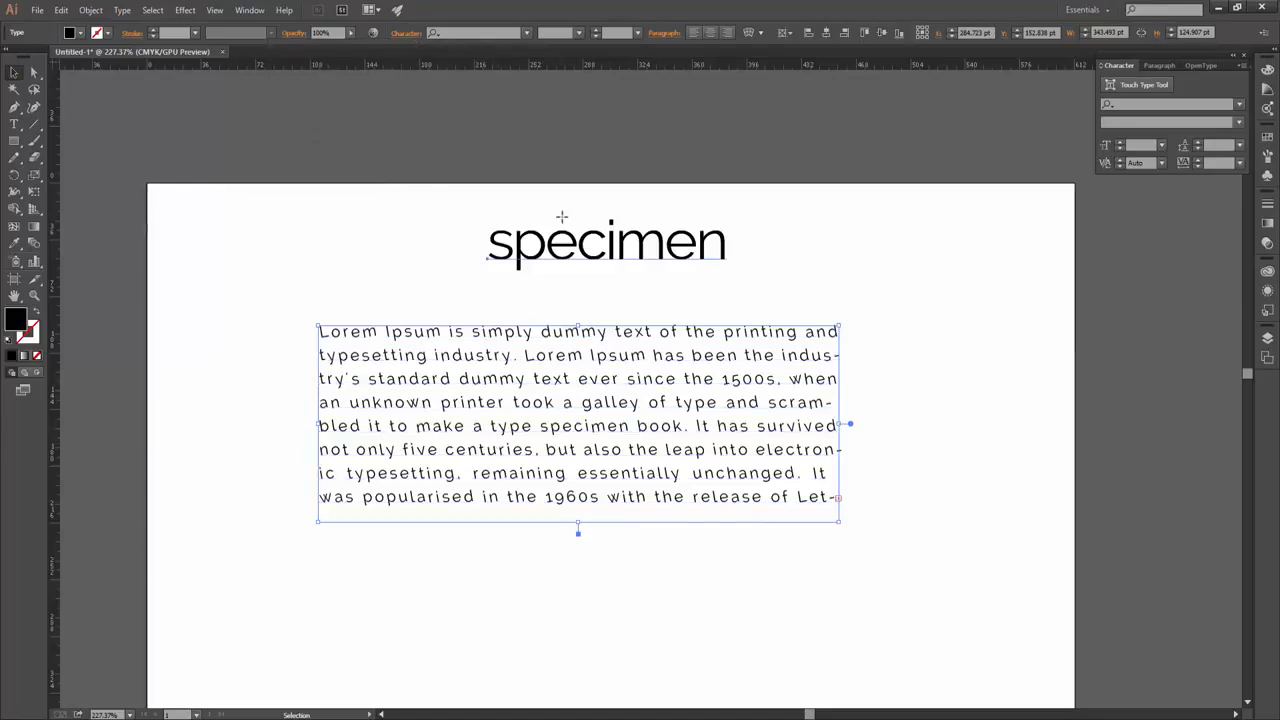
pyautogui.click(408, 34)
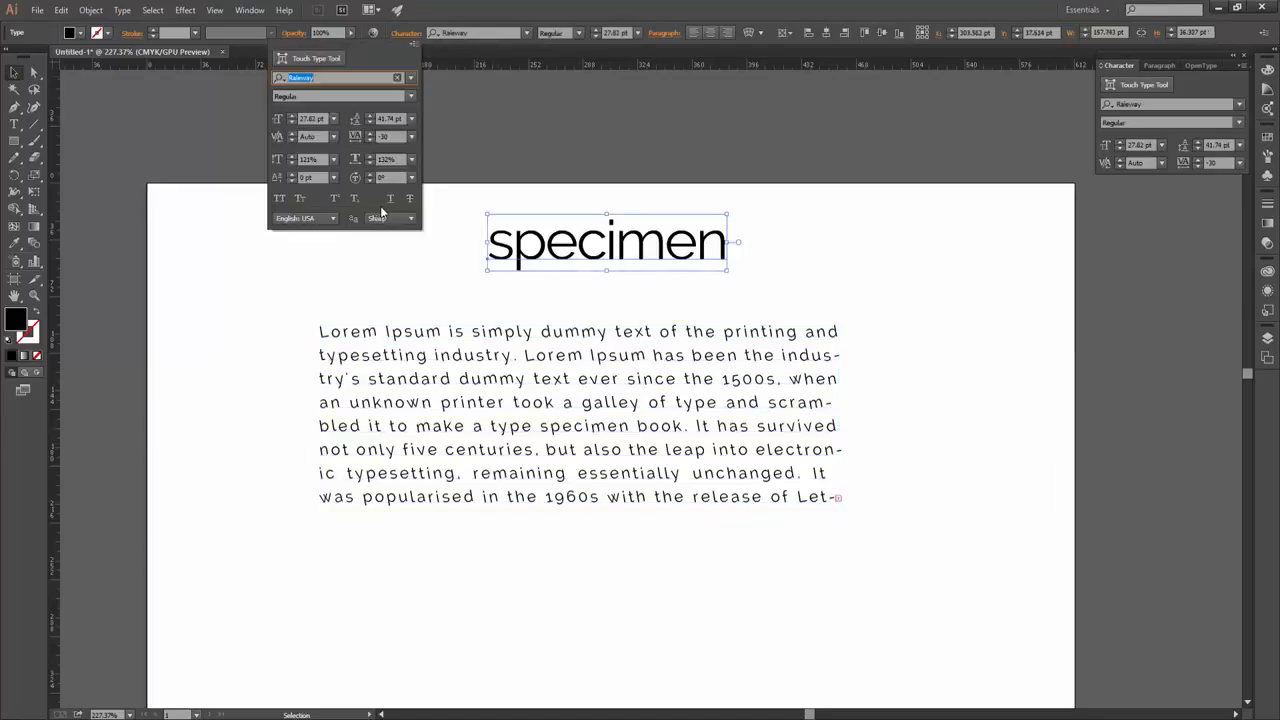
# Replace the whole "specimen" heading text with "a2"
pyautogui.tripleClick(654, 243)
pyautogui.click(585, 246)
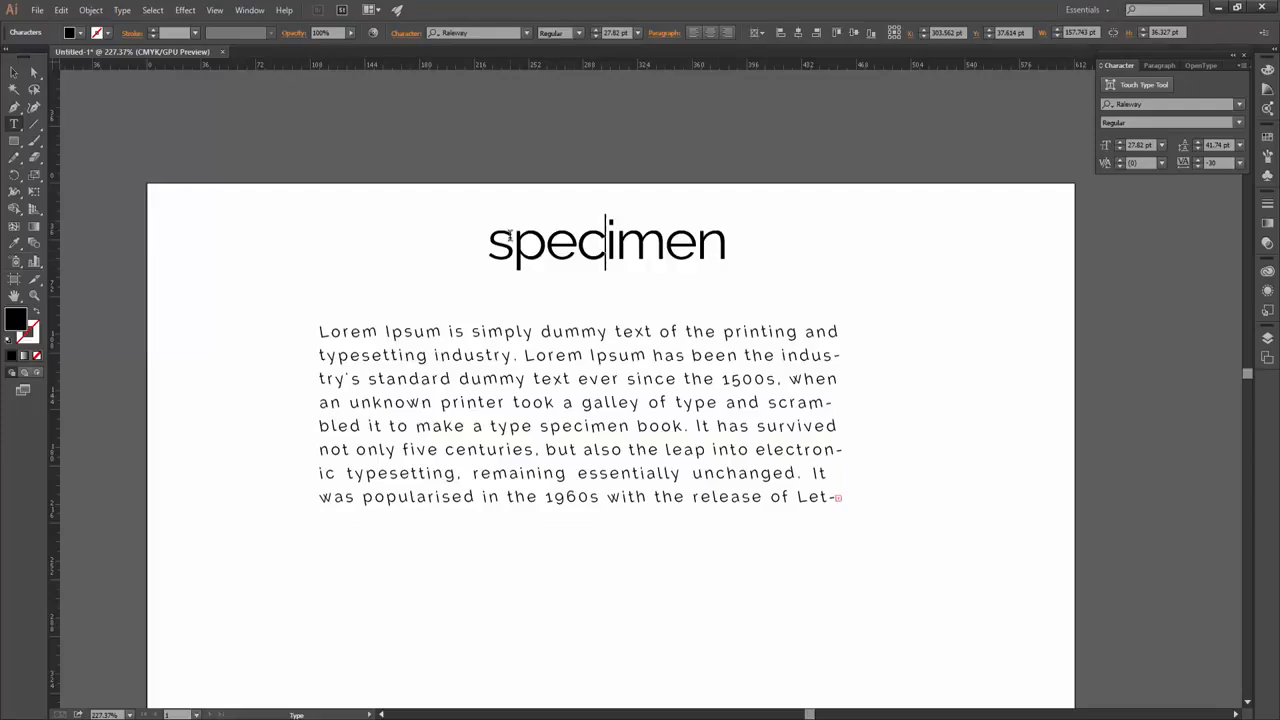
pyautogui.moveTo(486, 247); pyautogui.dragTo(865, 275)
pyautogui.write('a')
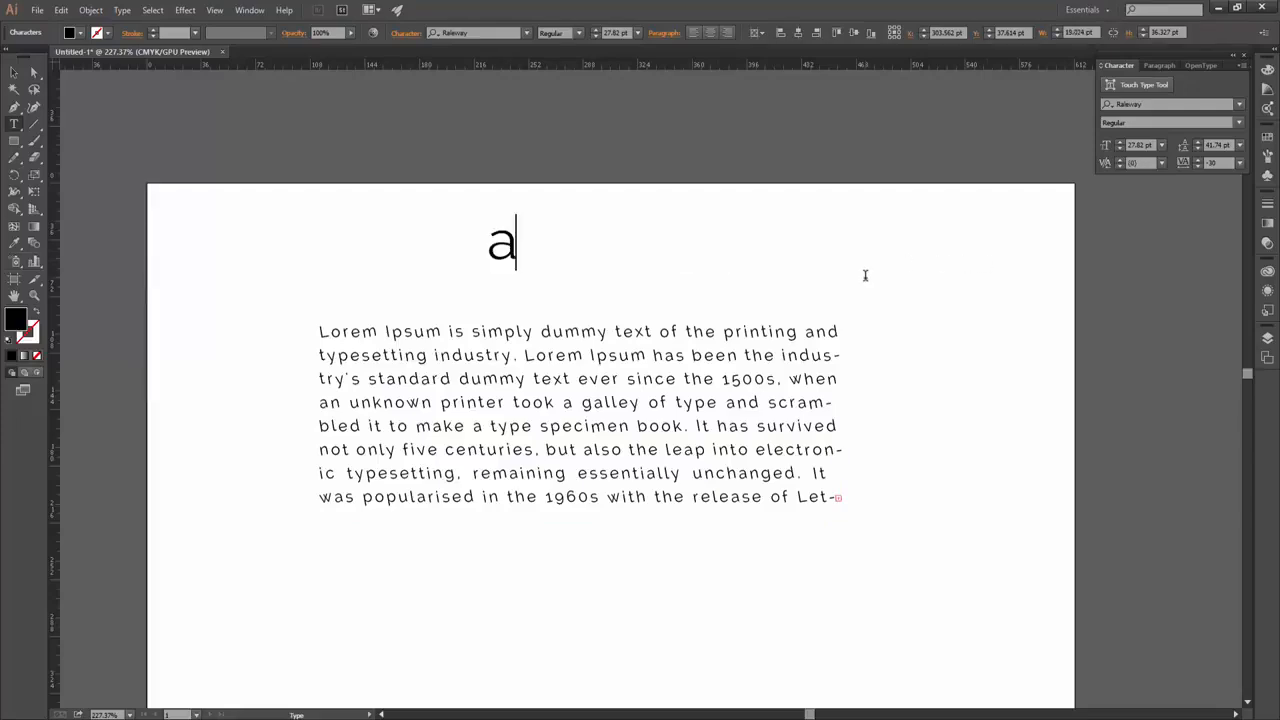
pyautogui.write('2')
# Select the "2" in the "a2" heading and try strikethrough and underline on it
pyautogui.moveTo(546, 247); pyautogui.dragTo(522, 248)
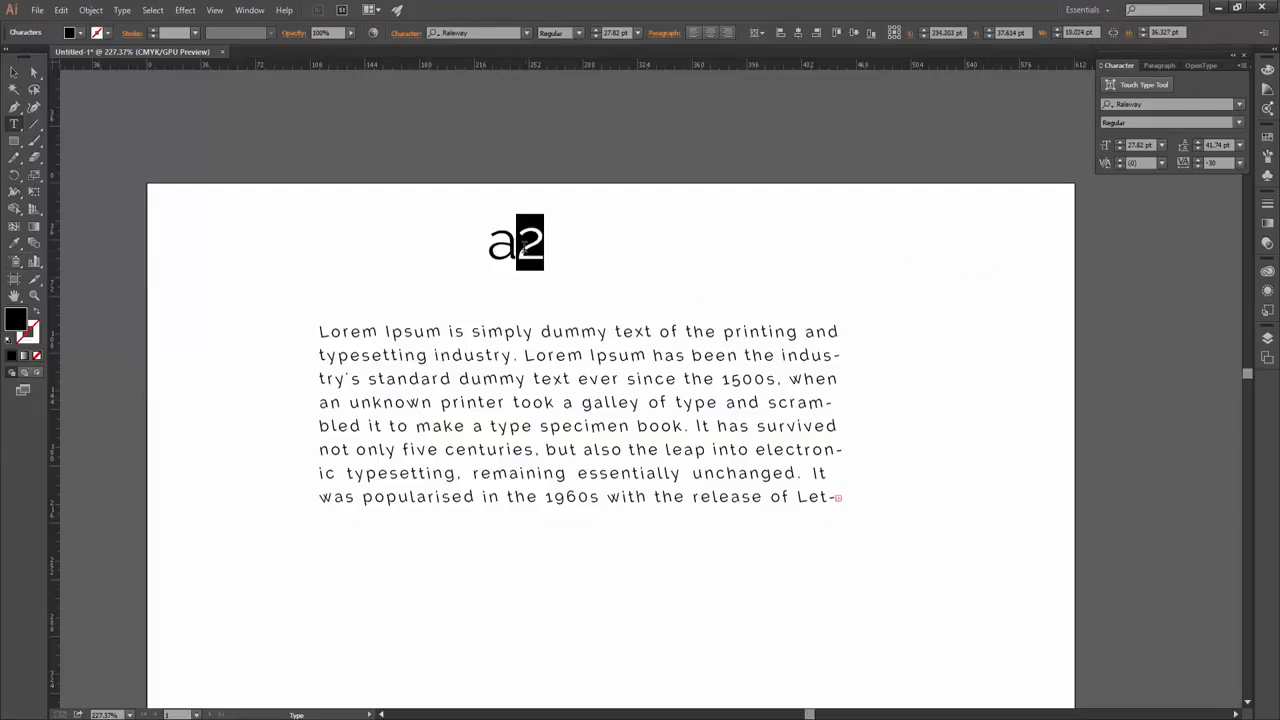
pyautogui.click(405, 32)
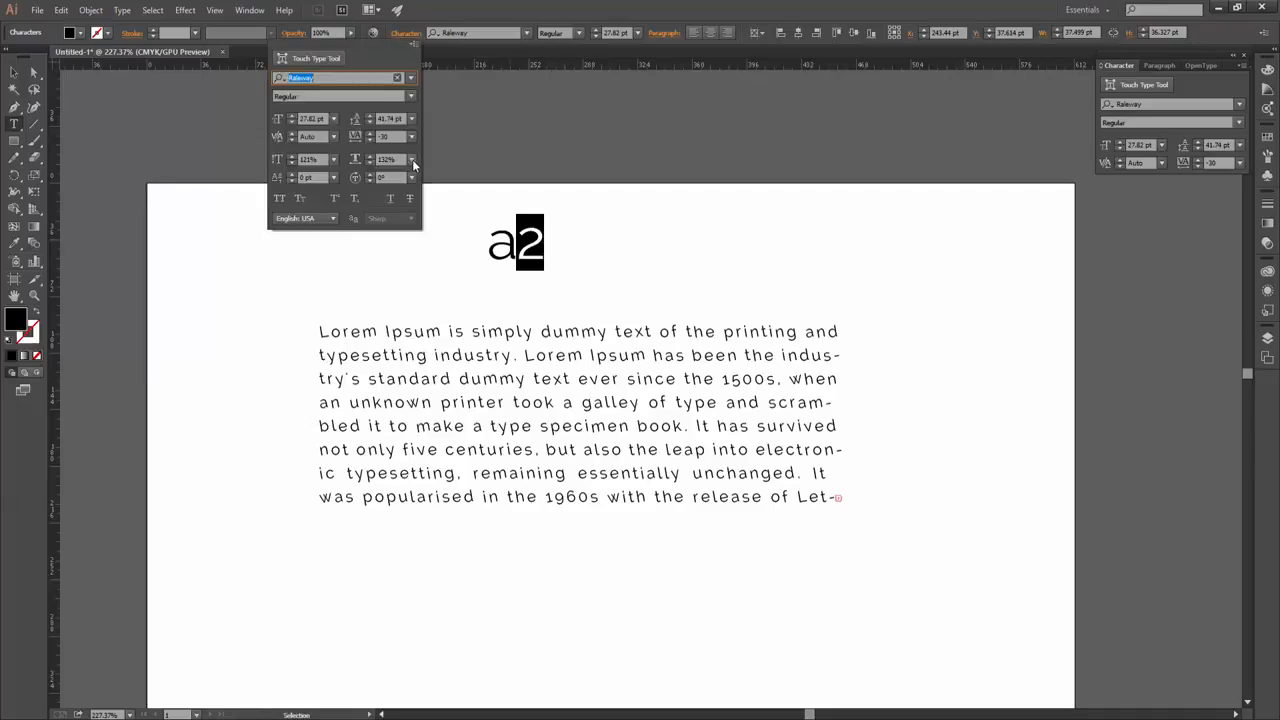
pyautogui.click(409, 198)
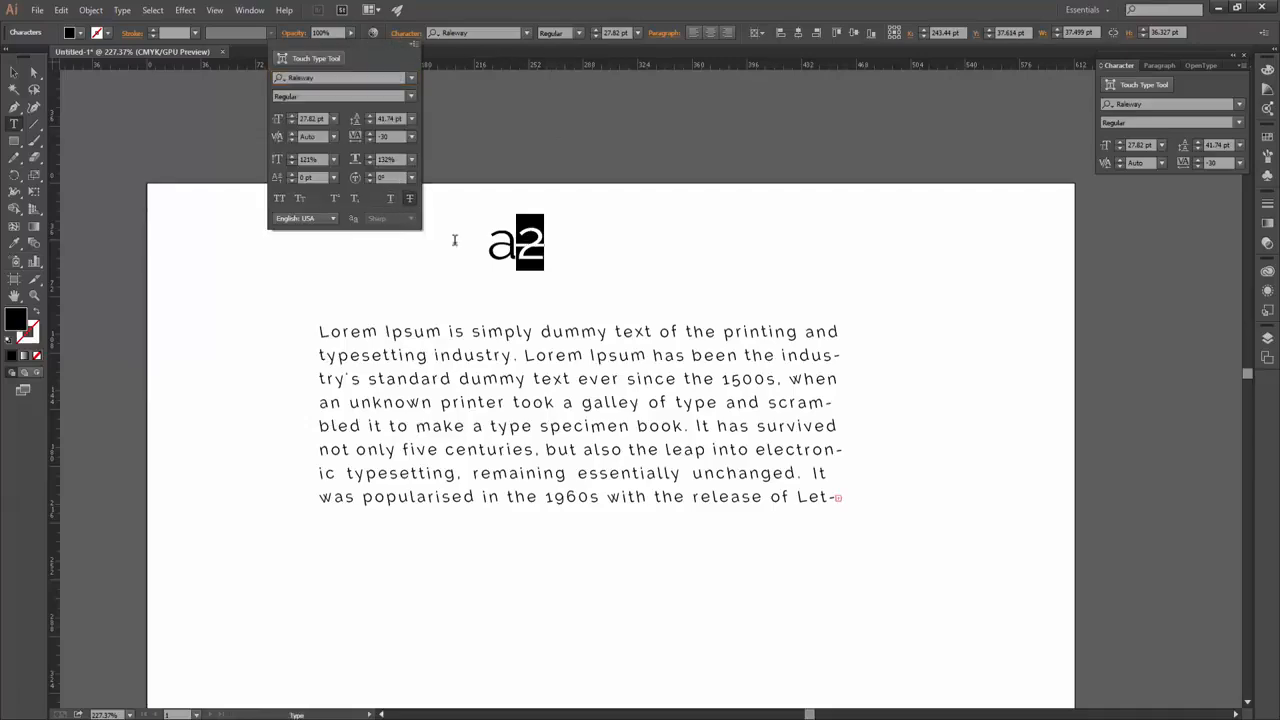
pyautogui.click(390, 204)
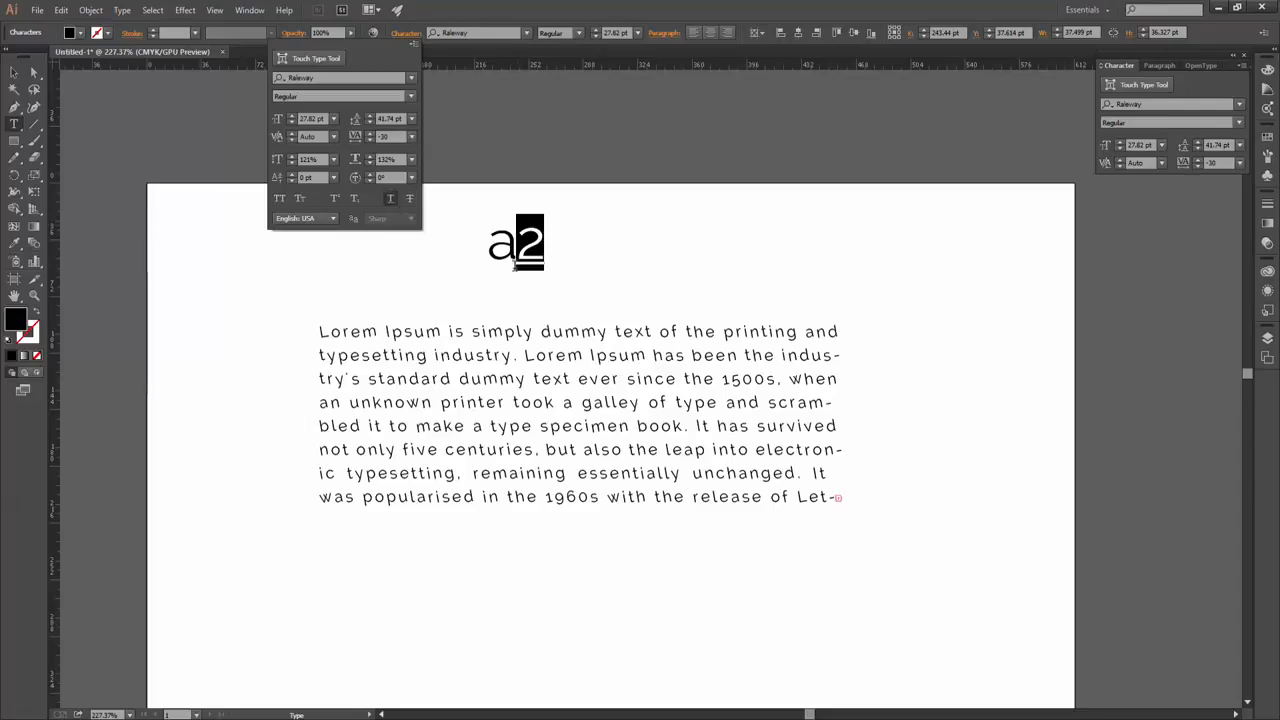
# Format the selected "2" in the "a2" heading as a subscript
pyautogui.click(354, 196)
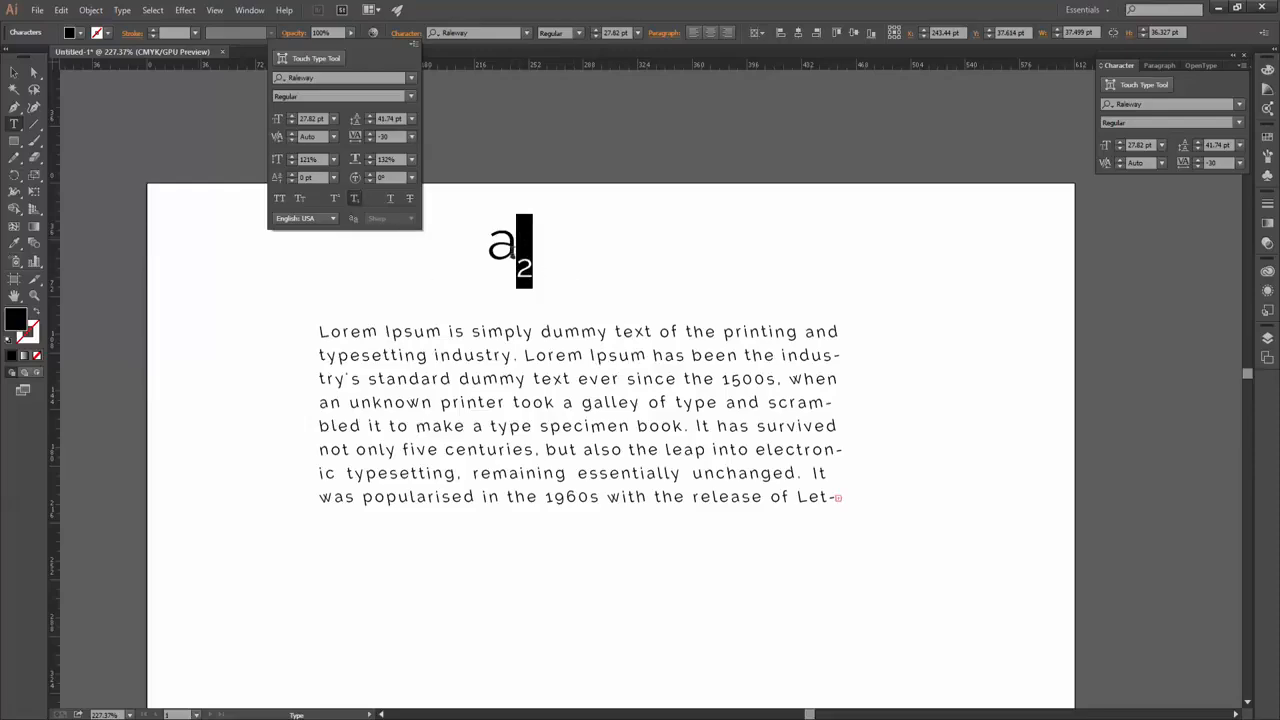
# Try superscript on the selected "2" in the "a2" heading, turn it off again and leave text editing
pyautogui.click(336, 199)
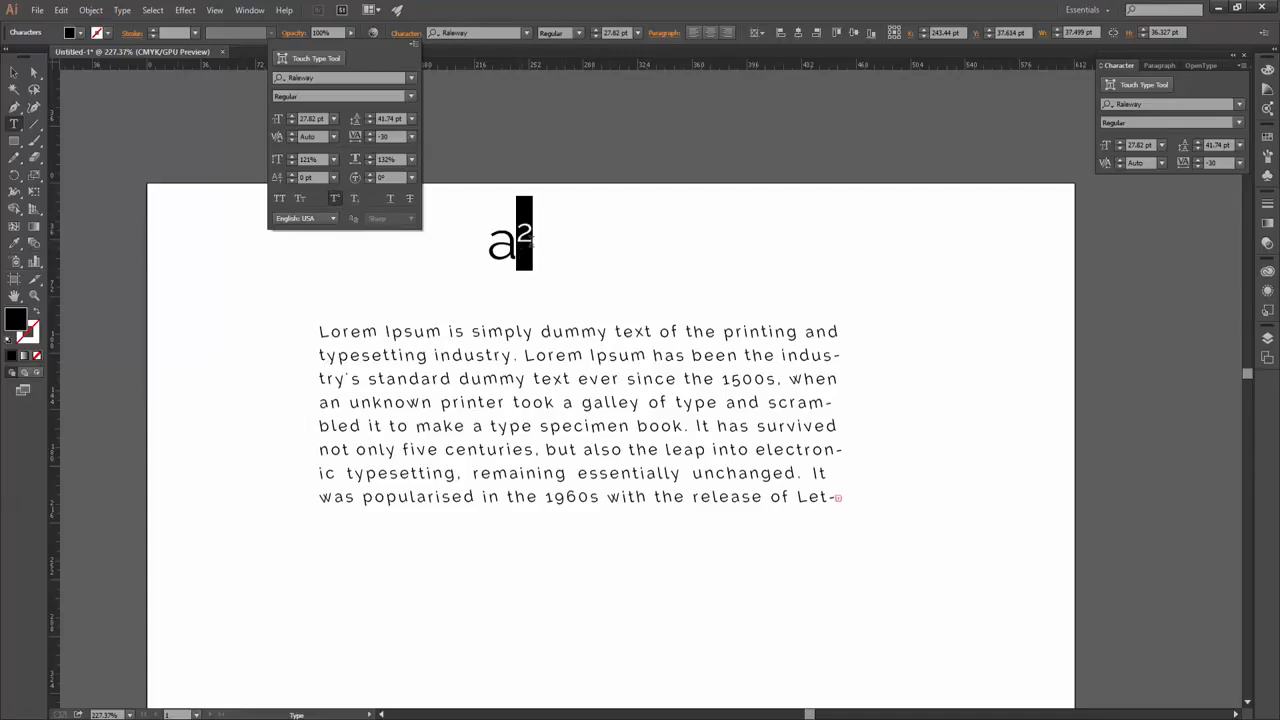
pyautogui.click(336, 199)
pyautogui.click(16, 74)
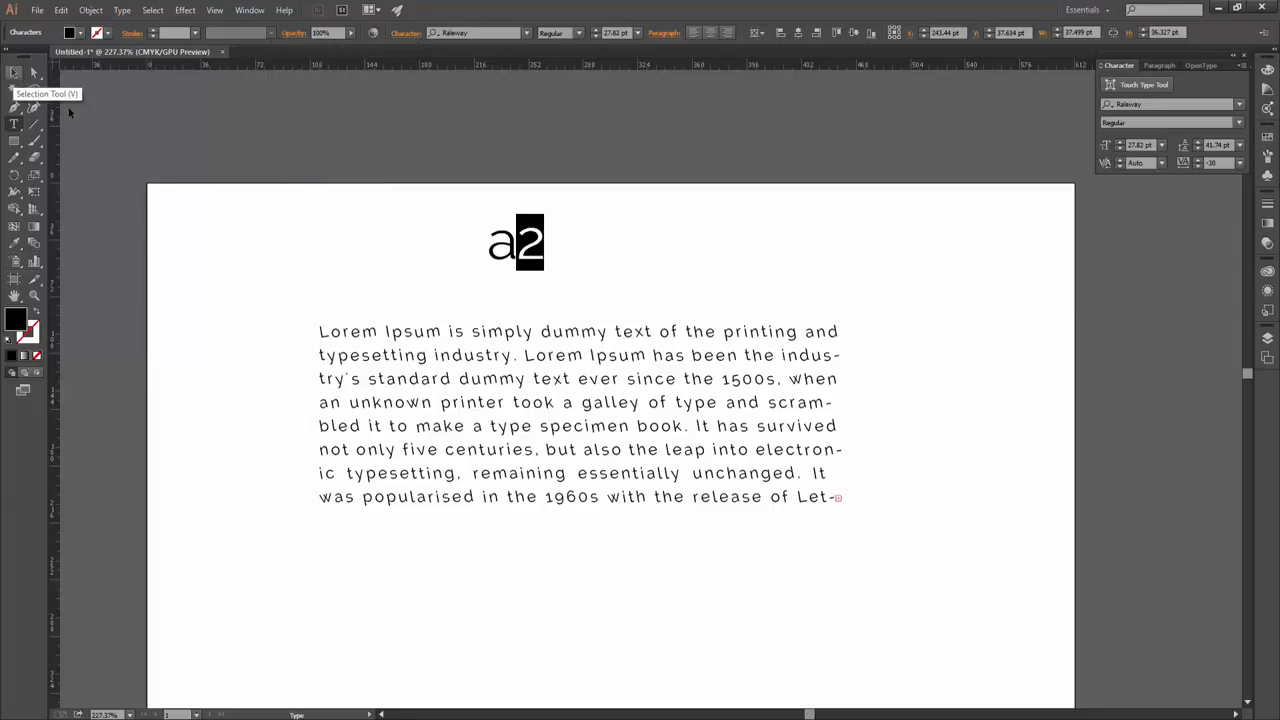
pyautogui.click(482, 339)
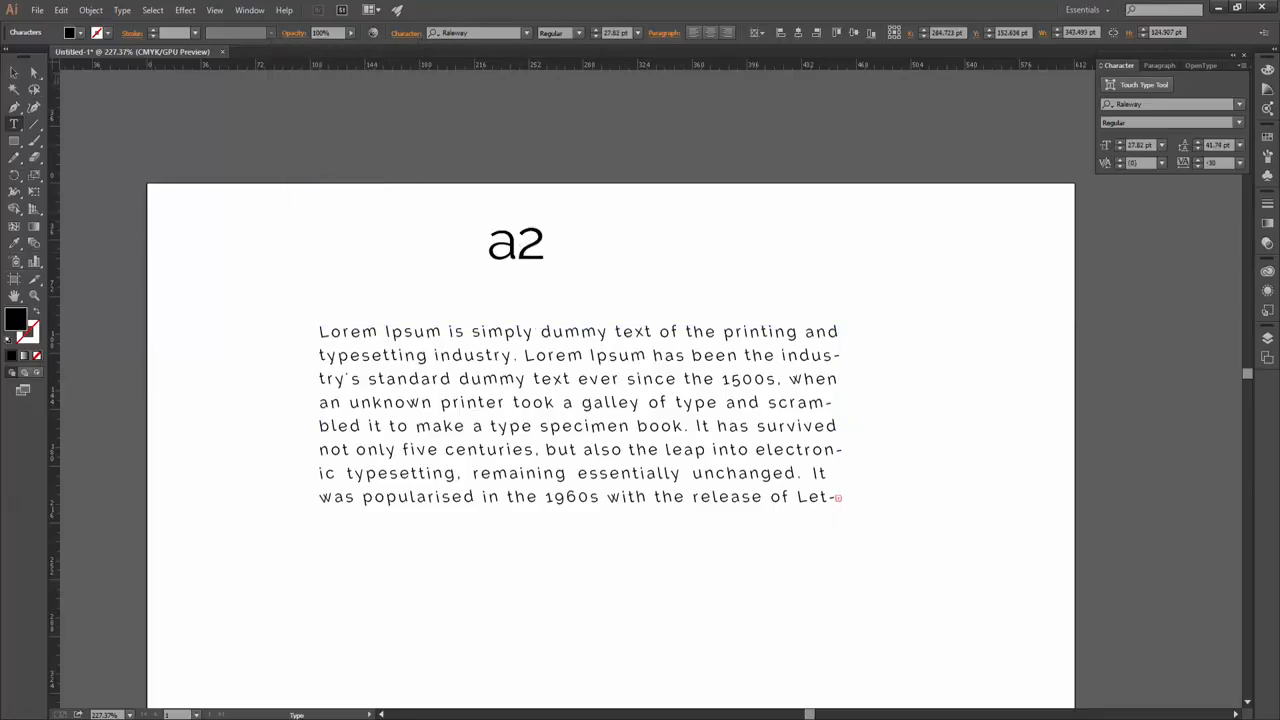
pyautogui.click(14, 73)
pyautogui.click(144, 139)
# Replace the "a2" heading text with "Graphic school"
pyautogui.doubleClick(543, 256)
pyautogui.write('gRA')
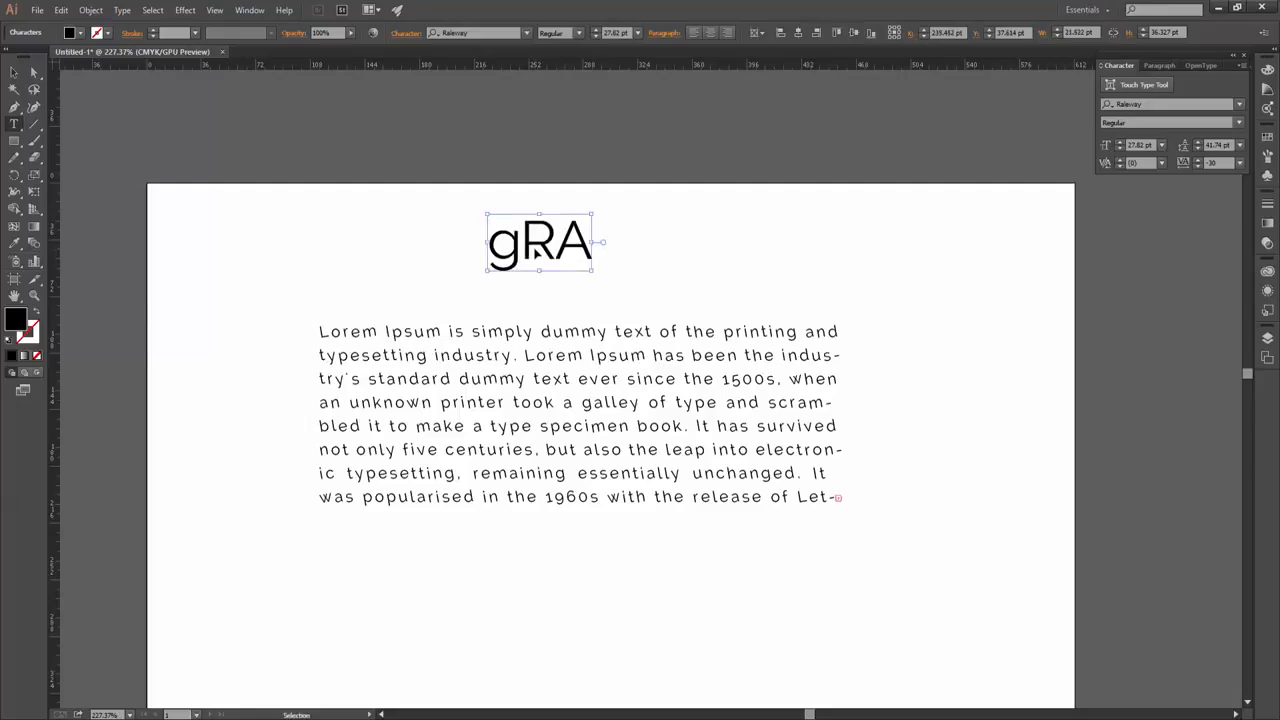
pyautogui.doubleClick(535, 253)
pyautogui.write('Graphic s')
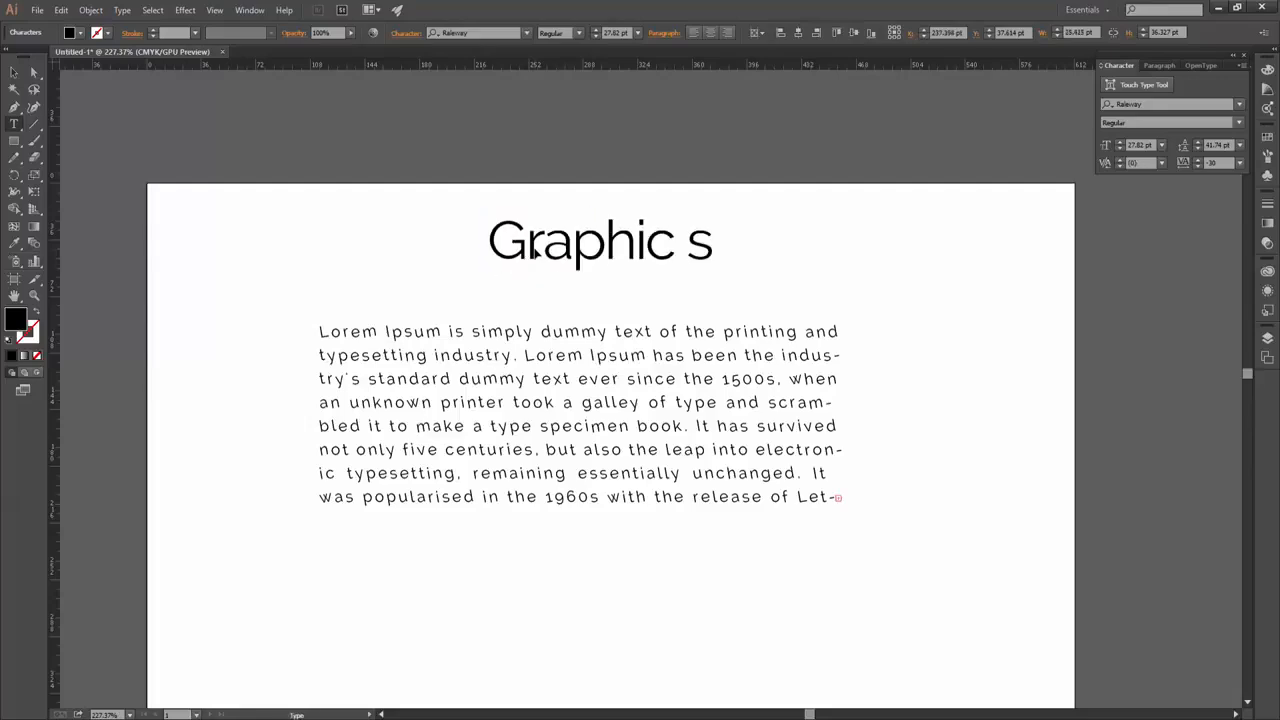
pyautogui.write('choo')
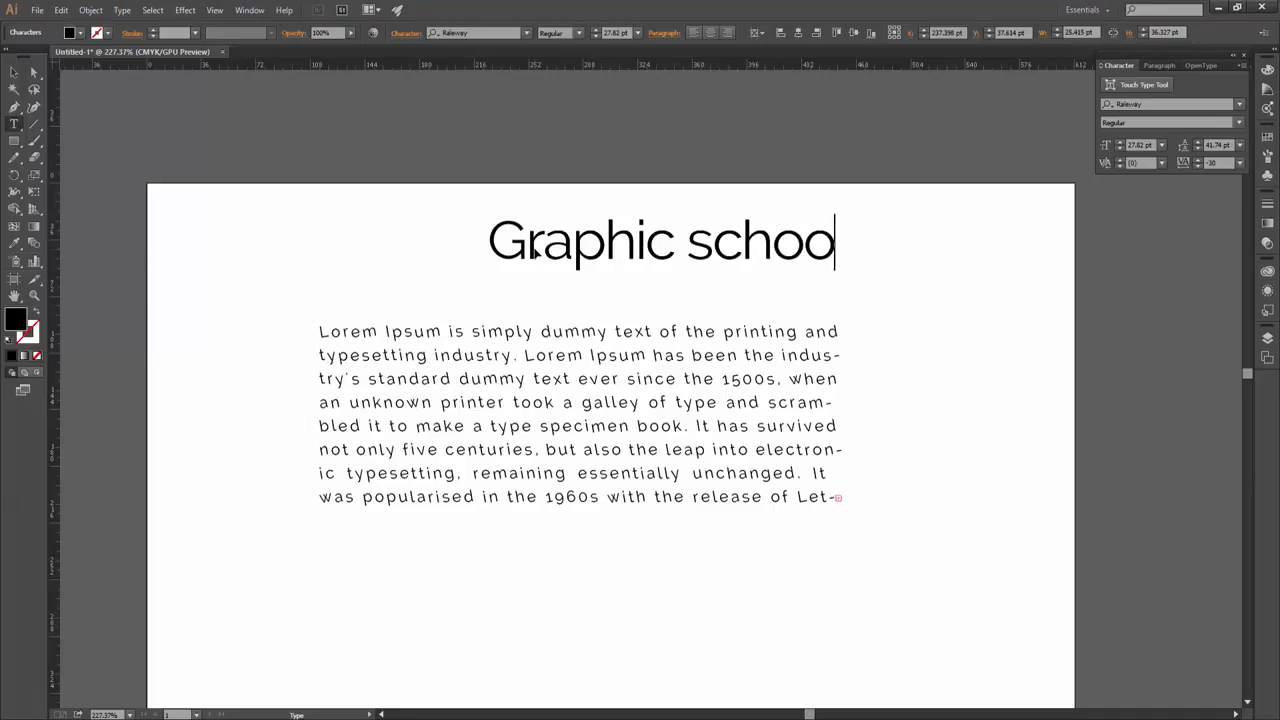
pyautogui.write('l')
pyautogui.press('Escape')
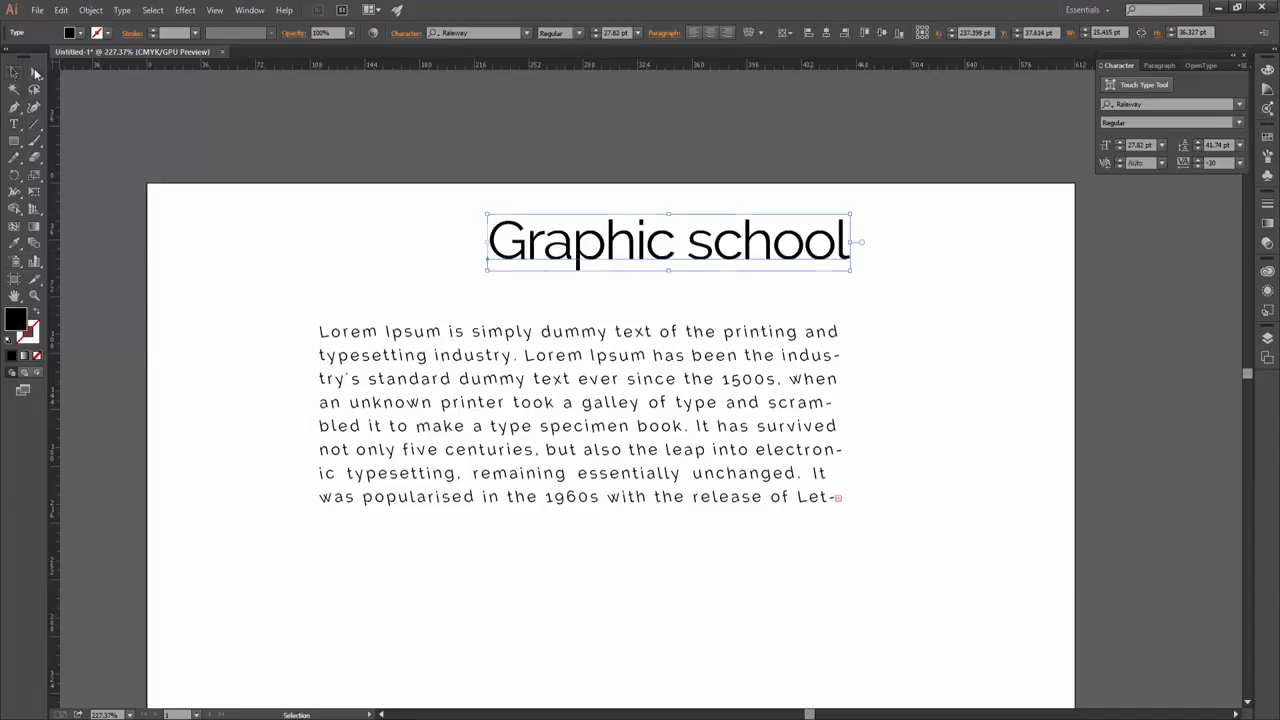
# Try small caps and all caps on the "Graphic school" heading, return it to normal case and deselect it
pyautogui.click(400, 33)
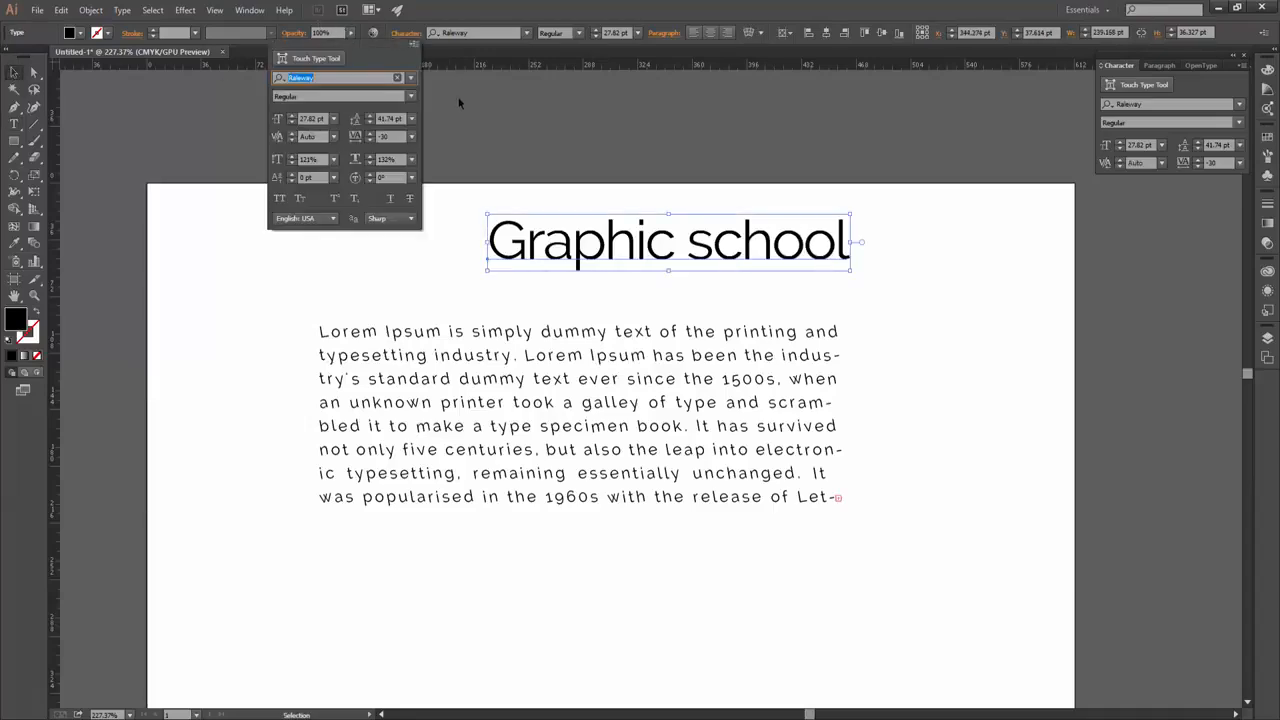
pyautogui.click(300, 200)
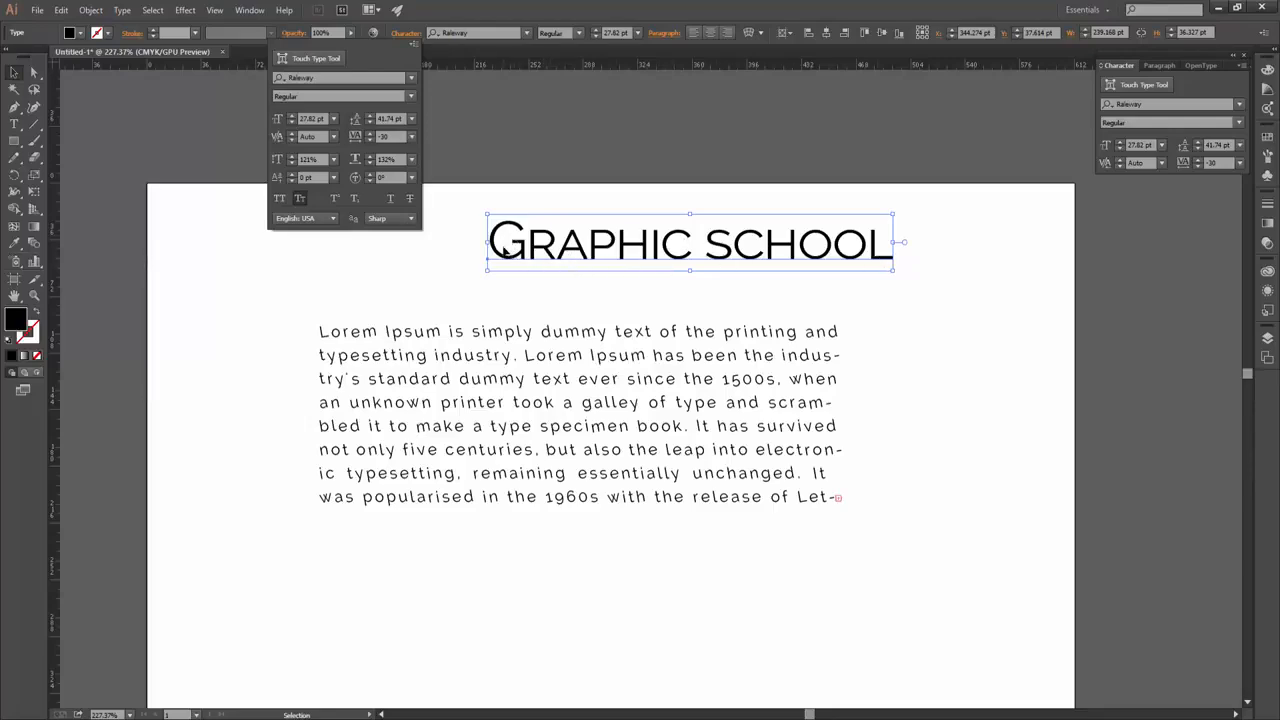
pyautogui.click(280, 198)
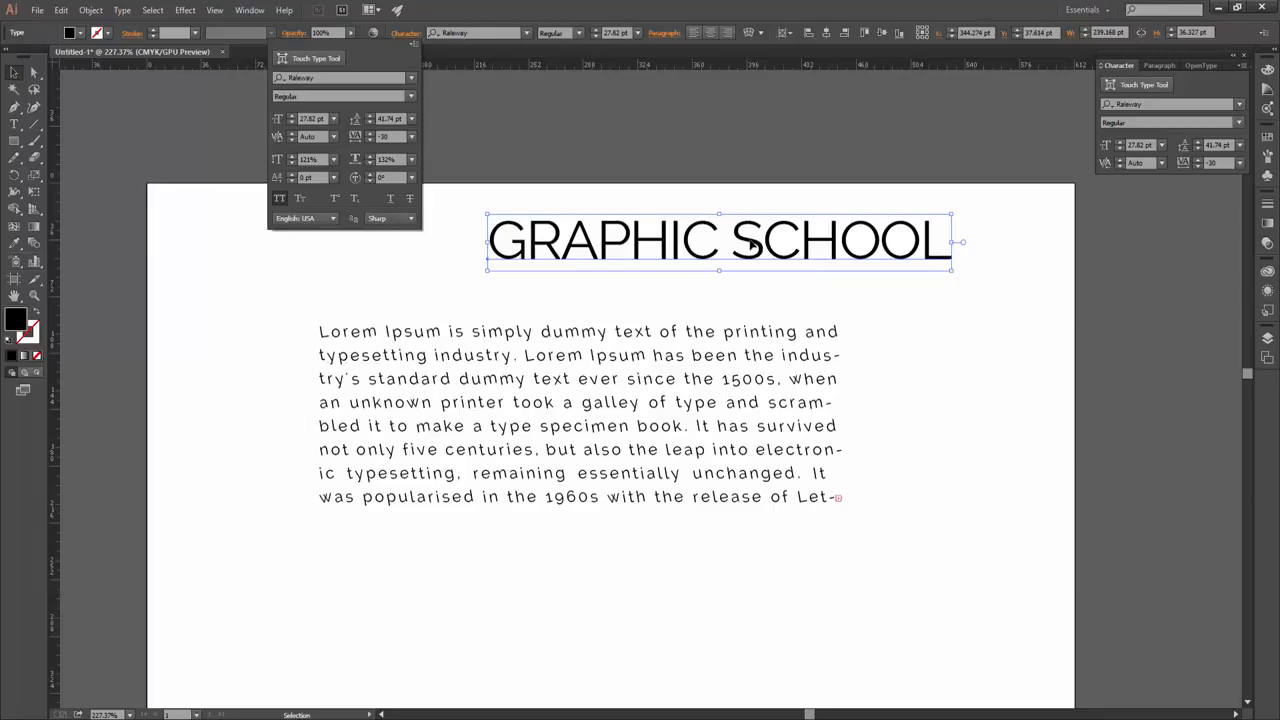
pyautogui.click(280, 198)
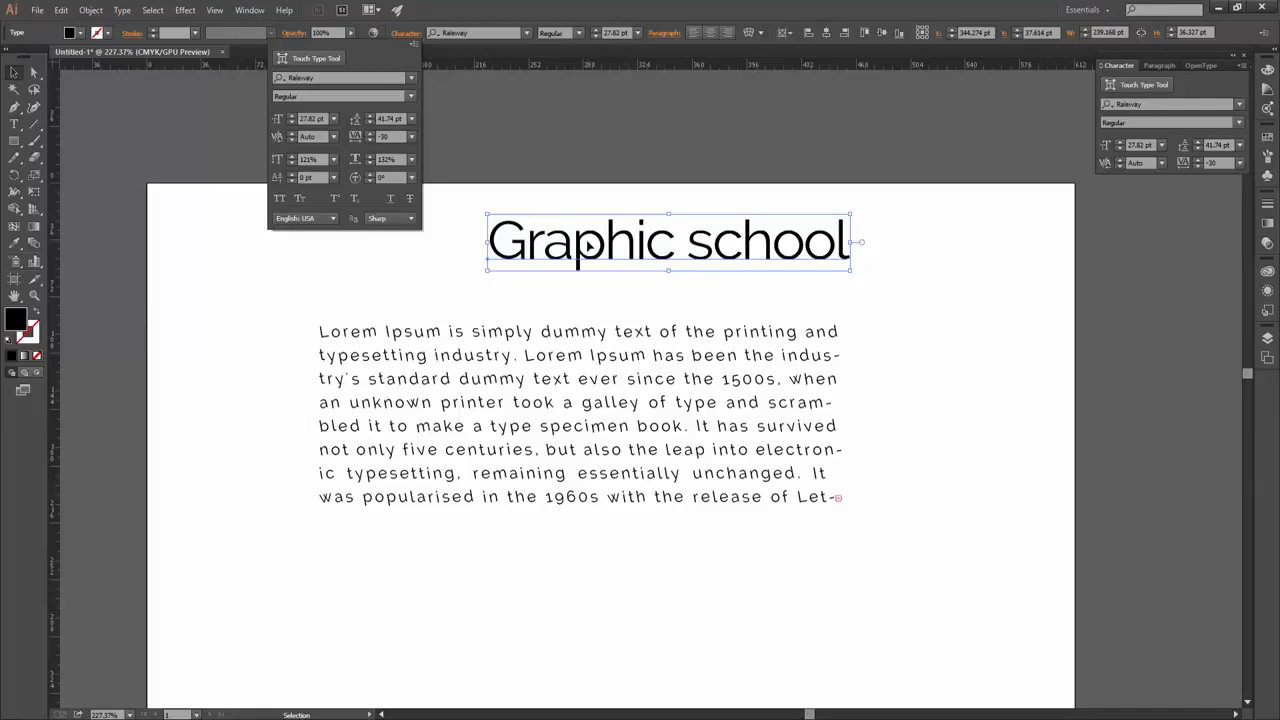
pyautogui.hotkey('ctrl', 'shift', 'a')
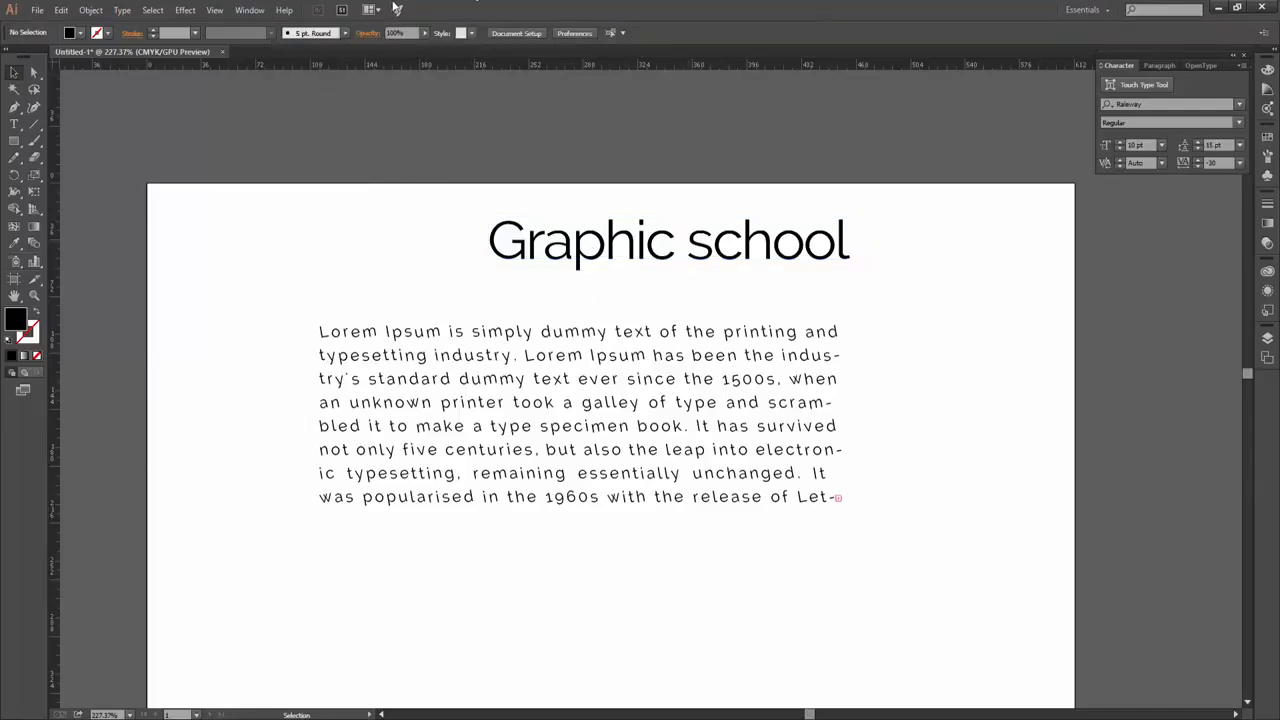
# Delete the "Graphic school" heading together with the Lorem Ipsum paragraph
pyautogui.click(582, 260)
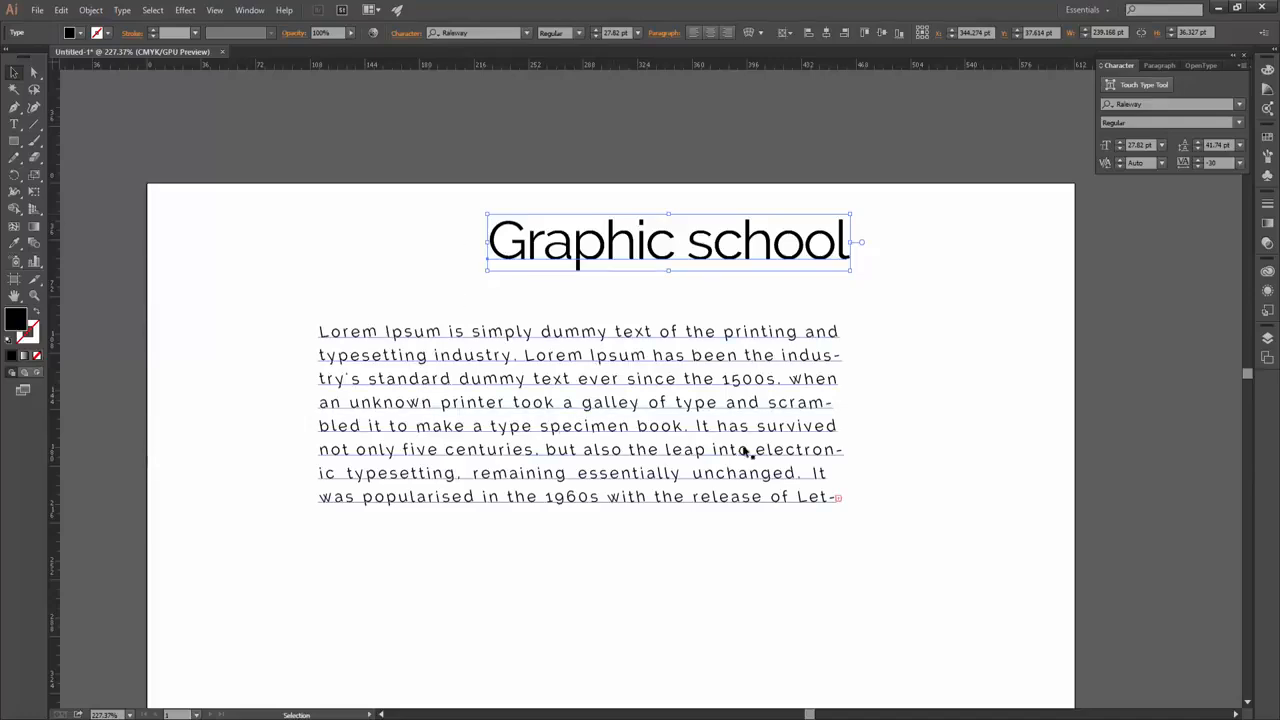
pyautogui.moveTo(953, 547); pyautogui.dragTo(502, 170)
pyautogui.press('Delete')
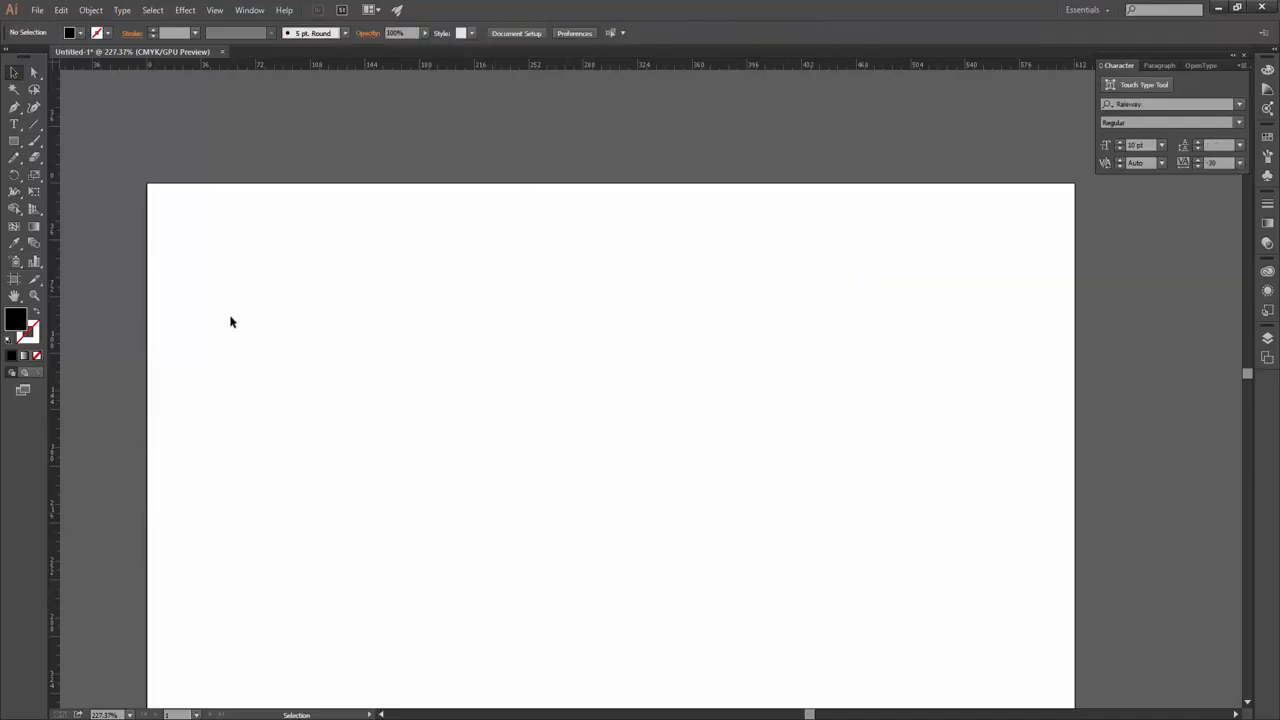
# Create an area text frame about 131.5 pt wide and 231.3 pt high and paste the copied Lorem Ipsum text into it
pyautogui.click(14, 124)
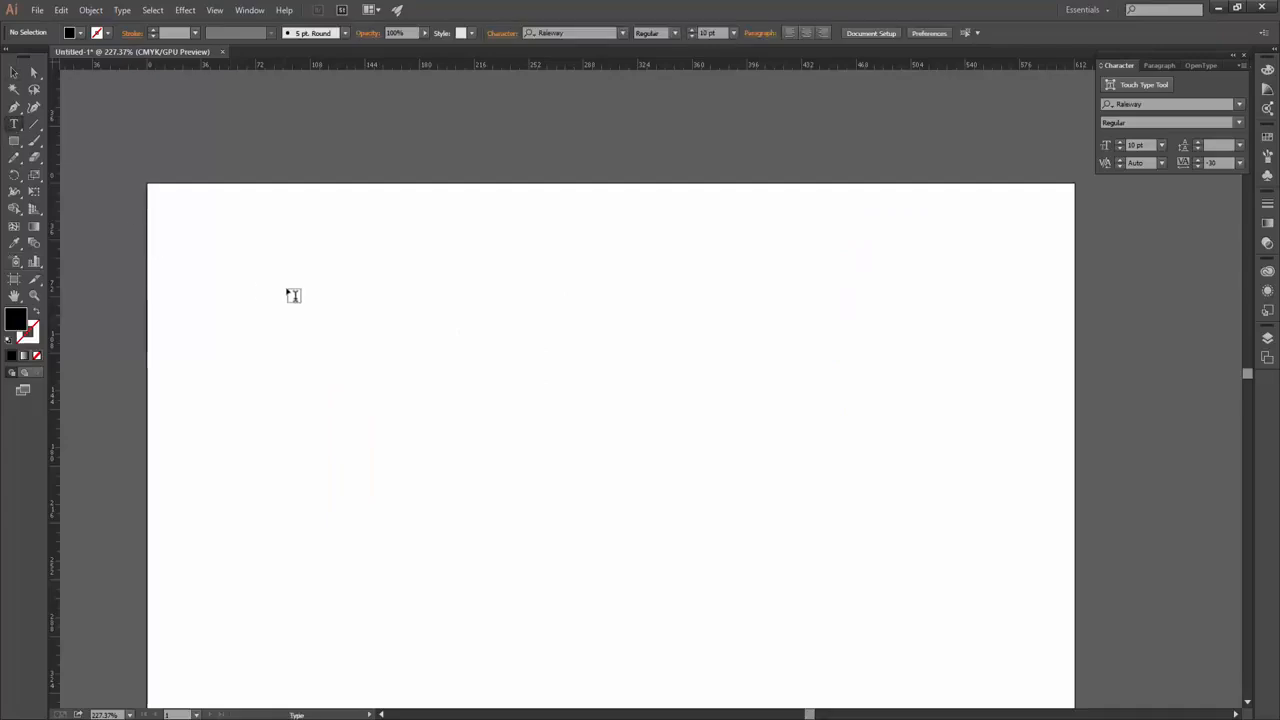
pyautogui.moveTo(286, 290); pyautogui.dragTo(487, 654)
pyautogui.write('specimen')
pyautogui.hotkey('ctrl', 'z')
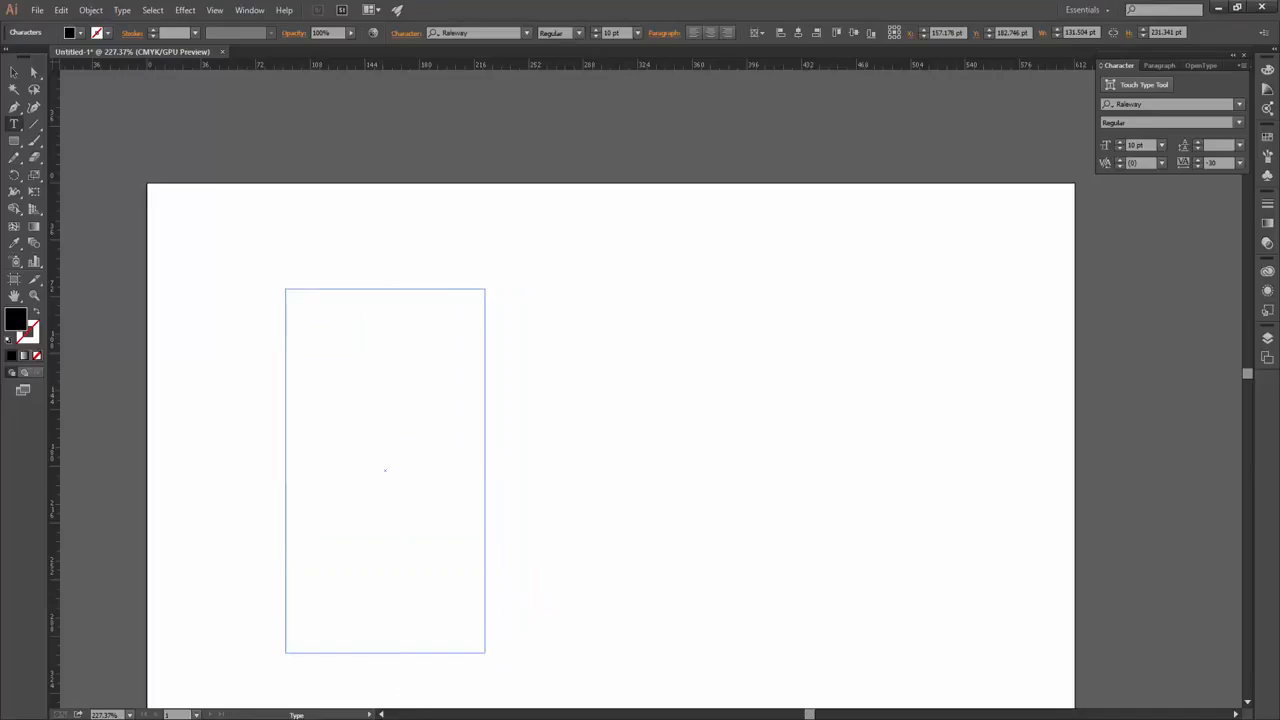
pyautogui.hotkey('alt', 'Tab')
pyautogui.hotkey('ctrl', 'c')
pyautogui.hotkey('alt', 'Tab')
pyautogui.hotkey('ctrl', 'v')
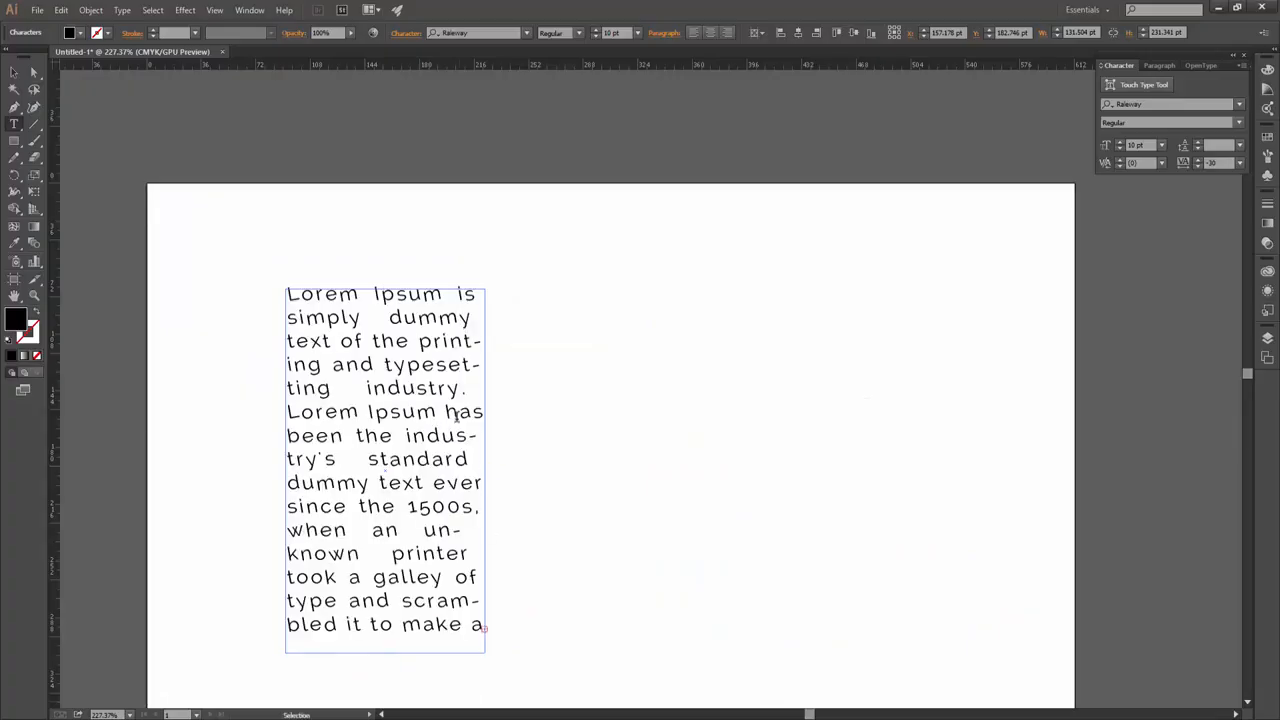
# Select all the Lorem Ipsum text and set its character rotation to 0° and its horizontal and vertical scale to 100%
pyautogui.hotkey('ctrl', 'a')
pyautogui.click(664, 33)
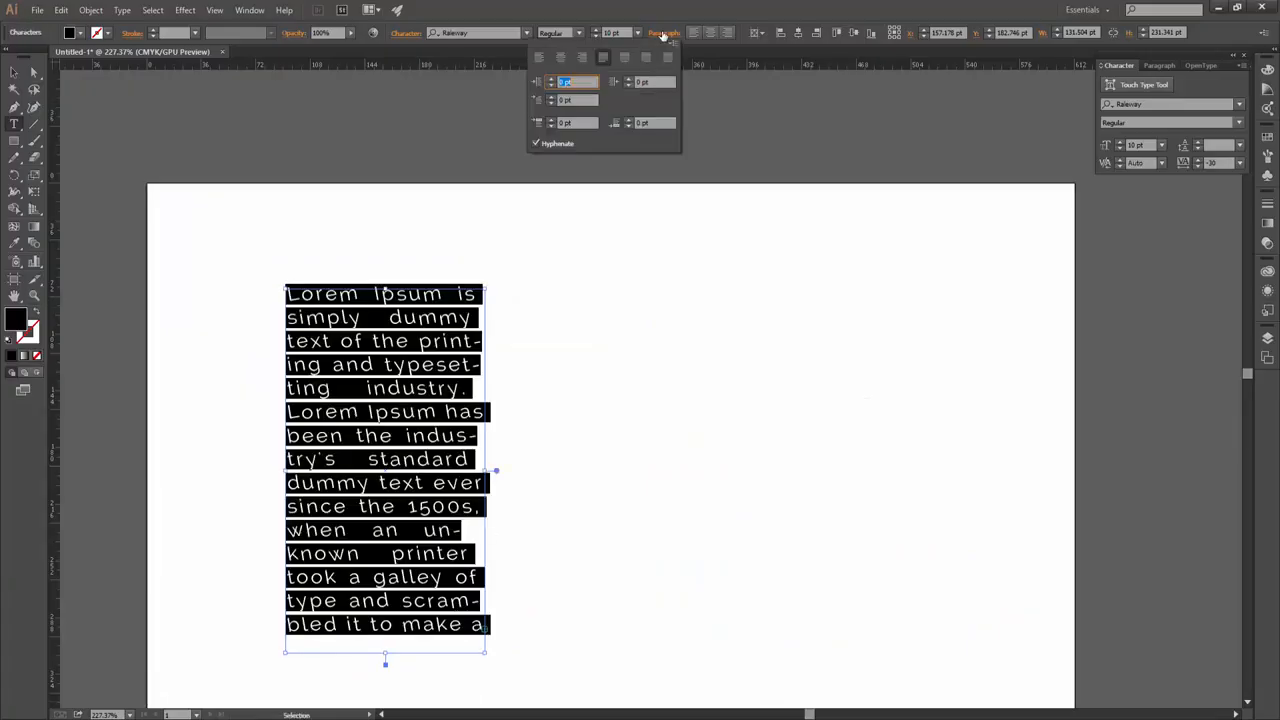
pyautogui.click(664, 33)
pyautogui.click(405, 33)
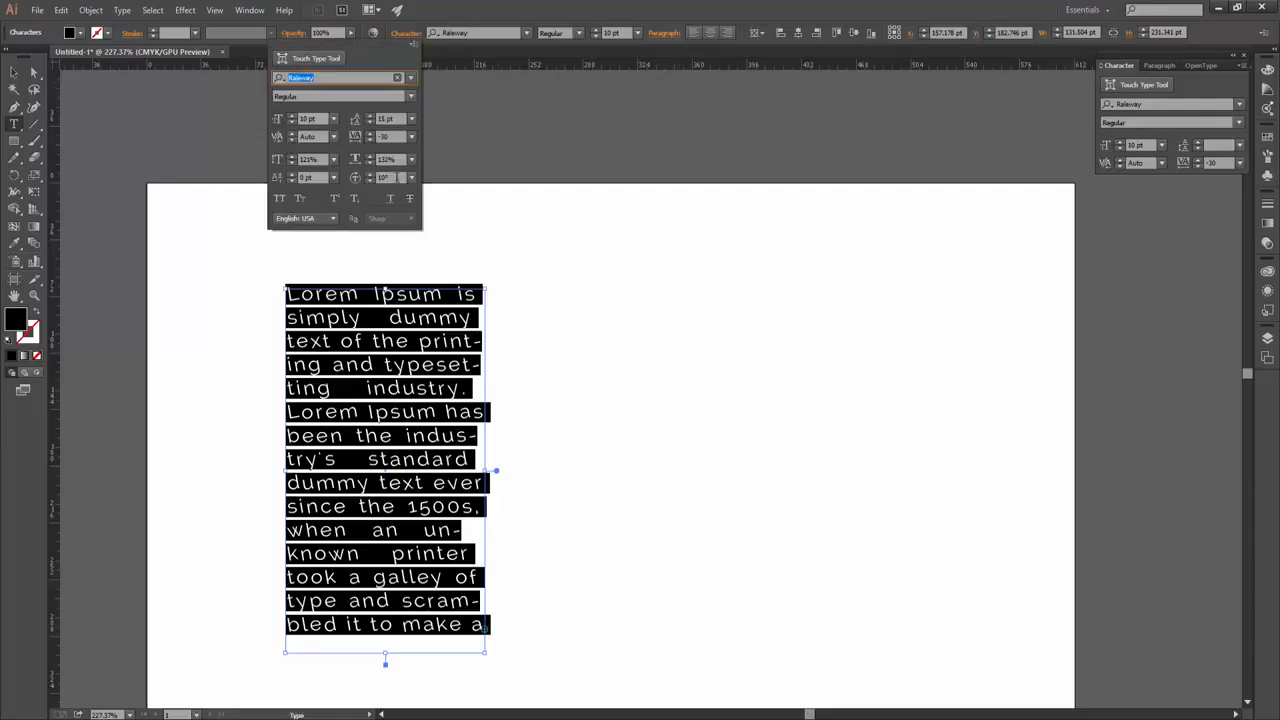
pyautogui.click(398, 177)
pyautogui.moveTo(398, 159); pyautogui.dragTo(309, 171)
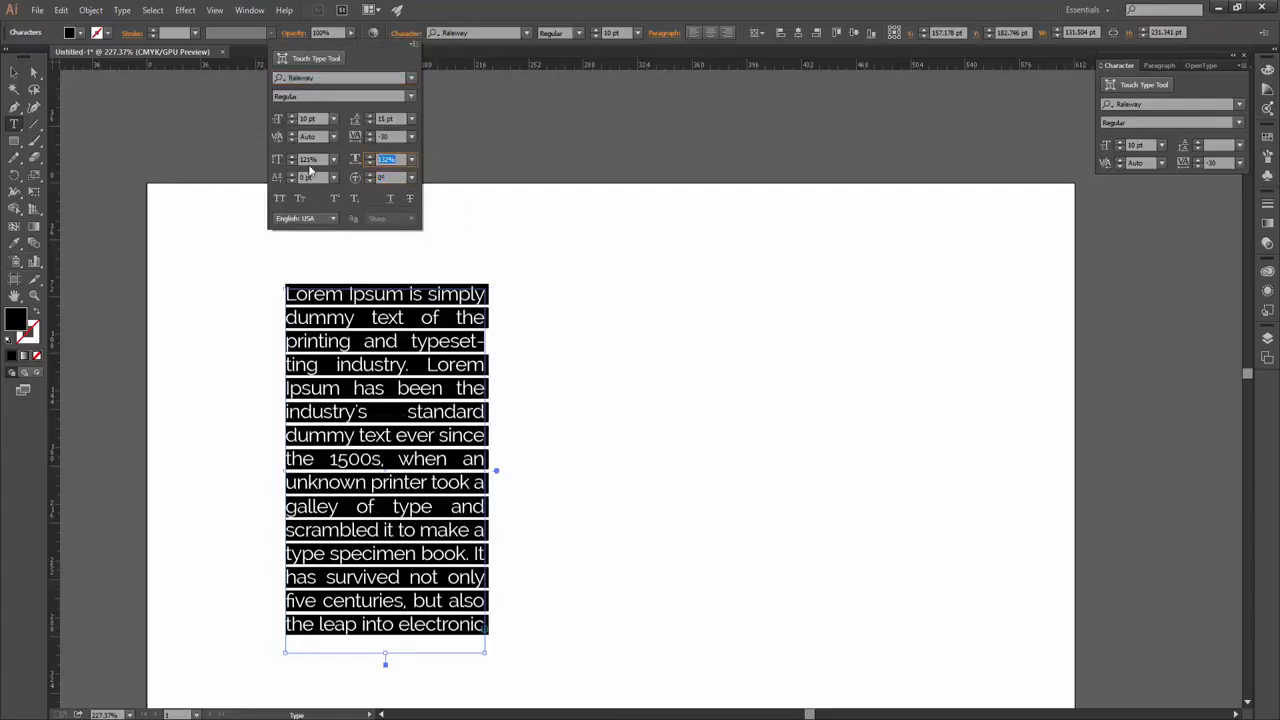
pyautogui.write('200')
pyautogui.write('1')
pyautogui.moveTo(321, 160); pyautogui.dragTo(272, 170)
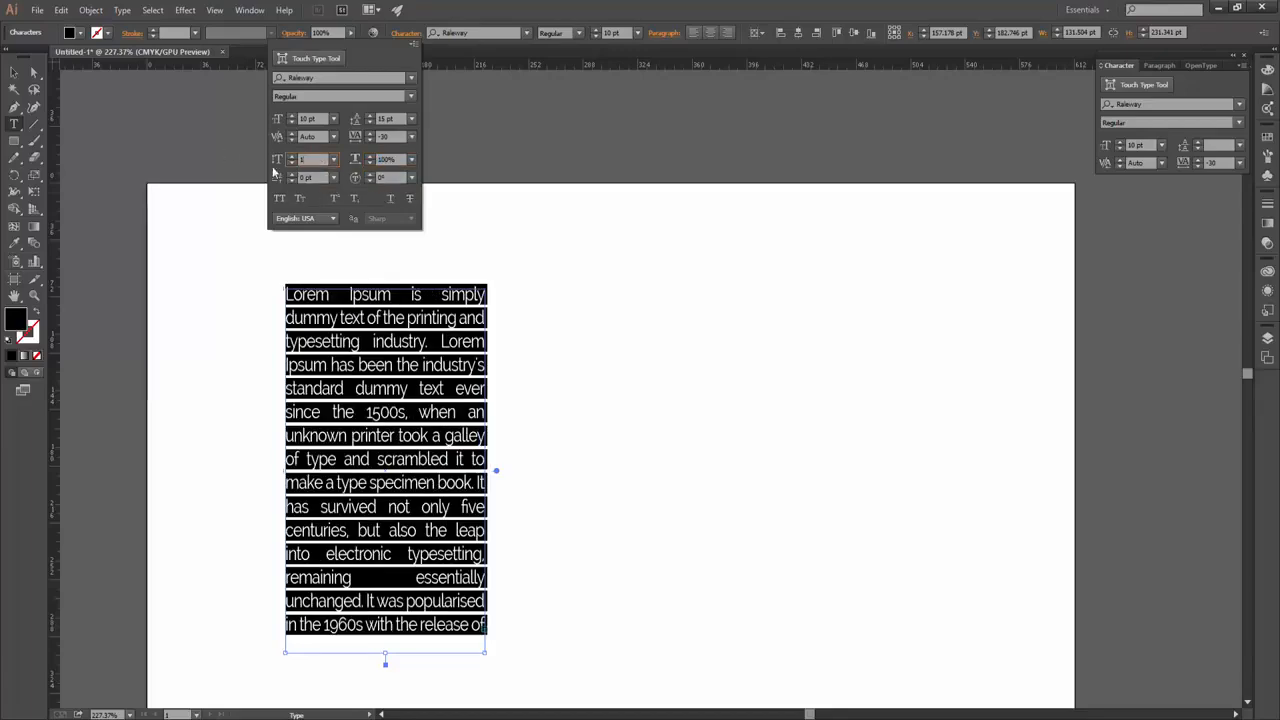
pyautogui.write('100')
# Set the Lorem Ipsum text's tracking to 0 and its leading to Auto, and deselect it
pyautogui.click(410, 137)
pyautogui.click(426, 152)
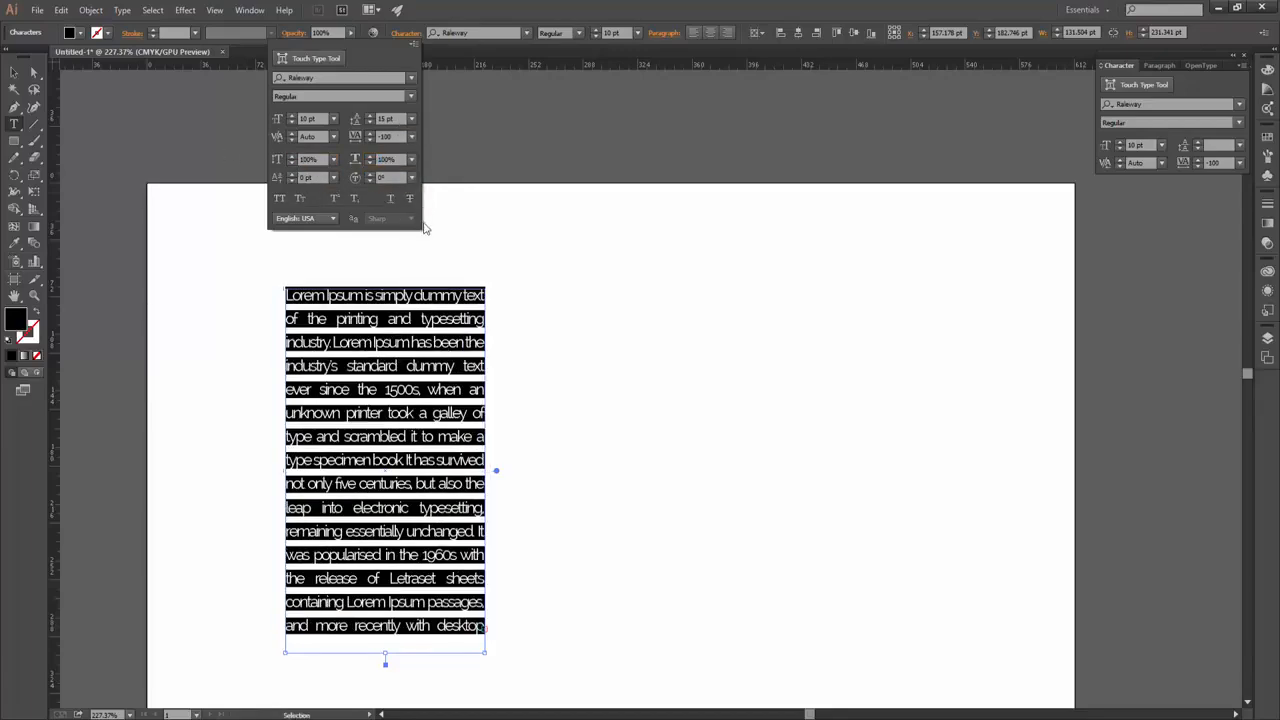
pyautogui.click(410, 137)
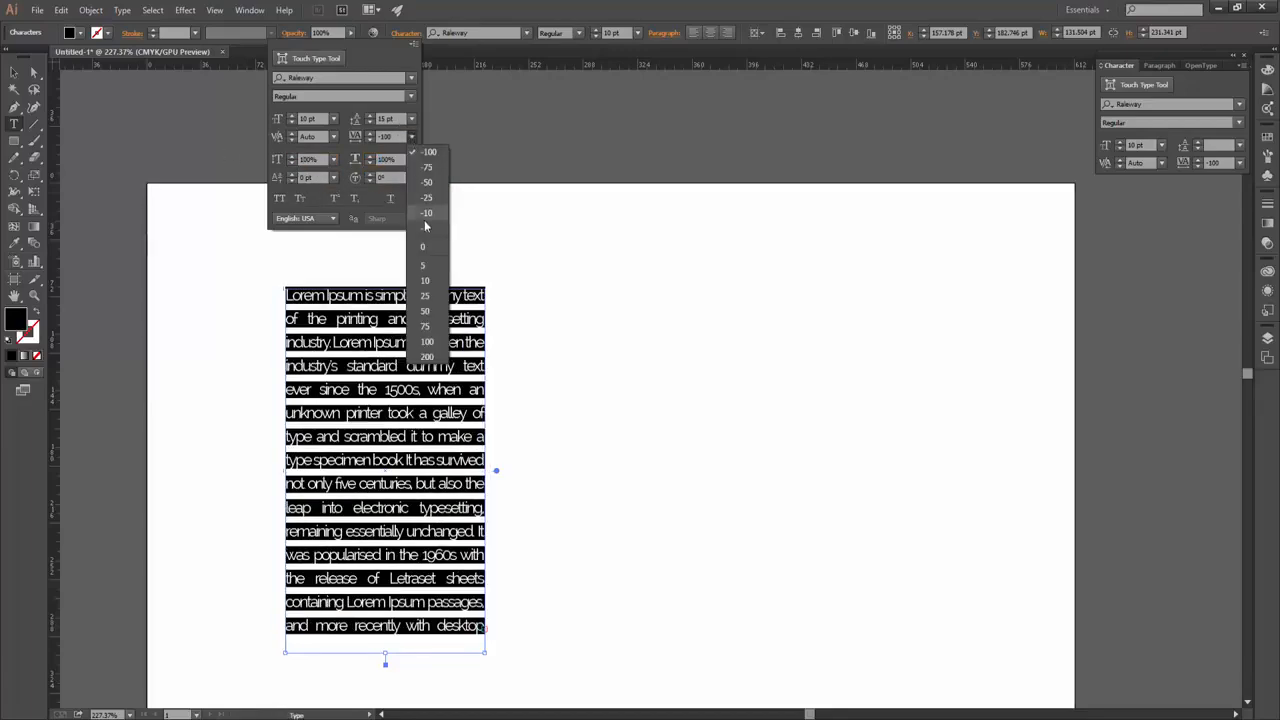
pyautogui.click(411, 119)
pyautogui.click(423, 134)
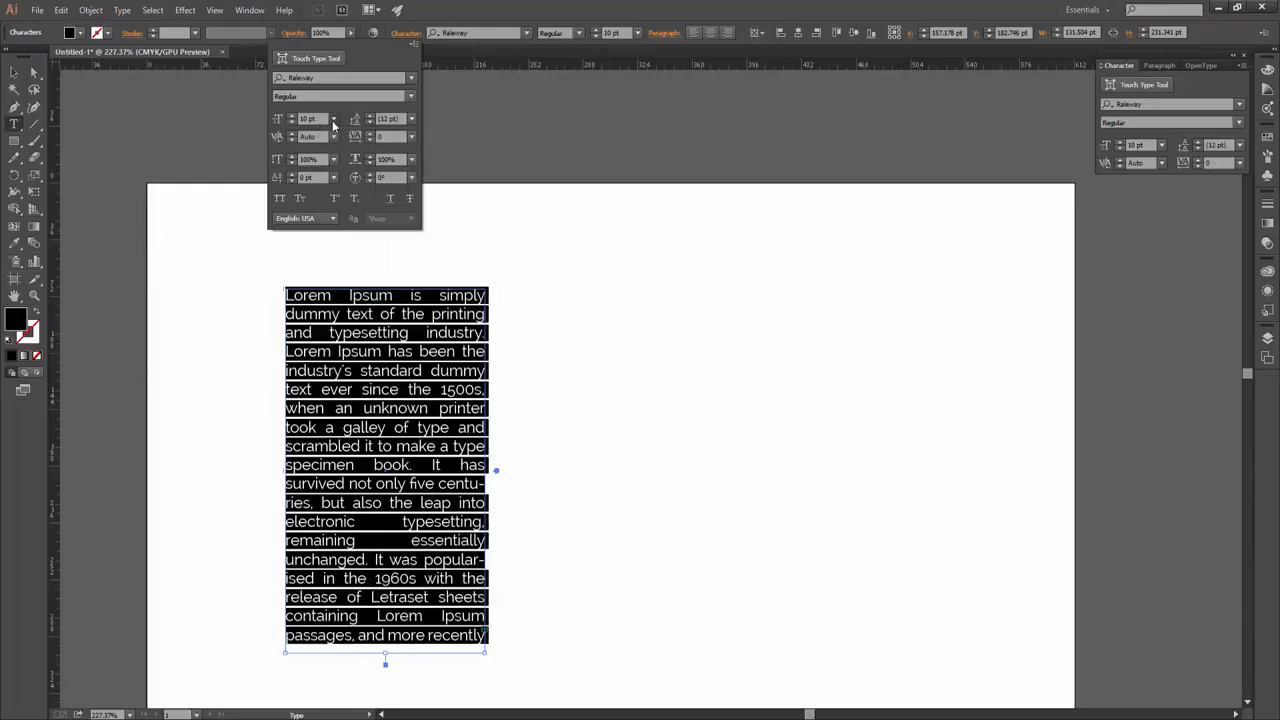
pyautogui.click(389, 370)
pyautogui.click(13, 73)
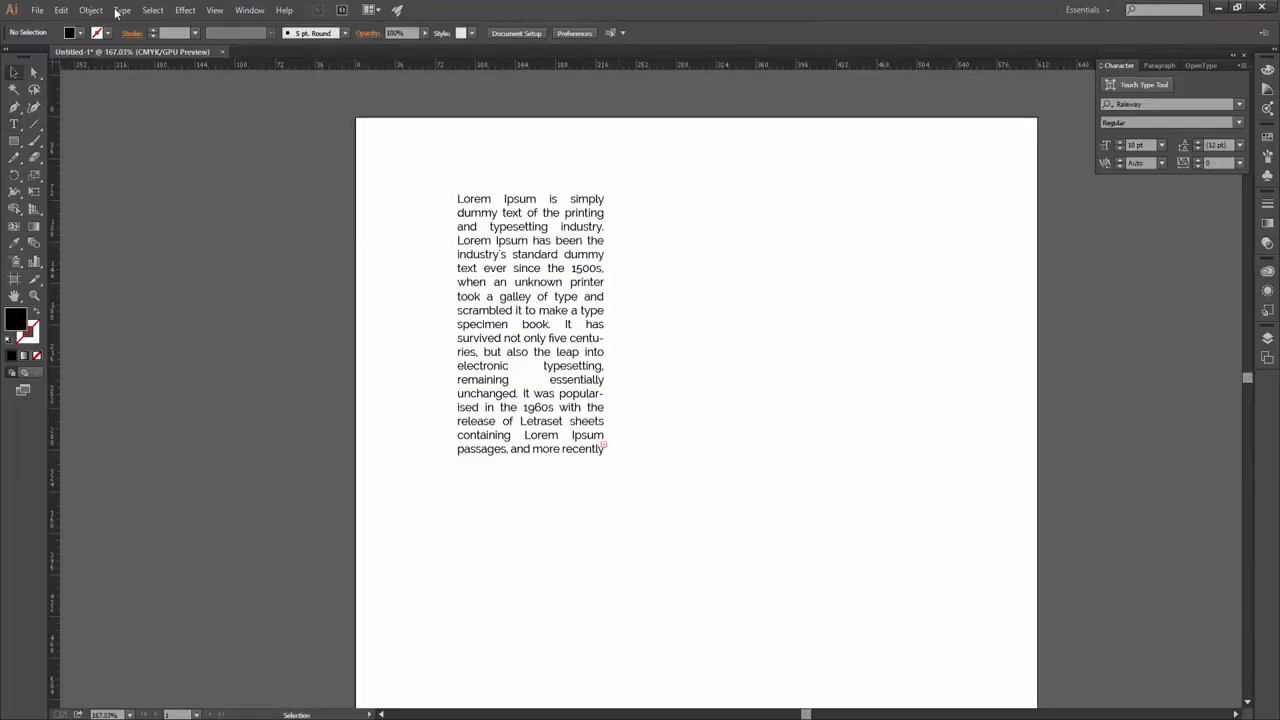
# Look over the font and size options for type, and open Glyphs to browse the entire Raleway character set
pyautogui.click(121, 10)
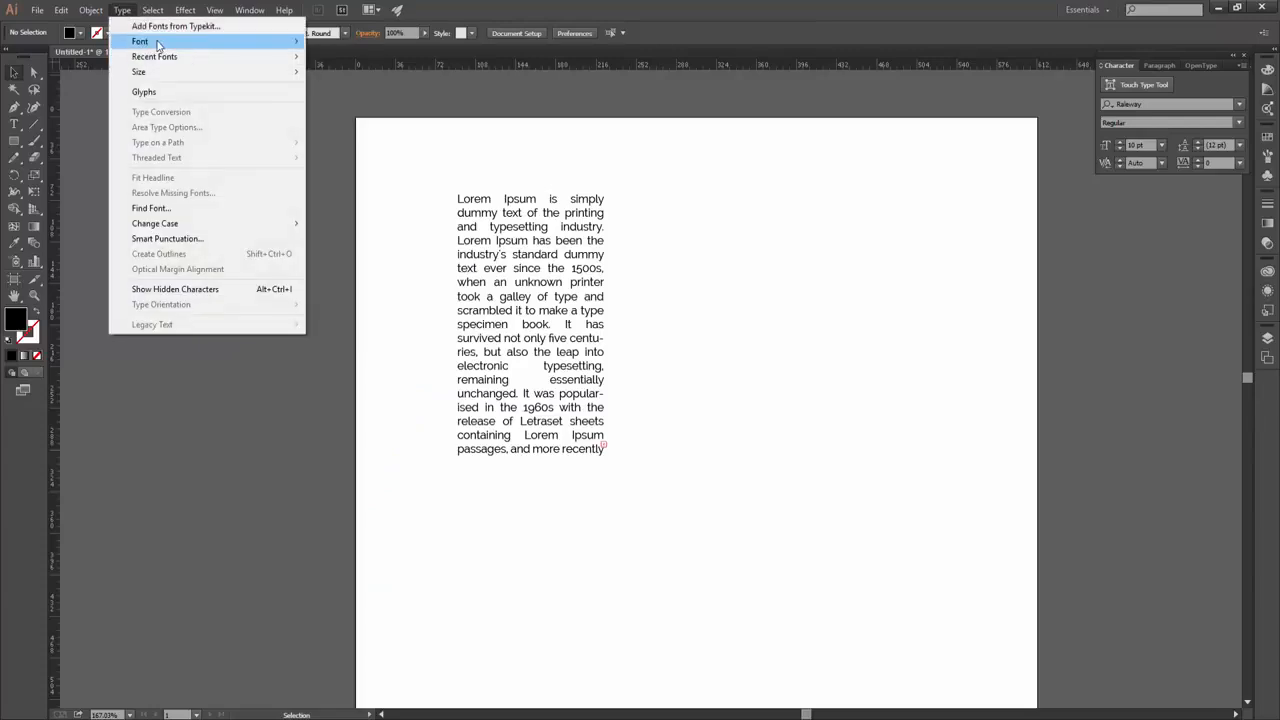
pyautogui.moveTo(160, 44)
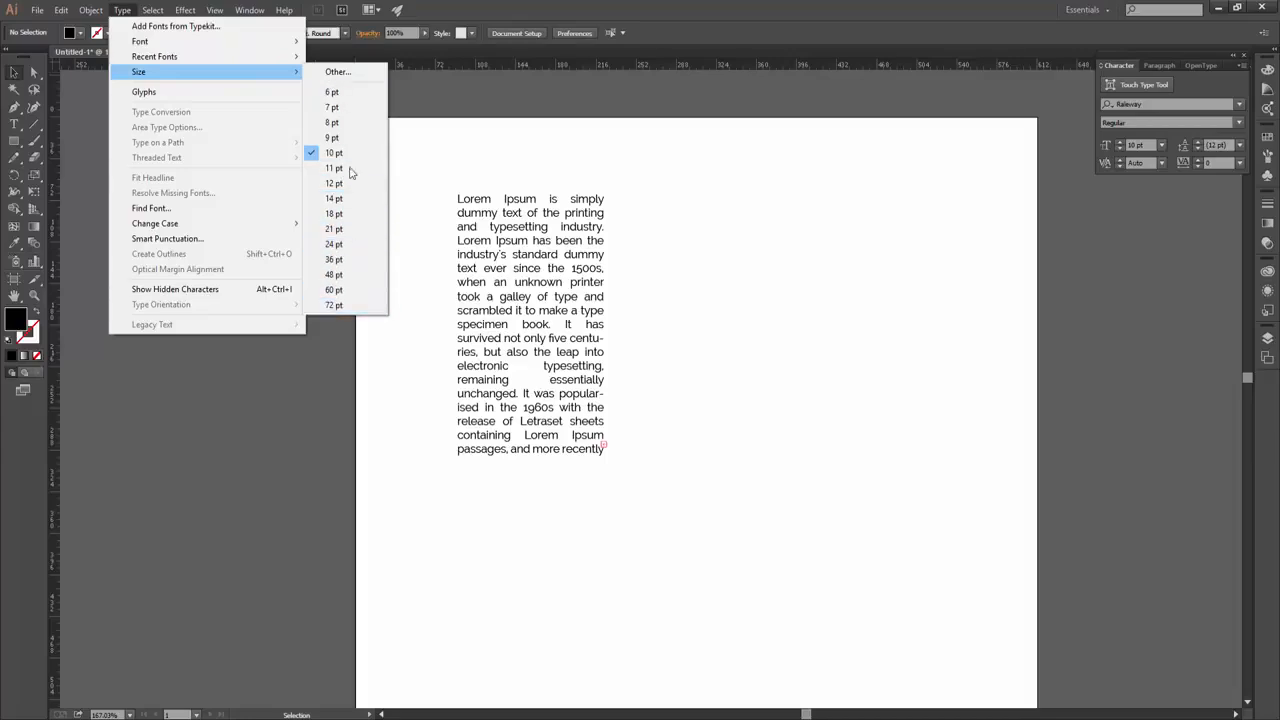
pyautogui.click(186, 92)
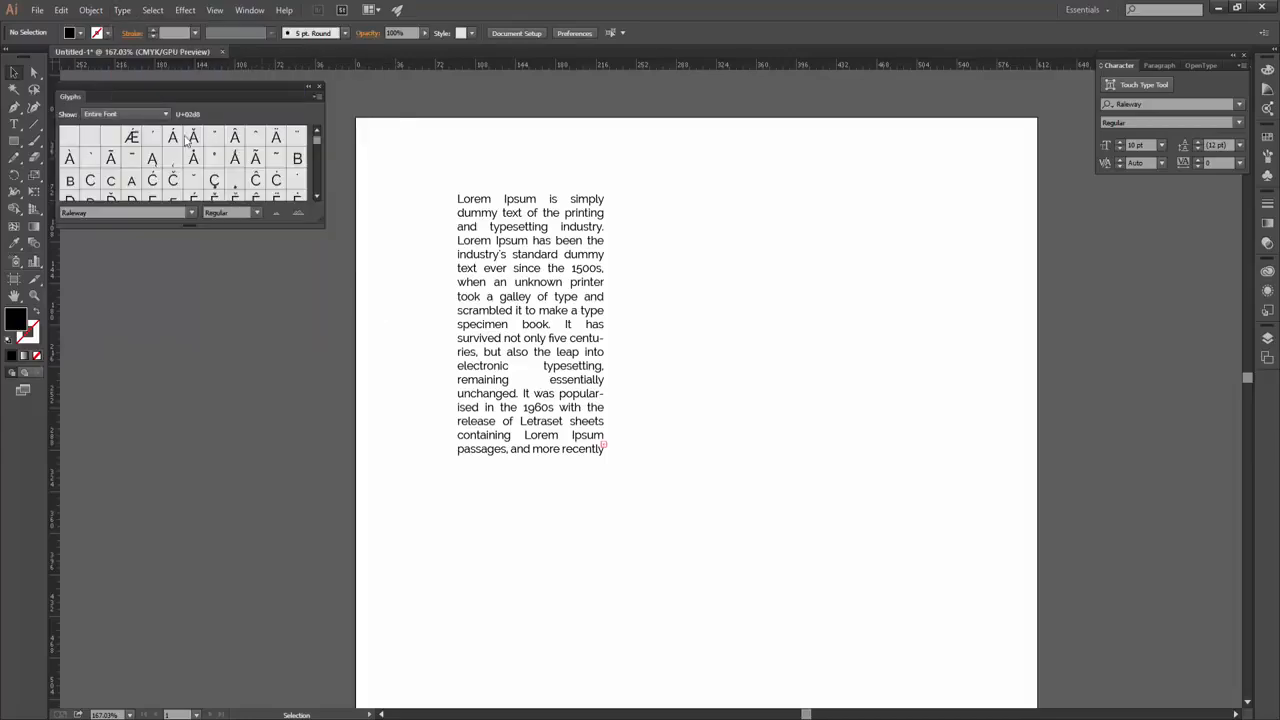
pyautogui.moveTo(315, 154); pyautogui.dragTo(316, 187)
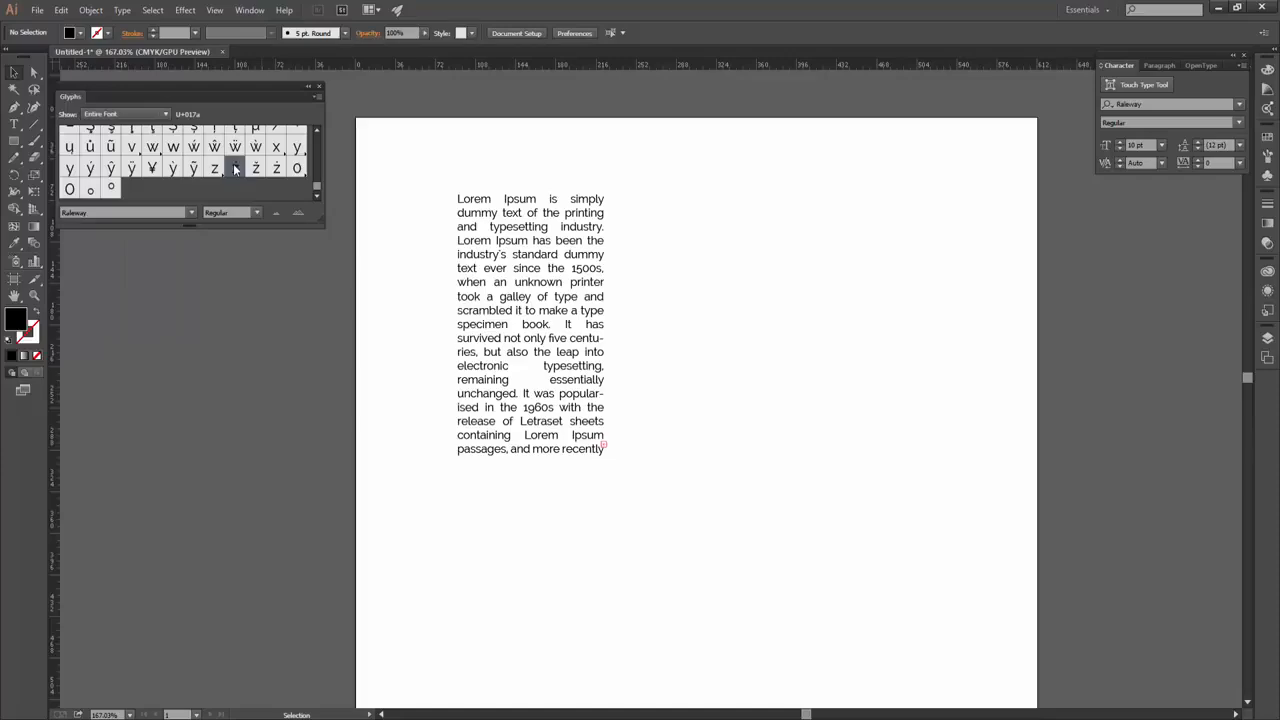
# Start a point text on the blank area beside the paragraph and enter the "ẅ" glyph followed by "y"
pyautogui.click(557, 334)
pyautogui.click(666, 365)
pyautogui.click(14, 124)
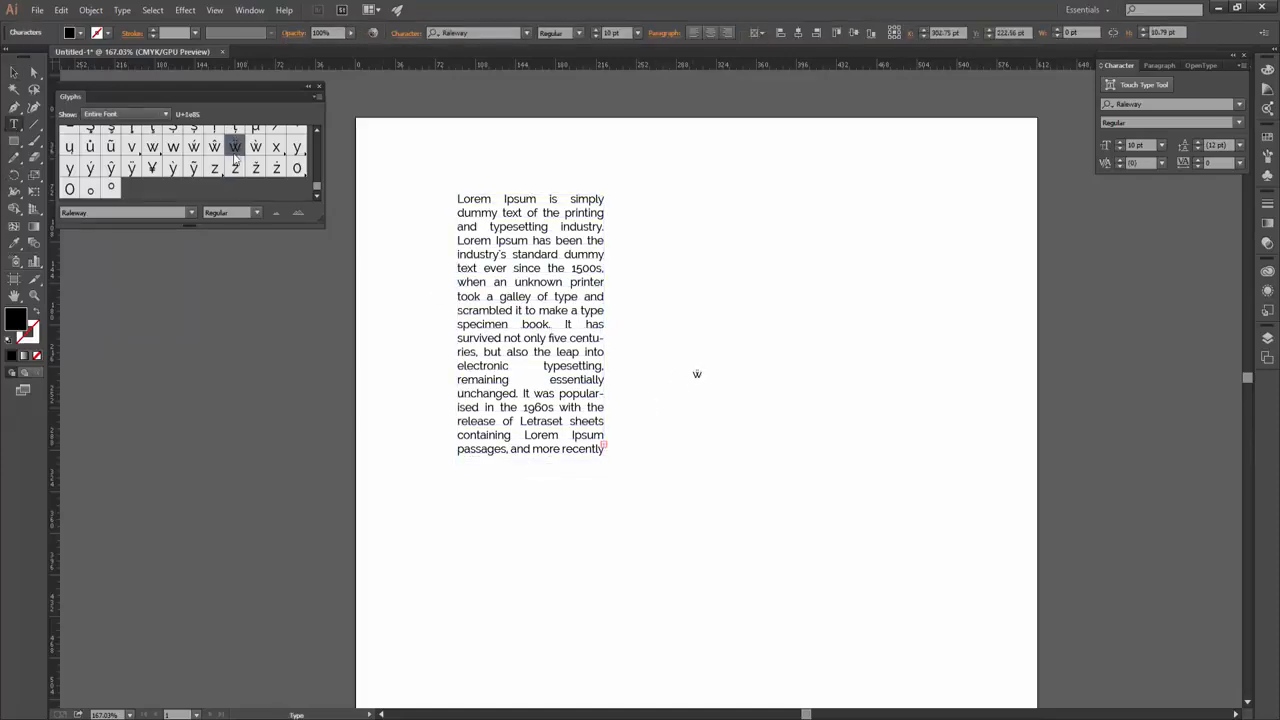
pyautogui.write('y')
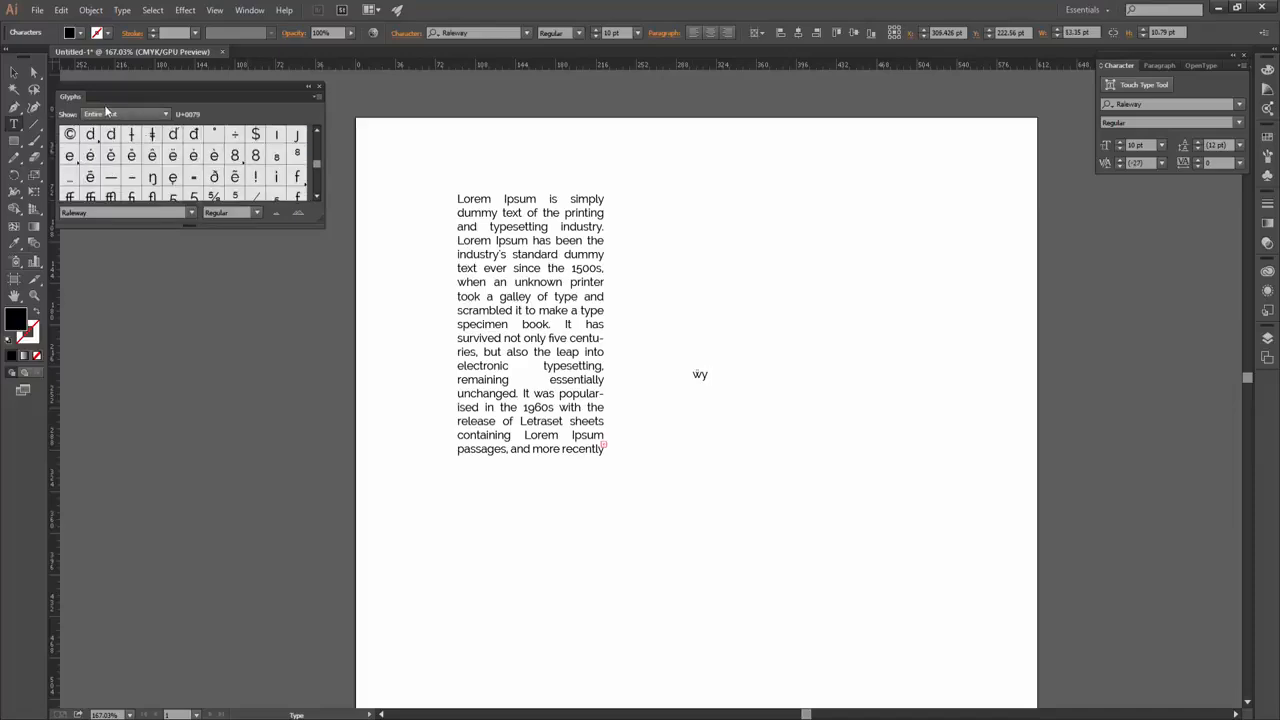
# Add the "fi" glyph from Standard Ligatures and the small-capital "P" from Access All Alternates to the point text
pyautogui.click(107, 114)
pyautogui.click(136, 192)
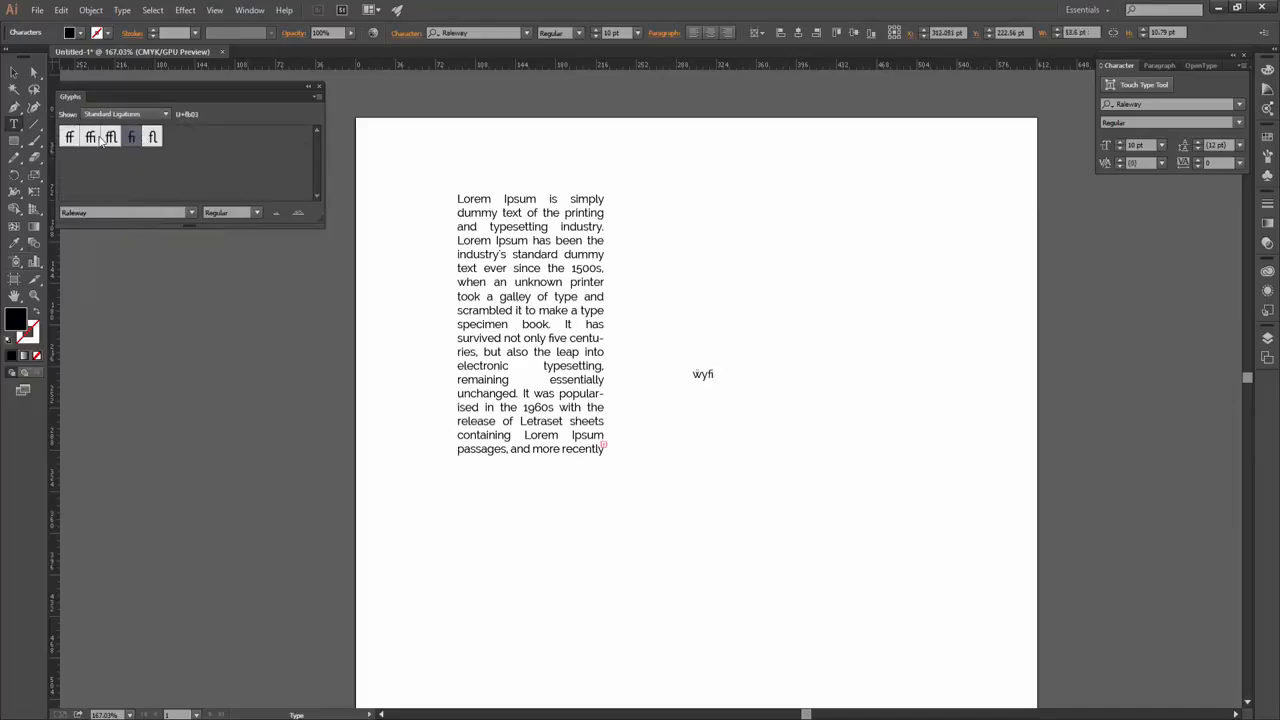
pyautogui.click(122, 114)
pyautogui.click(125, 170)
pyautogui.scroll(-1, 174, 167)
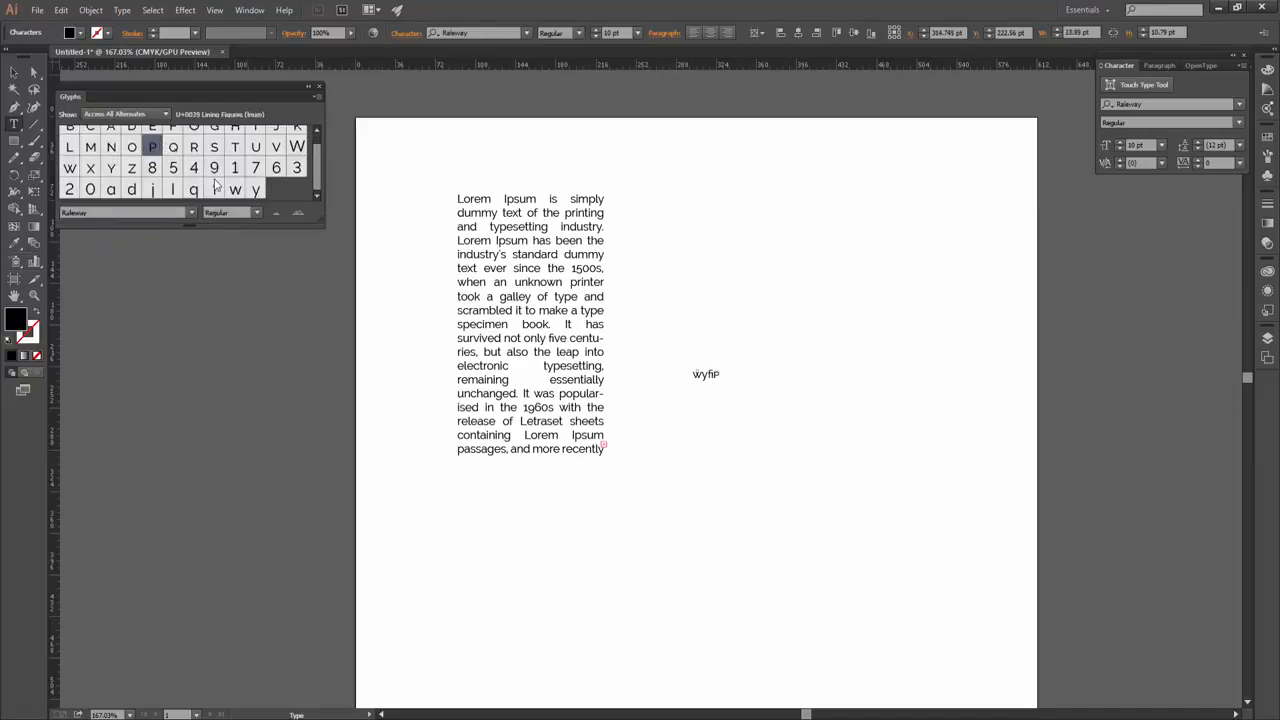
# Browse the Entire Font and Small Capitals glyph sets and insert a few more glyphs at the end of the point text
pyautogui.click(148, 113)
pyautogui.click(124, 144)
pyautogui.click(118, 114)
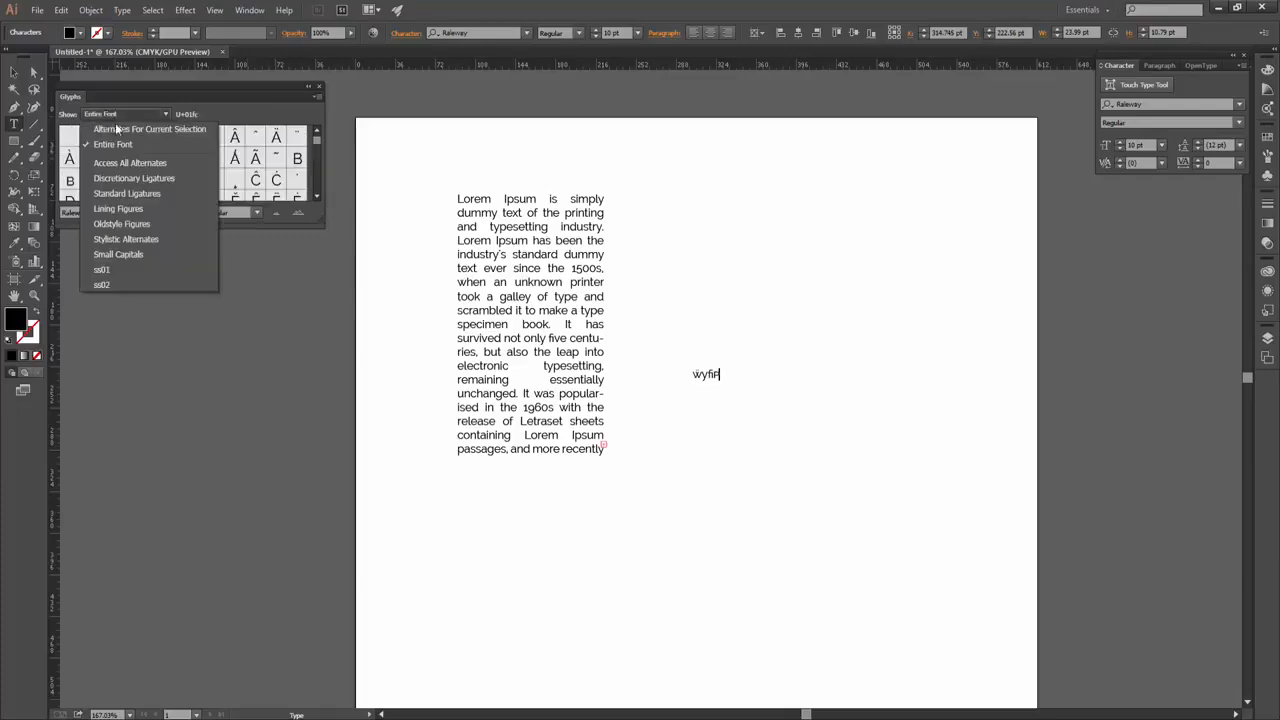
pyautogui.click(140, 247)
pyautogui.doubleClick(196, 159)
pyautogui.click(152, 159)
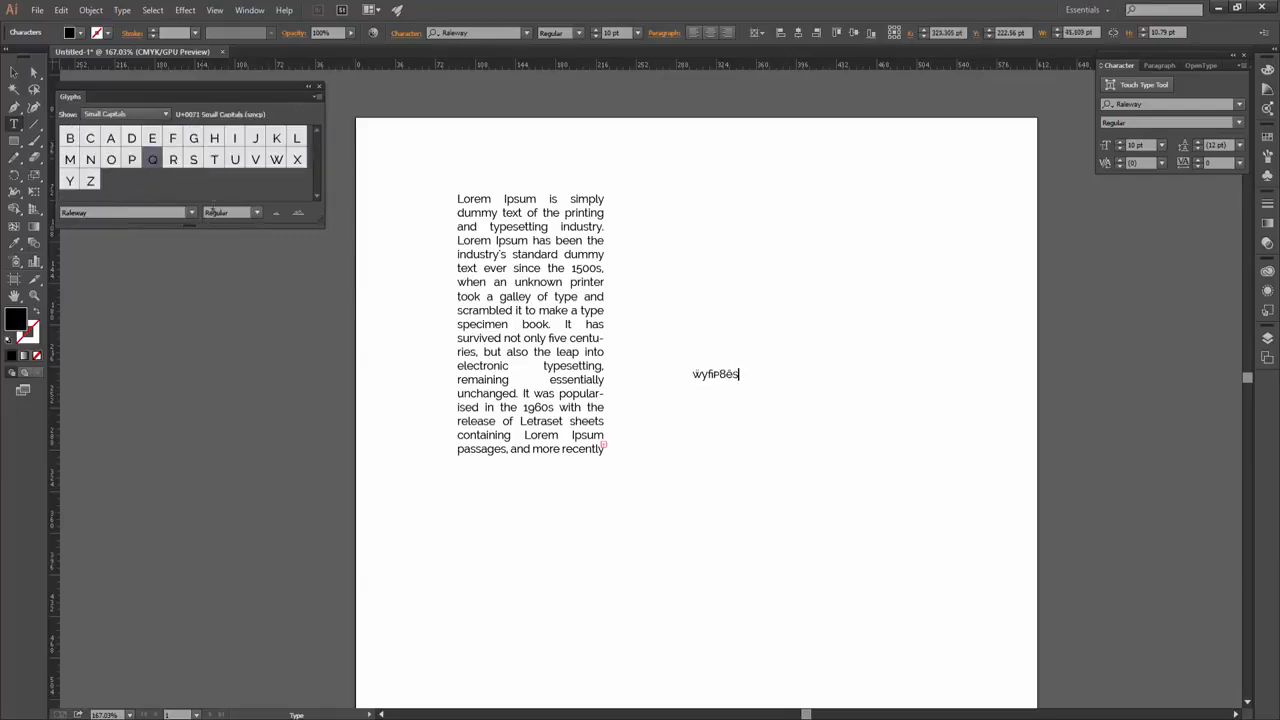
# Close the Glyphs window and delete the sample glyph point text beside the paragraph
pyautogui.click(161, 210)
pyautogui.click(320, 87)
pyautogui.click(13, 72)
pyautogui.press('Delete')
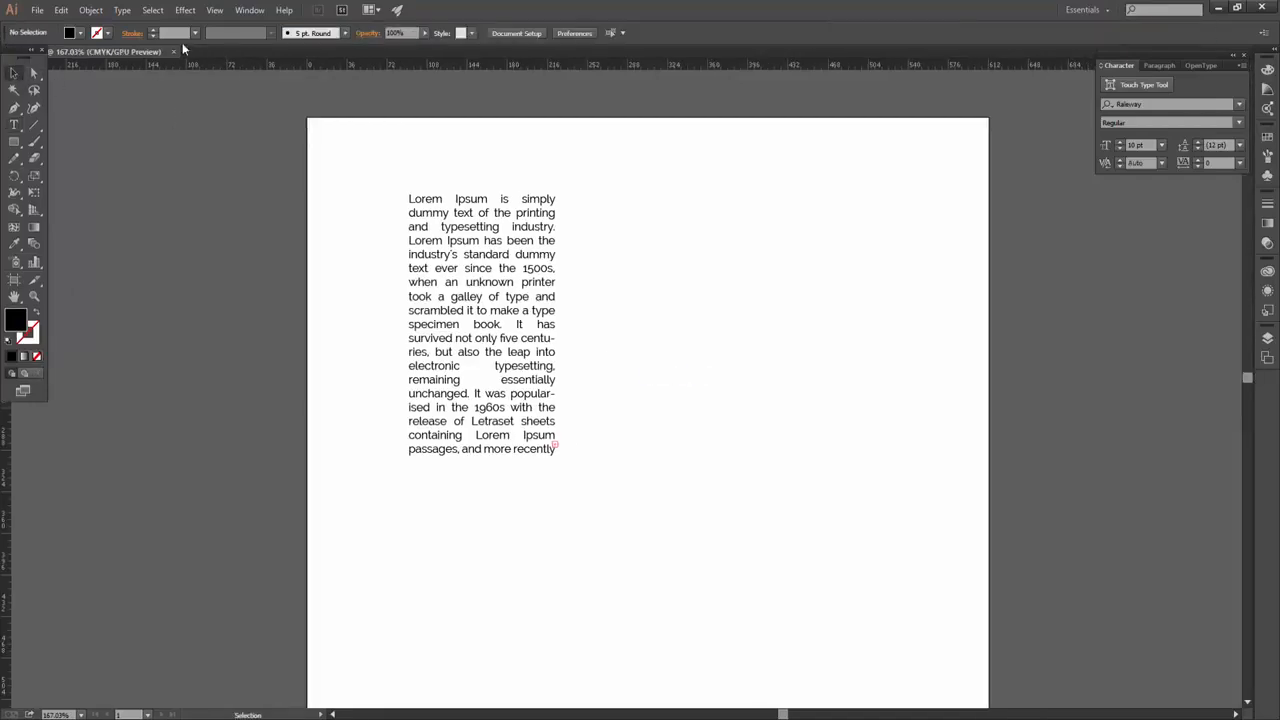
# Enlarge the paragraph's text frame to about 344 by 341 pt and look over the type commands available for it
pyautogui.click(119, 11)
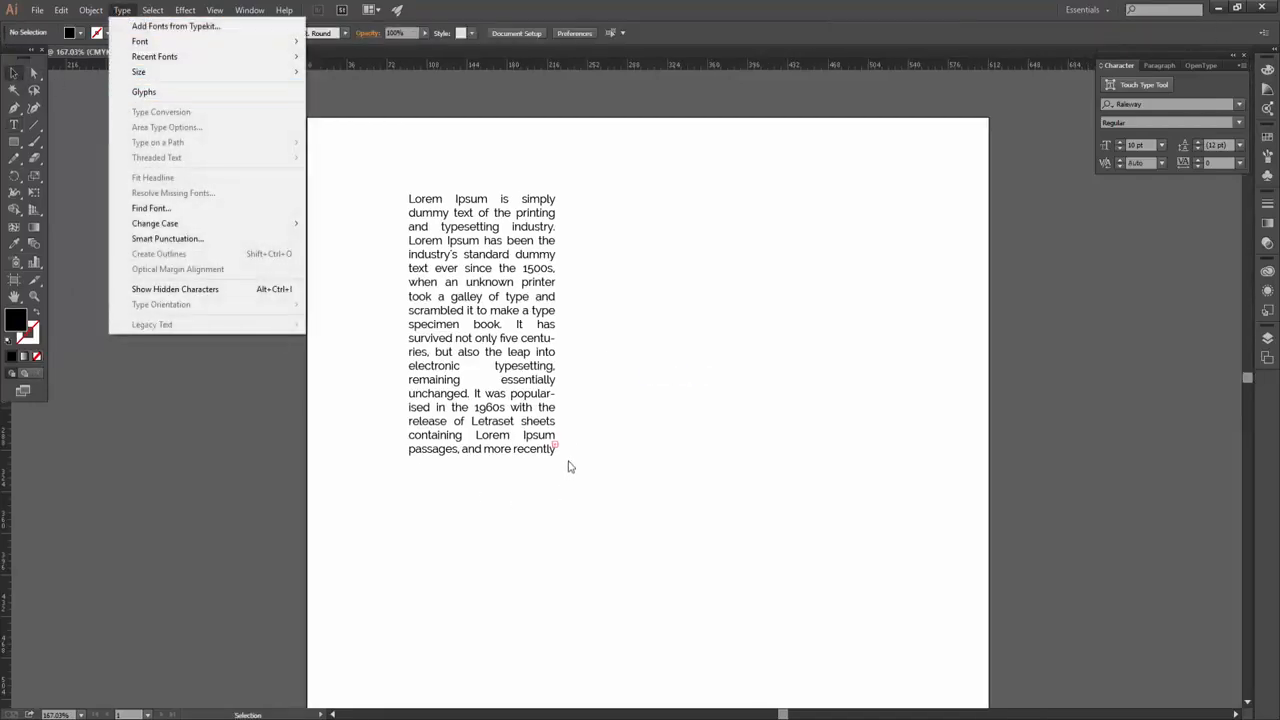
pyautogui.click(500, 249)
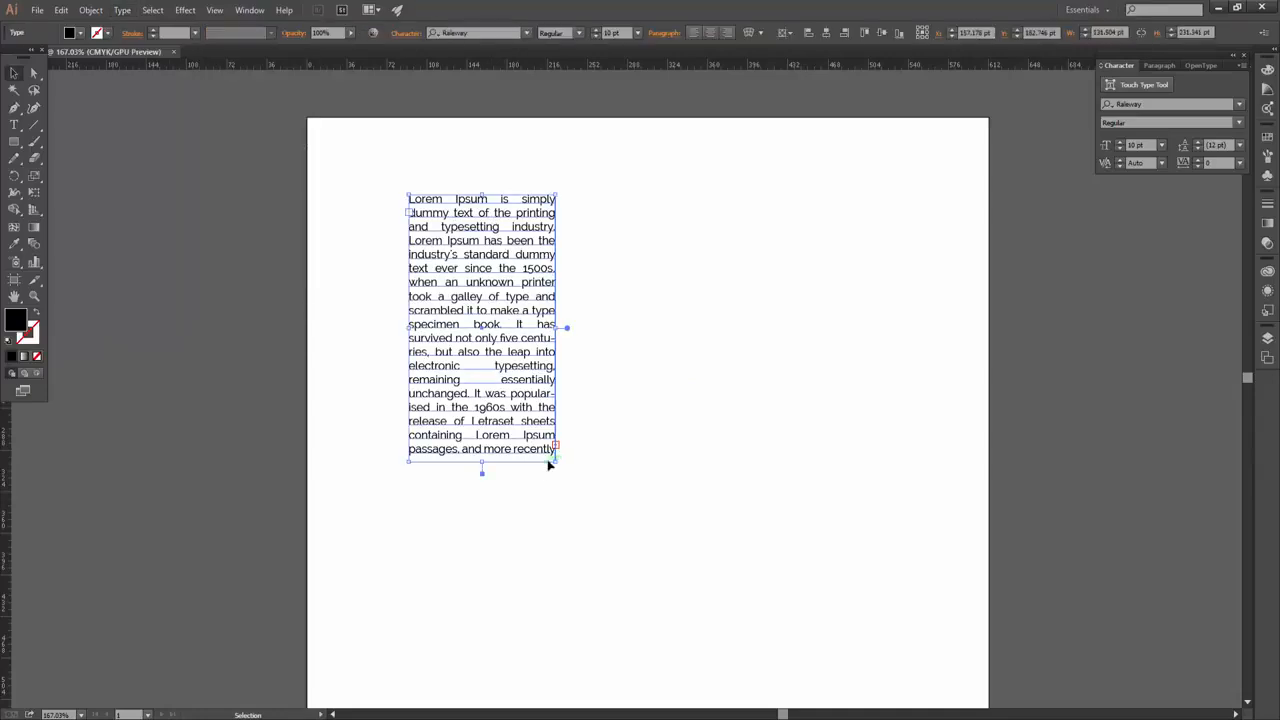
pyautogui.moveTo(549, 465); pyautogui.dragTo(791, 588)
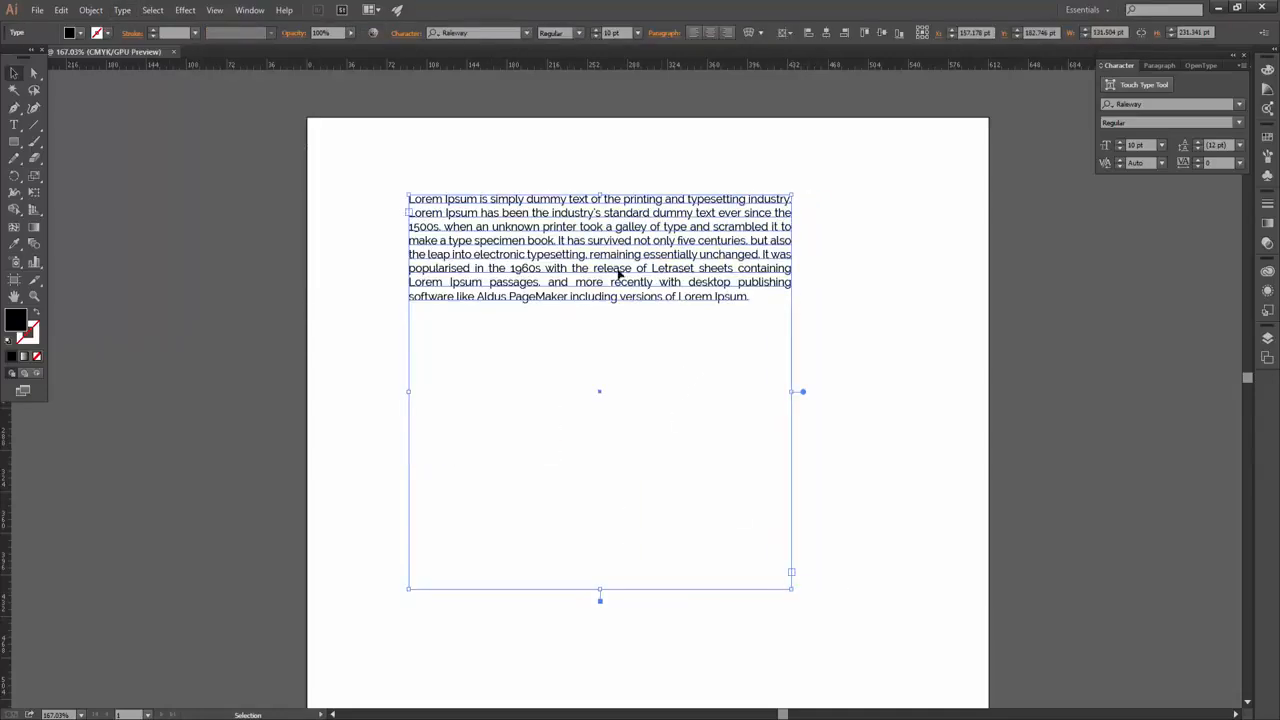
pyautogui.click(153, 12)
pyautogui.moveTo(122, 10)
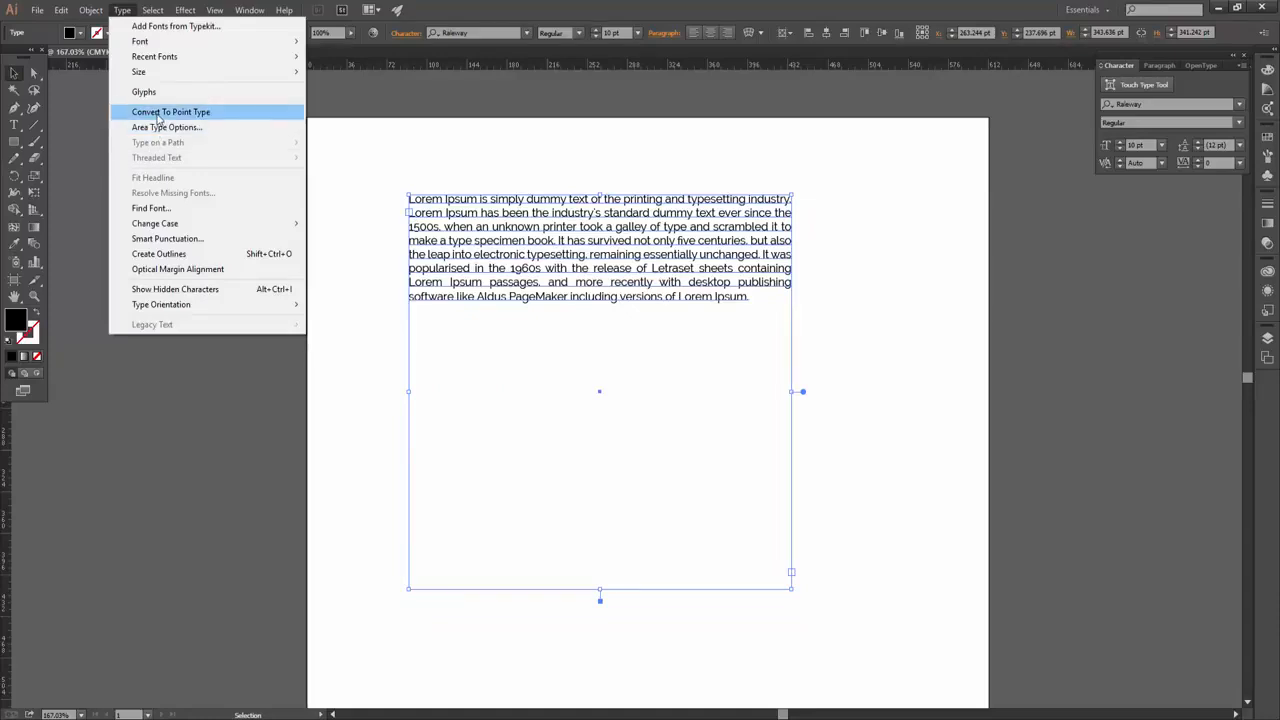
pyautogui.click(734, 284)
# Duplicate the paragraph onto the pasteboard beside the artboard and shorten the copy's frame to about 101 pt high
pyautogui.click(494, 261)
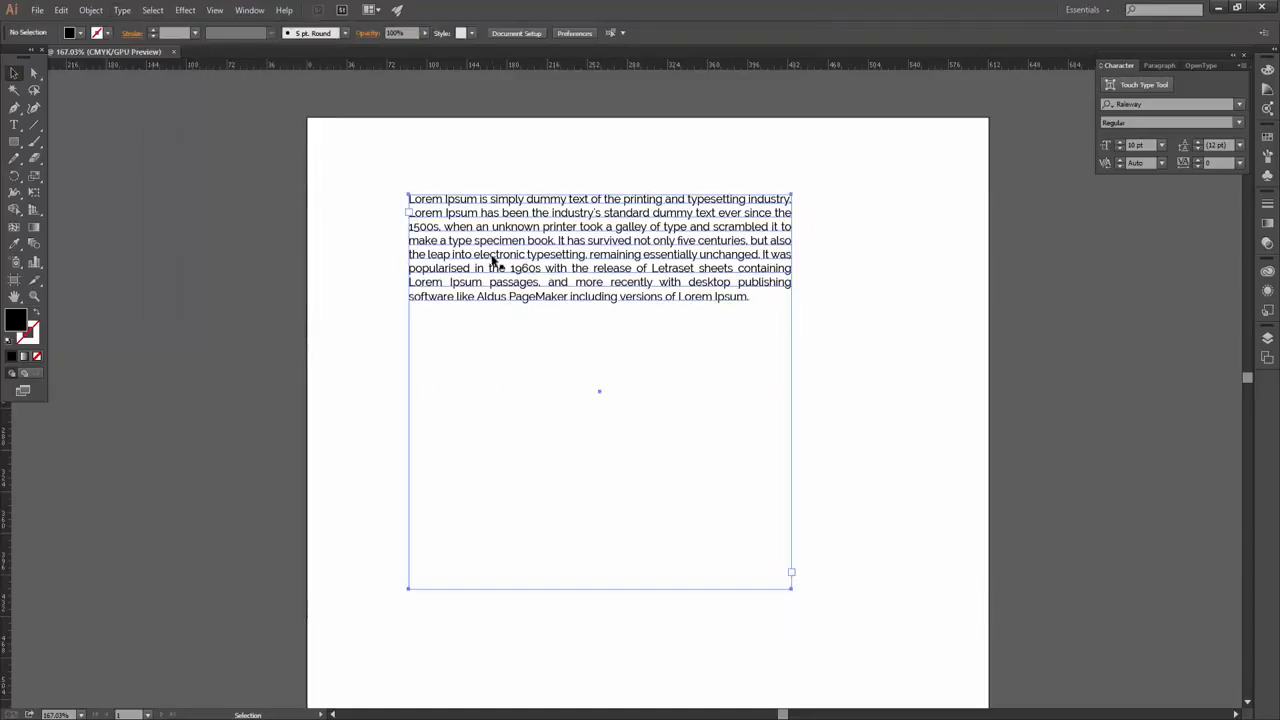
pyautogui.moveTo(439, 275); pyautogui.dragTo(772, 274)
pyautogui.moveTo(872, 258); pyautogui.dragTo(389, 275)
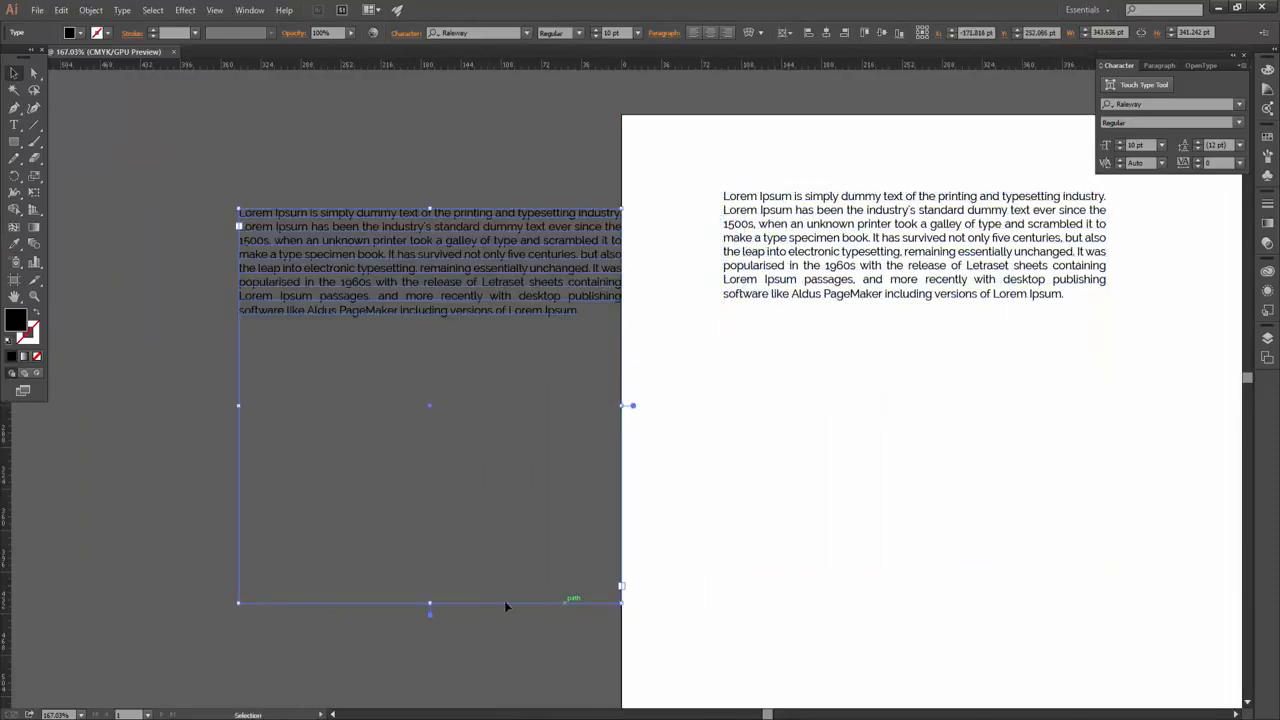
pyautogui.moveTo(441, 557); pyautogui.dragTo(447, 326)
pyautogui.click(484, 416)
pyautogui.moveTo(796, 376); pyautogui.dragTo(690, 403)
pyautogui.click(347, 347)
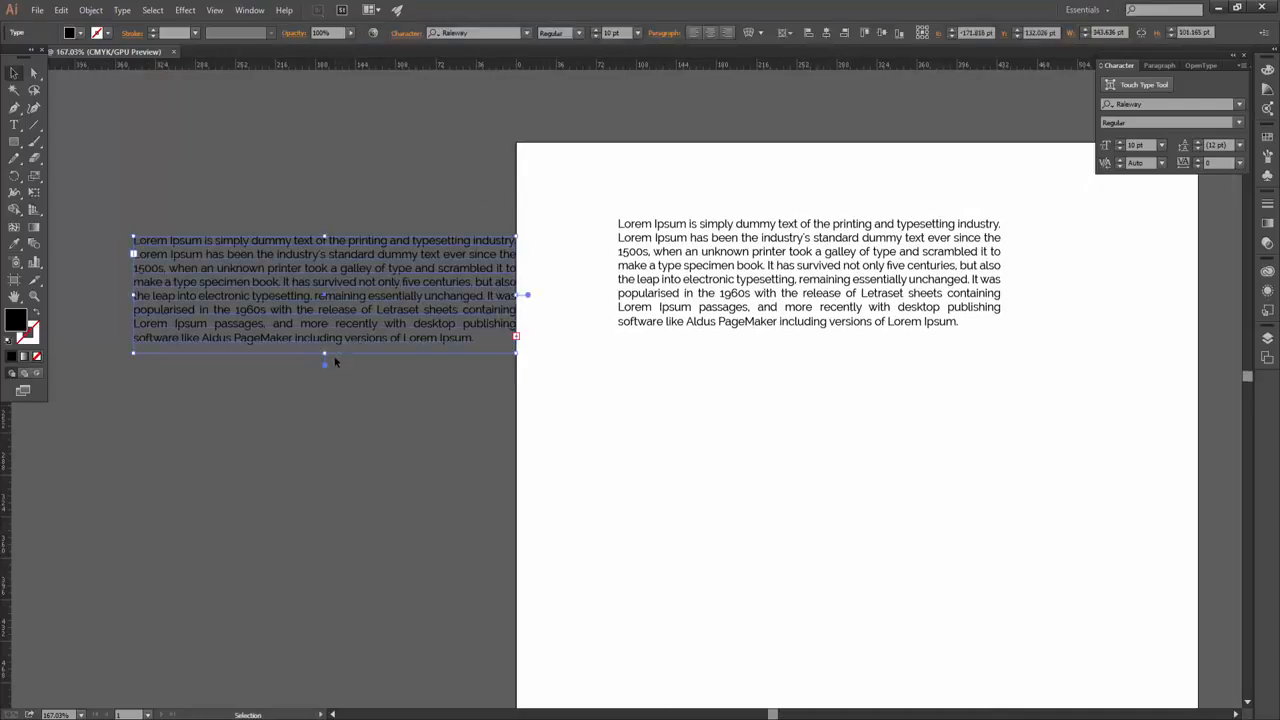
# Reposition the original paragraph on the artboard to about X 233, Y 237 pt and shift the copy farther from the artboard
pyautogui.click(725, 268)
pyautogui.moveTo(834, 285); pyautogui.dragTo(747, 266)
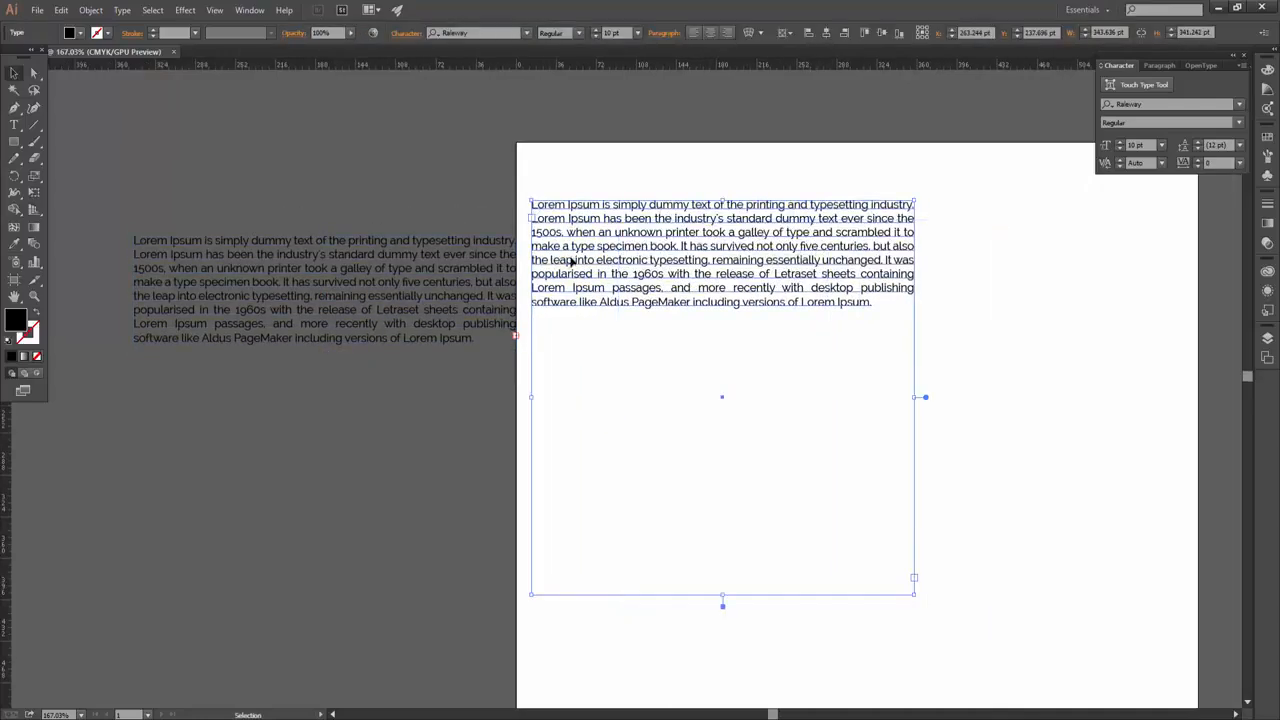
pyautogui.moveTo(571, 259); pyautogui.dragTo(827, 208)
pyautogui.moveTo(972, 198); pyautogui.dragTo(807, 310)
pyautogui.moveTo(904, 350); pyautogui.dragTo(831, 305)
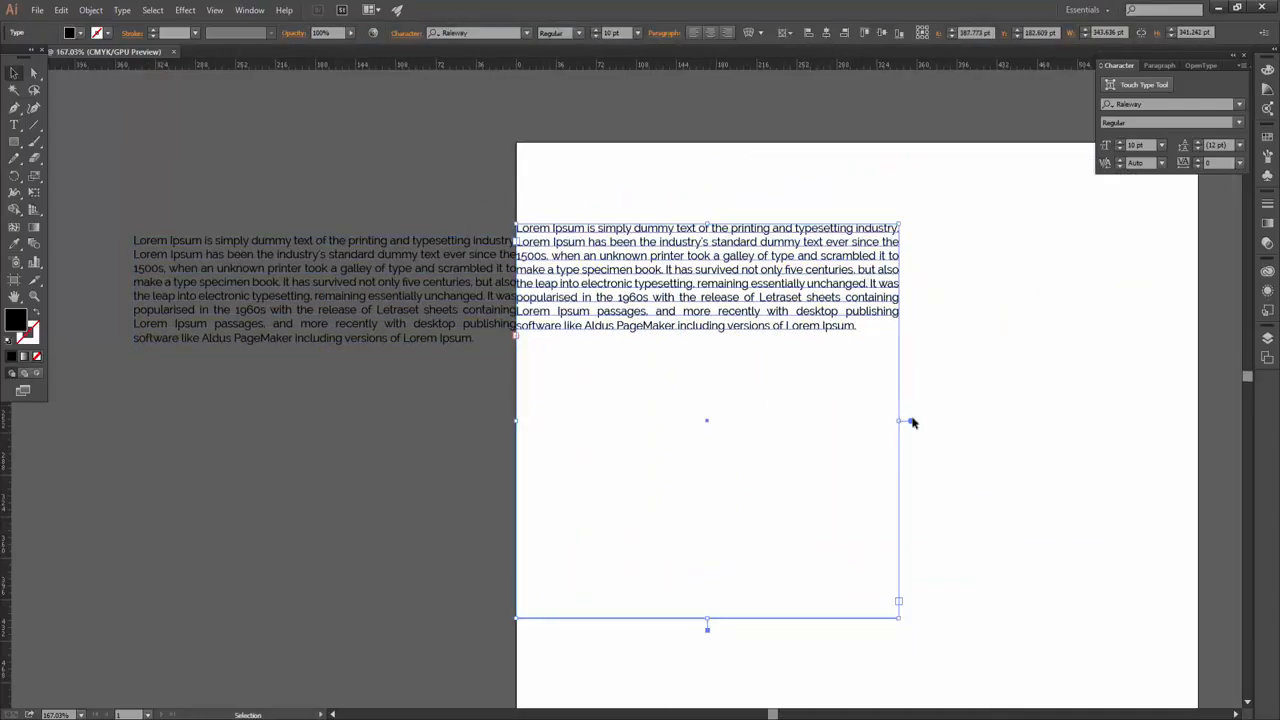
pyautogui.moveTo(707, 302); pyautogui.dragTo(776, 297)
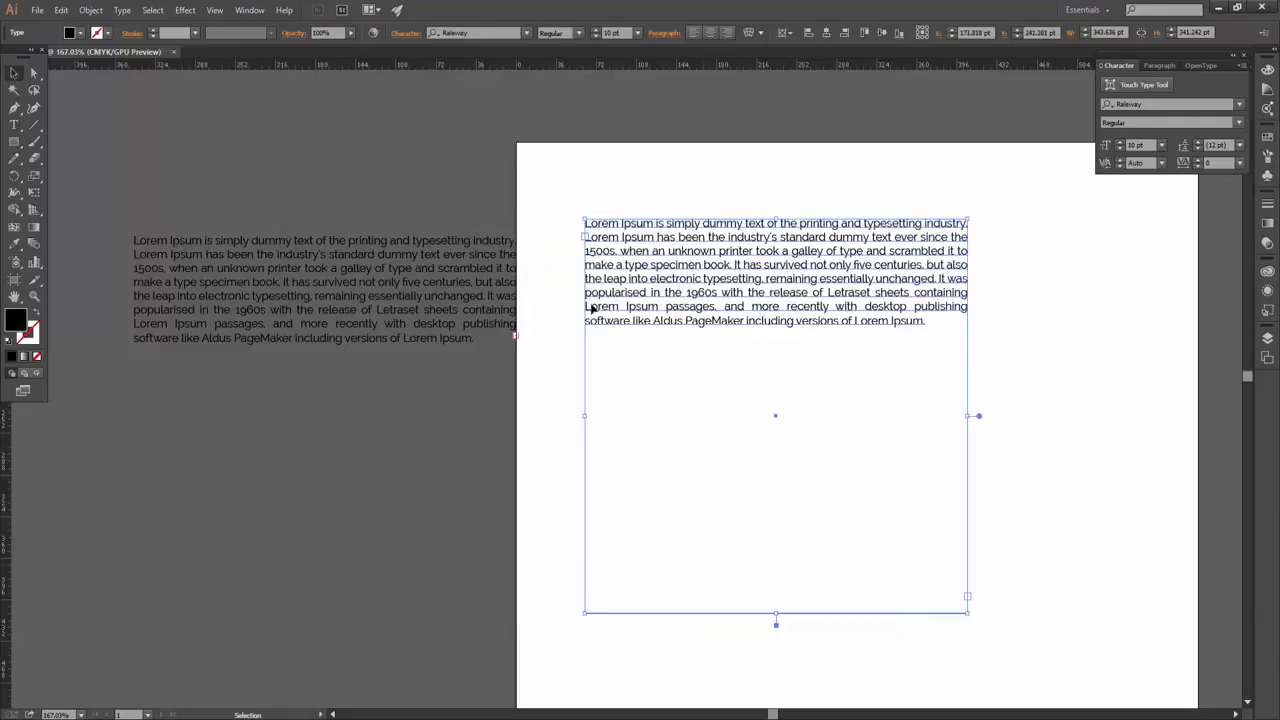
pyautogui.moveTo(409, 312); pyautogui.dragTo(364, 294)
# Try shortening the original paragraph's frame to about 102 pt high, and undo the resize
pyautogui.click(704, 292)
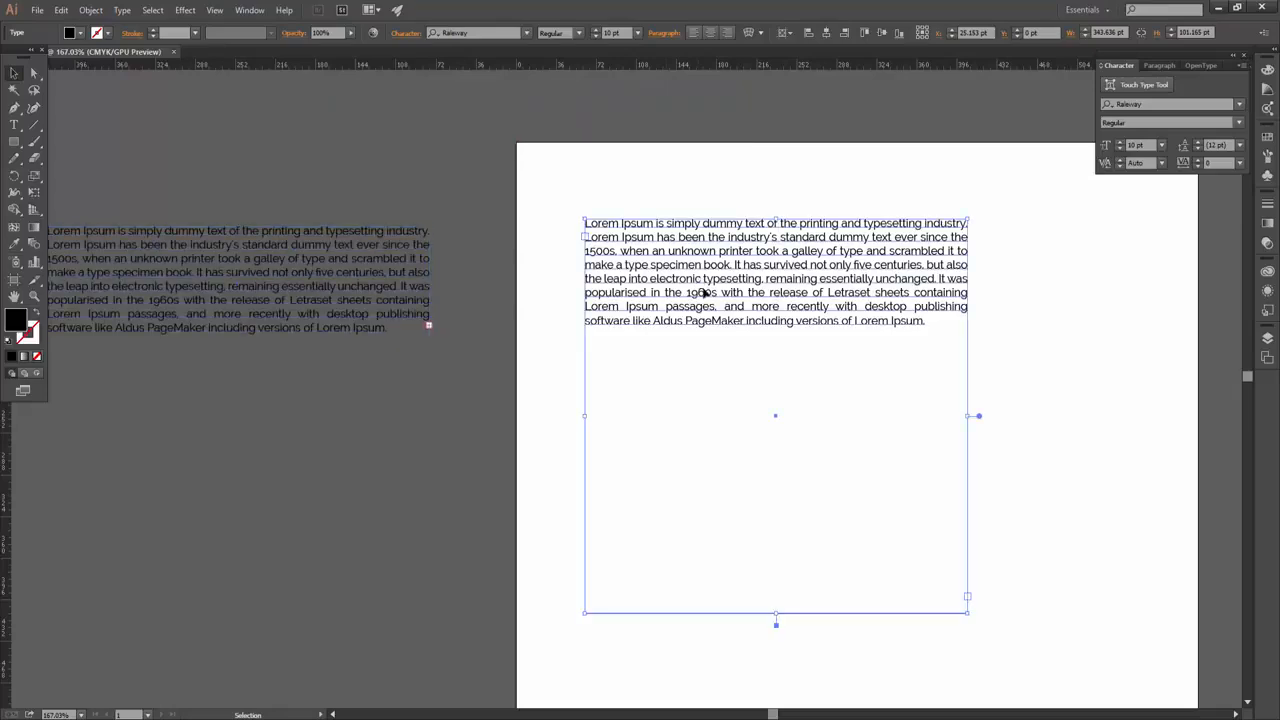
pyautogui.click(122, 11)
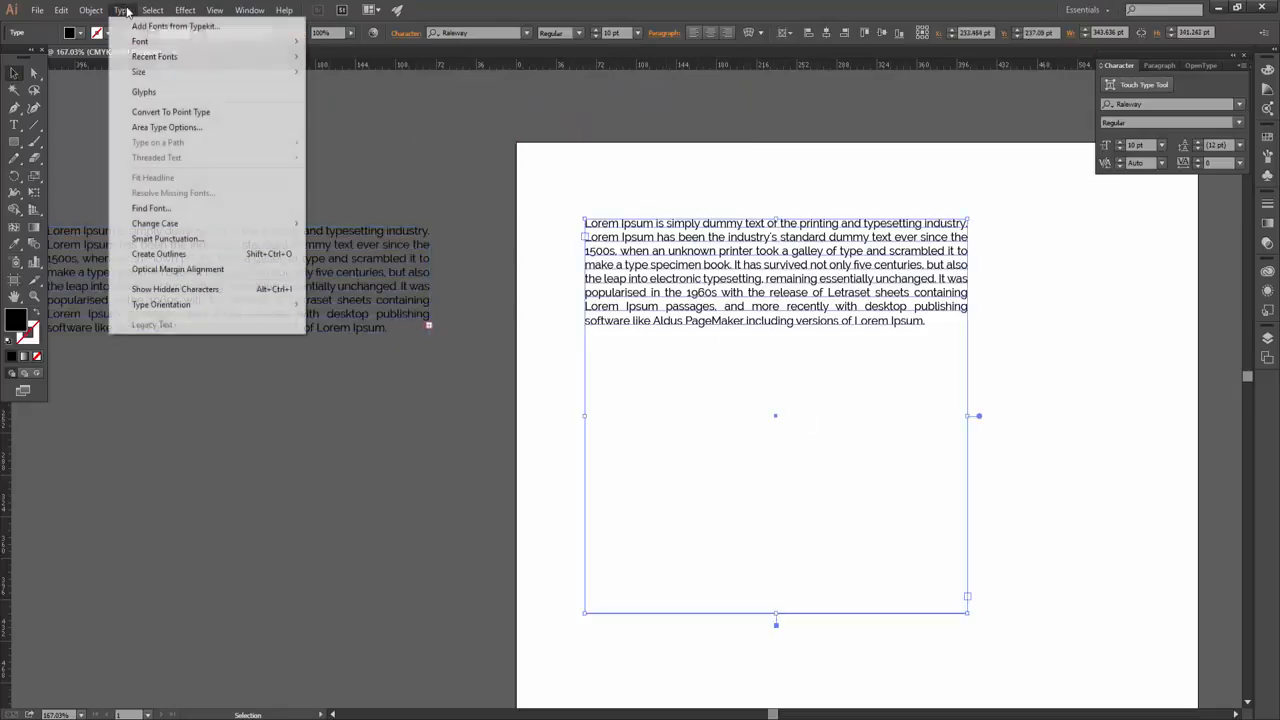
pyautogui.moveTo(152, 11)
pyautogui.click(805, 424)
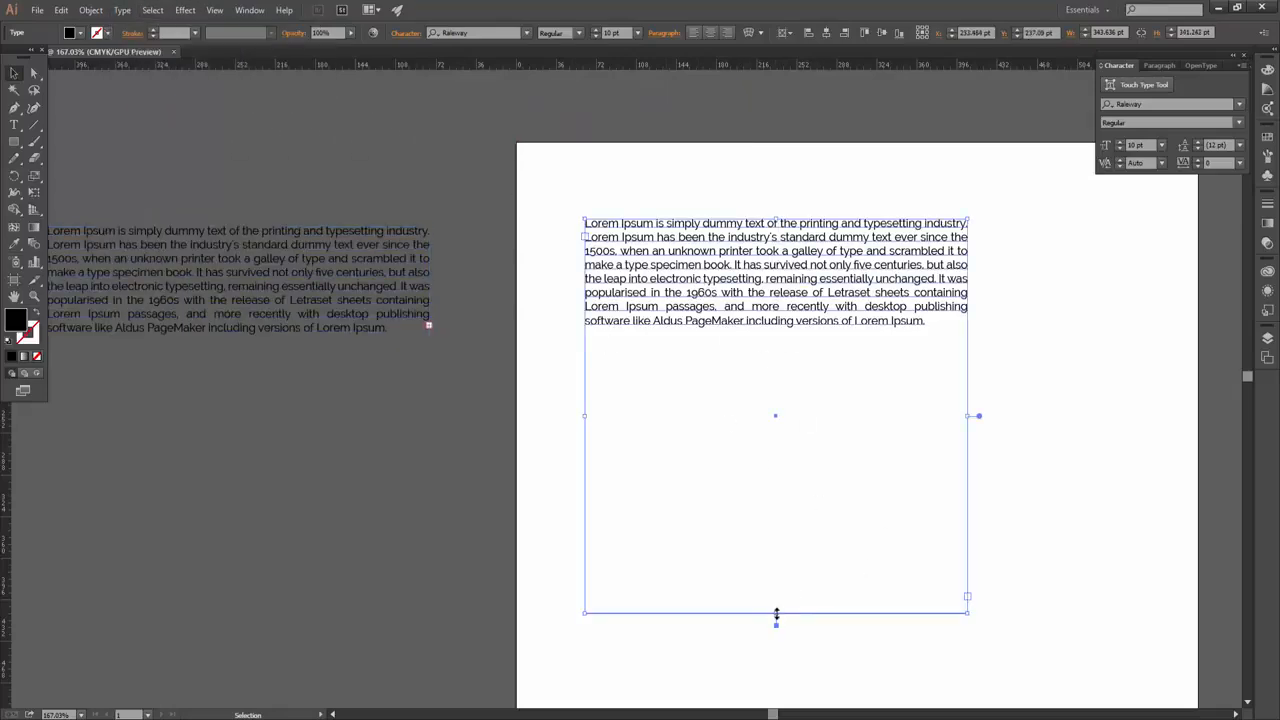
pyautogui.moveTo(776, 614); pyautogui.dragTo(808, 341)
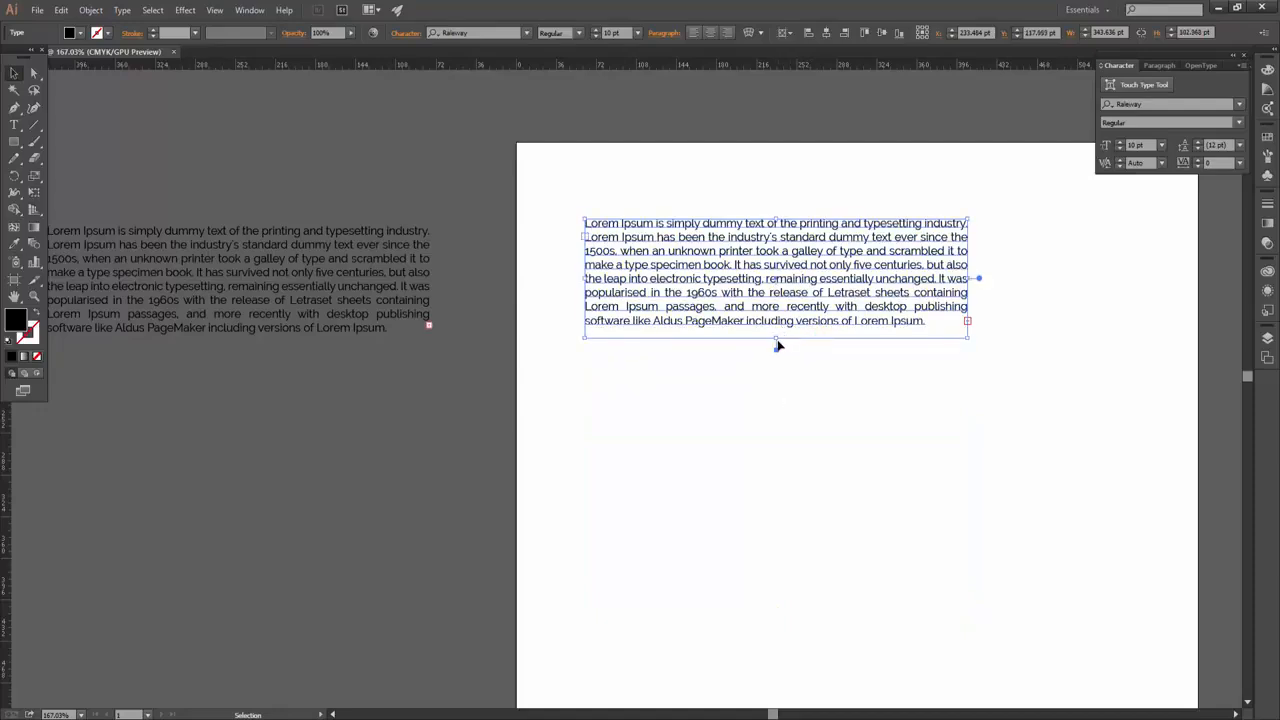
pyautogui.hotkey('ctrl', 'z')
# Convert the artboard paragraph from area type to point type and reposition it on the artboard
pyautogui.click(450, 139)
pyautogui.click(118, 12)
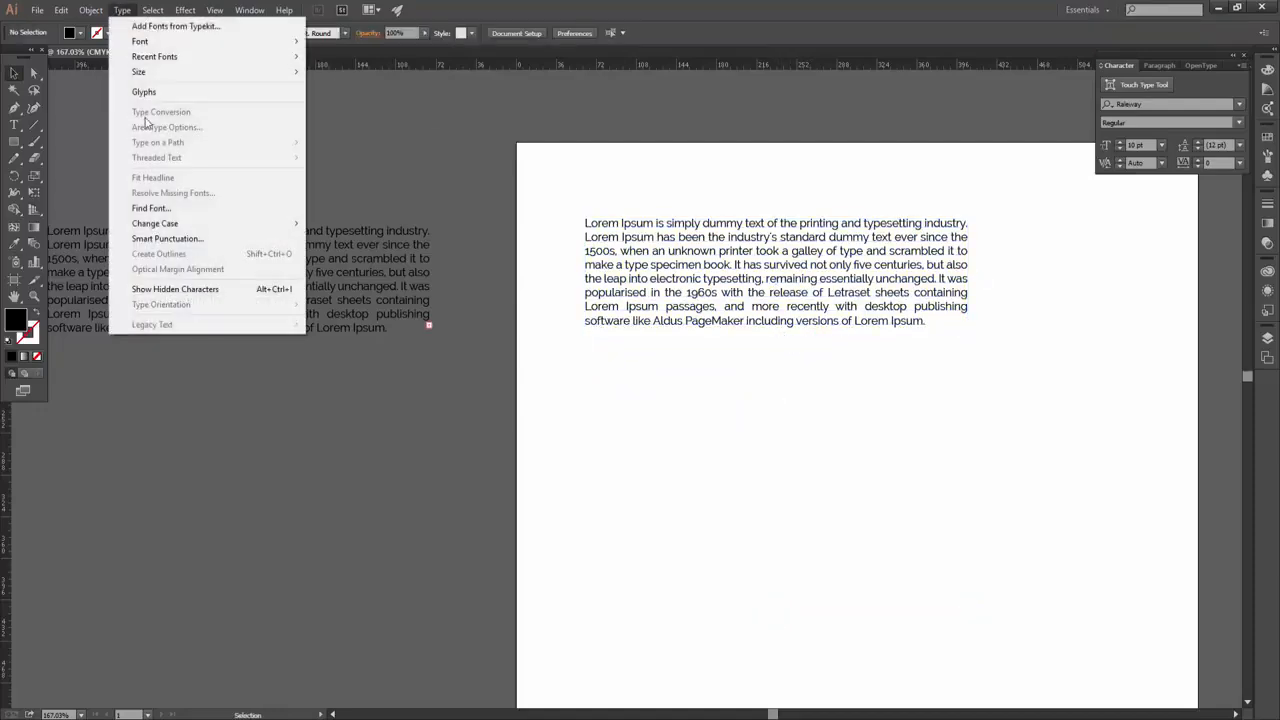
pyautogui.click(773, 262)
pyautogui.click(773, 262)
pyautogui.click(122, 10)
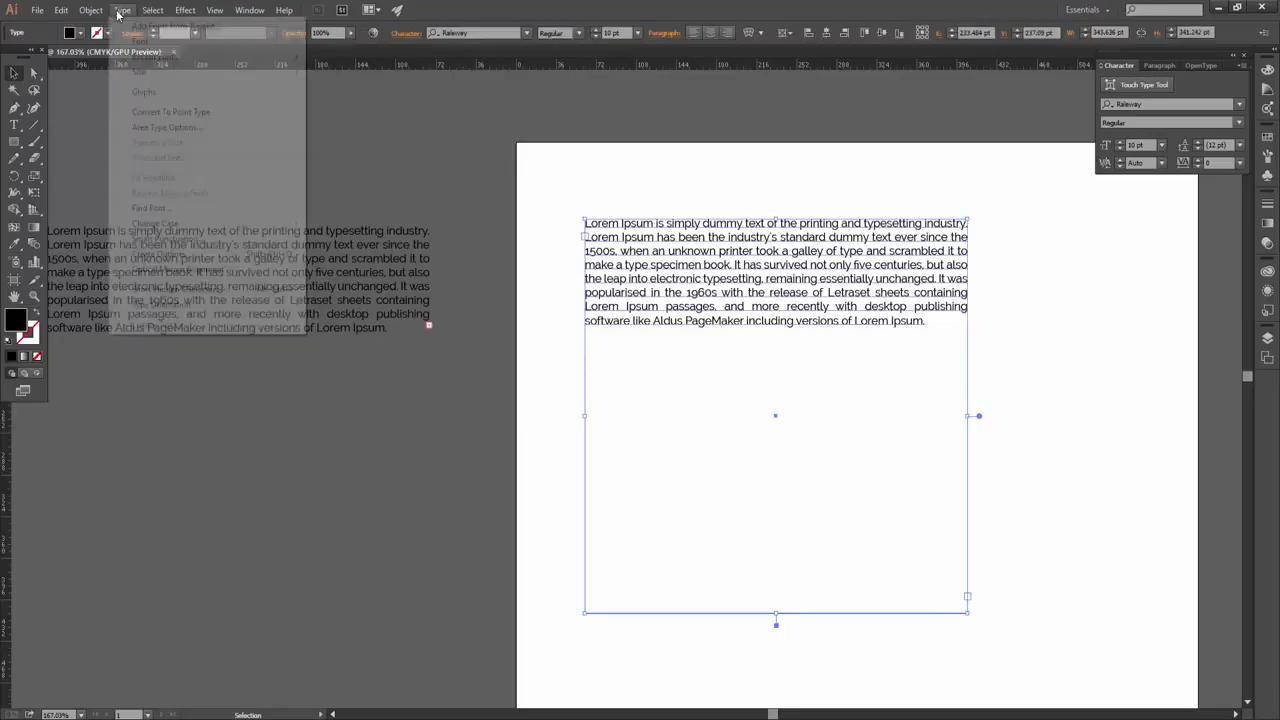
pyautogui.click(177, 116)
pyautogui.moveTo(893, 287); pyautogui.dragTo(740, 300)
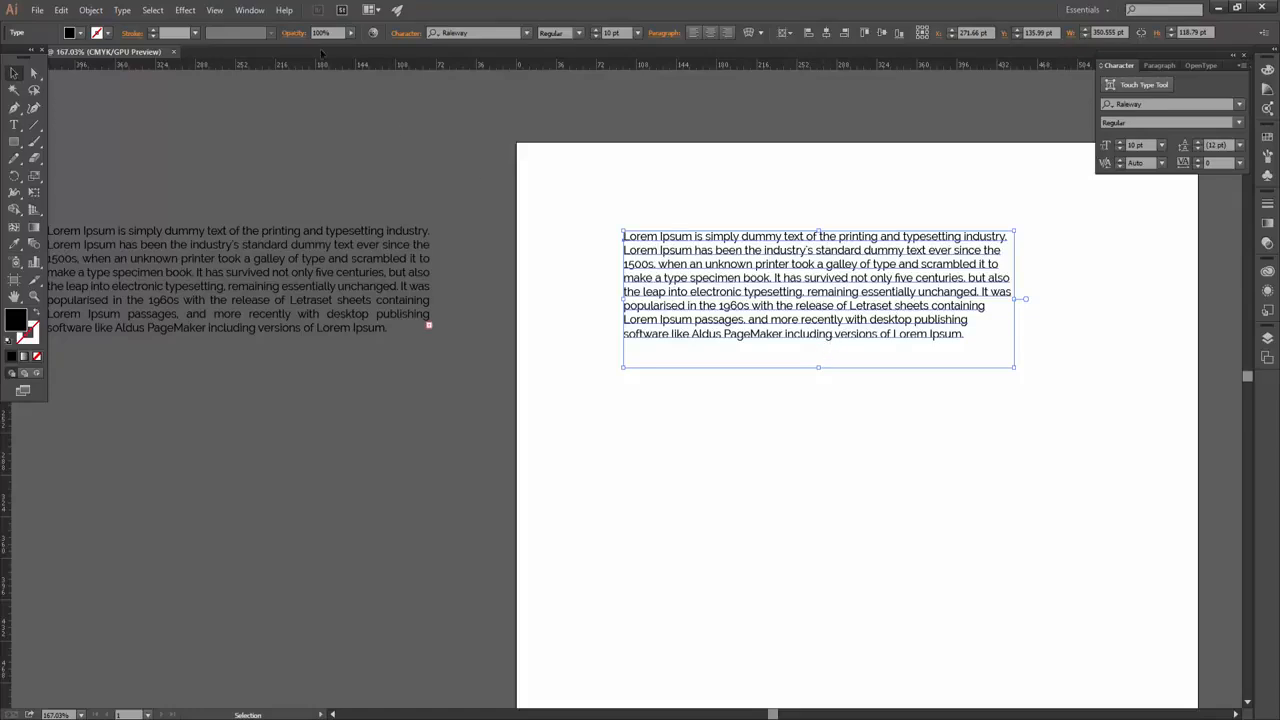
# Delete the point type paragraph and move the pasteboard copy onto the artboard
pyautogui.click(155, 10)
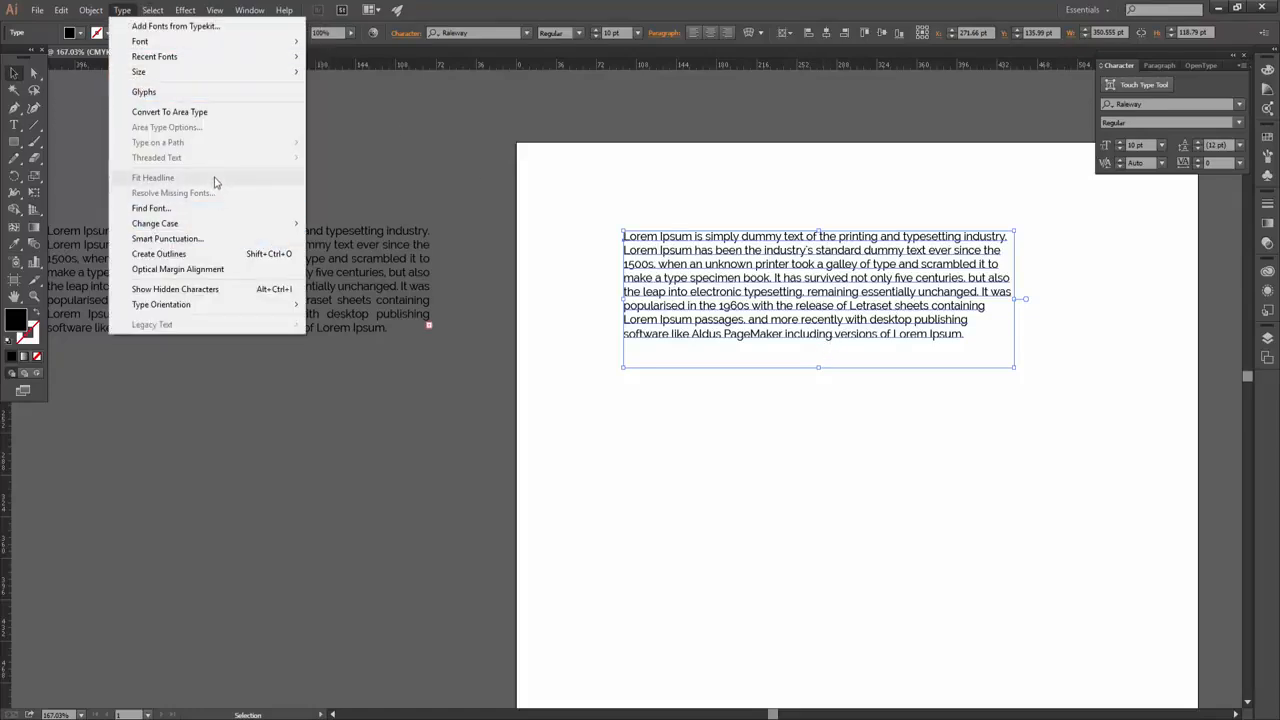
pyautogui.click(733, 284)
pyautogui.press('Delete')
pyautogui.click(342, 266)
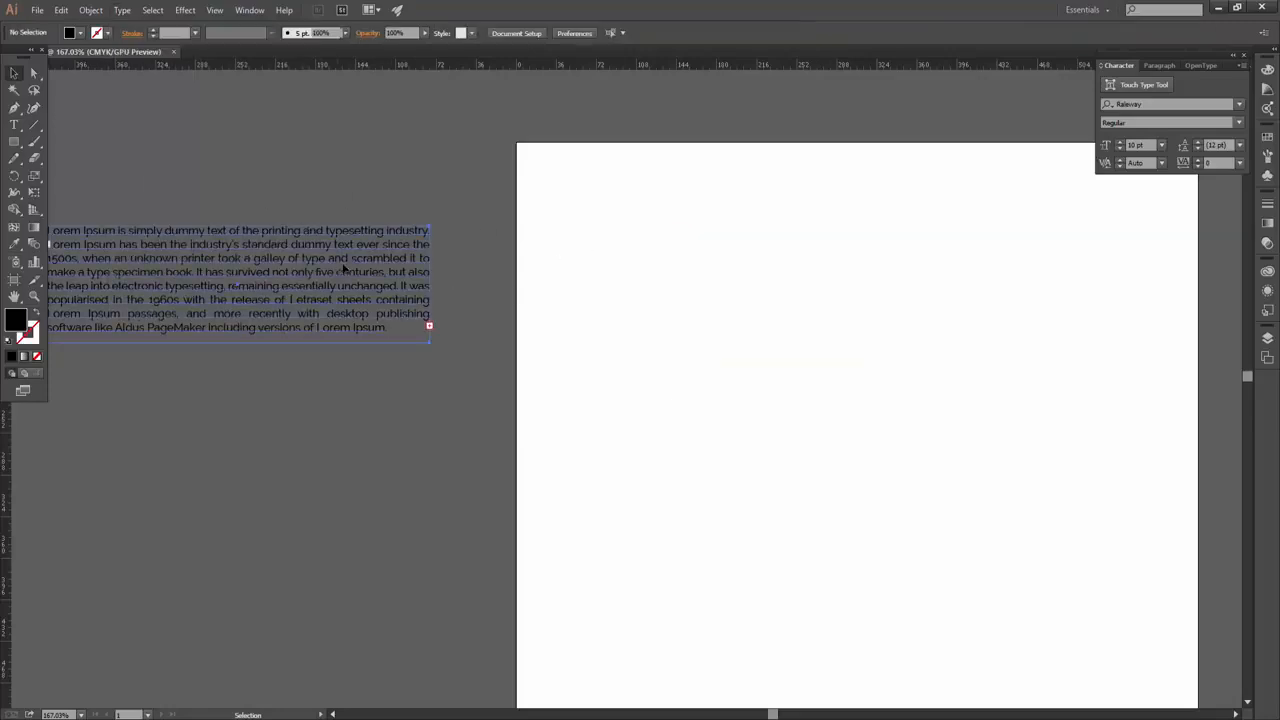
pyautogui.moveTo(462, 279); pyautogui.dragTo(735, 343)
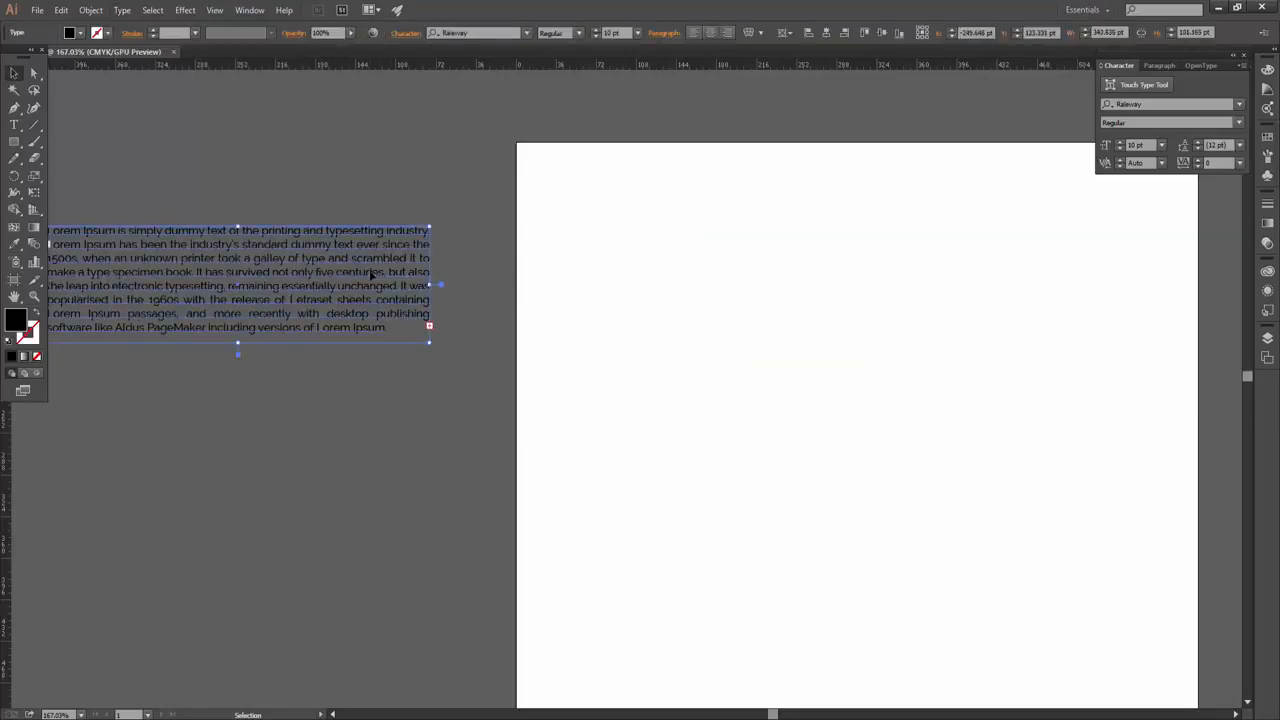
pyautogui.moveTo(372, 275); pyautogui.dragTo(963, 299)
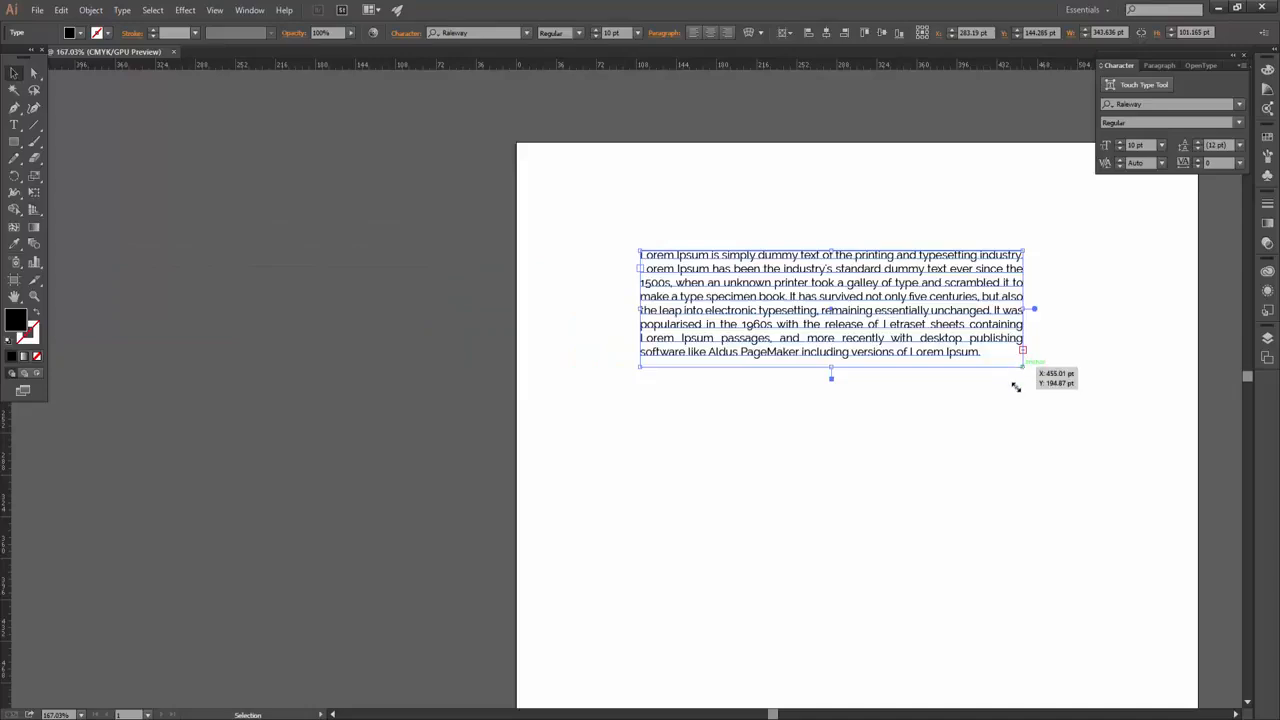
# Reshape the paragraph's frame to about 139 by 292 pt and duplicate it to form three side-by-side text columns
pyautogui.moveTo(1016, 387); pyautogui.dragTo(869, 548)
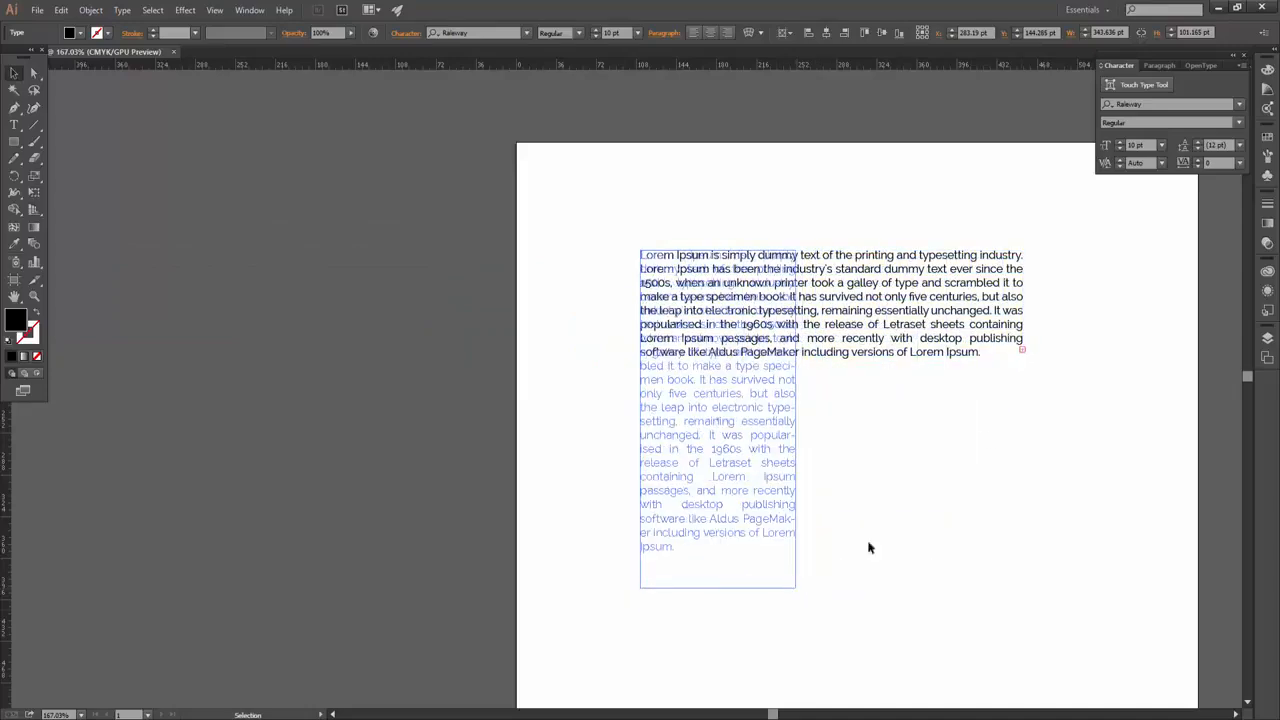
pyautogui.click(880, 430)
pyautogui.press('space')
pyautogui.moveTo(881, 405); pyautogui.dragTo(779, 394)
pyautogui.moveTo(643, 350); pyautogui.dragTo(988, 370)
pyautogui.hotkey('ctrl', 'z')
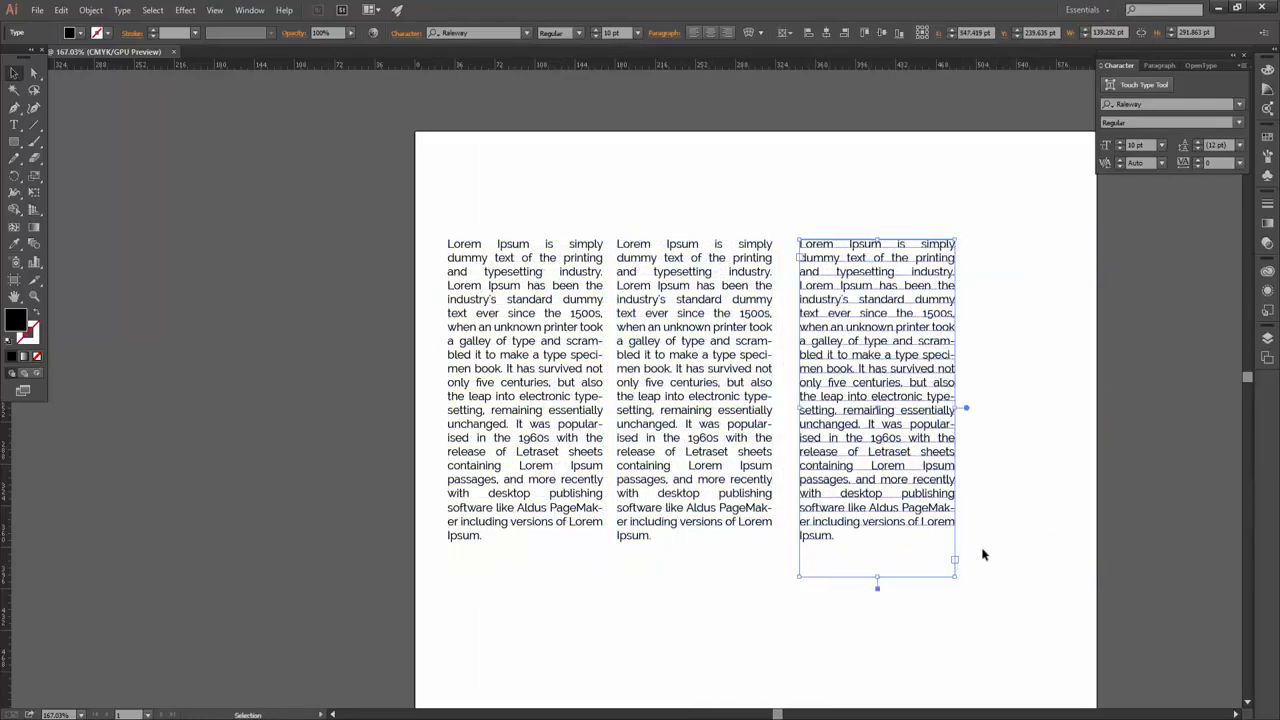
# Draw a black rectangle about 300 by 190 pt over the lower part of the second and third text columns
pyautogui.press('space')
pyautogui.moveTo(857, 563); pyautogui.dragTo(928, 486)
pyautogui.click(1049, 548)
pyautogui.moveTo(1048, 548); pyautogui.dragTo(553, 408)
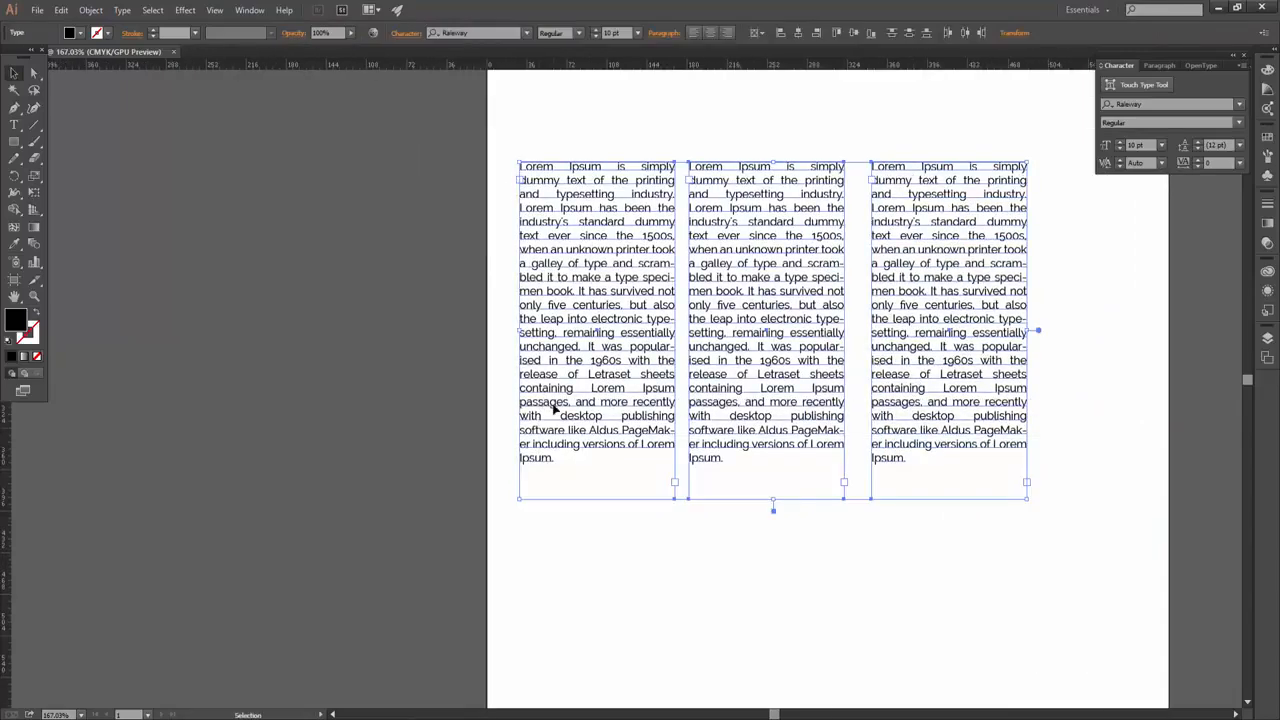
pyautogui.click(855, 579)
pyautogui.click(766, 363)
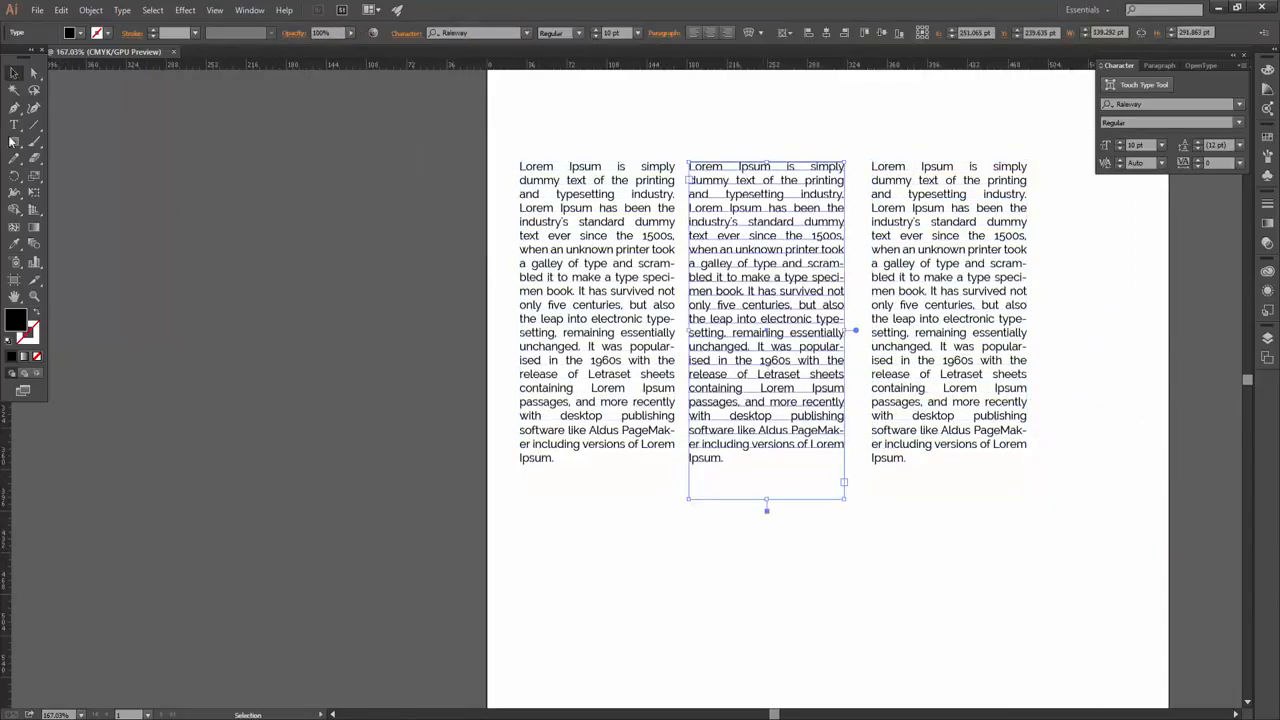
pyautogui.click(11, 141)
pyautogui.moveTo(689, 279); pyautogui.dragTo(1024, 498)
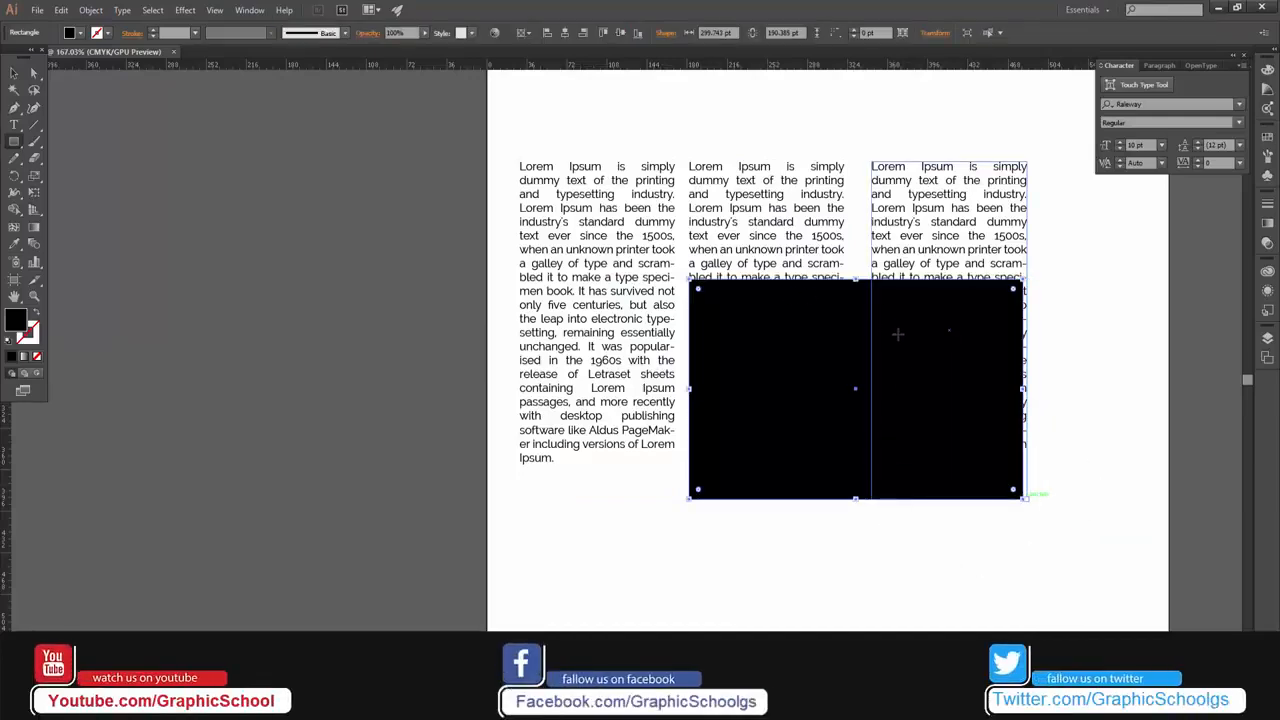
# Delete the black rectangle and undo the deletion
pyautogui.press('v')
pyautogui.press('Delete')
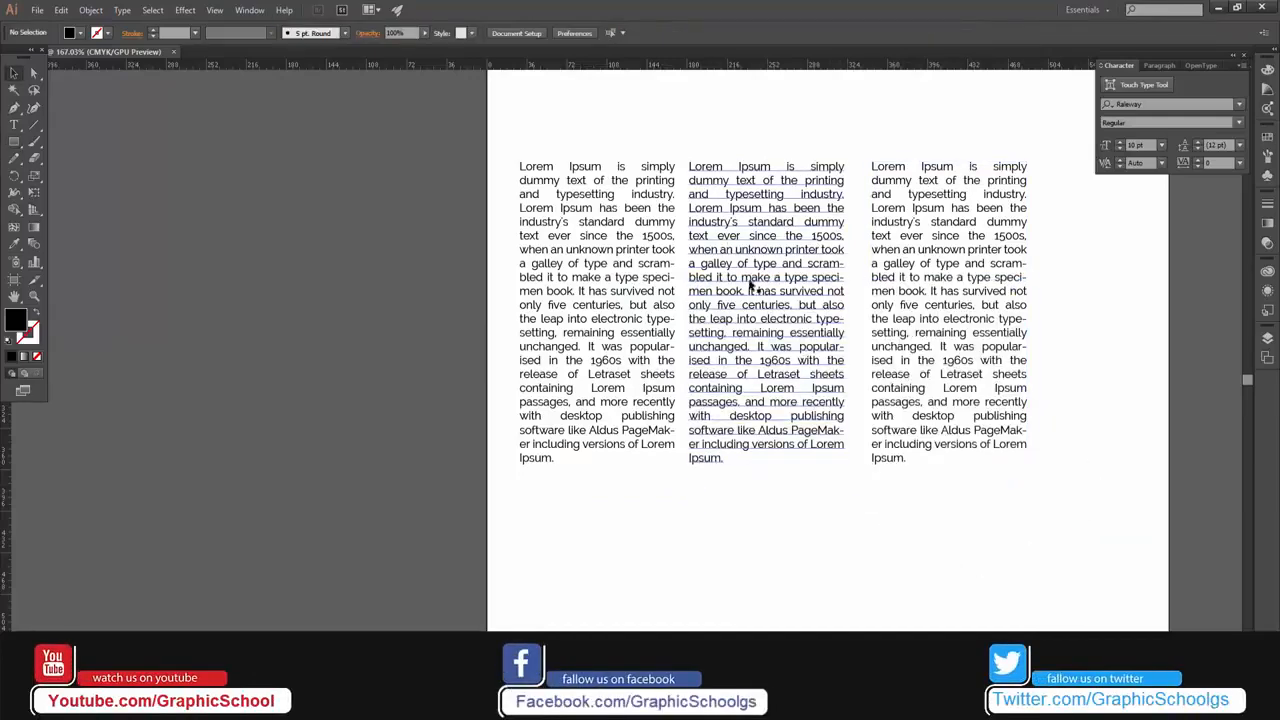
pyautogui.hotkey('ctrl', 'z')
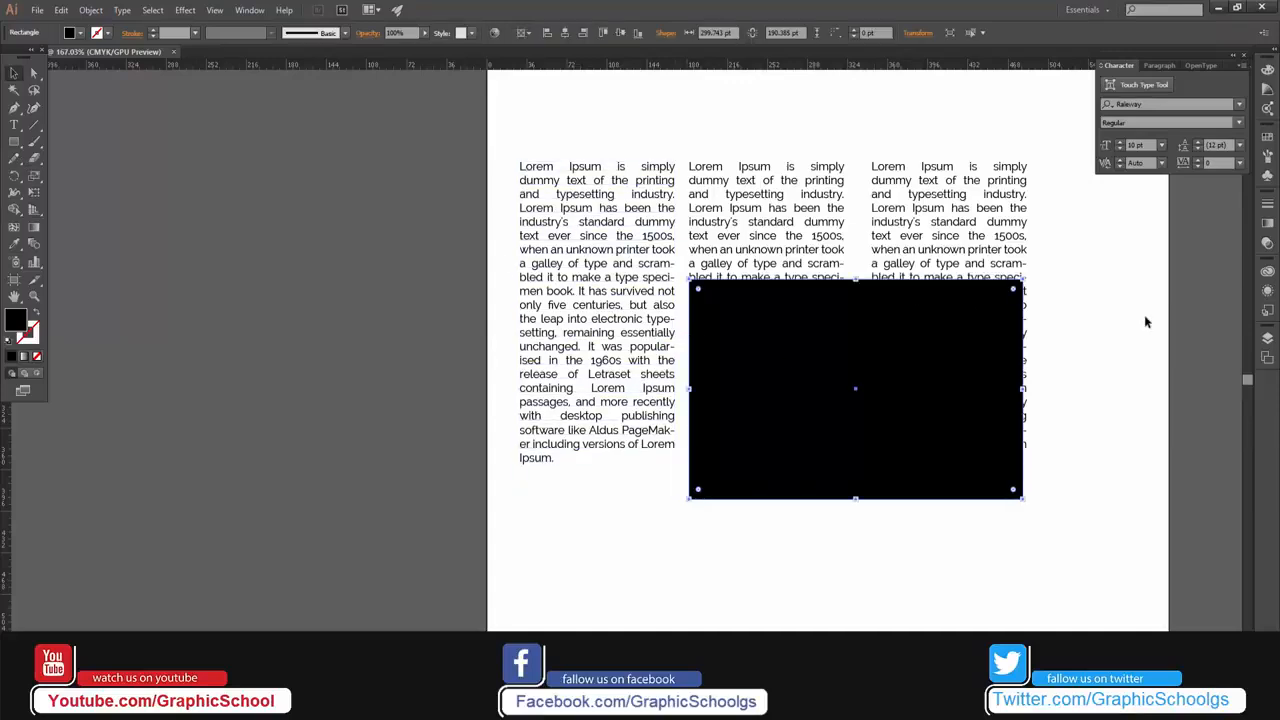
# Duplicate the second and third text columns directly below the black rectangle
pyautogui.moveTo(1068, 316); pyautogui.dragTo(972, 300)
pyautogui.moveTo(889, 486); pyautogui.dragTo(883, 438)
pyautogui.click(851, 160)
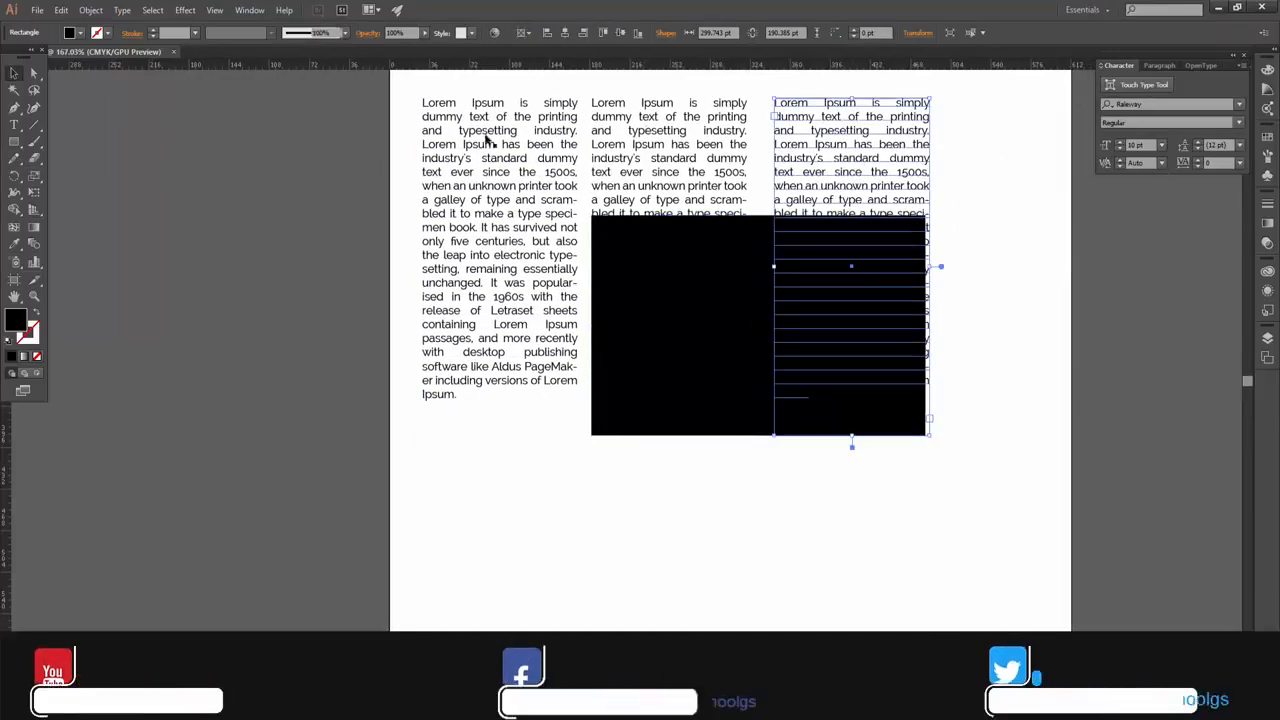
pyautogui.keyDown('shift'); pyautogui.click(486, 137); pyautogui.keyUp('shift')
pyautogui.keyDown('shift'); pyautogui.click(626, 206); pyautogui.keyUp('shift')
pyautogui.click(571, 647)
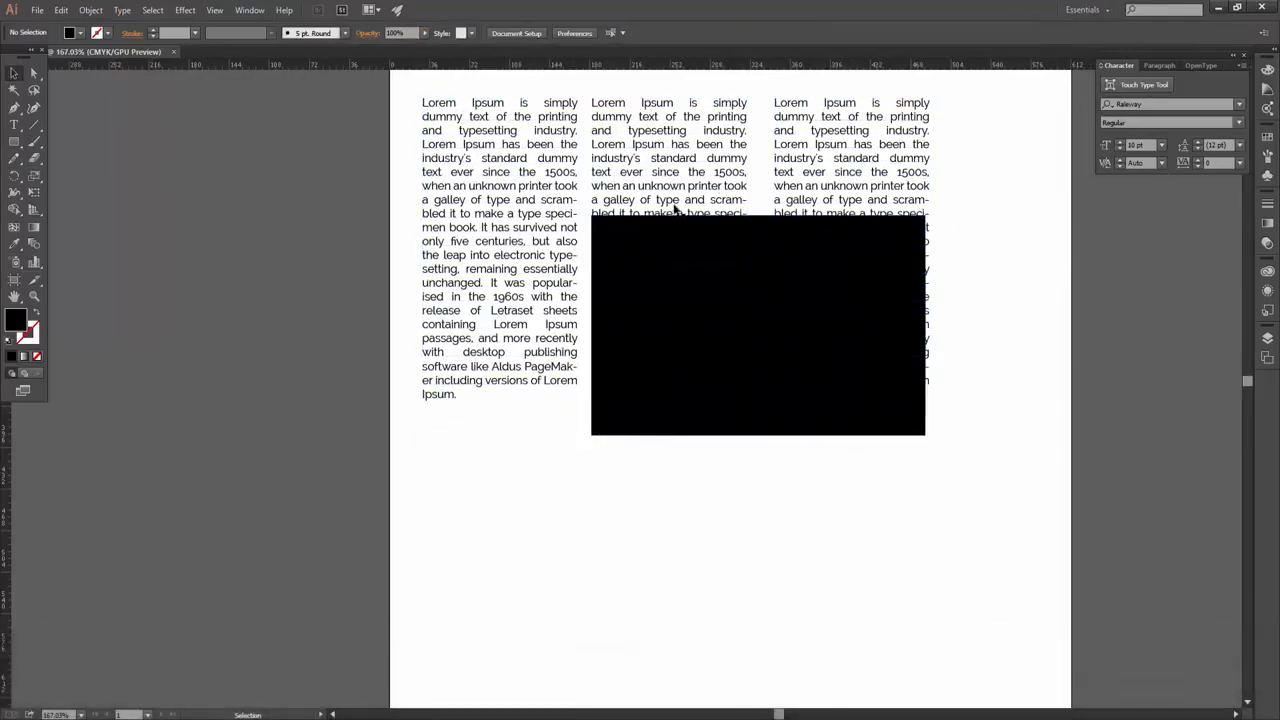
pyautogui.click(724, 141)
pyautogui.keyDown('shift'); pyautogui.click(878, 152); pyautogui.keyUp('shift')
pyautogui.moveTo(668, 148); pyautogui.dragTo(646, 499)
# Shorten the frames of the upper third and second text columns so they end at the rectangle's upper edge
pyautogui.click(980, 479)
pyautogui.click(860, 196)
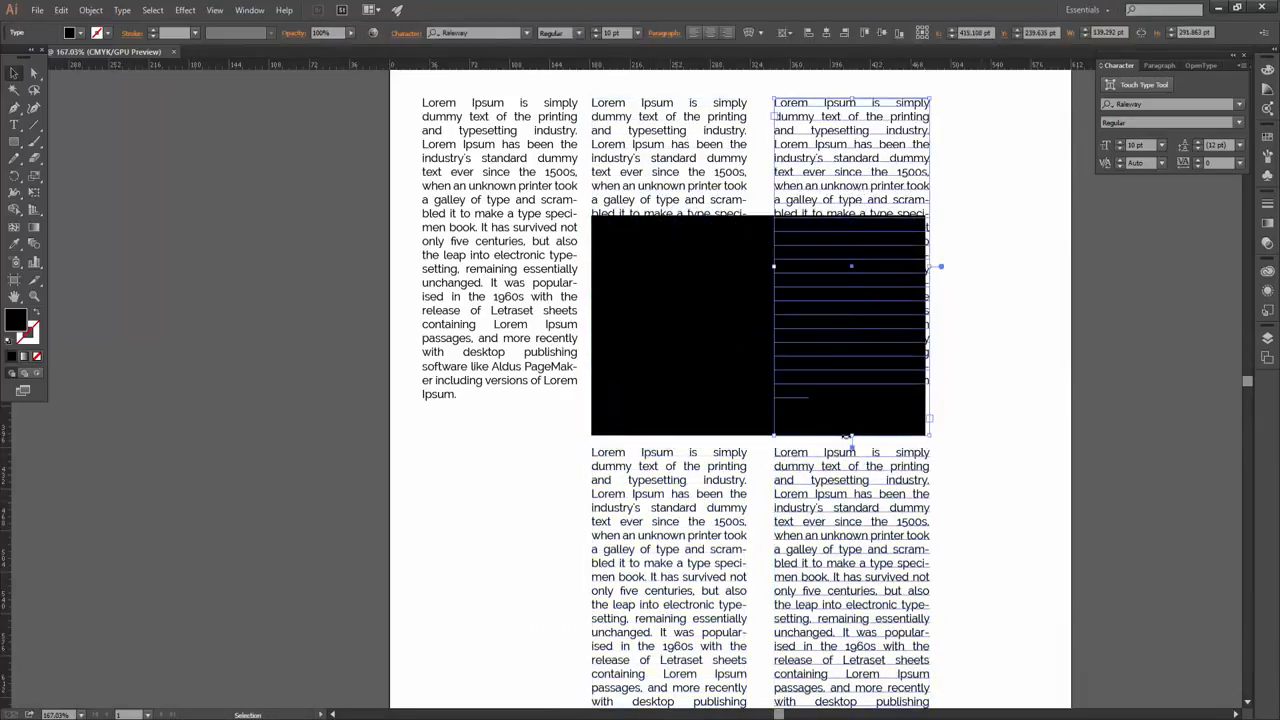
pyautogui.moveTo(851, 437); pyautogui.dragTo(851, 214)
pyautogui.click(634, 166)
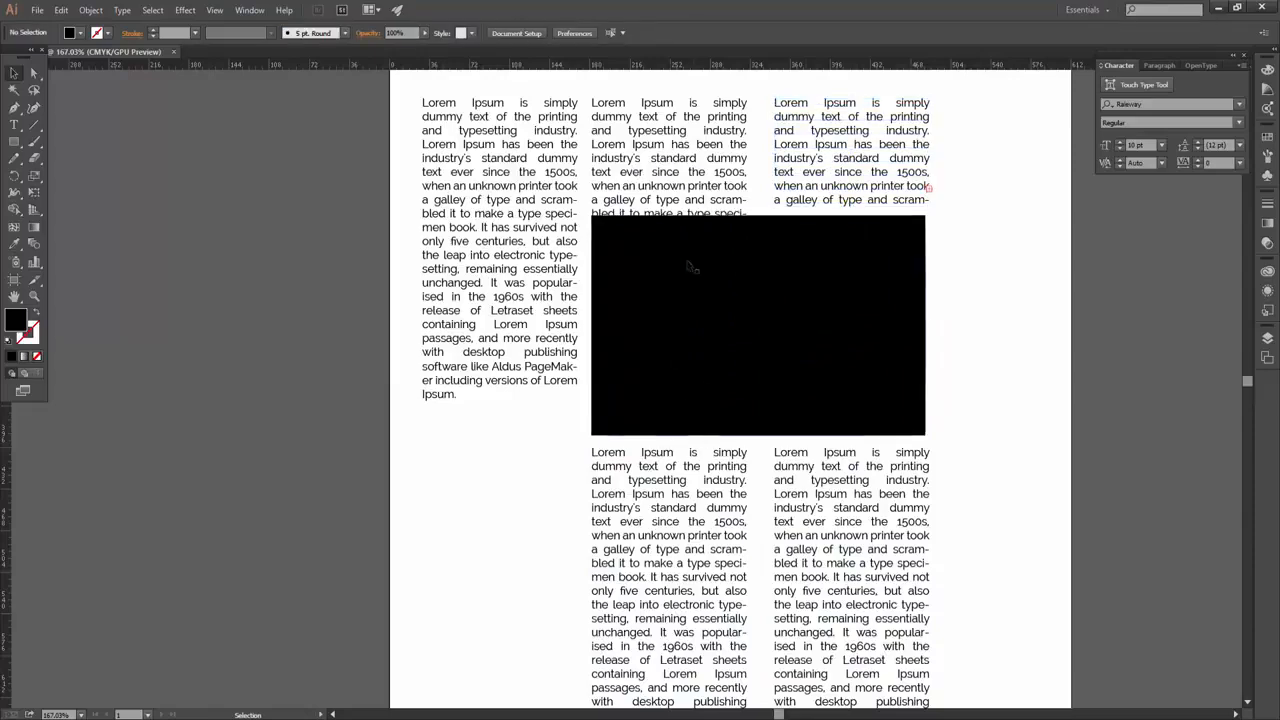
pyautogui.click(668, 438)
pyautogui.click(670, 190)
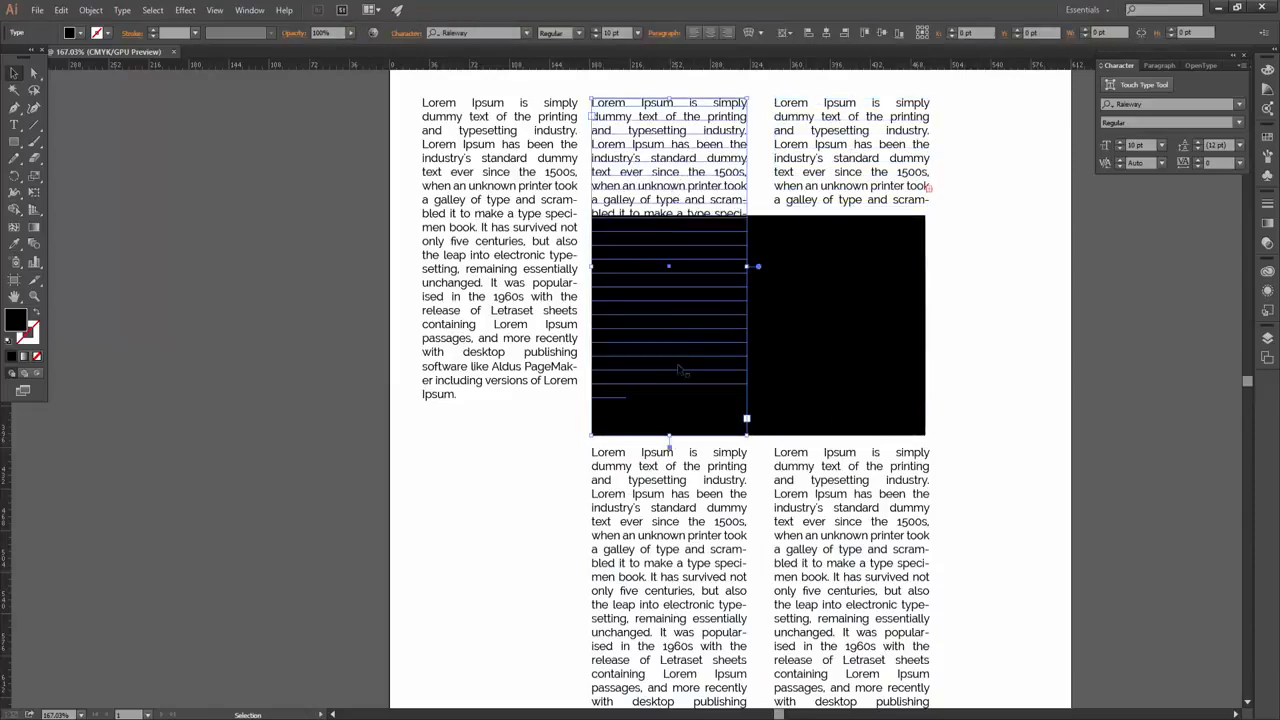
pyautogui.moveTo(668, 438); pyautogui.dragTo(669, 216)
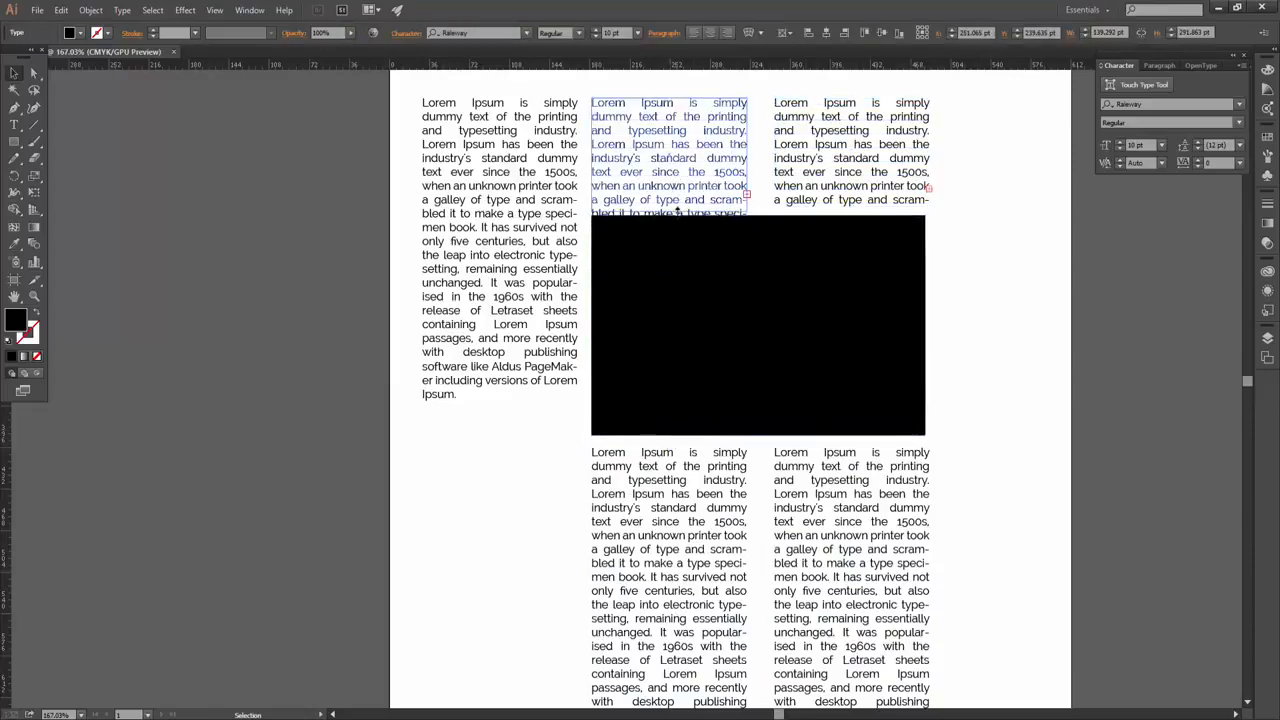
# Copy both paragraphs under "Where does it come from?" from lipsum.com in the browser and replace the first column's text in Illustrator
pyautogui.hotkey('alt', 'Tab')
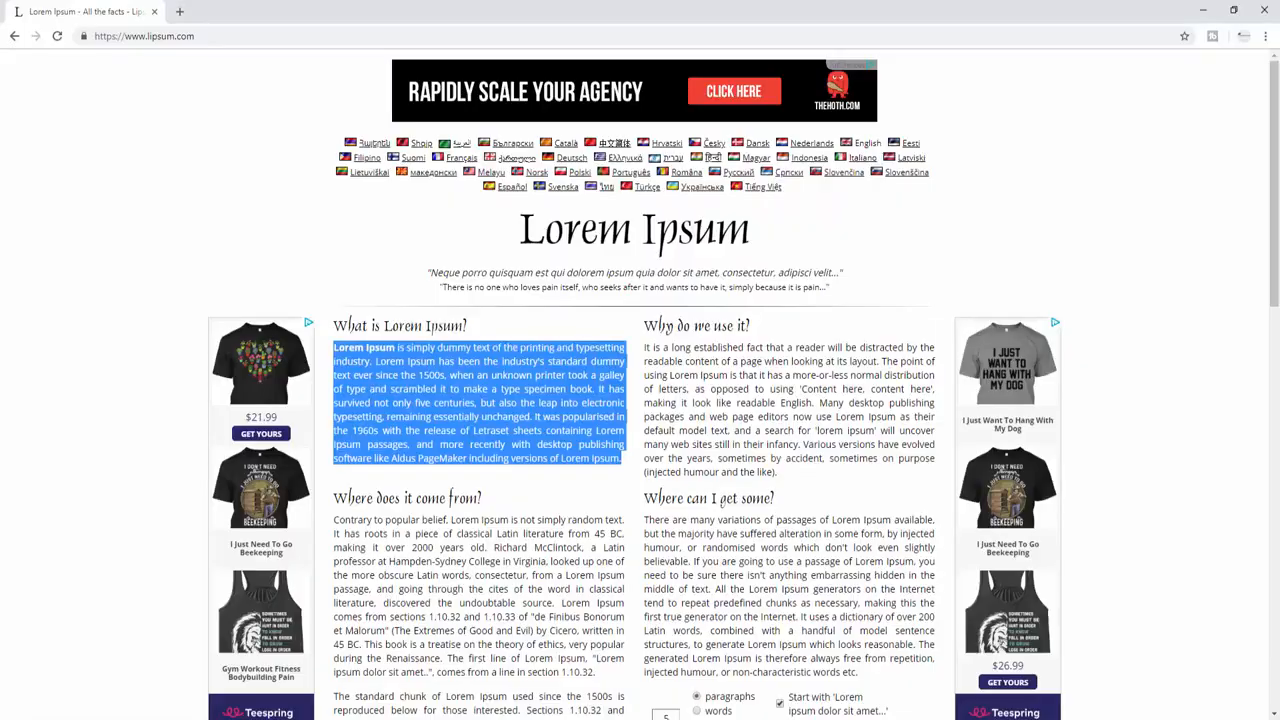
pyautogui.scroll(-2, 490, 409)
pyautogui.tripleClick(490, 409)
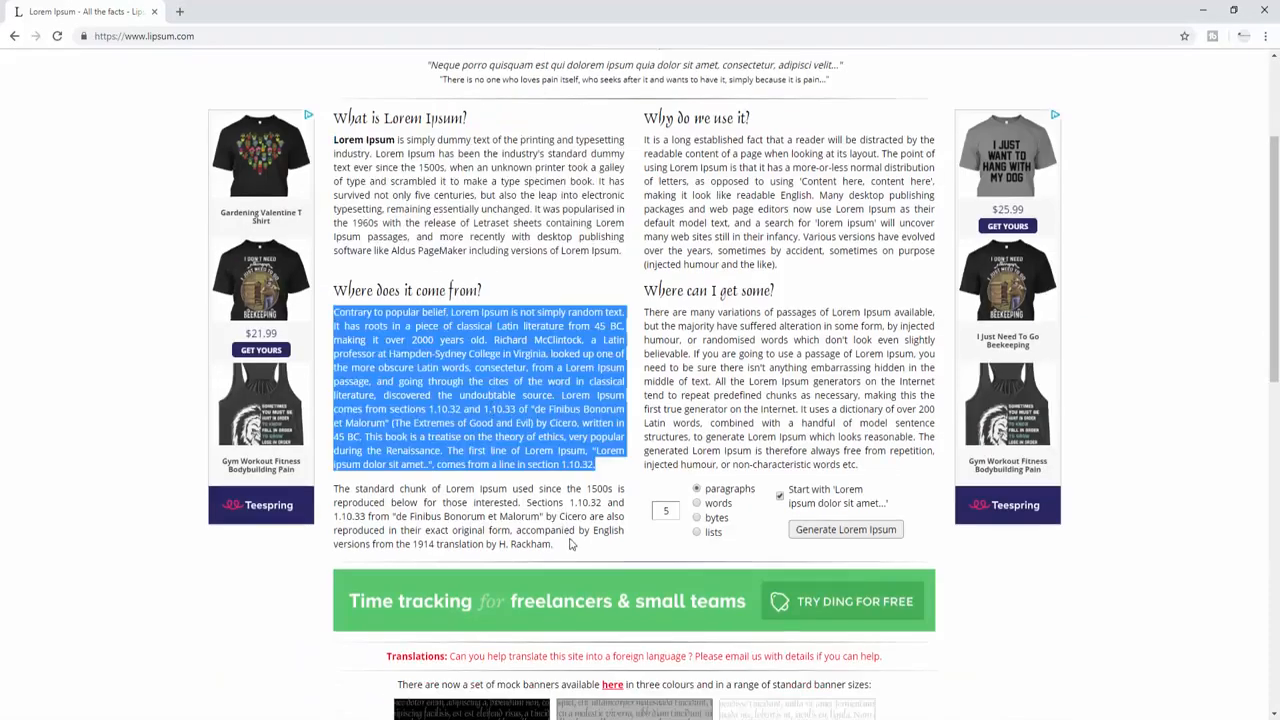
pyautogui.moveTo(572, 544); pyautogui.dragTo(335, 313)
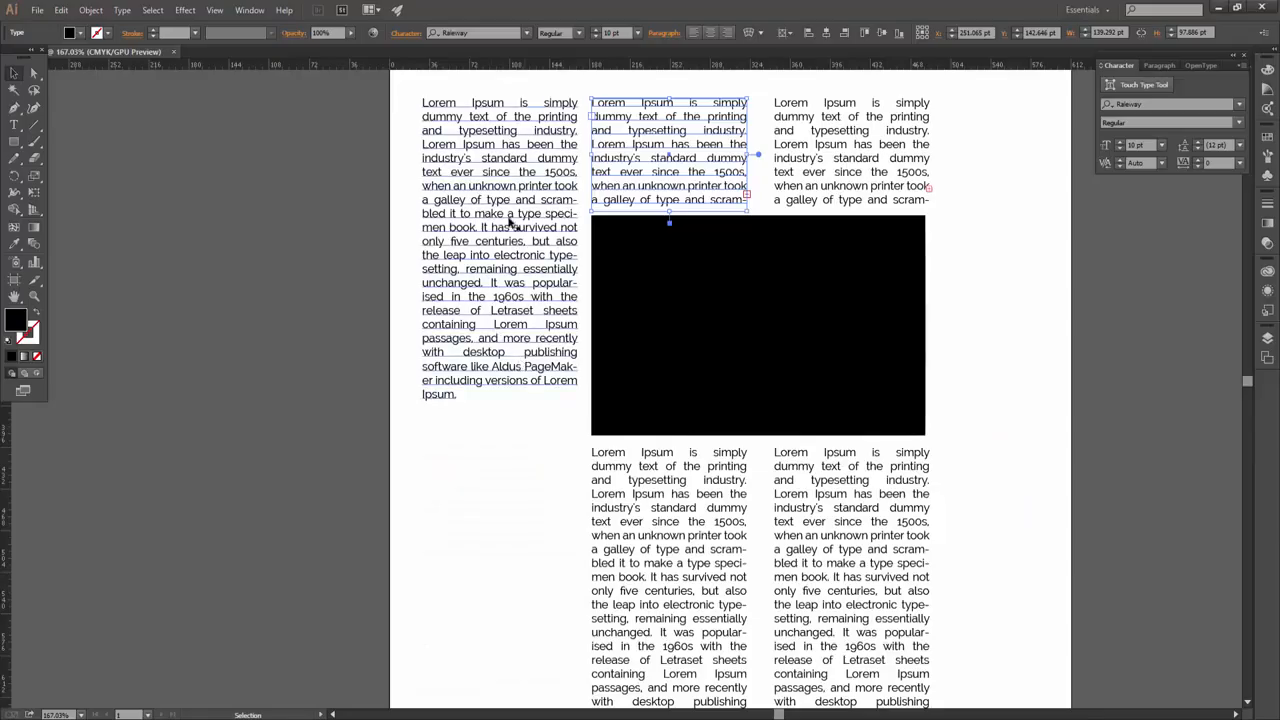
pyautogui.hotkey('ctrl', 'a')
pyautogui.hotkey('ctrl', 'v')
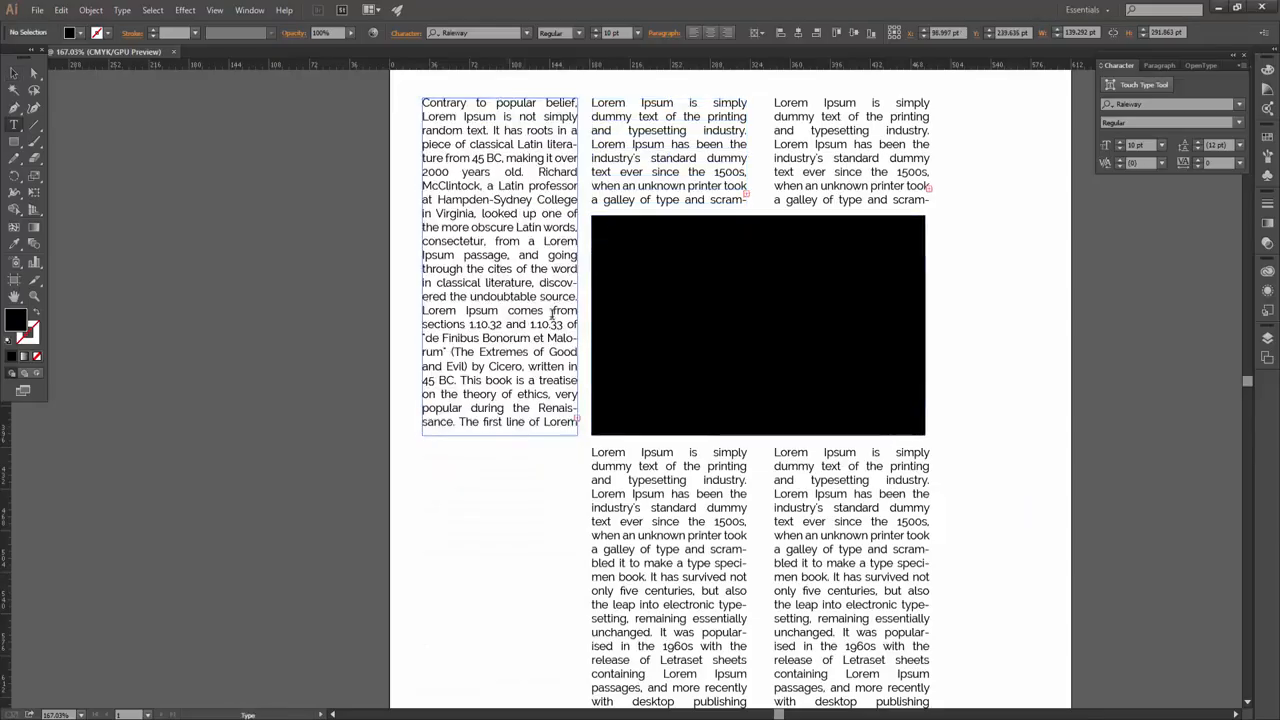
# Extend the first column's frame past the page's lower edge and cut the passage from "amet.." to the end of the text
pyautogui.click(14, 73)
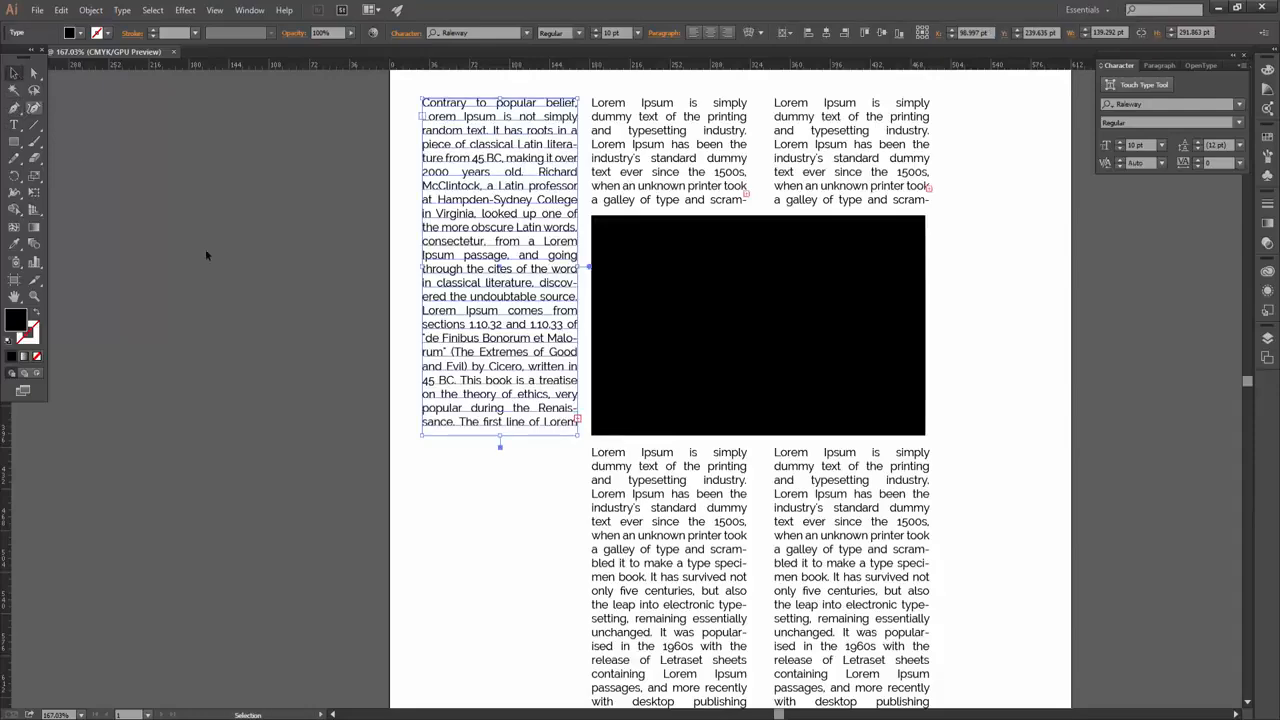
pyautogui.moveTo(516, 495); pyautogui.dragTo(553, 263)
pyautogui.moveTo(537, 208); pyautogui.dragTo(540, 684)
pyautogui.press('t')
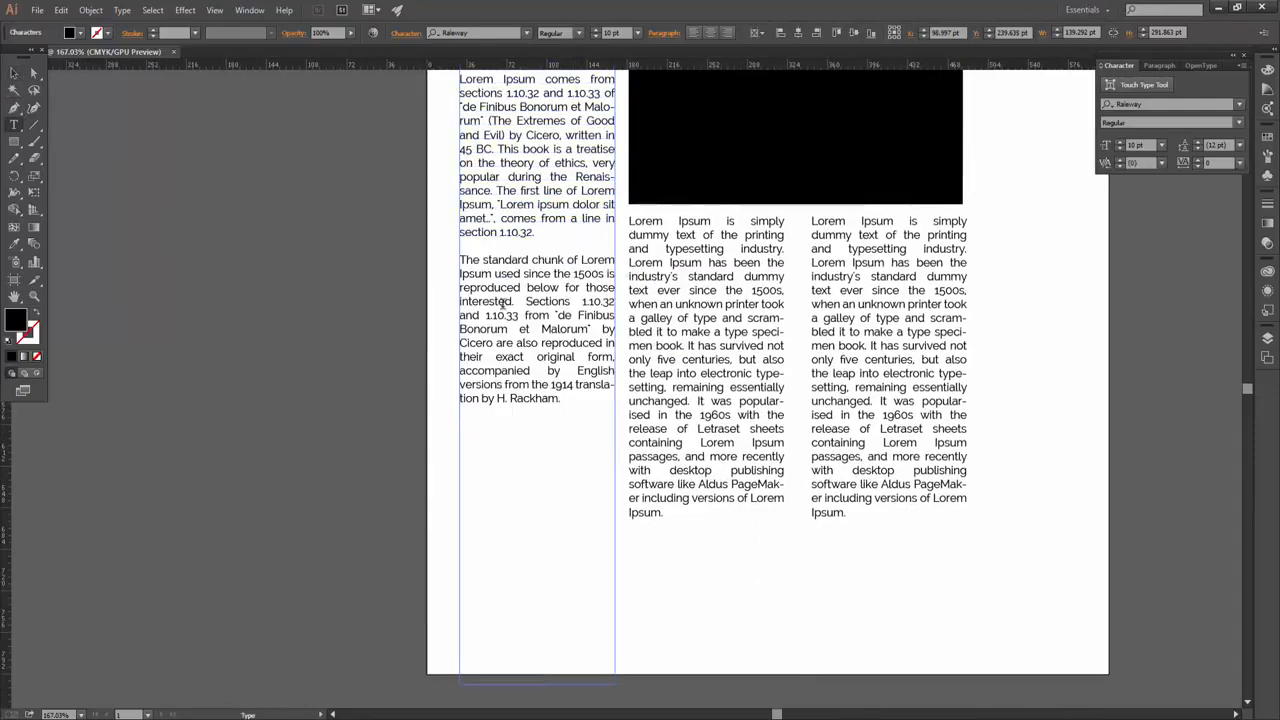
pyautogui.moveTo(562, 400); pyautogui.dragTo(431, 222)
pyautogui.hotkey('ctrl', 'c')
pyautogui.press('BackSpace')
pyautogui.press('Escape')
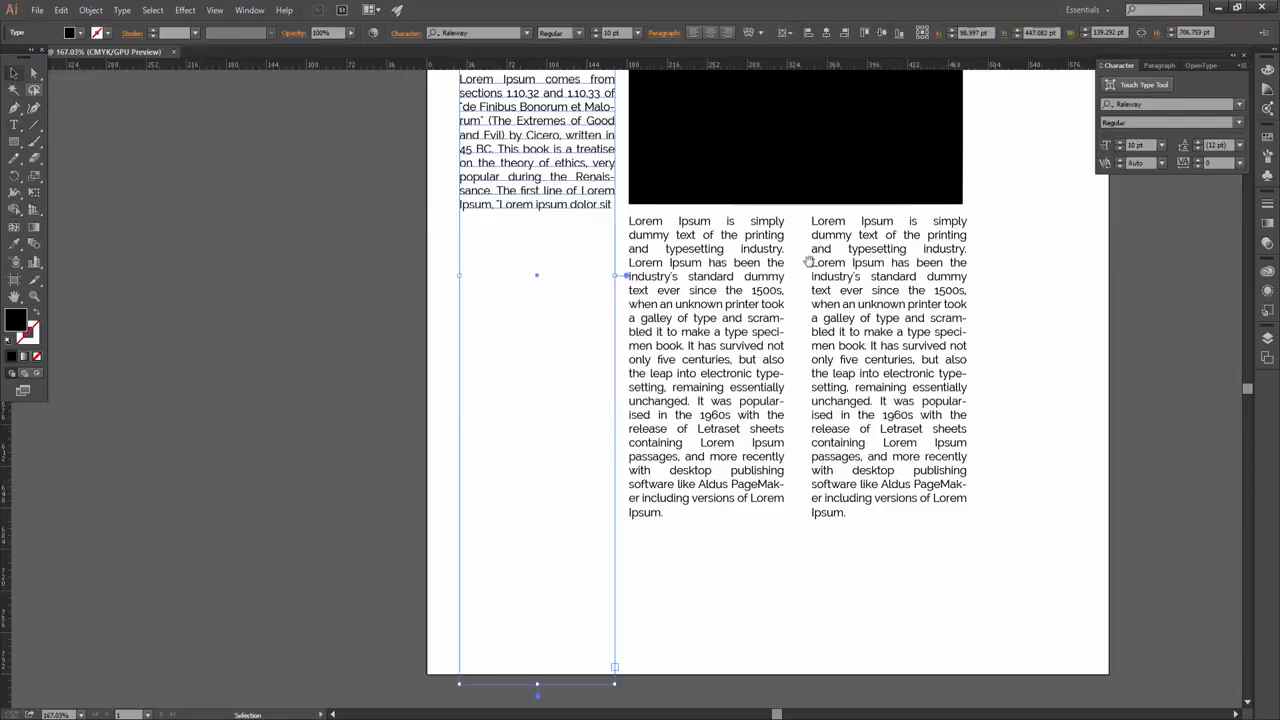
# Replace the text in the second and third columns above the black rectangle with the cut passage
pyautogui.moveTo(809, 261); pyautogui.dragTo(644, 521)
pyautogui.doubleClick(549, 182)
pyautogui.hotkey('ctrl', 'a')
pyautogui.hotkey('ctrl', 'v')
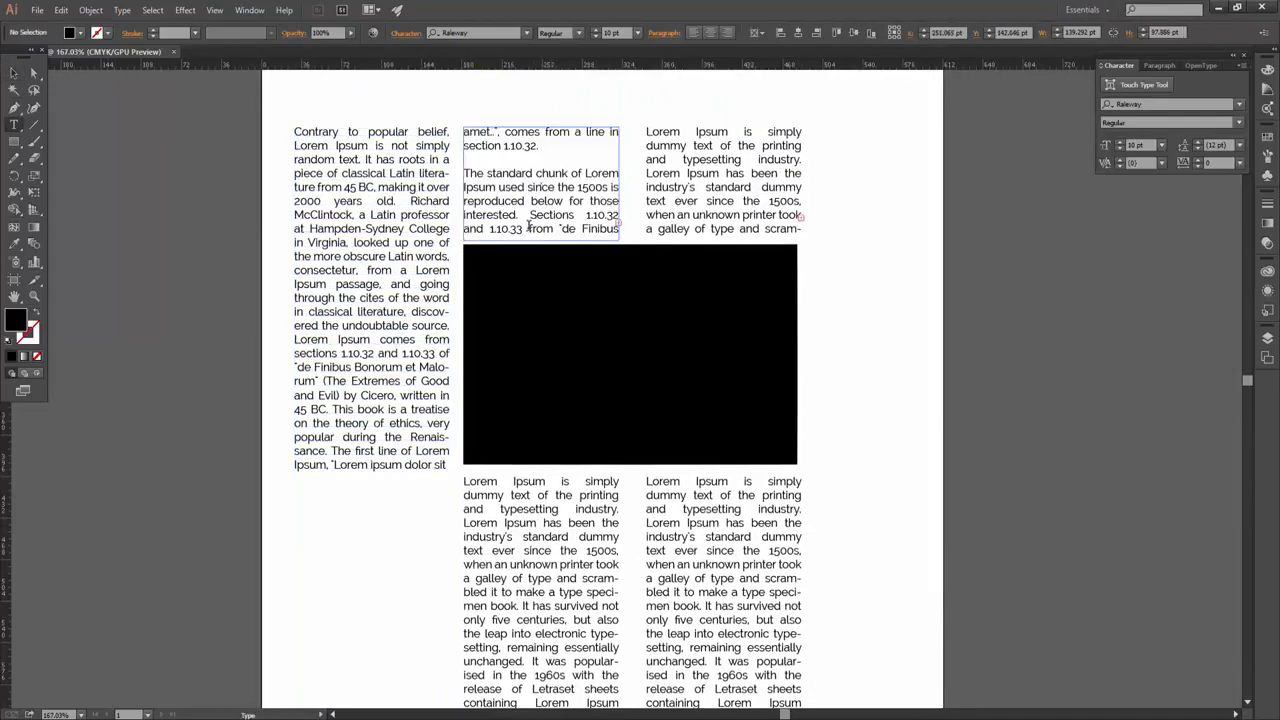
pyautogui.click(768, 177)
pyautogui.hotkey('ctrl', 'a')
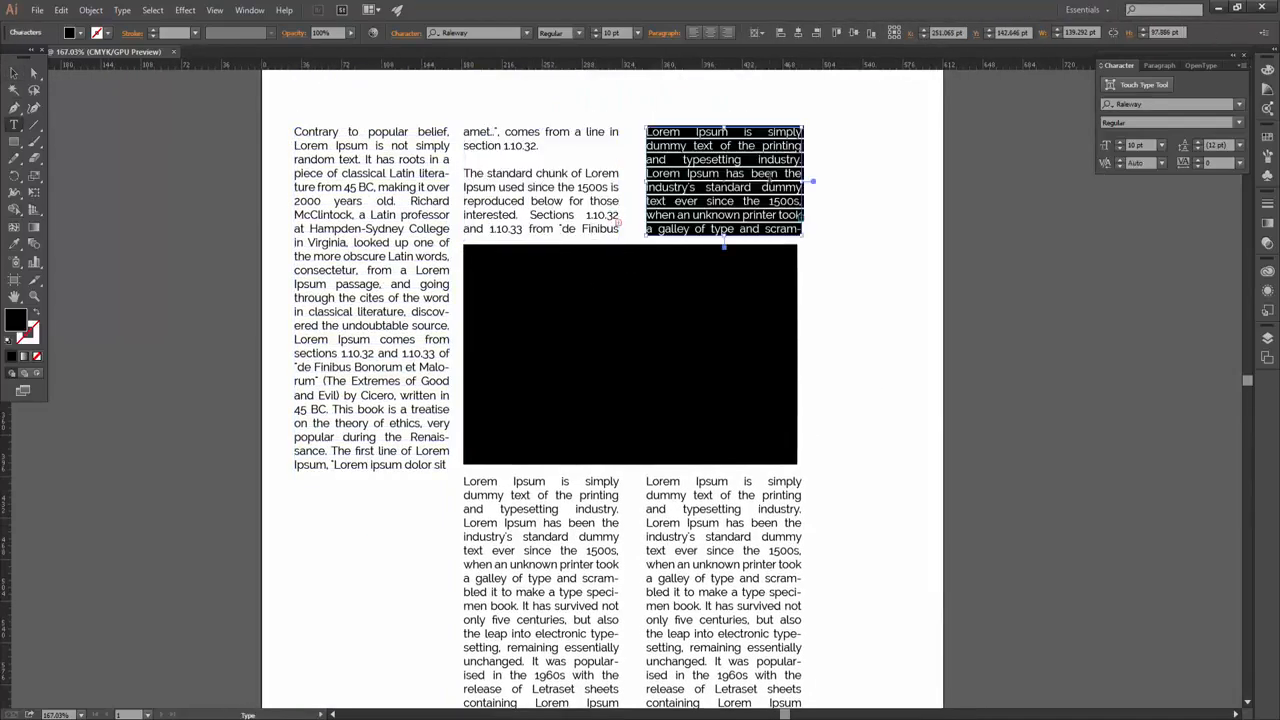
pyautogui.hotkey('ctrl', 'v')
# Replace the text in both columns below the black rectangle with the same cut passage
pyautogui.click(549, 537)
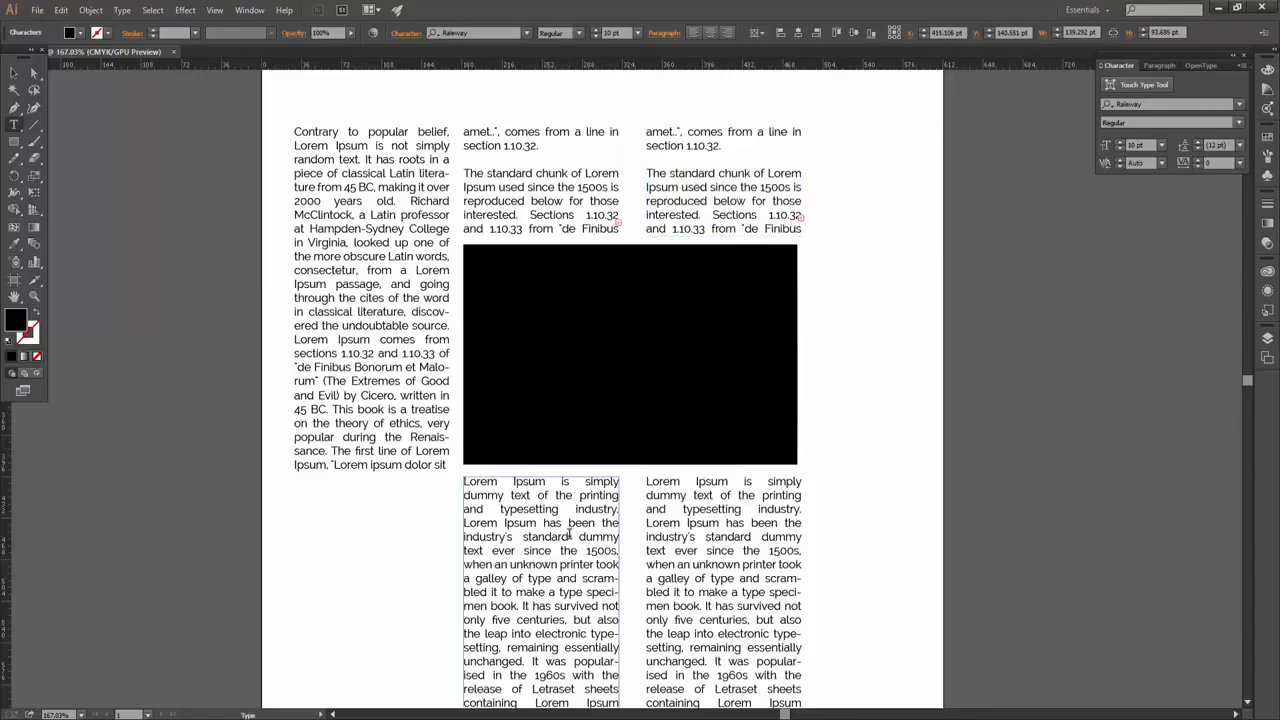
pyautogui.hotkey('ctrl', 'a')
pyautogui.hotkey('ctrl', 'v')
pyautogui.doubleClick(727, 537)
pyautogui.hotkey('ctrl', 'a')
pyautogui.write('amet.", comes from a line in section 1.10.32. The standard chunk of Lorem Ipsum used since the 1500s is reproduced below for those interested. Sections 1.10.32 and 1.10.33 from "de Finibus Bonorum et Malorum" by Cicero are also reproduced in their exact original form, accompanied by English versions from the 1914 translation by H. Rackham.')
pyautogui.press('Escape')
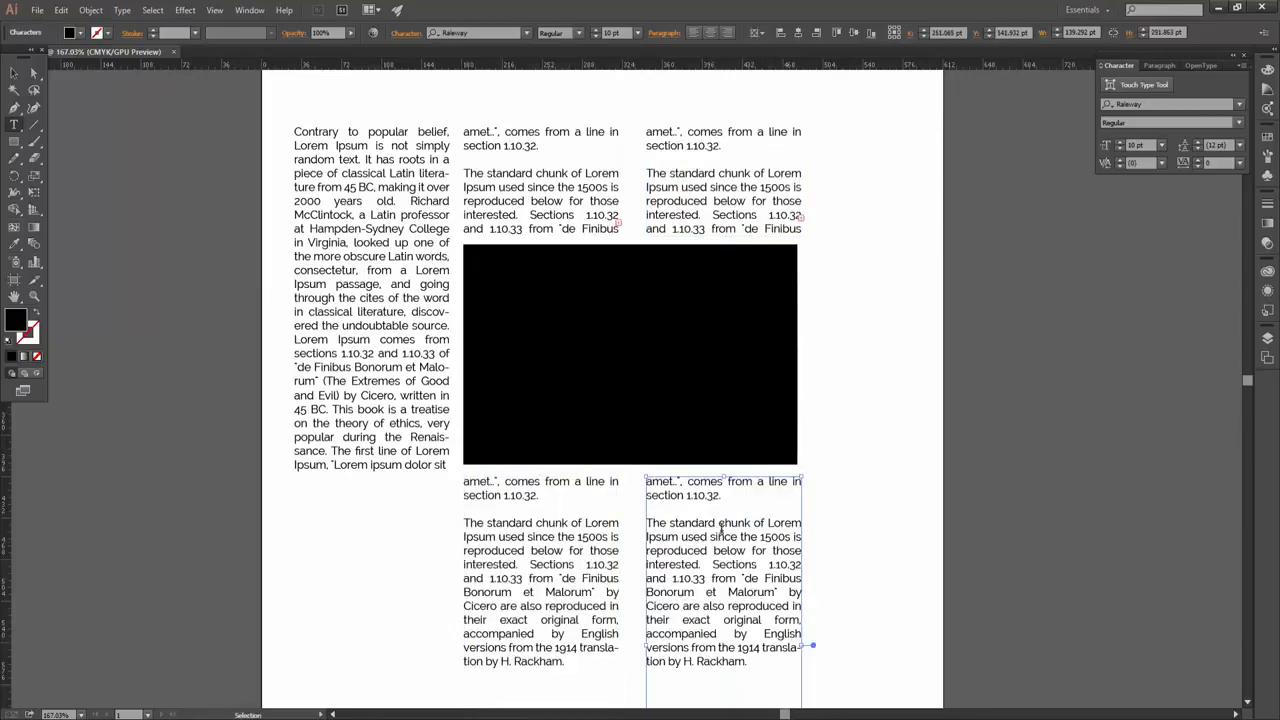
# Undo the column text replacements, the cut passage and the first column's frame extension
pyautogui.hotkey('ctrl', 'z')
pyautogui.hotkey('ctrl', 'z')
pyautogui.hotkey('ctrl', 'z')
pyautogui.hotkey('ctrl', 'z')
pyautogui.hotkey('ctrl', 'z')
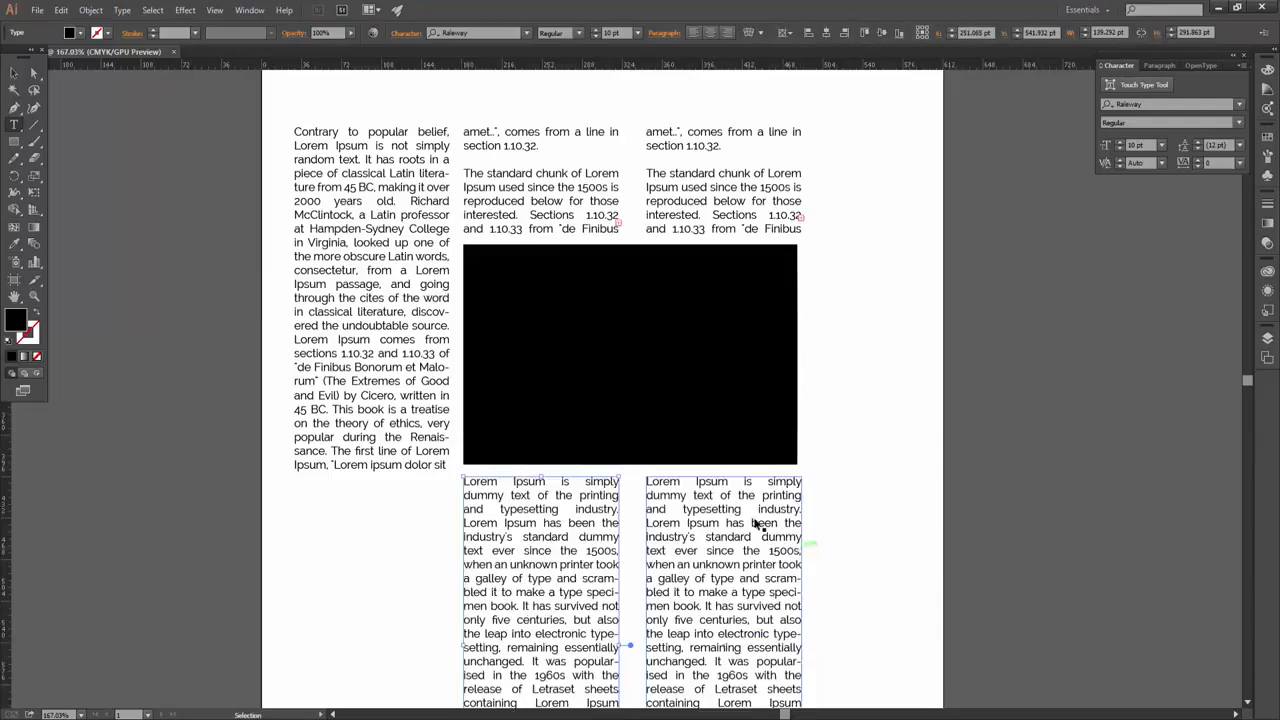
pyautogui.hotkey('ctrl', 'z')
pyautogui.hotkey('ctrl', 'z')
pyautogui.hotkey('ctrl', 'z')
pyautogui.hotkey('ctrl', 'z')
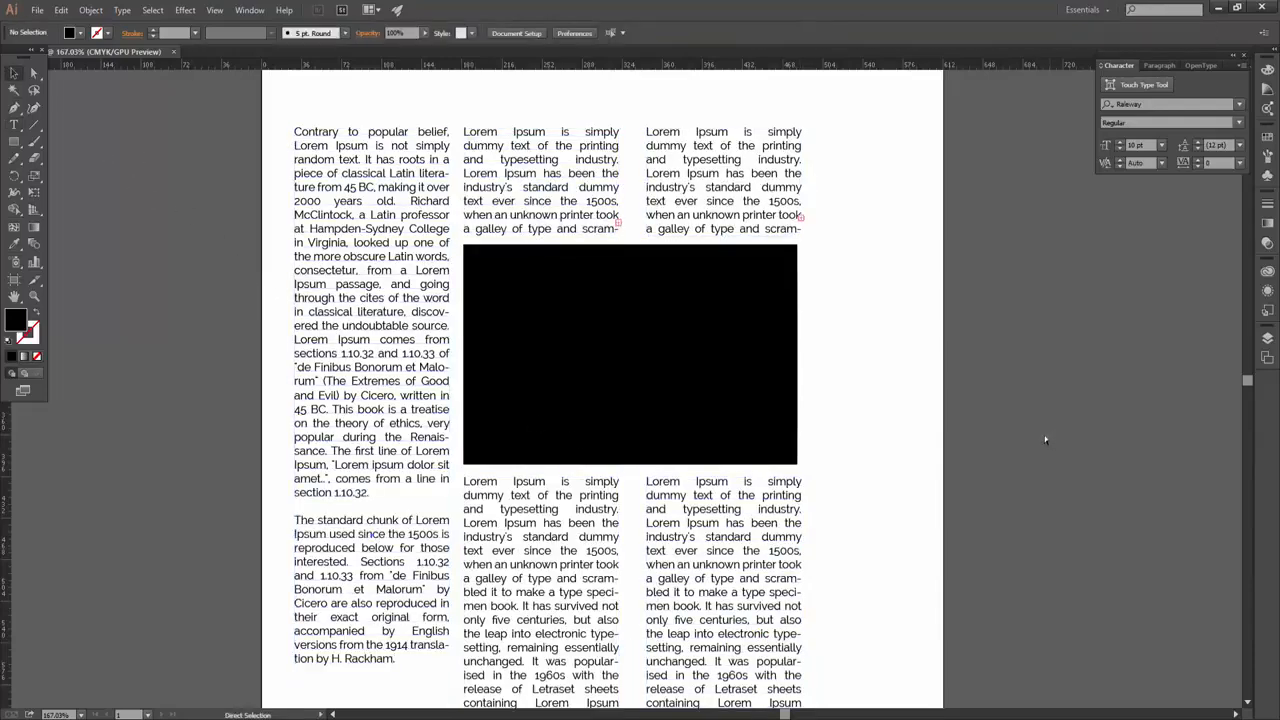
pyautogui.moveTo(925, 373); pyautogui.dragTo(925, 312)
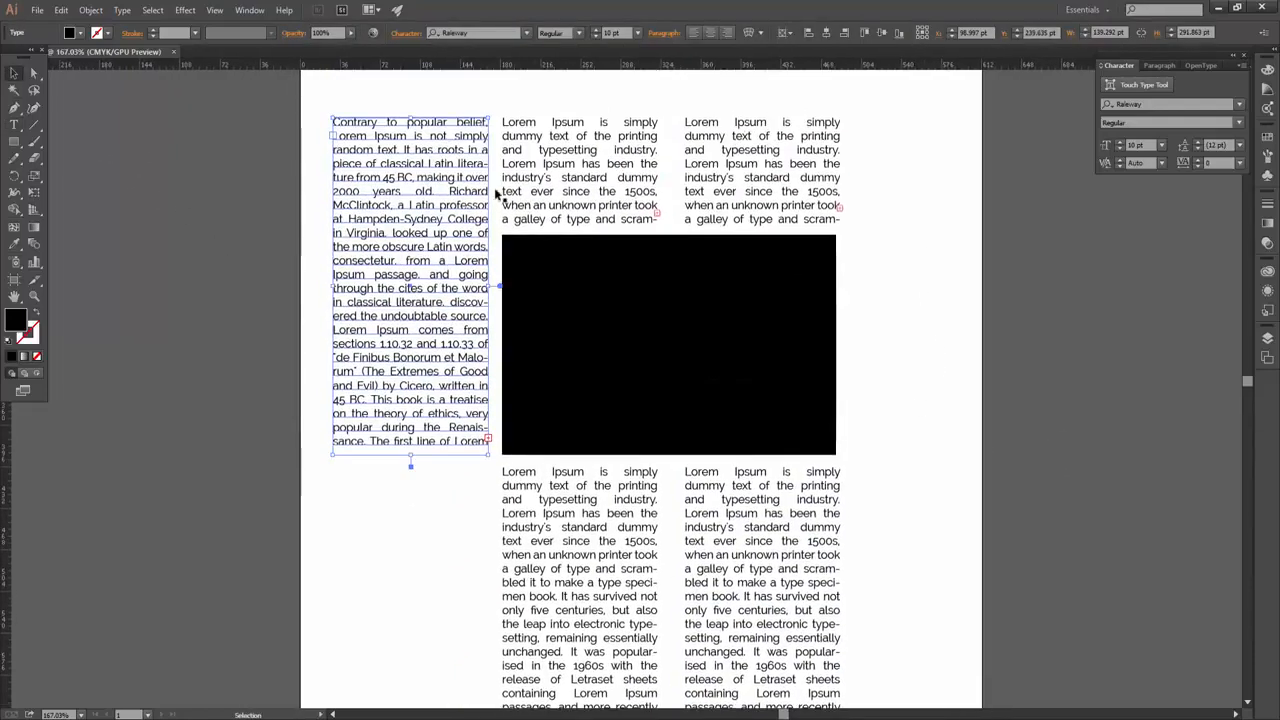
pyautogui.click(648, 213)
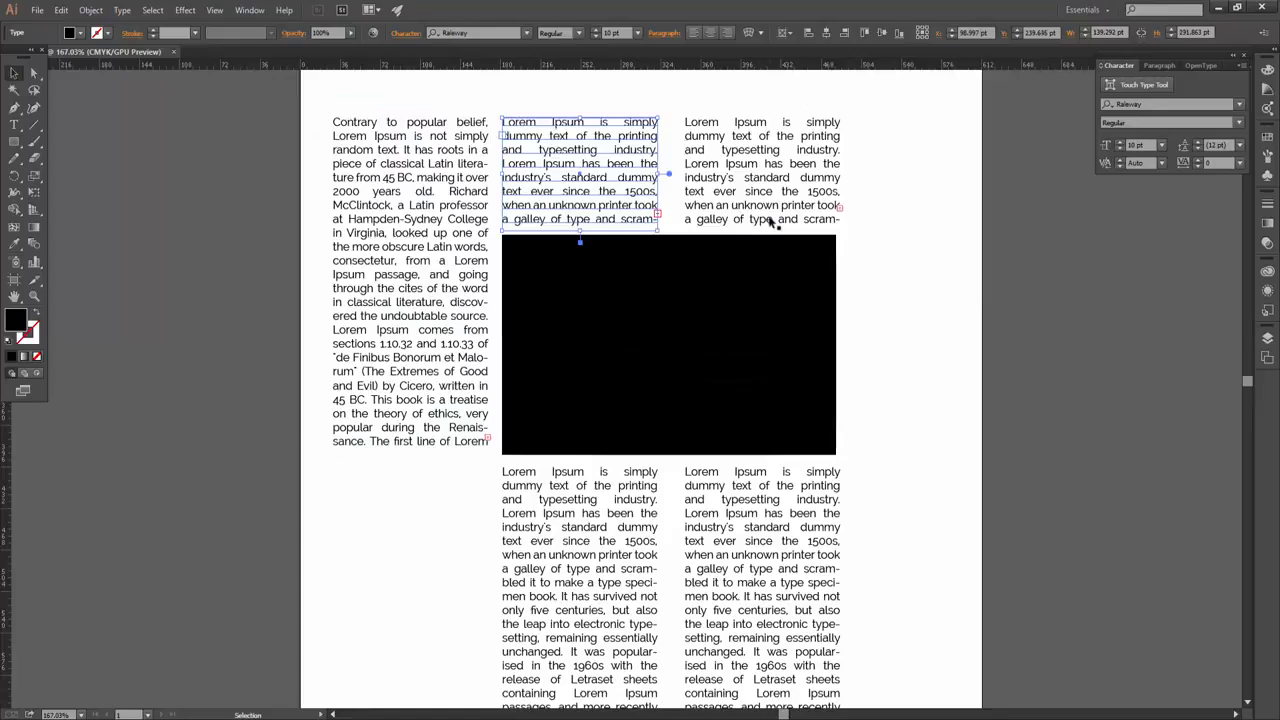
pyautogui.click(455, 265)
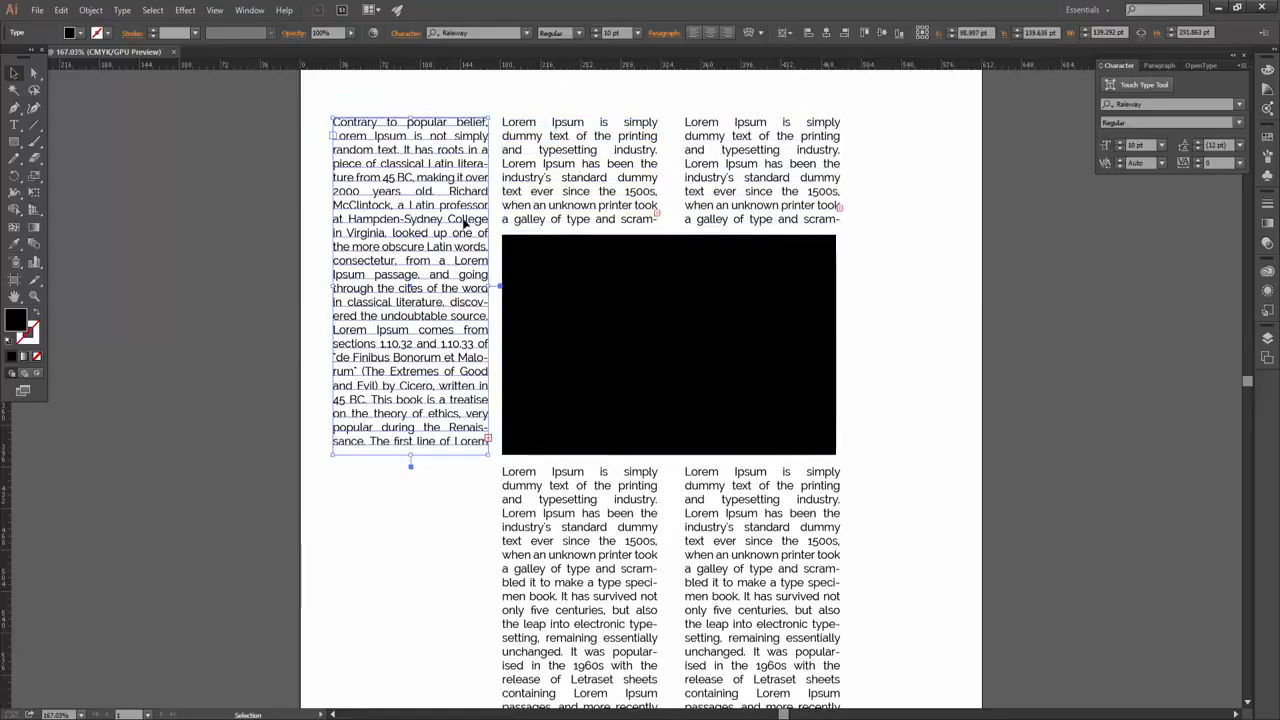
pyautogui.click(731, 325)
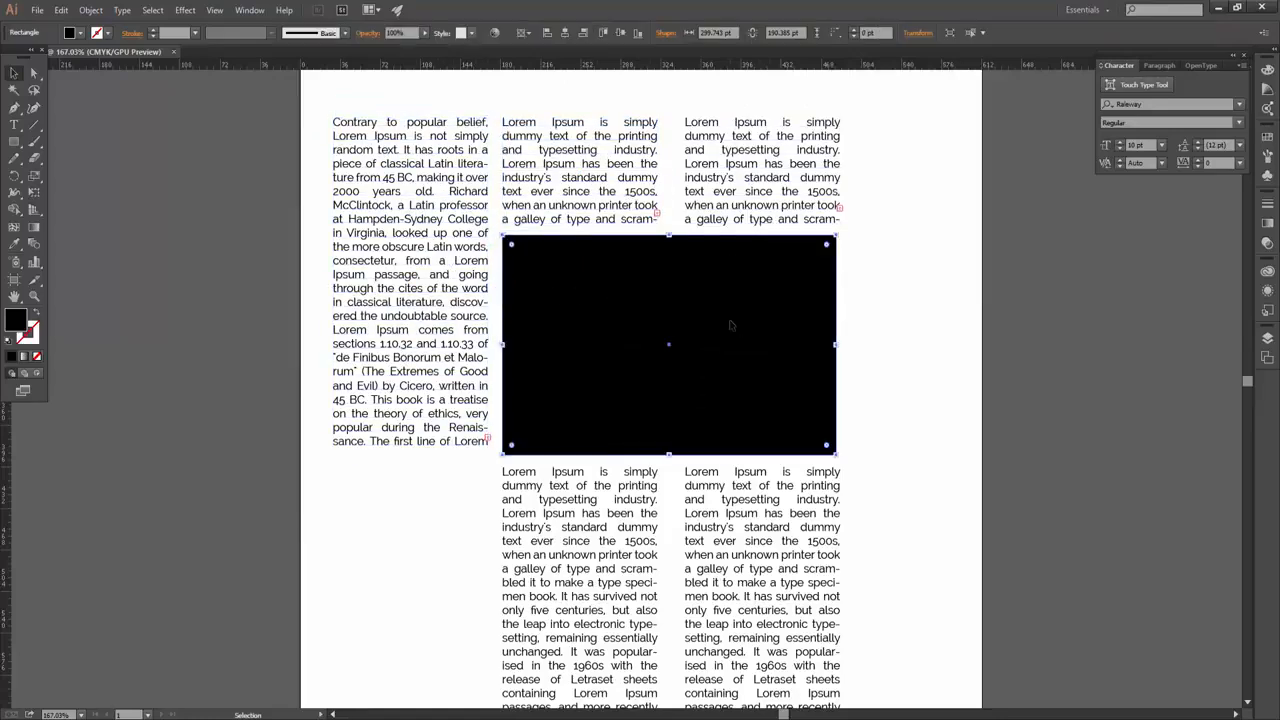
pyautogui.click(441, 200)
pyautogui.keyDown('shift'); pyautogui.click(582, 180); pyautogui.keyUp('shift')
pyautogui.keyDown('shift'); pyautogui.click(728, 167); pyautogui.keyUp('shift')
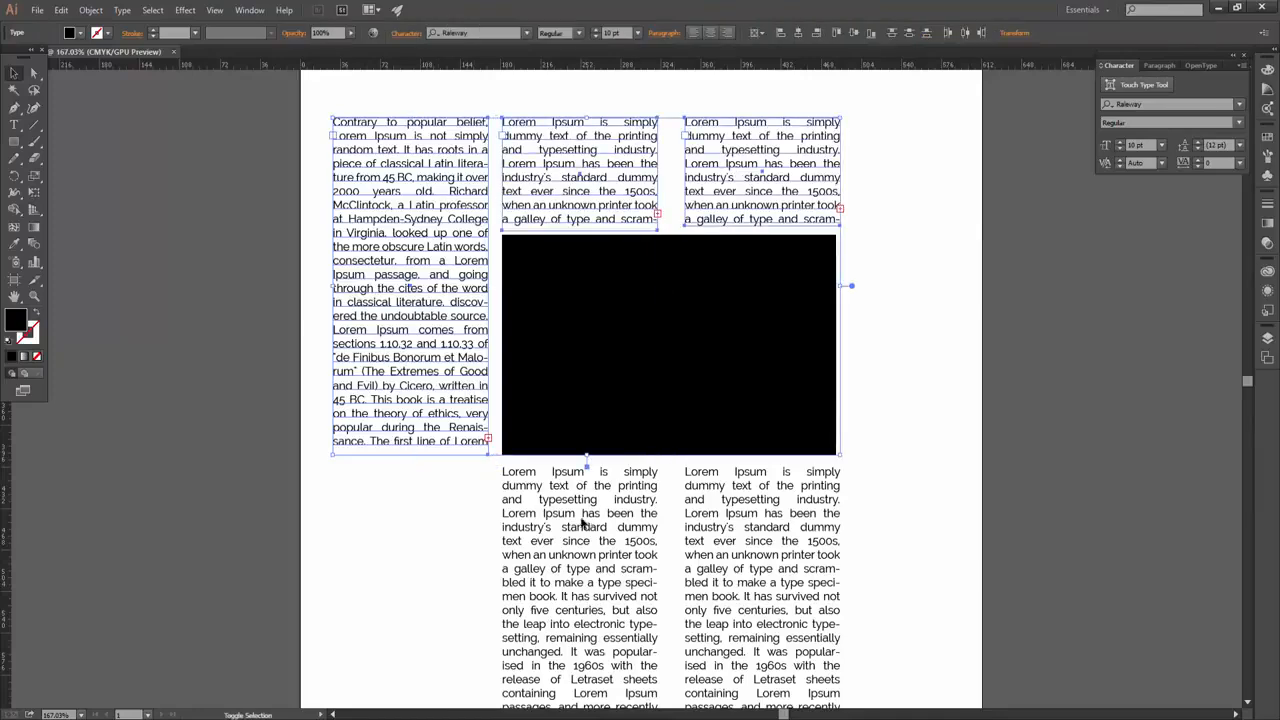
pyautogui.click(1035, 340)
pyautogui.click(486, 210)
pyautogui.click(510, 193)
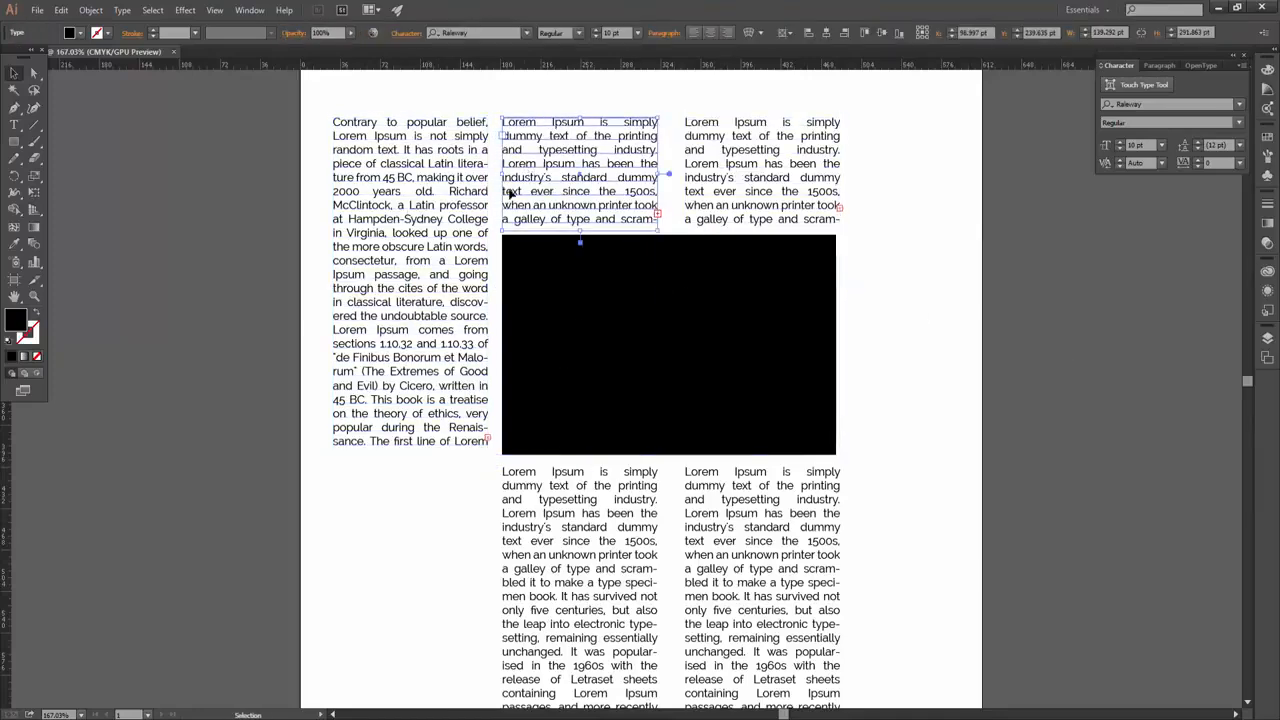
pyautogui.click(745, 157)
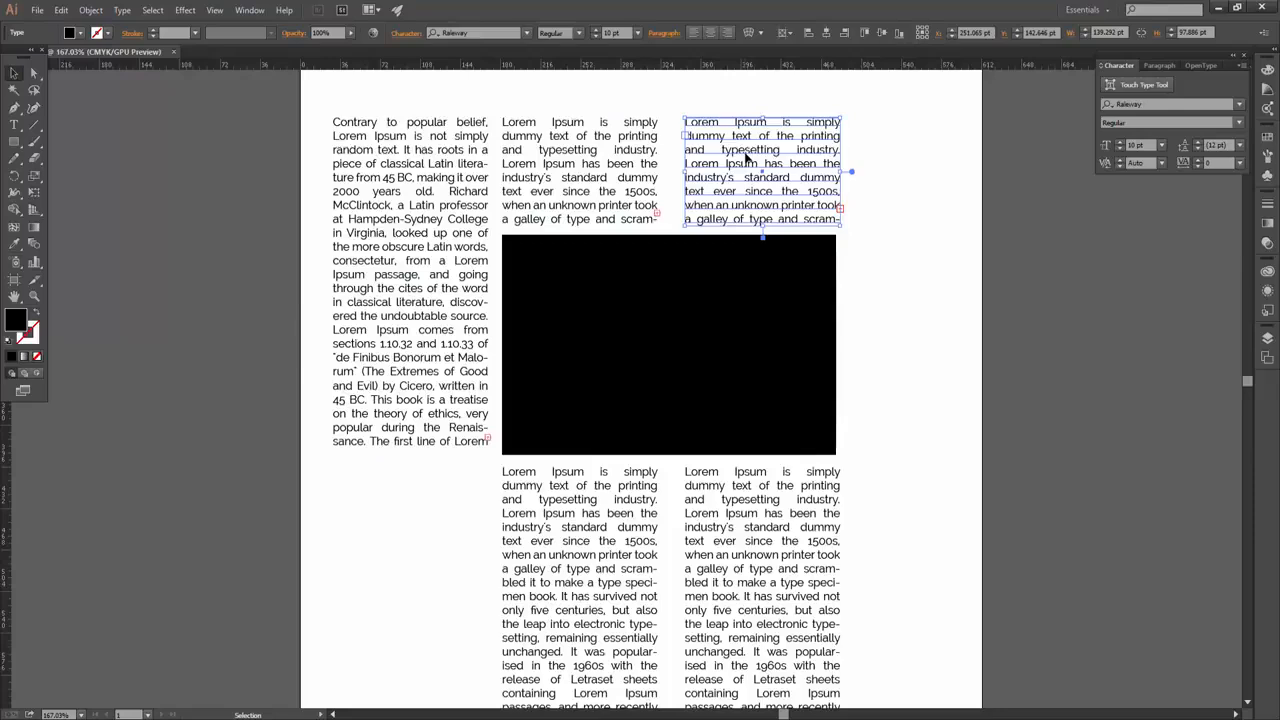
# Select the first column, the two upper and the two lower columns in reading order and create threaded text from them
pyautogui.click(408, 210)
pyautogui.keyDown('shift'); pyautogui.click(586, 163); pyautogui.keyUp('shift')
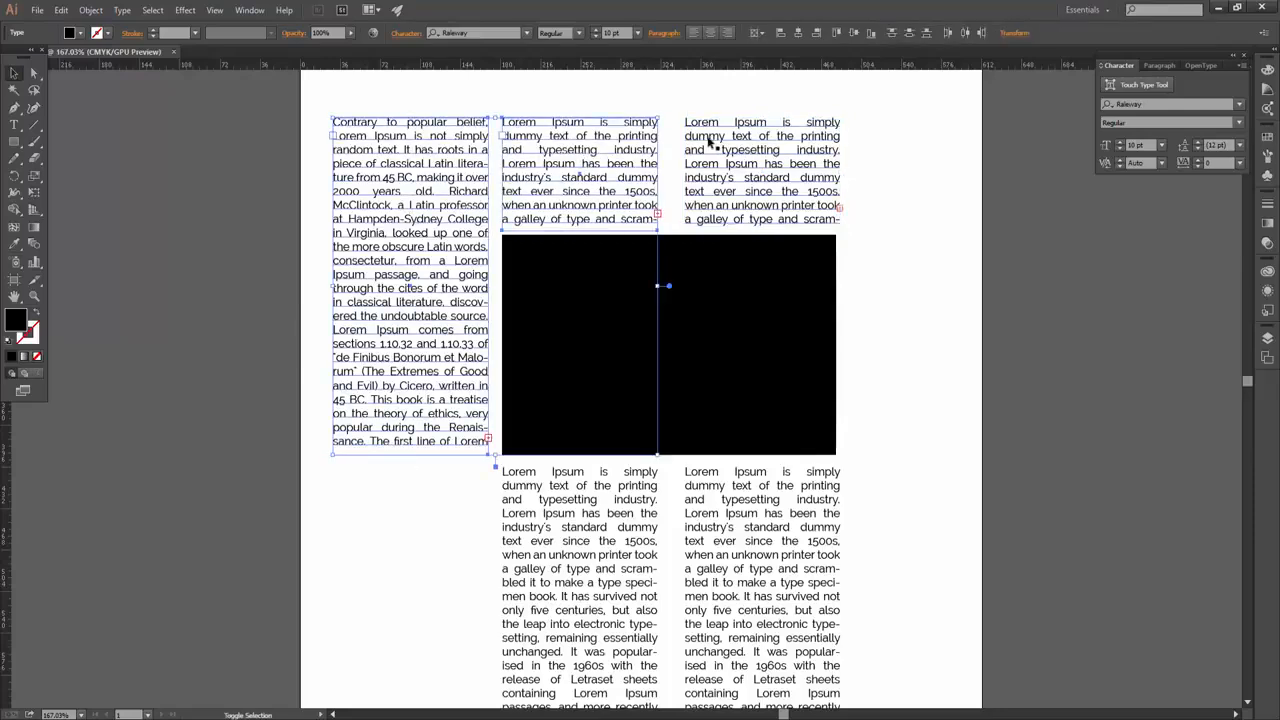
pyautogui.keyDown('shift'); pyautogui.click(803, 154); pyautogui.keyUp('shift')
pyautogui.keyDown('shift'); pyautogui.click(583, 535); pyautogui.keyUp('shift')
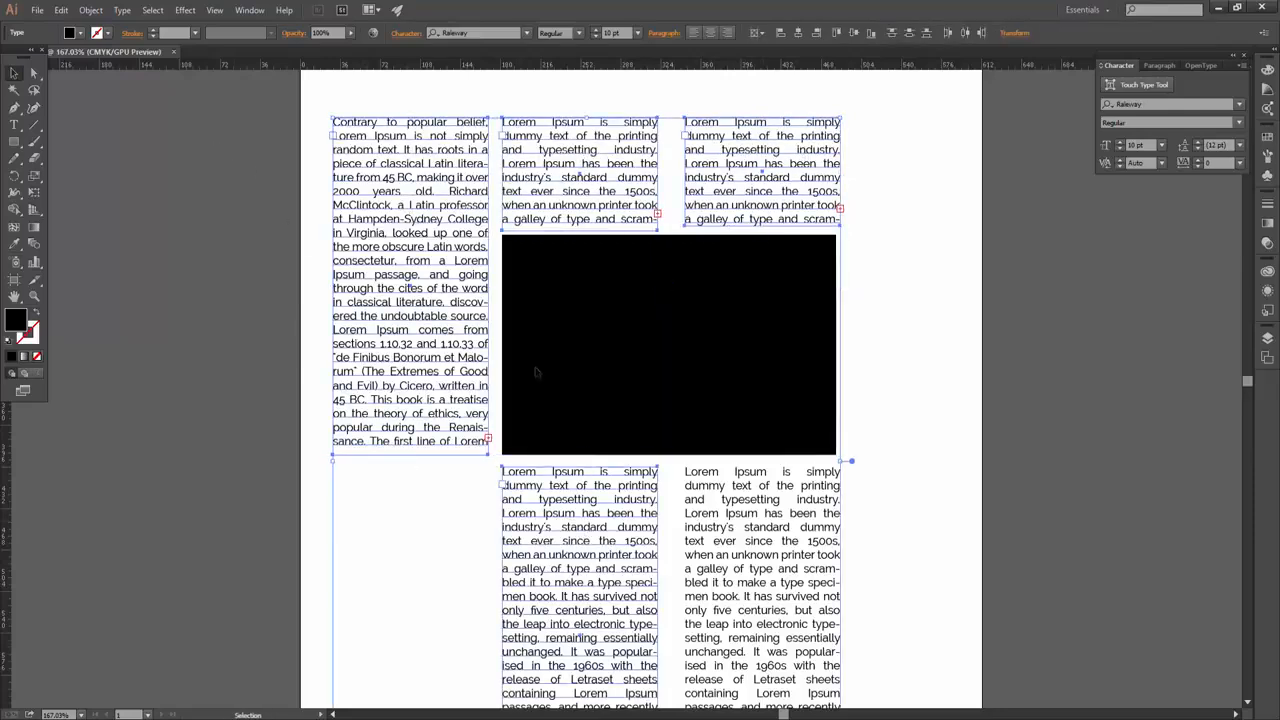
pyautogui.keyDown('shift'); pyautogui.click(729, 566); pyautogui.keyUp('shift')
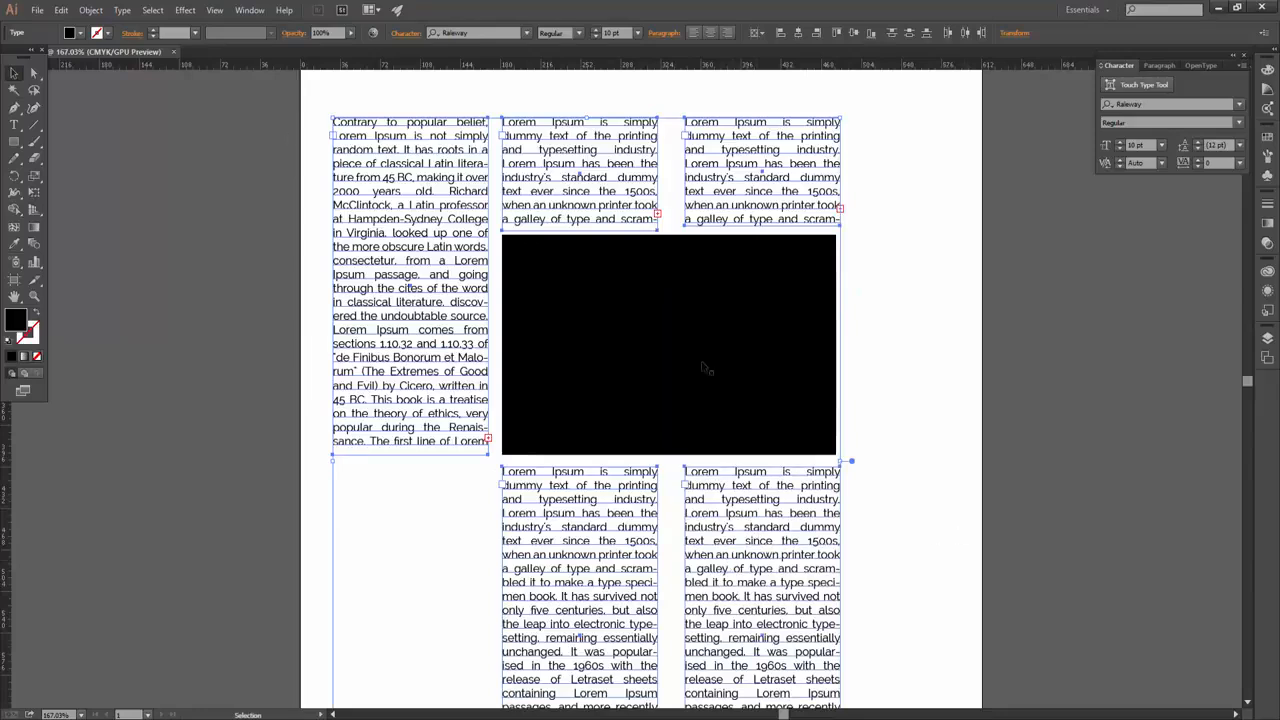
pyautogui.click(124, 12)
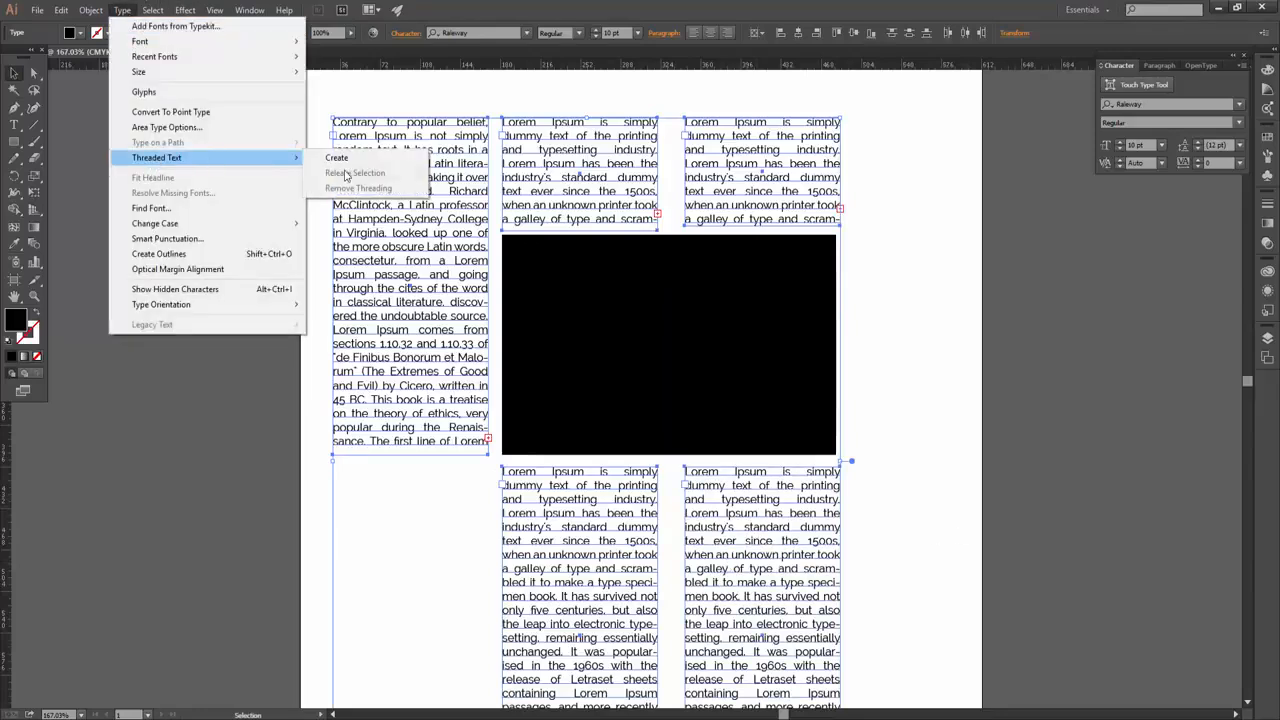
pyautogui.click(335, 160)
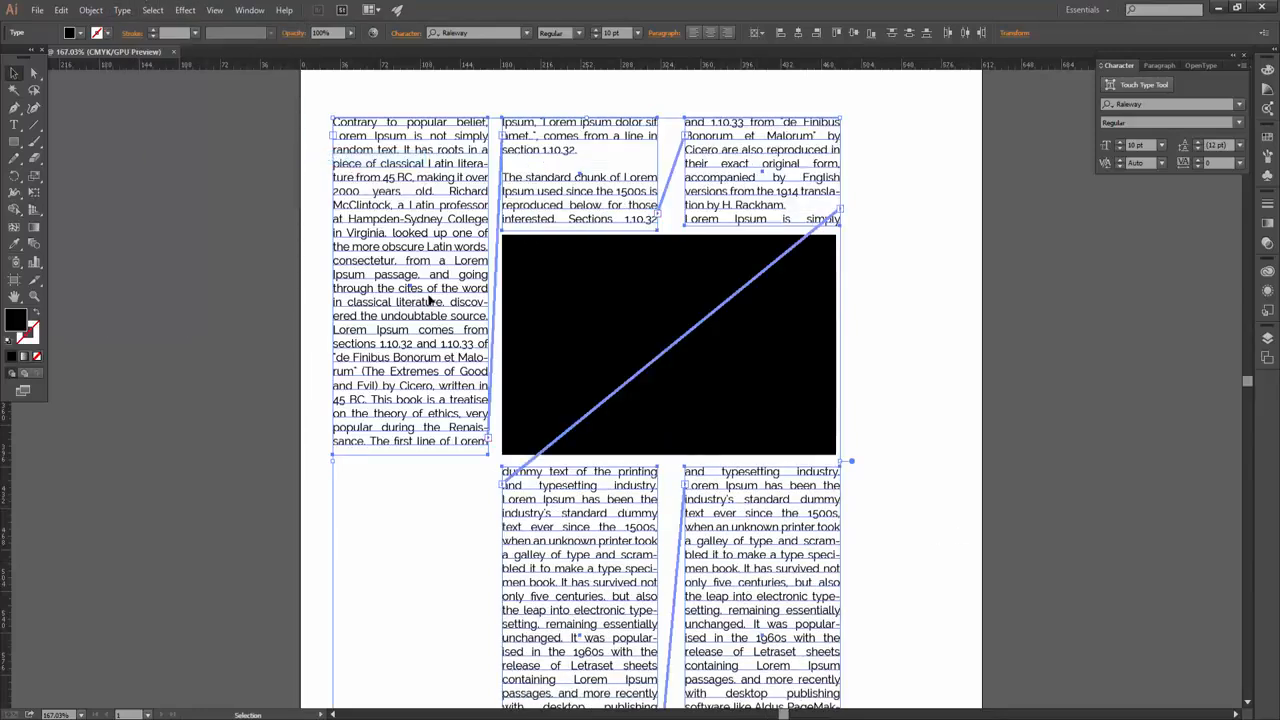
# Replace all the threaded text with the passage starting with "amet.."
pyautogui.tripleClick(421, 196)
pyautogui.hotkey('ctrl', 'a')
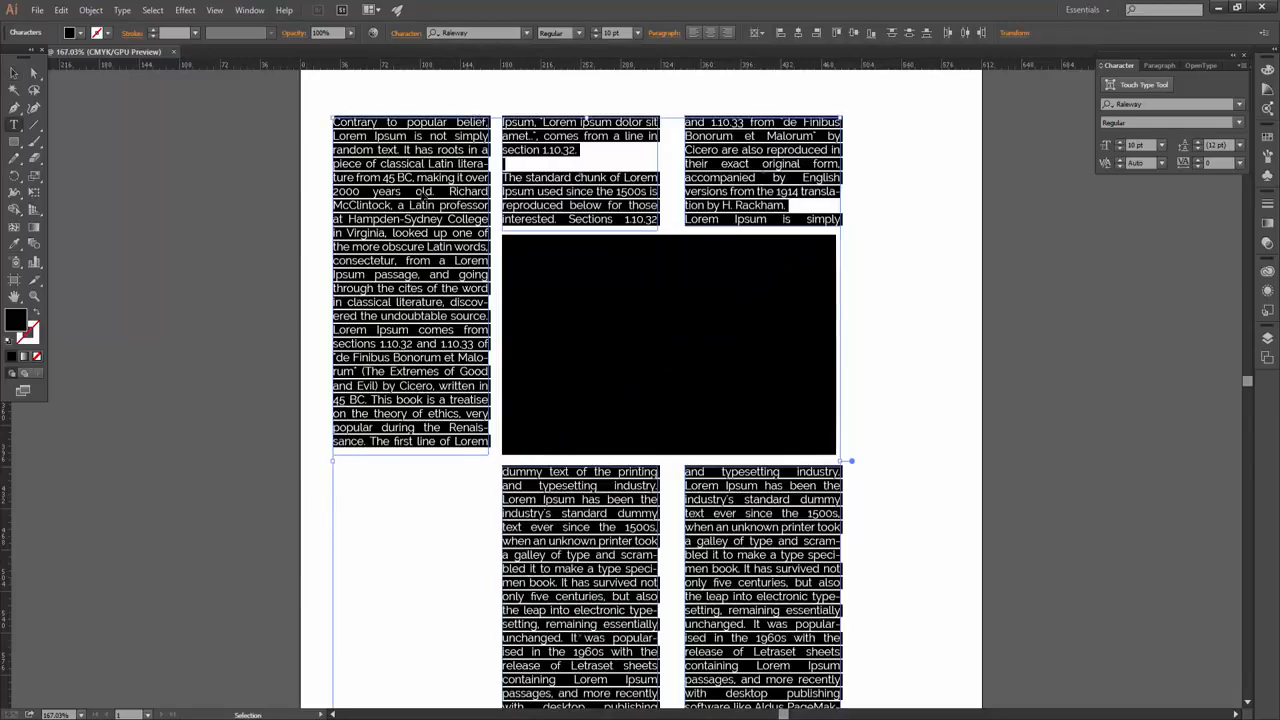
pyautogui.write('amet..", comes from a line in section 1.10.32.  The standard chunk of Lorem Ipsum used since the 1500s is reproduced below for those interested. Sections 1.10.32 and 1.10.33 from "de Finibus Bonorum et Malorum" by Cicero are also reproduced in their exact original form, accompanied by English versions from the 1914 translation by H. Rackham.')
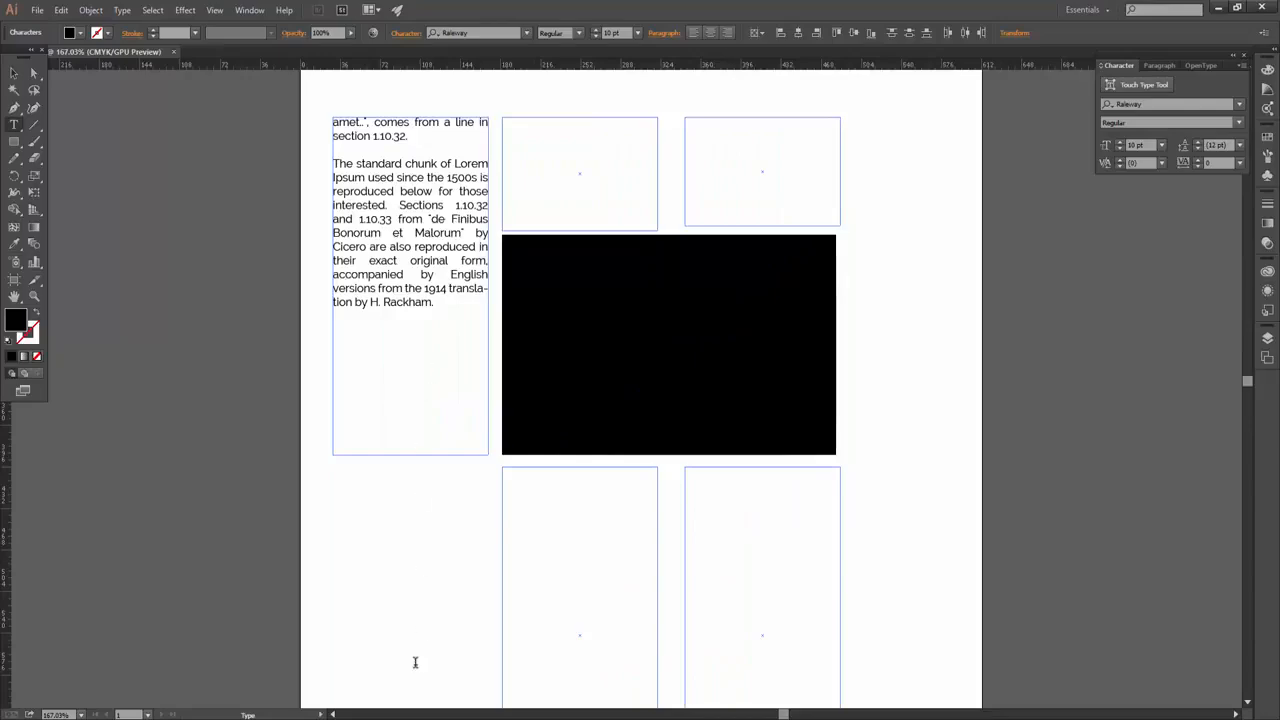
# Copy the two "Where does it come from?" paragraphs again from the browser and replace all the threaded text with them
pyautogui.hotkey('alt', 'Tab')
pyautogui.hotkey('alt', 'Tab')
pyautogui.hotkey('ctrl', 'a')
pyautogui.write('Contrary to popular belief, Lorem Ipsum is not simply random text. It has roots in a piece of classical Latin literature from 45 BC, making it over 2000 years old. Richard McClintock, a Latin professor at Hampden-Sydney College in Virginia, looked up one of the more obscure Latin words, consectetur, from a Lorem Ipsum passage, and going through the cites of the word in classical literature, discovered the undoubtable source. Lorem Ipsum comes from sections 1.10.32 and 1.10.33 of "de Finibus Bonorum et Malorum" (The Extremes of Good and Evil) by Cicero, written in 45 BC. This book is a treatise on the theory of ethics, very popular during the Renaissance. The first line of Lorem Ipsum, "Lorem ipsum dolor sit amet..", comes from a line in section 1.10.32.  The standard chunk of Lorem Ipsum used since the 1500s is reproduced below for those interested. Sections 1.10.32 and 1.10.33 from "de Finibus Bonorum et Malorum" by Cicero are also reproduced in their exact original form, accompanied by English versions from the 1914 translation by H. Rackham.')
# Paste the passage a second time at the end of the threaded text so it runs through all five frames, and deselect
pyautogui.click(453, 233)
pyautogui.hotkey('ctrl', 'a')
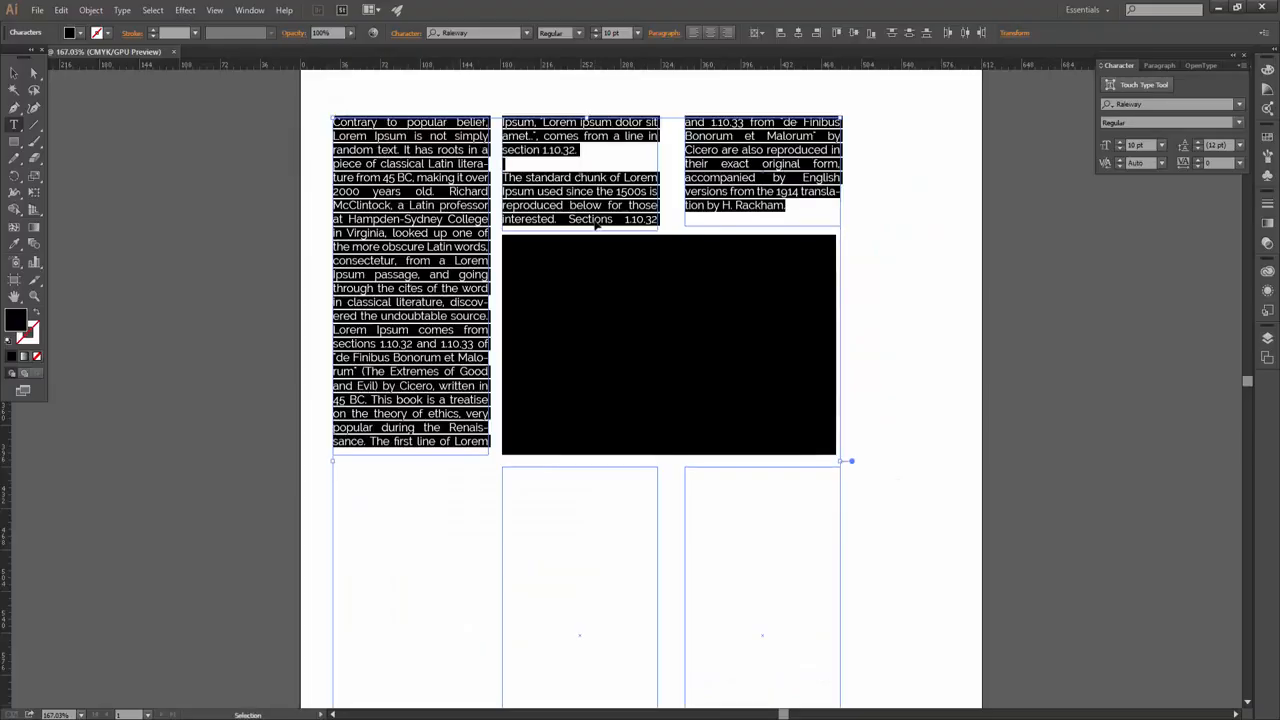
pyautogui.hotkey('ctrl', 'v')
pyautogui.hotkey('ctrl', 'a')
pyautogui.hotkey('ctrl', 'v')
pyautogui.write('Contrary to popular belief, Lorem Ipsum is not simply random text. It has roots in a piece of classical Latin literature from 45 BC, making it over 2000 years old. Richard McClintock, a Latin professor at Hampden-Sydney College in Virginia, looked up one of the more obscure Latin words, consectetur, from a Lorem Ipsum passage, and going through the cites of the word in classical literature, discovered the undoubtable source. Lorem Ipsum comes from sections 1.10.32 and 1.10.33 of "de Finibus Bonorum et Malorum" (The Extremes of Good and Evil) by Cicero, written in 45 BC. This book is a treatise on the theory of ethics, very popular during the Renaissance. The first line of Lorem Ipsum, "Lorem ipsum dolor sit amet..", comes from a line in section 1.10.32.  The standard chunk of Lorem Ipsum used since the 1500s is reproduced below for those interested. Sections 1.10.32 and 1.10.33 from "de Finibus Bonorum et Malorum" by Cicero are also reproduced in their exact original form, accompanied by English versions from the 1914 translation by H. Rackham.')
pyautogui.hotkey('ctrl', 'a')
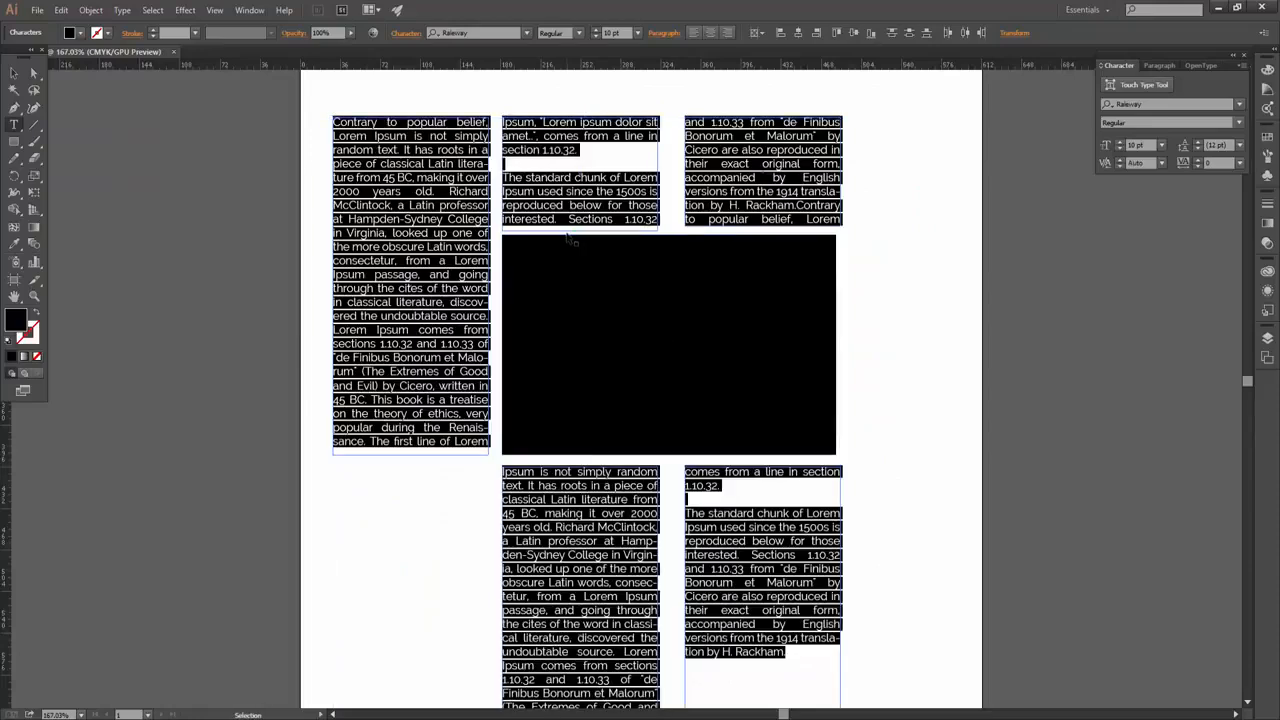
pyautogui.hotkey('ctrl', 'x')
pyautogui.hotkey('ctrl', 'v')
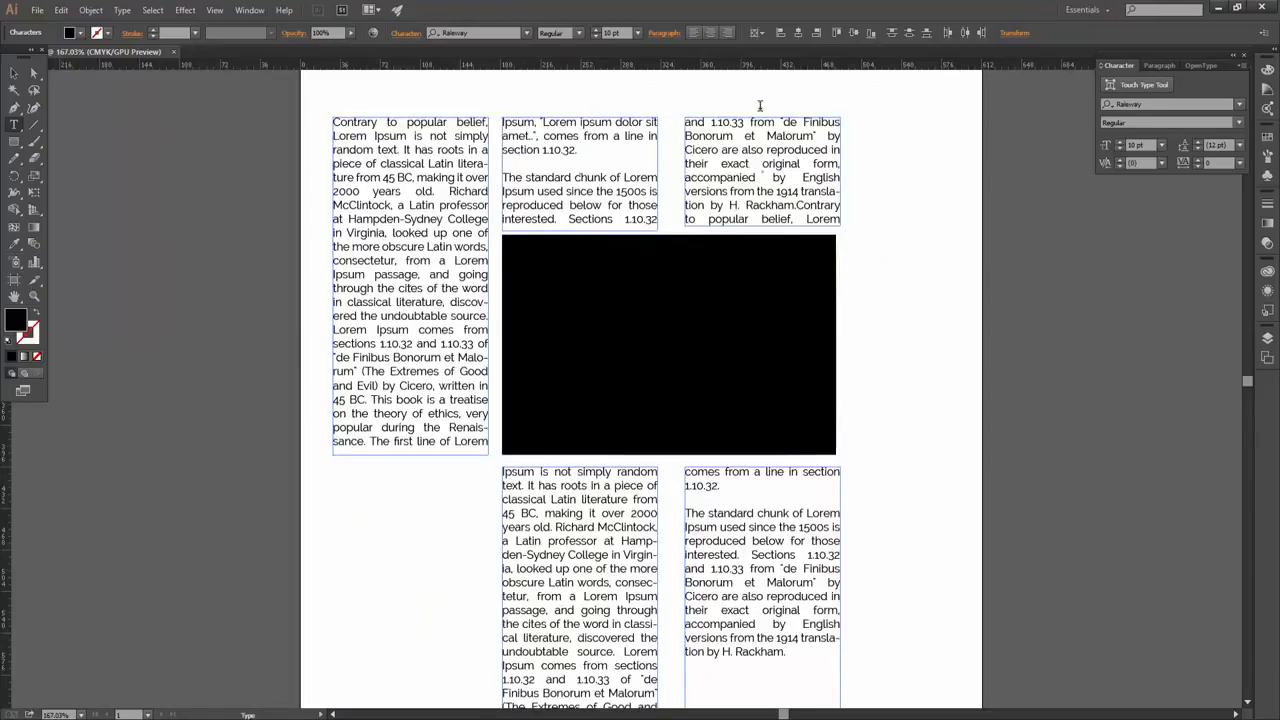
pyautogui.scroll(-3, 667, 281)
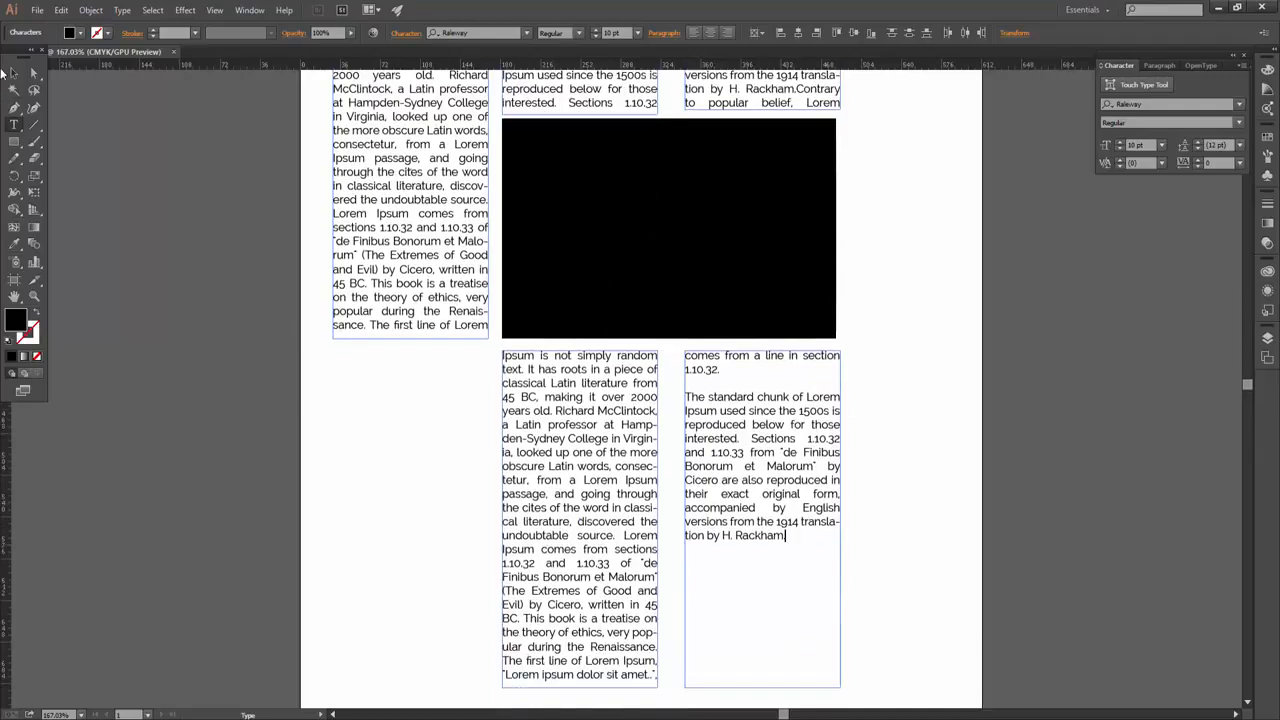
pyautogui.click(14, 74)
pyautogui.hotkey('ctrl', 'shift', 'a')
# Shorten the upper second frame to three lines and the upper third frame to match, so the threaded text reflows
pyautogui.scroll(3, 800, 270)
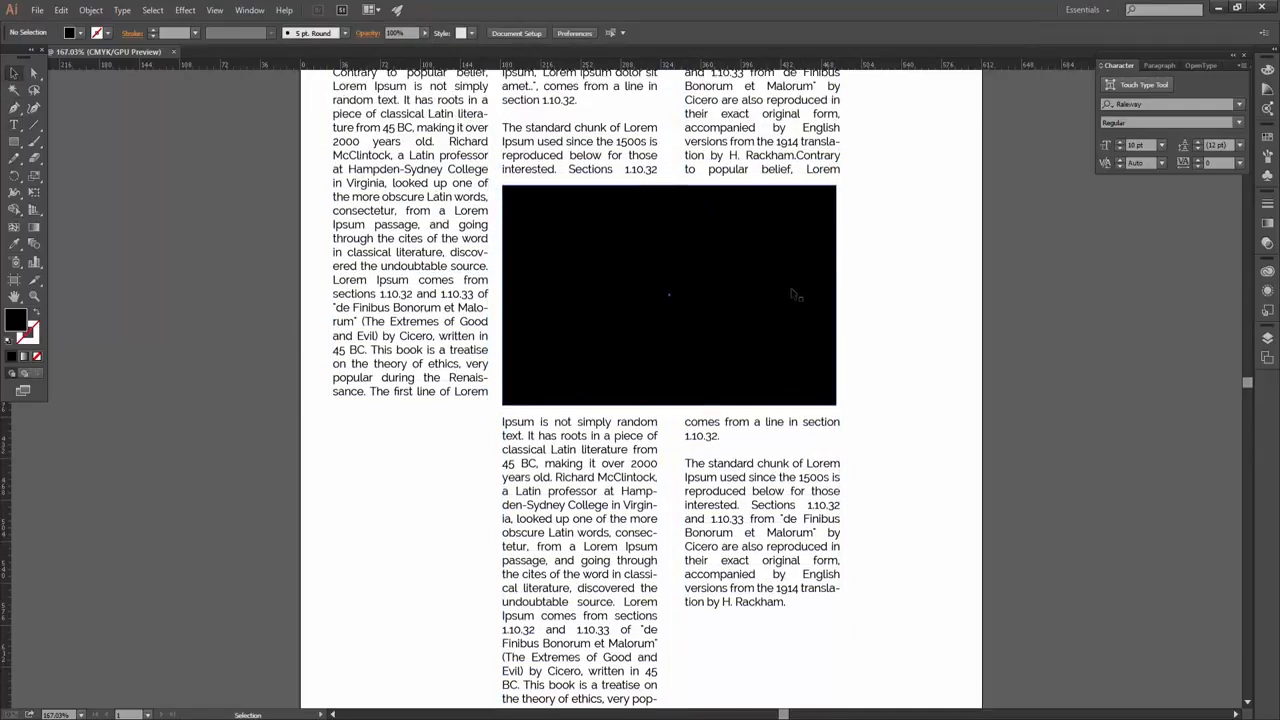
pyautogui.click(635, 215)
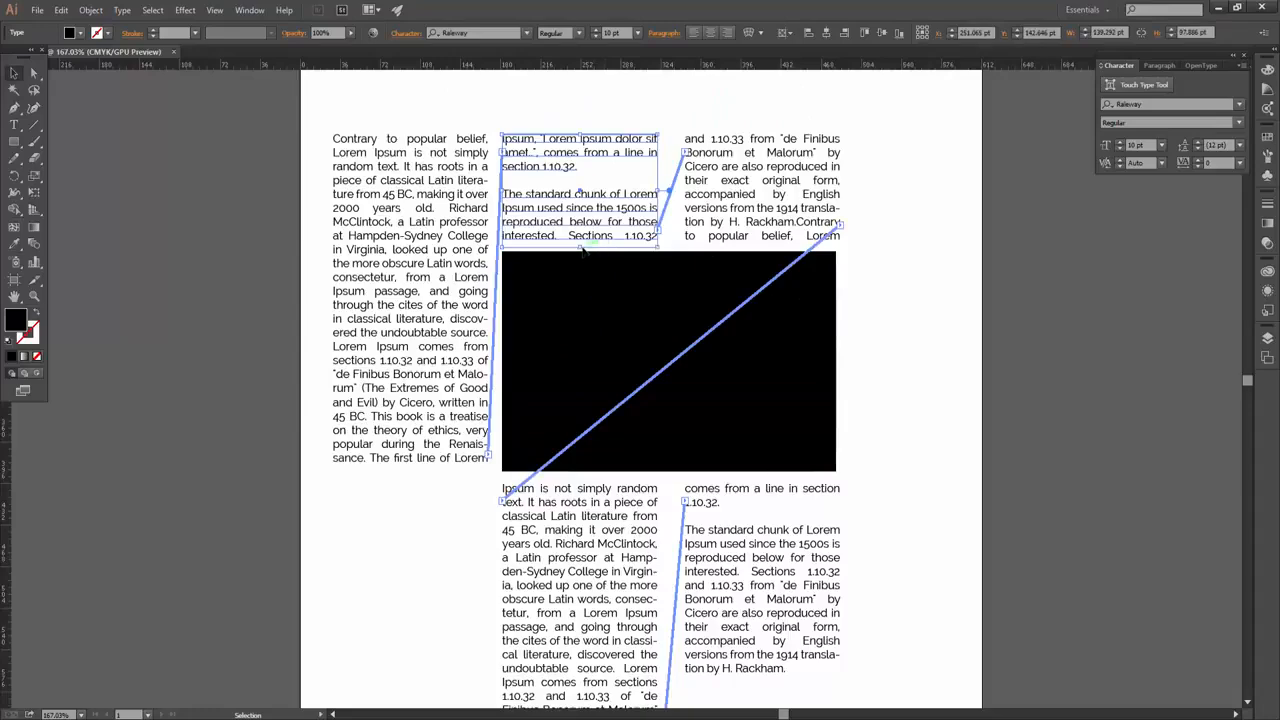
pyautogui.moveTo(579, 245); pyautogui.dragTo(580, 175)
pyautogui.click(706, 188)
pyautogui.scroll(-3, 451, 600)
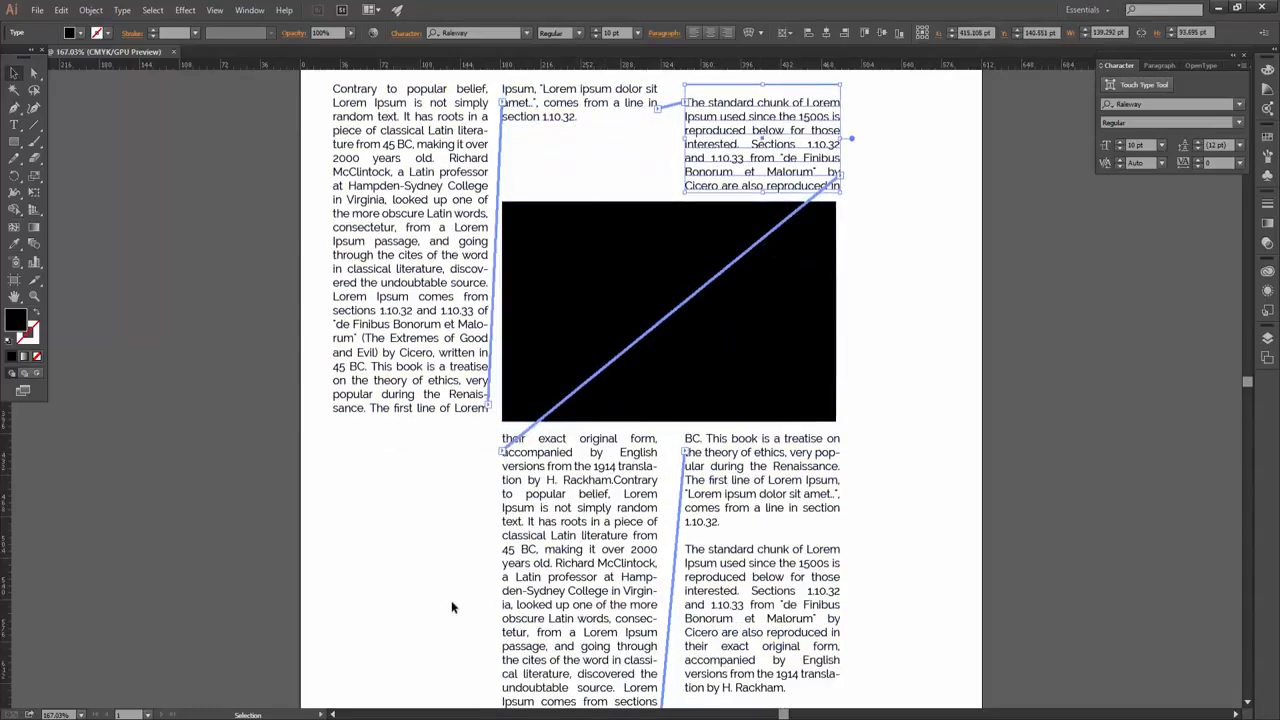
pyautogui.scroll(2, 699, 613)
pyautogui.moveTo(762, 208); pyautogui.dragTo(760, 142)
# Move the black rectangle up beneath the shortened upper frames, and raise both lower text frames together to sit below it
pyautogui.moveTo(669, 327); pyautogui.dragTo(662, 255)
pyautogui.click(891, 426)
pyautogui.click(762, 530)
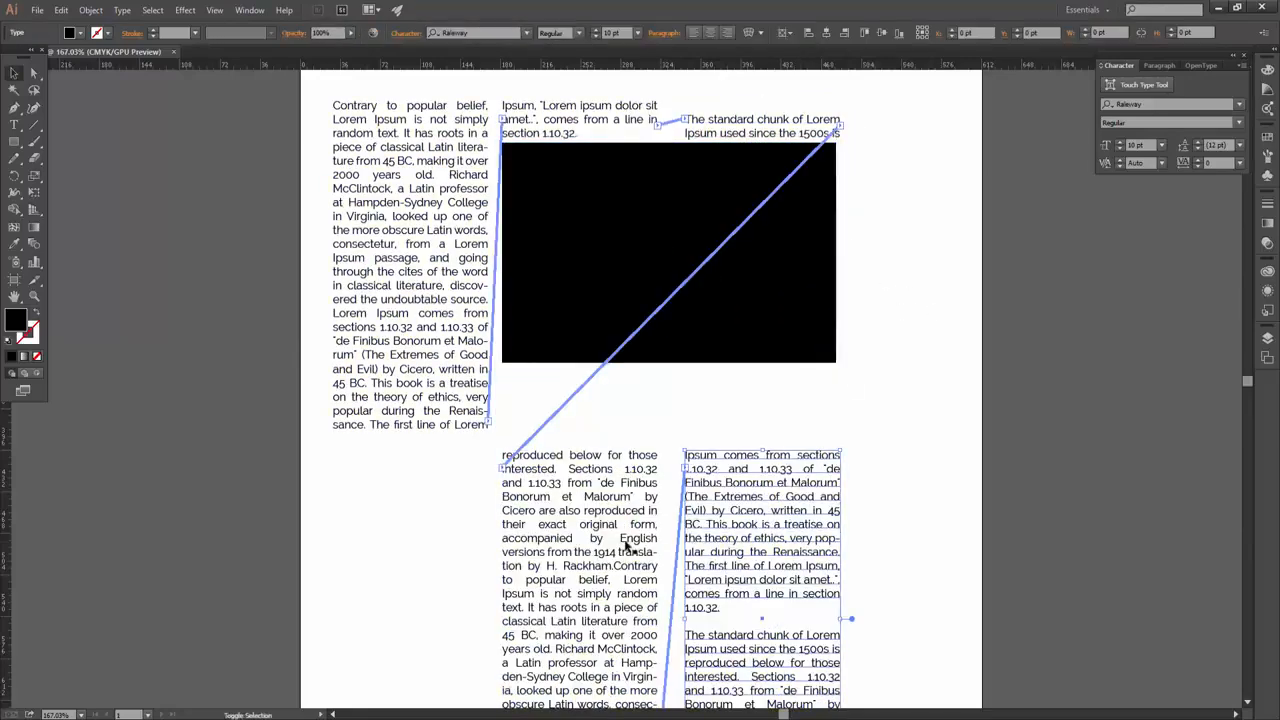
pyautogui.keyDown('shift'); pyautogui.click(590, 571); pyautogui.keyUp('shift')
pyautogui.moveTo(590, 571); pyautogui.dragTo(591, 500)
pyautogui.click(906, 491)
# Extend the first column's text frame downward to about 442 pt tall so it holds more of the threaded text
pyautogui.moveTo(465, 442); pyautogui.dragTo(512, 284)
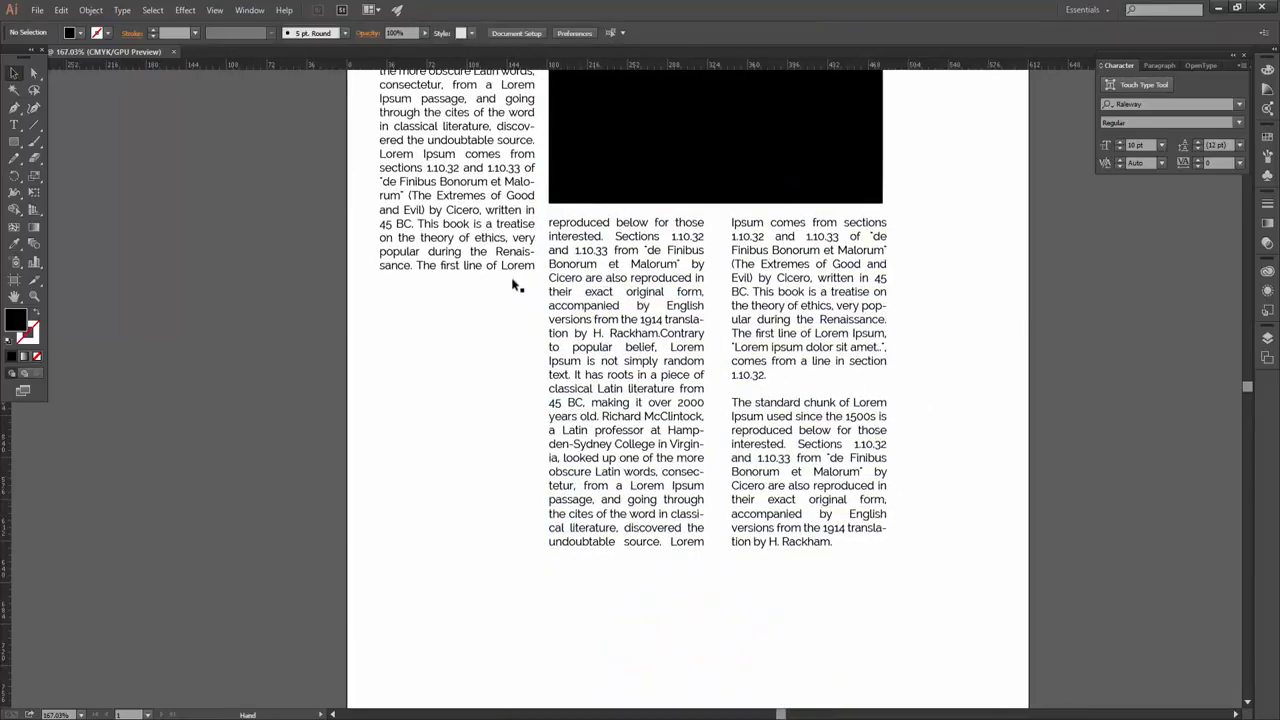
pyautogui.scroll(-3, 772, 231)
pyautogui.moveTo(772, 231); pyautogui.dragTo(696, 360)
pyautogui.click(535, 318)
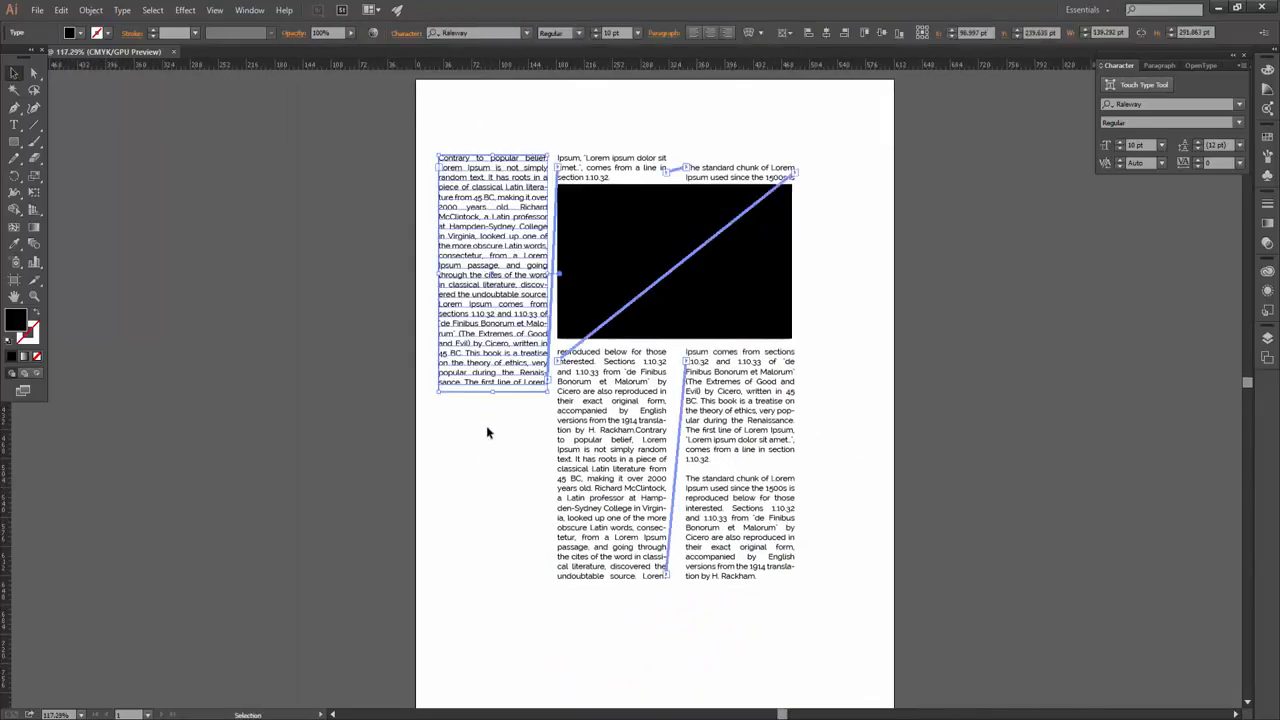
pyautogui.click(492, 399)
pyautogui.click(489, 371)
pyautogui.moveTo(492, 393); pyautogui.dragTo(520, 513)
pyautogui.click(820, 462)
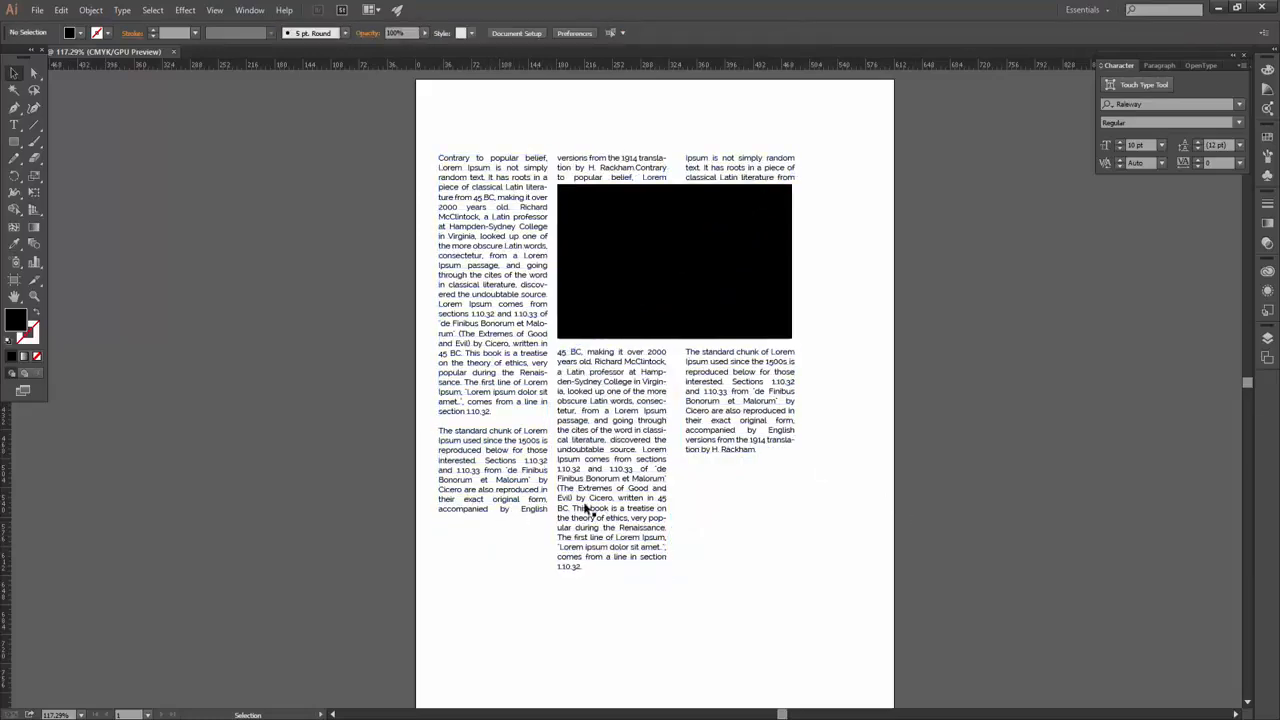
# Shorten the lower second frame so its bottom lines up with the bottom of the first column
pyautogui.click(586, 508)
pyautogui.moveTo(615, 585); pyautogui.dragTo(610, 518)
pyautogui.hotkey('ctrl', 'z')
pyautogui.click(520, 503)
pyautogui.click(609, 527)
pyautogui.click(477, 502)
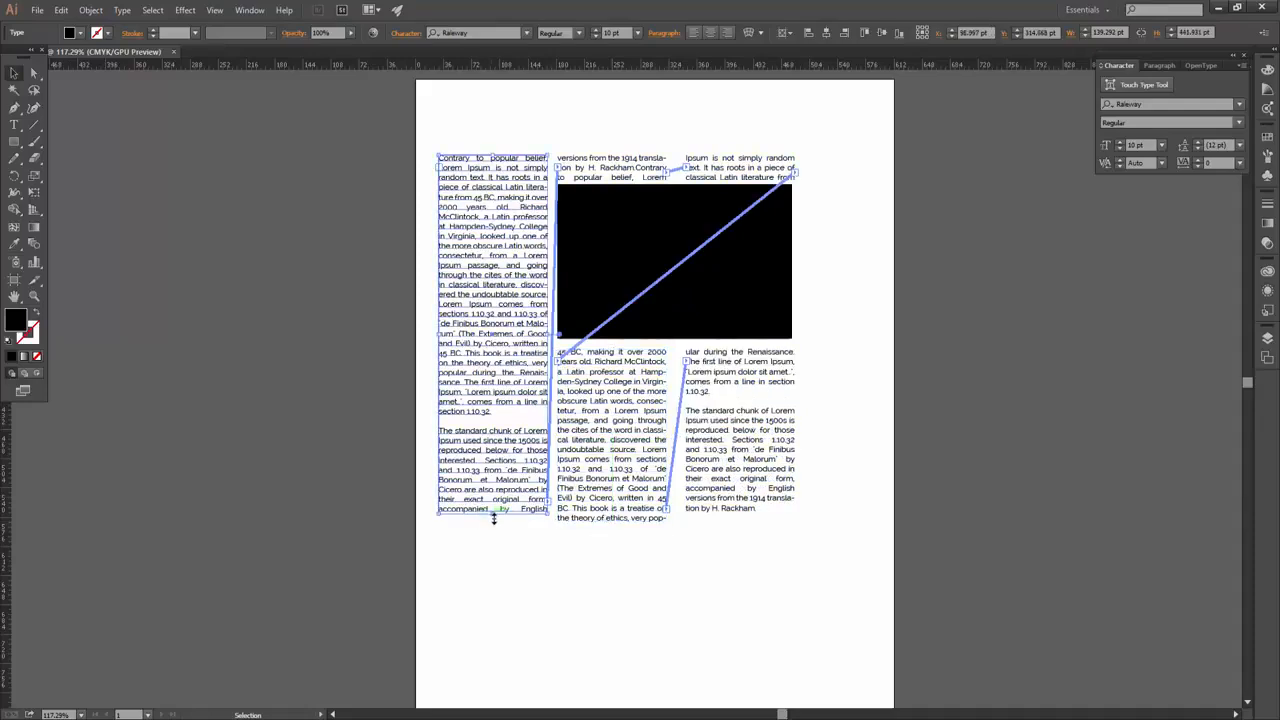
pyautogui.click(614, 548)
# Nudge the two lower text frames up together until they sit directly beneath the black rectangle, and deselect
pyautogui.click(631, 527)
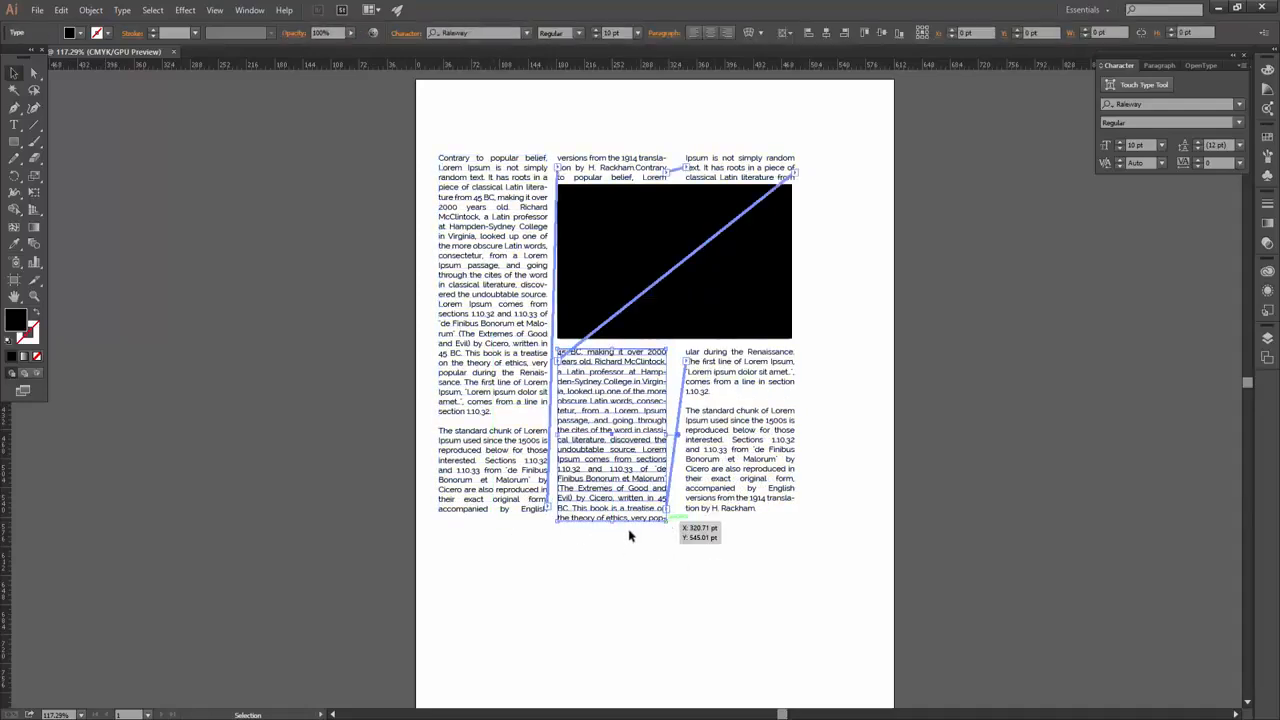
pyautogui.keyDown('shift'); pyautogui.click(730, 486); pyautogui.keyUp('shift')
pyautogui.press('Up')
pyautogui.press('Up')
pyautogui.press('Up')
pyautogui.press('Up')
pyautogui.press('Up')
pyautogui.press('Up')
pyautogui.press('Up')
pyautogui.press('Up')
pyautogui.press('Up')
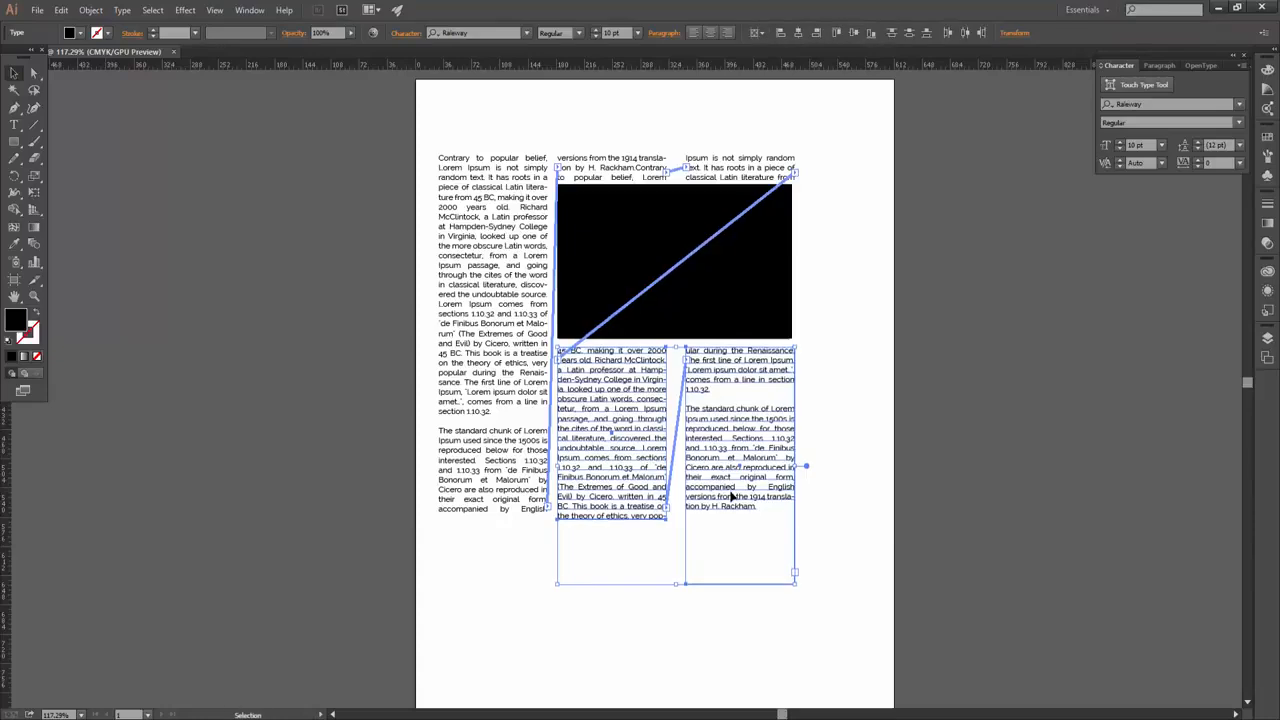
pyautogui.press('Up')
pyautogui.press('Up')
pyautogui.click(888, 480)
# Raise the black rectangle's bottom edge slightly so it clears the lower frames, and deselect
pyautogui.click(676, 326)
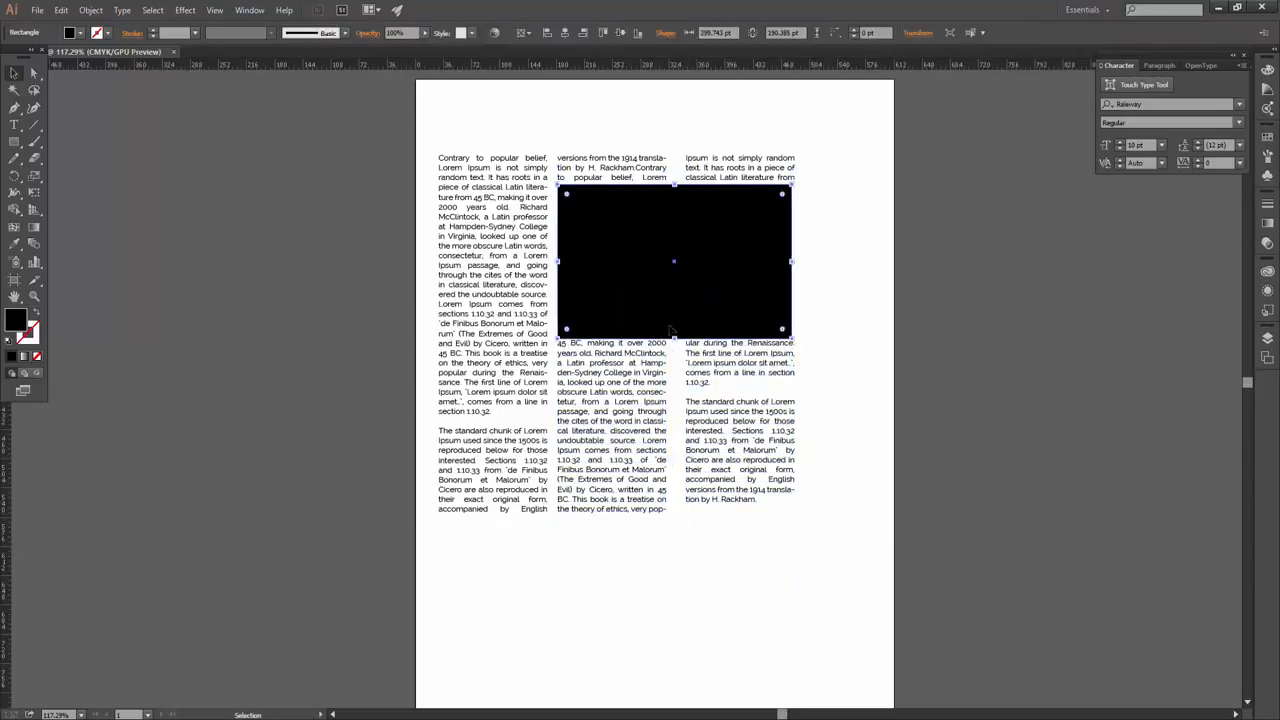
pyautogui.moveTo(675, 339); pyautogui.dragTo(682, 345)
pyautogui.click(854, 446)
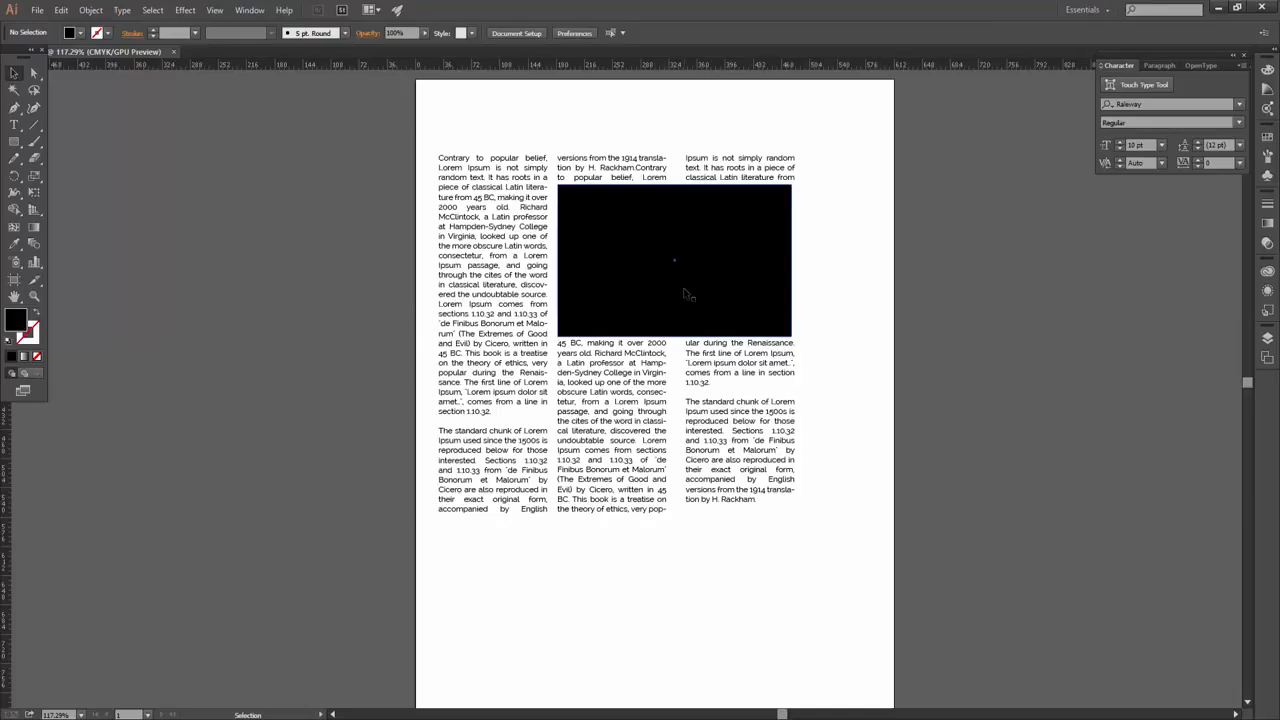
# Select the columns' text frames one after another to examine how the threads link them around the rectangle
pyautogui.click(484, 187)
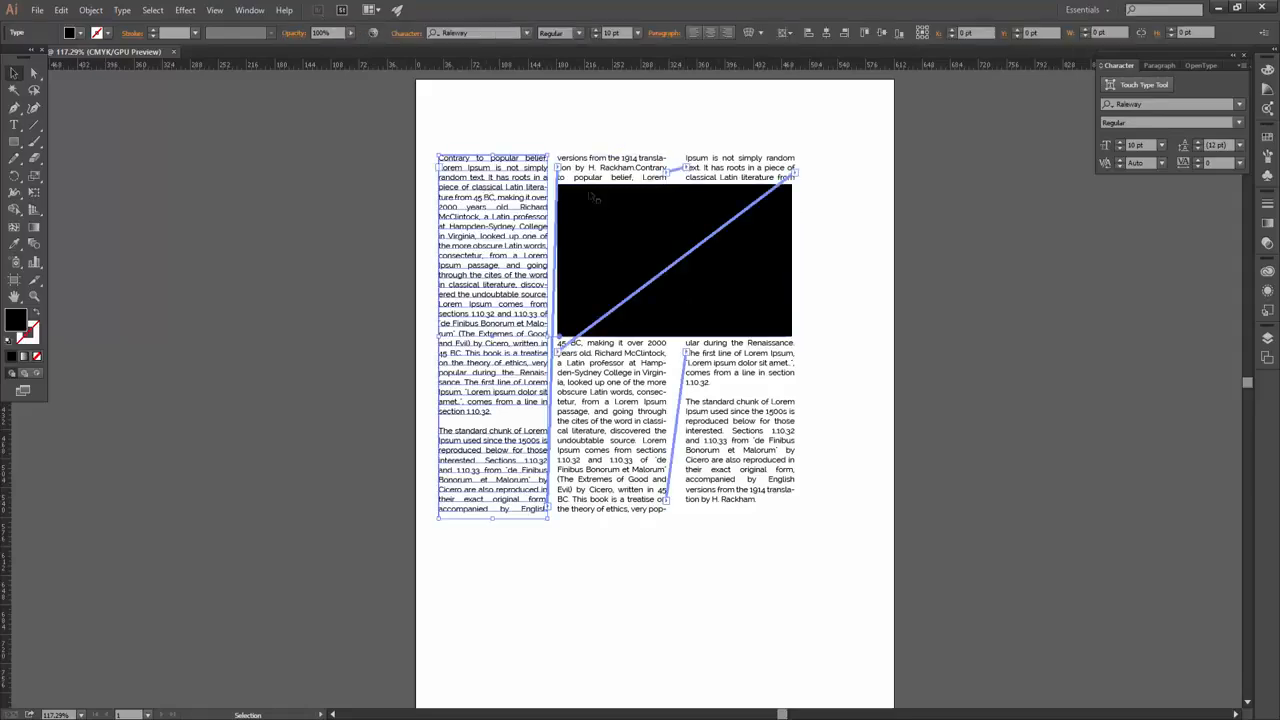
pyautogui.click(648, 174)
pyautogui.click(754, 186)
pyautogui.click(751, 169)
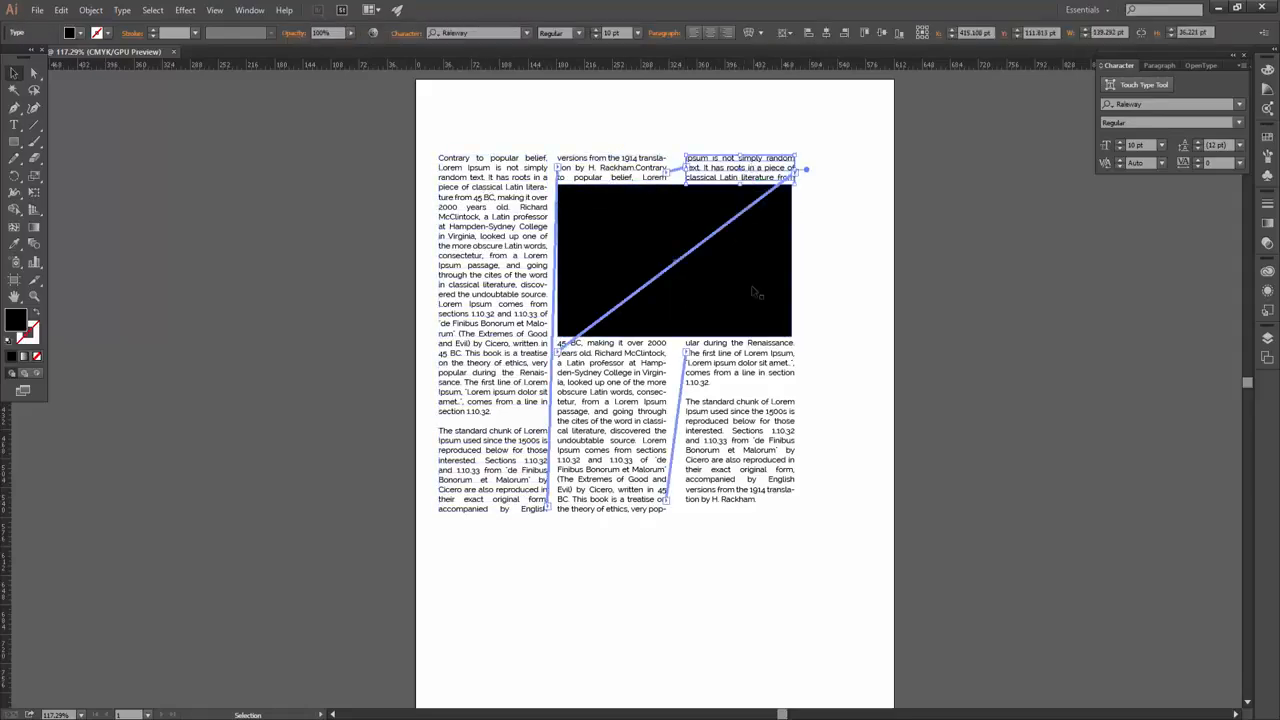
pyautogui.click(639, 396)
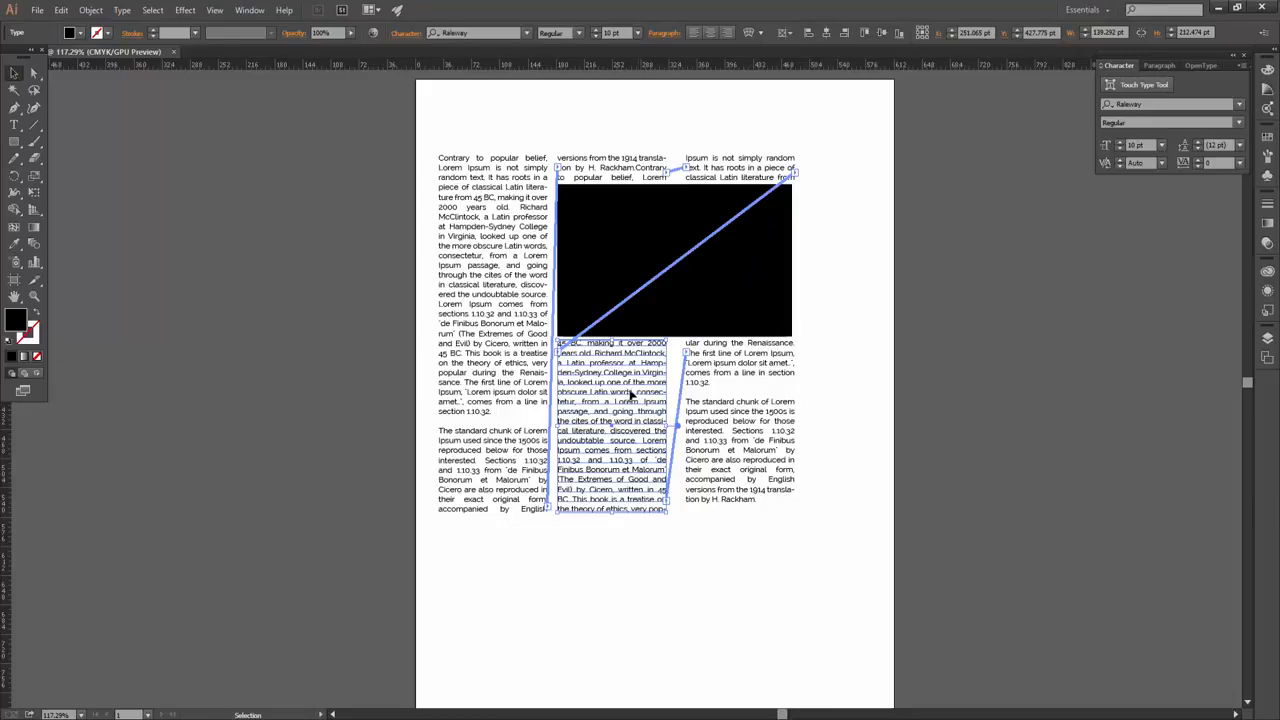
pyautogui.click(514, 316)
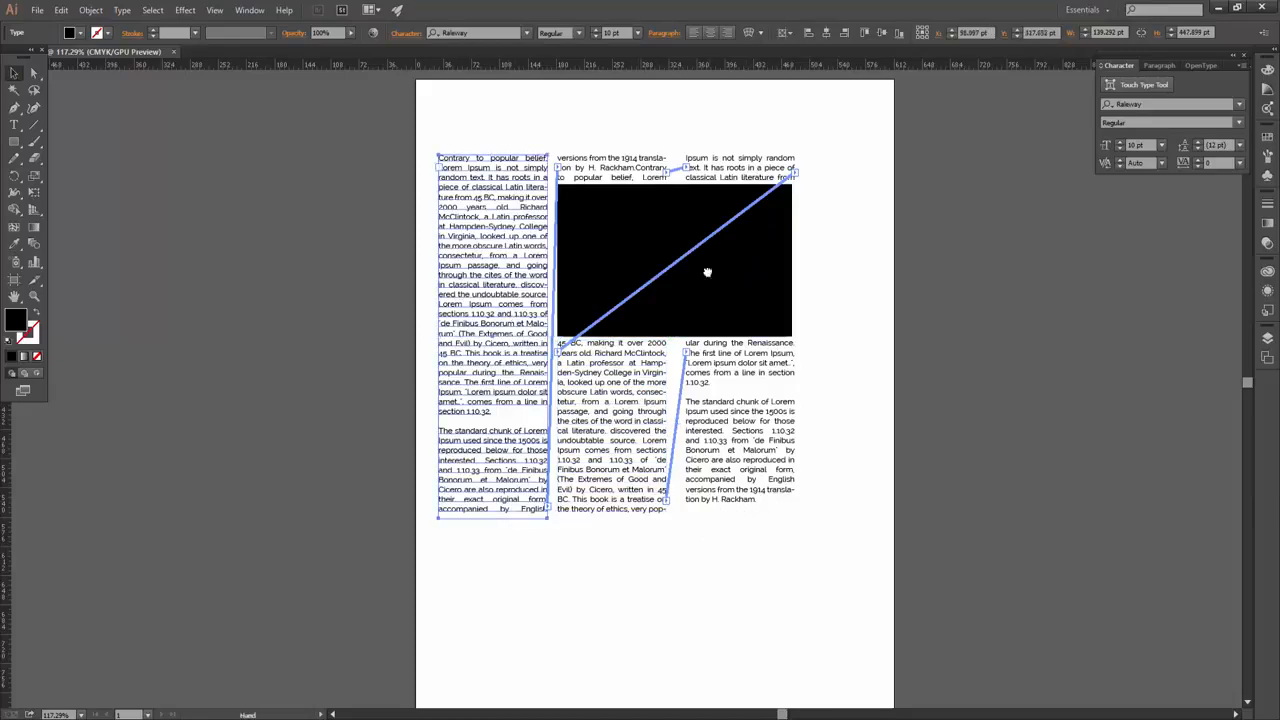
# Create three text frames side by side below the columns, each about 78 × 136 pt and filled with the pasted passage
pyautogui.moveTo(707, 272); pyautogui.dragTo(716, 81)
pyautogui.click(519, 447)
pyautogui.moveTo(487, 374); pyautogui.dragTo(691, 446)
pyautogui.hotkey('ctrl', 'v')
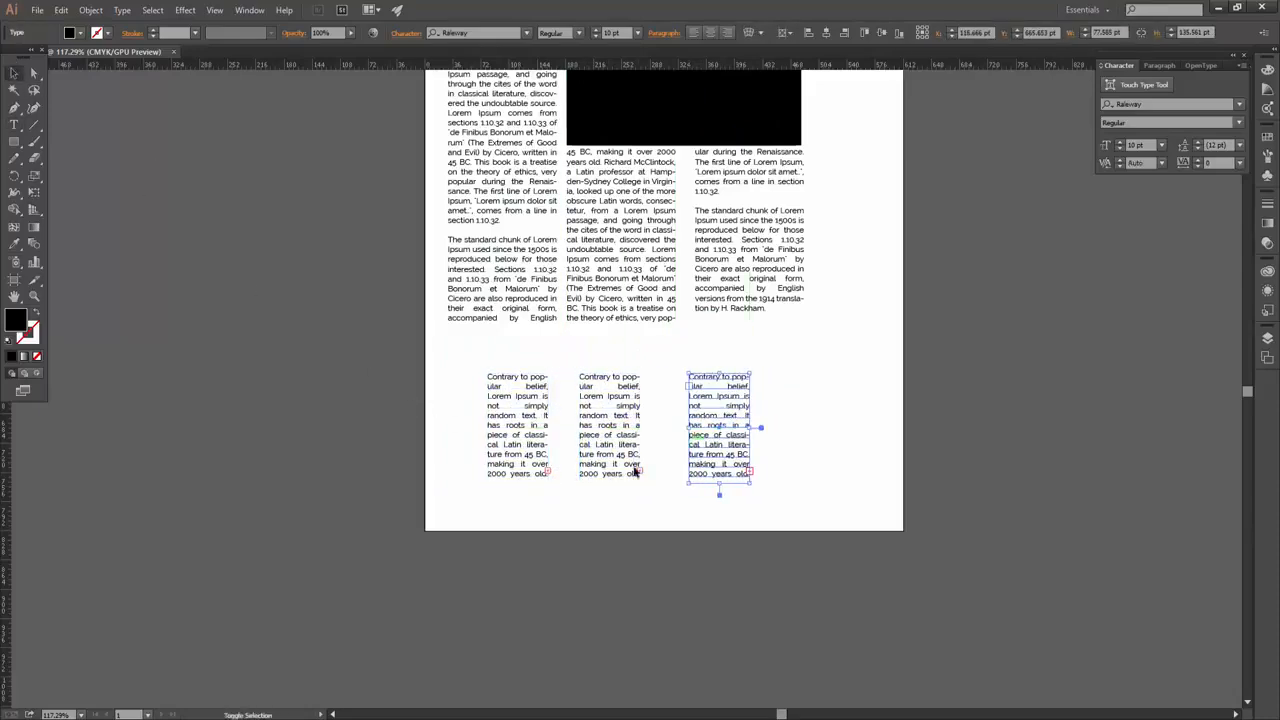
# Thread the three small text frames together so the passage flows through them
pyautogui.keyDown('shift'); pyautogui.click(529, 451); pyautogui.keyUp('shift')
pyautogui.keyDown('shift'); pyautogui.click(607, 436); pyautogui.keyUp('shift')
pyautogui.click(817, 591)
pyautogui.click(530, 418)
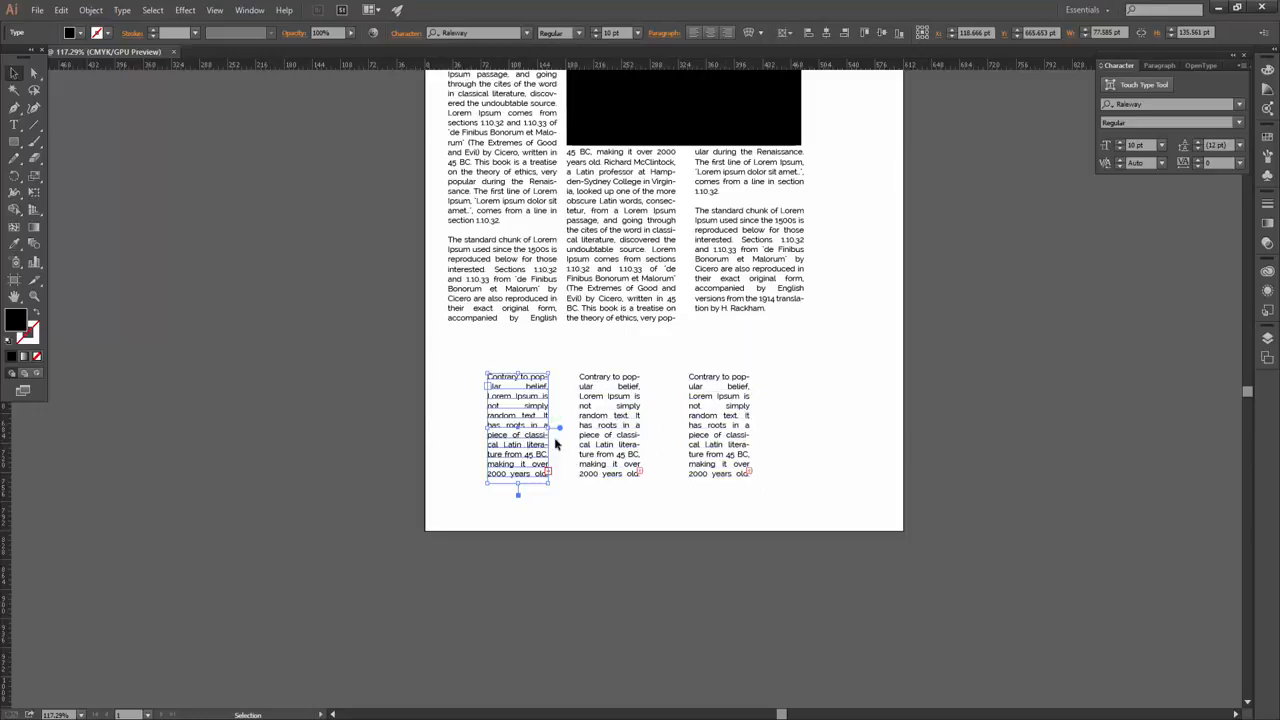
pyautogui.keyDown('shift'); pyautogui.click(609, 430); pyautogui.keyUp('shift')
pyautogui.keyDown('shift'); pyautogui.click(718, 430); pyautogui.keyUp('shift')
pyautogui.click(122, 10)
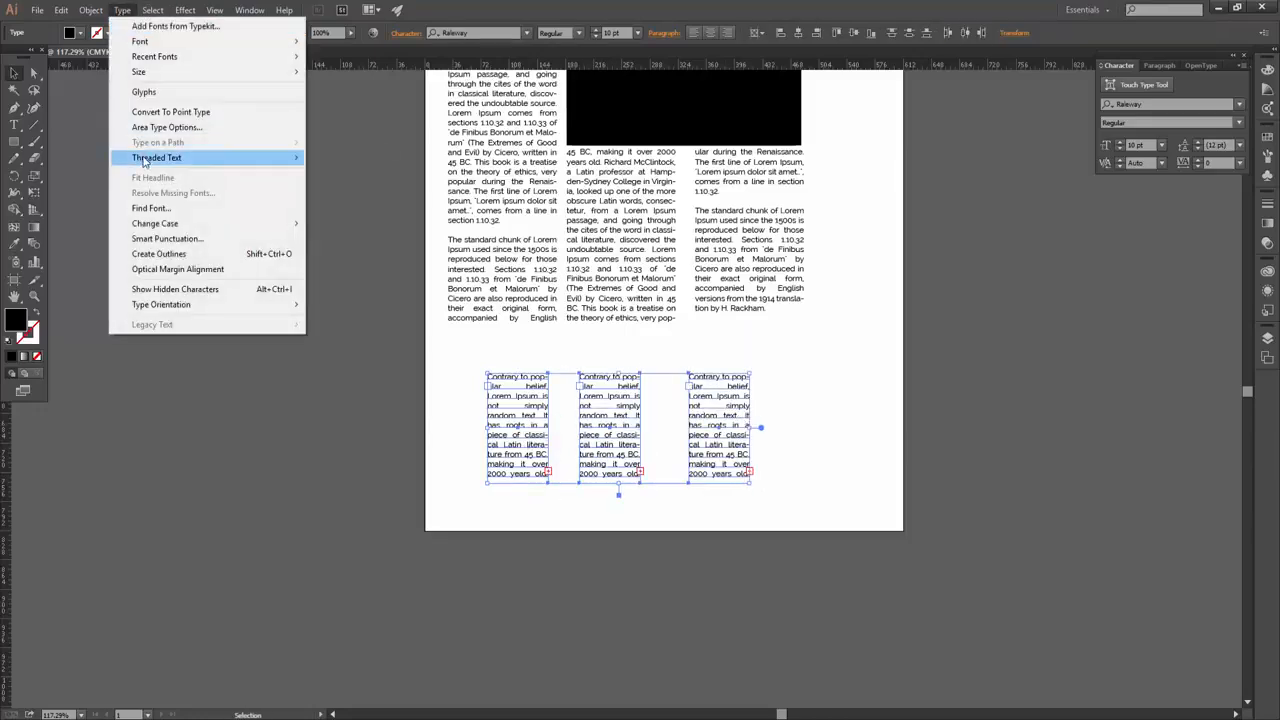
pyautogui.moveTo(230, 157)
pyautogui.click(336, 157)
# Remove the threading between the three small text frames while keeping each frame's text in place, and deselect
pyautogui.doubleClick(523, 419)
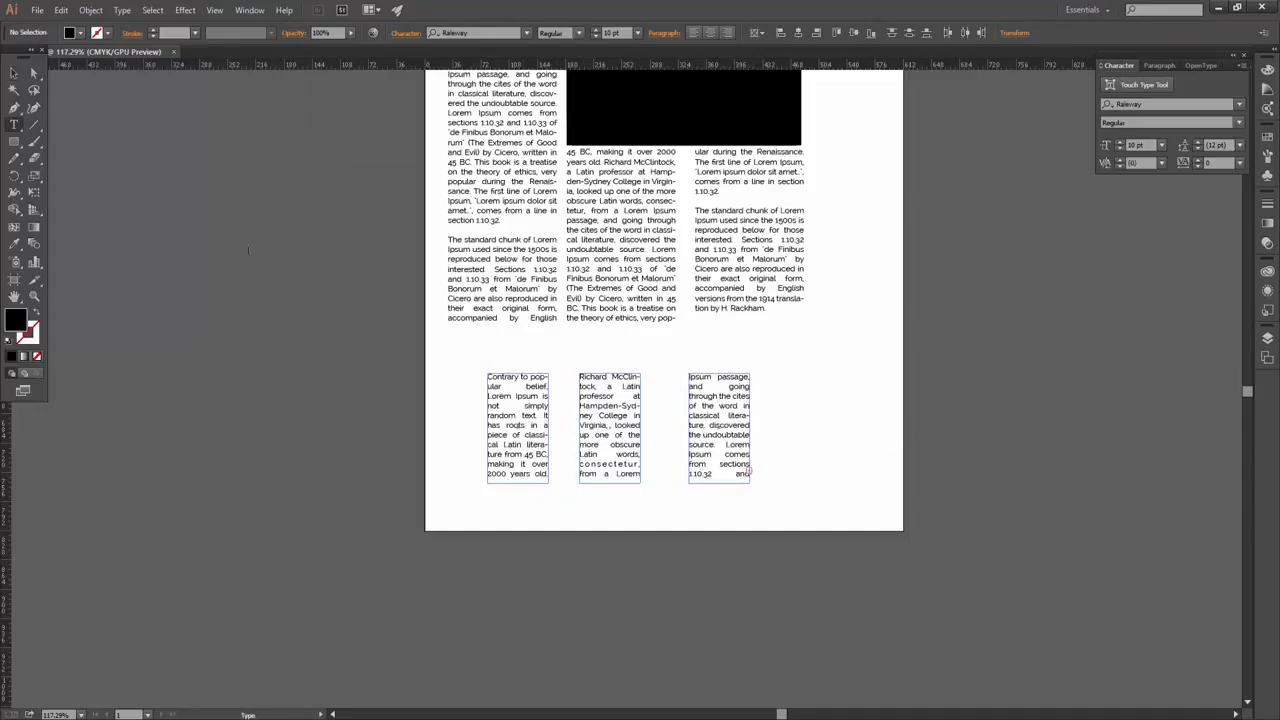
pyautogui.click(15, 74)
pyautogui.click(122, 10)
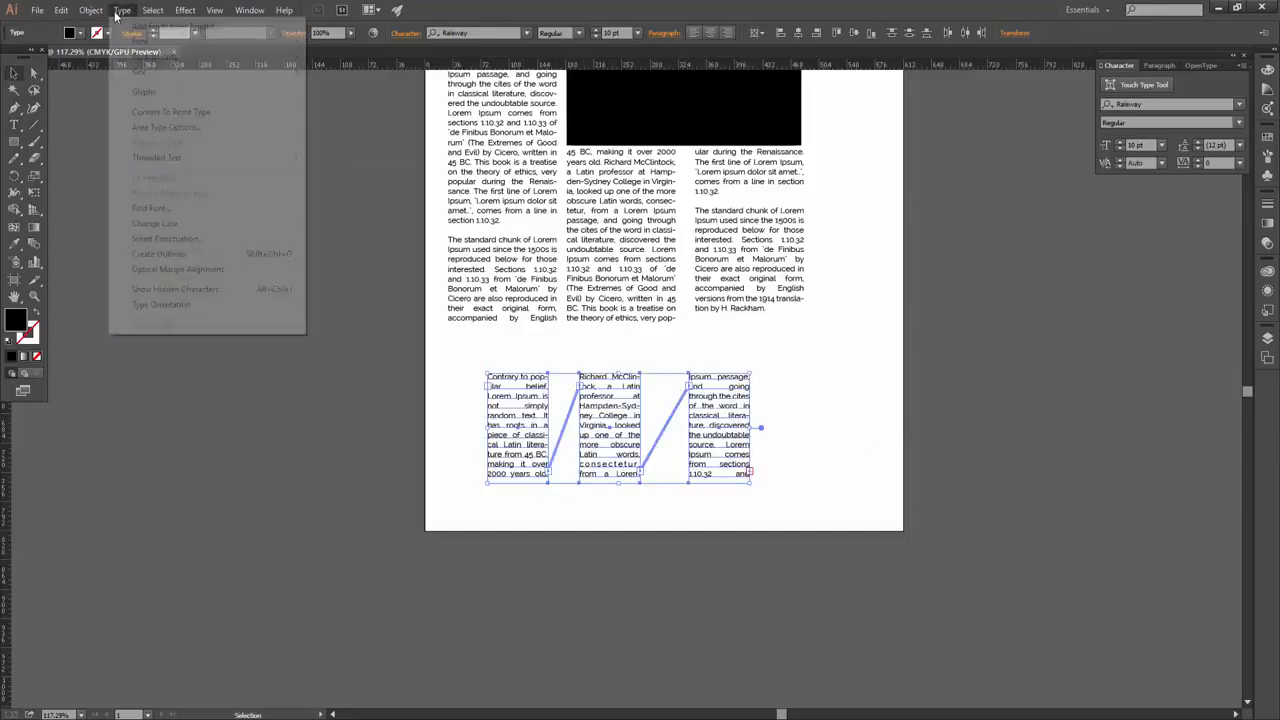
pyautogui.moveTo(153, 158)
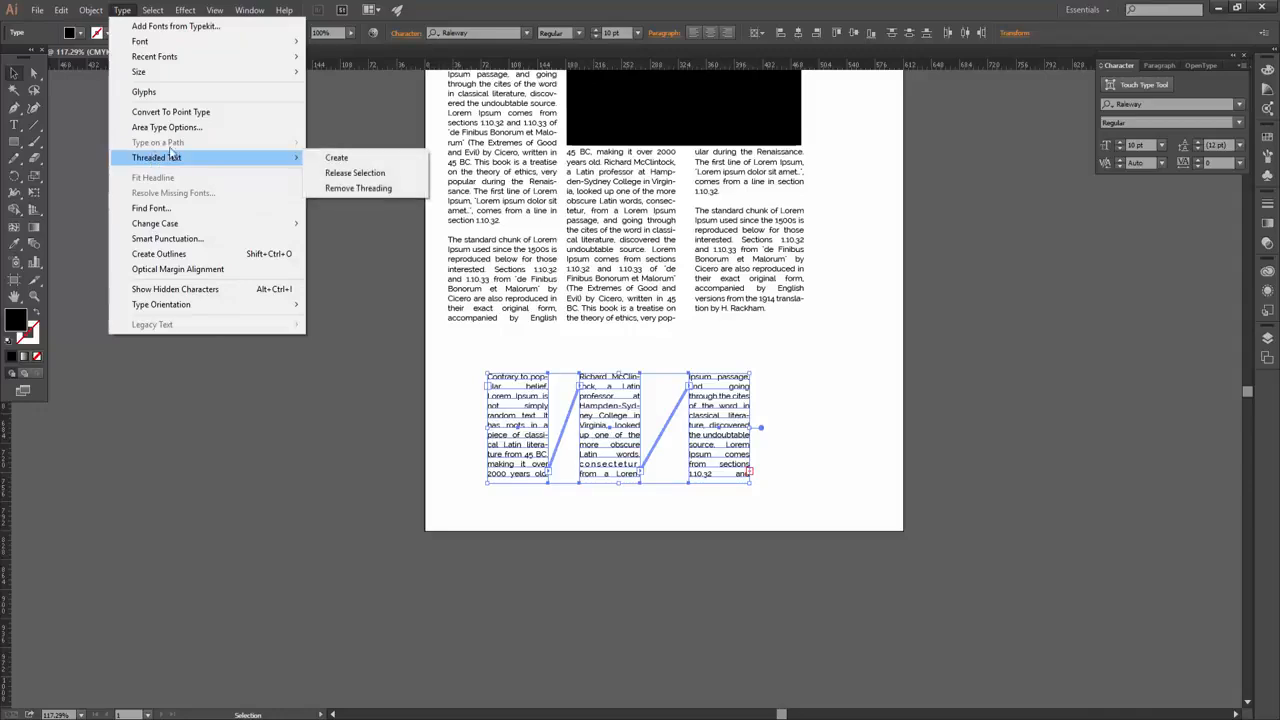
pyautogui.click(366, 174)
pyautogui.click(122, 10)
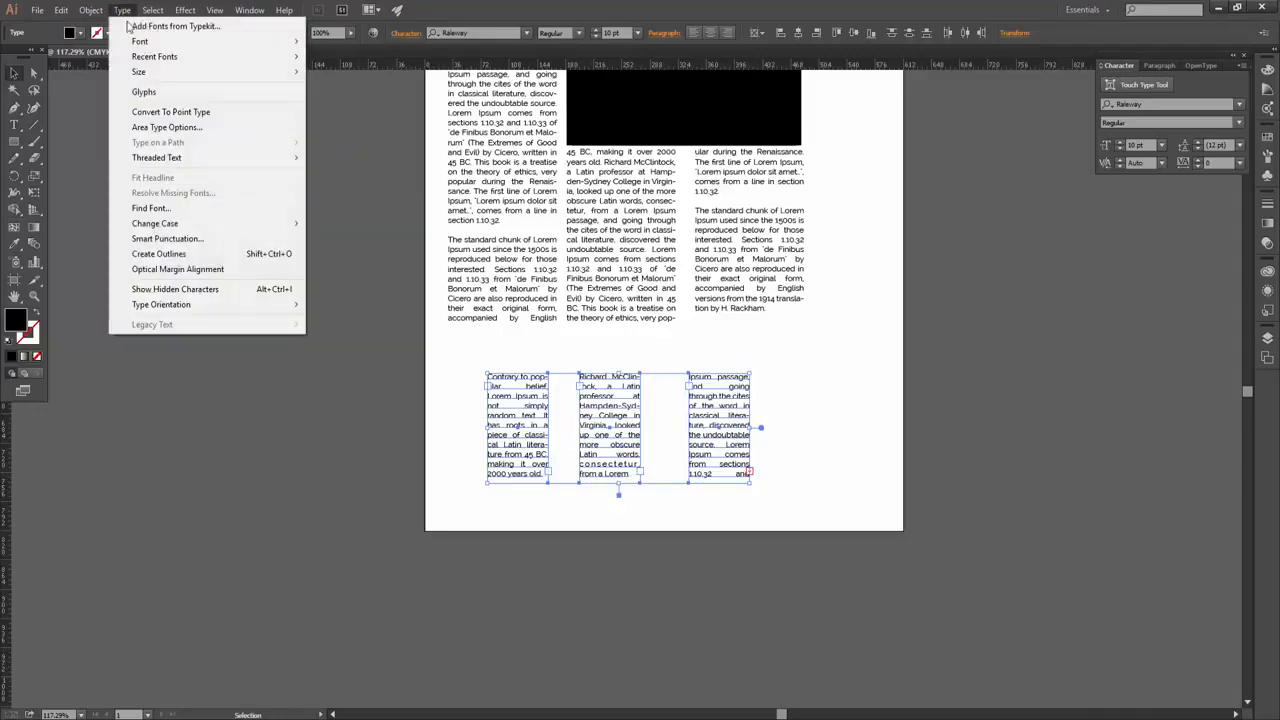
pyautogui.click(940, 443)
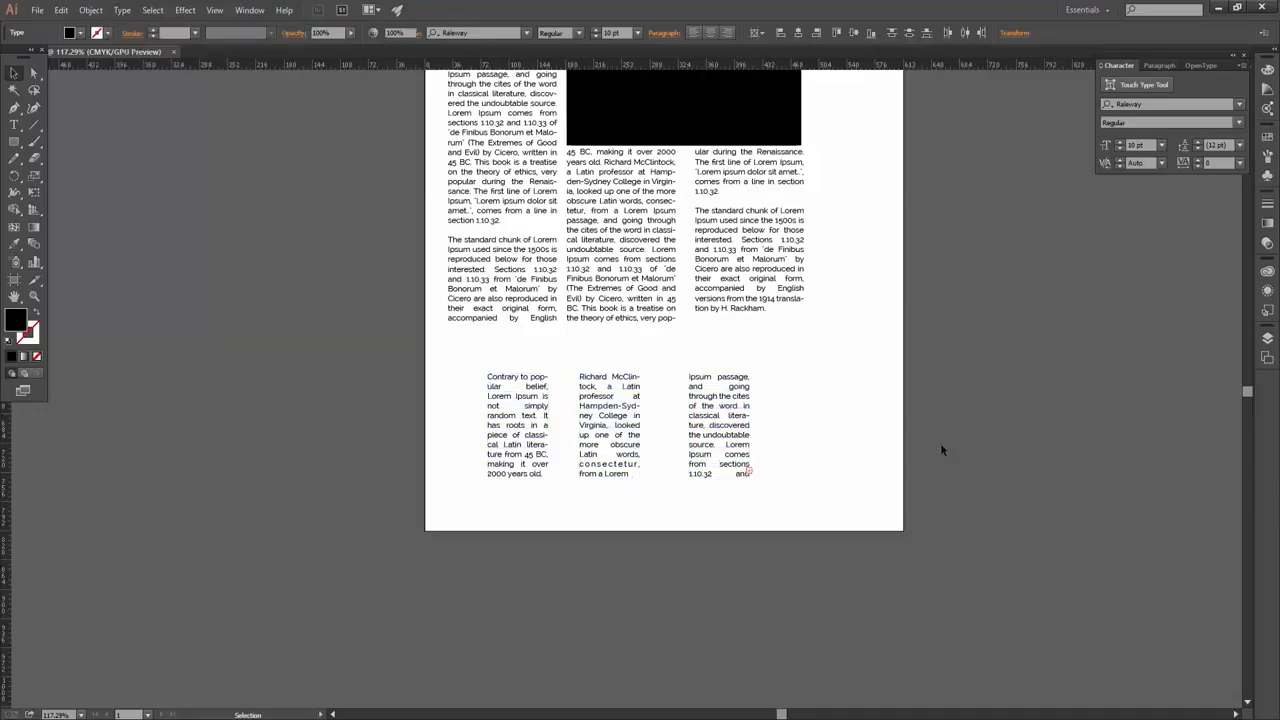
# Duplicate the third small text frame to its right and set the copy's font to Racing Sans One
pyautogui.click(748, 428)
pyautogui.moveTo(718, 436); pyautogui.dragTo(791, 430)
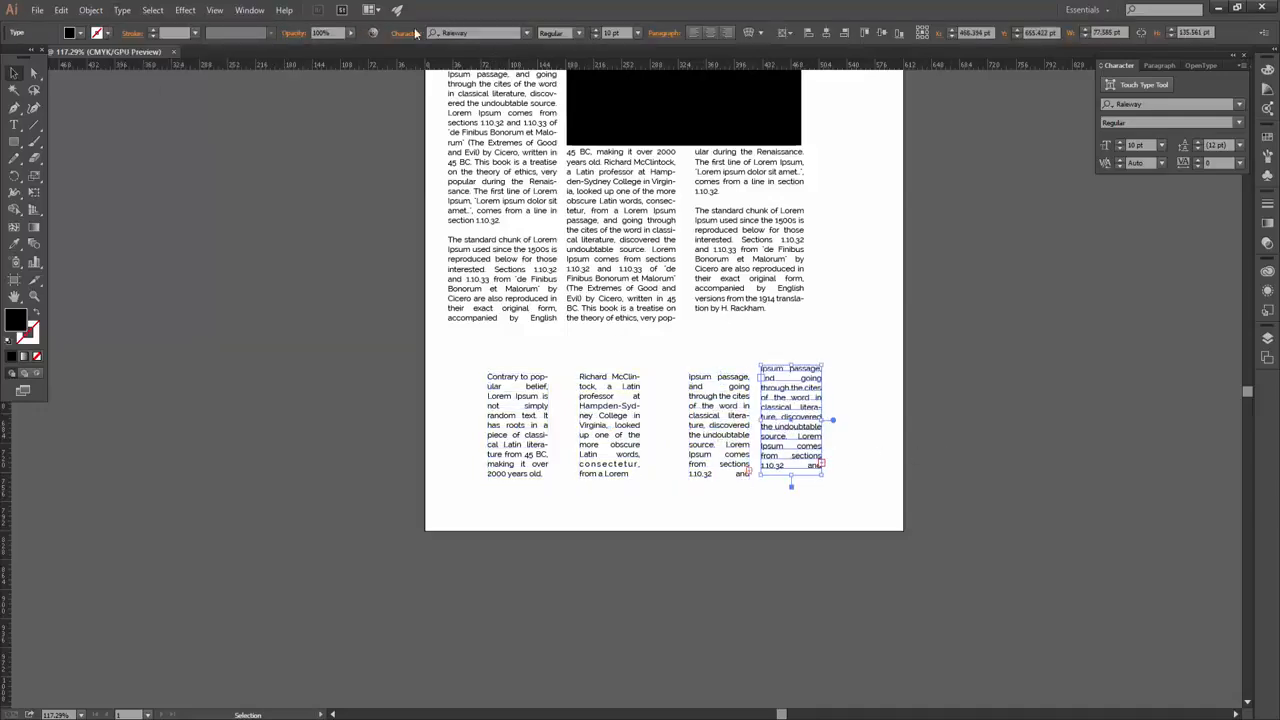
pyautogui.click(492, 32)
pyautogui.press('Up')
pyautogui.press('Up')
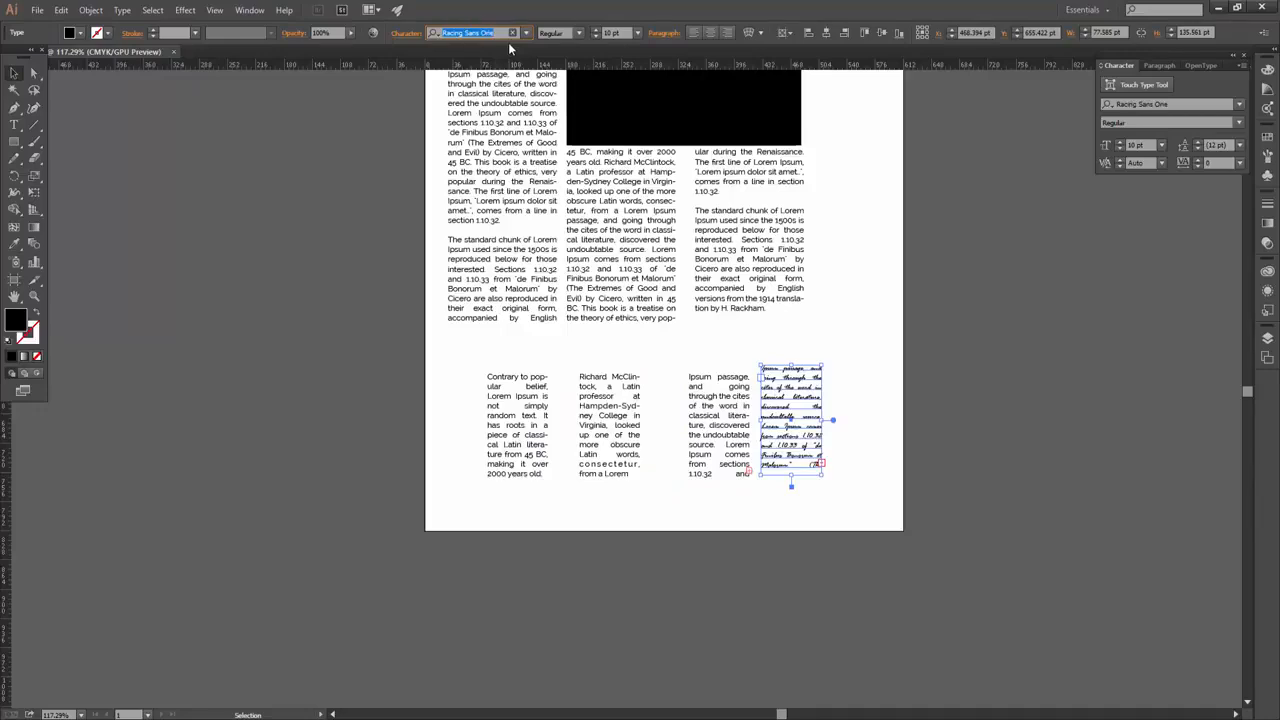
# Move the lower third column's text frame to the right, farther from the second column, and deselect
pyautogui.click(805, 325)
pyautogui.moveTo(739, 281); pyautogui.dragTo(802, 289)
pyautogui.rightClick(810, 284)
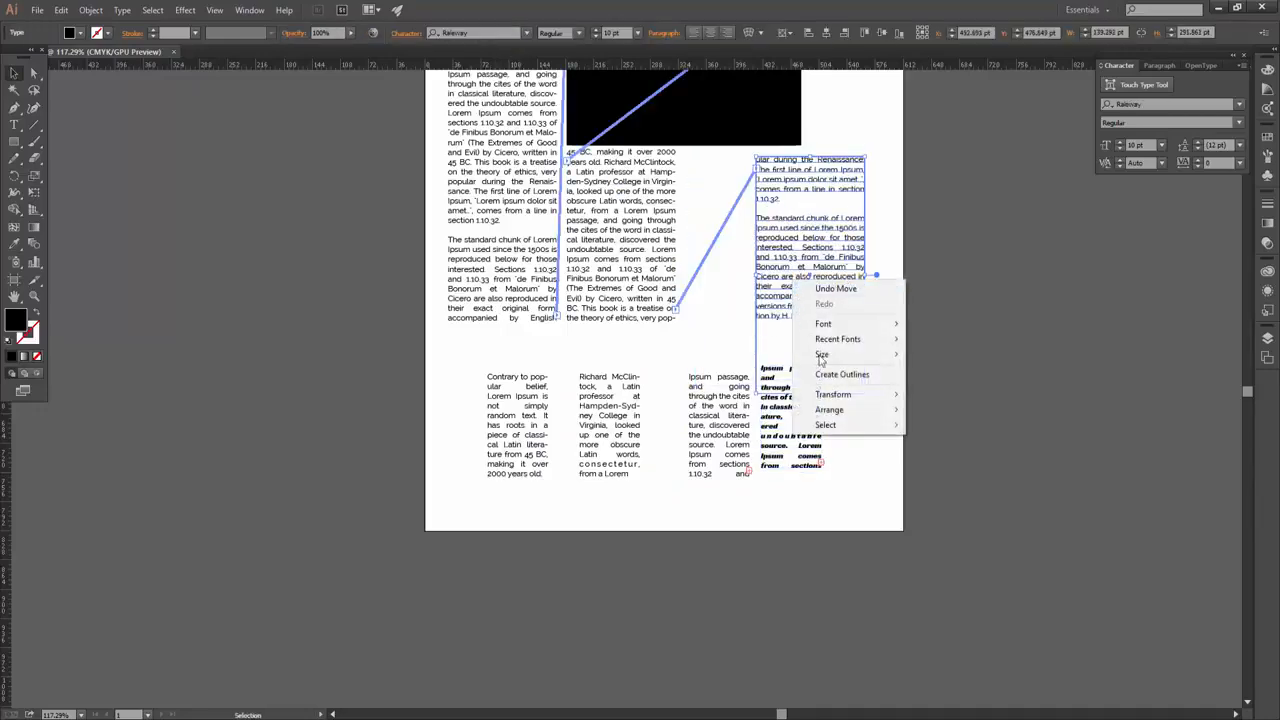
pyautogui.click(937, 314)
# Duplicate the second small text frame to the right of the others and set the copy's font to RabeyaXMJ
pyautogui.moveTo(610, 430); pyautogui.dragTo(804, 421)
pyautogui.click(488, 32)
pyautogui.press('Up')
pyautogui.press('Up')
pyautogui.press('Up')
# Space the RabeyaXMJ and Racing Sans One copies apart so they sit side by side without overlapping, and deselect
pyautogui.press('Right')
pyautogui.press('Right')
pyautogui.press('Right')
pyautogui.press('Right')
pyautogui.press('Right')
pyautogui.press('Right')
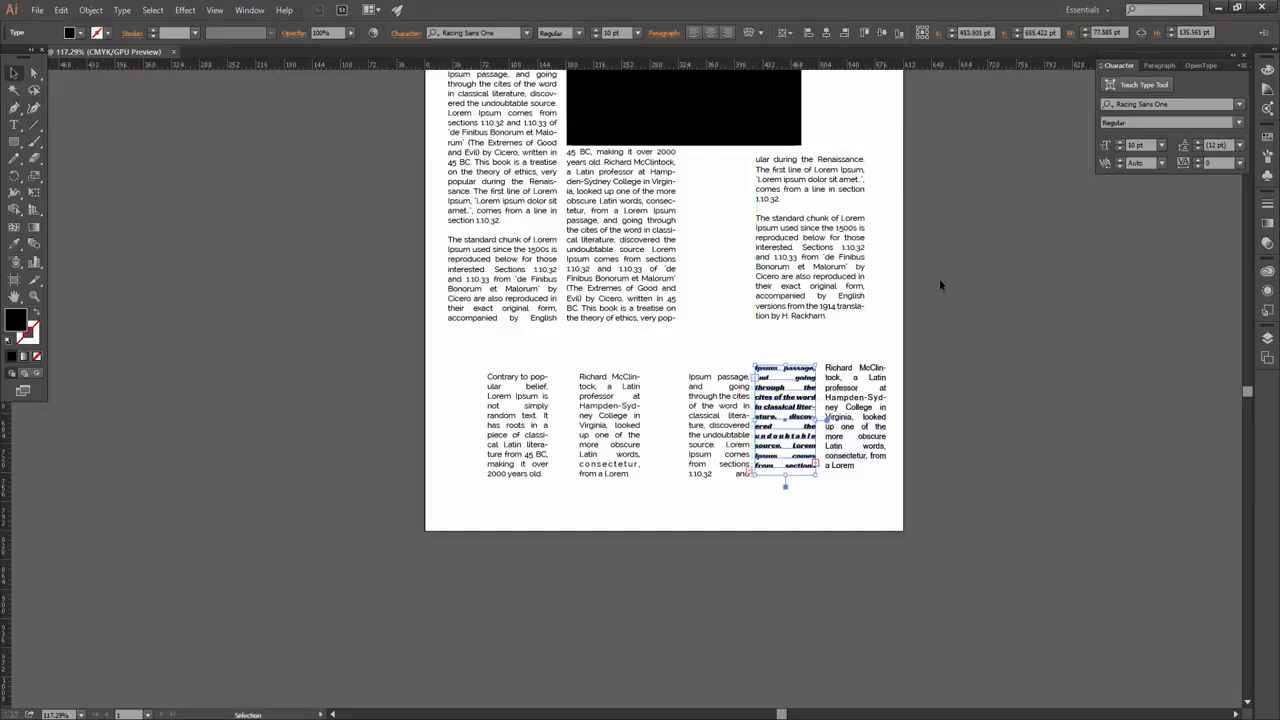
pyautogui.click(939, 278)
# Open Find Font, move the dialog clear of the small frames, and locate the text using Raleway, RabeyaXMJ Regular and Racing Sans One
pyautogui.click(91, 10)
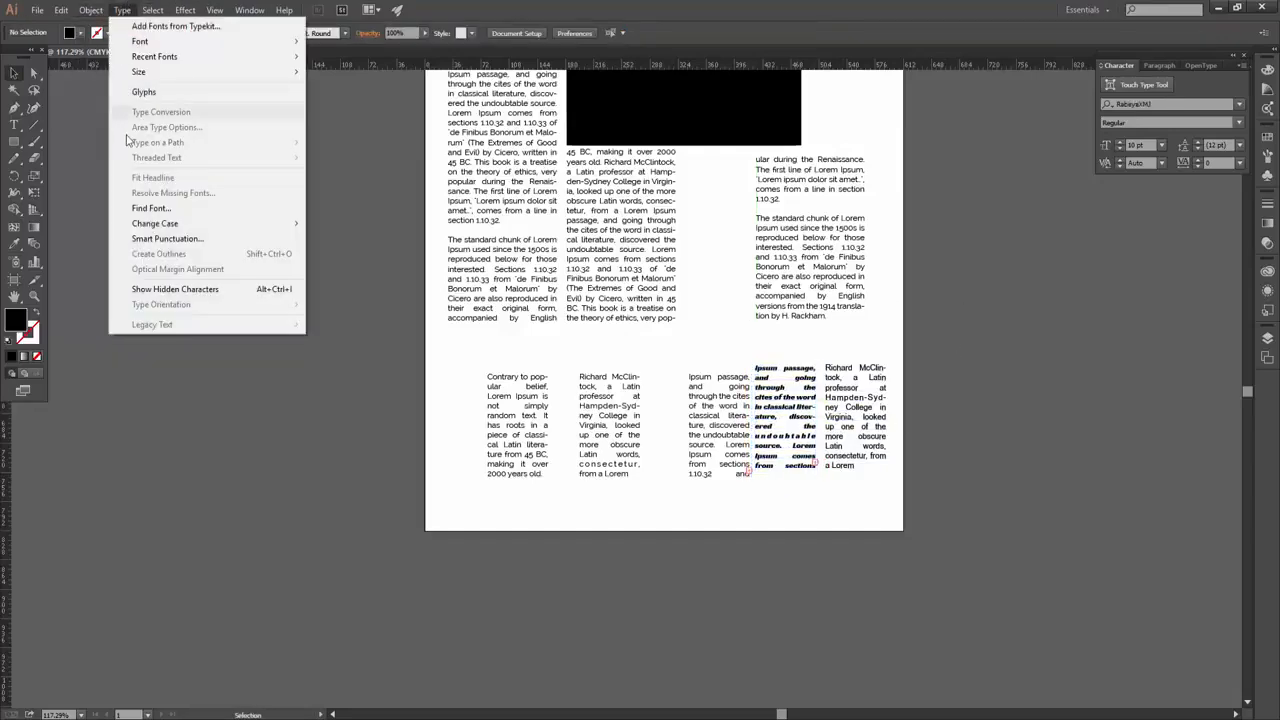
pyautogui.click(232, 207)
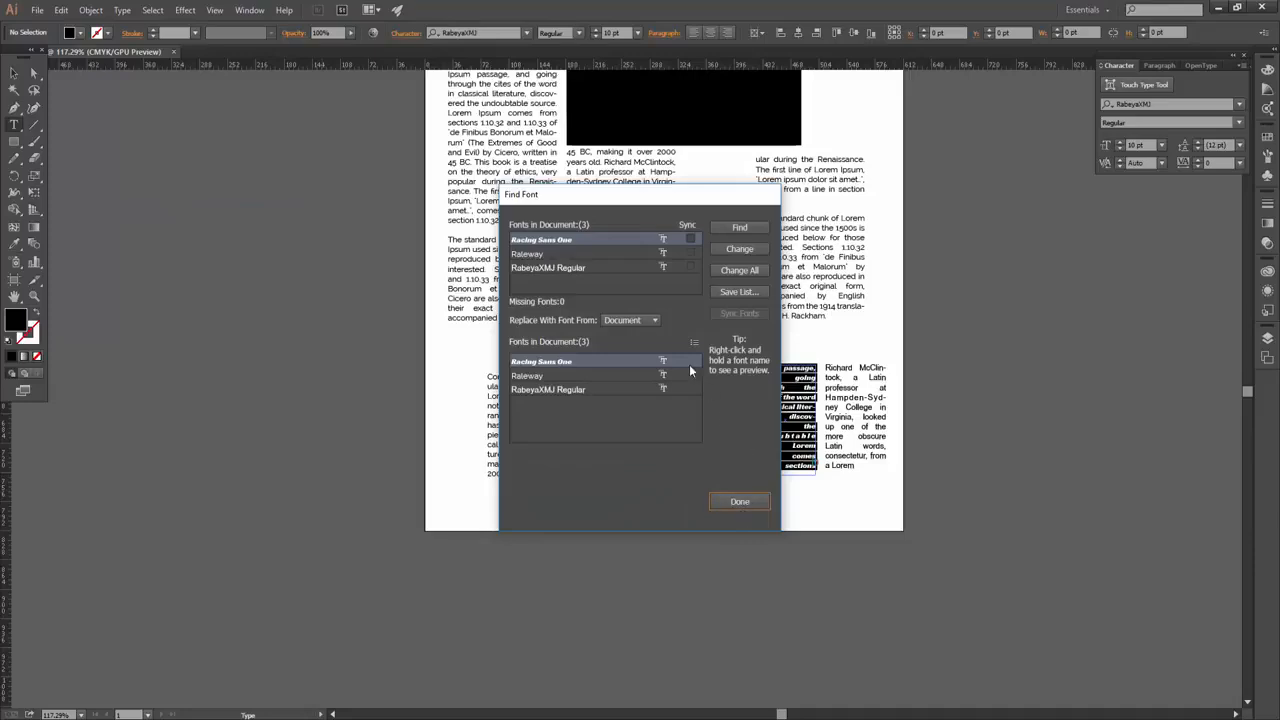
pyautogui.moveTo(596, 198); pyautogui.dragTo(338, 167)
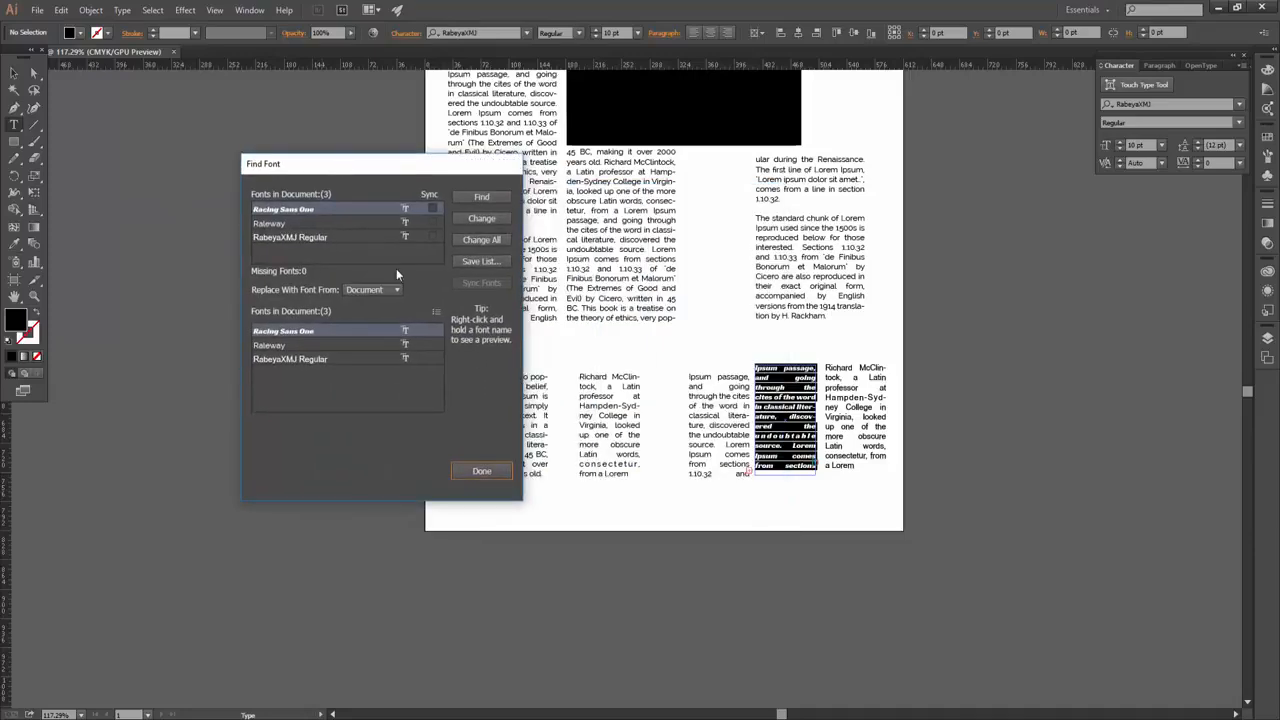
pyautogui.click(278, 224)
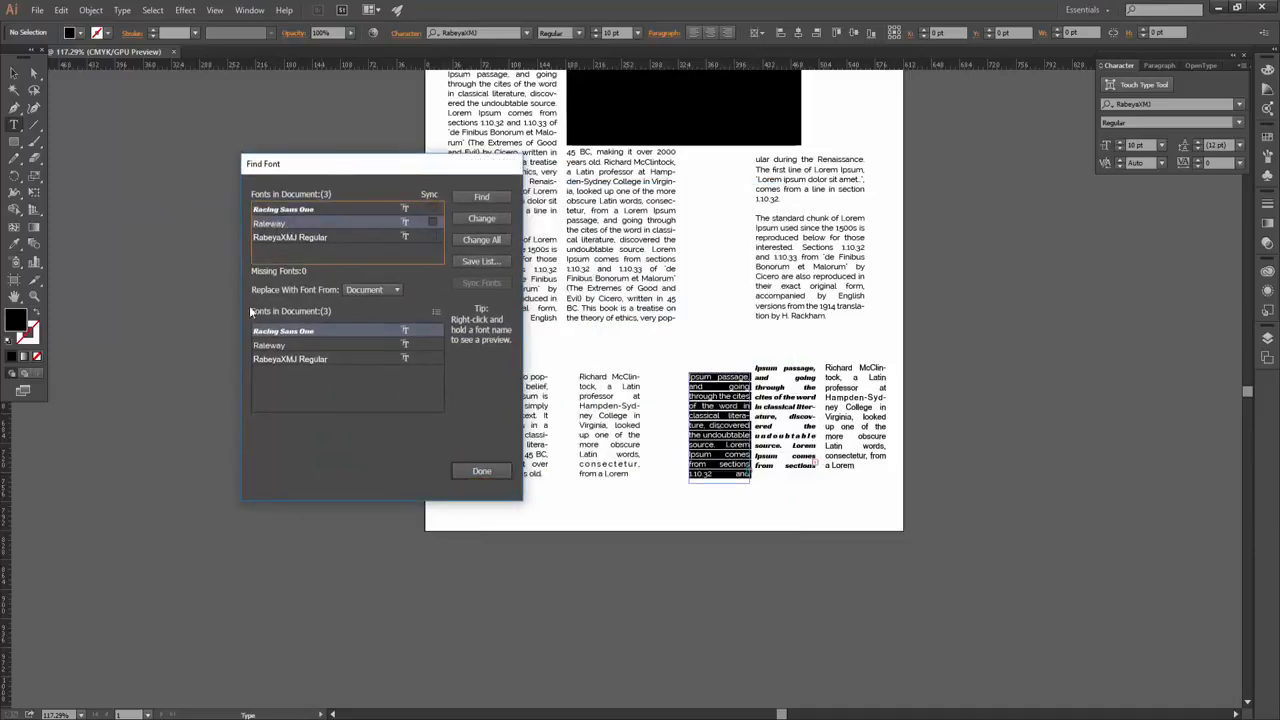
pyautogui.click(275, 238)
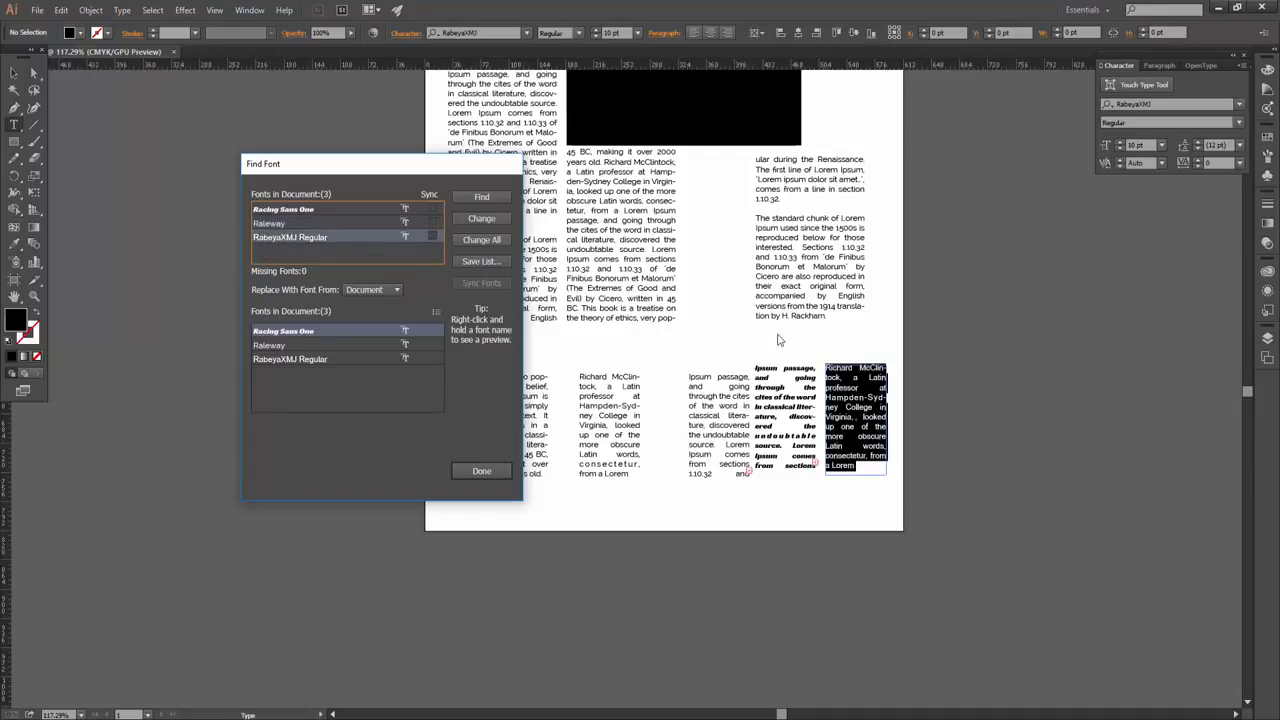
pyautogui.press('Up')
pyautogui.press('Up')
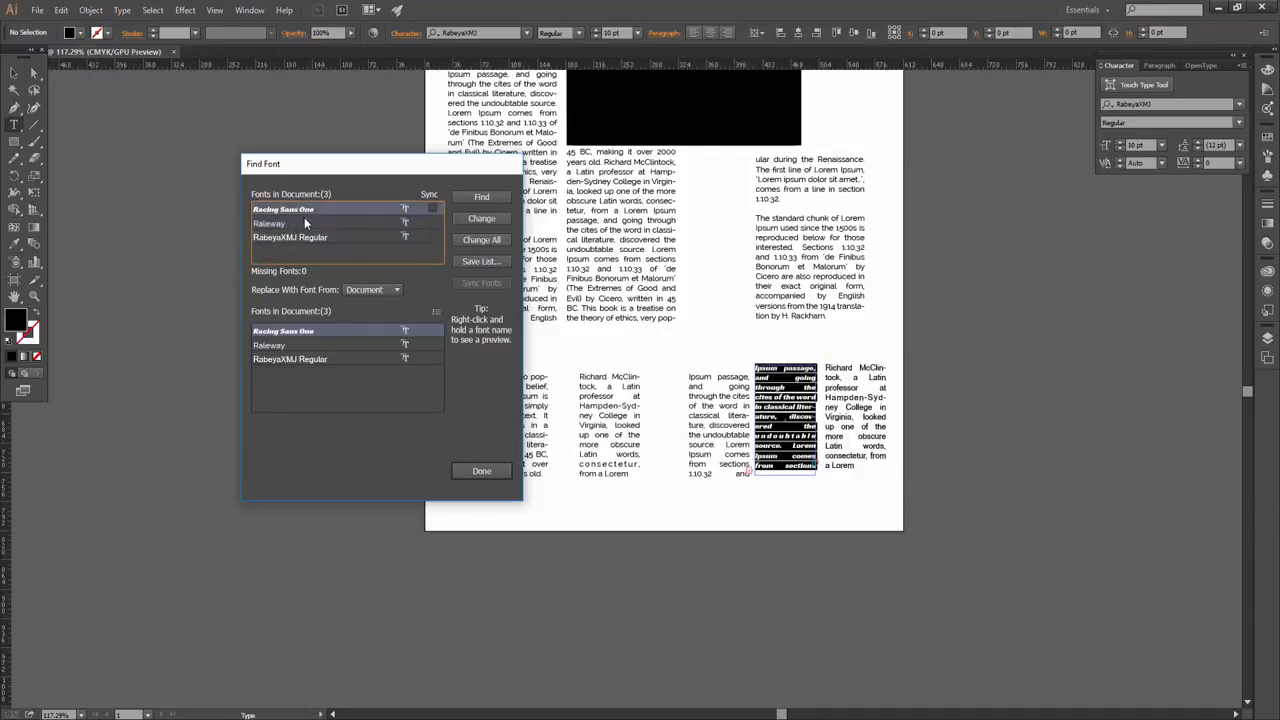
# Go through the document's fonts repeatedly in Find Font to examine which text frame uses each one
pyautogui.click(310, 222)
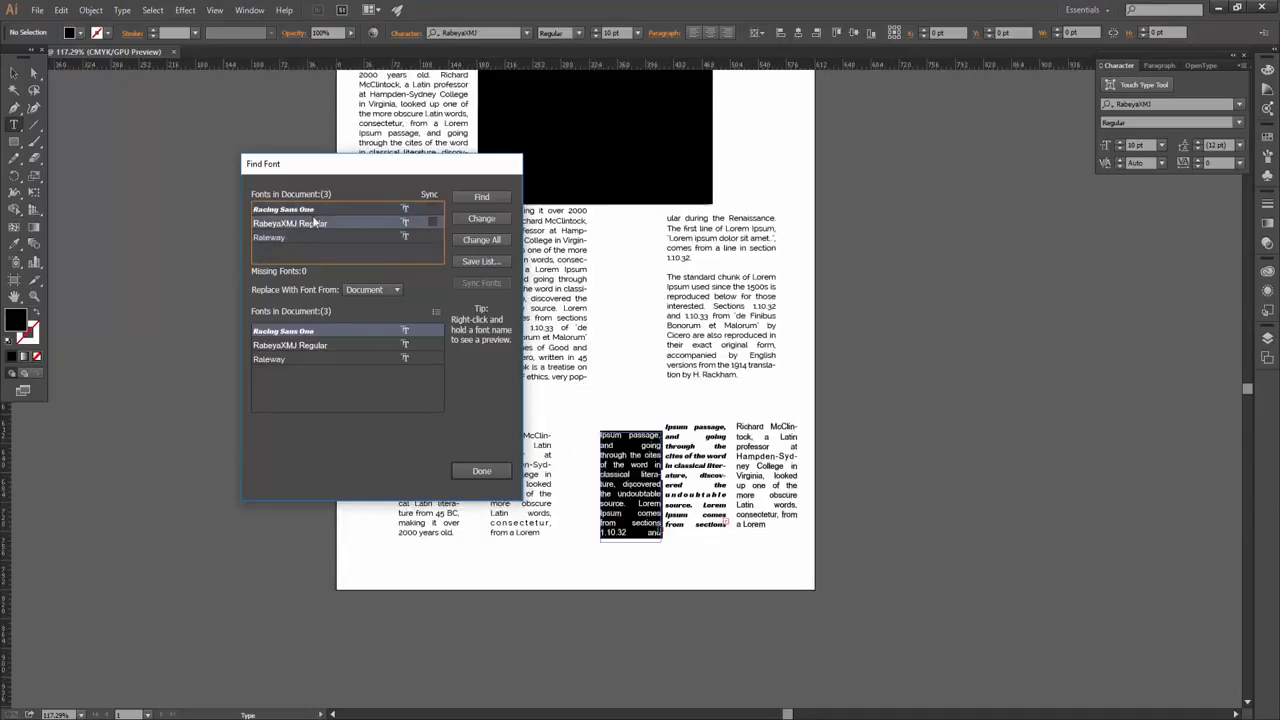
pyautogui.click(310, 211)
pyautogui.click(312, 232)
pyautogui.click(311, 225)
pyautogui.click(312, 232)
pyautogui.click(311, 223)
pyautogui.click(313, 211)
pyautogui.click(312, 227)
pyautogui.click(302, 237)
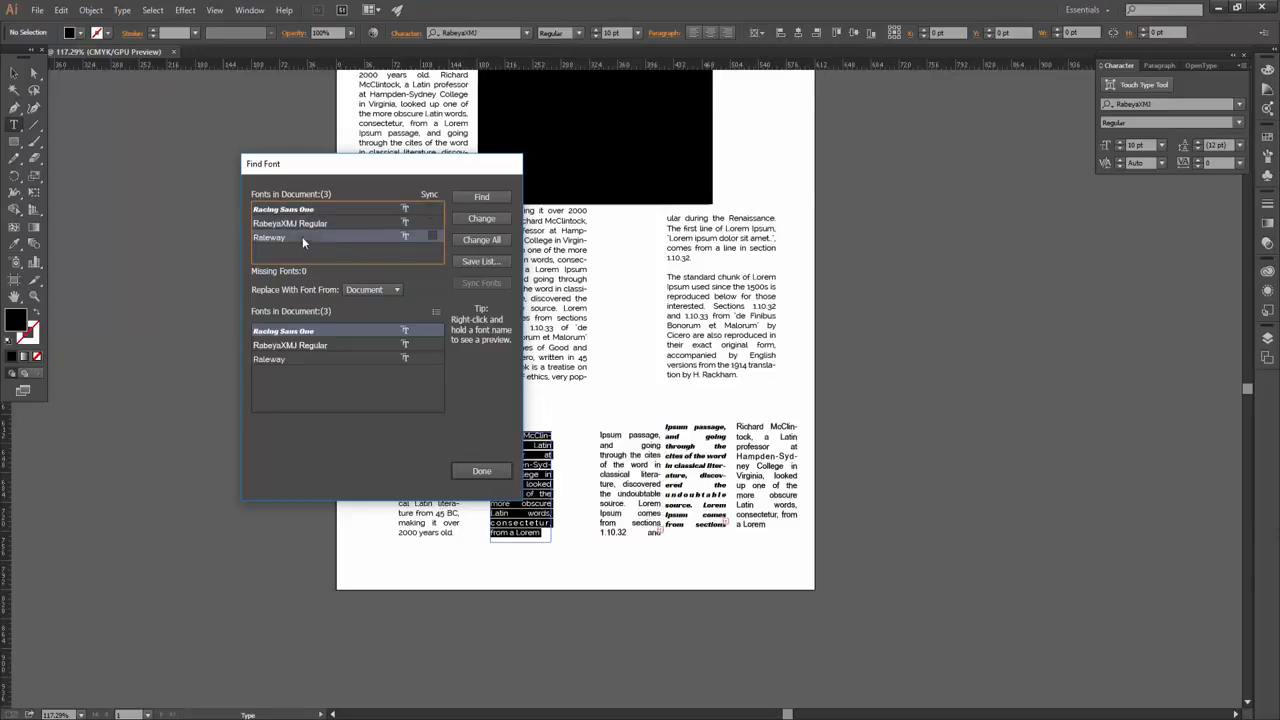
pyautogui.click(288, 227)
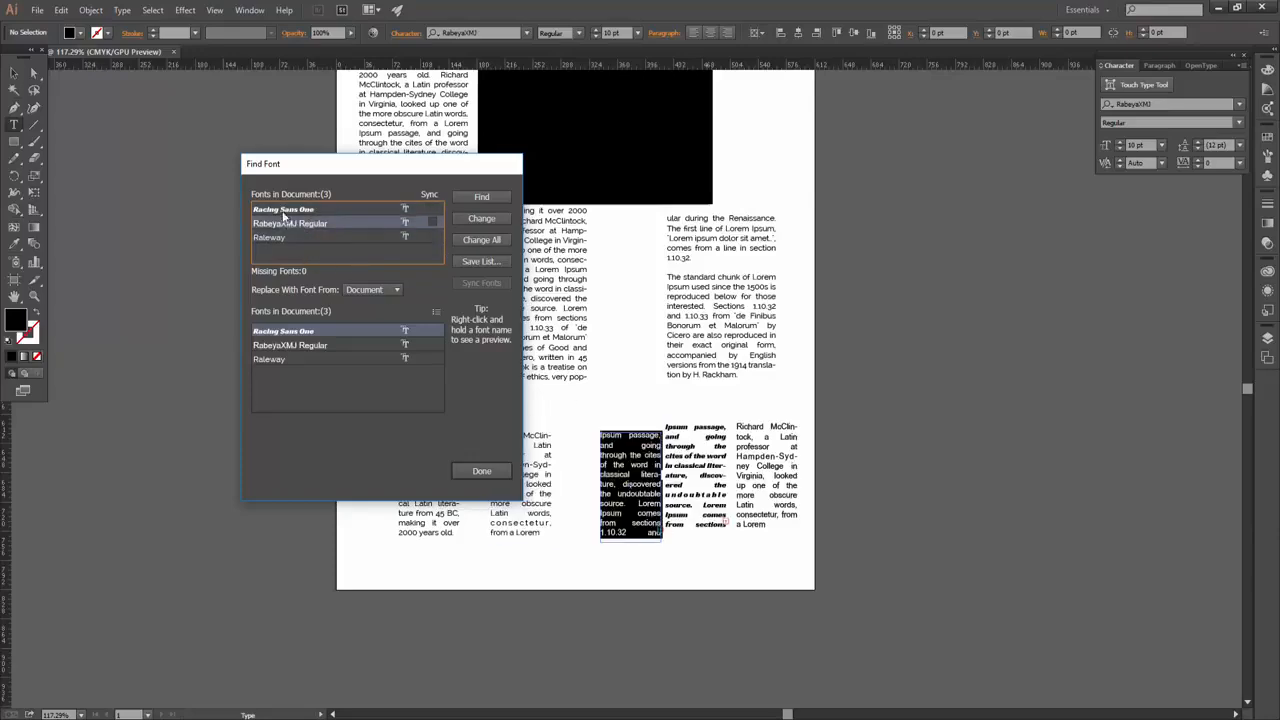
pyautogui.press('Up')
pyautogui.click(289, 223)
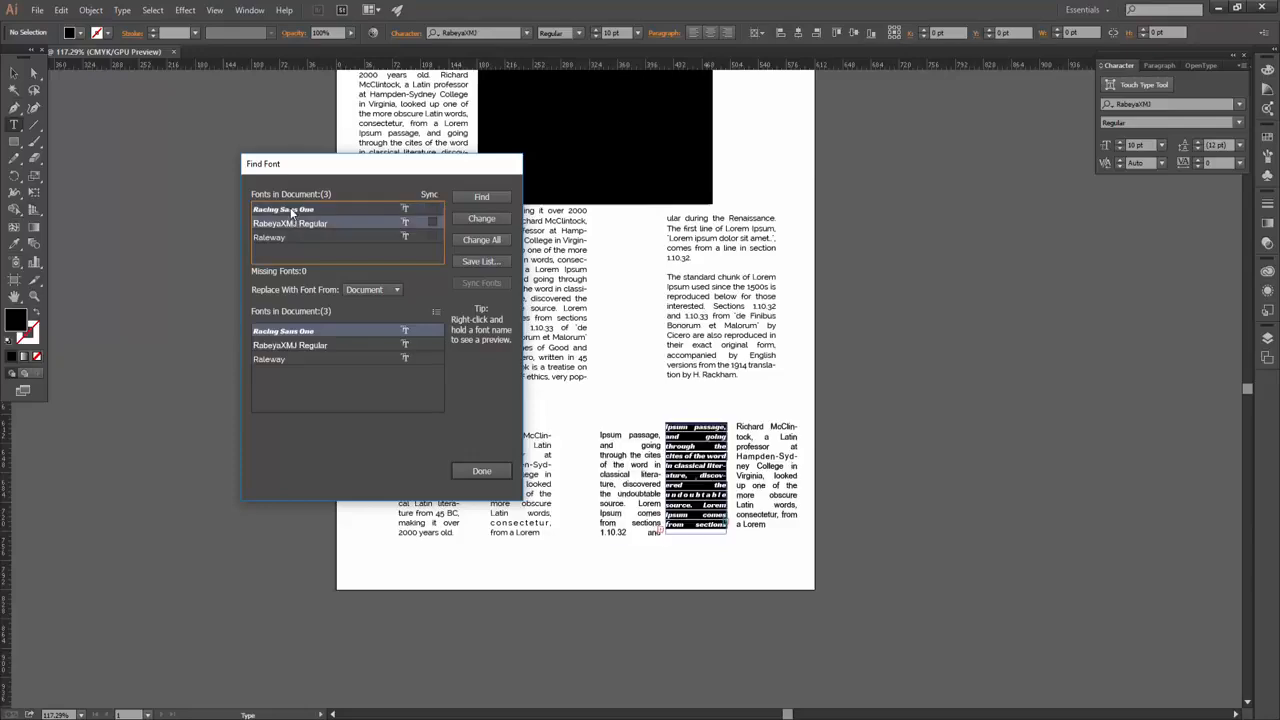
# Try replacing all Raleway text with the system font Ravie through Find Font, close the dialog, and undo the replacement
pyautogui.click(288, 237)
pyautogui.click(297, 224)
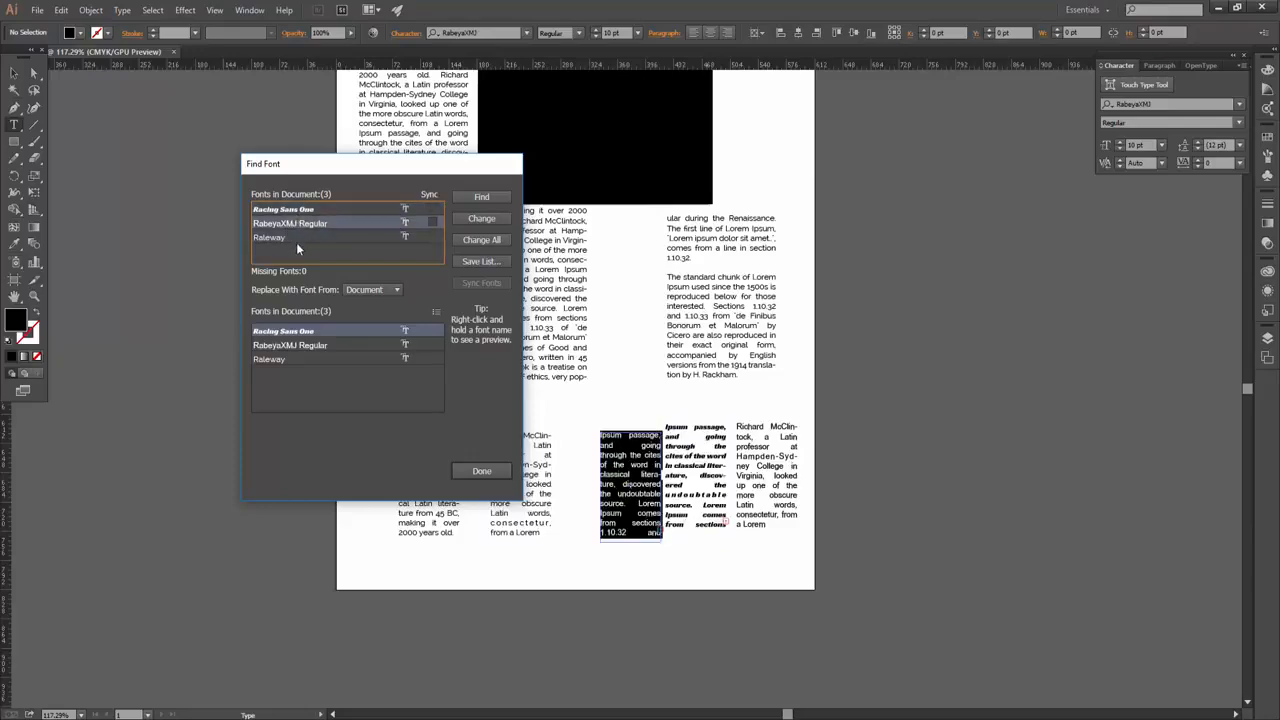
pyautogui.click(278, 238)
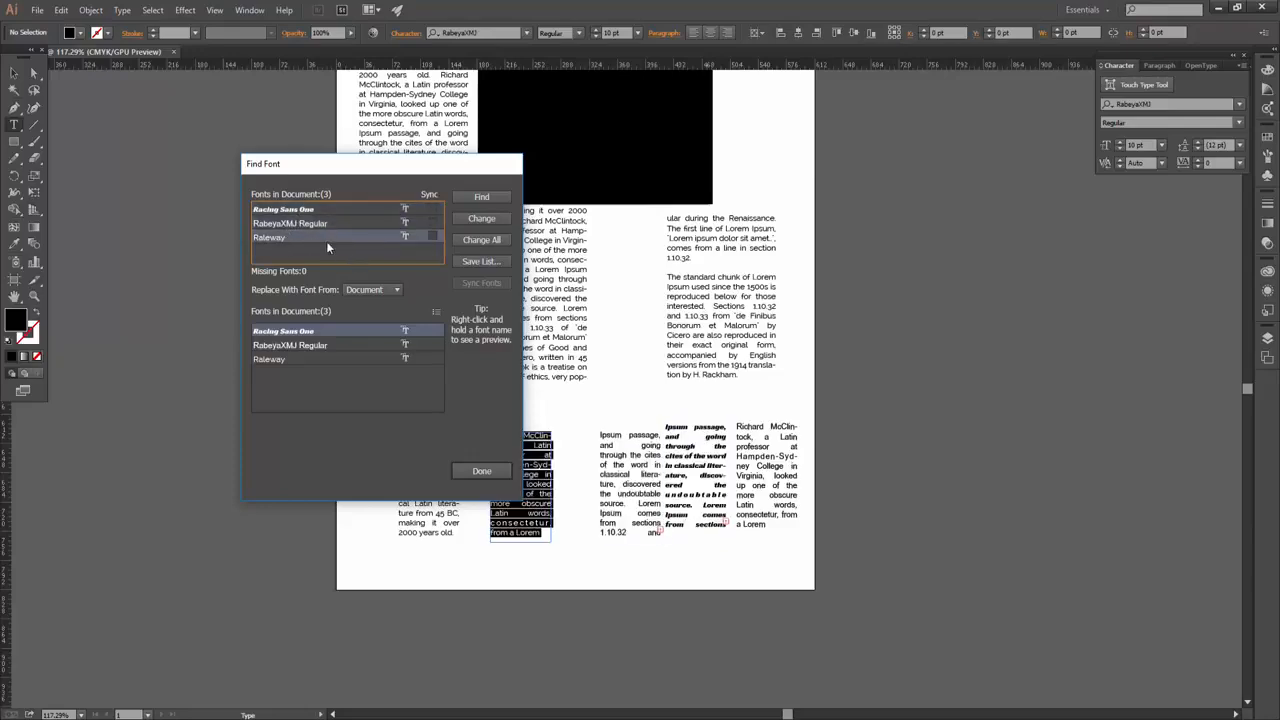
pyautogui.click(375, 289)
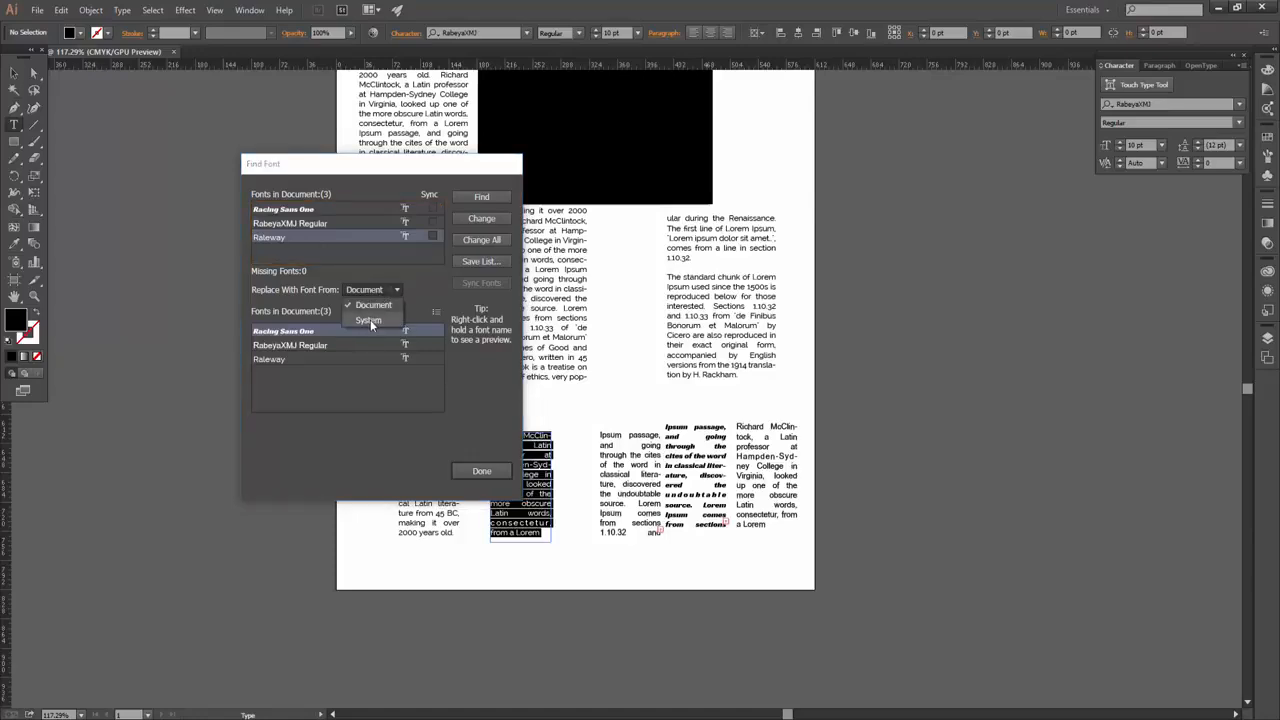
pyautogui.click(372, 319)
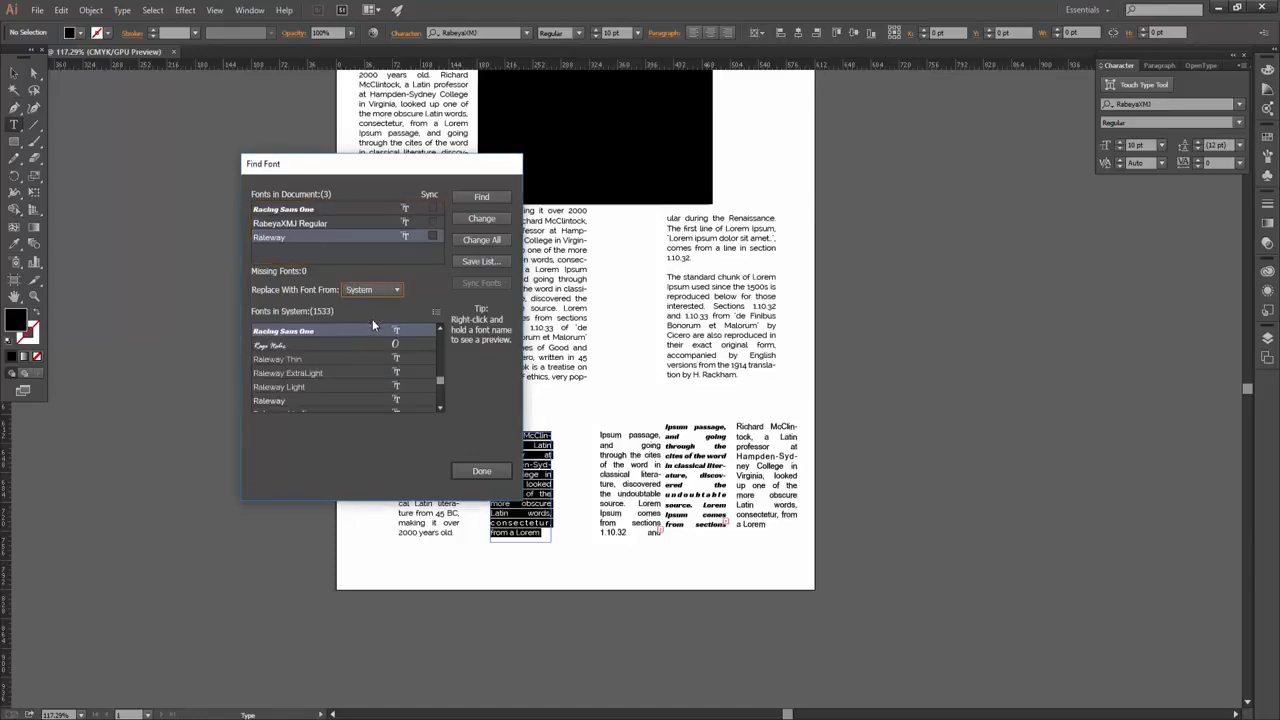
pyautogui.scroll(-3, 297, 388)
pyautogui.click(284, 400)
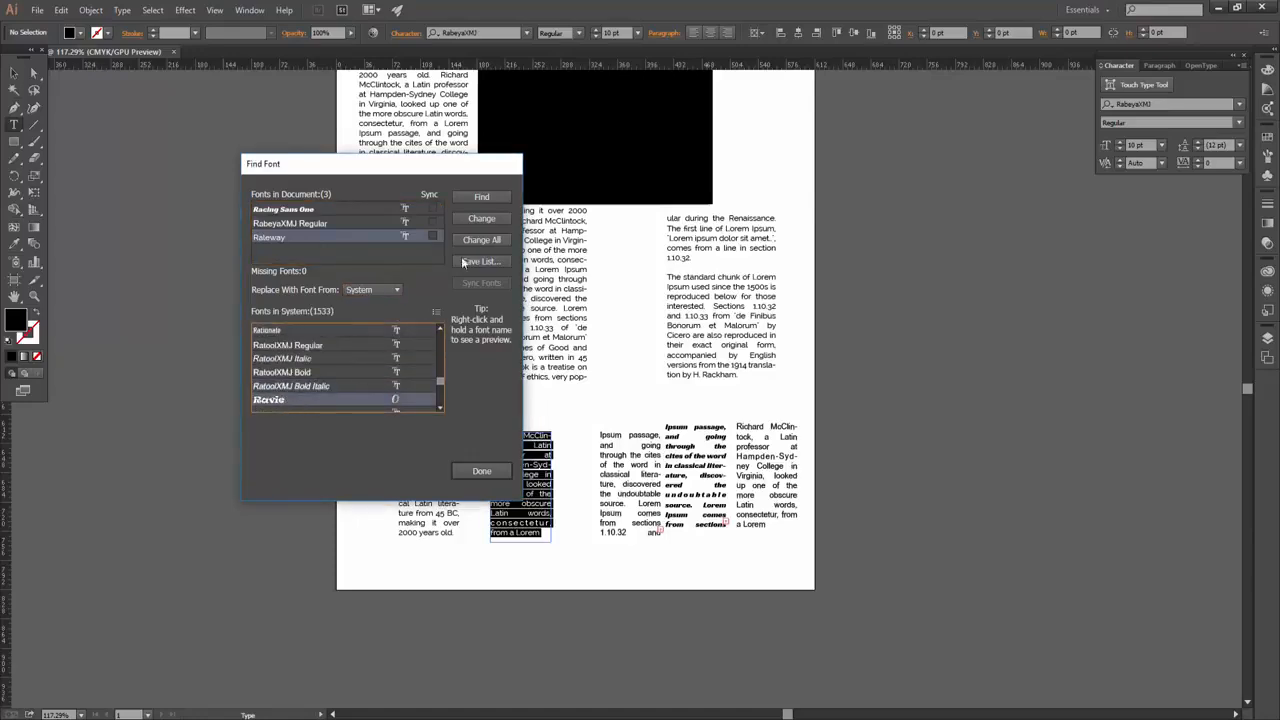
pyautogui.click(482, 240)
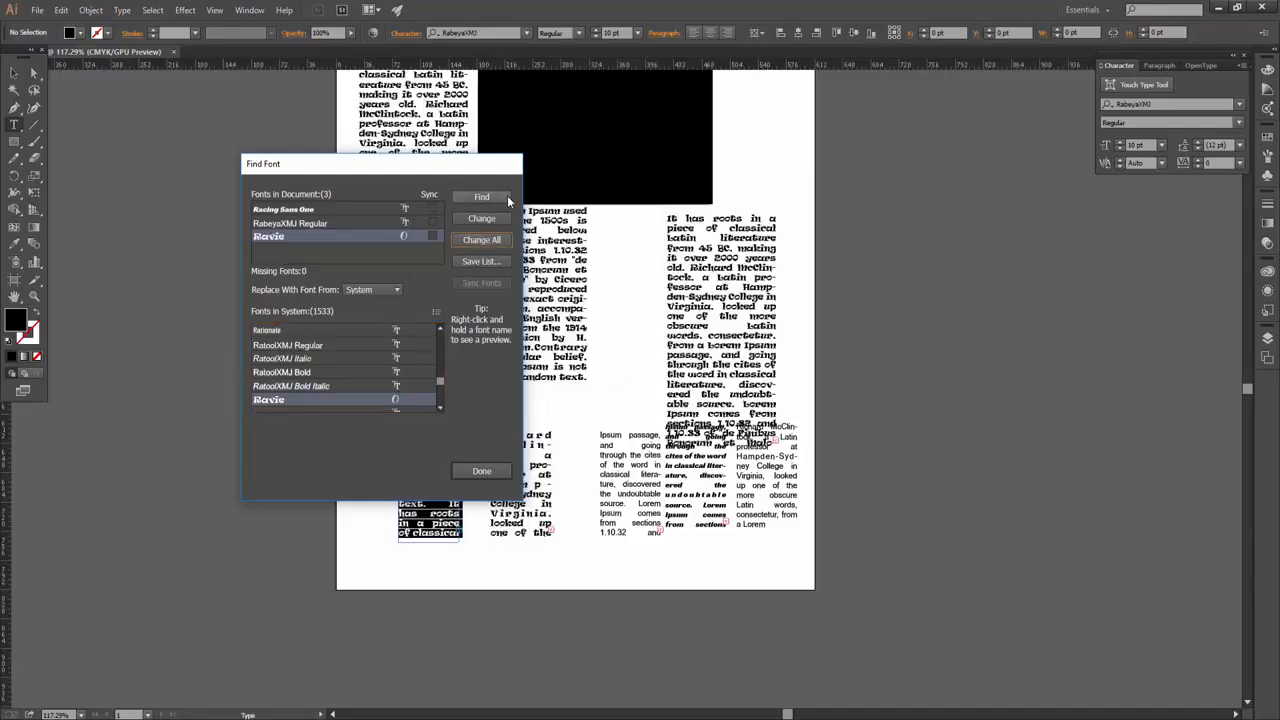
pyautogui.click(482, 471)
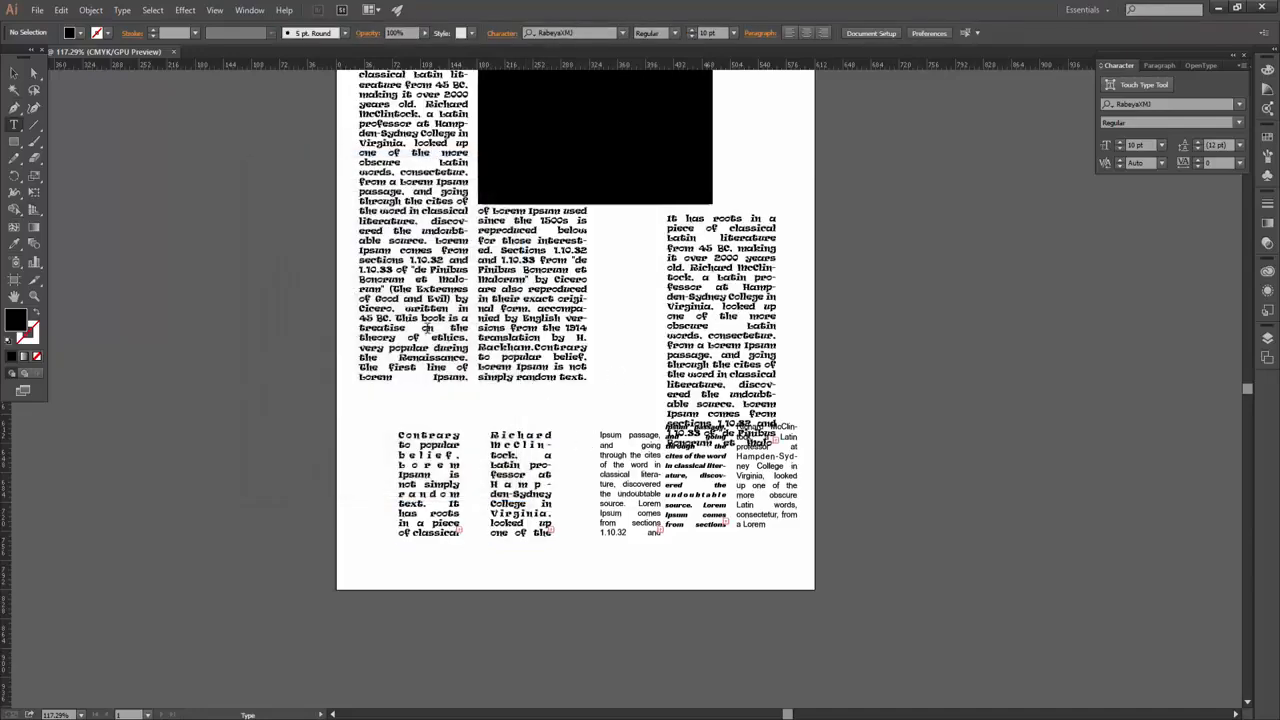
pyautogui.scroll(2, 537, 394)
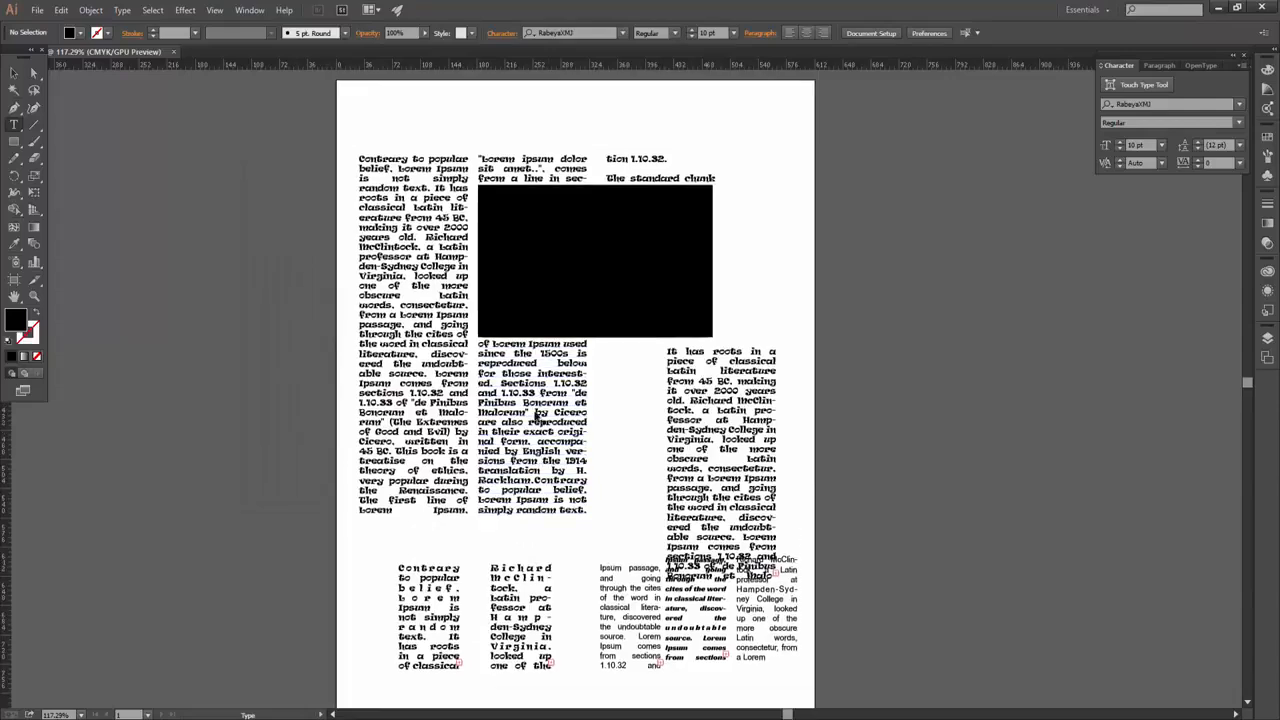
pyautogui.hotkey('ctrl', 'z')
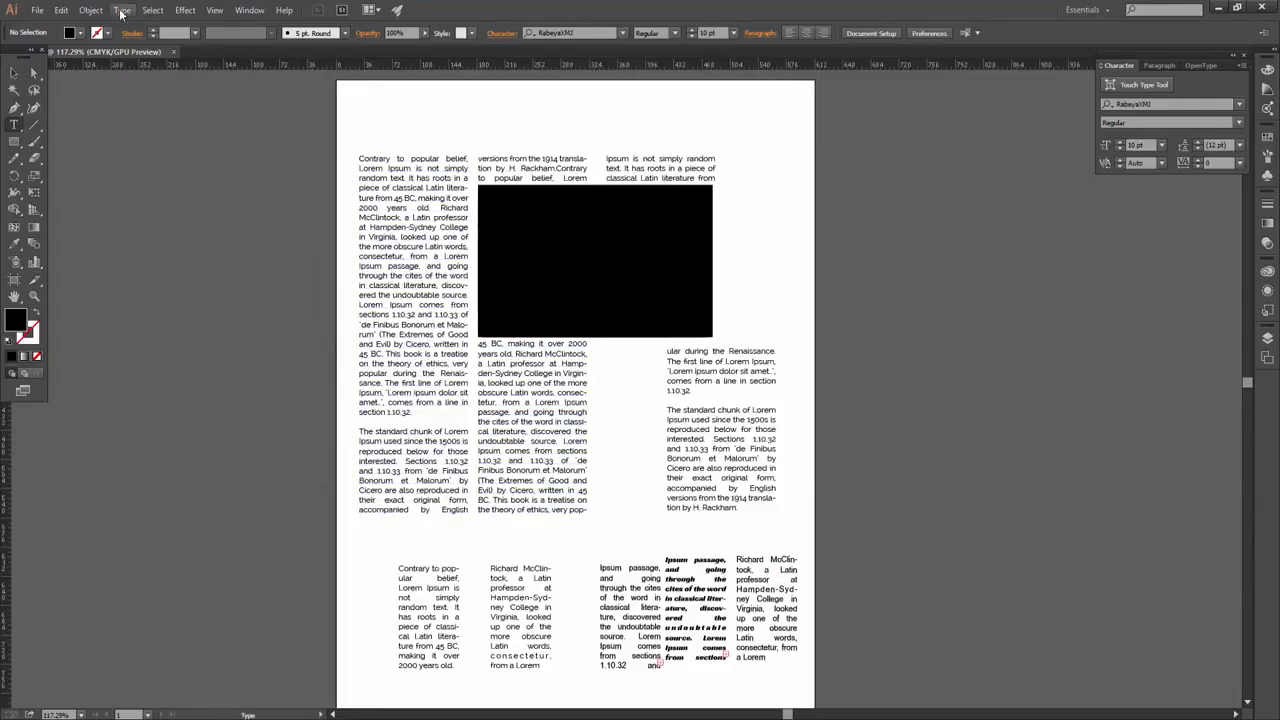
pyautogui.click(122, 10)
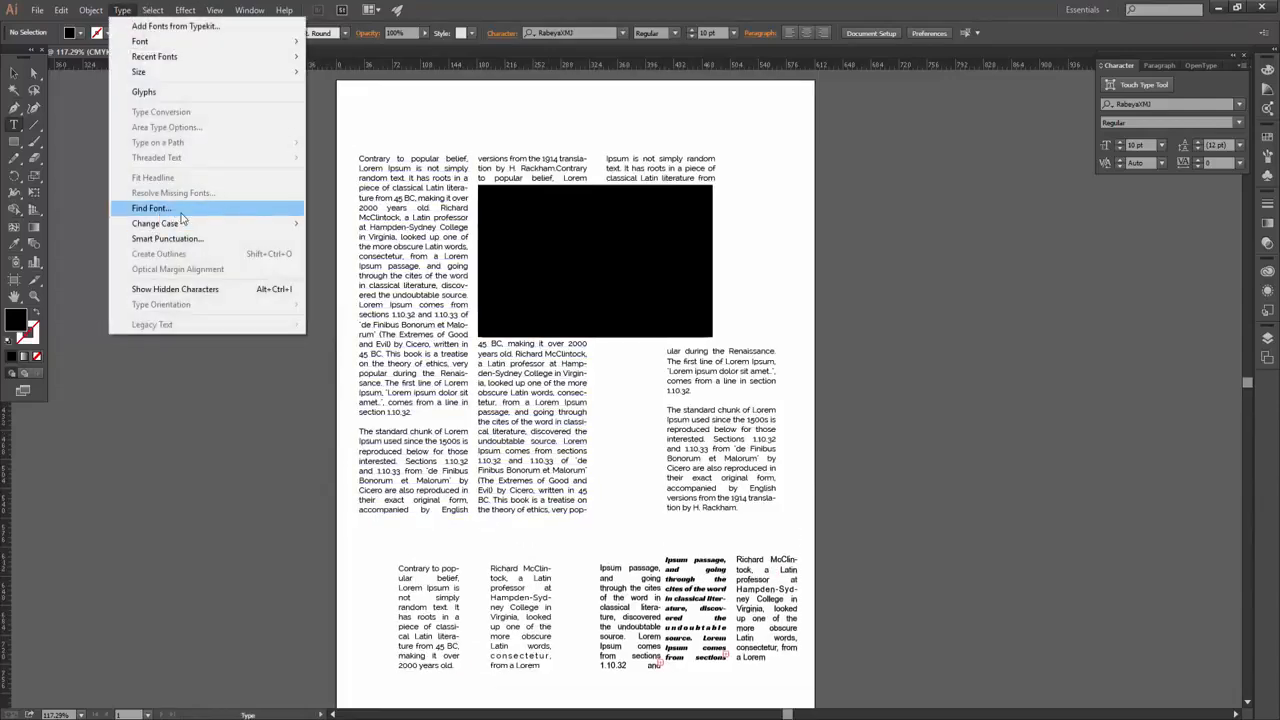
pyautogui.moveTo(168, 226)
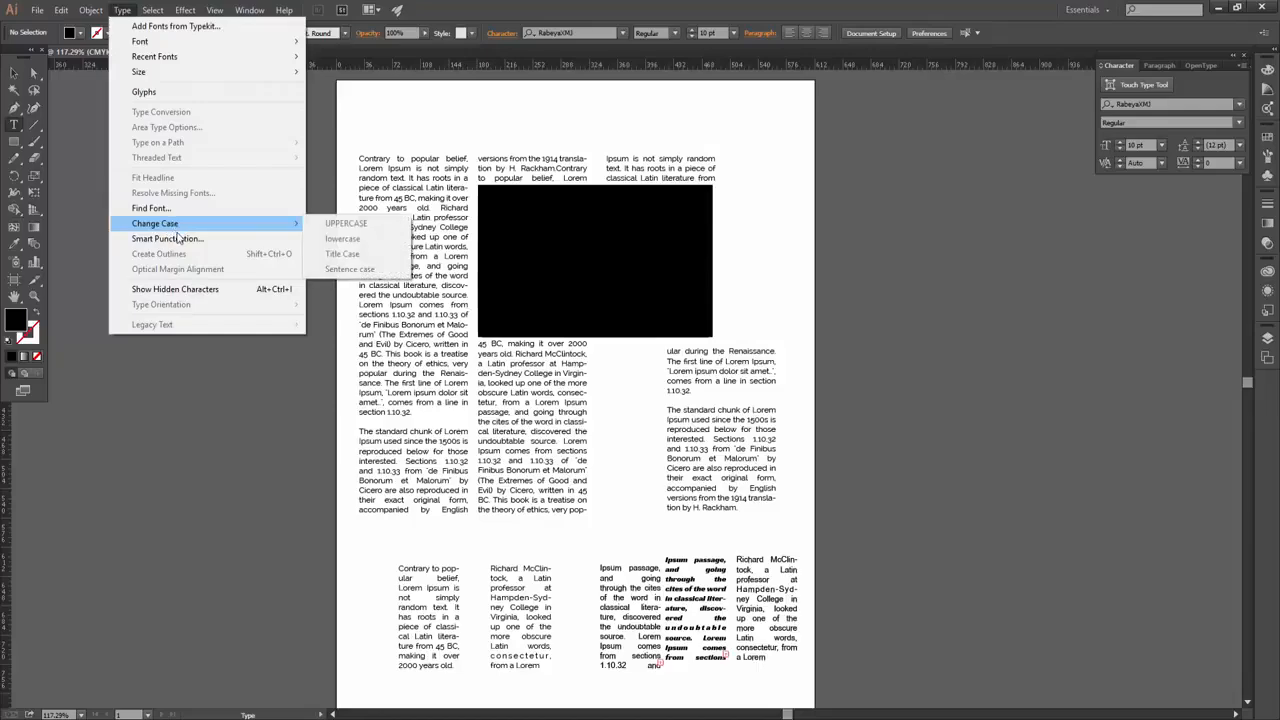
pyautogui.click(30, 91)
pyautogui.click(400, 319)
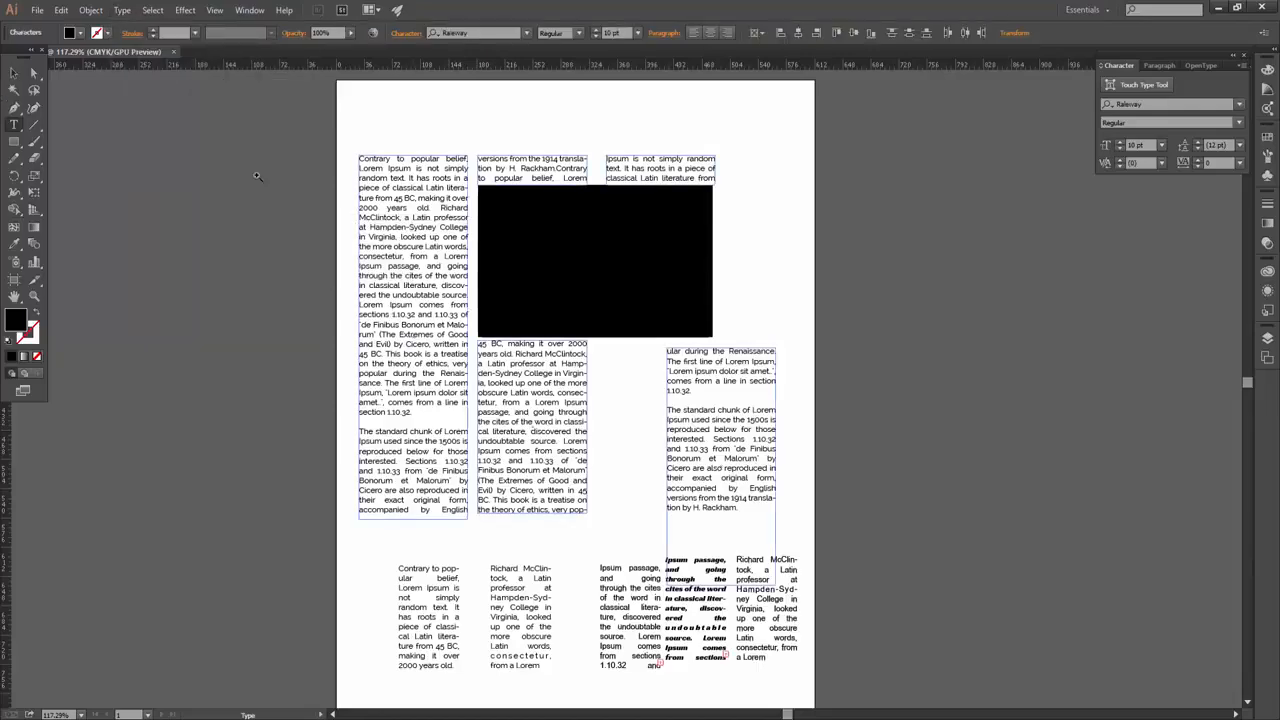
# Change the text of the first small frame below the threaded columns to UPPERCASE, and undo the change
pyautogui.click(14, 74)
pyautogui.moveTo(721, 396); pyautogui.dragTo(650, 140)
pyautogui.moveTo(470, 386); pyautogui.dragTo(600, 388)
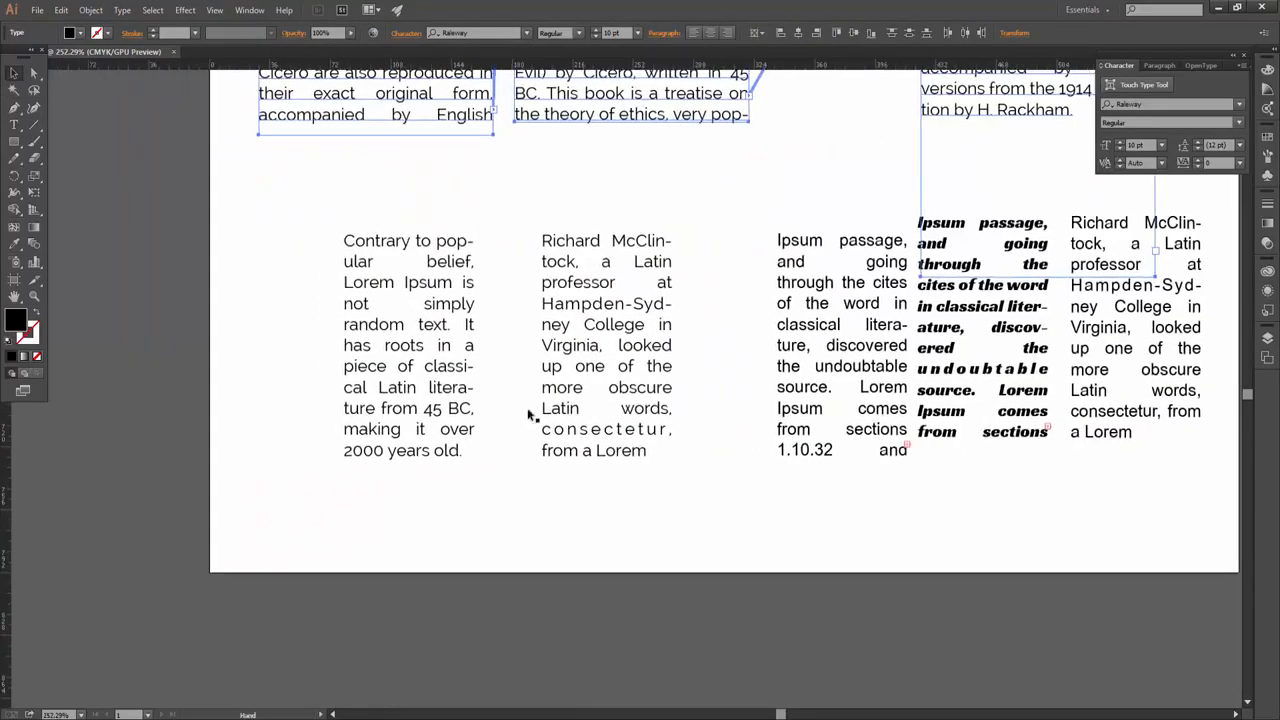
pyautogui.click(440, 390)
pyautogui.click(122, 10)
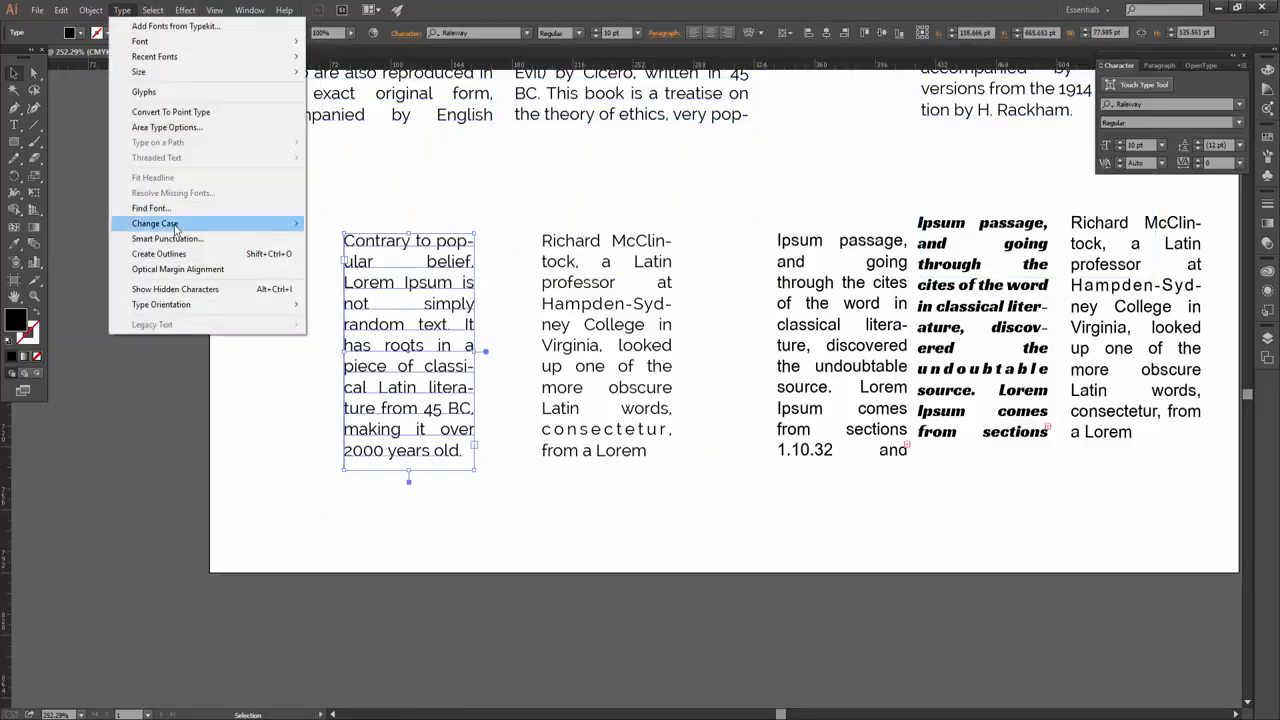
pyautogui.moveTo(171, 231)
pyautogui.click(340, 224)
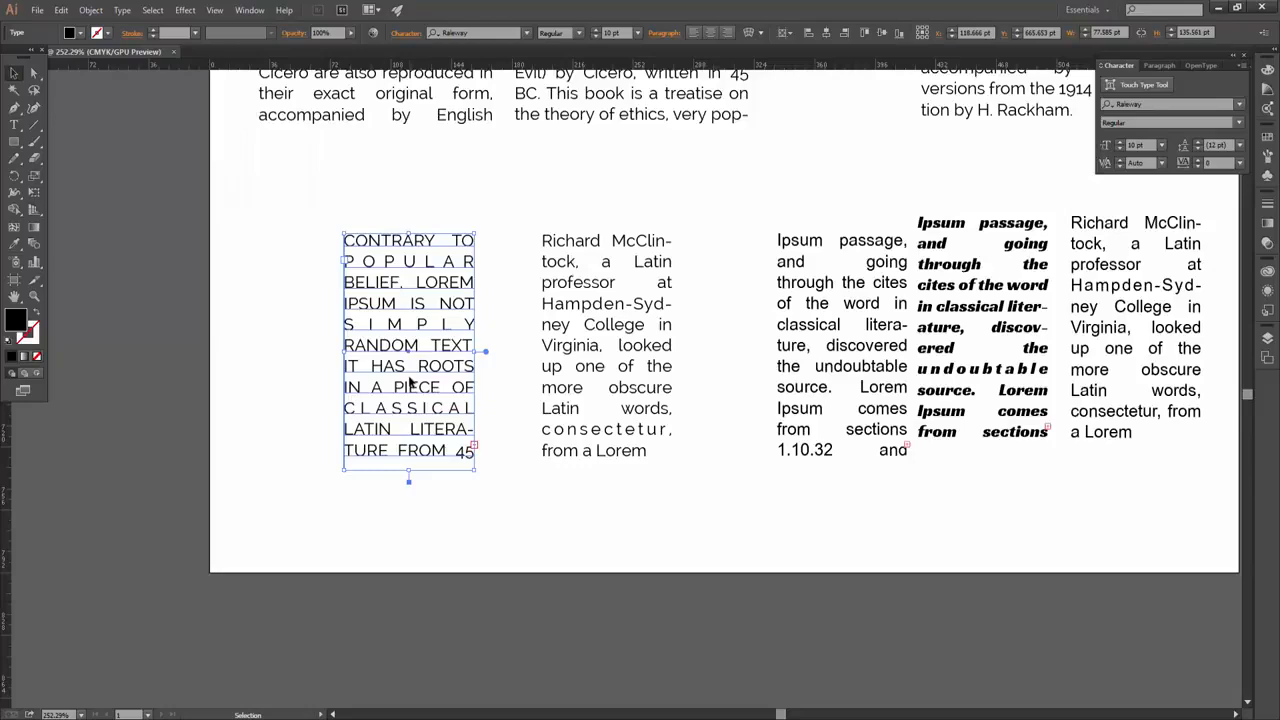
pyautogui.press('a')
pyautogui.hotkey('ctrl', 'z')
# Change the case of the first small frame's text to lowercase
pyautogui.click(152, 10)
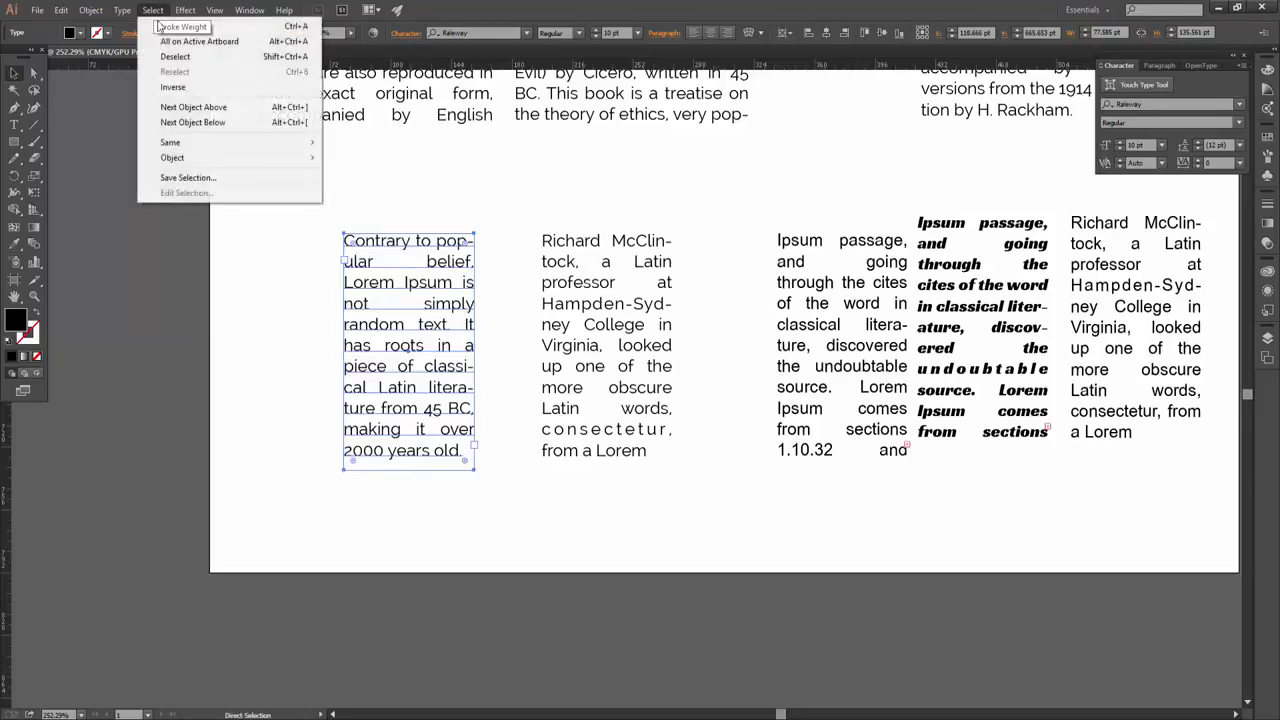
pyautogui.moveTo(122, 10)
pyautogui.moveTo(165, 224)
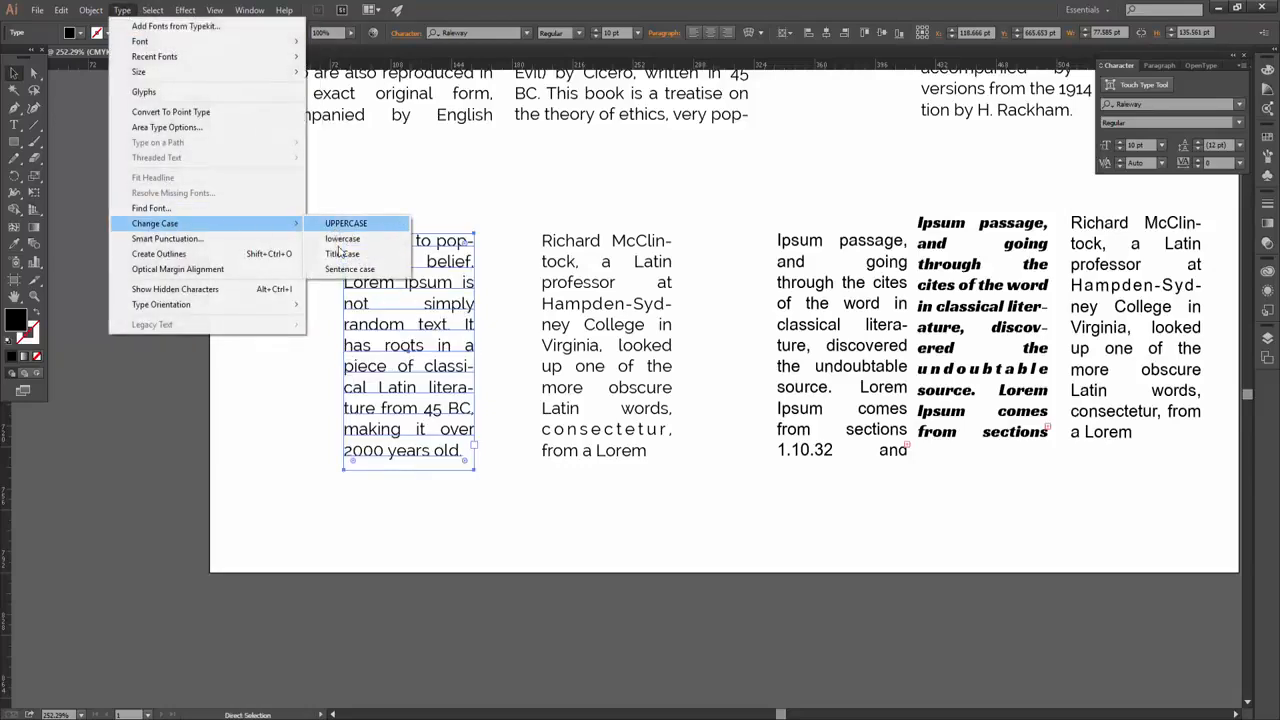
pyautogui.click(345, 241)
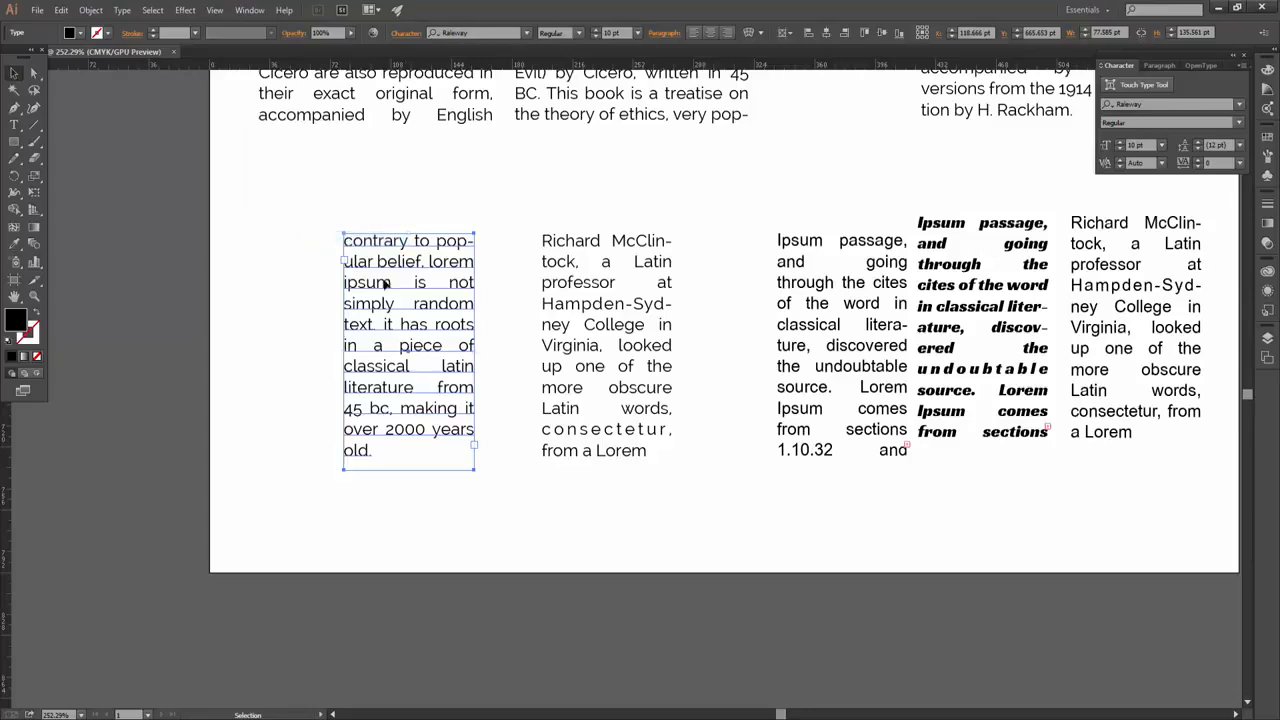
# Try Title Case on the first small frame's text, and undo it
pyautogui.click(122, 10)
pyautogui.moveTo(160, 224)
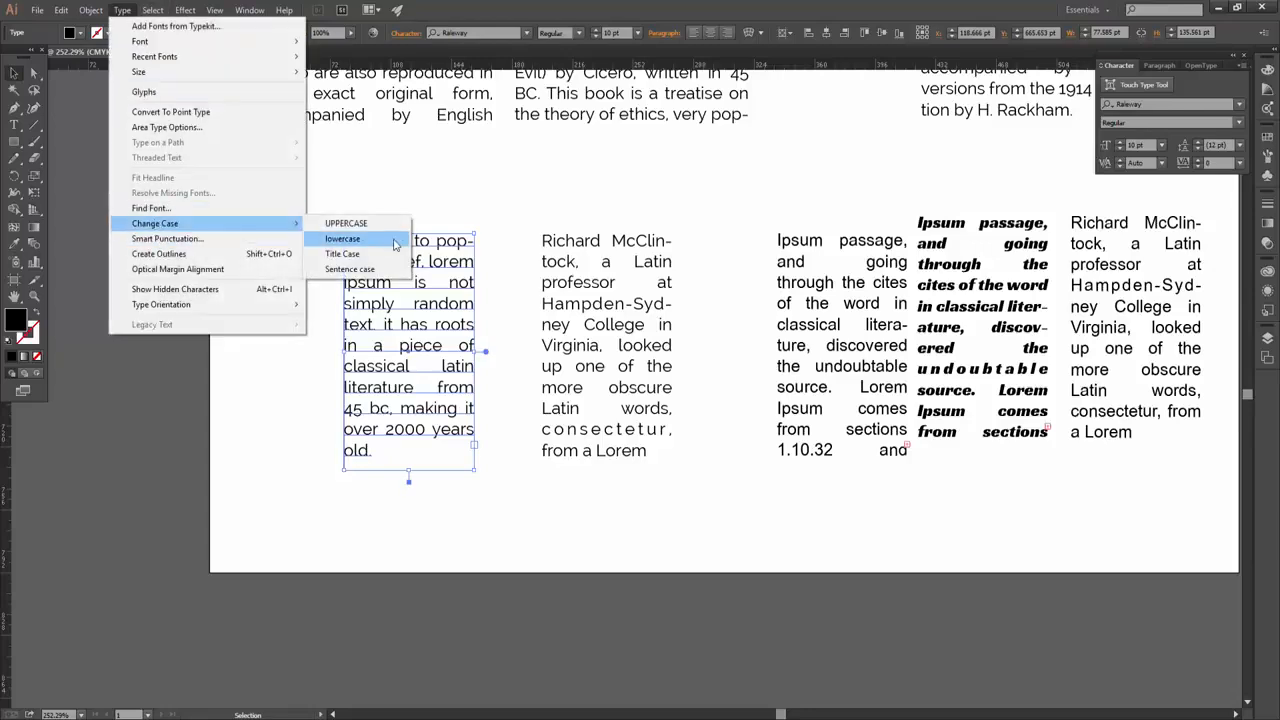
pyautogui.click(330, 262)
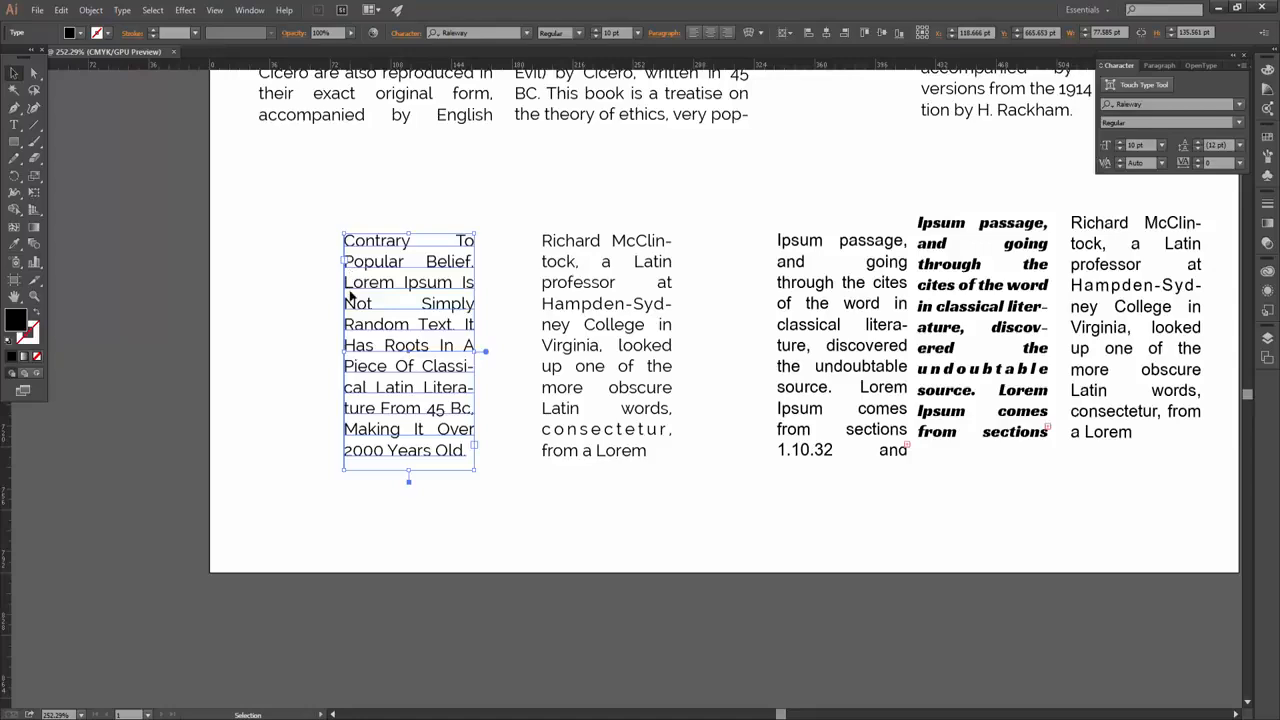
pyautogui.hotkey('ctrl', 'z')
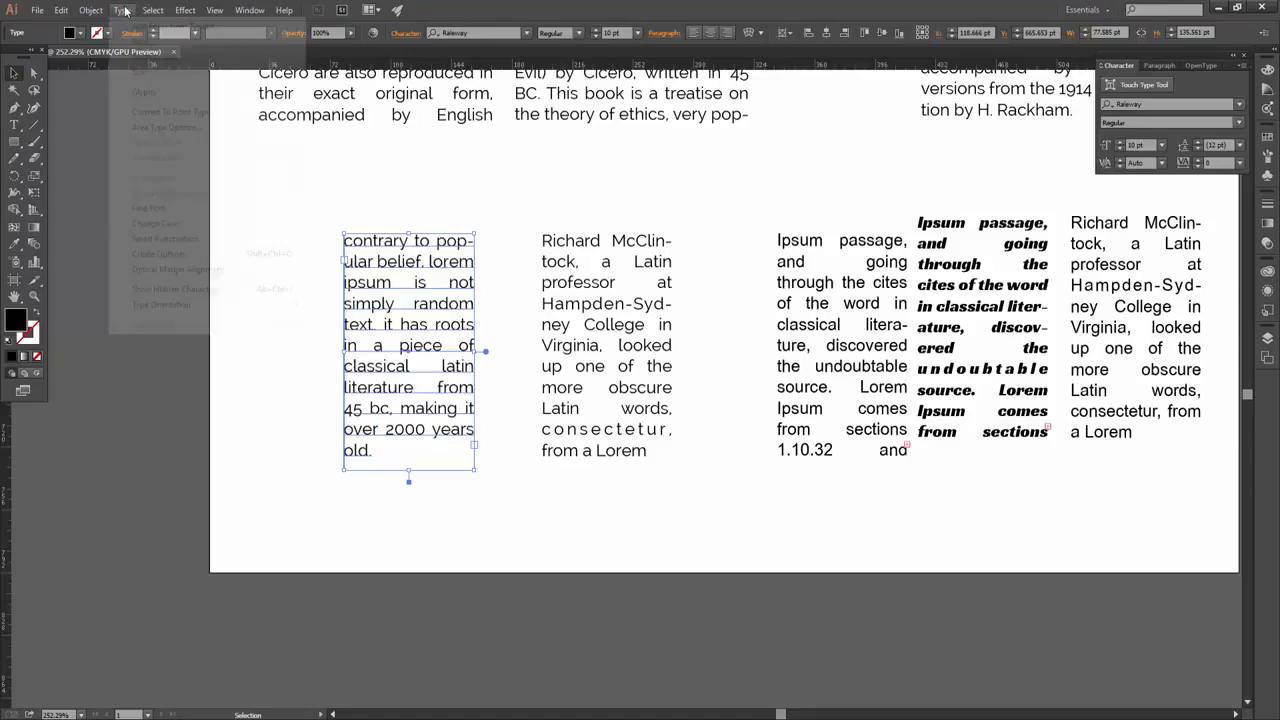
# Try Sentence case on the first small frame's text, and undo it
pyautogui.click(122, 10)
pyautogui.moveTo(159, 228)
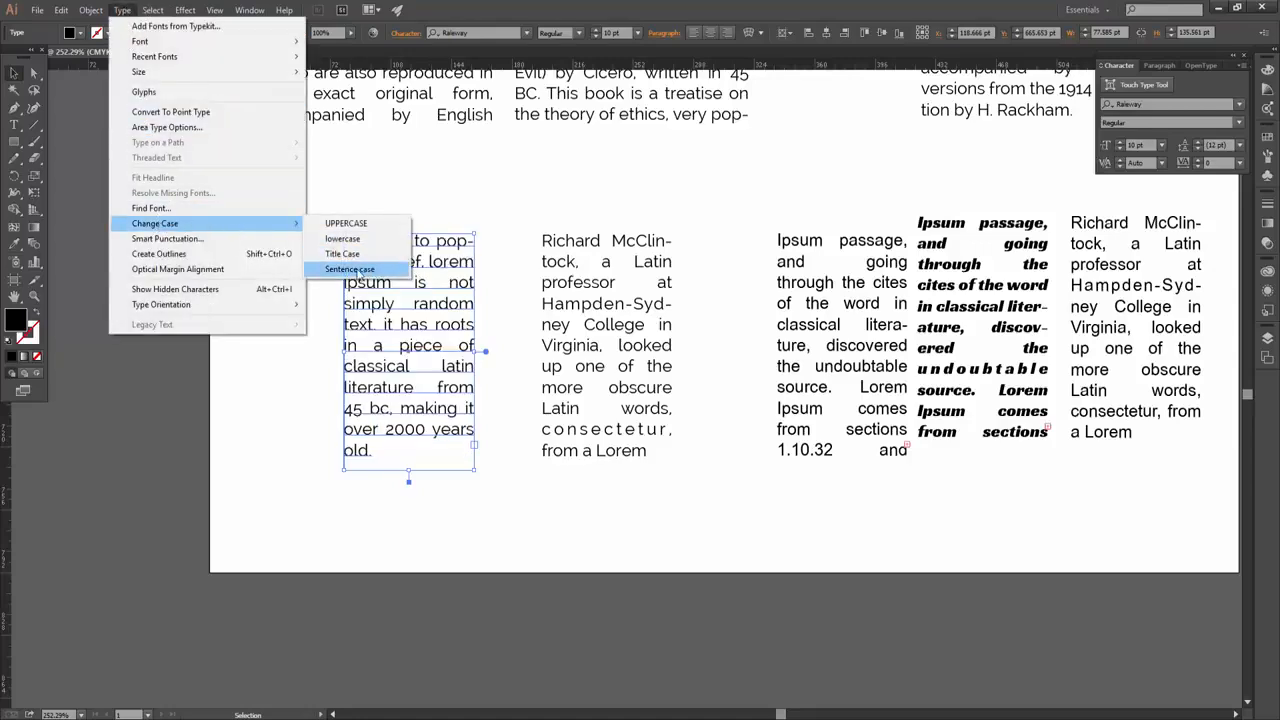
pyautogui.click(362, 270)
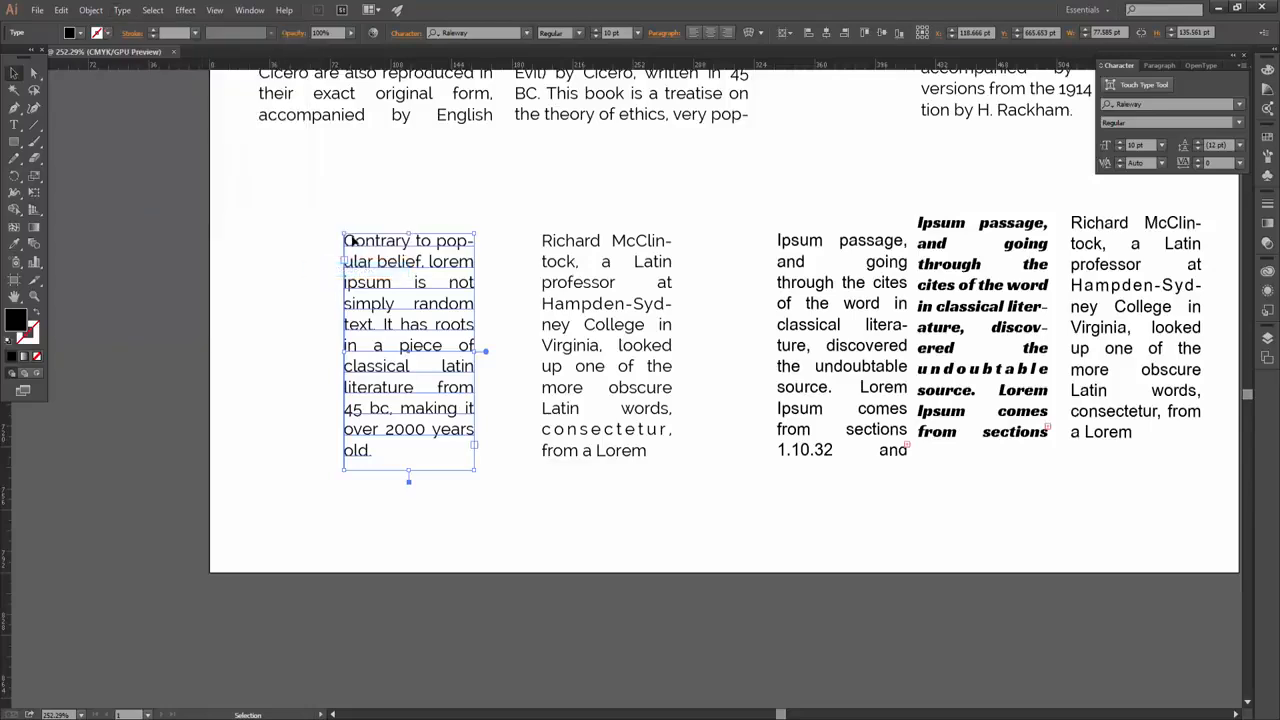
pyautogui.hotkey('ctrl', 'z')
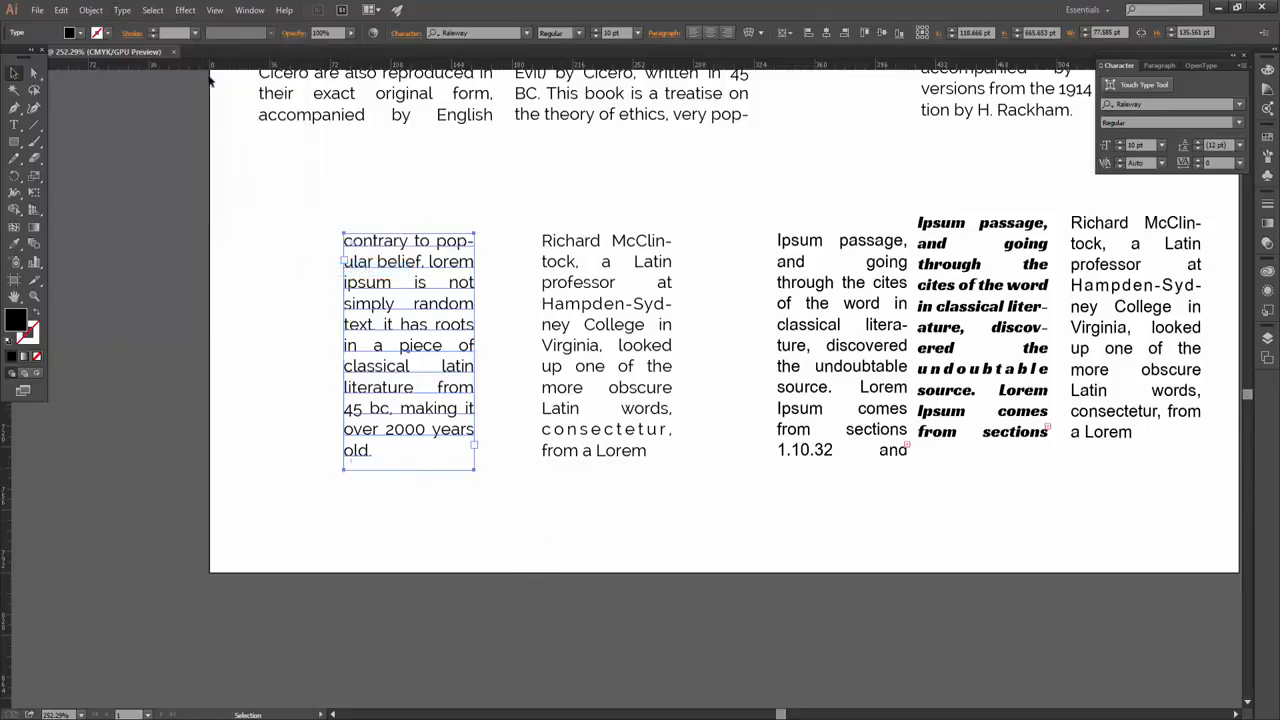
pyautogui.click(122, 10)
pyautogui.moveTo(186, 226)
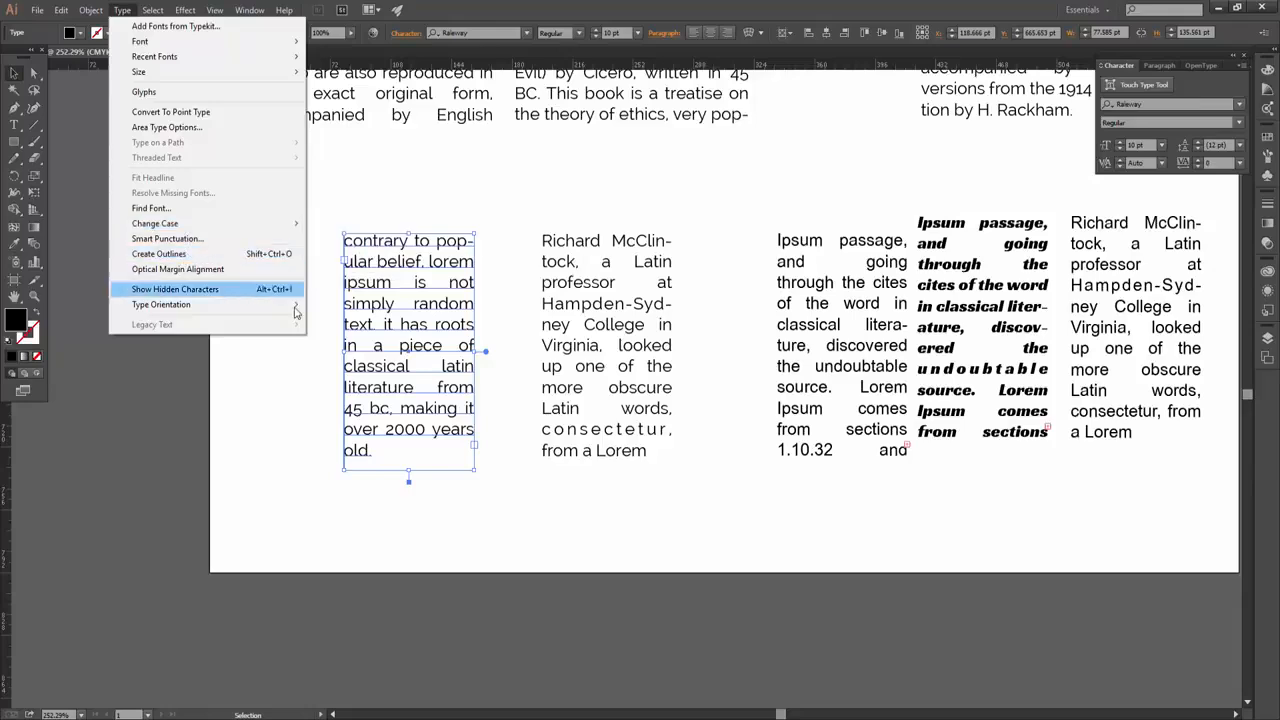
pyautogui.click(496, 518)
# Convert the first small text frame to outlines, and undo the conversion
pyautogui.click(390, 328)
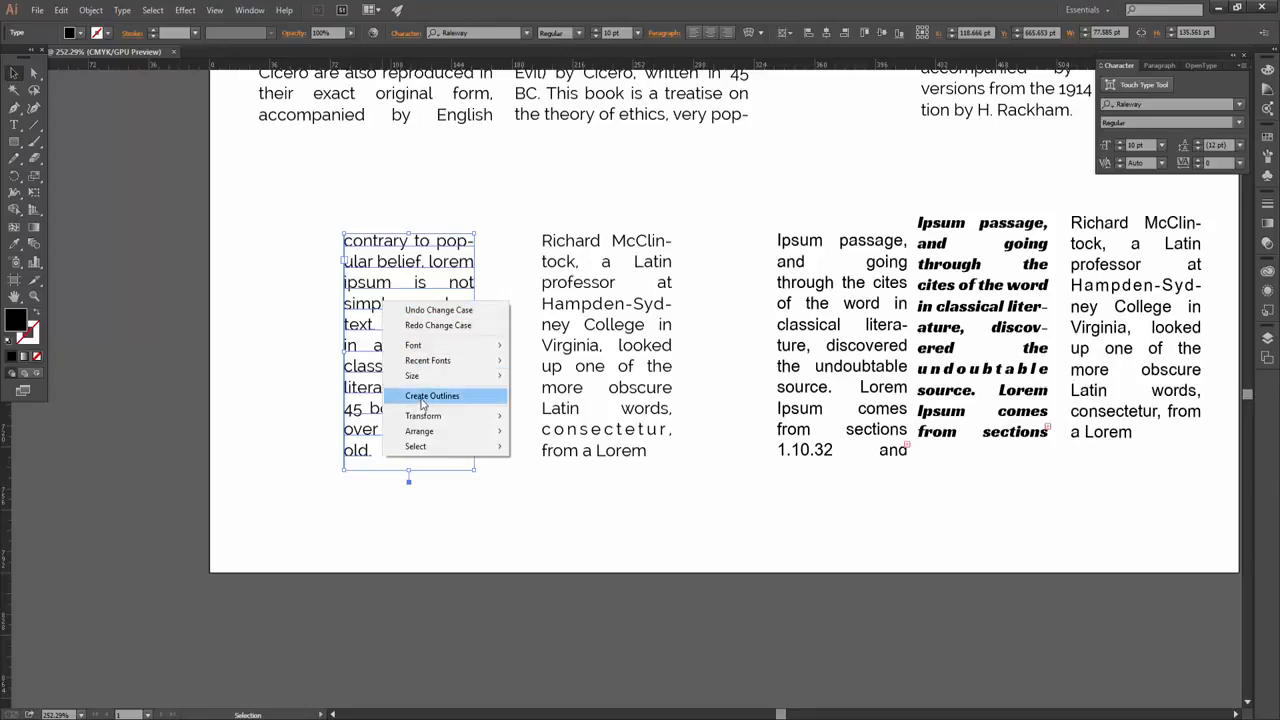
pyautogui.click(423, 396)
pyautogui.hotkey('ctrl', 'z')
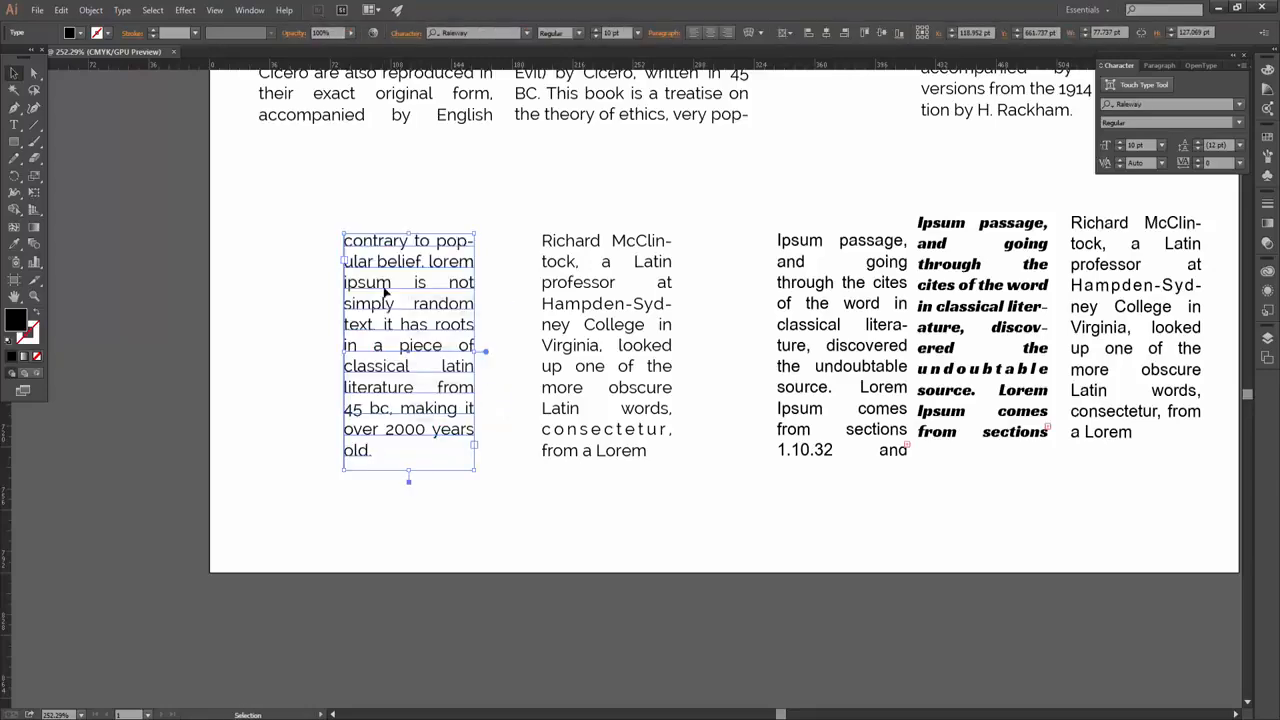
pyautogui.rightClick(386, 292)
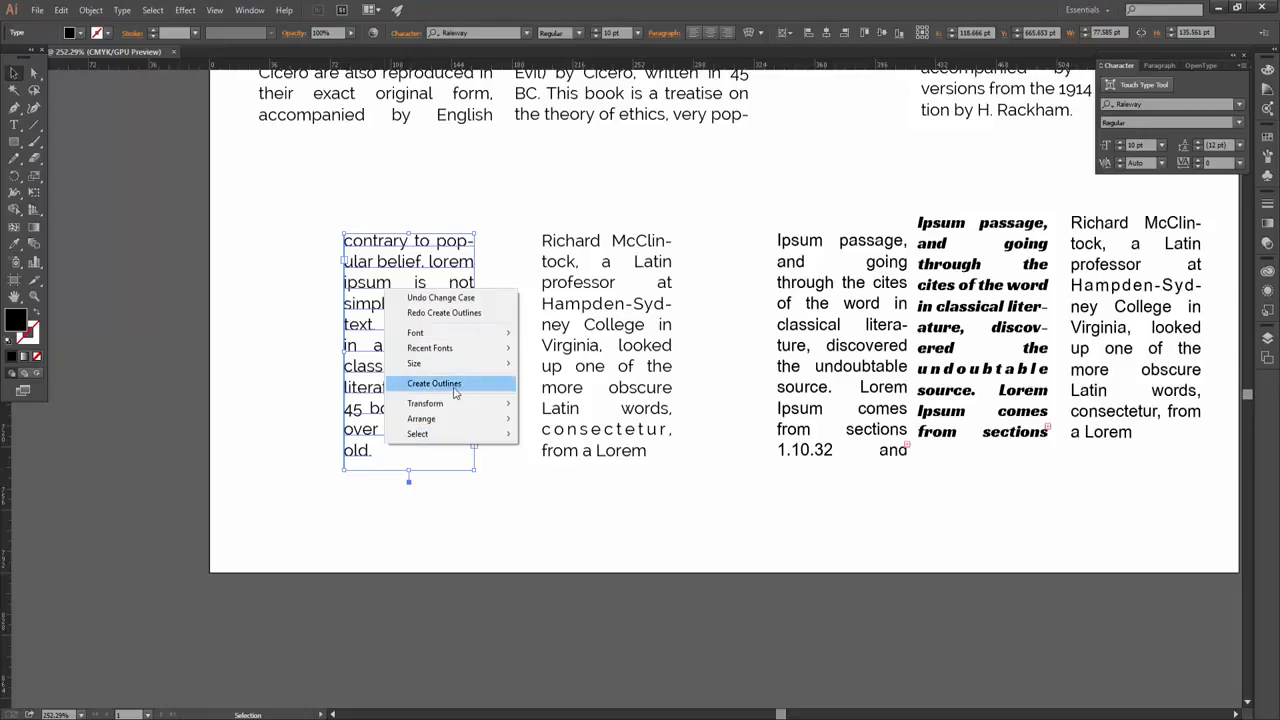
pyautogui.click(375, 277)
pyautogui.click(260, 163)
# Reselect the first small text frame, apply Create Outlines to it again, and undo it
pyautogui.click(376, 262)
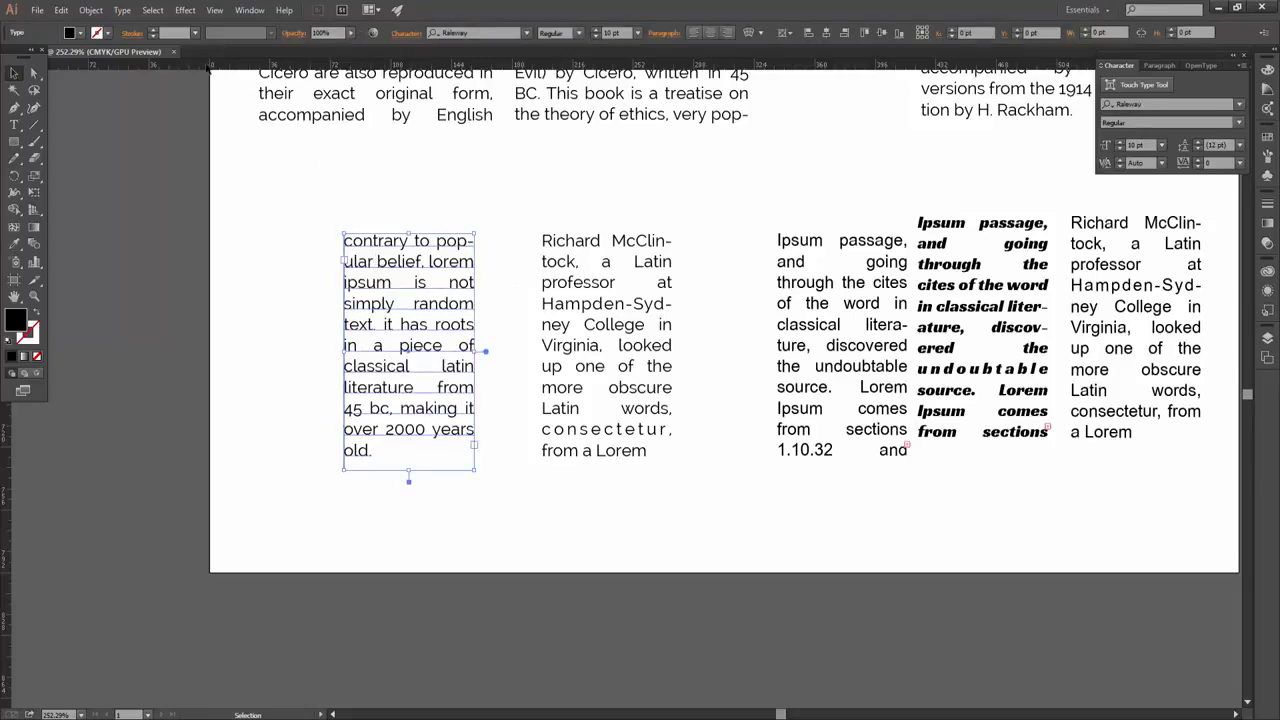
pyautogui.click(123, 10)
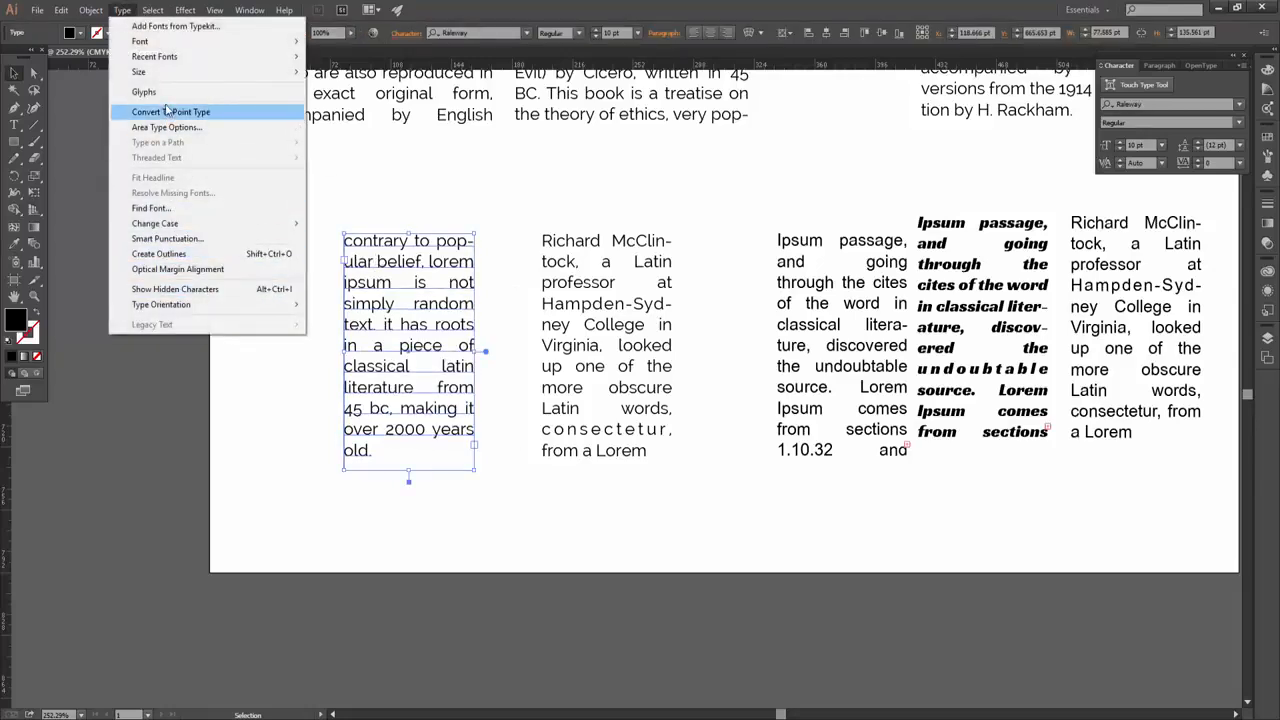
pyautogui.click(178, 255)
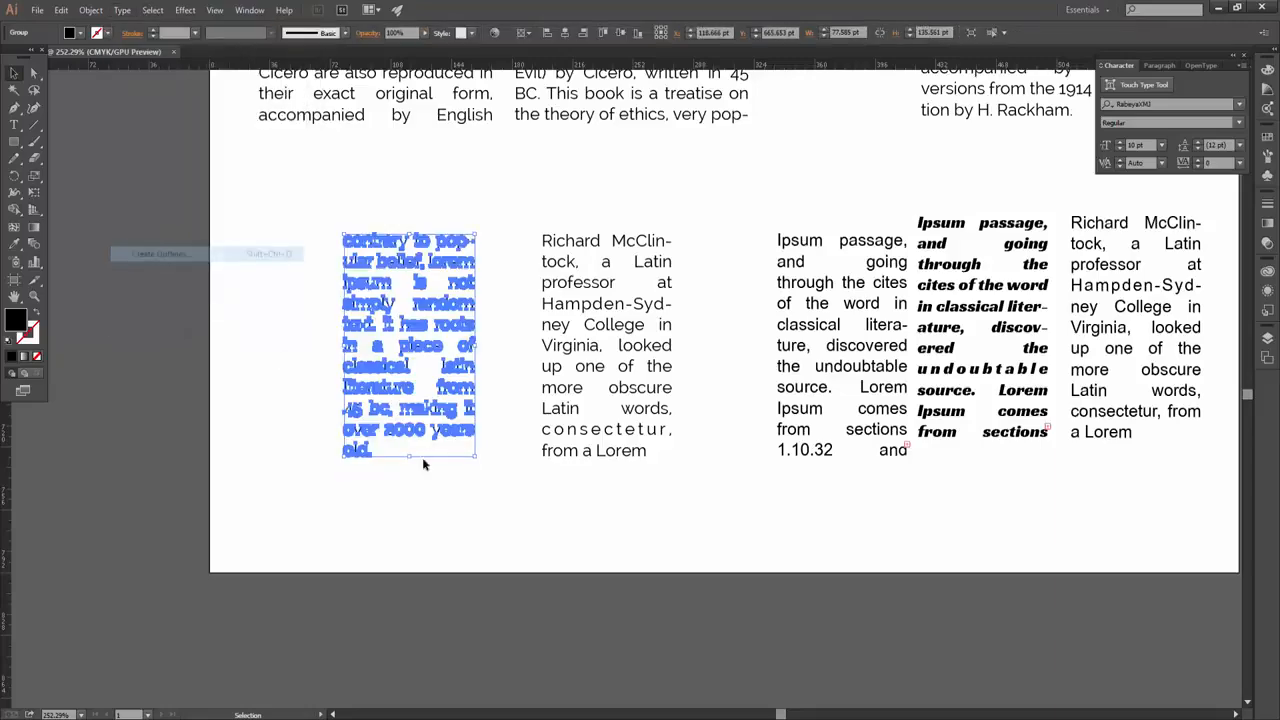
pyautogui.hotkey('ctrl', 'z')
# Show the hidden characters in all of the document's text frames
pyautogui.moveTo(556, 180); pyautogui.dragTo(500, 184)
pyautogui.moveTo(633, 145); pyautogui.dragTo(589, 365)
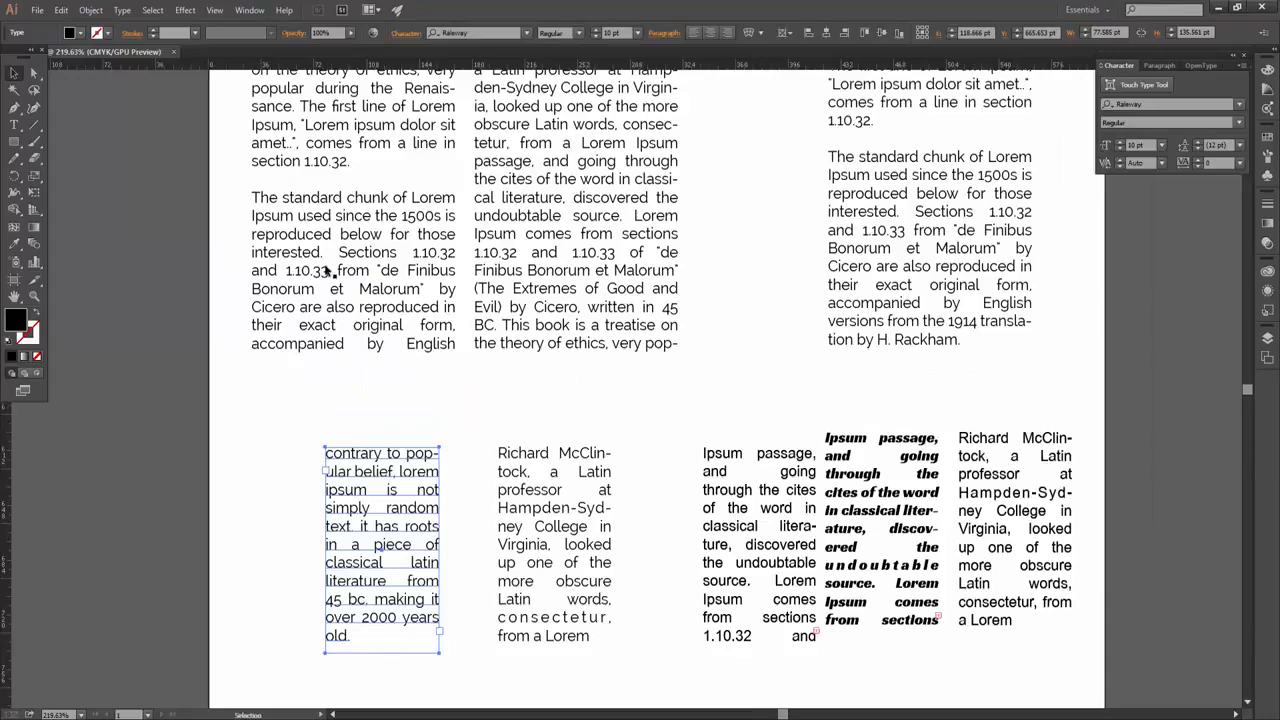
pyautogui.scroll(-2, 540, 373)
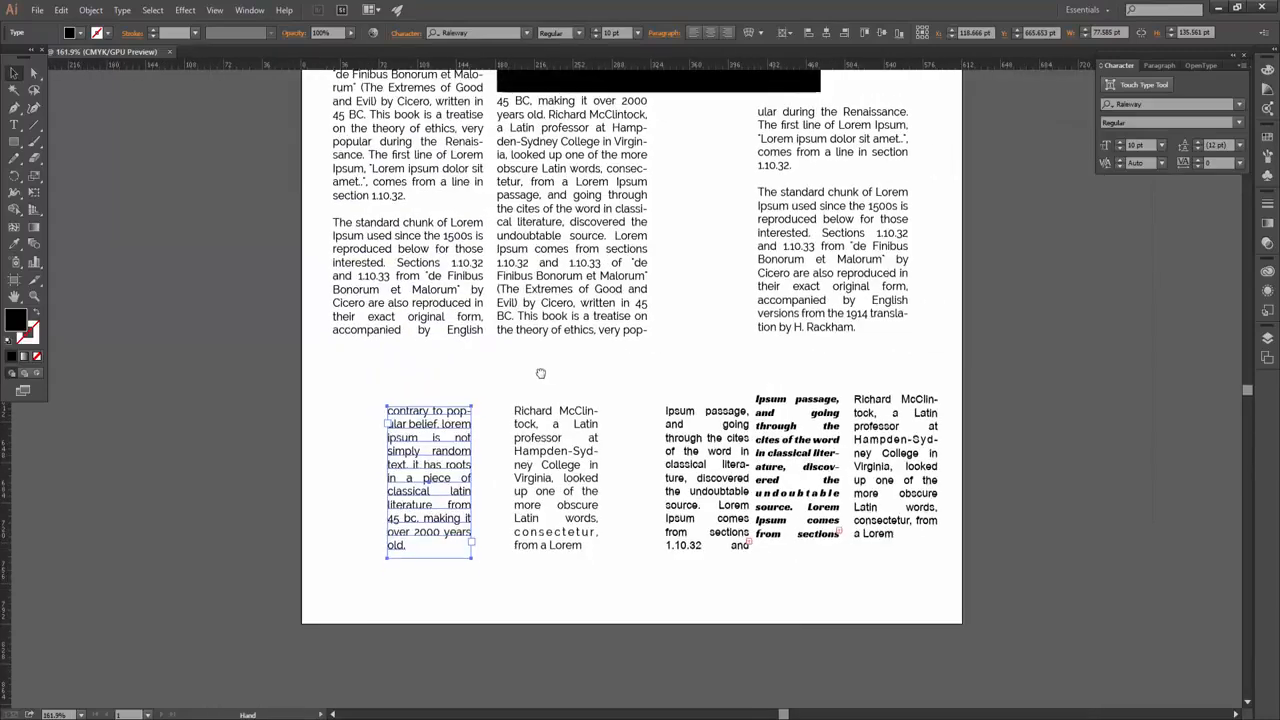
pyautogui.click(122, 10)
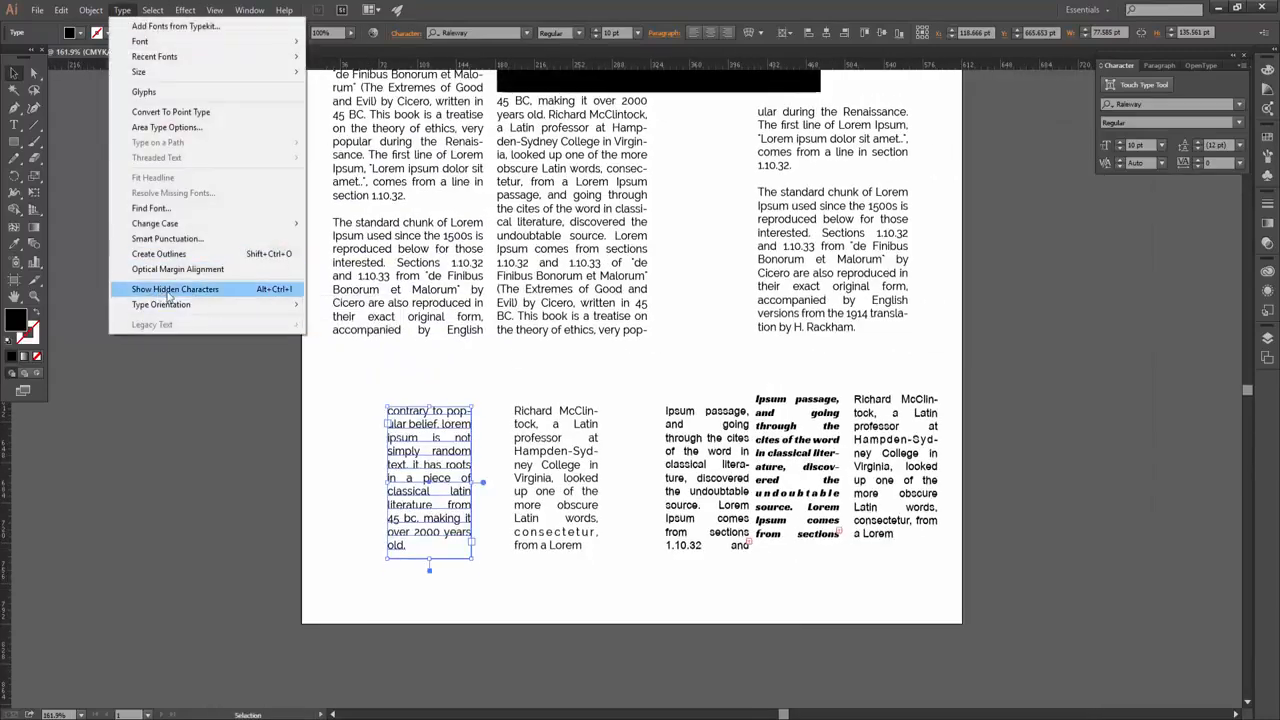
pyautogui.click(188, 295)
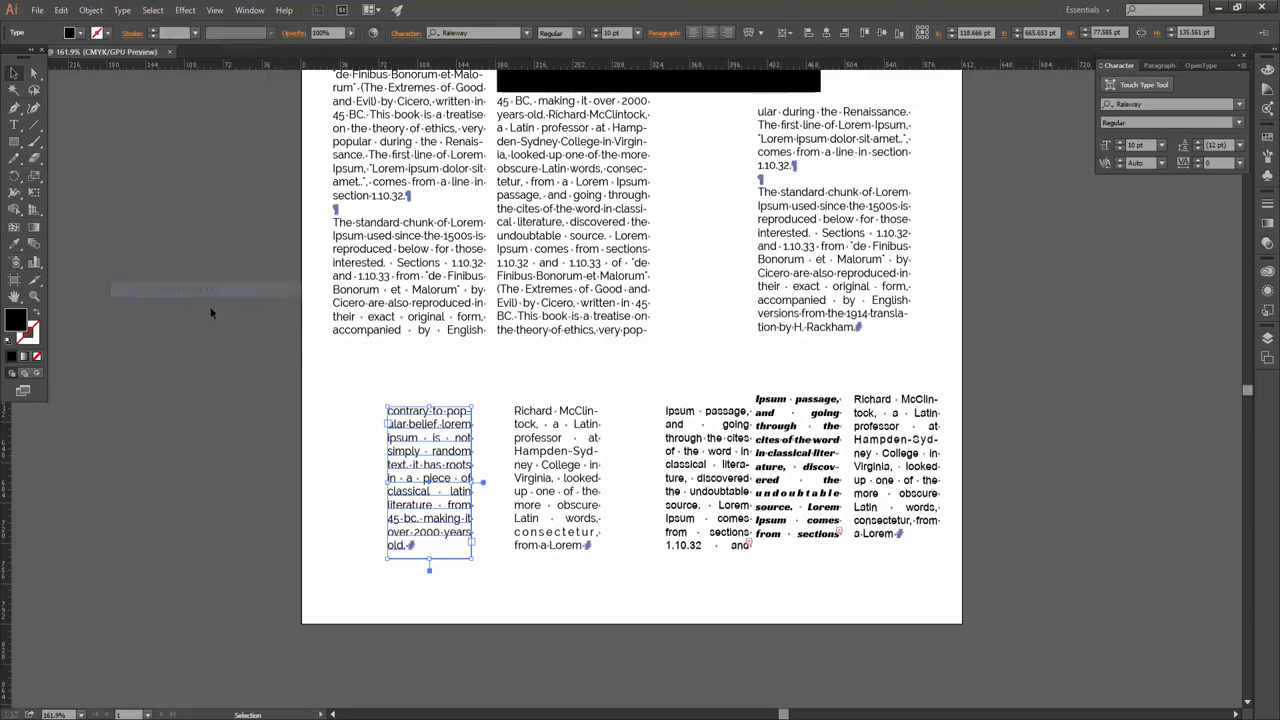
# Examine the hidden space, paragraph and end-of-story marks in the small text frames and the tall text columns
pyautogui.click(742, 357)
pyautogui.hotkey('ctrl', 'space')
pyautogui.moveTo(571, 303); pyautogui.dragTo(736, 303)
pyautogui.press('space')
pyautogui.moveTo(806, 355); pyautogui.dragTo(560, 238)
pyautogui.hotkey('ctrl', 'space')
pyautogui.moveTo(942, 229); pyautogui.dragTo(689, 340)
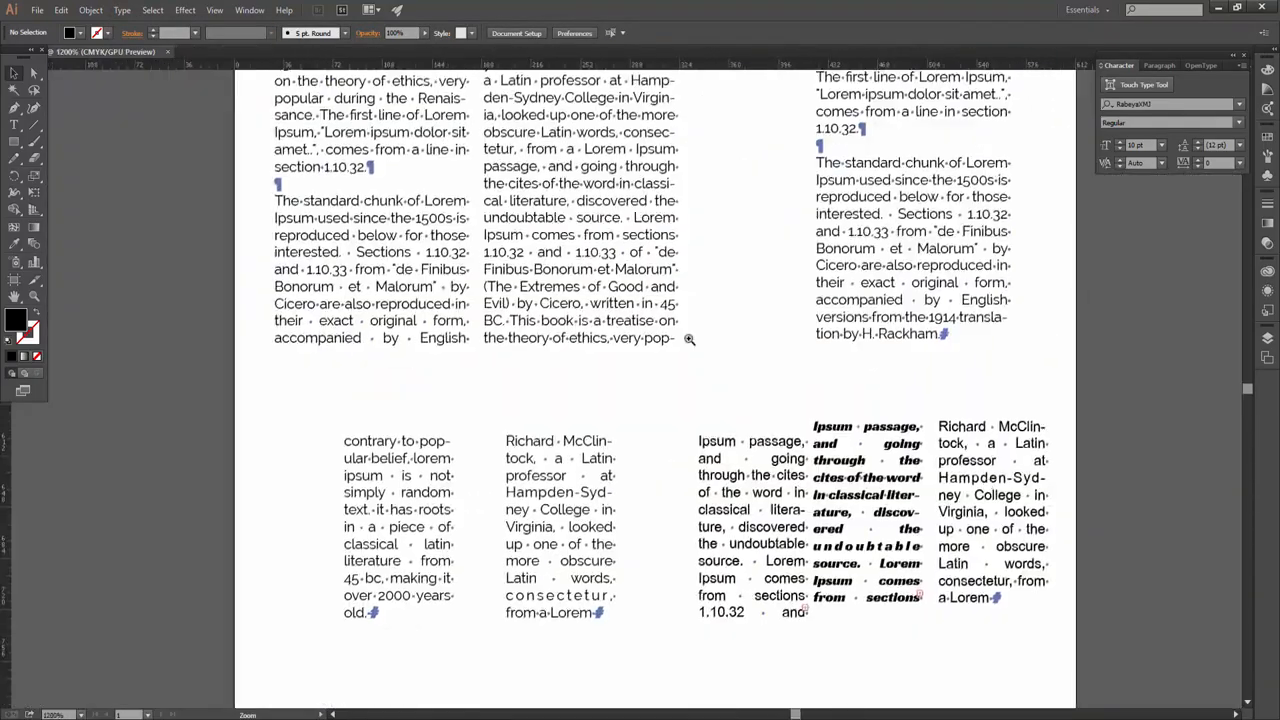
pyautogui.press('space')
pyautogui.moveTo(989, 509); pyautogui.dragTo(826, 369)
pyautogui.hotkey('ctrl', 'space')
pyautogui.moveTo(814, 443); pyautogui.dragTo(736, 468)
pyautogui.press('space')
pyautogui.moveTo(410, 390); pyautogui.dragTo(611, 700)
pyautogui.hotkey('ctrl', 'space')
pyautogui.moveTo(457, 290); pyautogui.dragTo(483, 288)
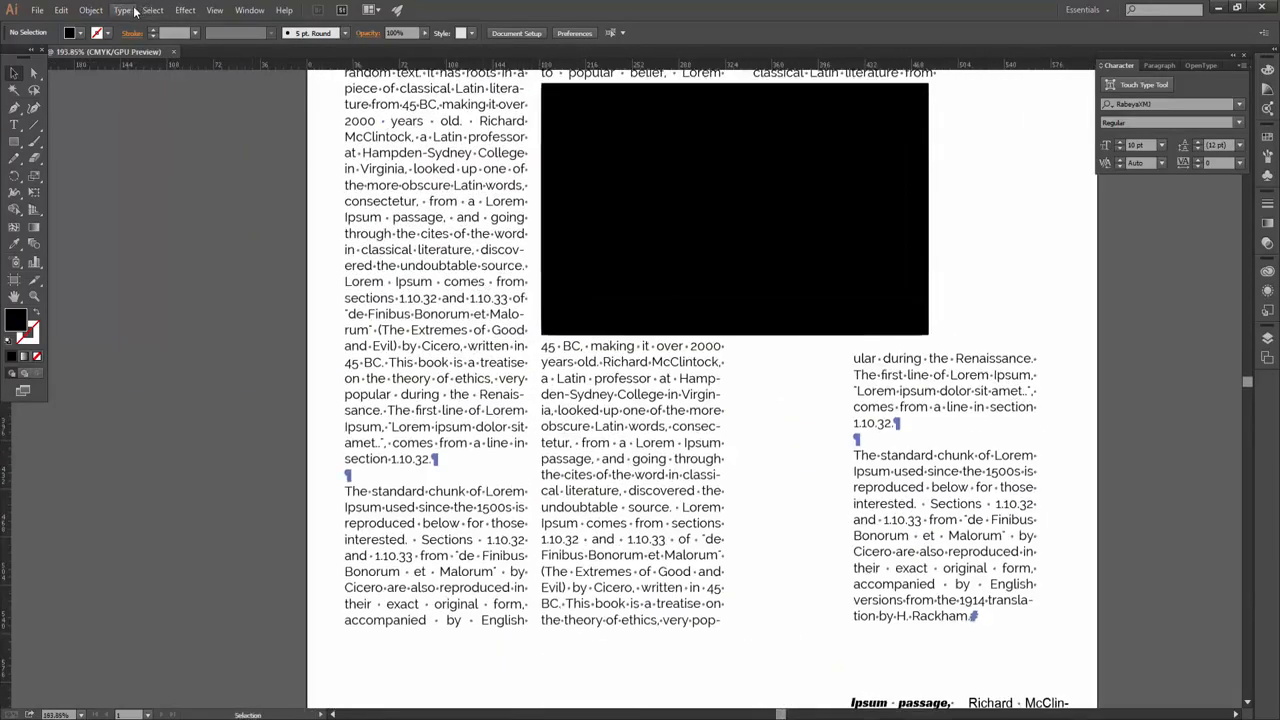
# Turn off the display of hidden characters in the document's text
pyautogui.click(122, 10)
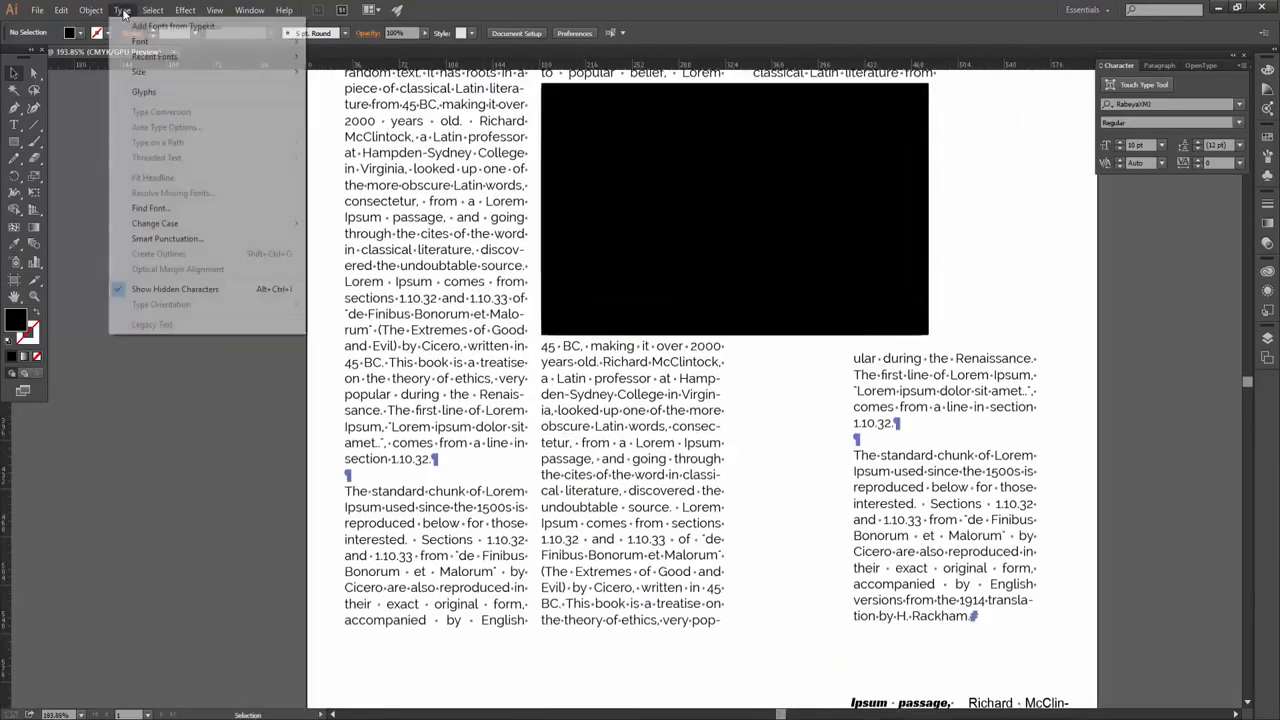
pyautogui.click(189, 290)
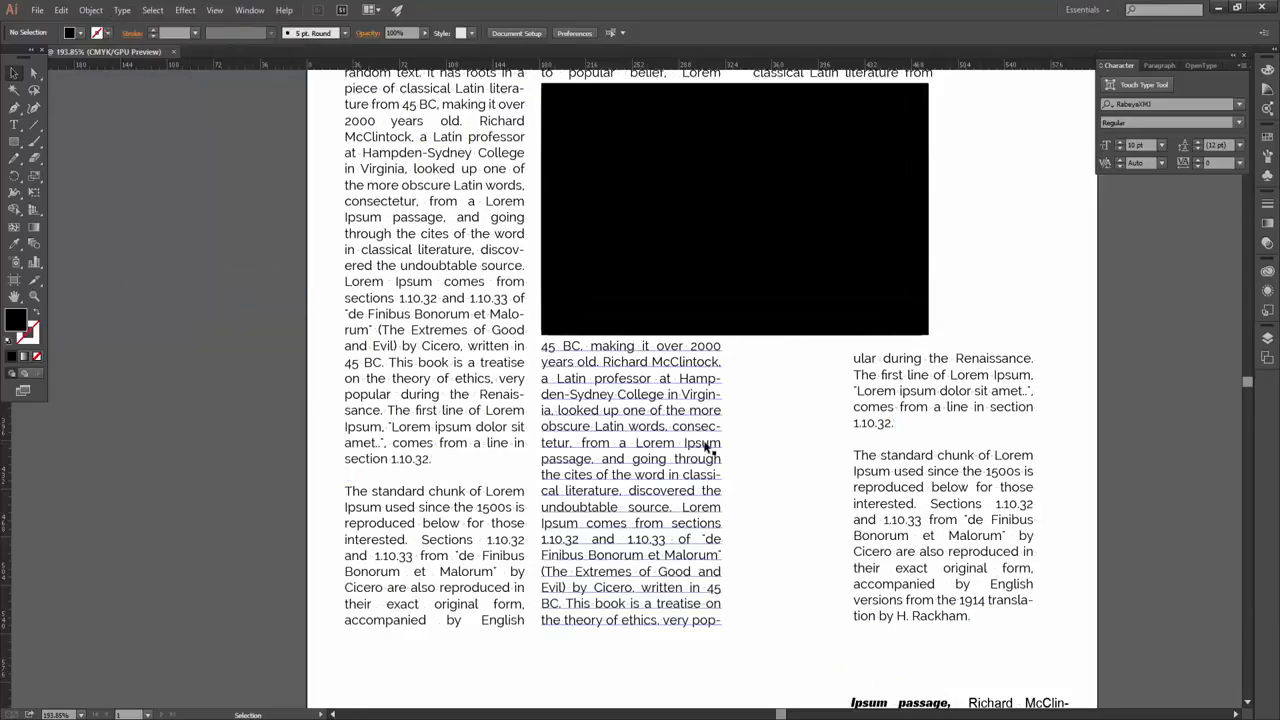
pyautogui.scroll(-5, 700, 400)
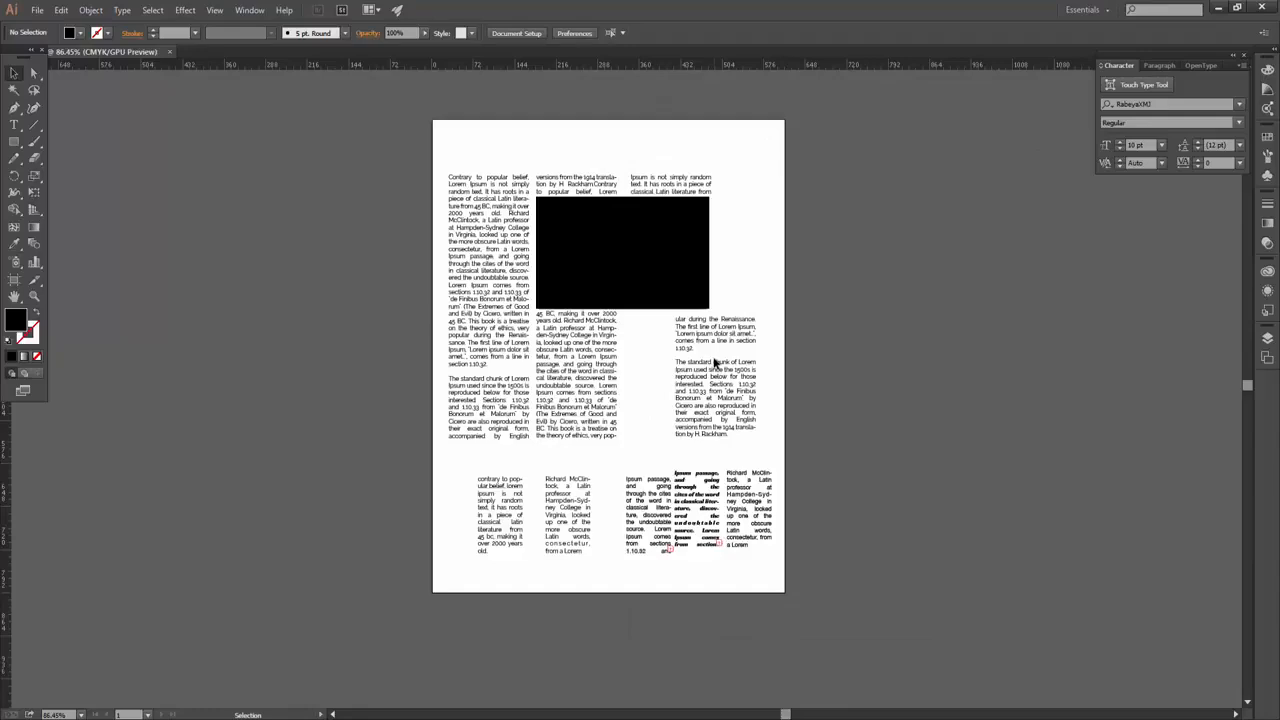
# Select all the text frames, review the type commands plus the Character and Paragraph settings, and clear the selection
pyautogui.hotkey('ctrl', 'a')
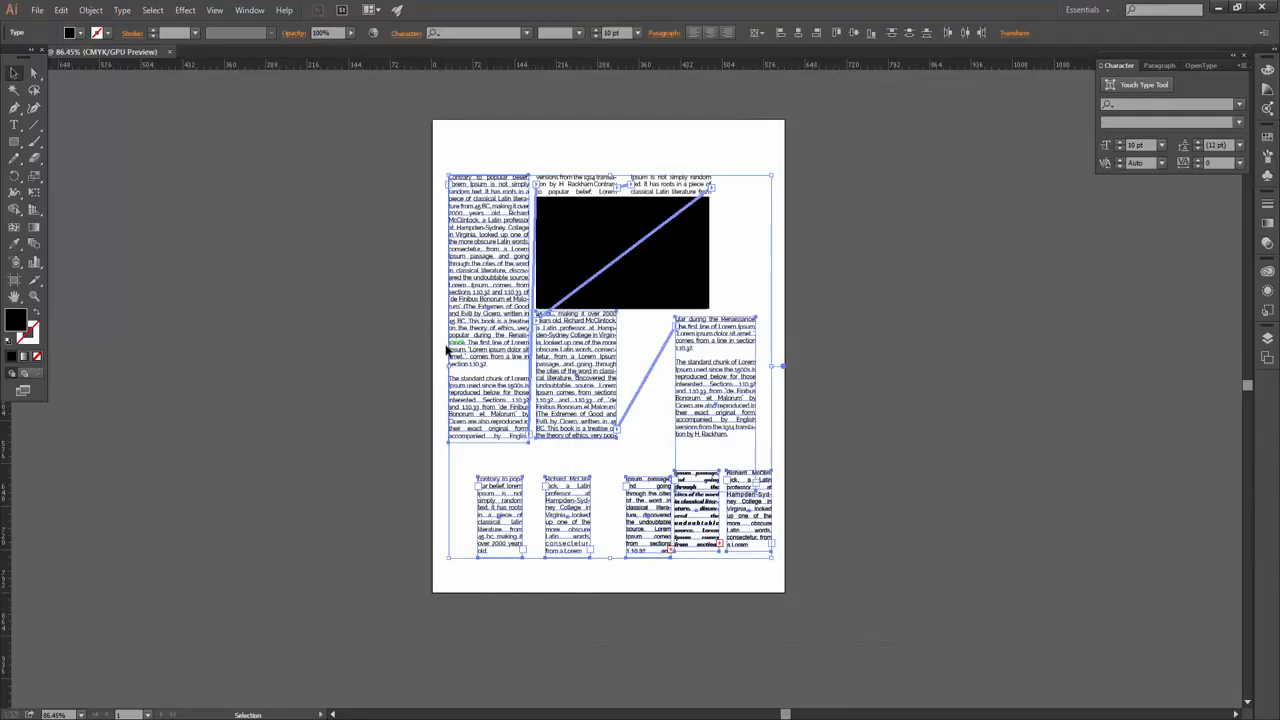
pyautogui.click(122, 10)
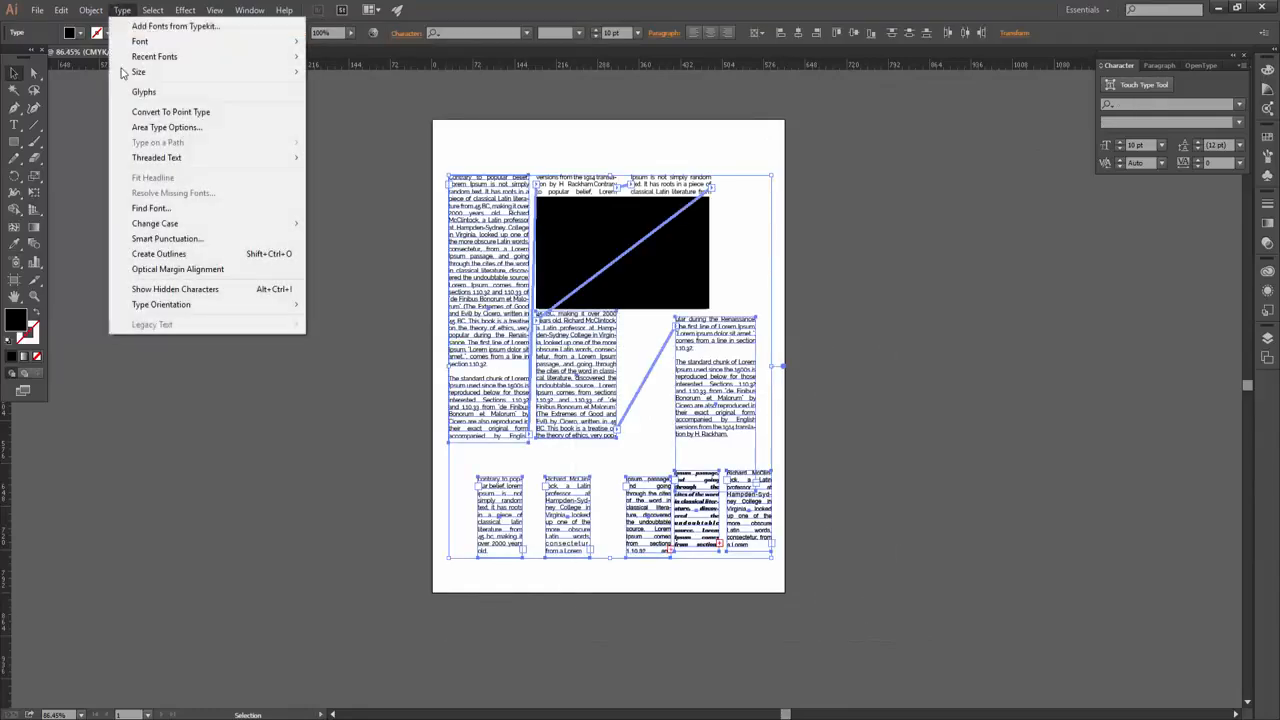
pyautogui.click(127, 12)
pyautogui.click(402, 34)
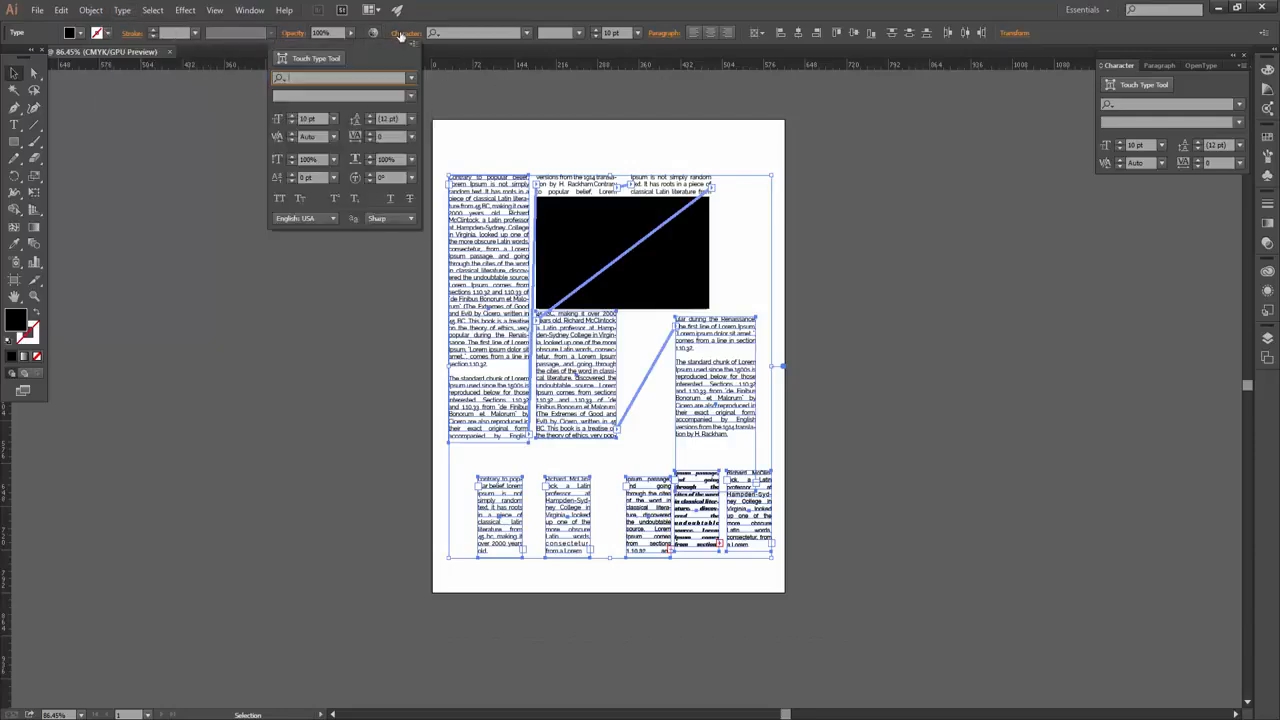
pyautogui.click(656, 33)
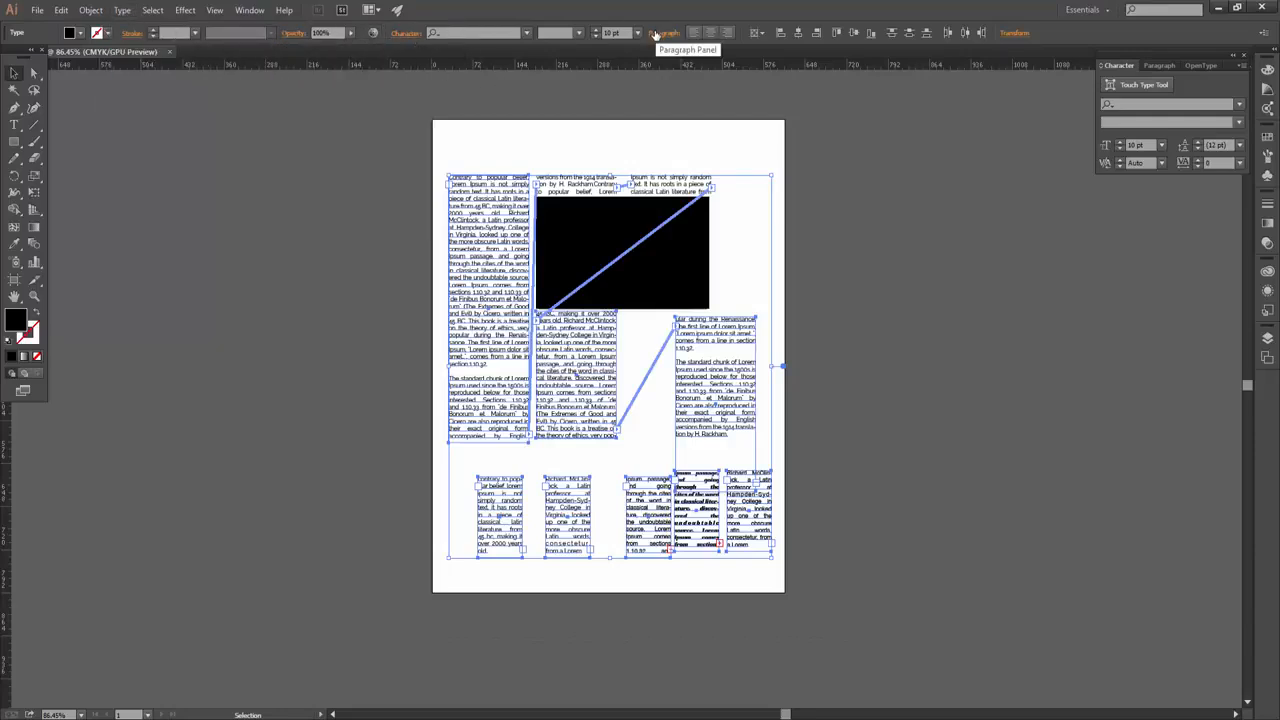
pyautogui.click(668, 35)
pyautogui.click(663, 35)
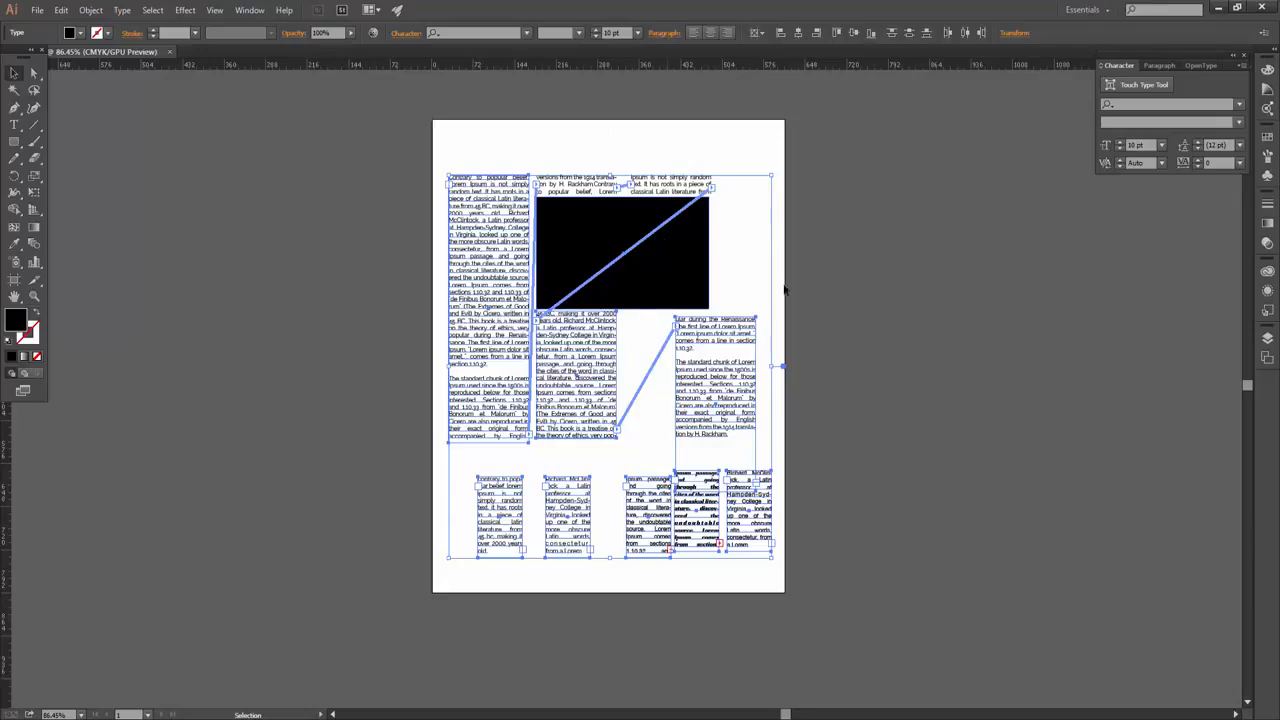
pyautogui.click(860, 288)
# Try shortening the first tall text column's frame from its lower edge, and undo the change
pyautogui.click(520, 238)
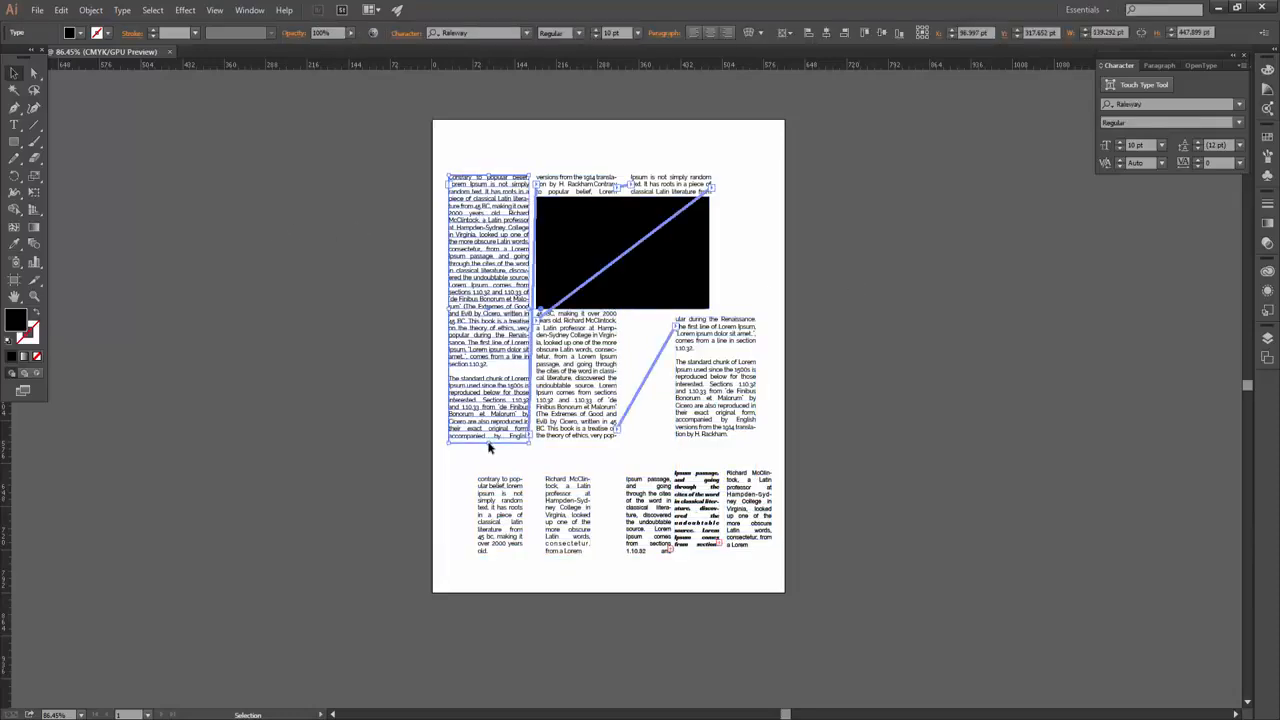
pyautogui.moveTo(489, 443); pyautogui.dragTo(497, 275)
pyautogui.click(814, 320)
pyautogui.hotkey('ctrl', 'z')
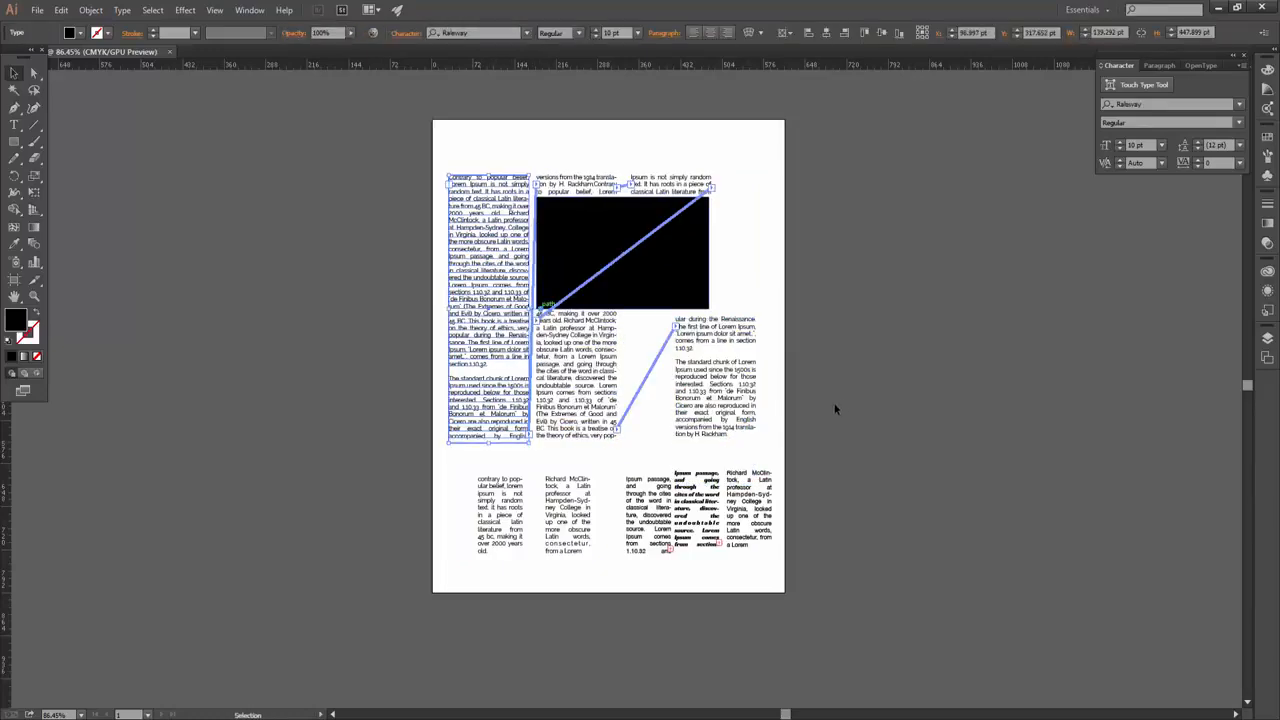
# Delete the threaded text columns together with the black rectangle, keeping the row of small text frames
pyautogui.moveTo(835, 408); pyautogui.dragTo(429, 134)
pyautogui.press('Delete')
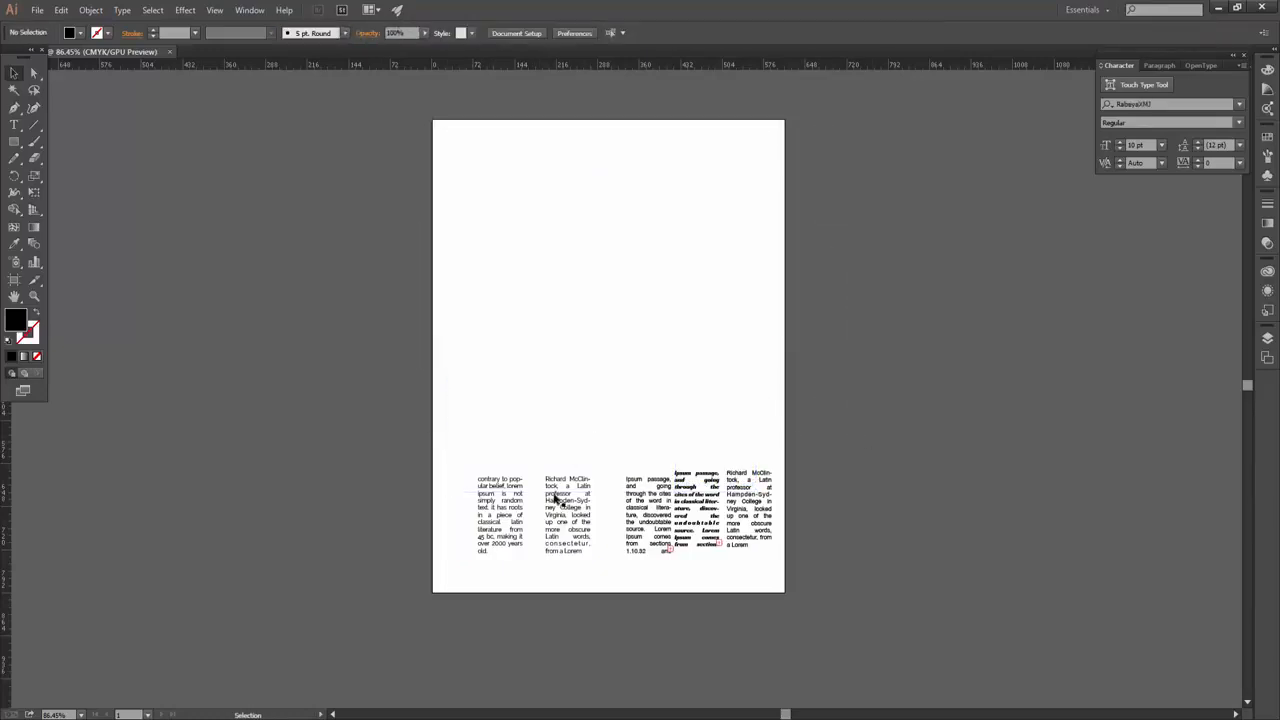
# Move the first two small text frames together straight up into the upper half of the page, and deselect them
pyautogui.click(556, 498)
pyautogui.keyDown('shift'); pyautogui.click(500, 510); pyautogui.keyUp('shift')
pyautogui.moveTo(500, 508); pyautogui.dragTo(544, 272)
pyautogui.click(430, 650)
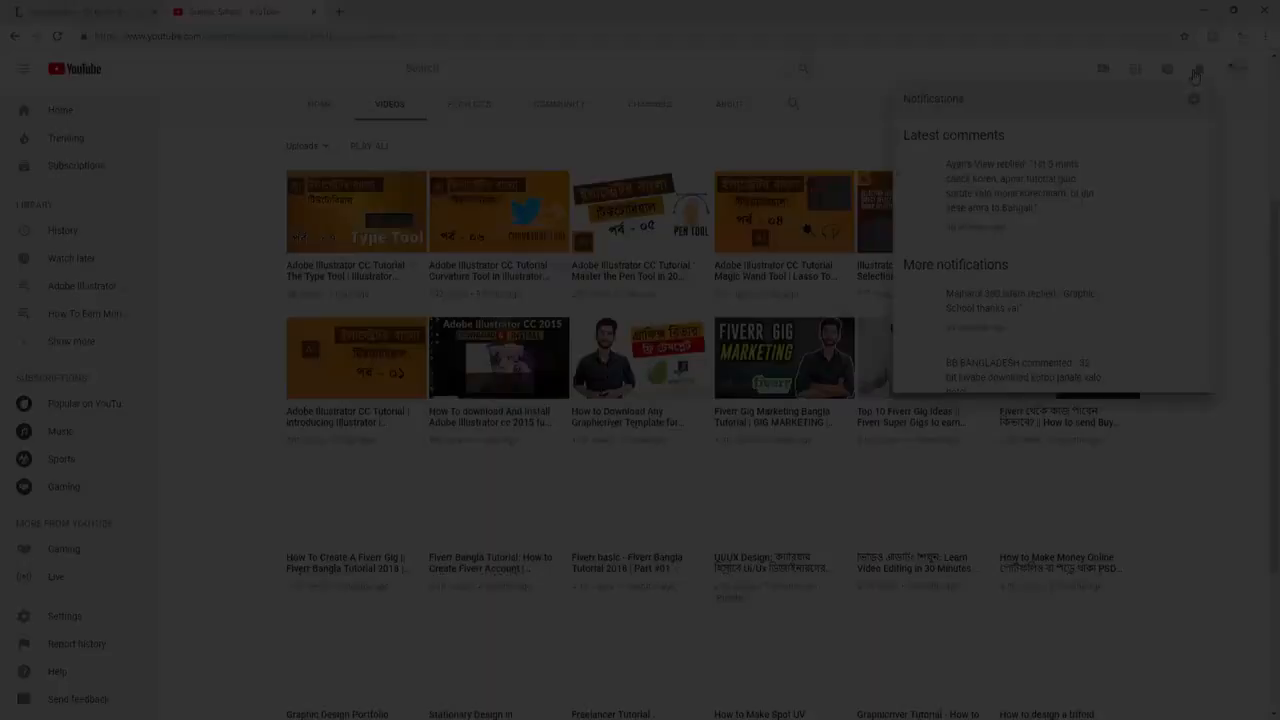
# Switch to YouTube in the browser, close the notifications, and browse the Graphic School channel's uploaded videos
pyautogui.click(1196, 76)
pyautogui.scroll(-3, 733, 410)
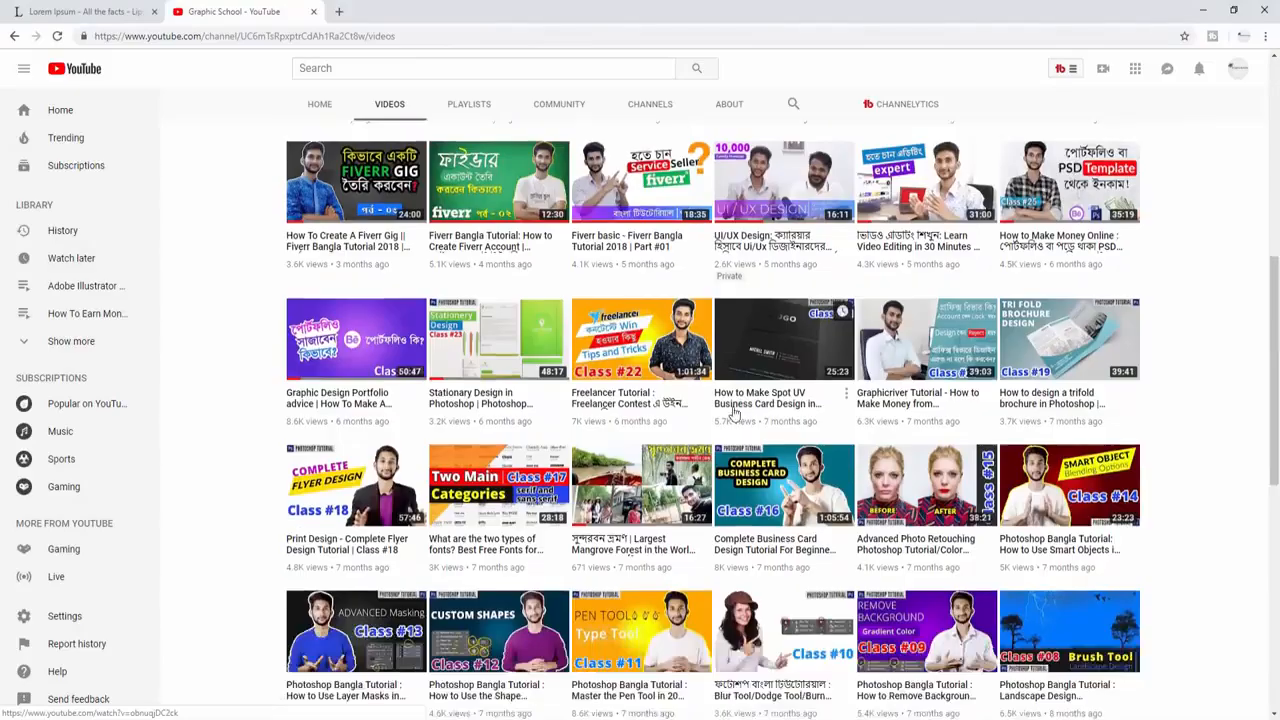
pyautogui.scroll(-5, 733, 410)
pyautogui.scroll(-10, 733, 410)
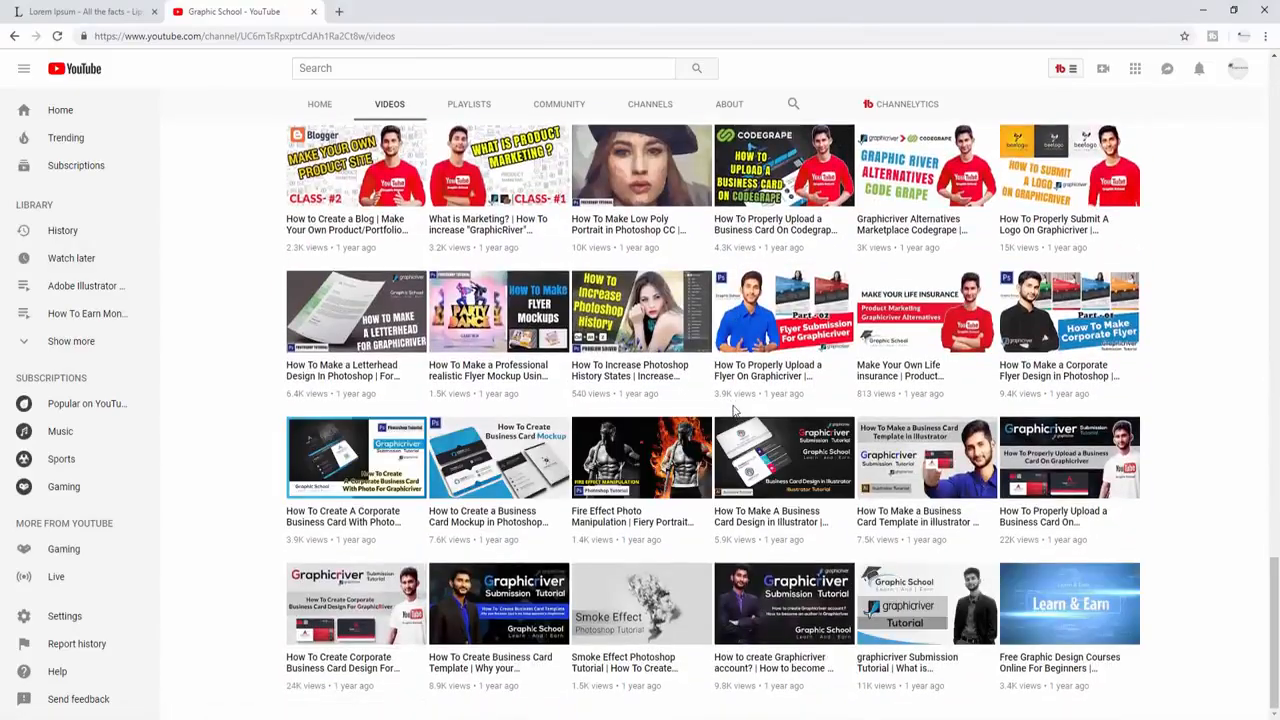
pyautogui.scroll(5, 733, 410)
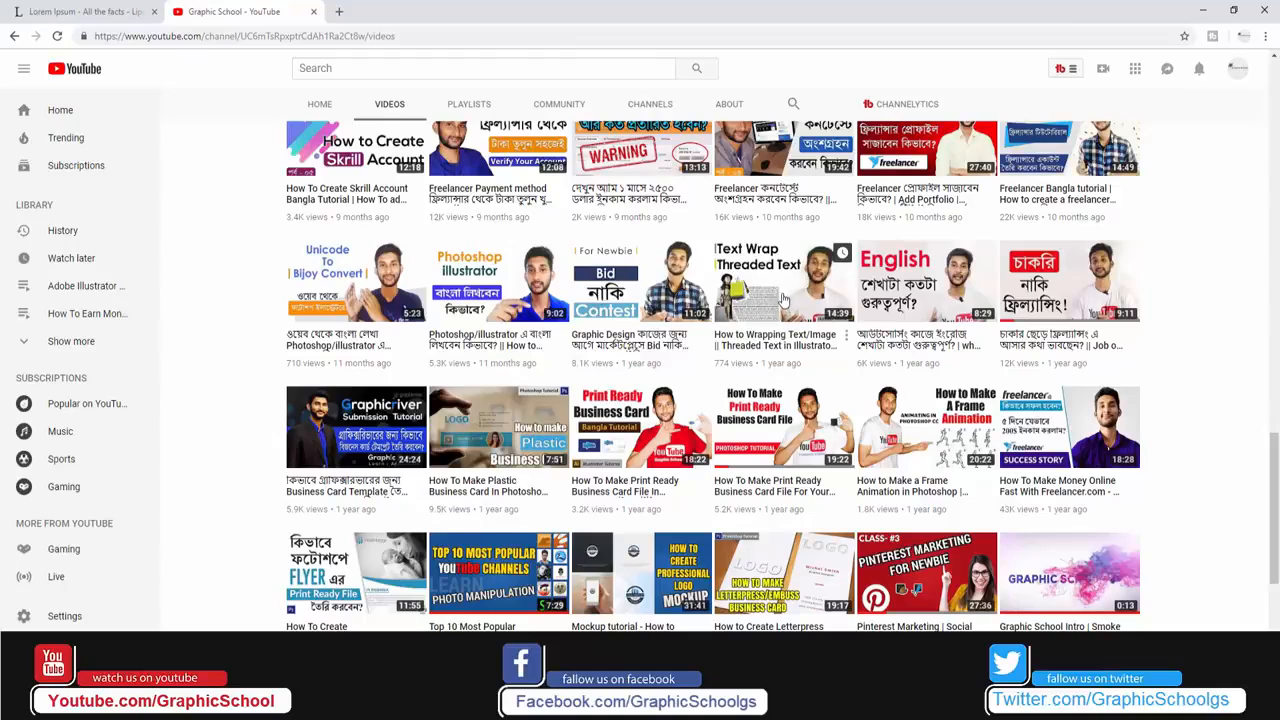
# Switch back to Illustrator and view the list of type commands once more
pyautogui.hotkey('alt', 'Tab')
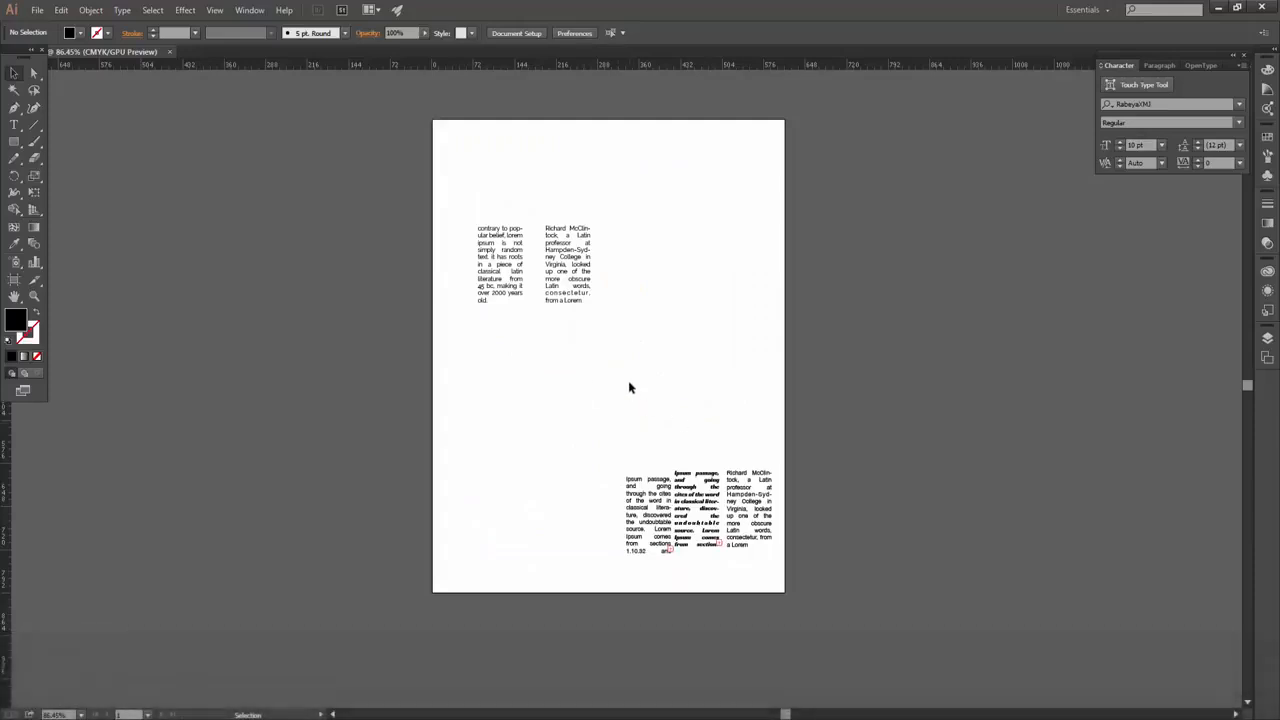
pyautogui.click(121, 10)
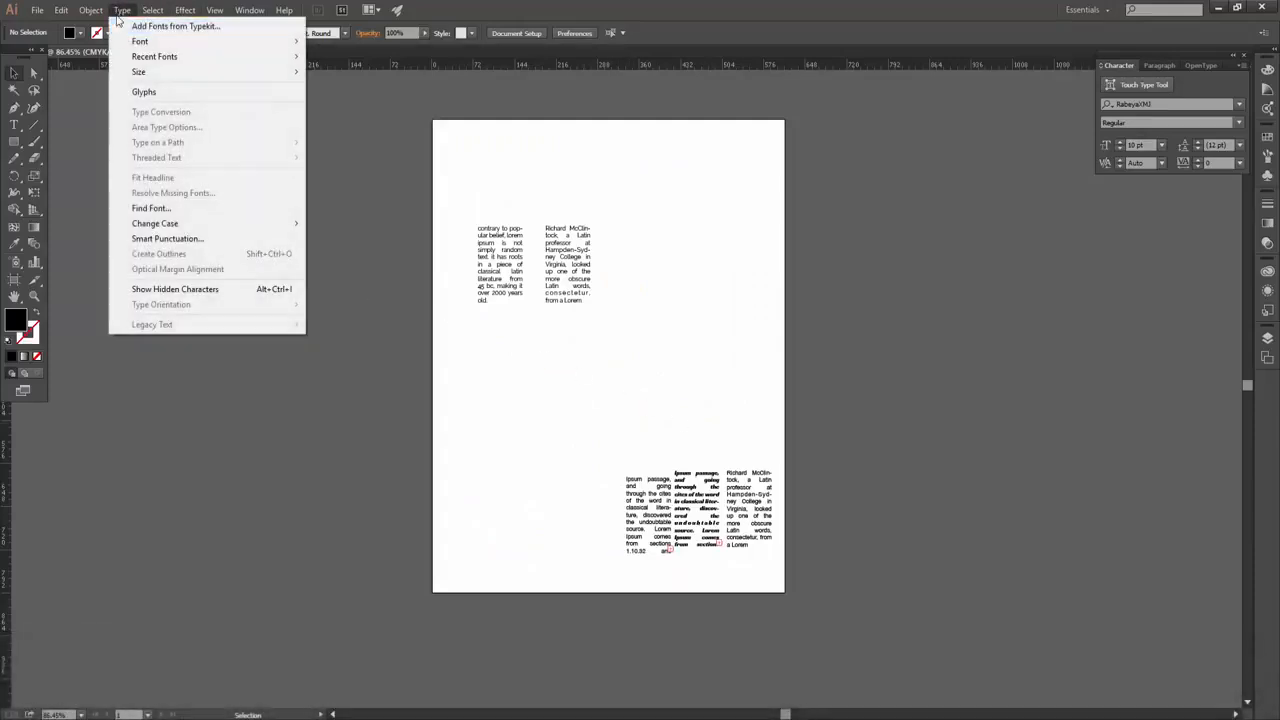
pyautogui.click(118, 14)
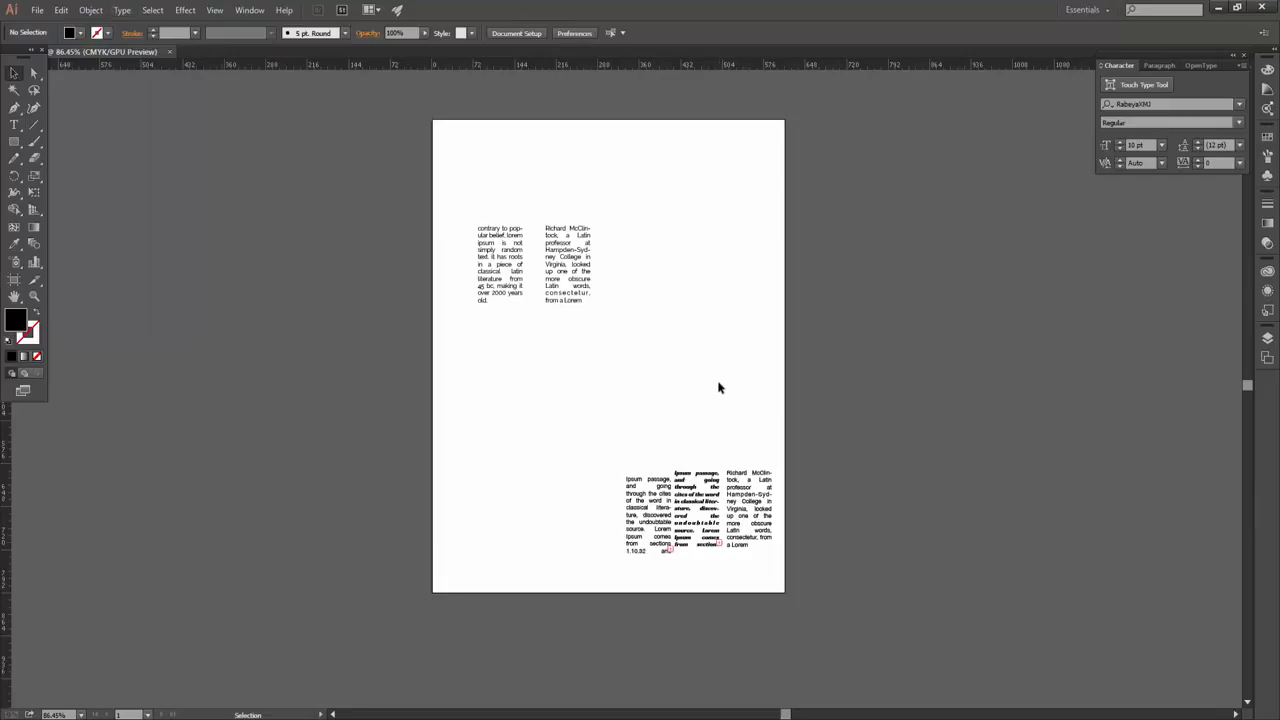